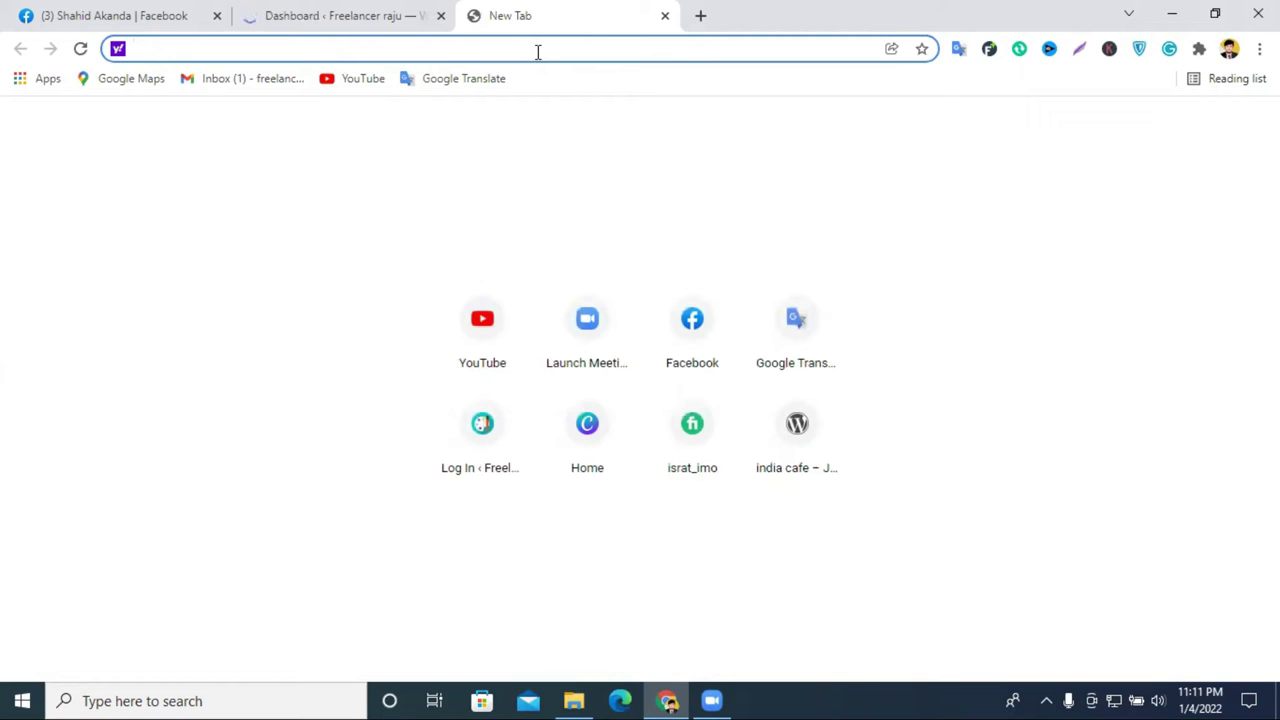
Step: Open Facebook and display the Messenger conversation that contains the list of WordPress themes
{"action": "left_click", "coordinate": [694, 317]}
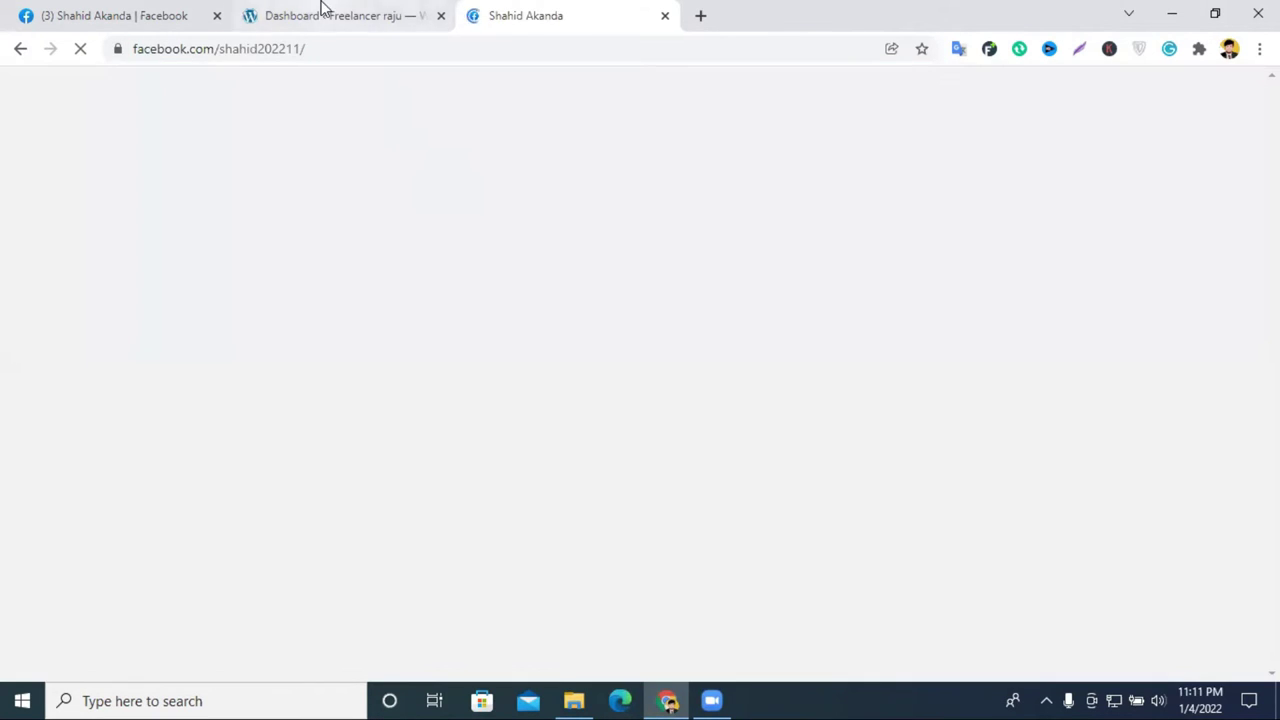
{"action": "left_click", "coordinate": [320, 10]}
{"action": "left_click", "coordinate": [530, 12]}
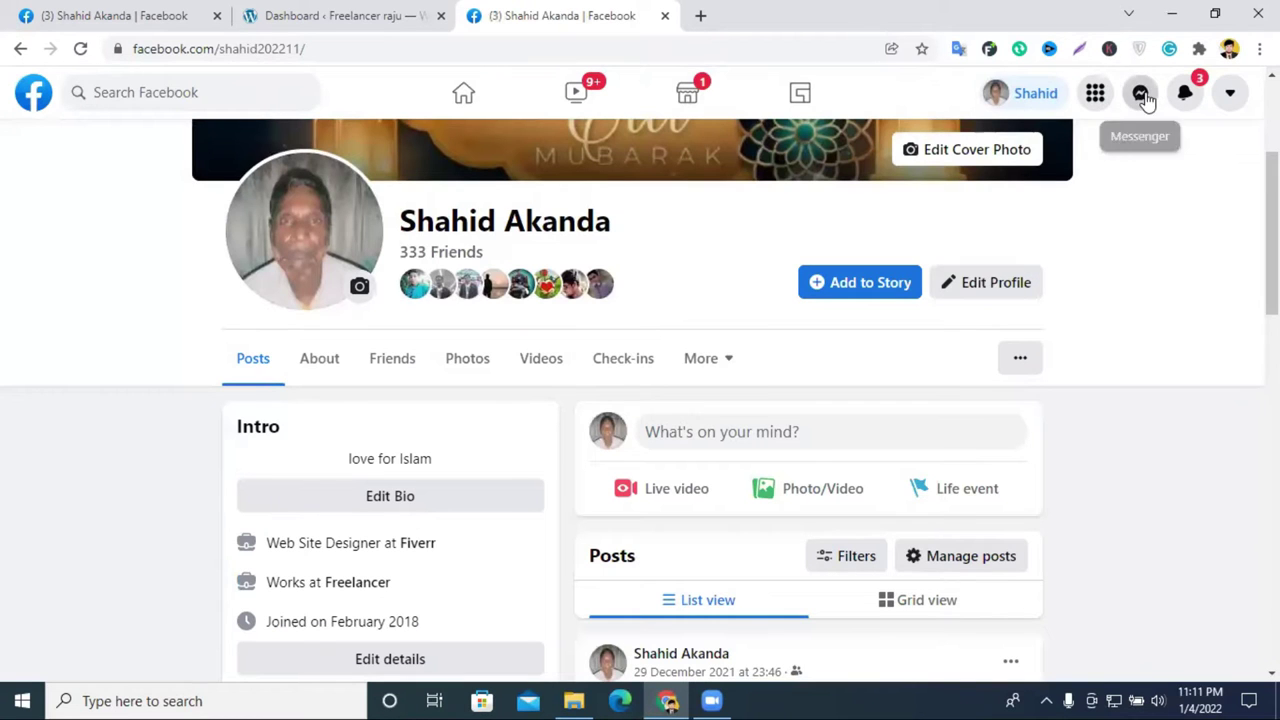
{"action": "left_click", "coordinate": [1141, 93]}
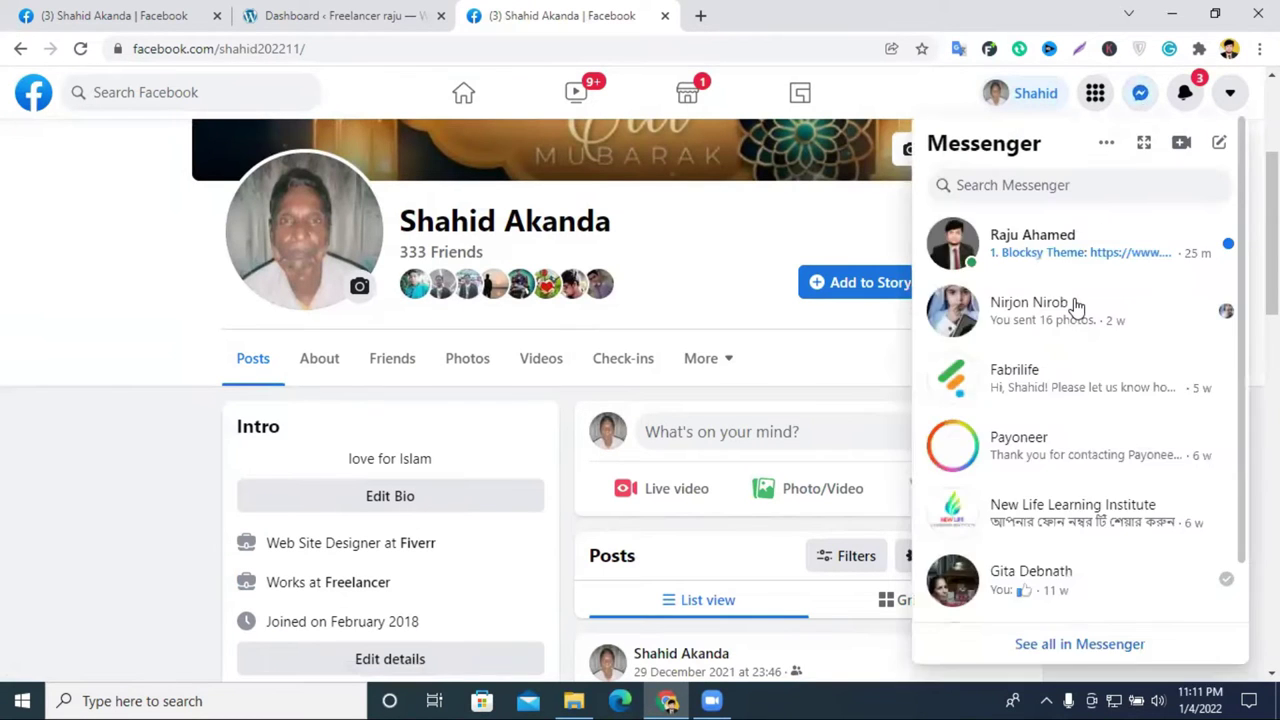
{"action": "left_click", "coordinate": [1068, 252]}
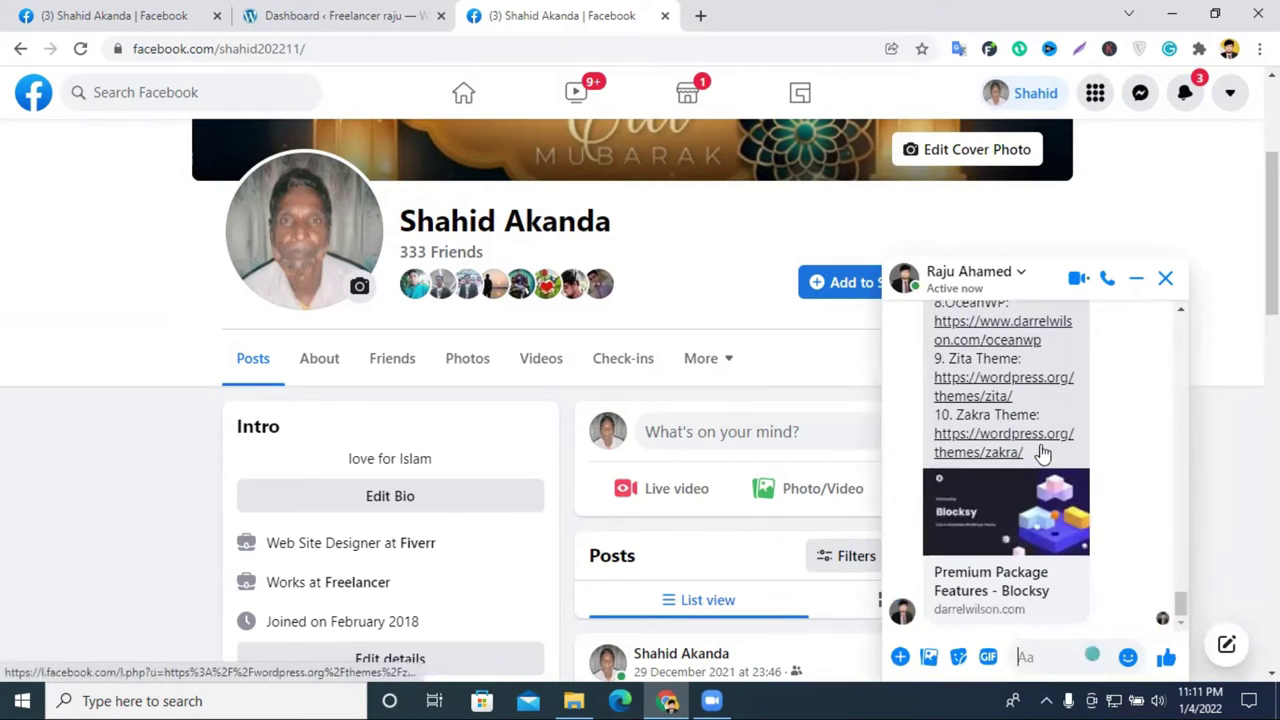
Step: Copy the whole chat message listing the themes and their links, from Blocksy Theme to Zakra Theme
{"action": "left_click_drag", "start_coordinate": [1042, 453], "coordinate": [924, 366]}
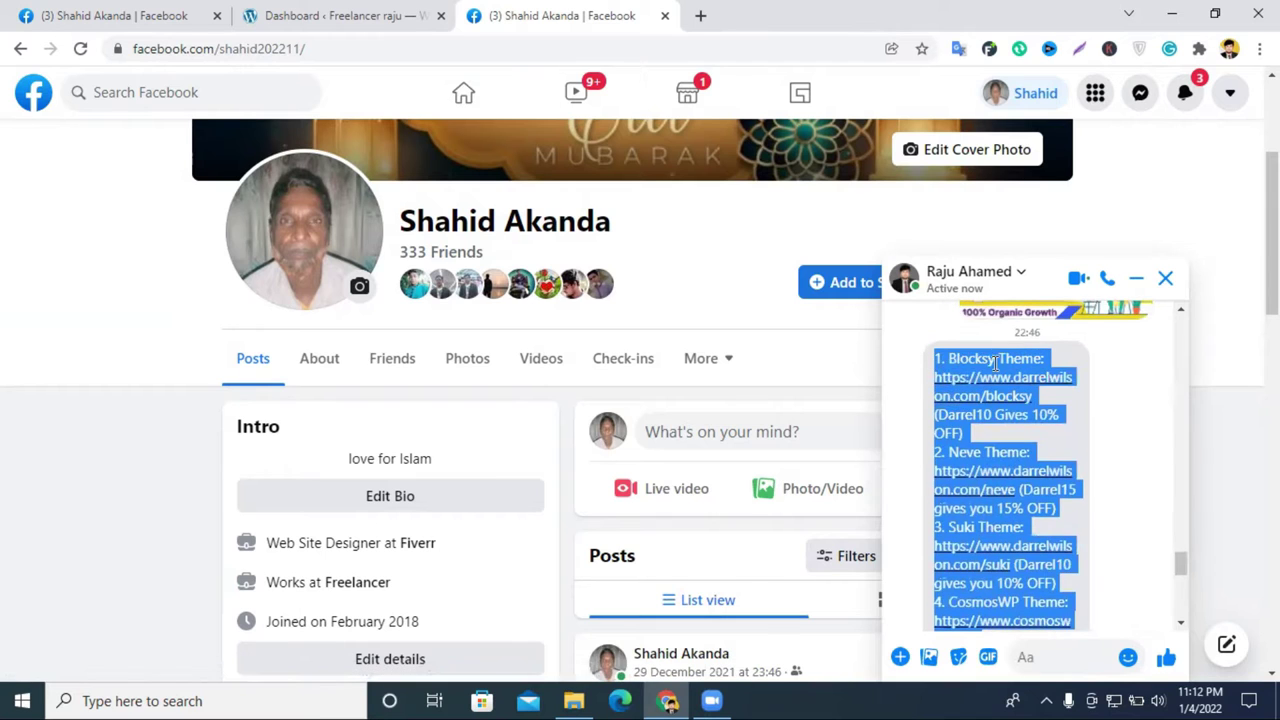
{"action": "right_click", "coordinate": [996, 362]}
{"action": "left_click", "coordinate": [836, 374]}
{"action": "right_click", "coordinate": [980, 382]}
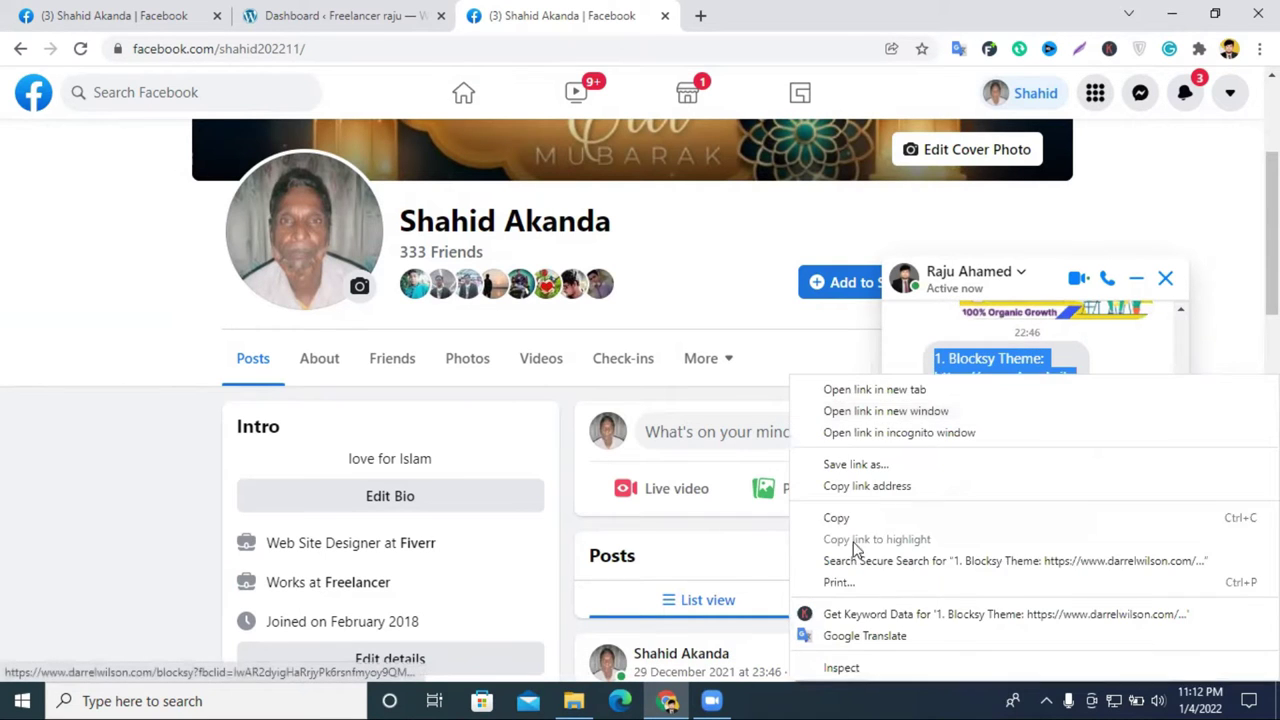
{"action": "left_click", "coordinate": [836, 517]}
Step: Open Google Translate in a new browser tab and paste the copied theme list as the English source text
{"action": "left_click", "coordinate": [700, 15]}
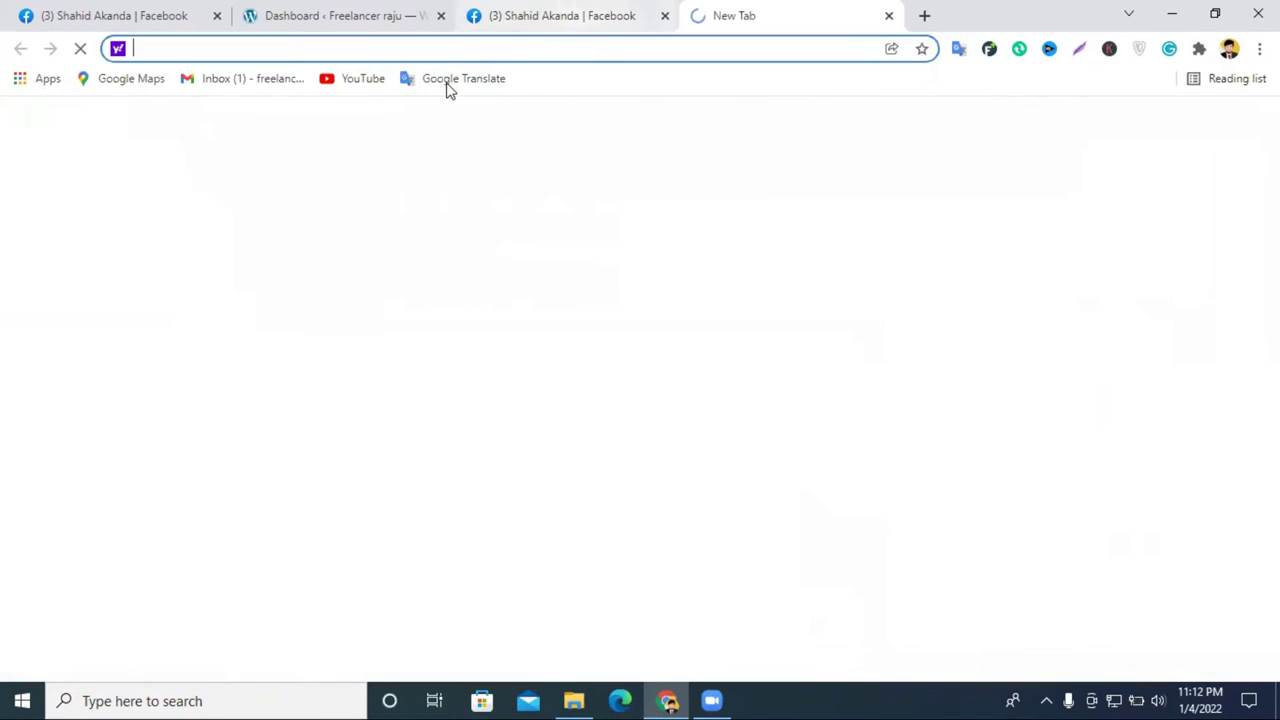
{"action": "left_click", "coordinate": [448, 80]}
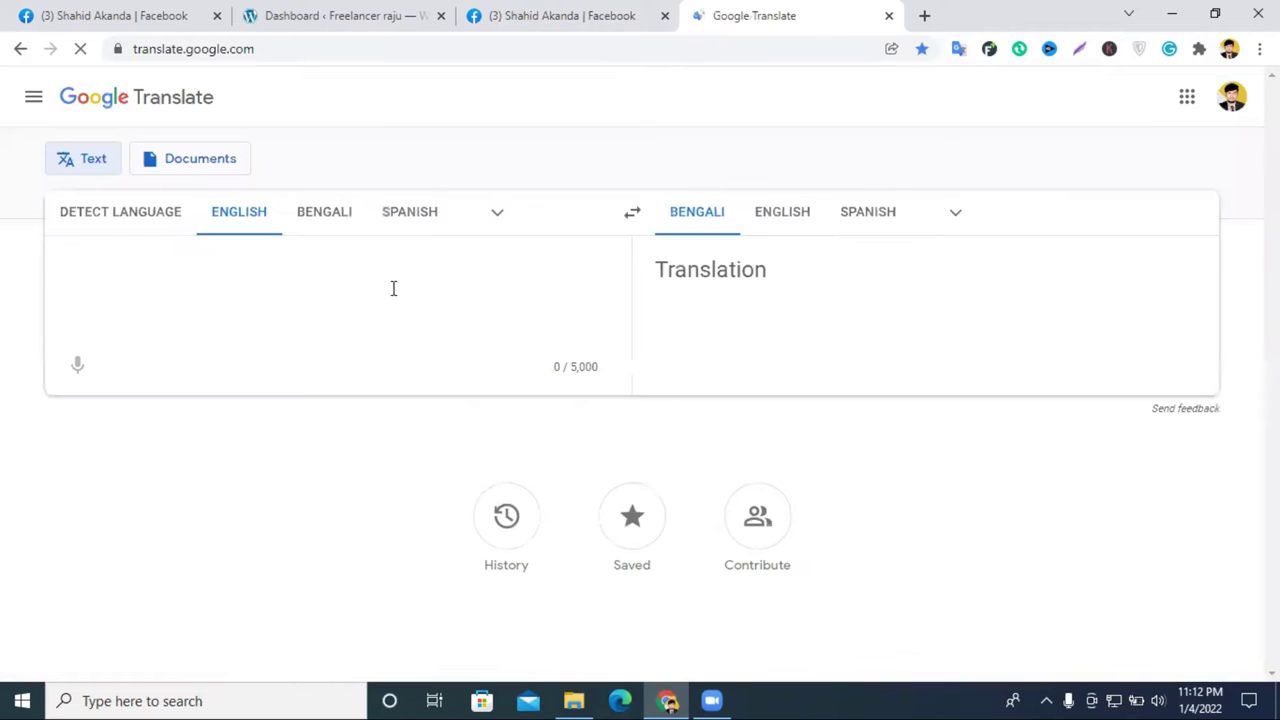
{"action": "right_click", "coordinate": [309, 271]}
{"action": "left_click", "coordinate": [371, 425]}
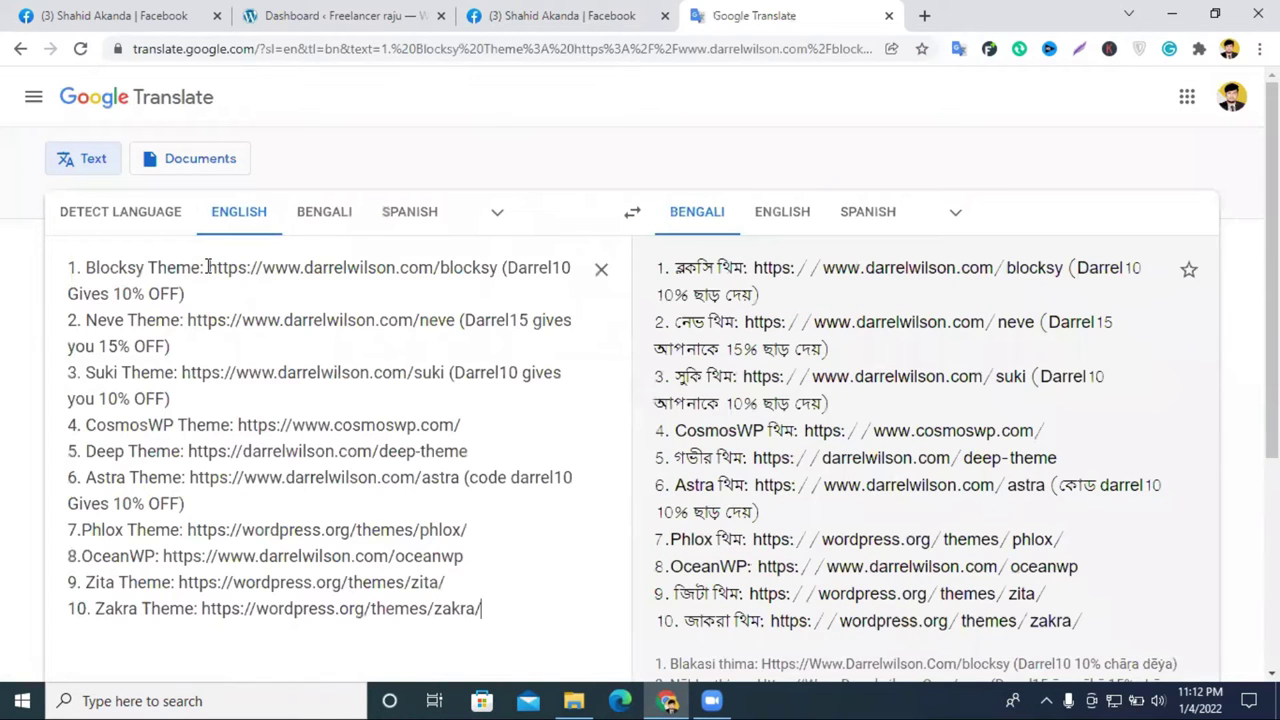
{"action": "left_click_drag", "start_coordinate": [207, 268], "coordinate": [431, 263]}
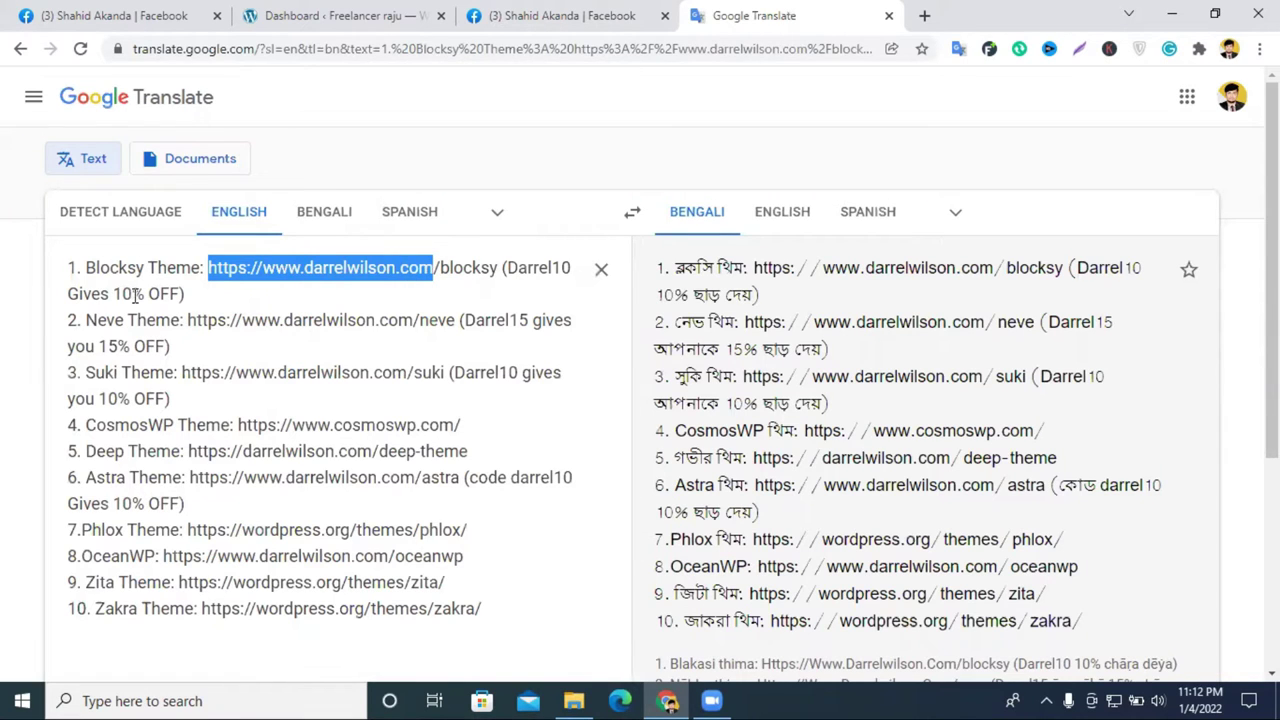
{"action": "right_click", "coordinate": [367, 261]}
{"action": "left_click", "coordinate": [430, 322]}
{"action": "left_click", "coordinate": [924, 15]}
{"action": "right_click", "coordinate": [588, 46]}
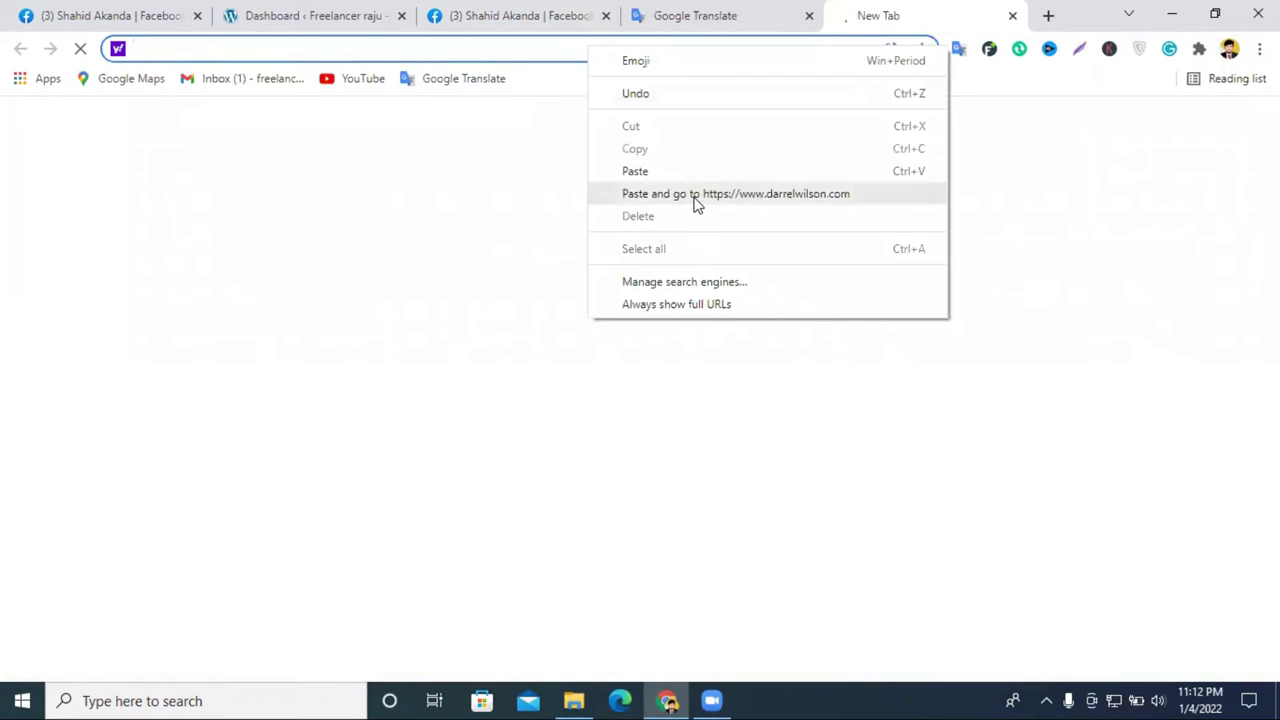
{"action": "left_click", "coordinate": [694, 193]}
Step: Return to the pasted theme list in Google Translate and select the theme name Blocksy in its first line
{"action": "left_click", "coordinate": [668, 8]}
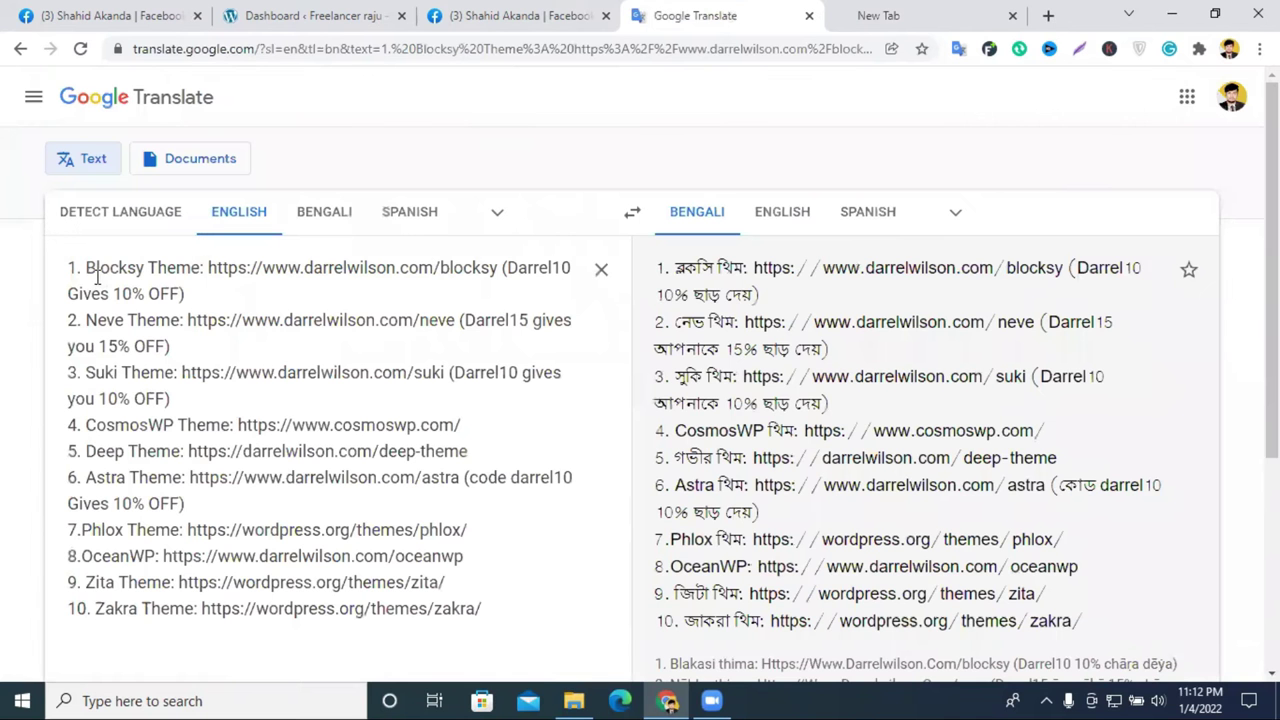
{"action": "left_click_drag", "start_coordinate": [86, 268], "coordinate": [144, 268]}
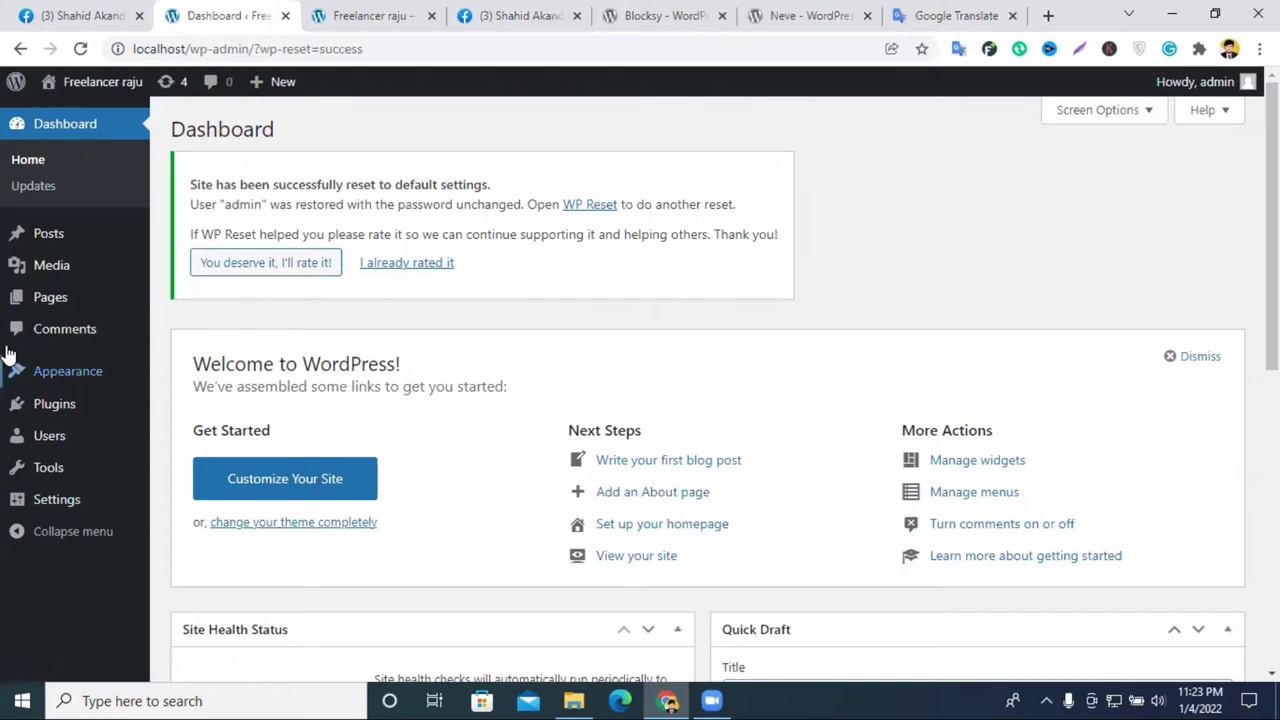
Step: Go to the WordPress site's installed themes and bring up the form for uploading a new theme
{"action": "mouse_move", "coordinate": [40, 383]}
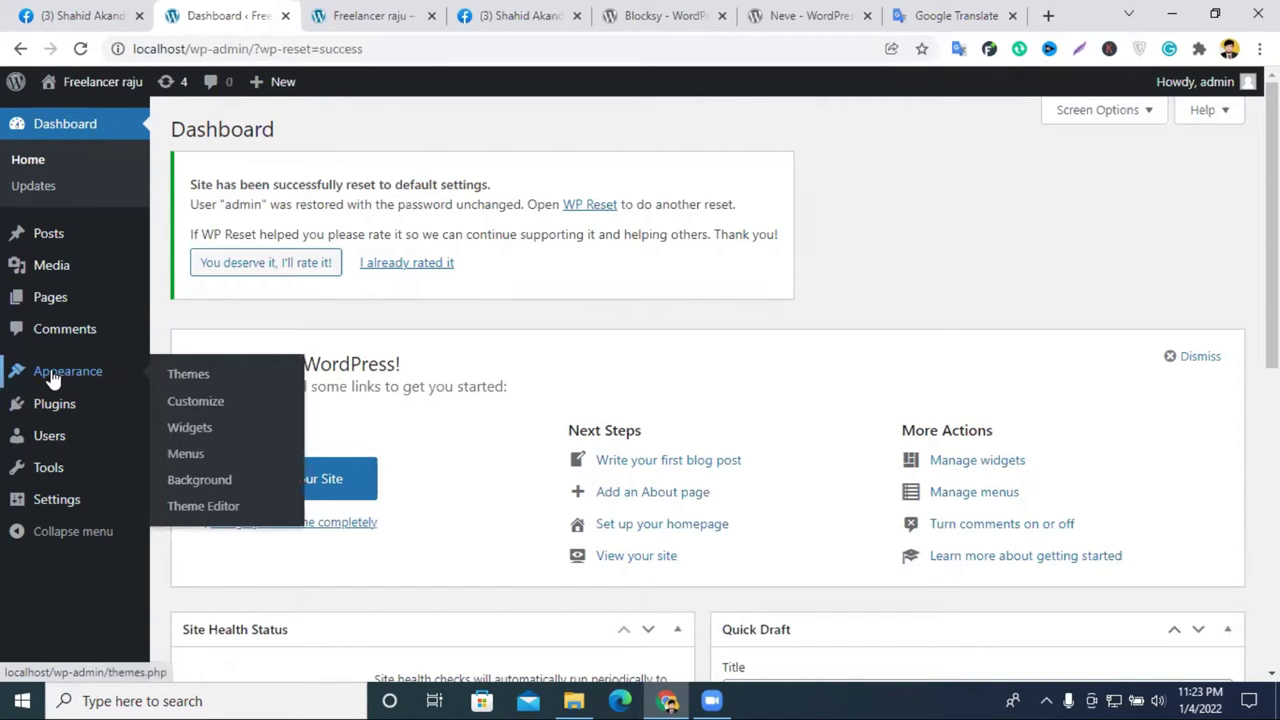
{"action": "left_click", "coordinate": [194, 386]}
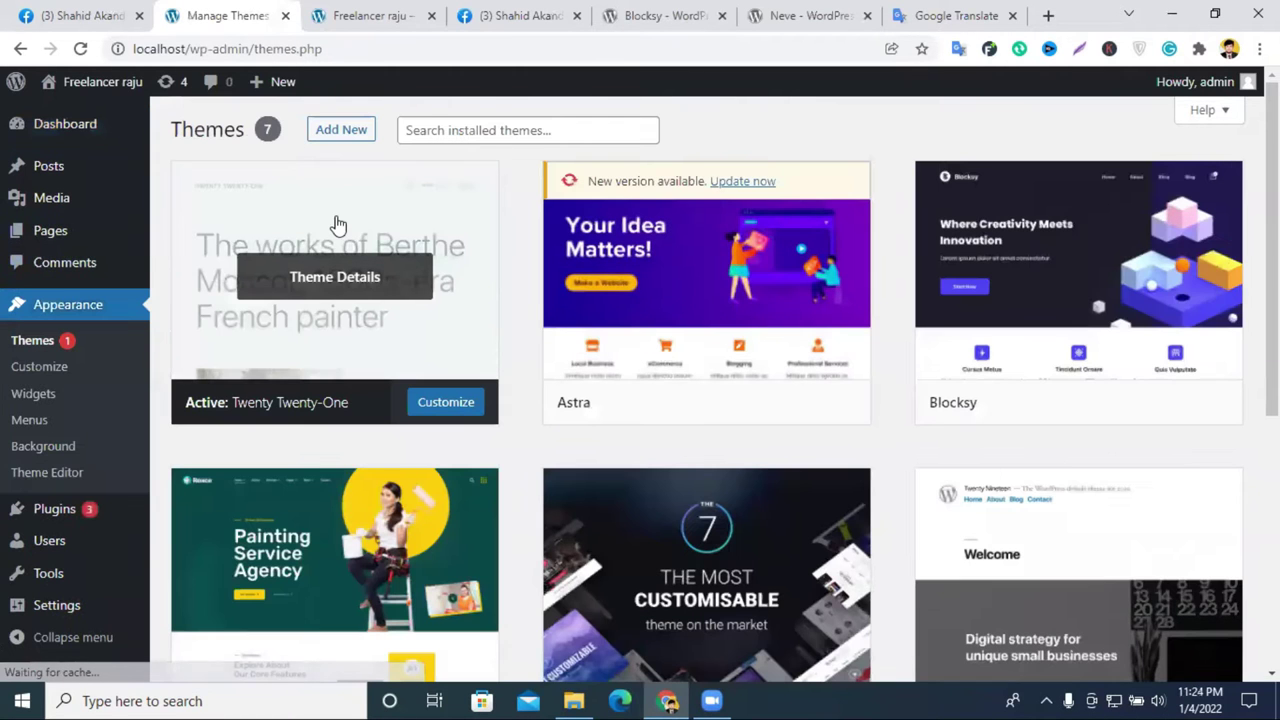
{"action": "mouse_move", "coordinate": [960, 427]}
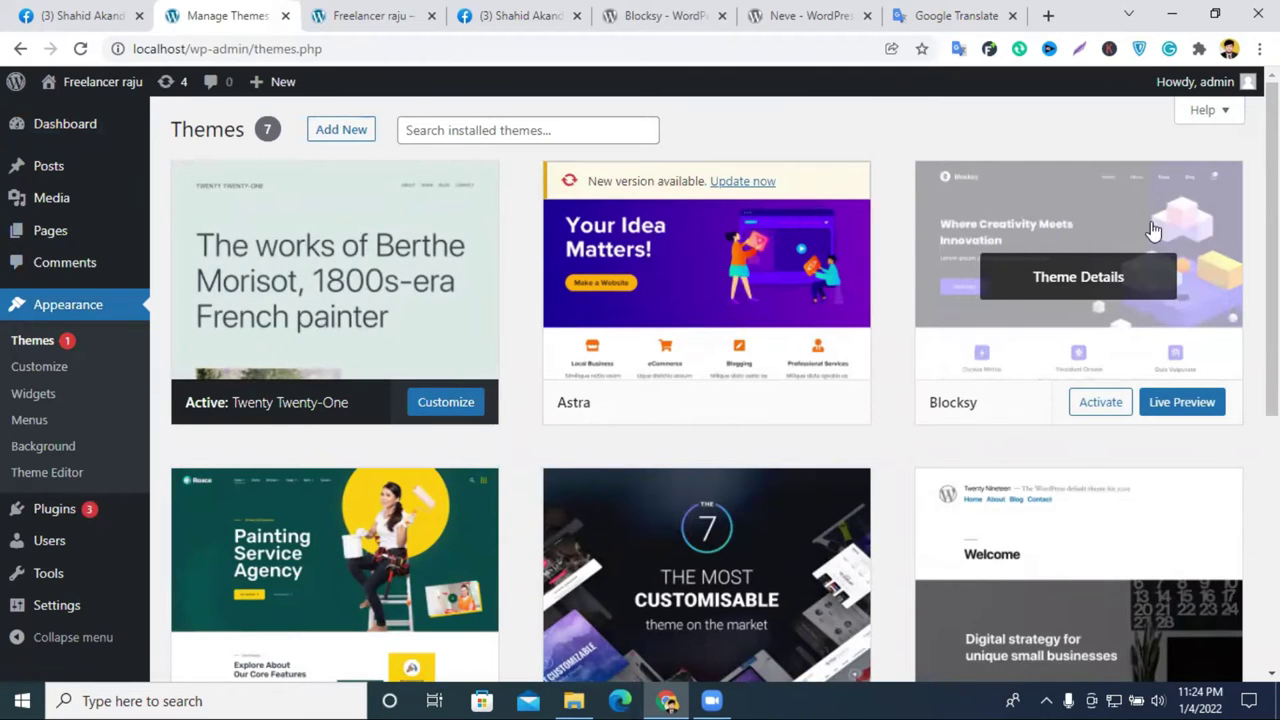
{"action": "left_click", "coordinate": [341, 133]}
{"action": "left_click", "coordinate": [340, 133]}
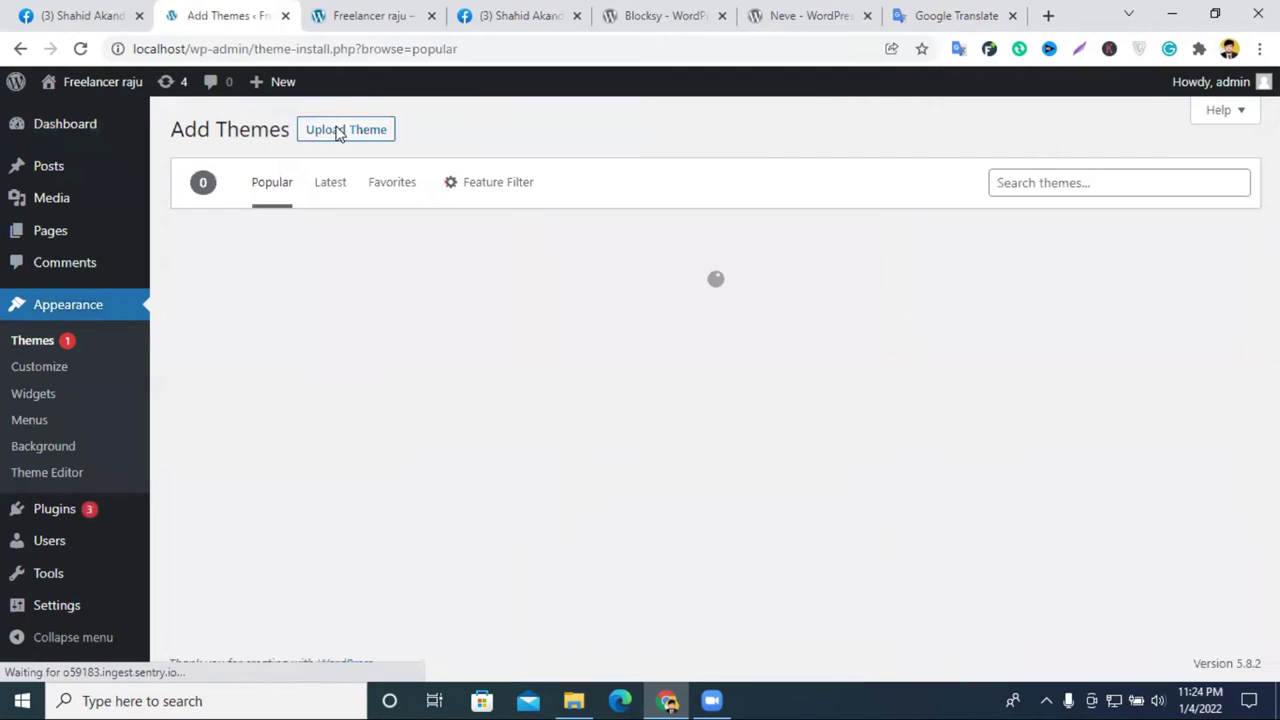
{"action": "left_click", "coordinate": [343, 131]}
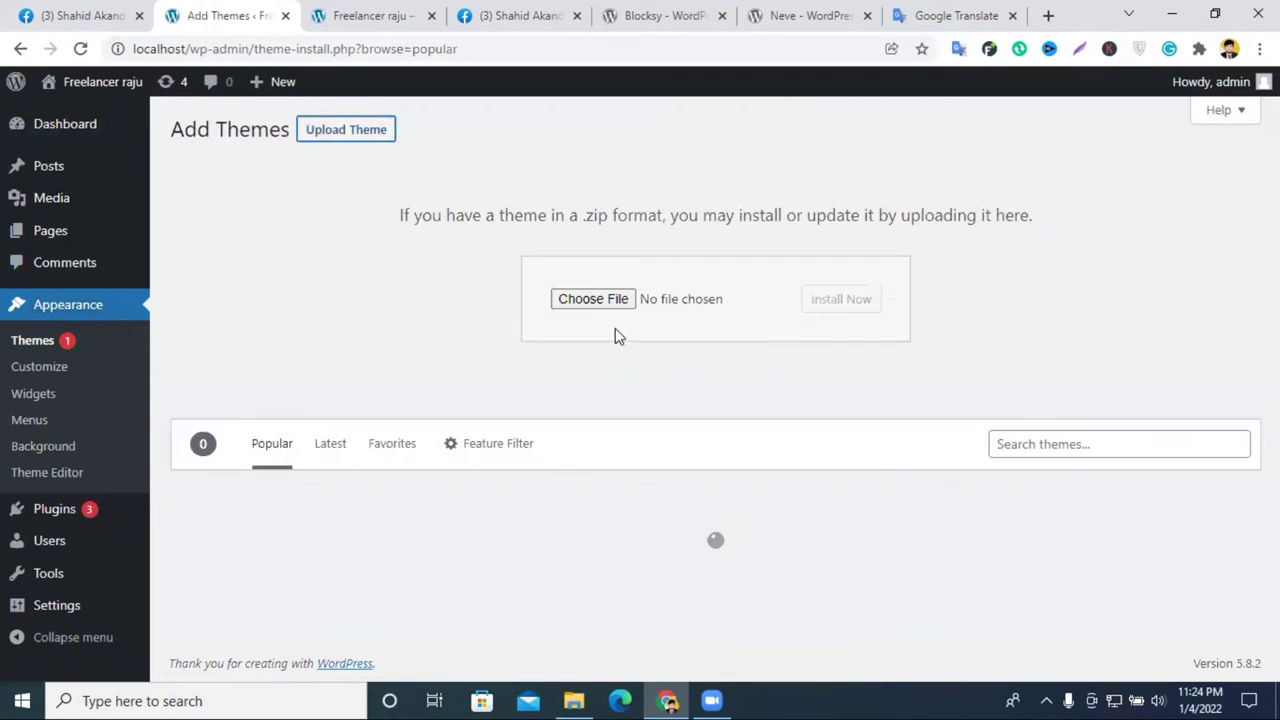
Step: Choose the file blocksy.1.8.14.zip from New folder (5) in Downloads as the theme to upload and install it
{"action": "left_click", "coordinate": [591, 300]}
{"action": "left_click", "coordinate": [591, 300]}
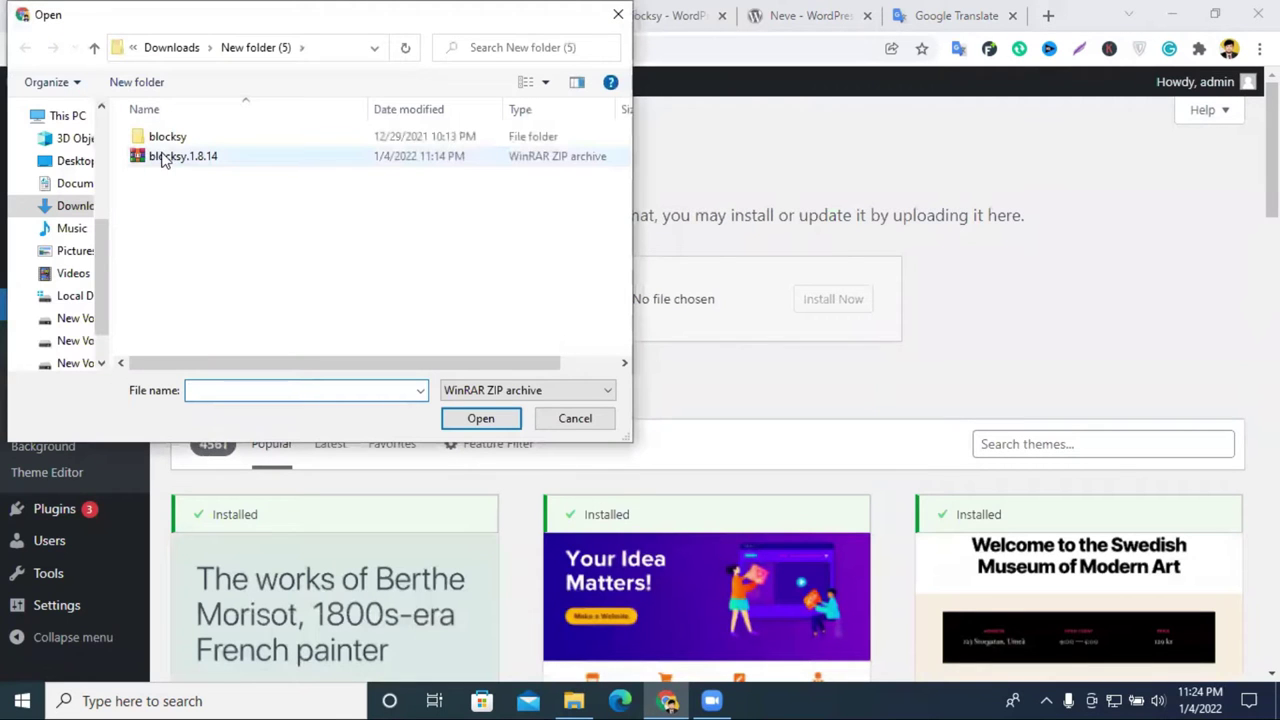
{"action": "left_click", "coordinate": [184, 160]}
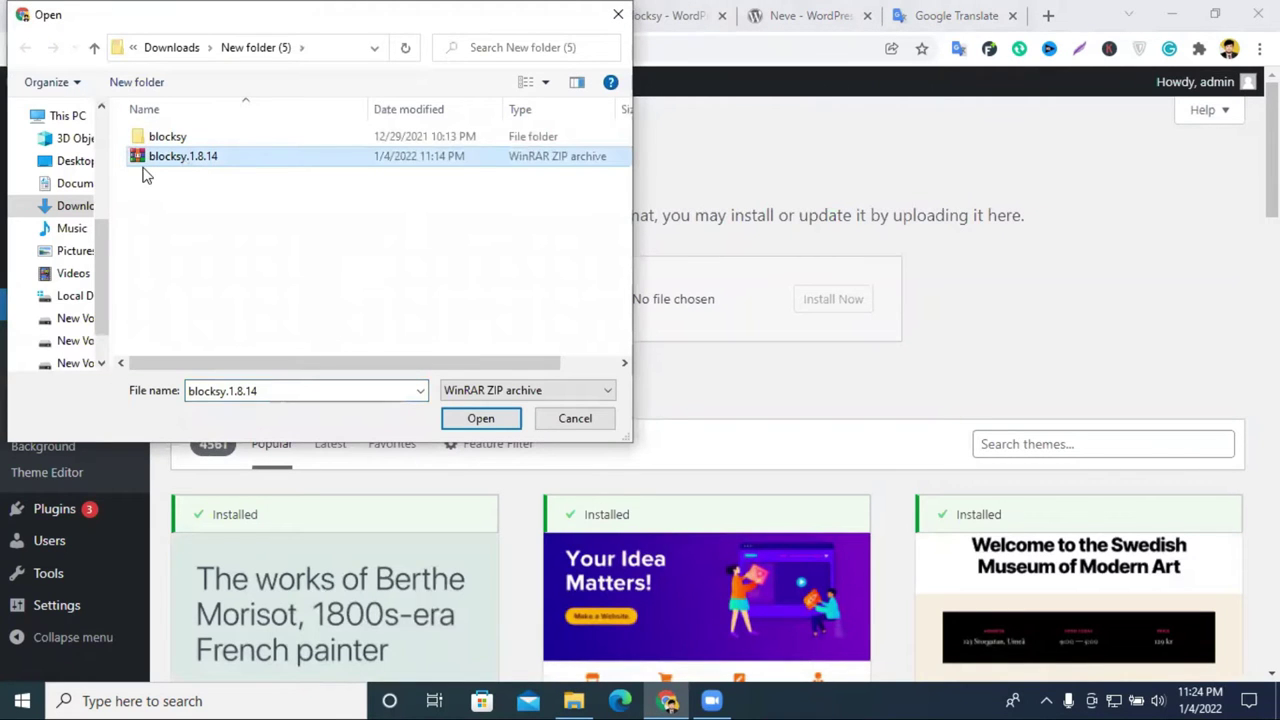
{"action": "left_click", "coordinate": [486, 419]}
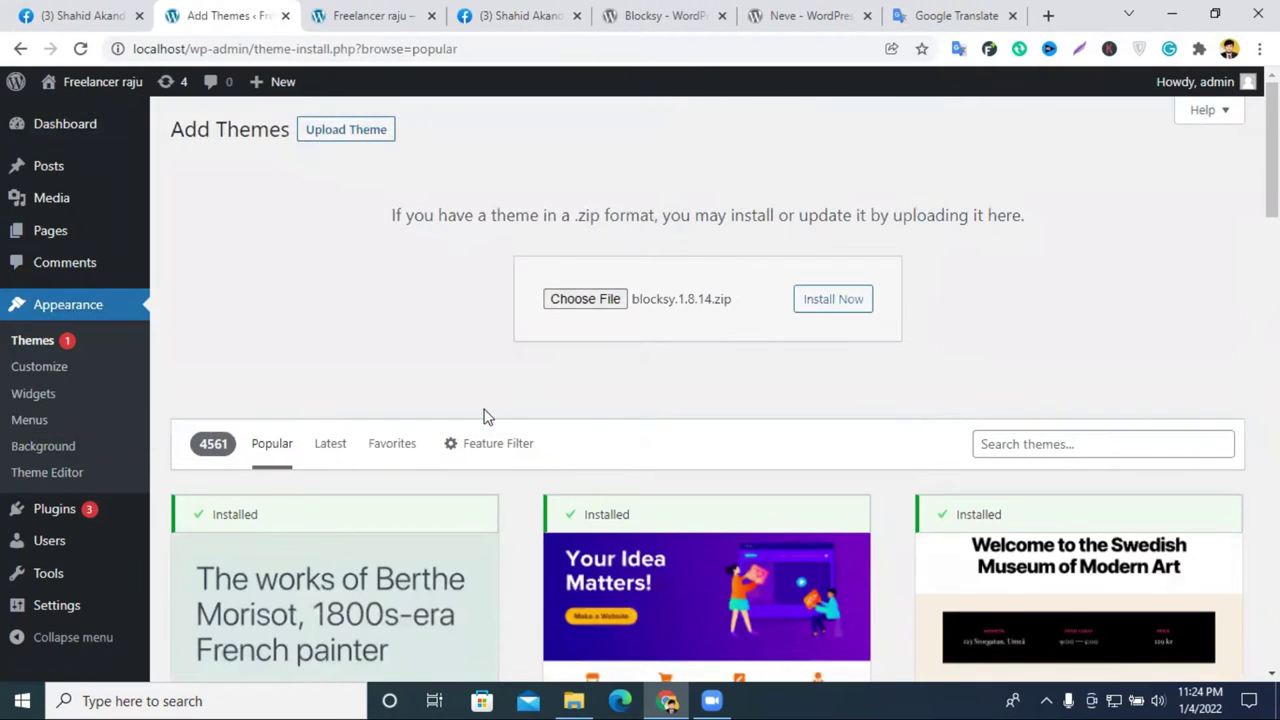
{"action": "left_click", "coordinate": [835, 301]}
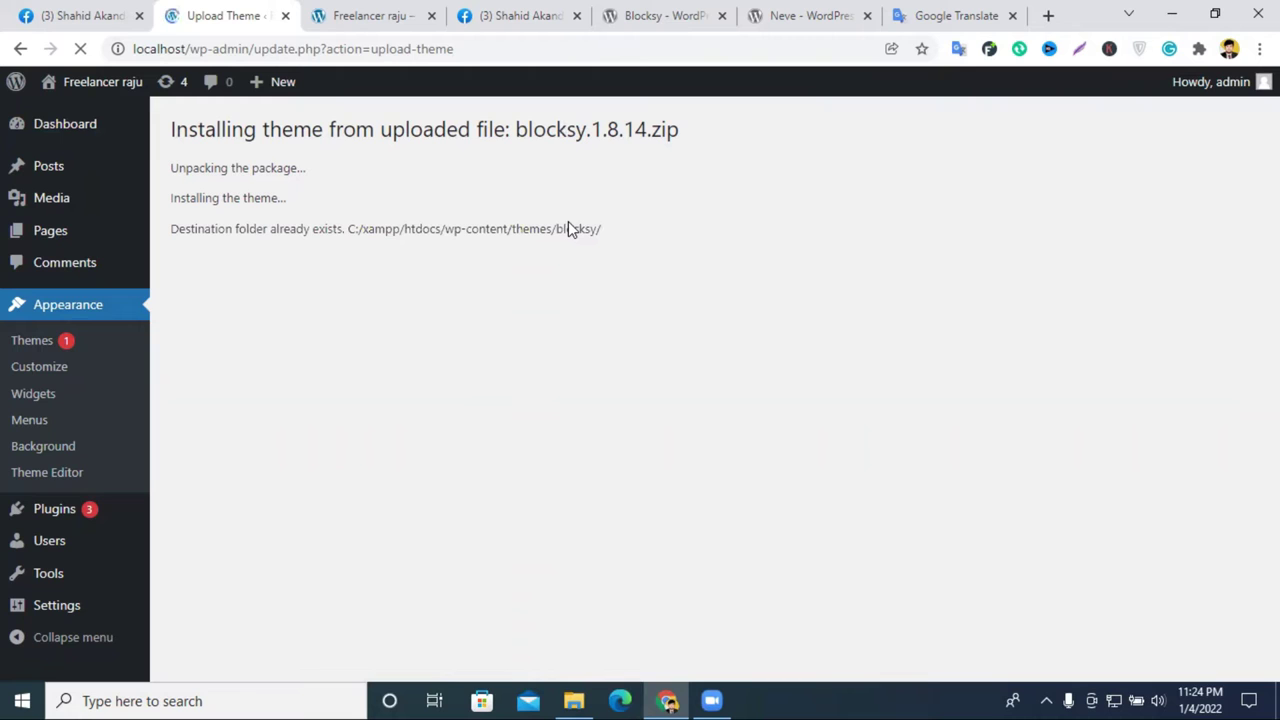
Step: Replace the installed Blocksy theme with the uploaded version and activate it
{"action": "left_click_drag", "start_coordinate": [515, 127], "coordinate": [587, 130]}
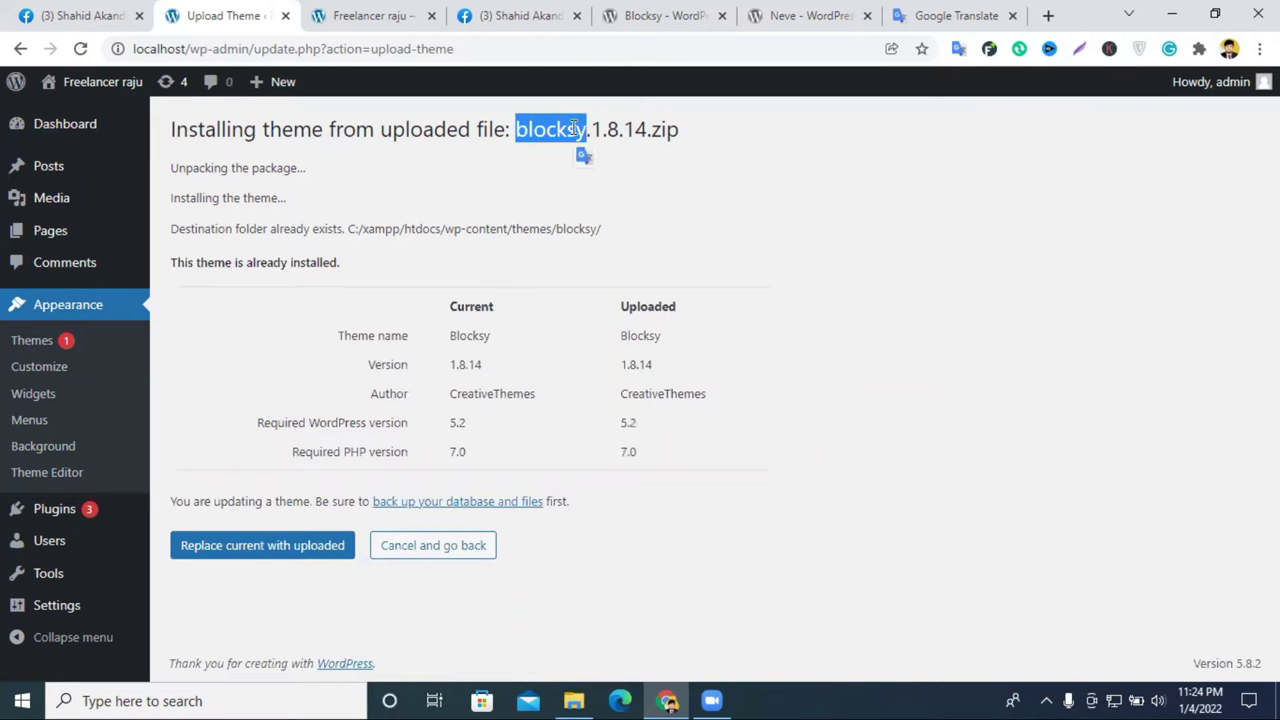
{"action": "left_click", "coordinate": [880, 293]}
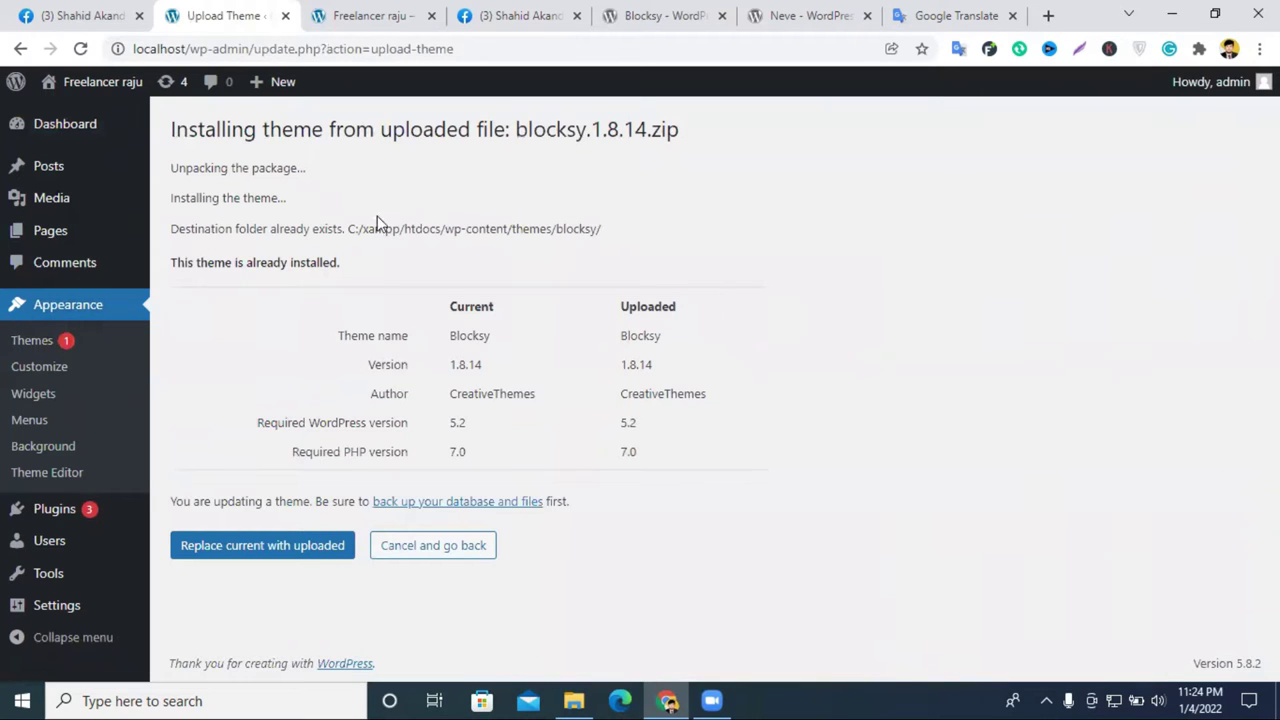
{"action": "left_click", "coordinate": [290, 566]}
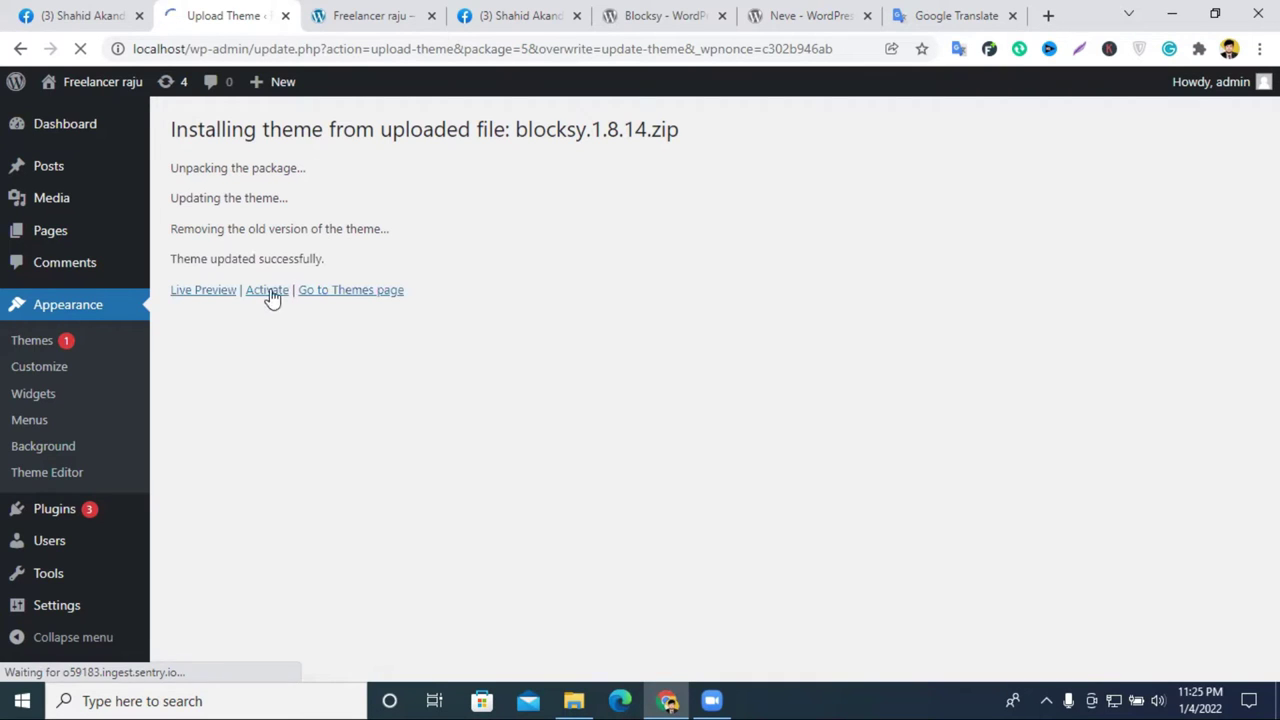
{"action": "left_click", "coordinate": [268, 290]}
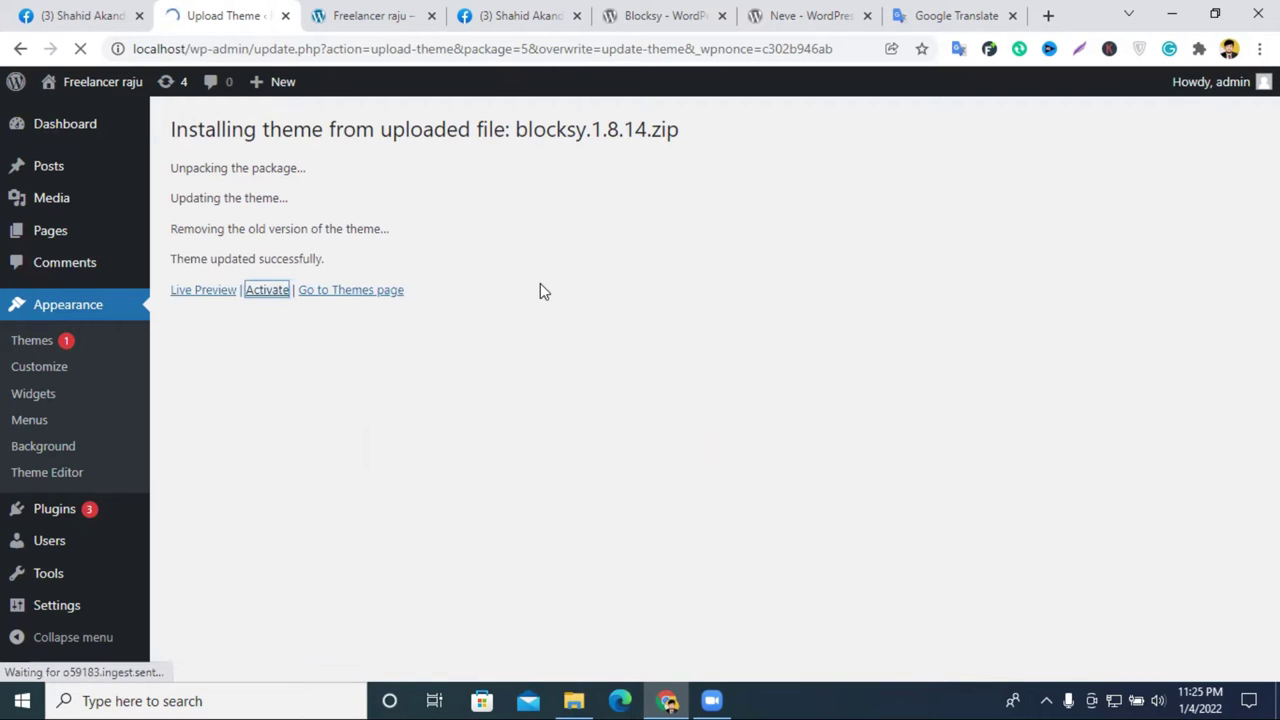
{"action": "left_click", "coordinate": [267, 300]}
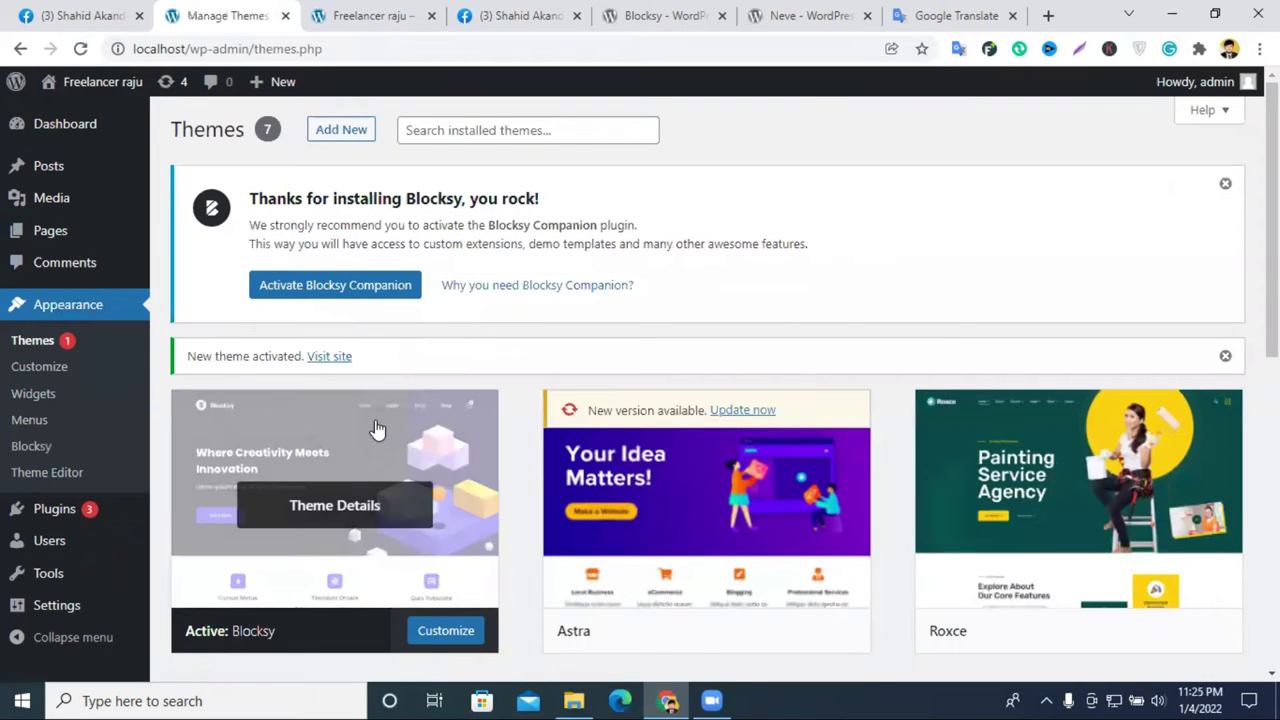
Step: Review the active Blocksy theme's details and go from there to its Blocksy dashboard page
{"action": "left_click", "coordinate": [320, 423]}
{"action": "scroll", "coordinate": [786, 443], "scroll_direction": "down", "scroll_amount": 2}
{"action": "scroll", "coordinate": [786, 434], "scroll_direction": "up", "scroll_amount": 2}
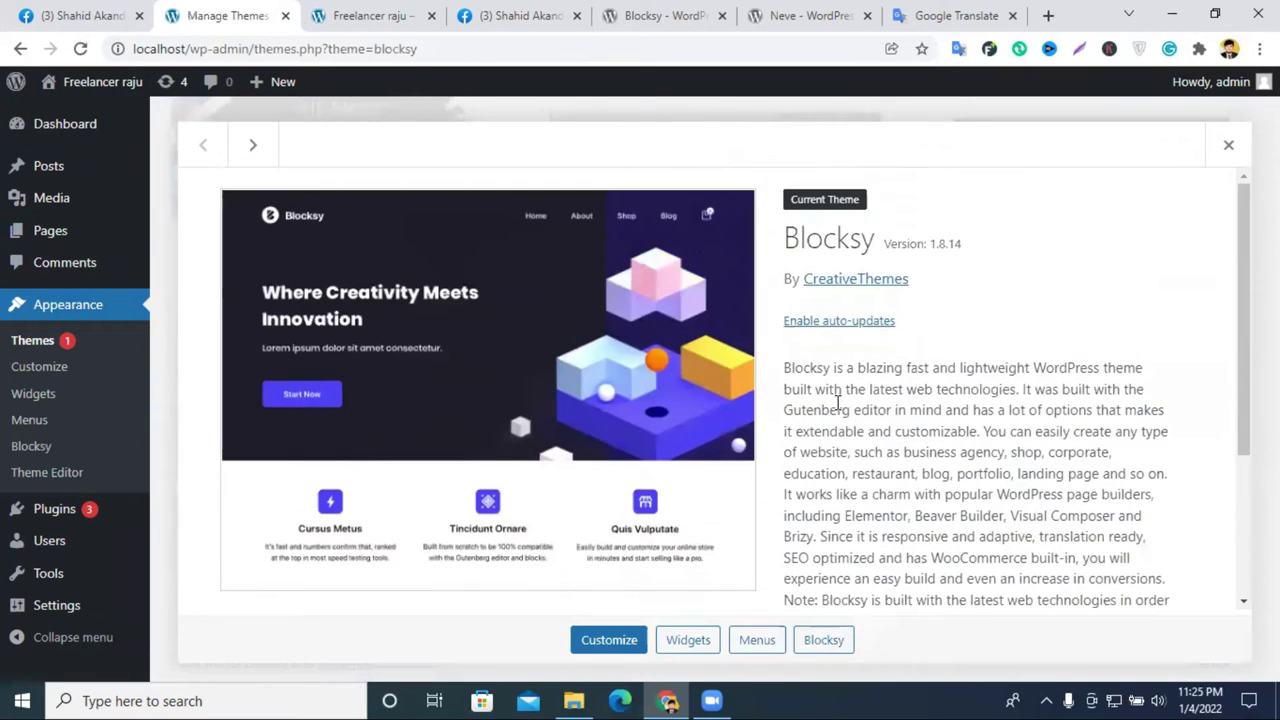
{"action": "scroll", "coordinate": [829, 409], "scroll_direction": "down", "scroll_amount": 3}
{"action": "left_click", "coordinate": [823, 640]}
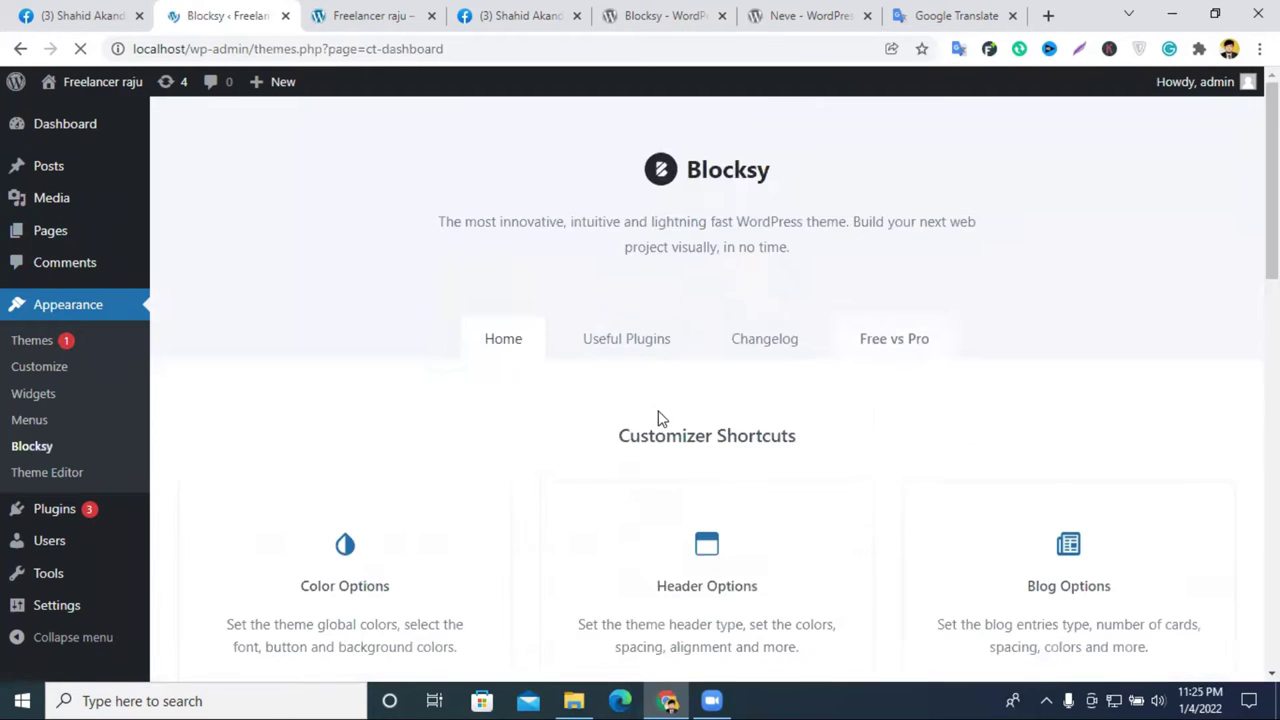
{"action": "scroll", "coordinate": [660, 330], "scroll_direction": "up", "scroll_amount": 1}
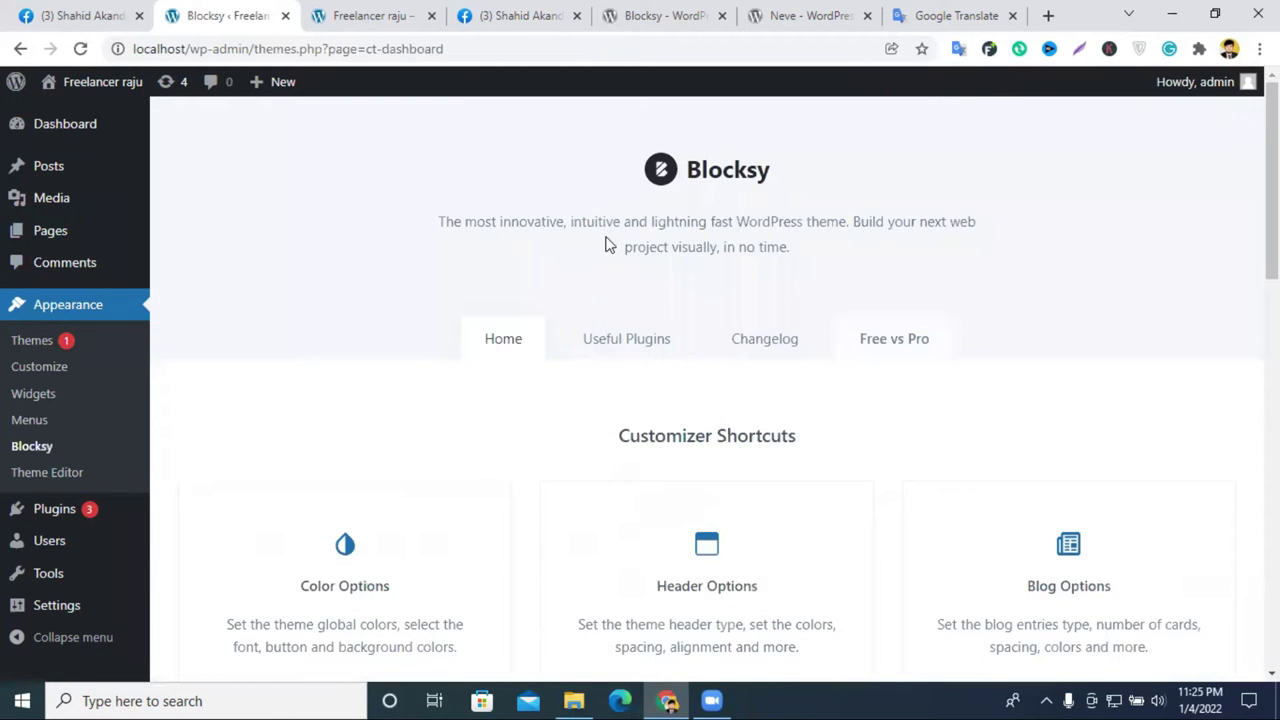
Step: Bring up Blocksy's list of useful plugins and activate Elementor Page Builder and TranslatePress
{"action": "left_click", "coordinate": [617, 345]}
{"action": "scroll", "coordinate": [712, 338], "scroll_direction": "down", "scroll_amount": 1}
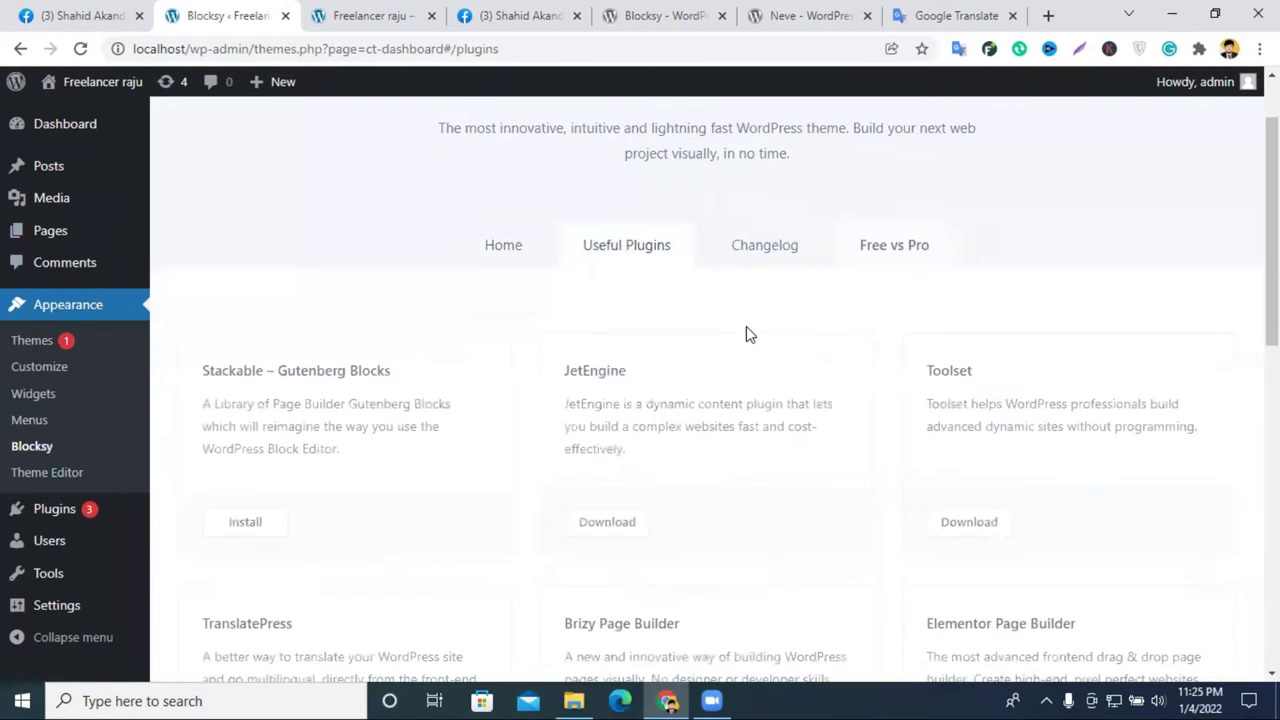
{"action": "scroll", "coordinate": [597, 457], "scroll_direction": "down", "scroll_amount": 4}
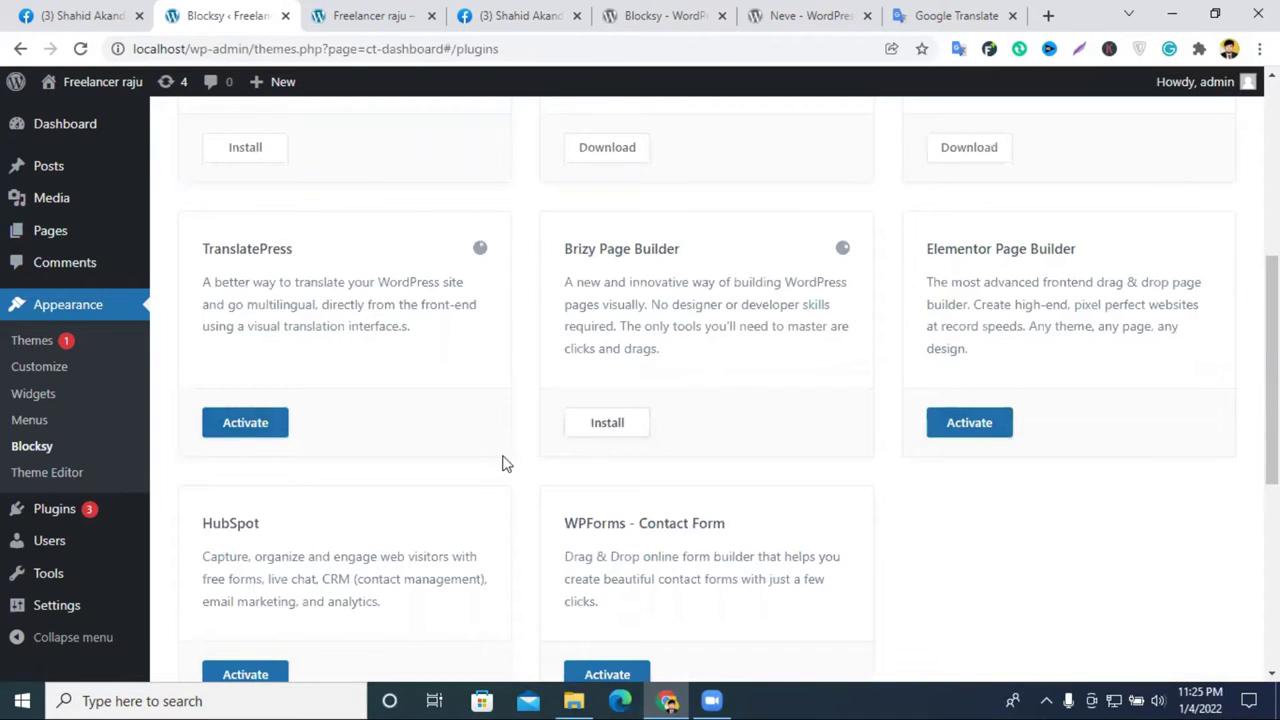
{"action": "scroll", "coordinate": [620, 400], "scroll_direction": "down", "scroll_amount": 2}
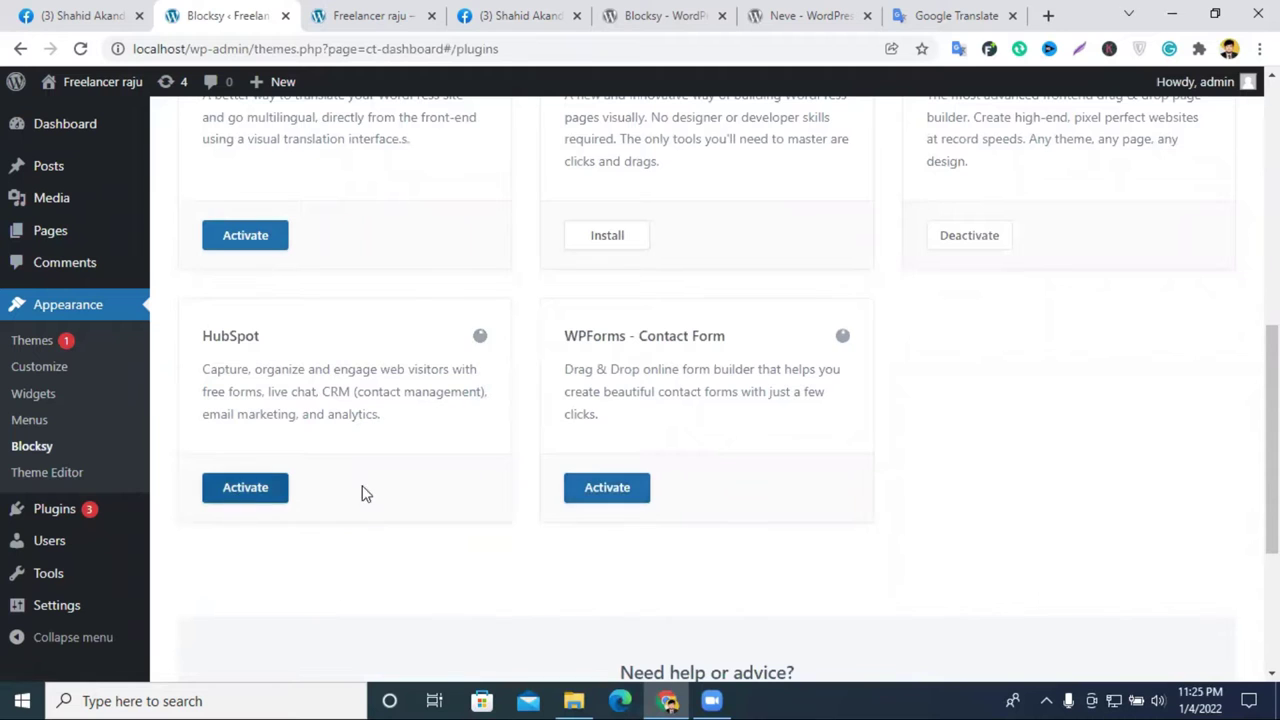
{"action": "scroll", "coordinate": [547, 484], "scroll_direction": "up", "scroll_amount": 2}
{"action": "scroll", "coordinate": [547, 484], "scroll_direction": "up", "scroll_amount": 1}
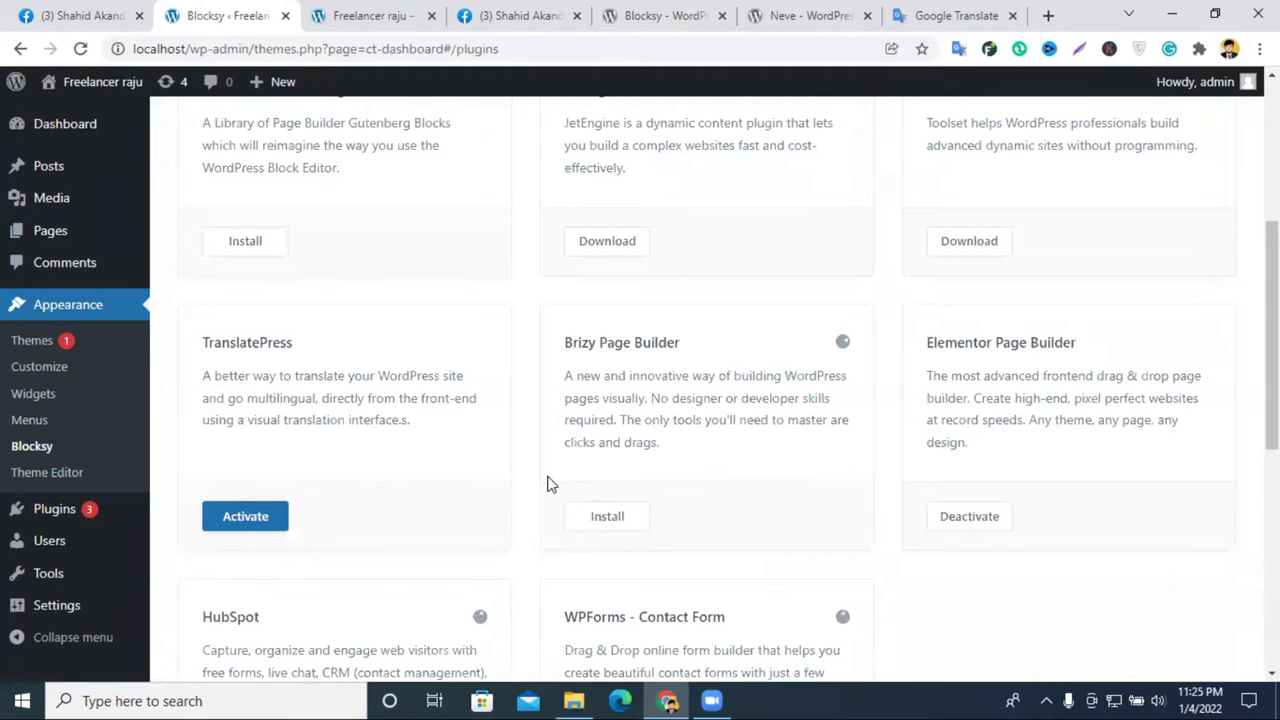
{"action": "scroll", "coordinate": [551, 483], "scroll_direction": "down", "scroll_amount": 2}
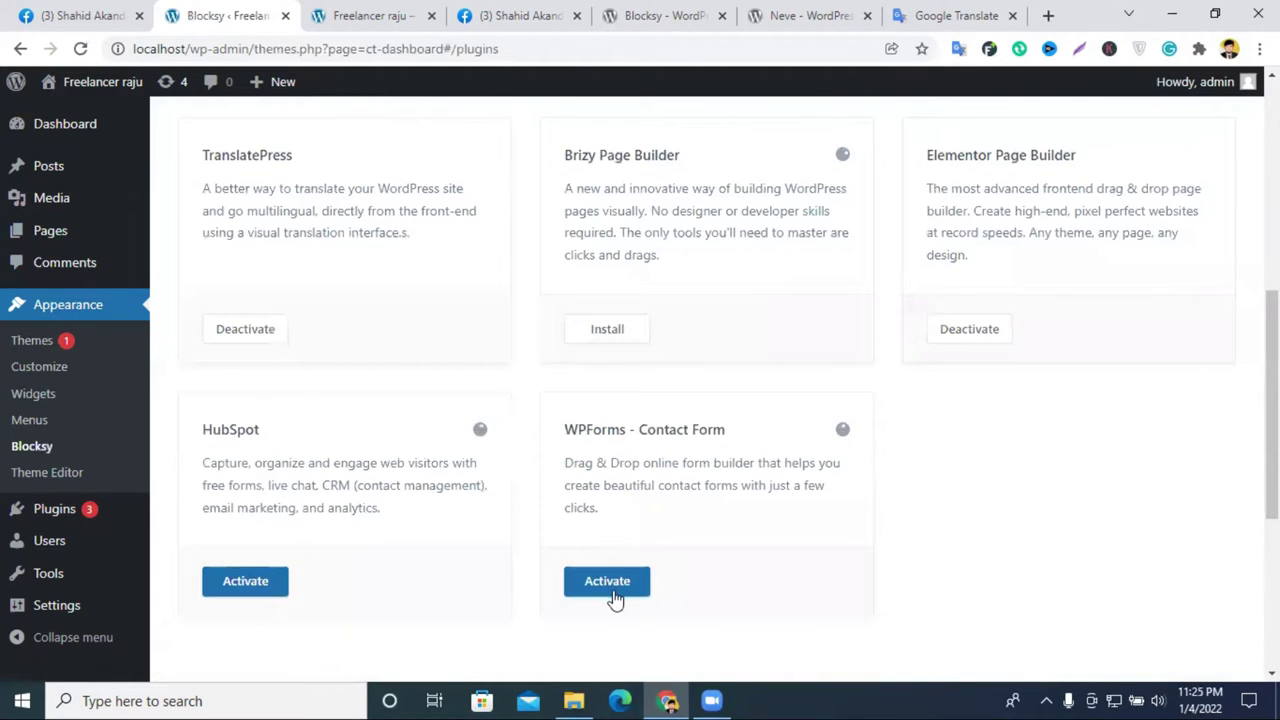
Step: Activate the HubSpot and WPForms - Contact Form plugins in the useful plugins list
{"action": "left_click", "coordinate": [223, 586]}
{"action": "scroll", "coordinate": [803, 578], "scroll_direction": "up", "scroll_amount": 1}
{"action": "scroll", "coordinate": [880, 560], "scroll_direction": "up", "scroll_amount": 5}
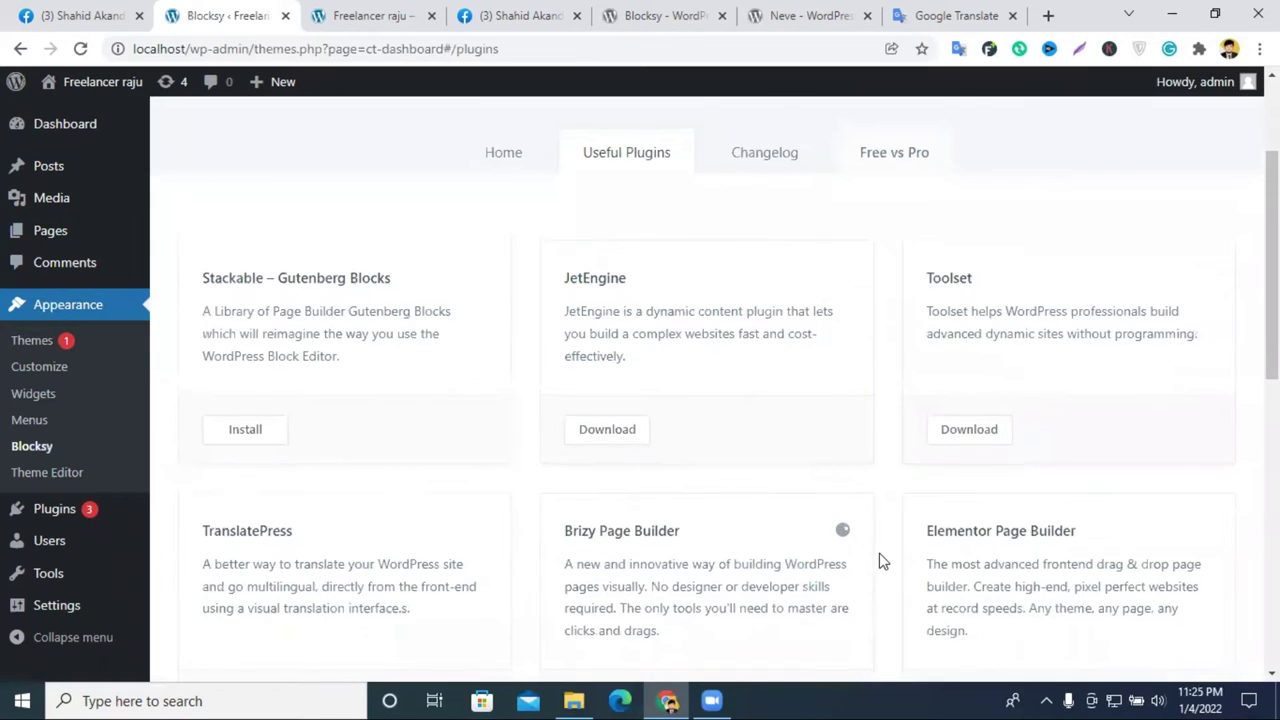
{"action": "scroll", "coordinate": [880, 560], "scroll_direction": "down", "scroll_amount": 10}
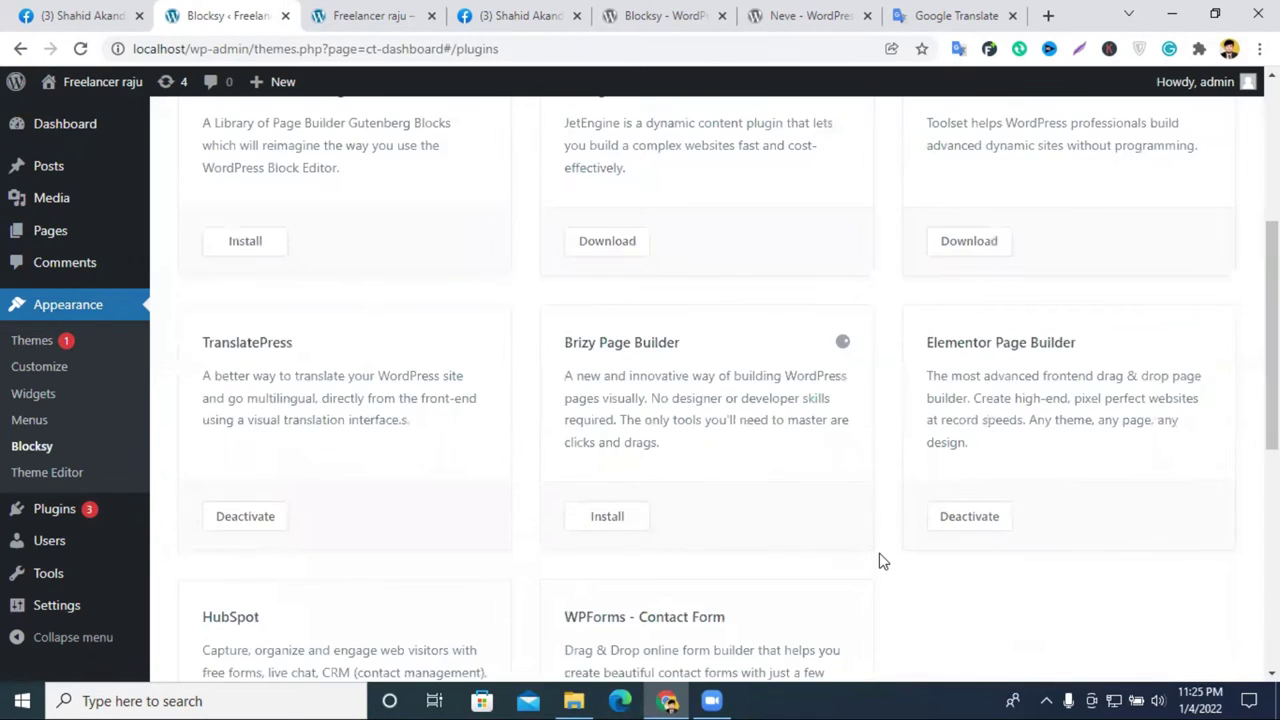
{"action": "scroll", "coordinate": [880, 560], "scroll_direction": "up", "scroll_amount": 3}
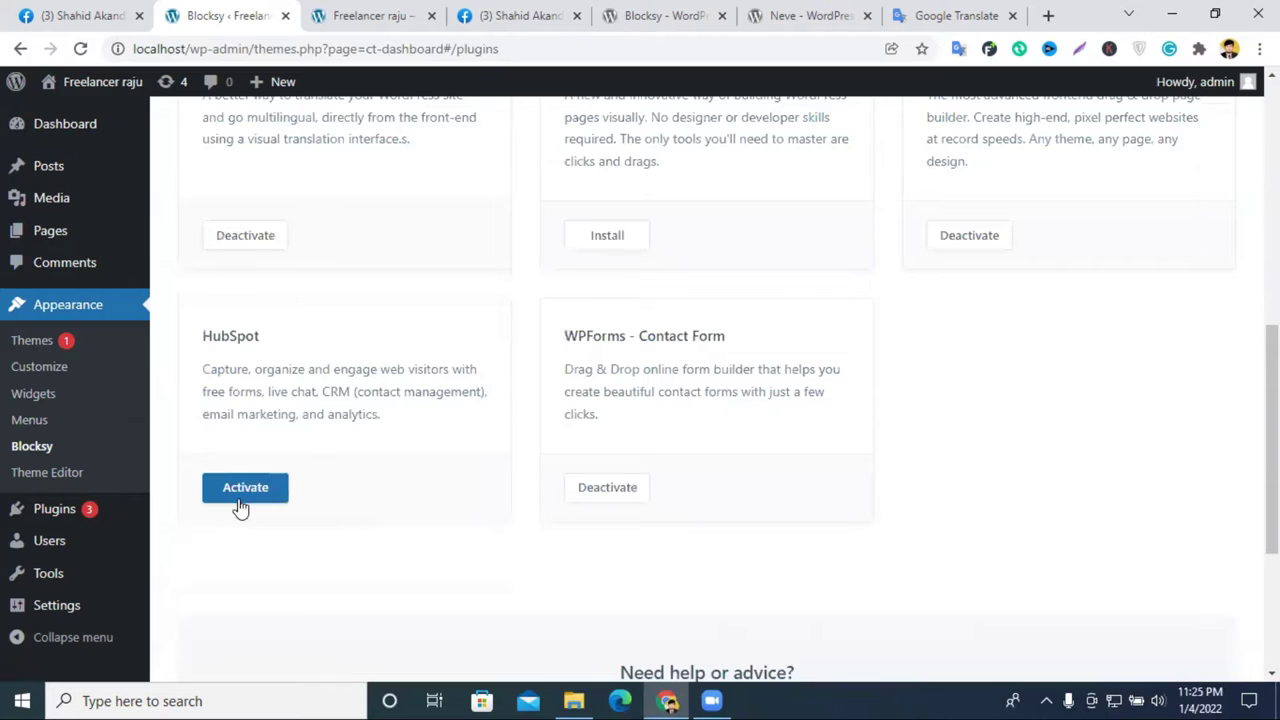
{"action": "scroll", "coordinate": [409, 531], "scroll_direction": "up", "scroll_amount": 1}
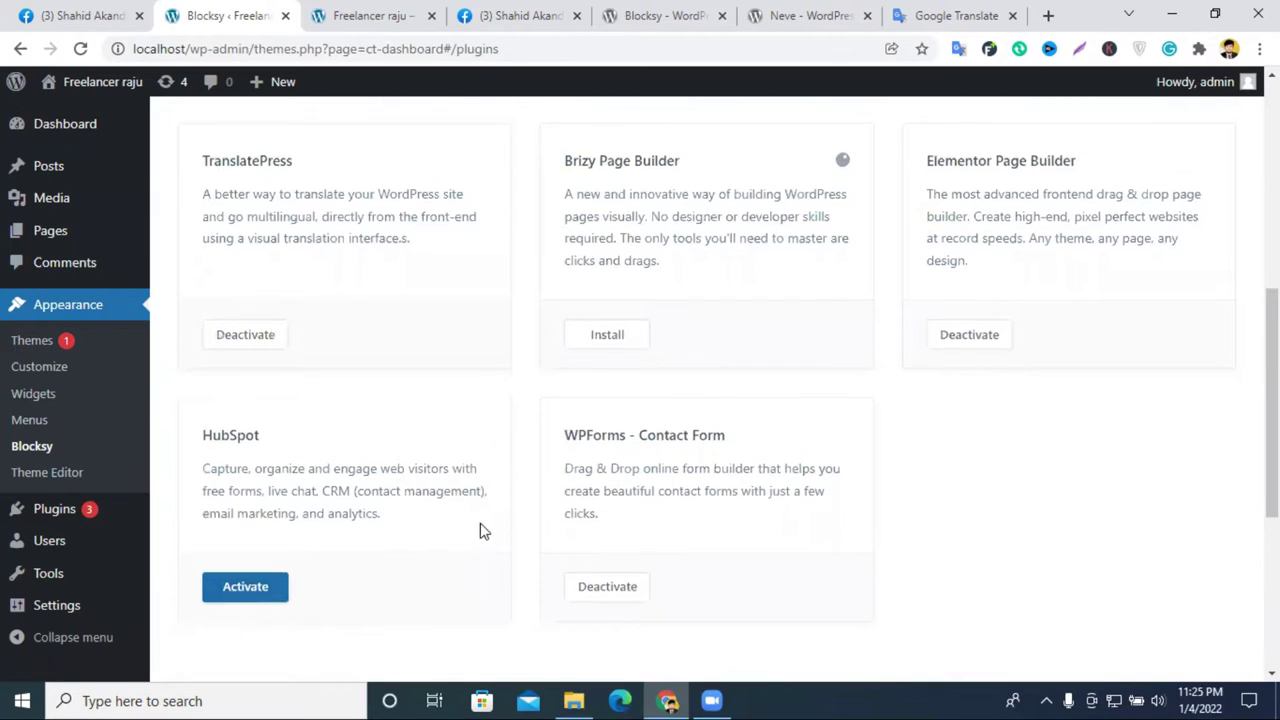
{"action": "scroll", "coordinate": [823, 420], "scroll_direction": "up", "scroll_amount": 4}
{"action": "scroll", "coordinate": [786, 303], "scroll_direction": "down", "scroll_amount": 3}
{"action": "scroll", "coordinate": [697, 327], "scroll_direction": "down", "scroll_amount": 2}
{"action": "scroll", "coordinate": [674, 331], "scroll_direction": "up", "scroll_amount": 2}
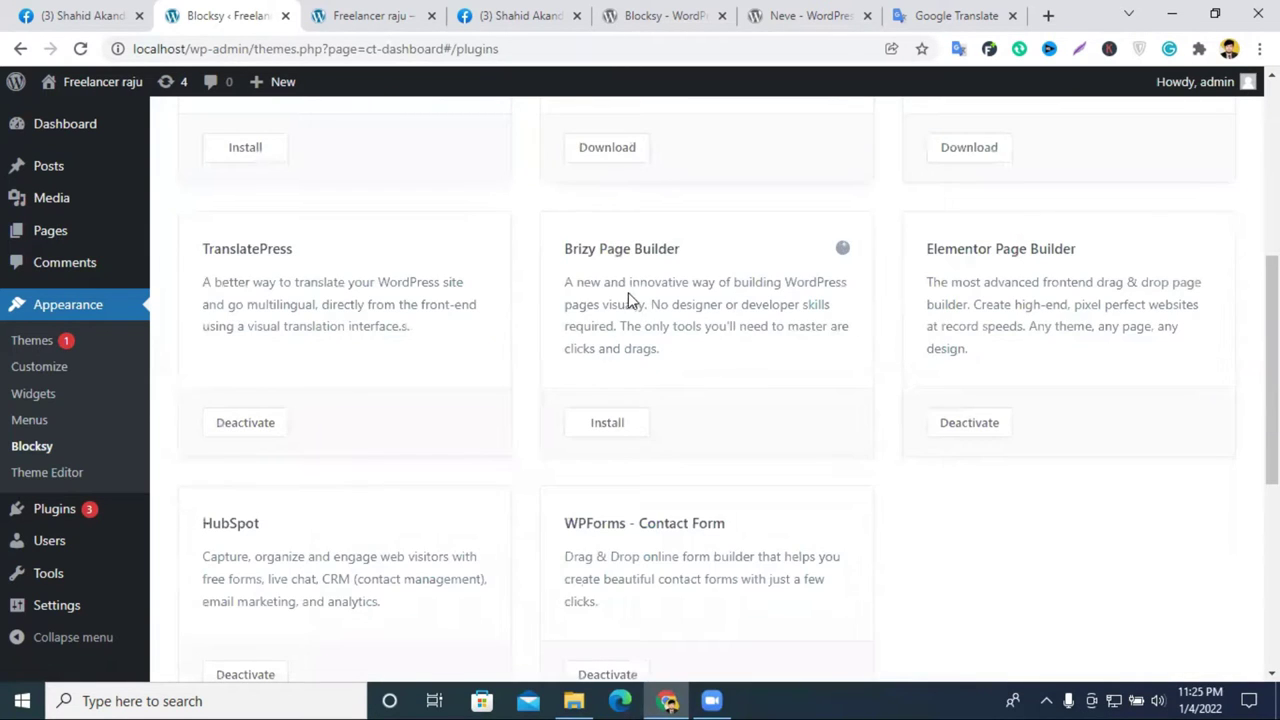
{"action": "scroll", "coordinate": [628, 300], "scroll_direction": "up", "scroll_amount": 2}
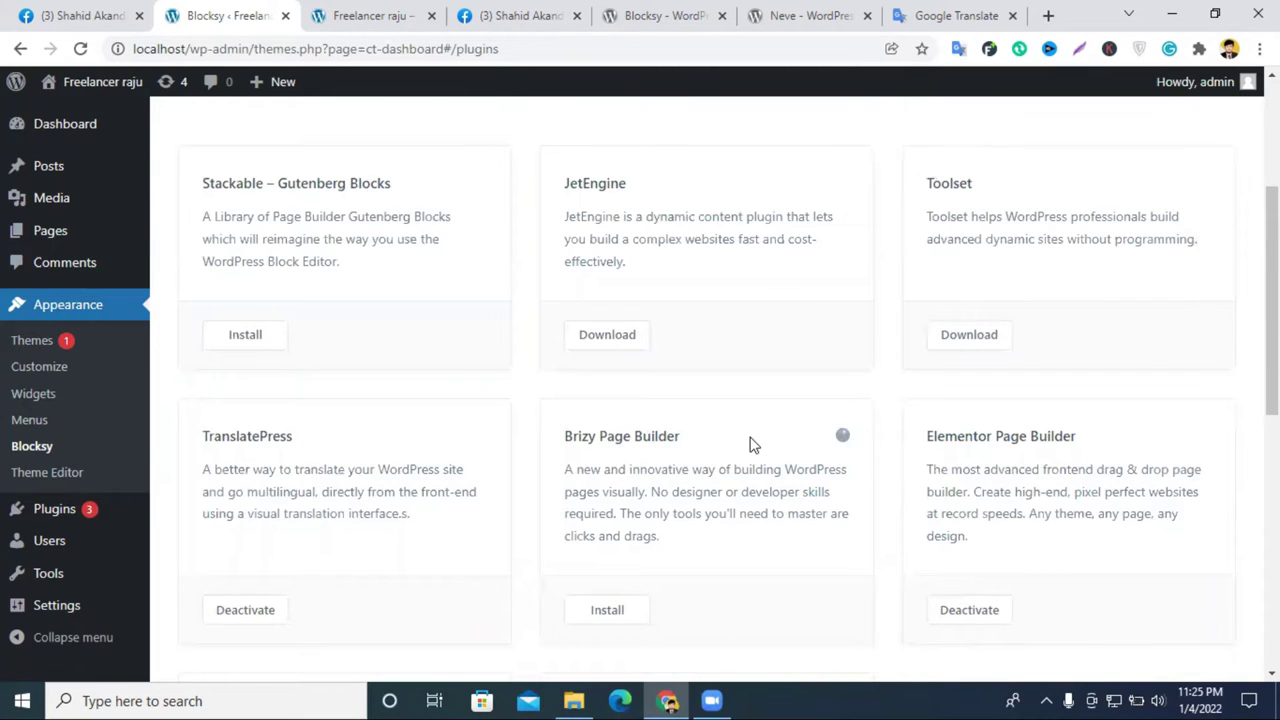
{"action": "scroll", "coordinate": [752, 444], "scroll_direction": "down", "scroll_amount": 2}
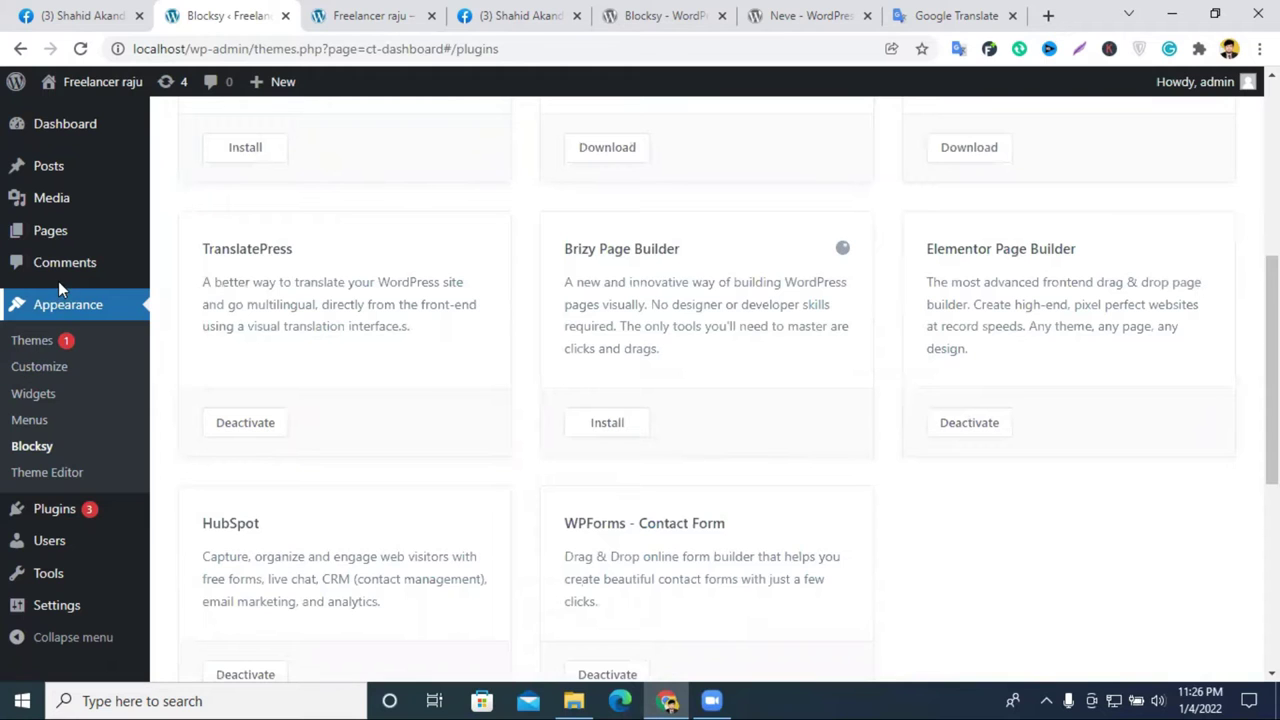
Step: Activate Blocksy Companion from the notice on the installed themes page and skip its opt-in for notifications and diagnostic tracking
{"action": "left_click", "coordinate": [32, 341]}
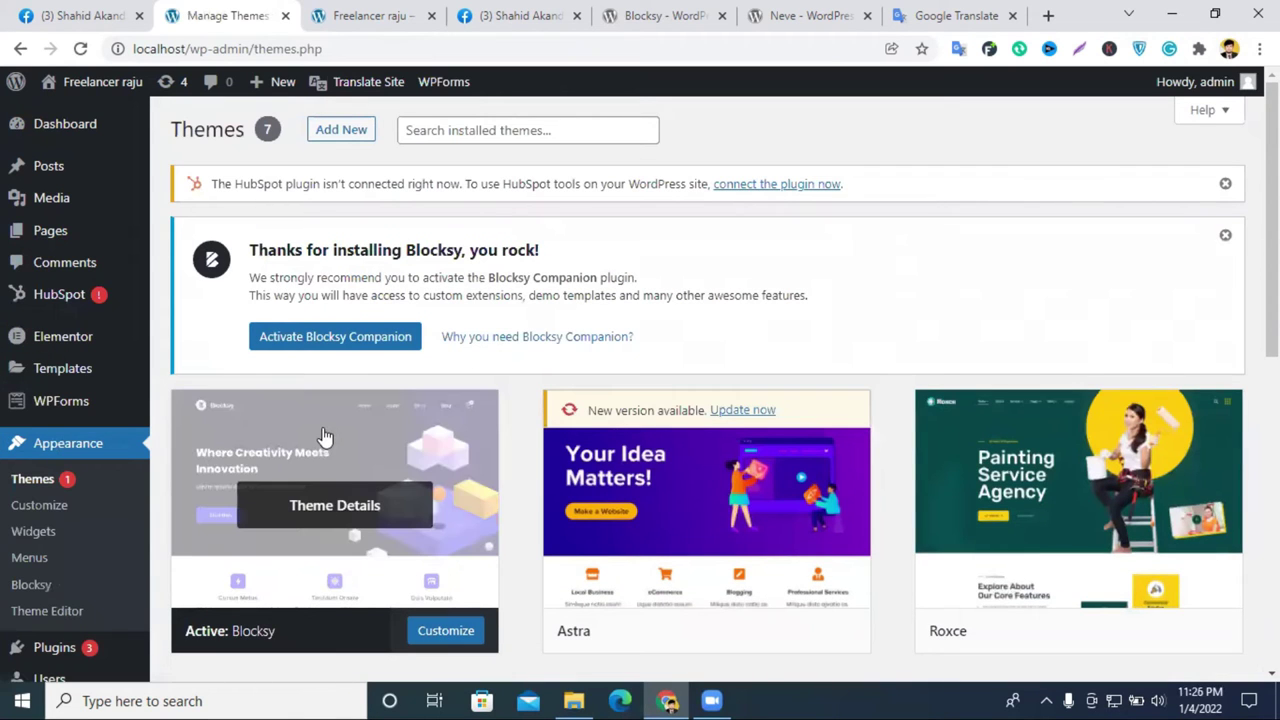
{"action": "scroll", "coordinate": [310, 430], "scroll_direction": "down", "scroll_amount": 1}
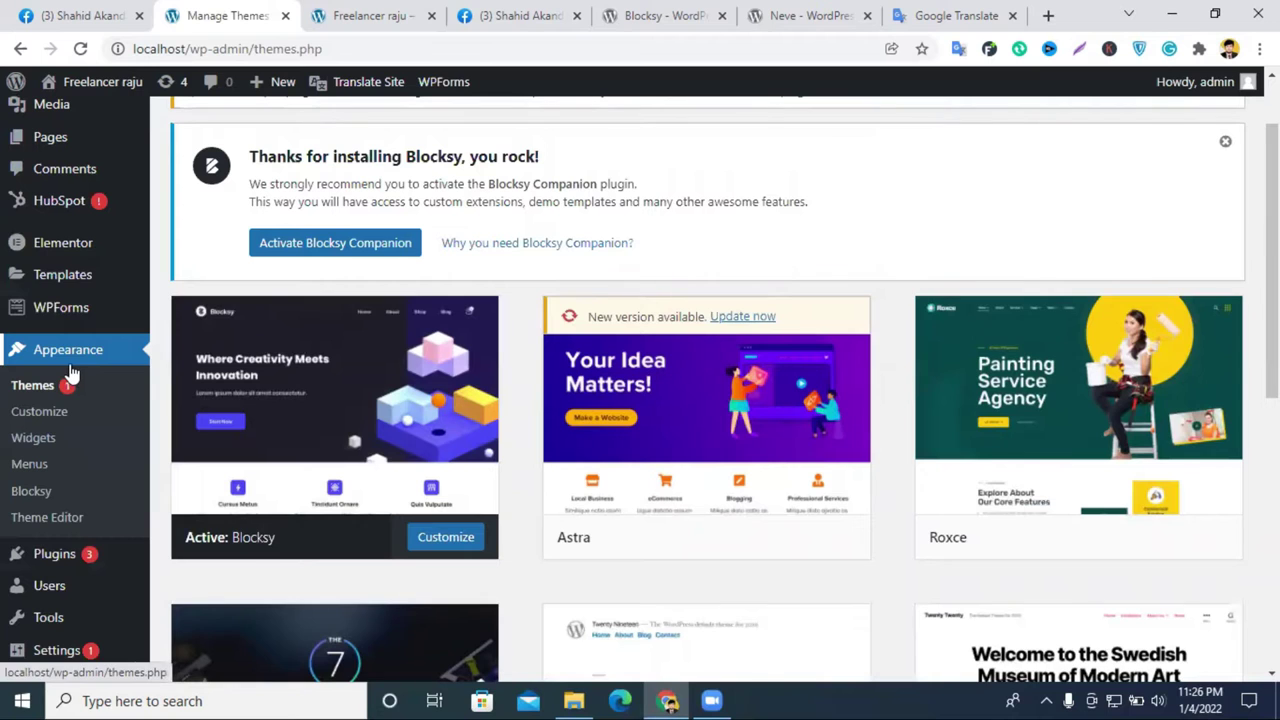
{"action": "scroll", "coordinate": [270, 262], "scroll_direction": "up", "scroll_amount": 1}
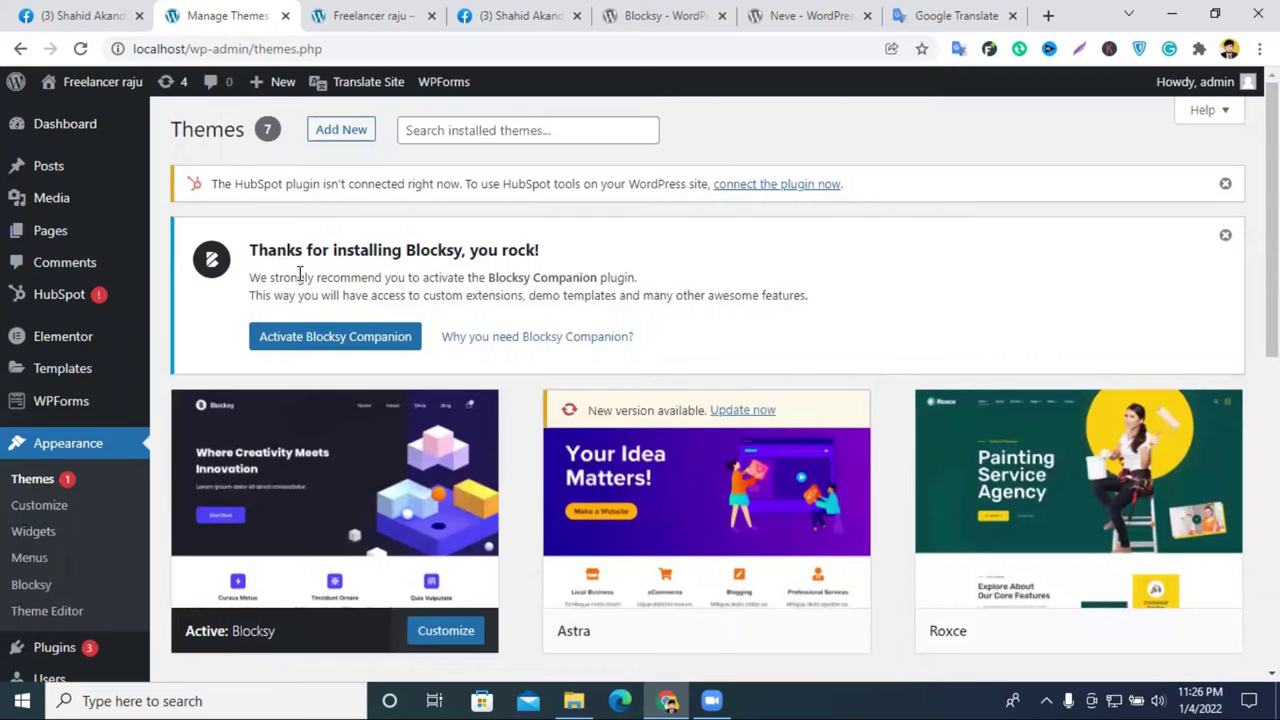
{"action": "left_click_drag", "start_coordinate": [267, 253], "coordinate": [535, 251]}
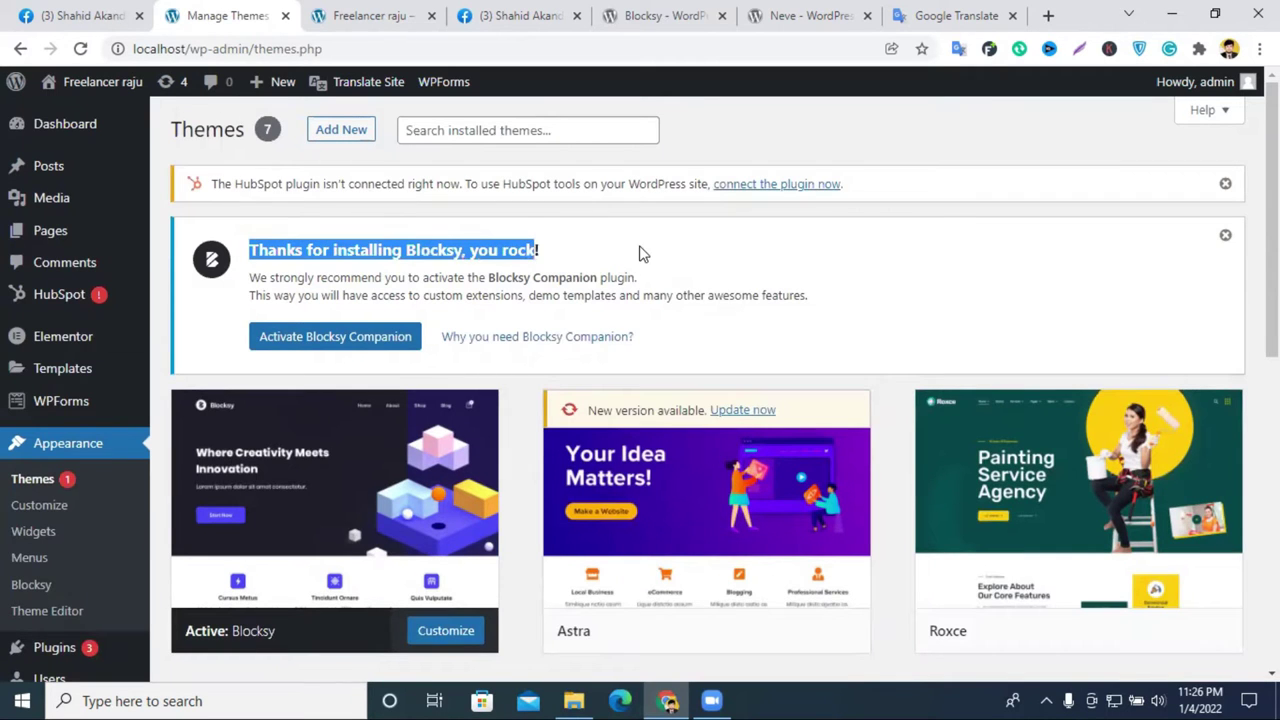
{"action": "scroll", "coordinate": [420, 258], "scroll_direction": "down", "scroll_amount": 1}
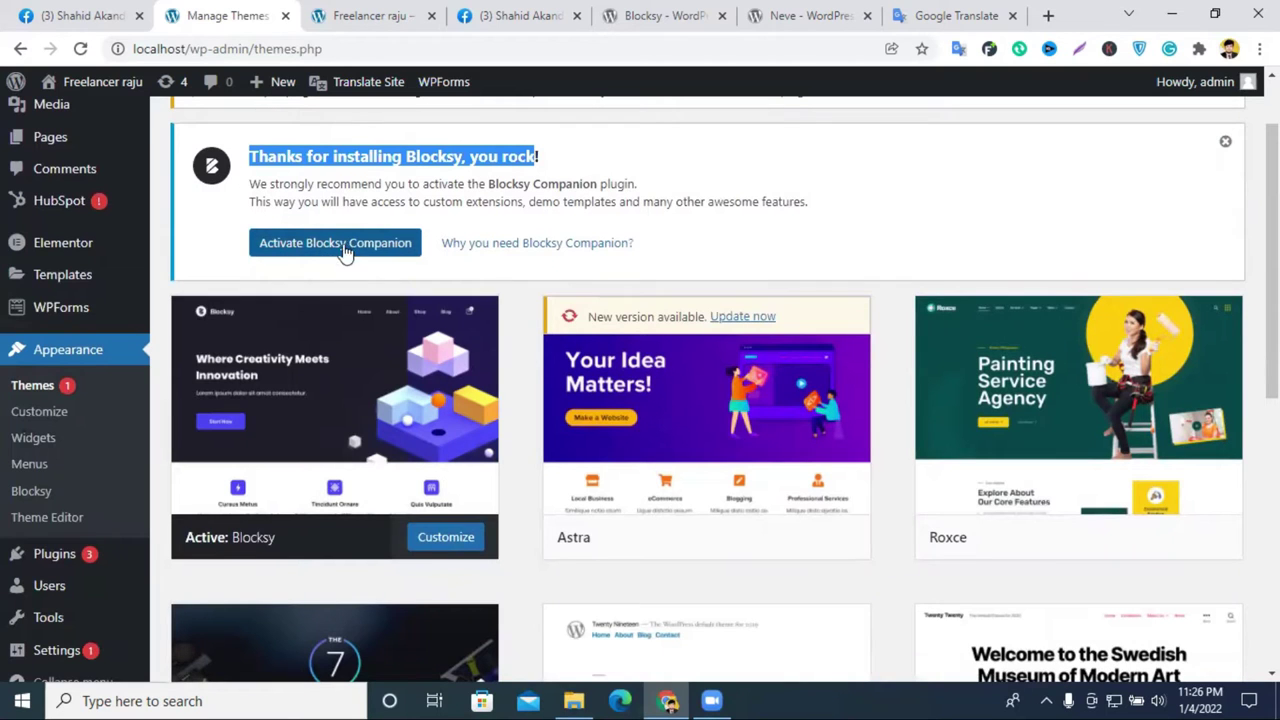
{"action": "left_click", "coordinate": [288, 250]}
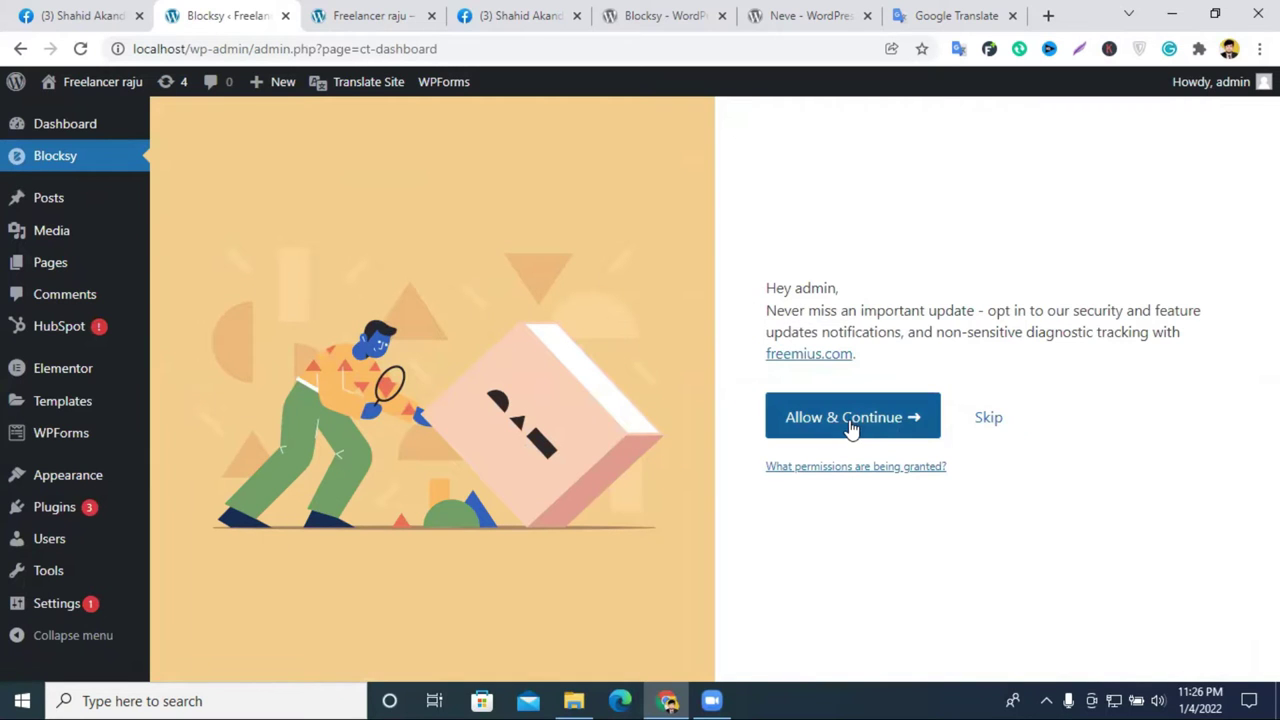
{"action": "left_click", "coordinate": [991, 421]}
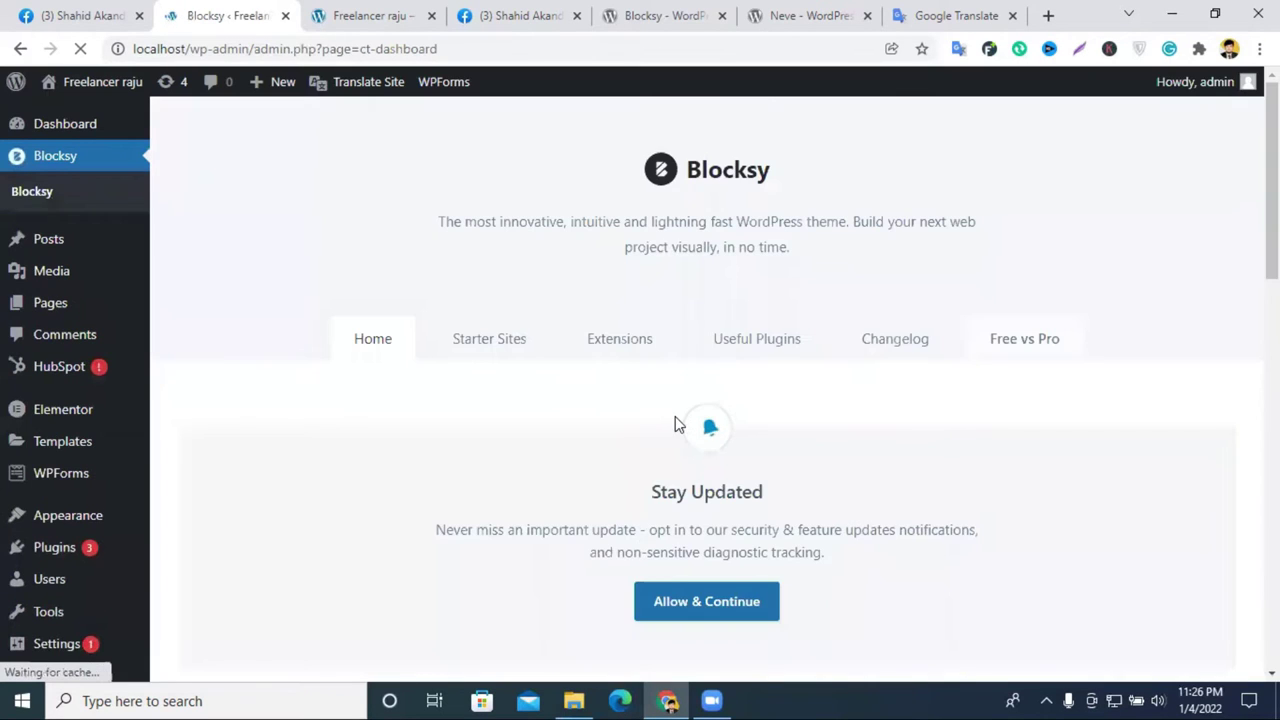
Step: Load the Starter Sites collection in the Blocksy dashboard
{"action": "scroll", "coordinate": [680, 420], "scroll_direction": "down", "scroll_amount": 2}
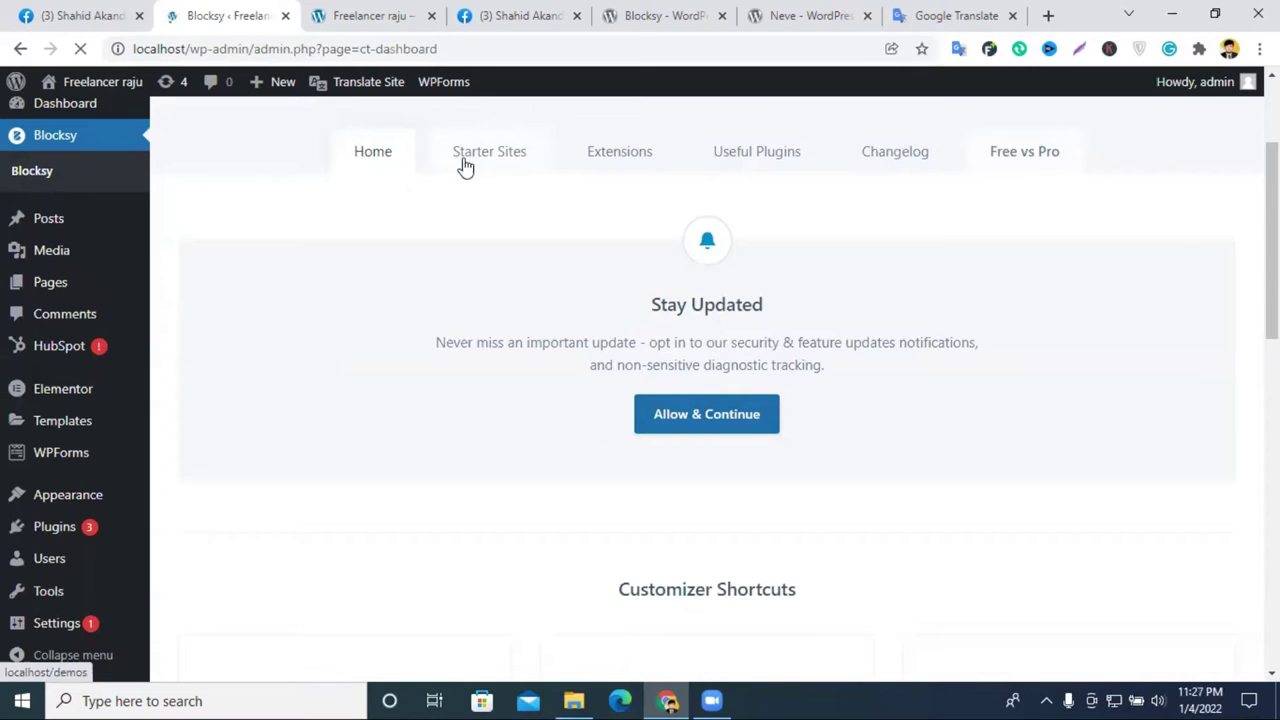
{"action": "left_click", "coordinate": [504, 163]}
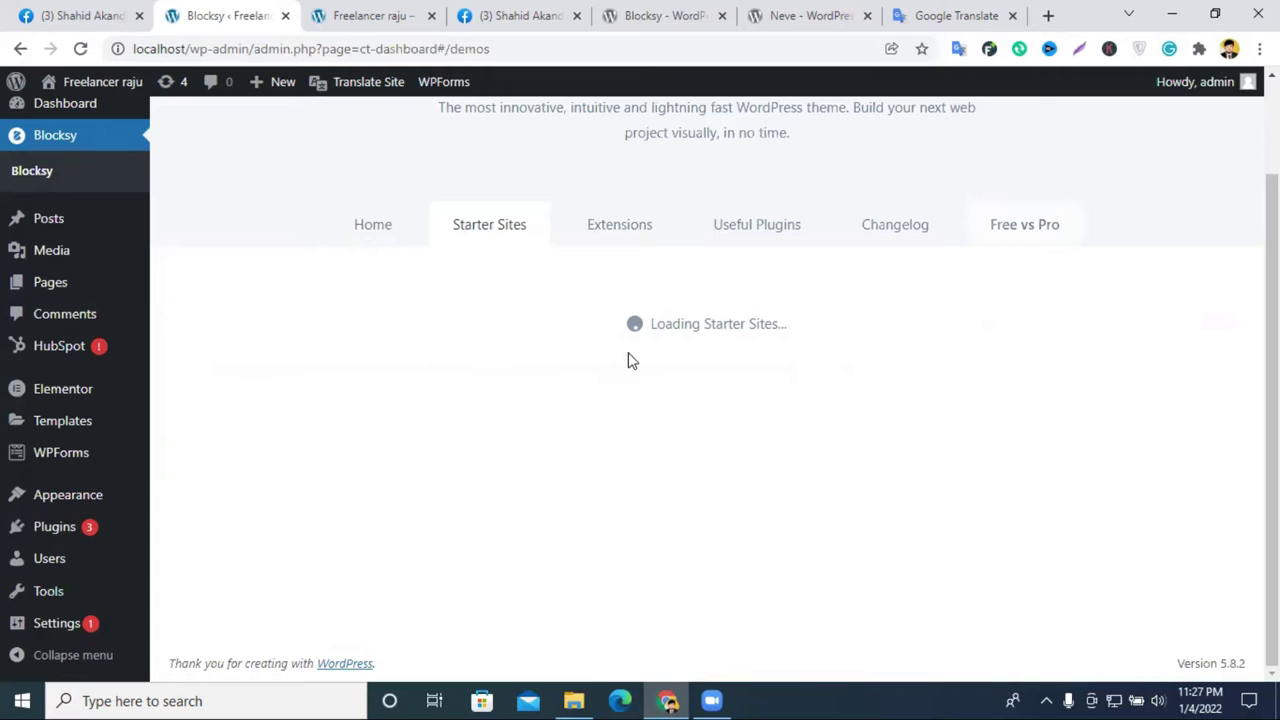
{"action": "scroll", "coordinate": [638, 357], "scroll_direction": "up", "scroll_amount": 2}
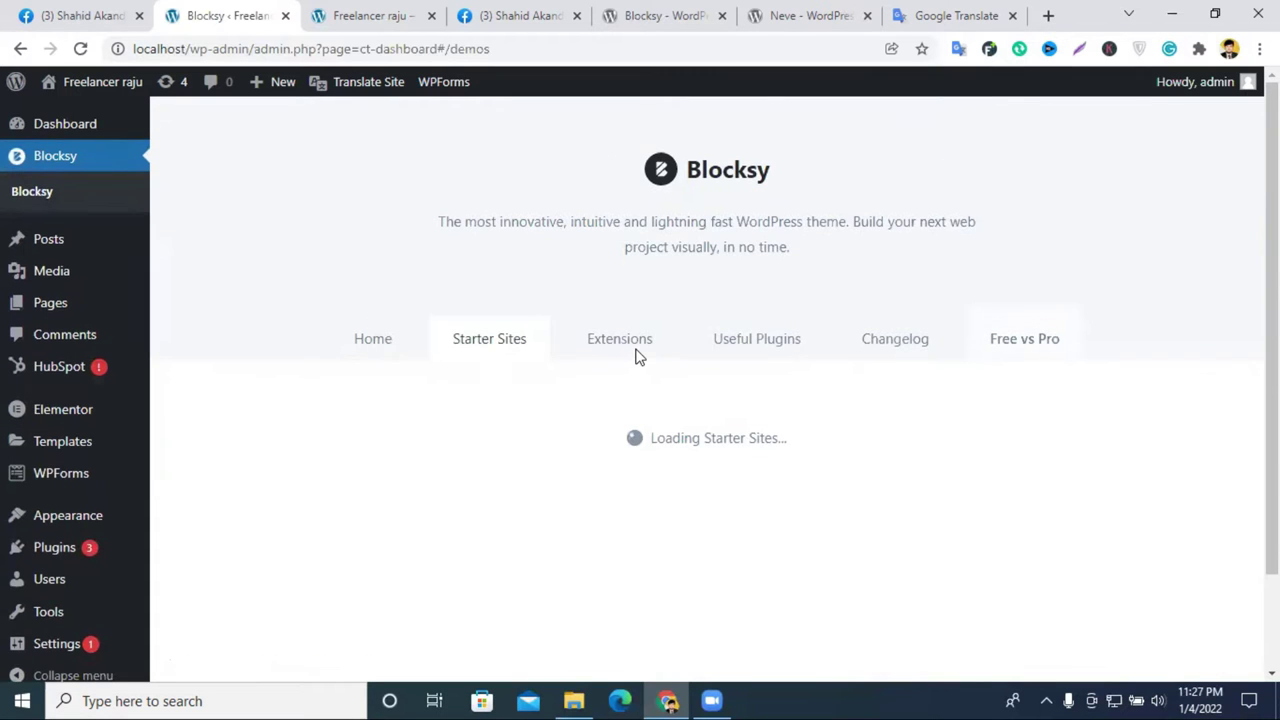
{"action": "left_click", "coordinate": [403, 346]}
{"action": "left_click", "coordinate": [528, 332]}
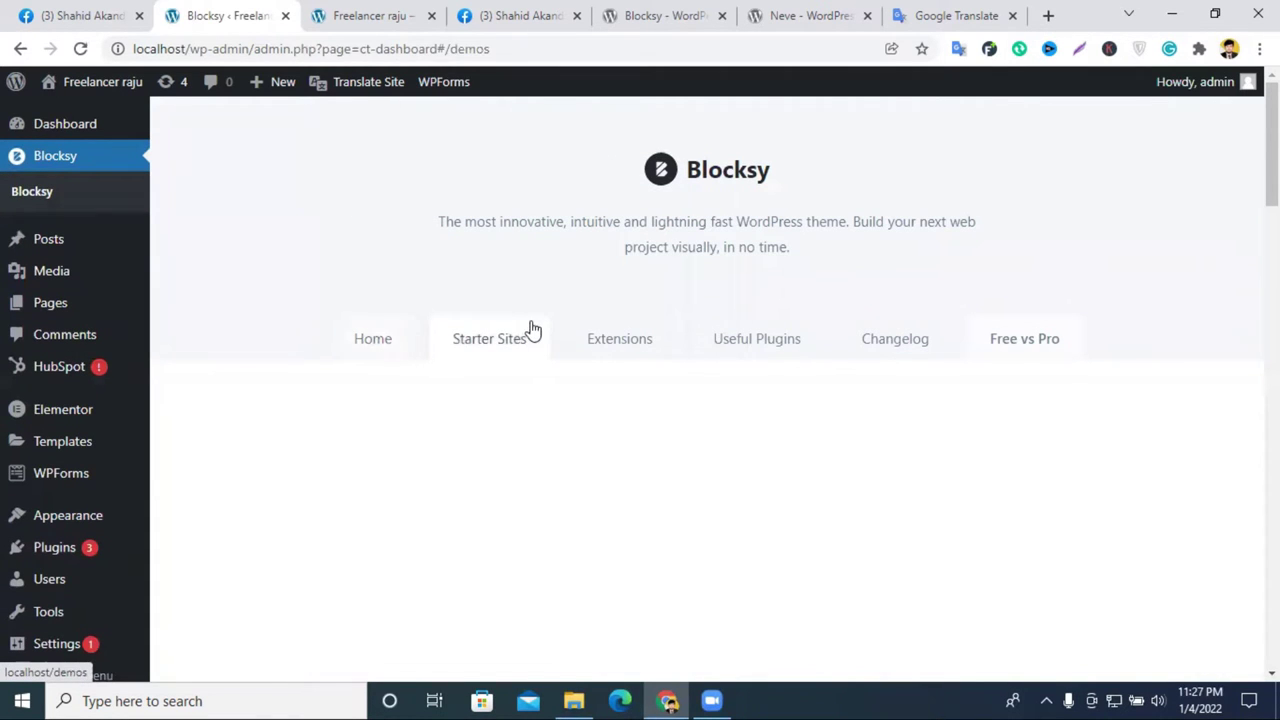
{"action": "left_click", "coordinate": [374, 340]}
{"action": "left_click", "coordinate": [467, 338]}
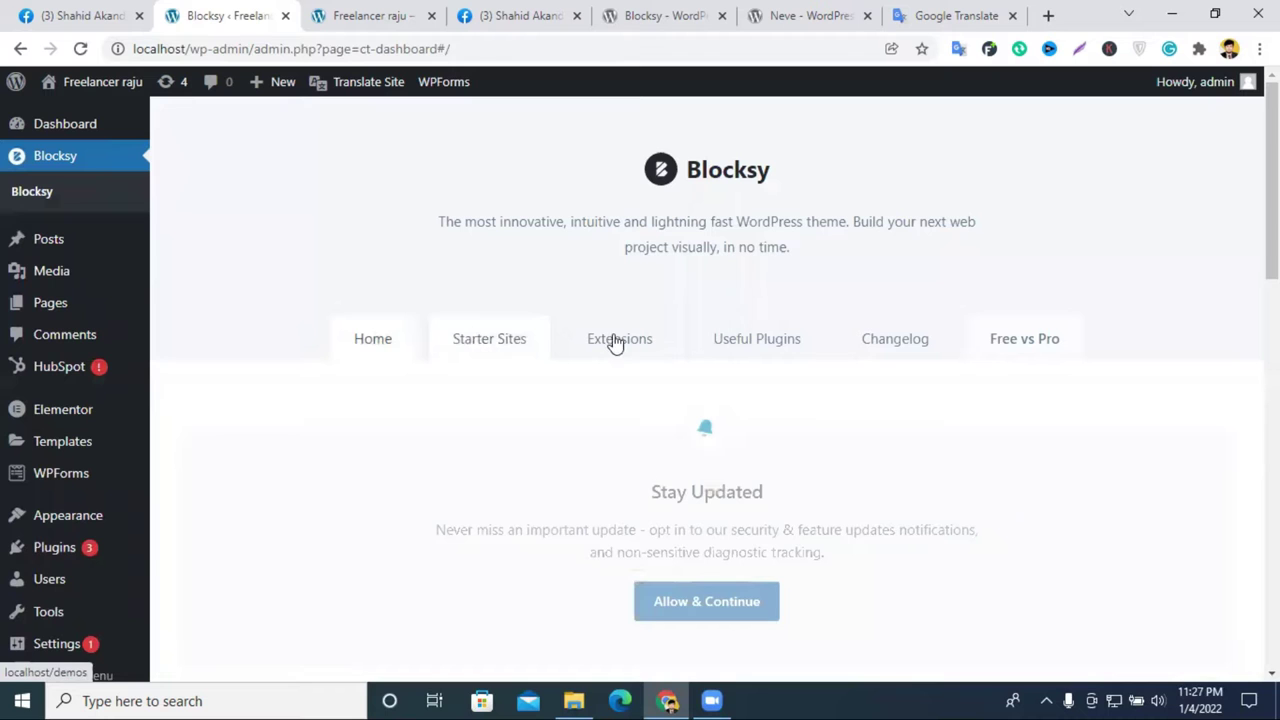
Step: Look through the Blocksy starter sites and check which page builders each one is available for
{"action": "scroll", "coordinate": [508, 242], "scroll_direction": "down", "scroll_amount": 1}
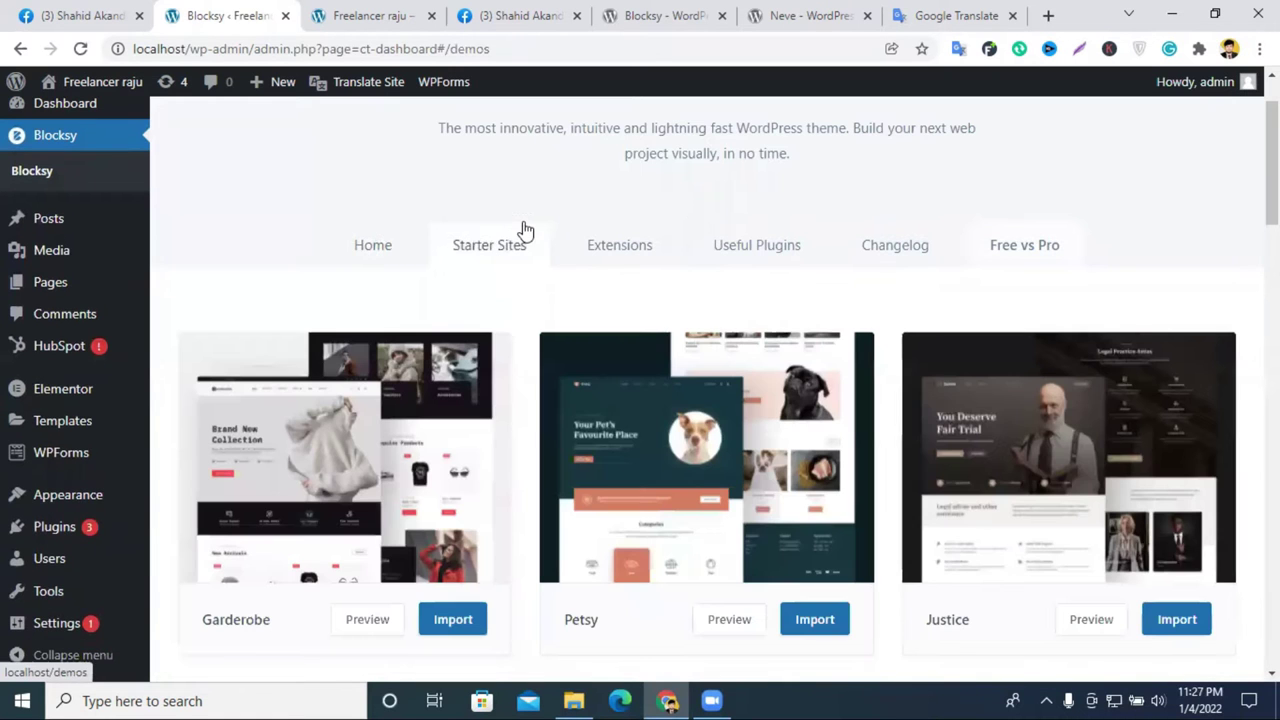
{"action": "scroll", "coordinate": [733, 253], "scroll_direction": "down", "scroll_amount": 2}
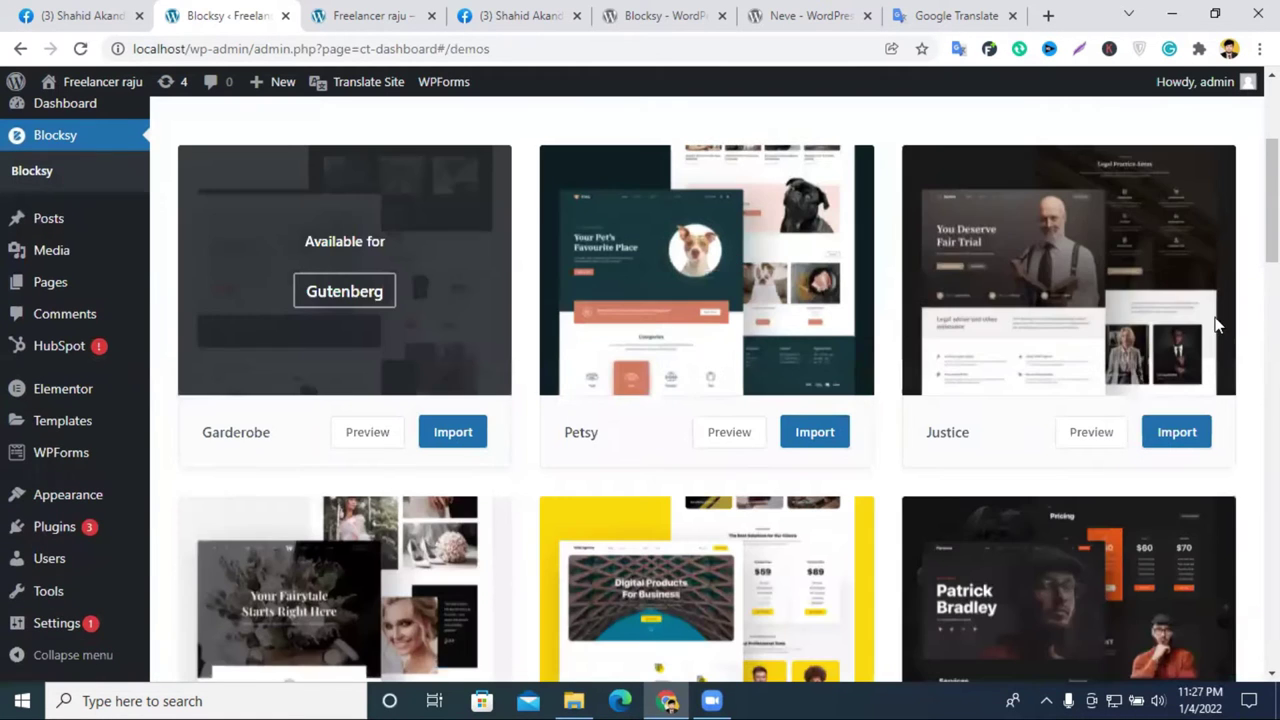
{"action": "scroll", "coordinate": [1008, 277], "scroll_direction": "down", "scroll_amount": 2}
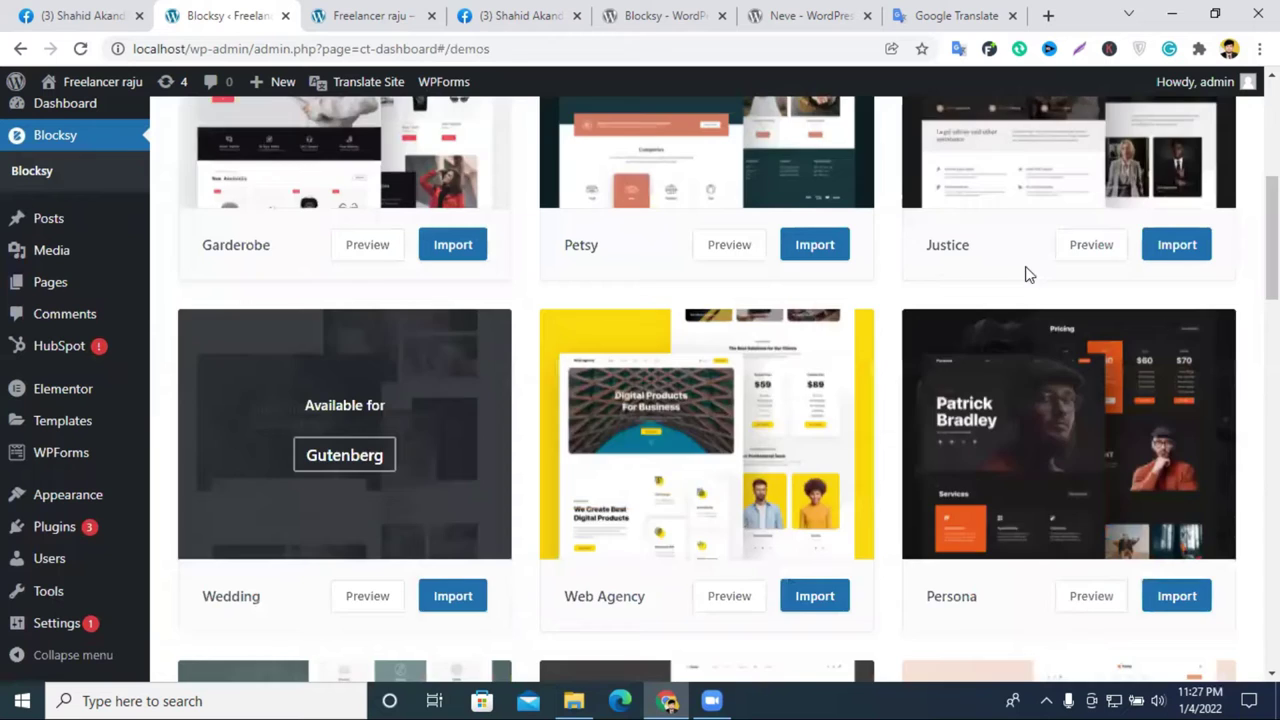
{"action": "scroll", "coordinate": [1026, 277], "scroll_direction": "down", "scroll_amount": 4}
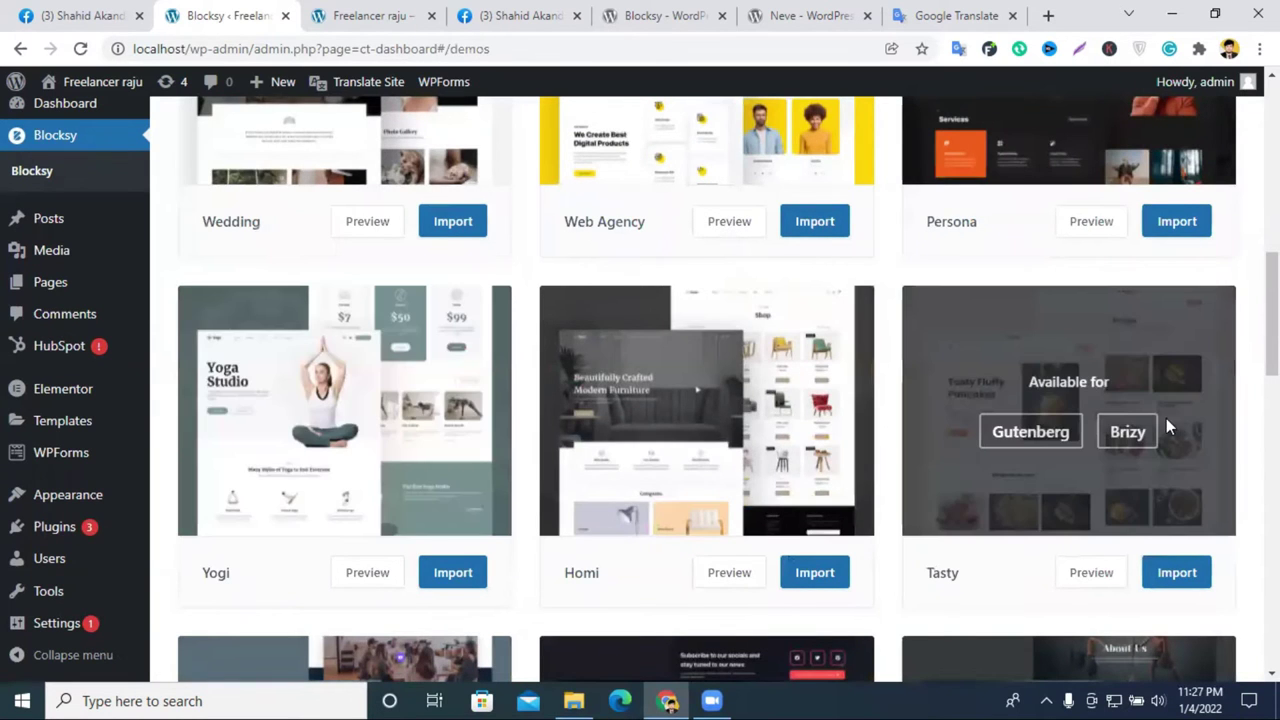
{"action": "scroll", "coordinate": [1166, 418], "scroll_direction": "down", "scroll_amount": 2}
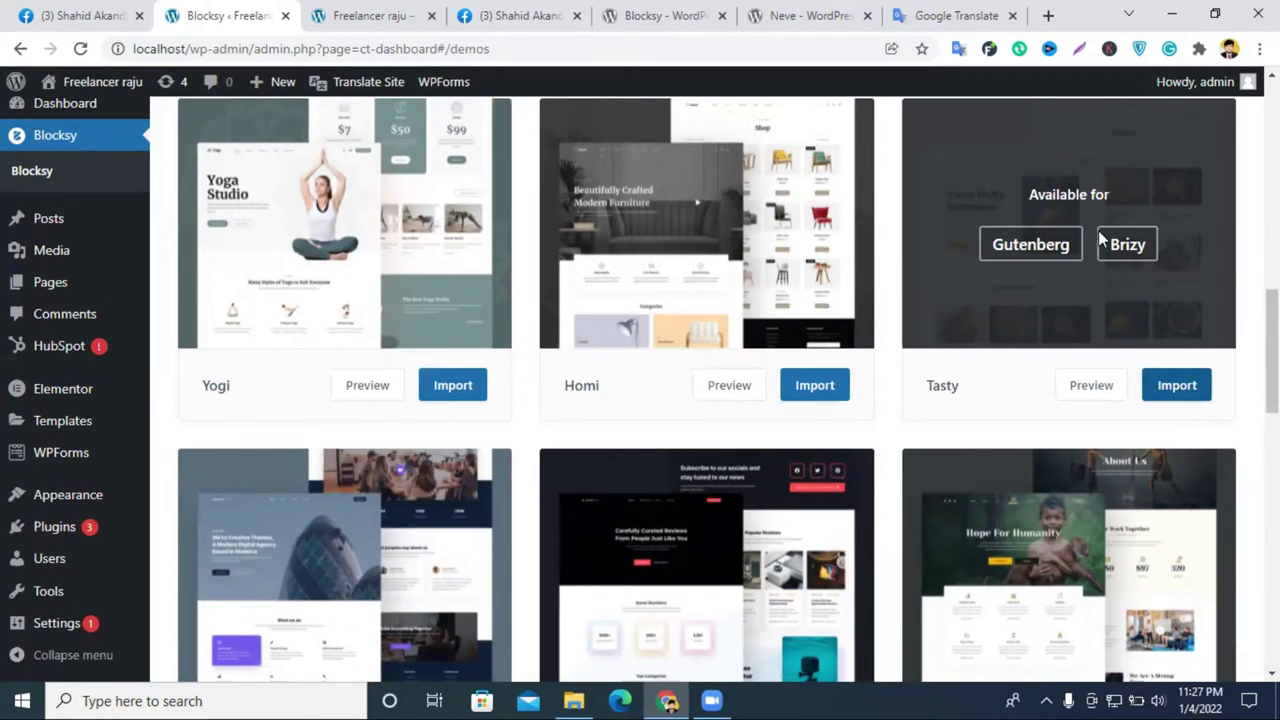
{"action": "scroll", "coordinate": [1098, 230], "scroll_direction": "up", "scroll_amount": 3}
{"action": "scroll", "coordinate": [1113, 258], "scroll_direction": "up", "scroll_amount": 2}
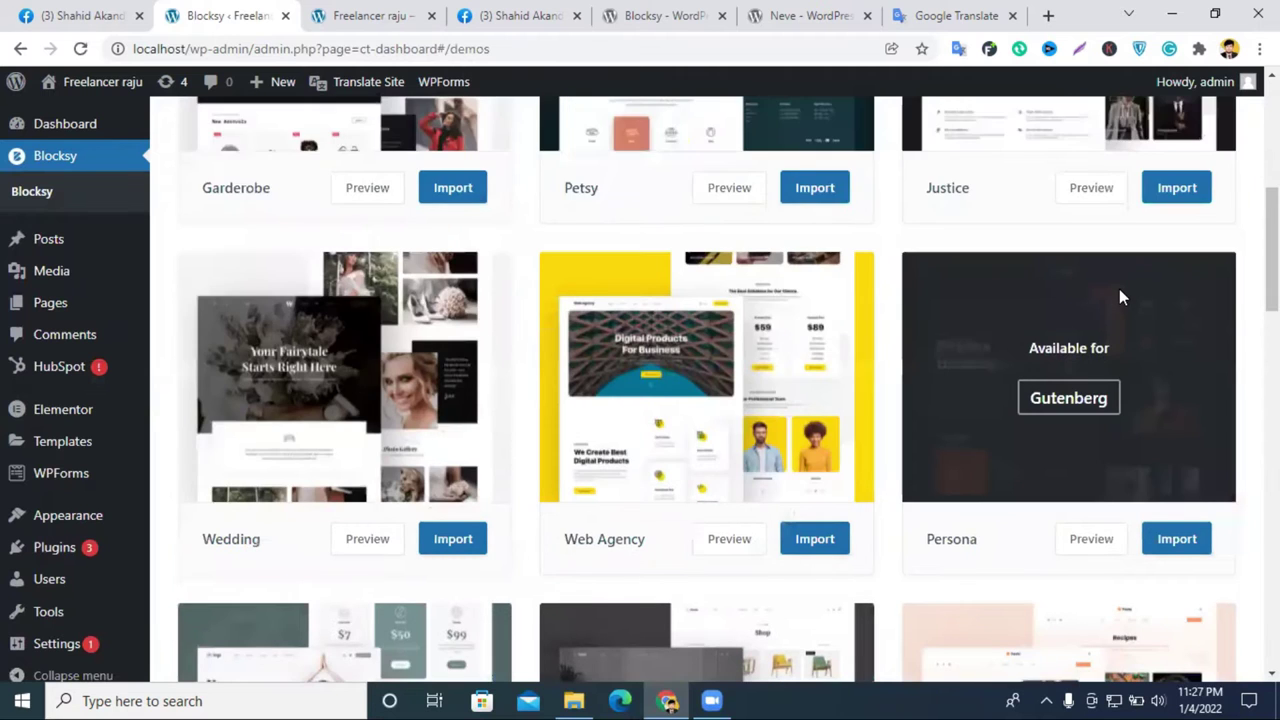
{"action": "scroll", "coordinate": [1100, 270], "scroll_direction": "down", "scroll_amount": 1}
{"action": "scroll", "coordinate": [1030, 310], "scroll_direction": "up", "scroll_amount": 5}
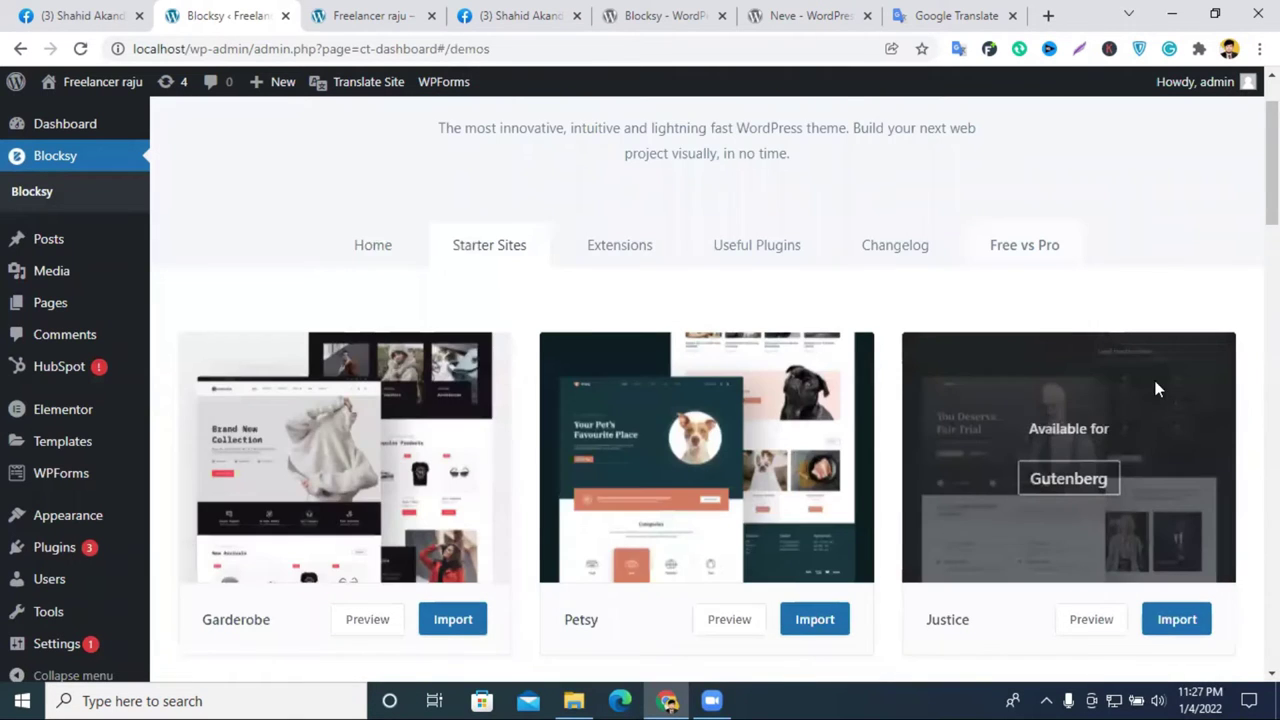
Step: Import the Tasty starter site with the child theme, Gutenberg builder, all required plugins, Options, Widgets, Content and Clean Install
{"action": "scroll", "coordinate": [1157, 386], "scroll_direction": "down", "scroll_amount": 8}
{"action": "left_click", "coordinate": [1172, 480]}
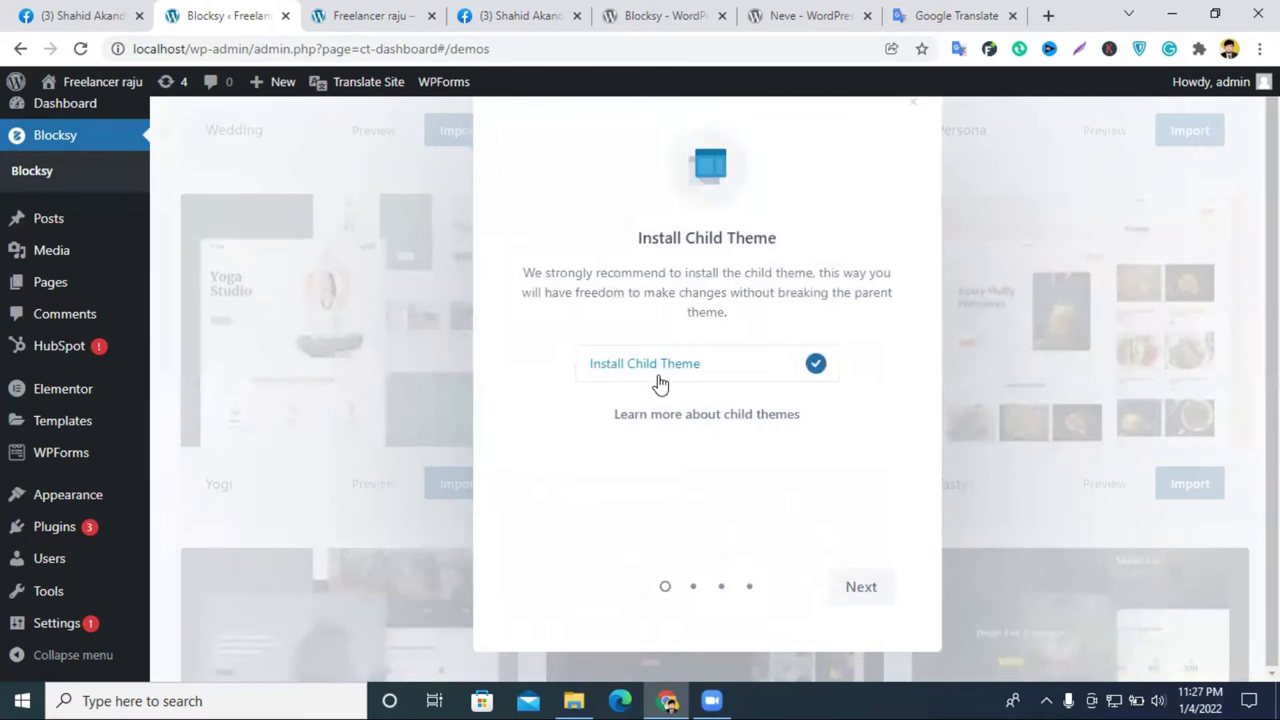
{"action": "left_click", "coordinate": [860, 589]}
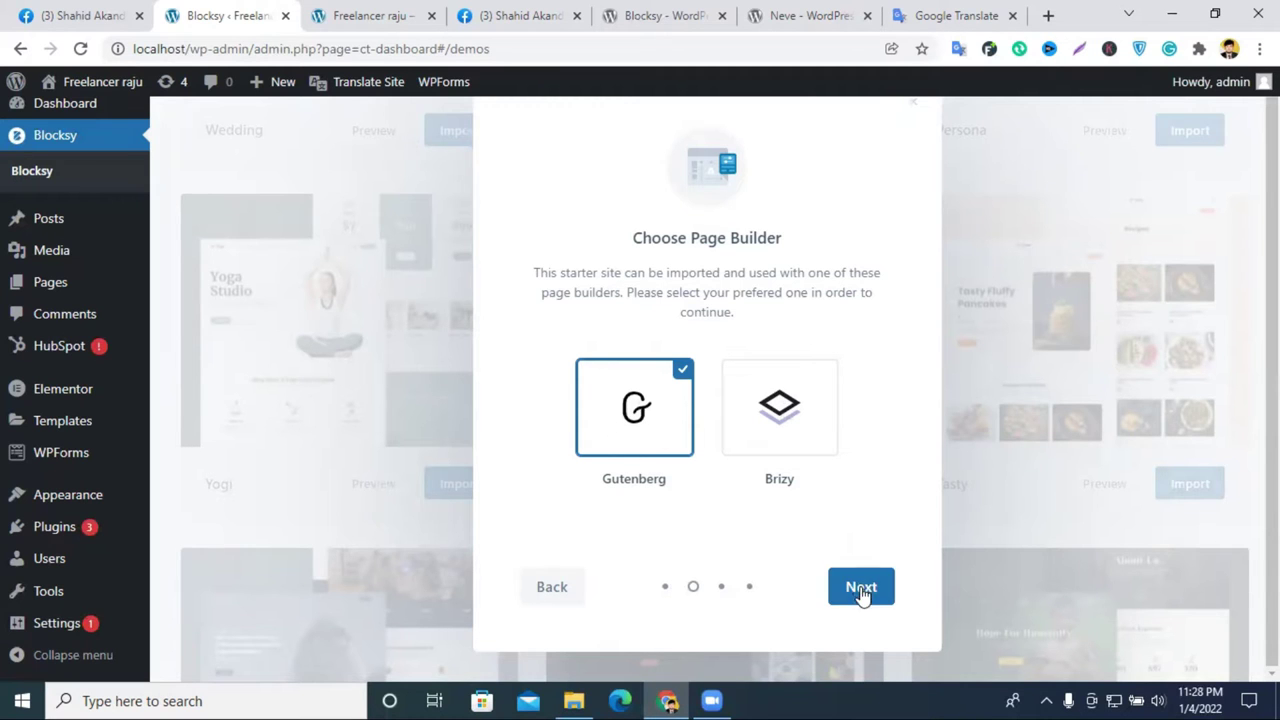
{"action": "left_click", "coordinate": [778, 430]}
{"action": "left_click", "coordinate": [645, 425]}
{"action": "left_click", "coordinate": [870, 596]}
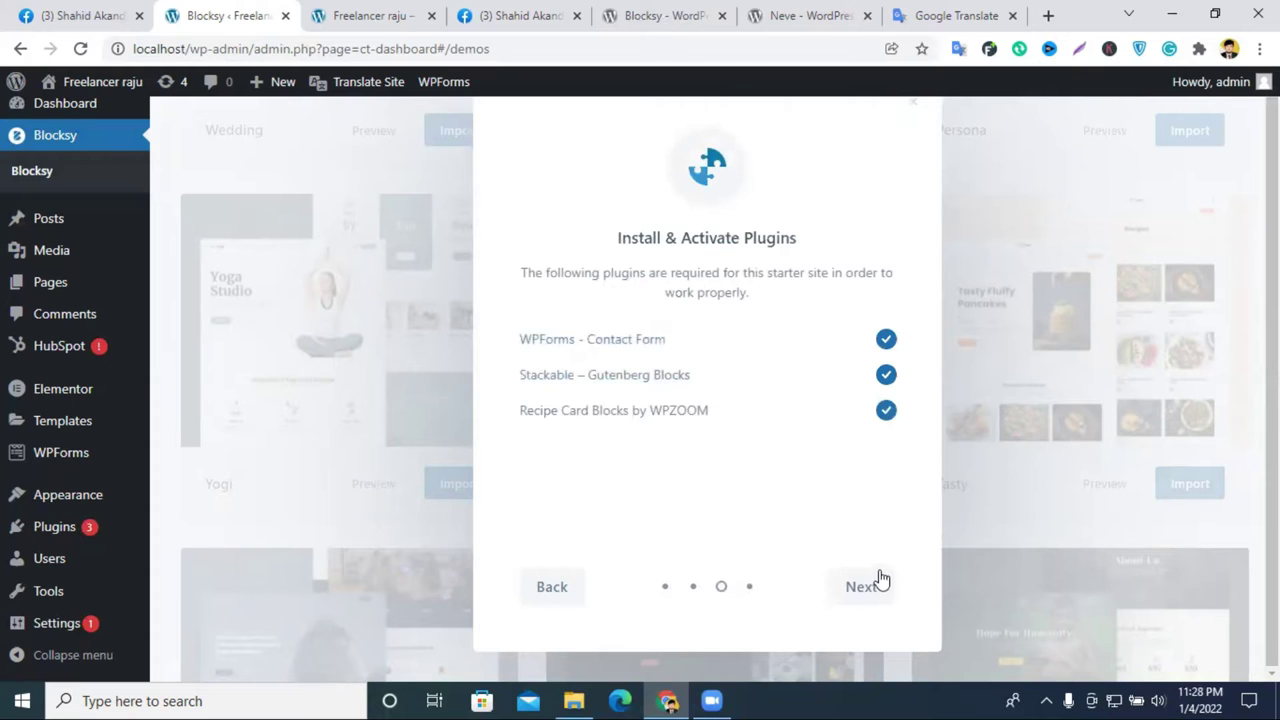
{"action": "left_click", "coordinate": [857, 591]}
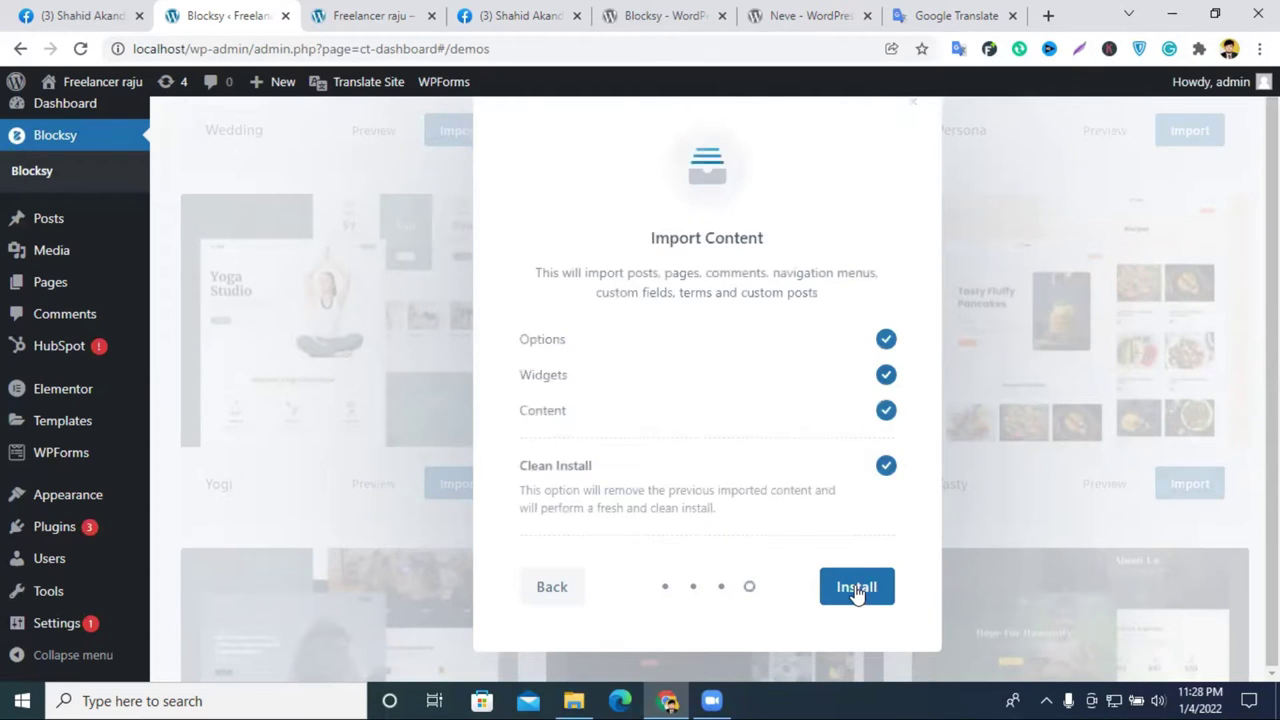
{"action": "left_click", "coordinate": [857, 590]}
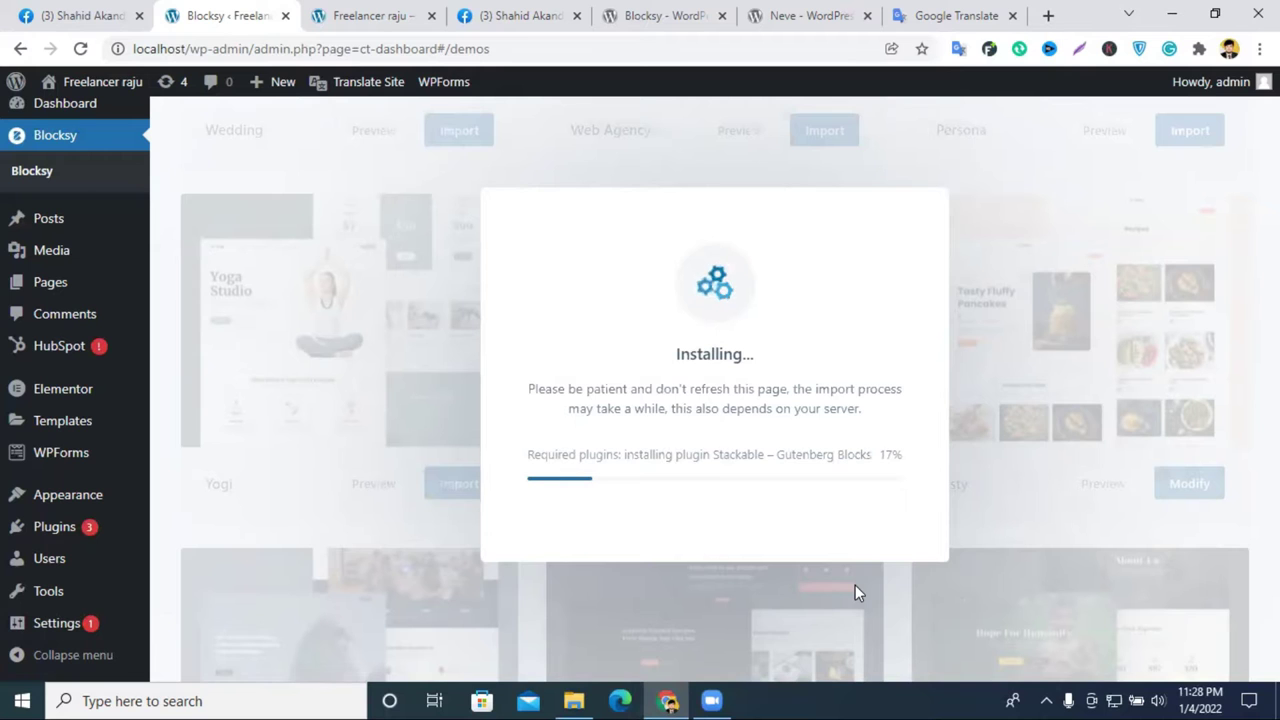
Step: Look over the site's current front page while the import runs, and check back on the import dialog
{"action": "left_click", "coordinate": [343, 12]}
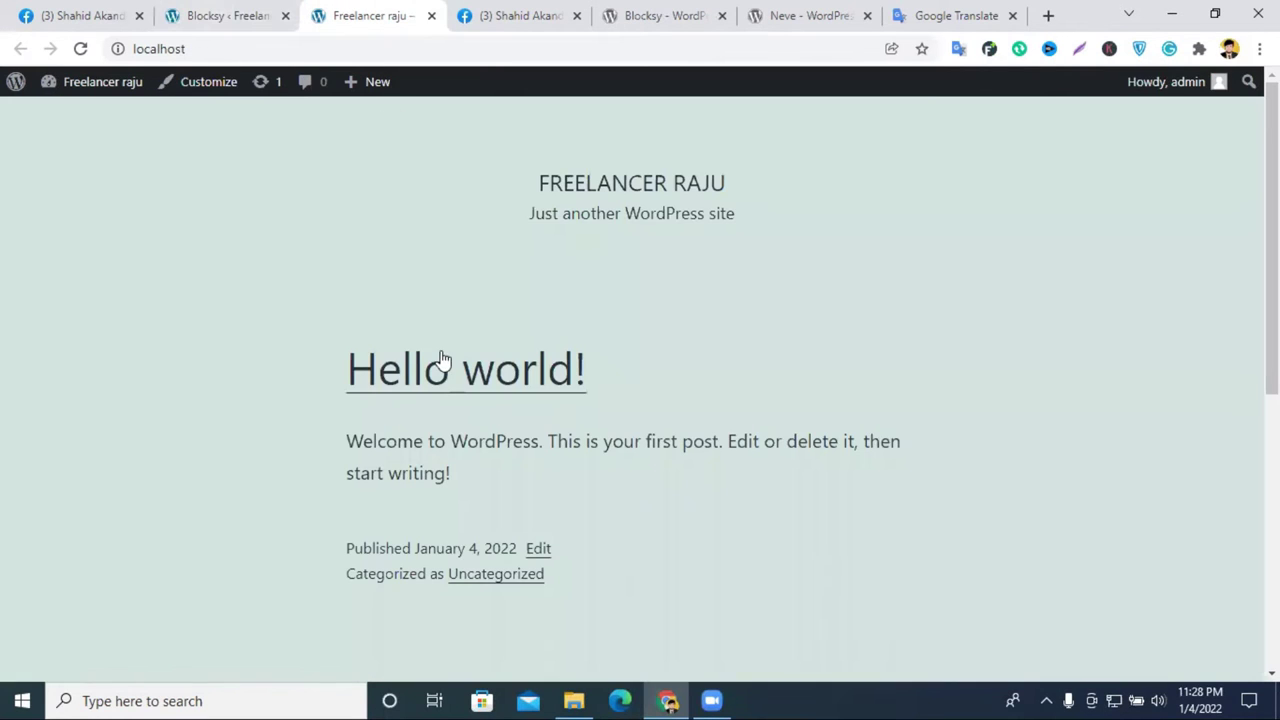
{"action": "scroll", "coordinate": [770, 280], "scroll_direction": "down", "scroll_amount": 5}
{"action": "scroll", "coordinate": [795, 311], "scroll_direction": "up", "scroll_amount": 4}
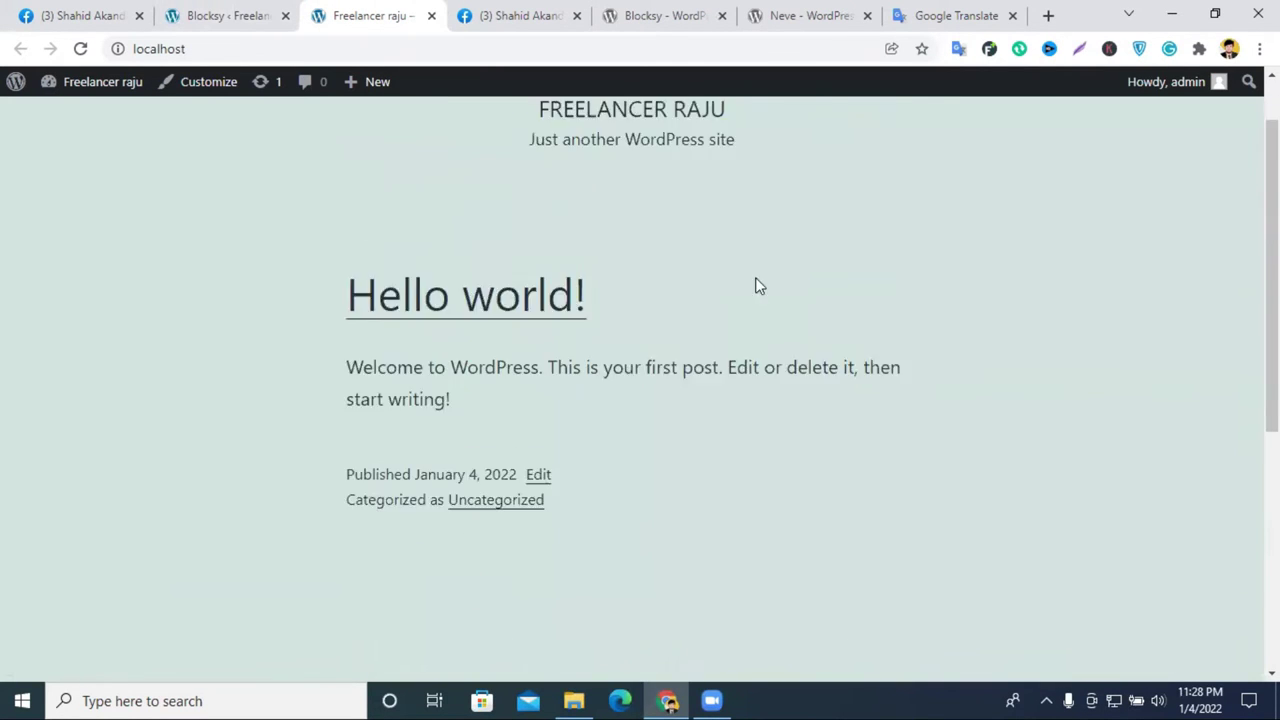
{"action": "scroll", "coordinate": [757, 285], "scroll_direction": "up", "scroll_amount": 1}
{"action": "left_click", "coordinate": [236, 12]}
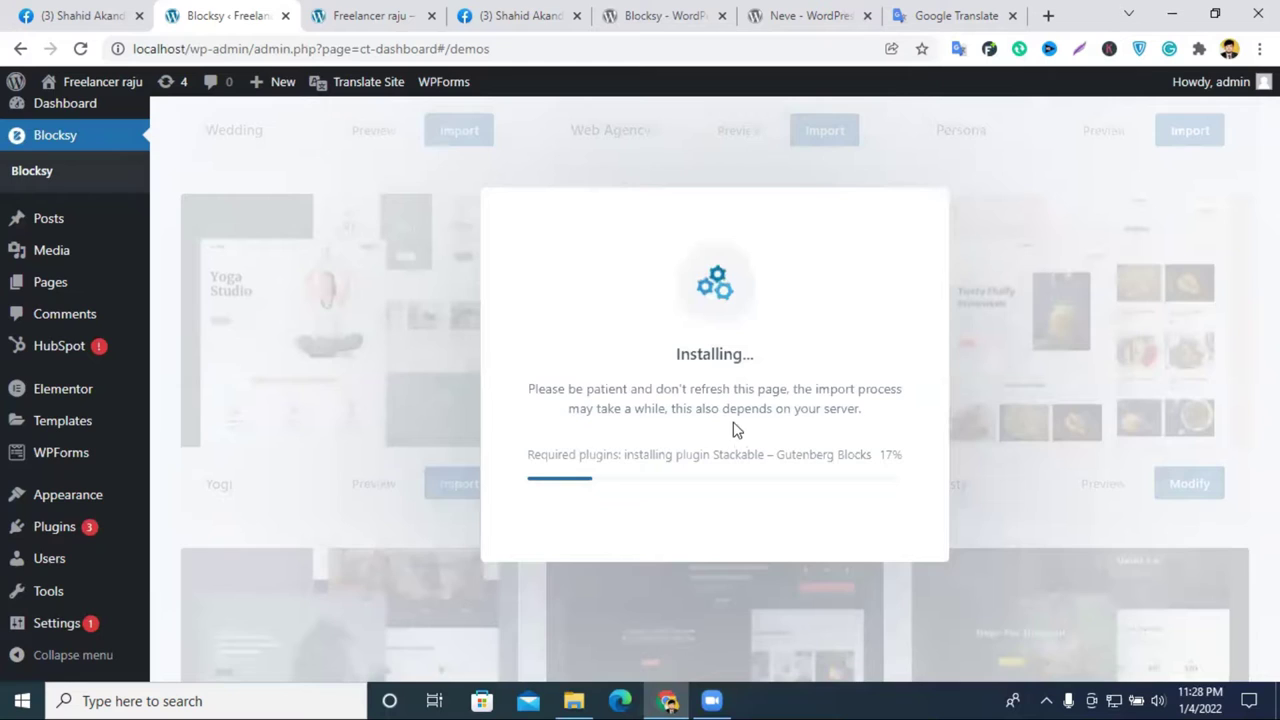
{"action": "left_click", "coordinate": [366, 12]}
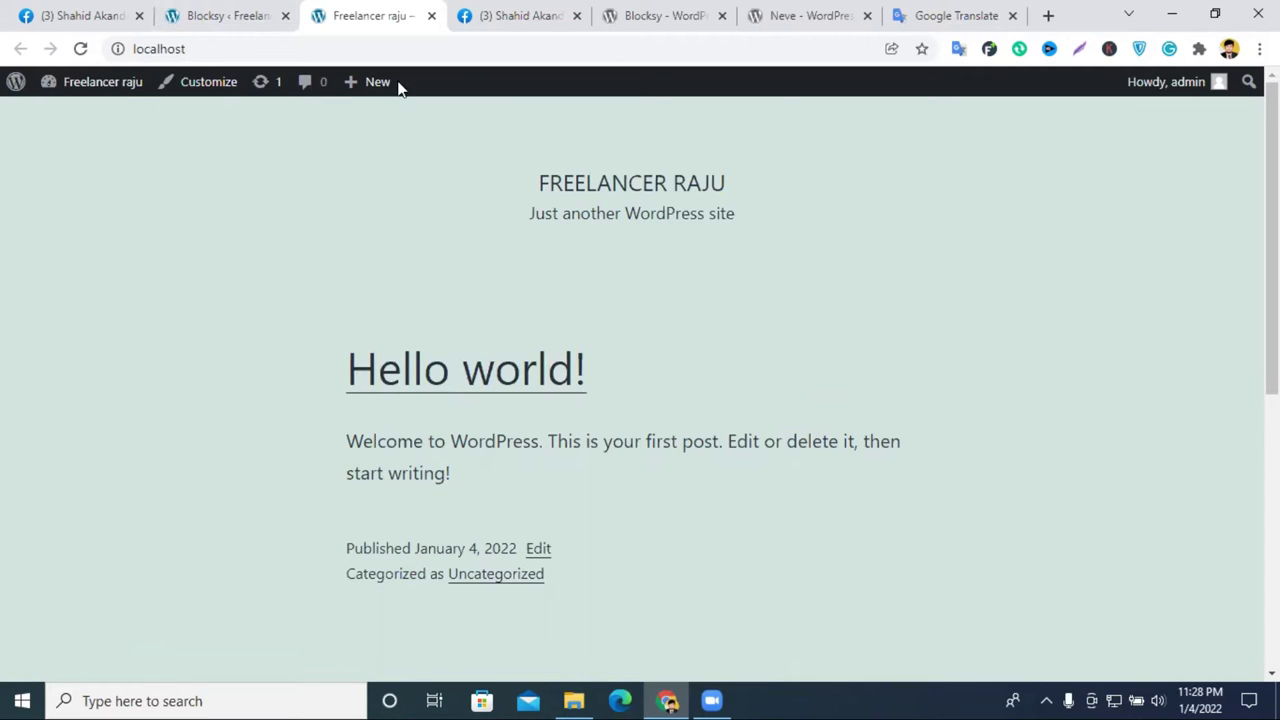
{"action": "left_click", "coordinate": [242, 12]}
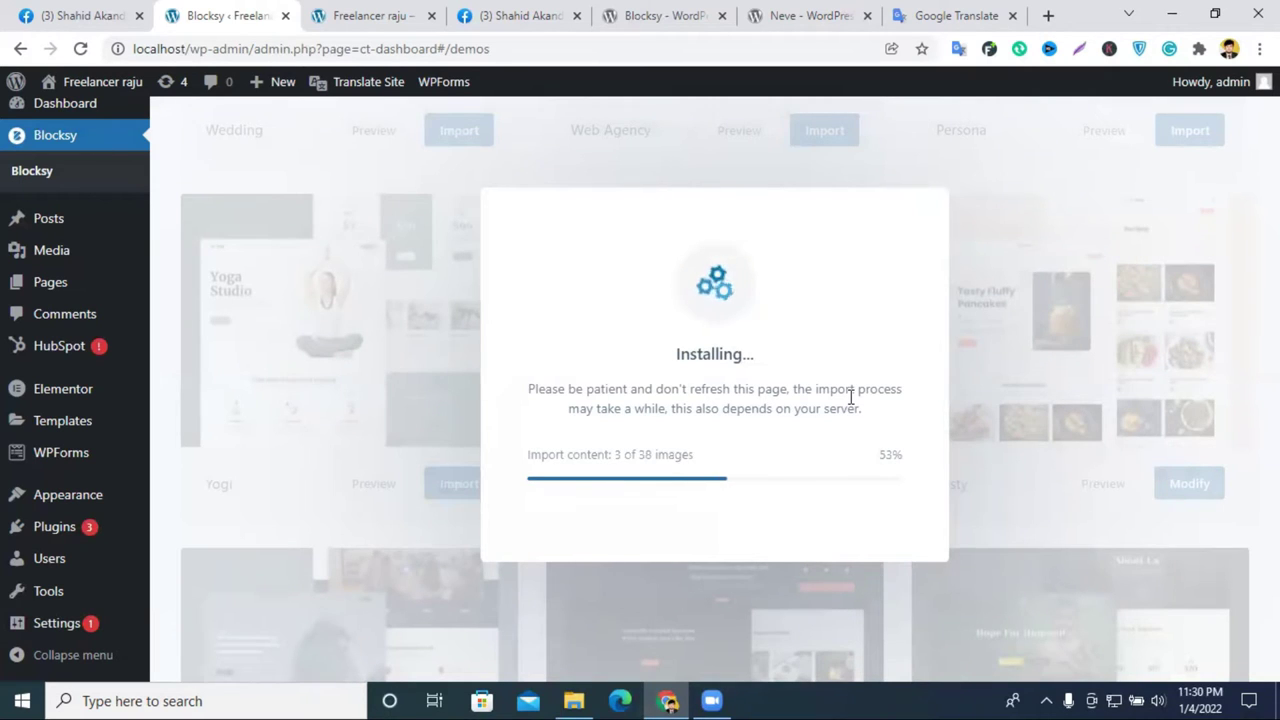
Step: Reload the site's open front-end page during the import and check the installation progress
{"action": "key", "text": "ctrl+Tab"}
{"action": "key", "text": "F5"}
{"action": "key", "text": "ctrl+shift+Tab"}
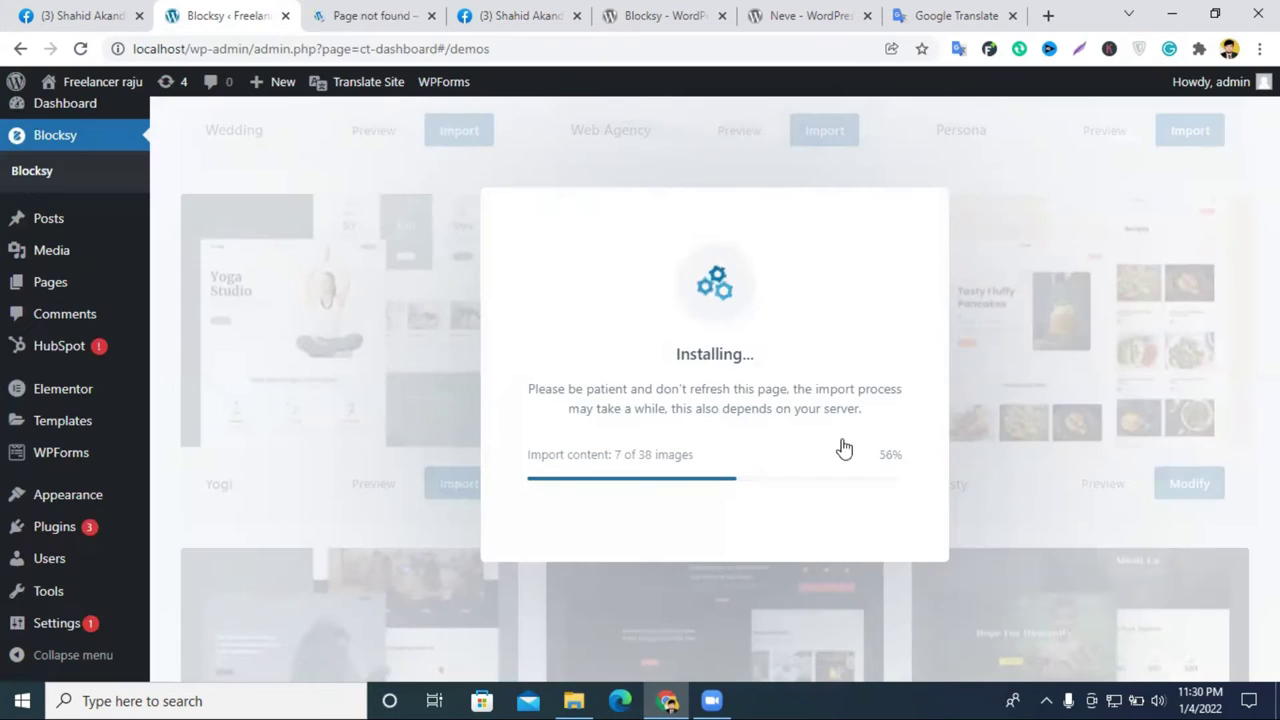
{"action": "key", "text": "ctrl+Tab"}
{"action": "key", "text": "F5"}
{"action": "key", "text": "ctrl+shift+Tab"}
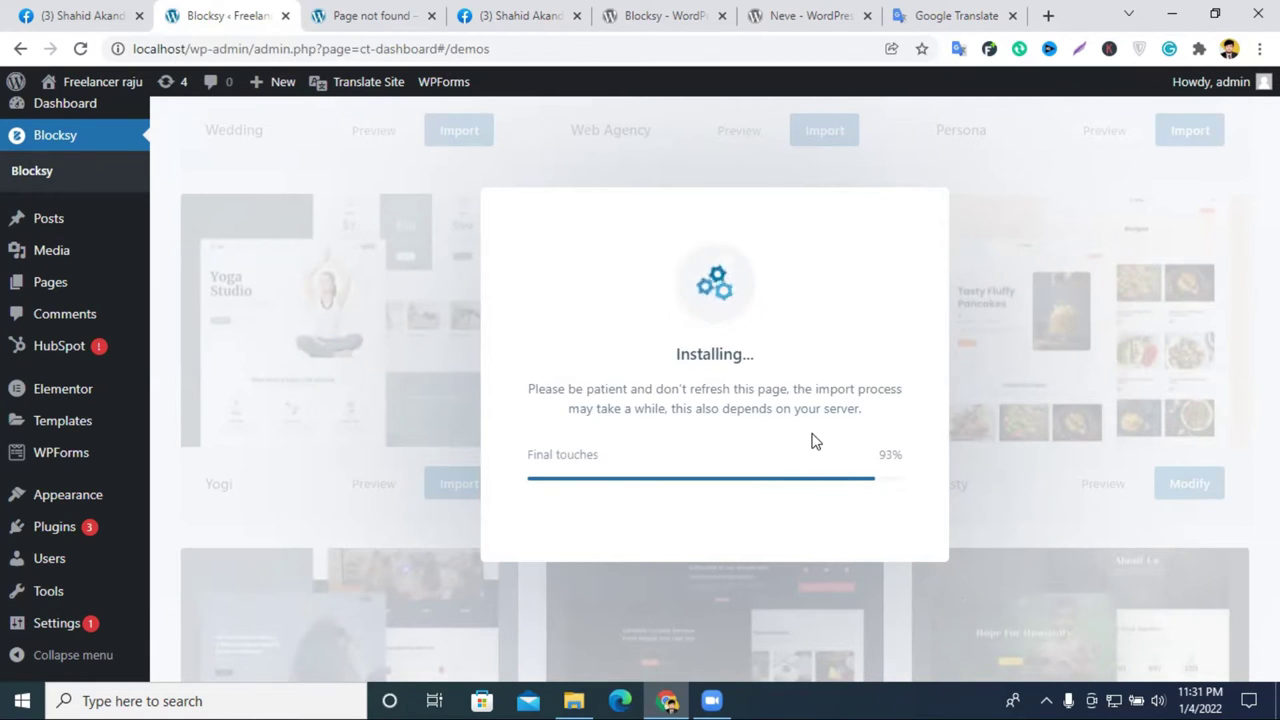
Step: View the imported site and examine its home page sections from the header down to the footer
{"action": "left_click", "coordinate": [766, 407]}
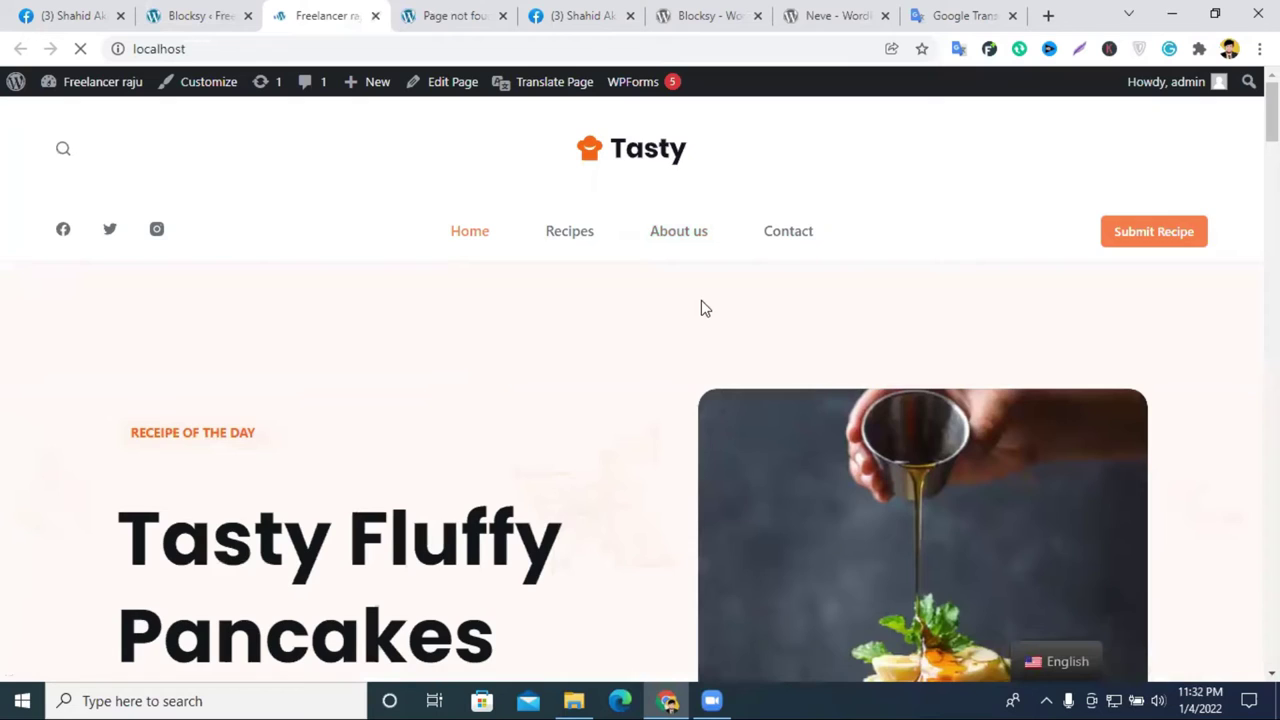
{"action": "scroll", "coordinate": [803, 255], "scroll_direction": "down", "scroll_amount": 6}
{"action": "scroll", "coordinate": [803, 255], "scroll_direction": "up", "scroll_amount": 7}
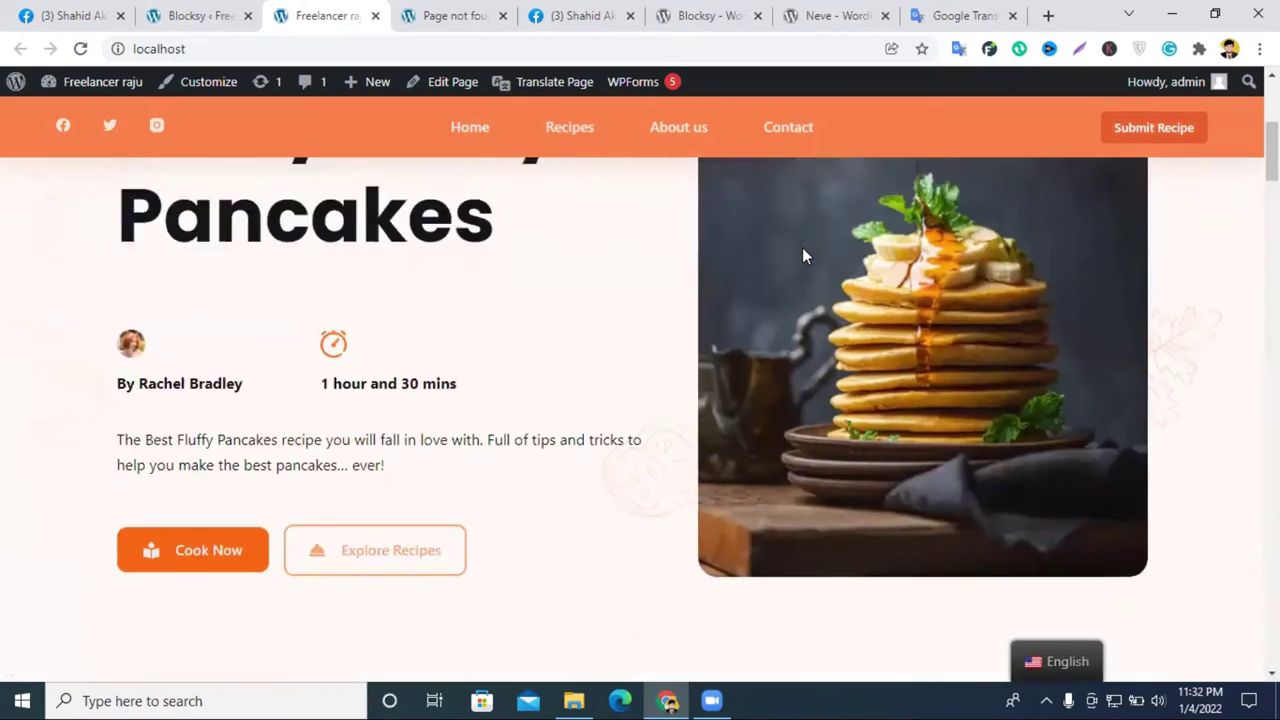
{"action": "scroll", "coordinate": [803, 255], "scroll_direction": "down", "scroll_amount": 3}
{"action": "scroll", "coordinate": [803, 255], "scroll_direction": "down", "scroll_amount": 10}
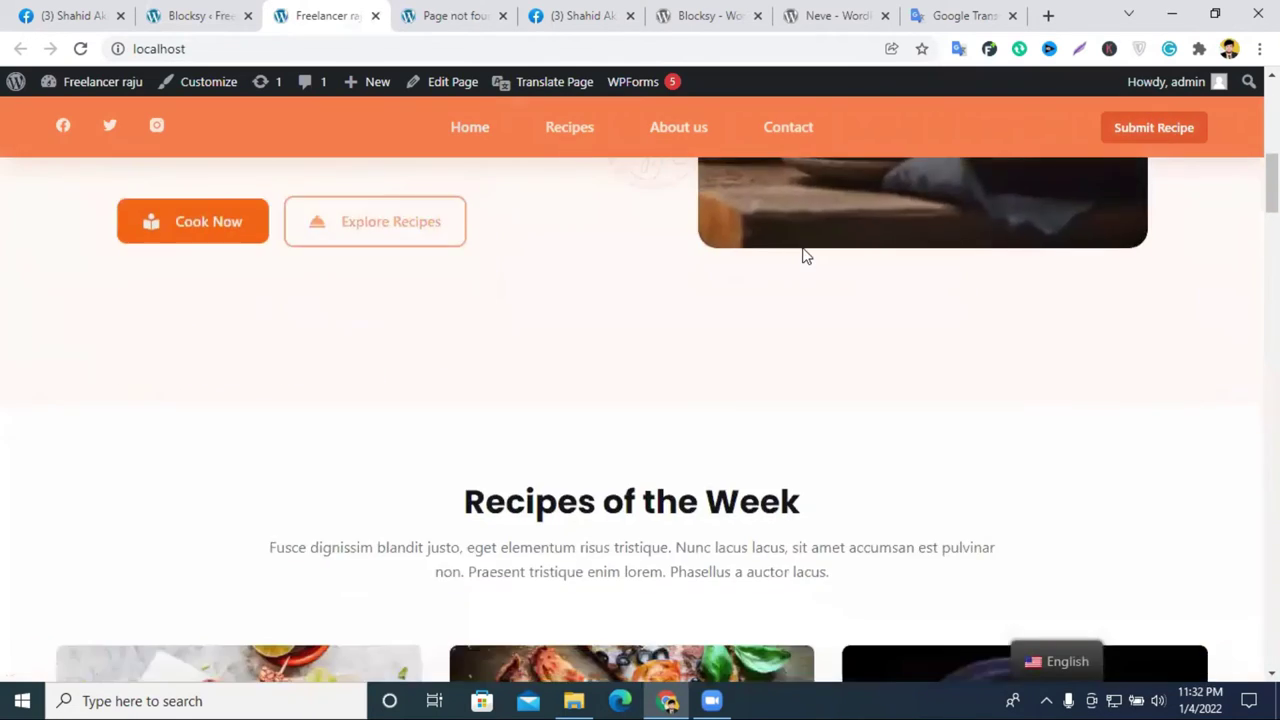
{"action": "scroll", "coordinate": [809, 255], "scroll_direction": "down", "scroll_amount": 6}
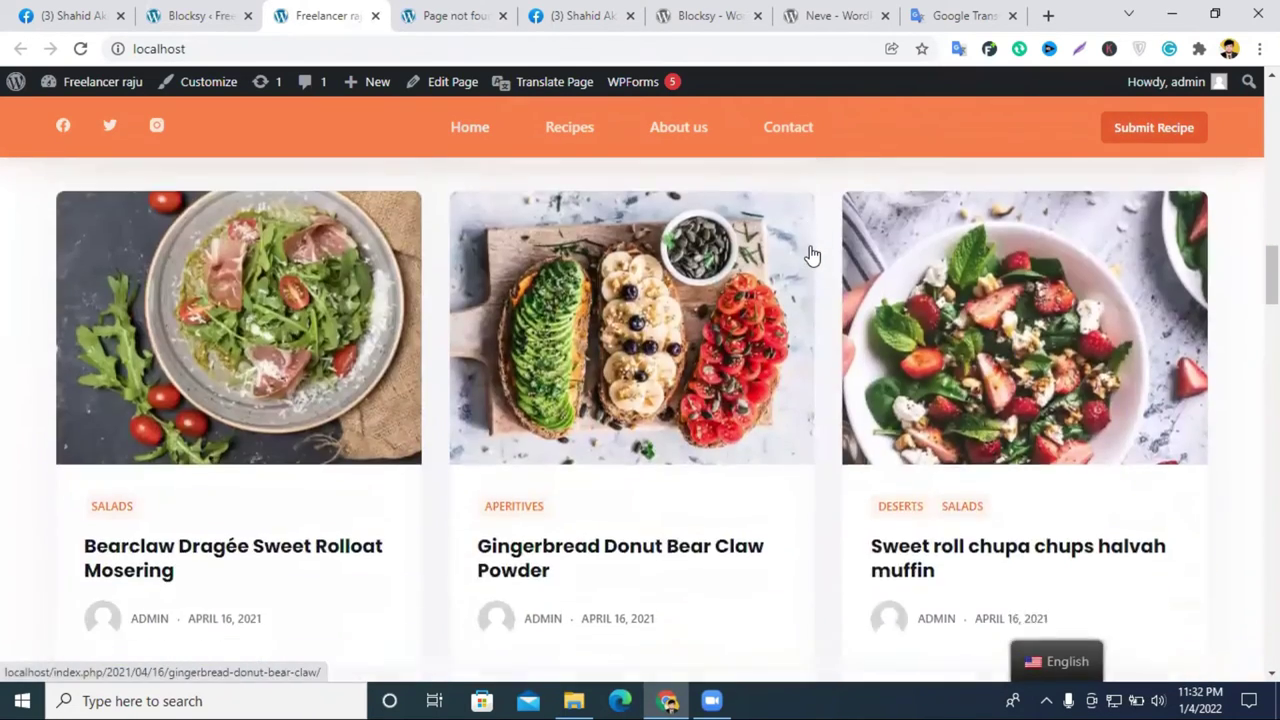
{"action": "scroll", "coordinate": [777, 269], "scroll_direction": "up", "scroll_amount": 3}
{"action": "scroll", "coordinate": [847, 300], "scroll_direction": "down", "scroll_amount": 12}
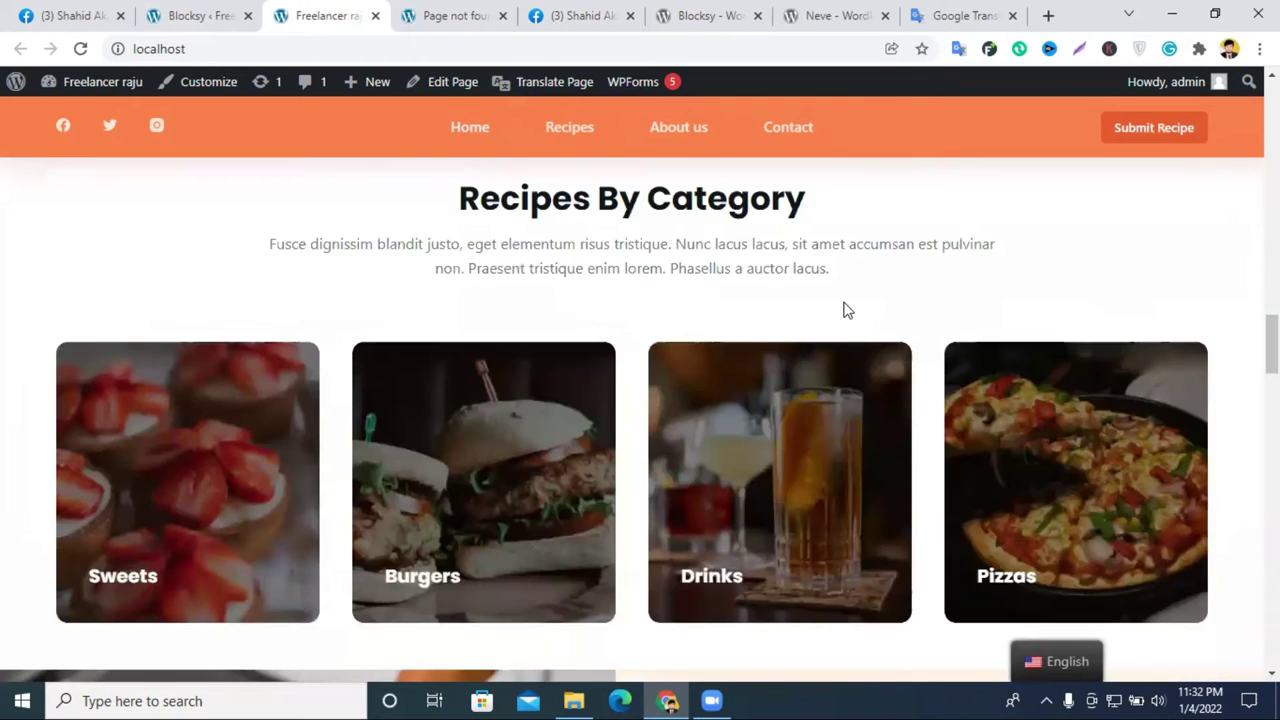
{"action": "scroll", "coordinate": [851, 294], "scroll_direction": "down", "scroll_amount": 10}
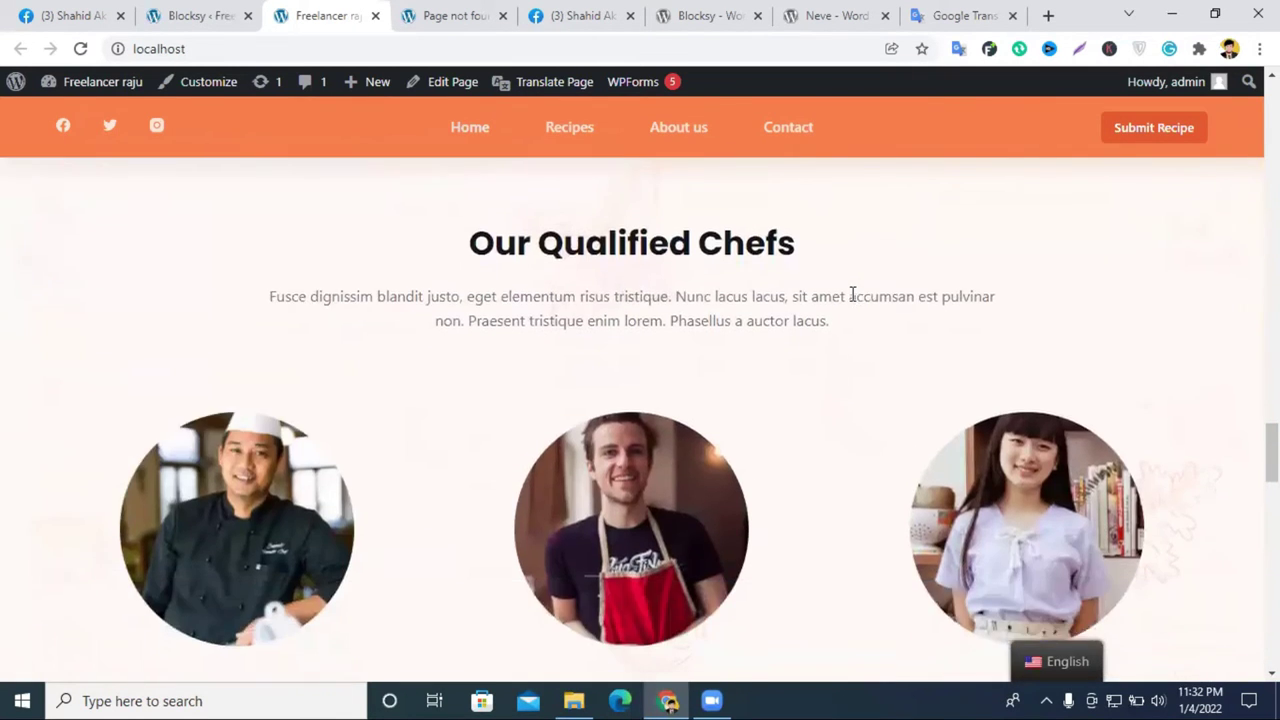
{"action": "scroll", "coordinate": [853, 295], "scroll_direction": "down", "scroll_amount": 3}
{"action": "scroll", "coordinate": [853, 296], "scroll_direction": "up", "scroll_amount": 1}
{"action": "scroll", "coordinate": [854, 297], "scroll_direction": "down", "scroll_amount": 1}
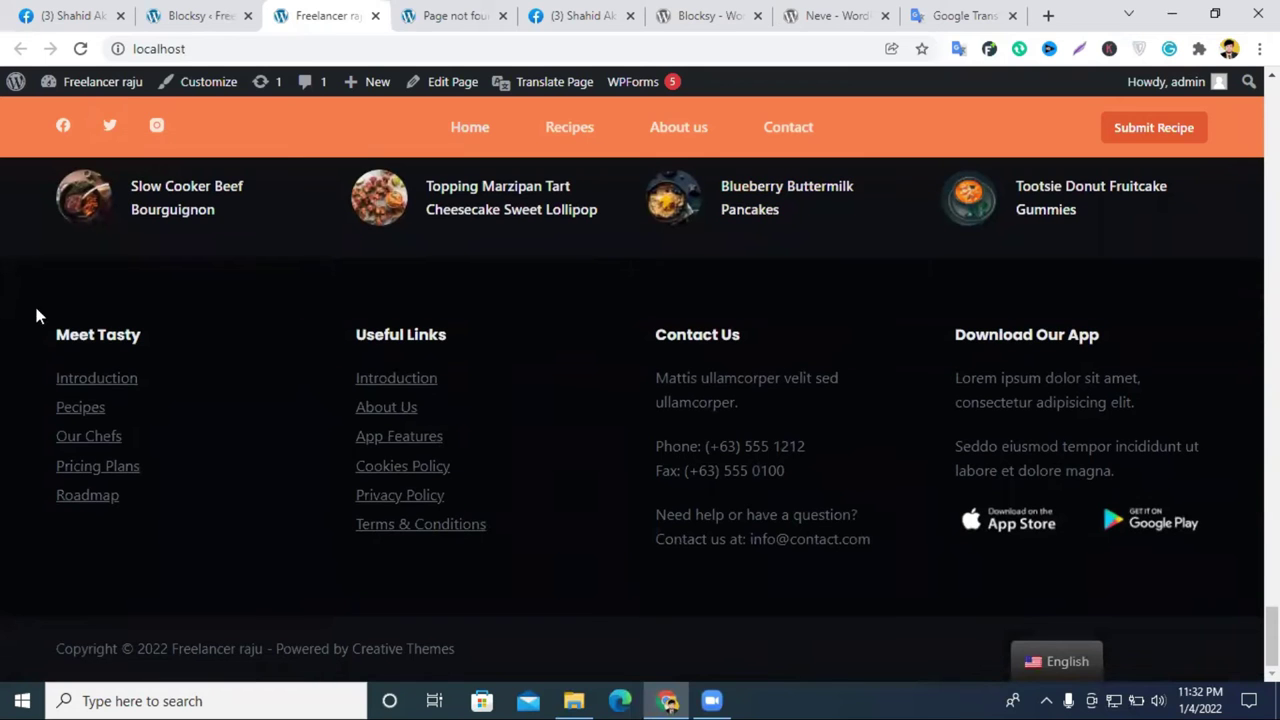
{"action": "scroll", "coordinate": [1202, 455], "scroll_direction": "up", "scroll_amount": 4}
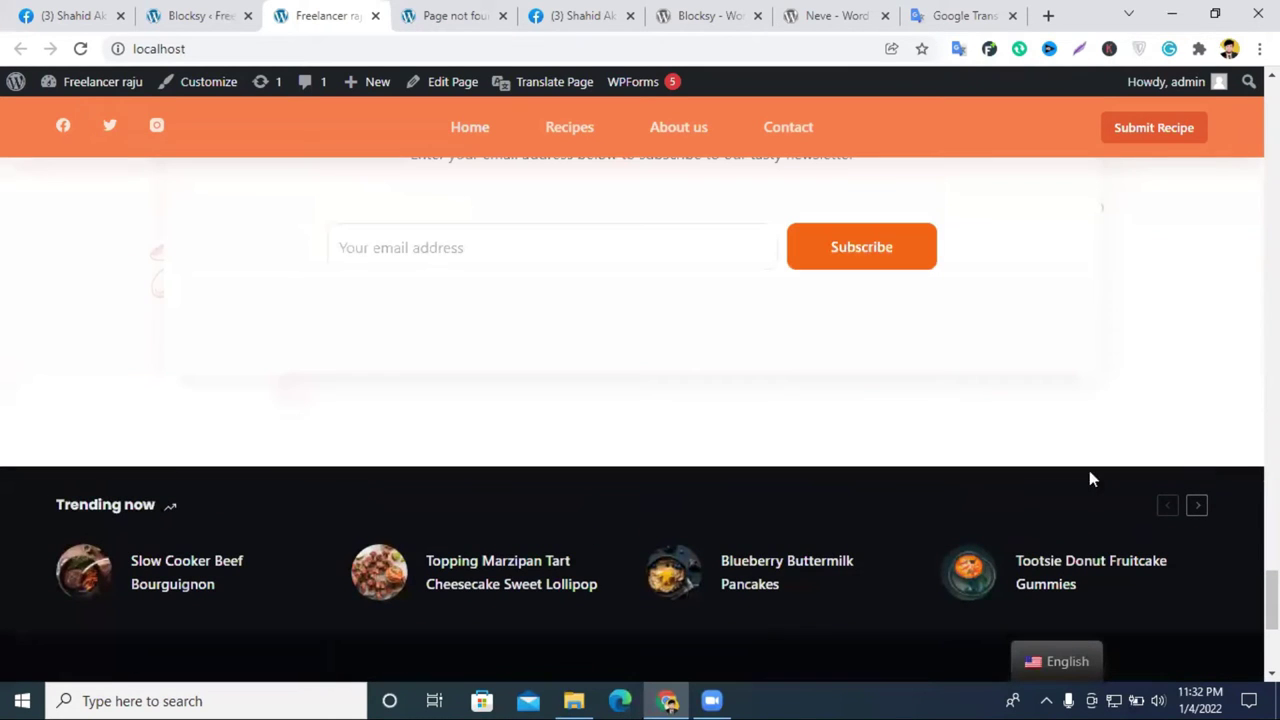
{"action": "scroll", "coordinate": [783, 407], "scroll_direction": "up", "scroll_amount": 8}
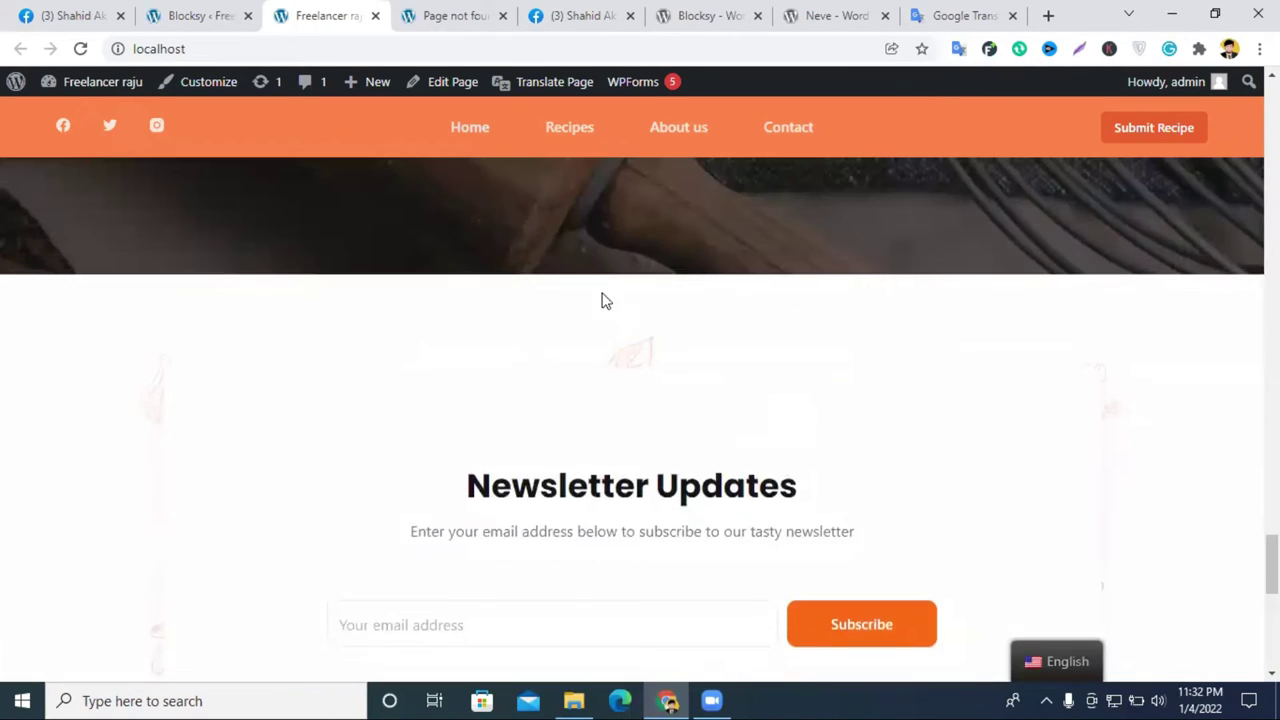
Step: Reload the Tasty home page from the site navigation and review its header, featured recipe and weekly recipes
{"action": "left_click", "coordinate": [460, 127]}
{"action": "scroll", "coordinate": [740, 266], "scroll_direction": "up", "scroll_amount": 4}
{"action": "scroll", "coordinate": [746, 270], "scroll_direction": "up", "scroll_amount": 10}
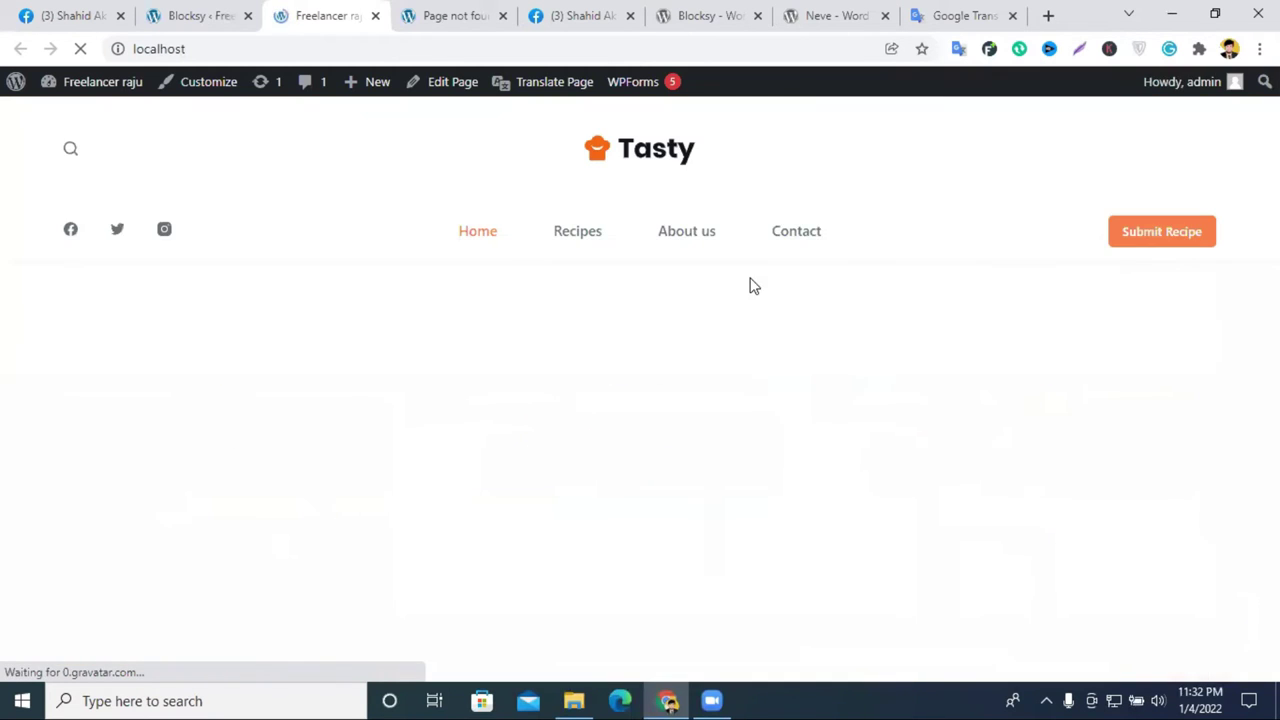
{"action": "scroll", "coordinate": [986, 151], "scroll_direction": "down", "scroll_amount": 1}
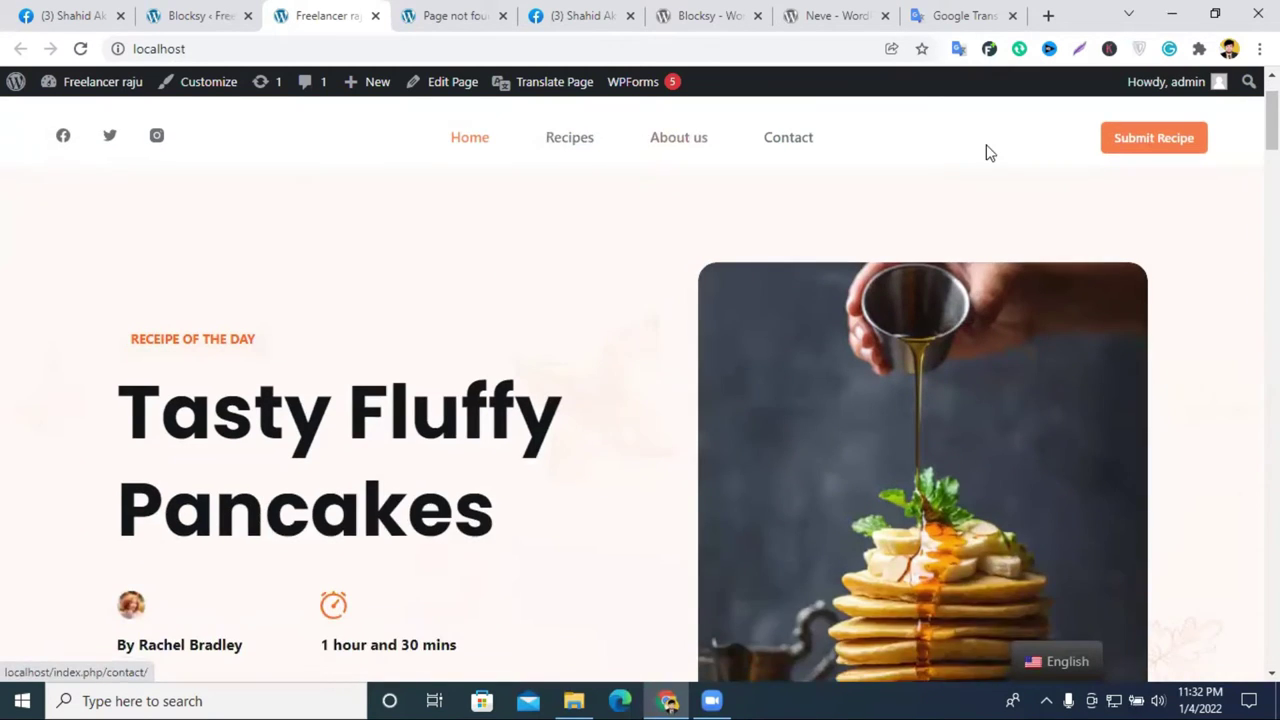
{"action": "scroll", "coordinate": [653, 163], "scroll_direction": "up", "scroll_amount": 1}
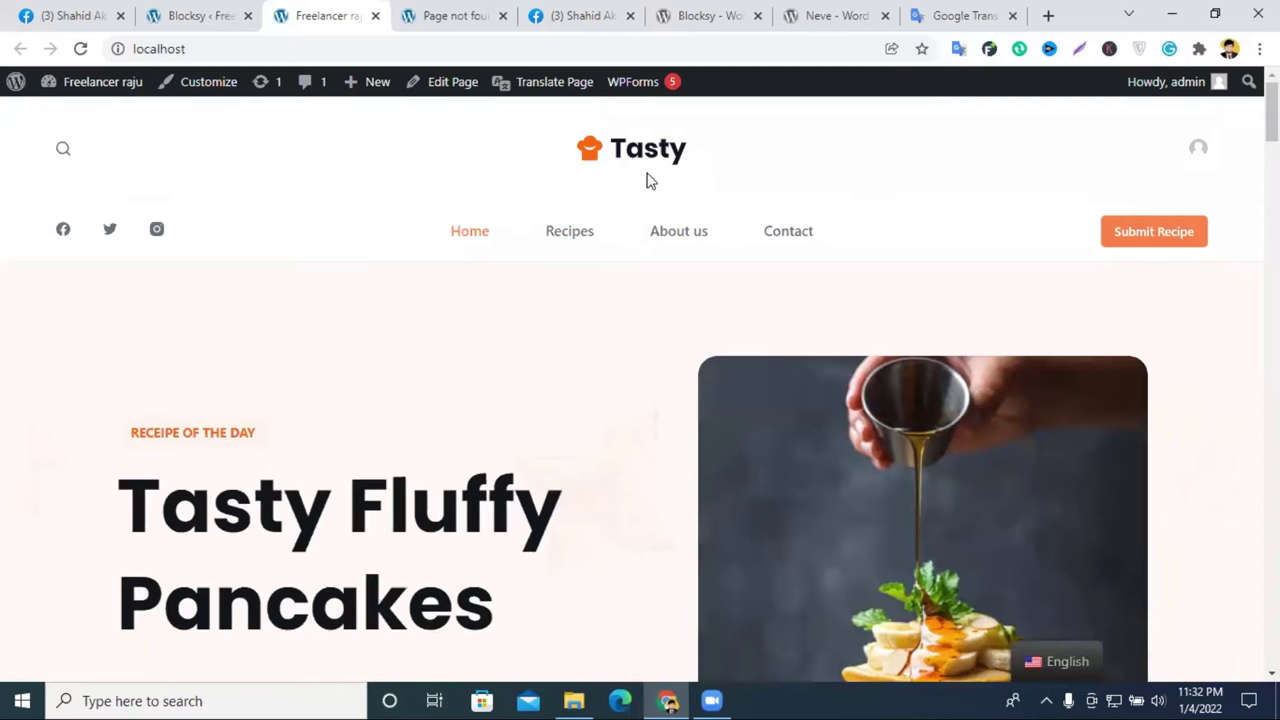
{"action": "scroll", "coordinate": [465, 220], "scroll_direction": "down", "scroll_amount": 5}
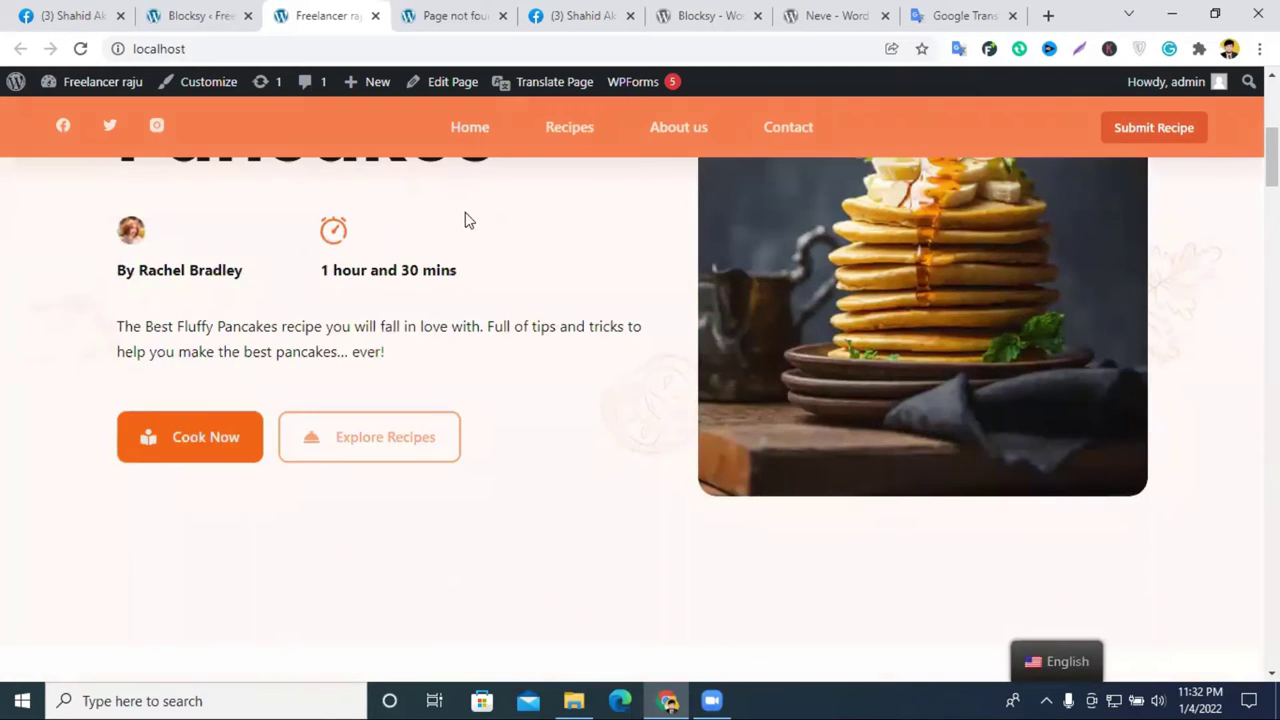
{"action": "scroll", "coordinate": [548, 228], "scroll_direction": "up", "scroll_amount": 5}
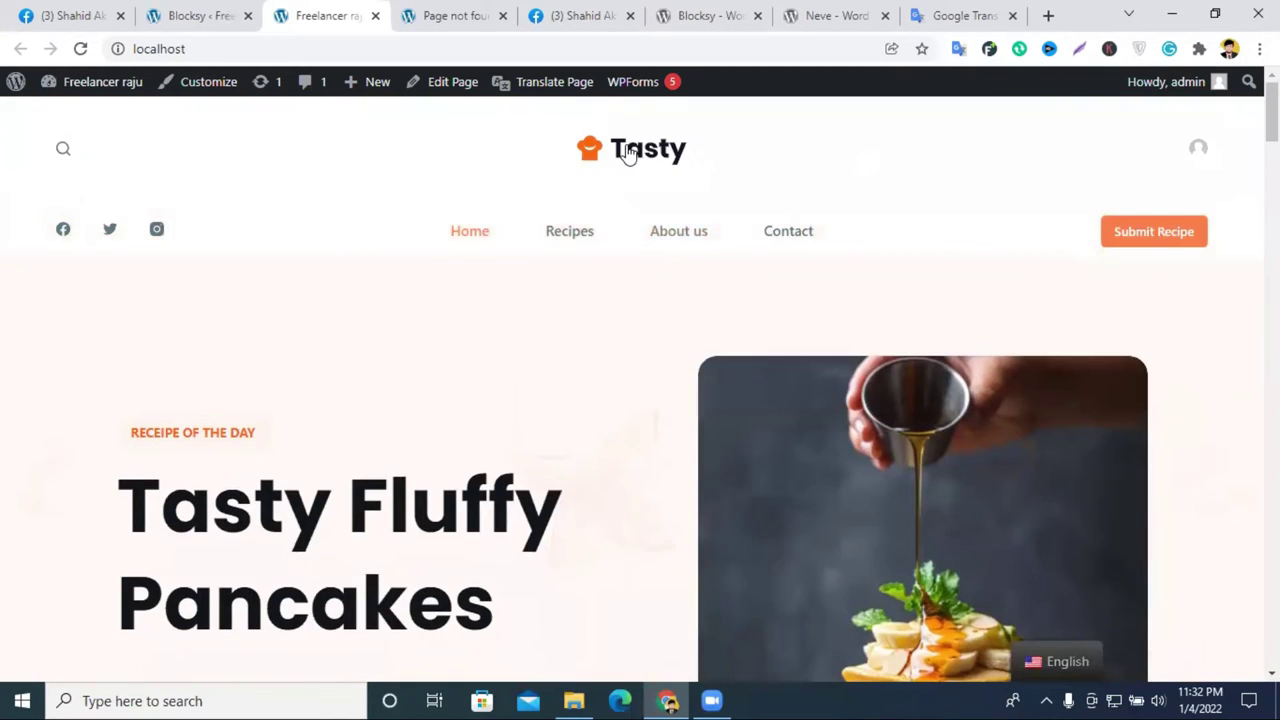
{"action": "scroll", "coordinate": [624, 150], "scroll_direction": "down", "scroll_amount": 2}
{"action": "scroll", "coordinate": [623, 149], "scroll_direction": "up", "scroll_amount": 1}
{"action": "scroll", "coordinate": [585, 150], "scroll_direction": "down", "scroll_amount": 4}
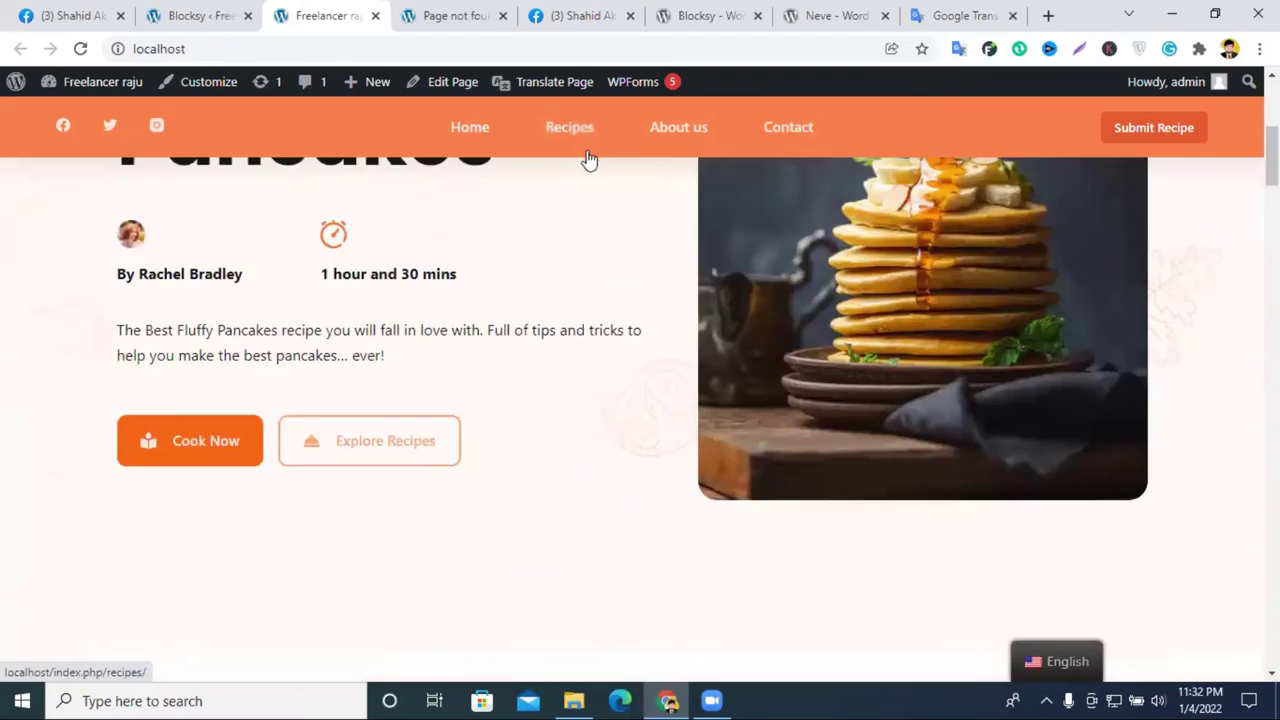
{"action": "scroll", "coordinate": [700, 237], "scroll_direction": "down", "scroll_amount": 3}
{"action": "scroll", "coordinate": [566, 263], "scroll_direction": "down", "scroll_amount": 4}
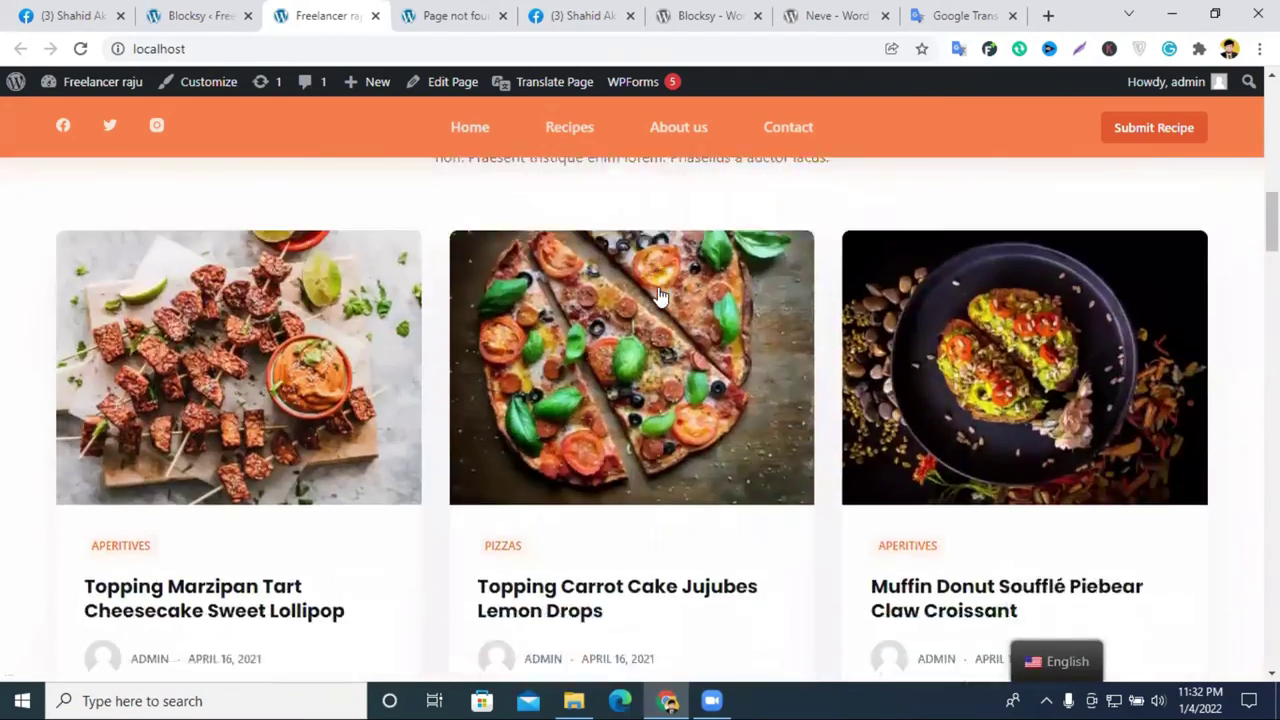
{"action": "scroll", "coordinate": [734, 283], "scroll_direction": "down", "scroll_amount": 7}
{"action": "scroll", "coordinate": [740, 286], "scroll_direction": "up", "scroll_amount": 4}
Step: Look through the site's Recipes page down to its footer and return to the Blocksy import dialog
{"action": "left_click", "coordinate": [573, 137]}
{"action": "scroll", "coordinate": [714, 234], "scroll_direction": "up", "scroll_amount": 15}
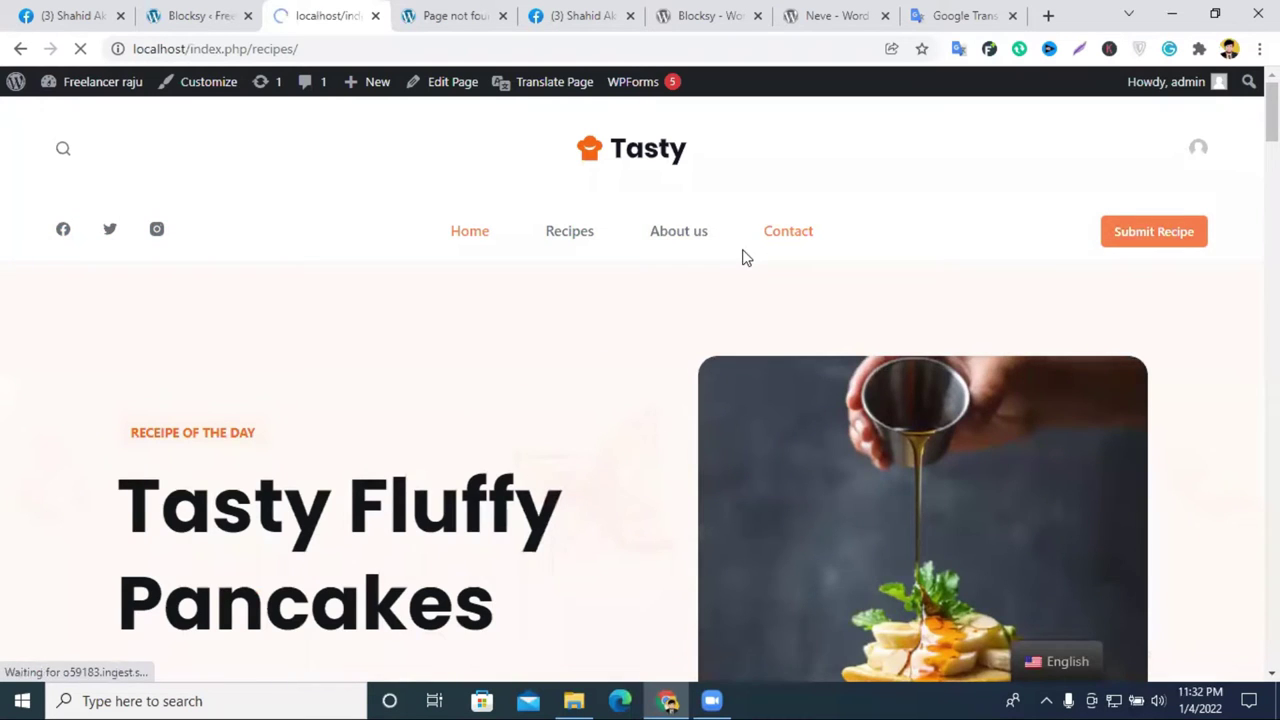
{"action": "scroll", "coordinate": [745, 260], "scroll_direction": "down", "scroll_amount": 3}
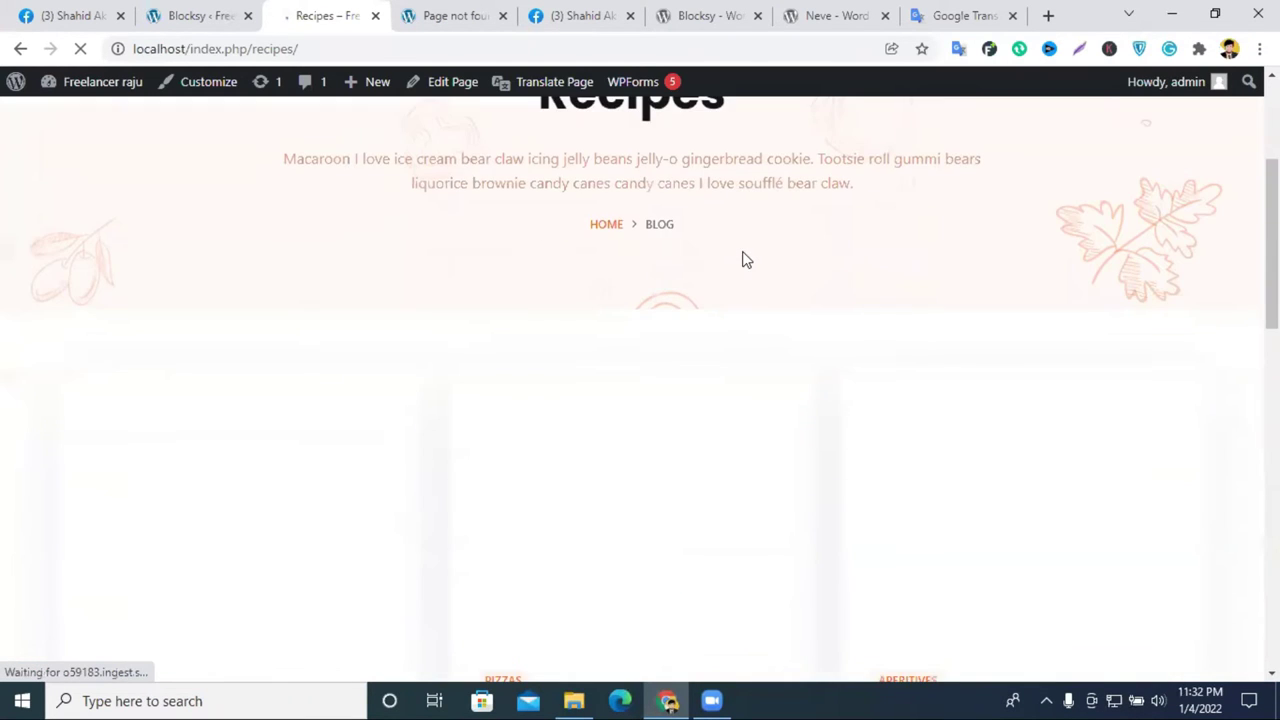
{"action": "scroll", "coordinate": [745, 260], "scroll_direction": "down", "scroll_amount": 3}
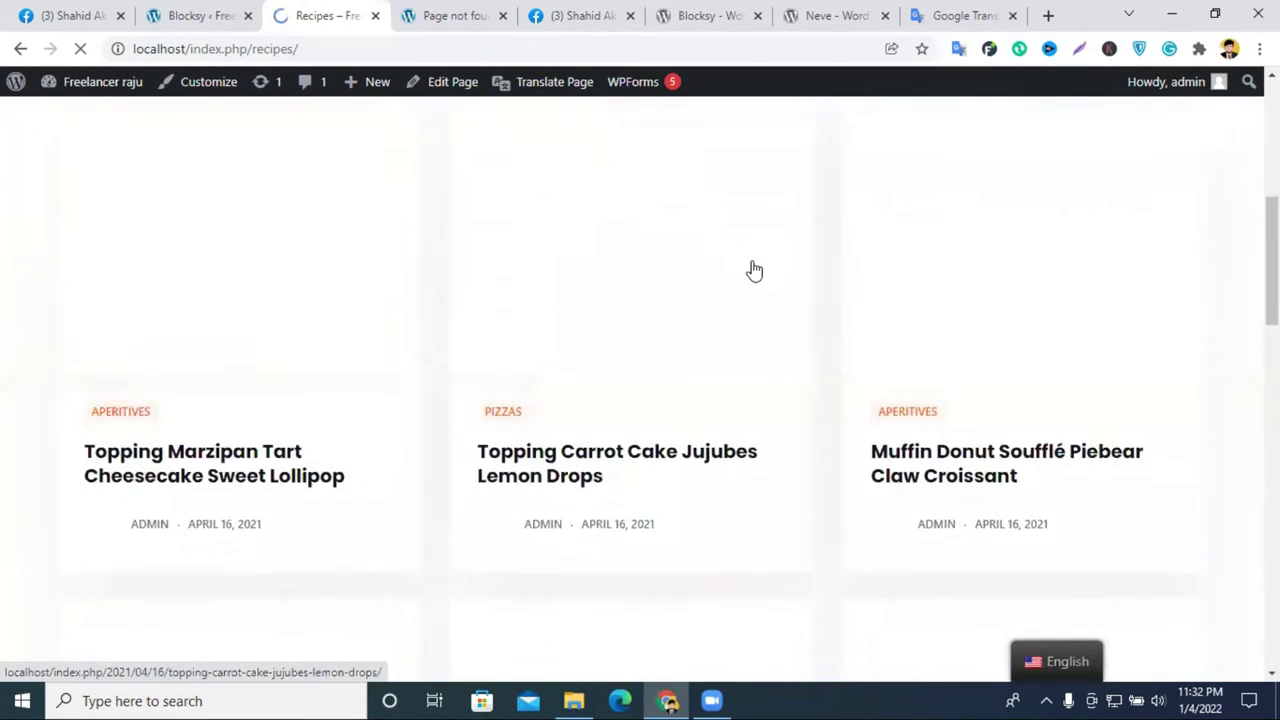
{"action": "scroll", "coordinate": [751, 271], "scroll_direction": "up", "scroll_amount": 2}
{"action": "scroll", "coordinate": [755, 270], "scroll_direction": "down", "scroll_amount": 7}
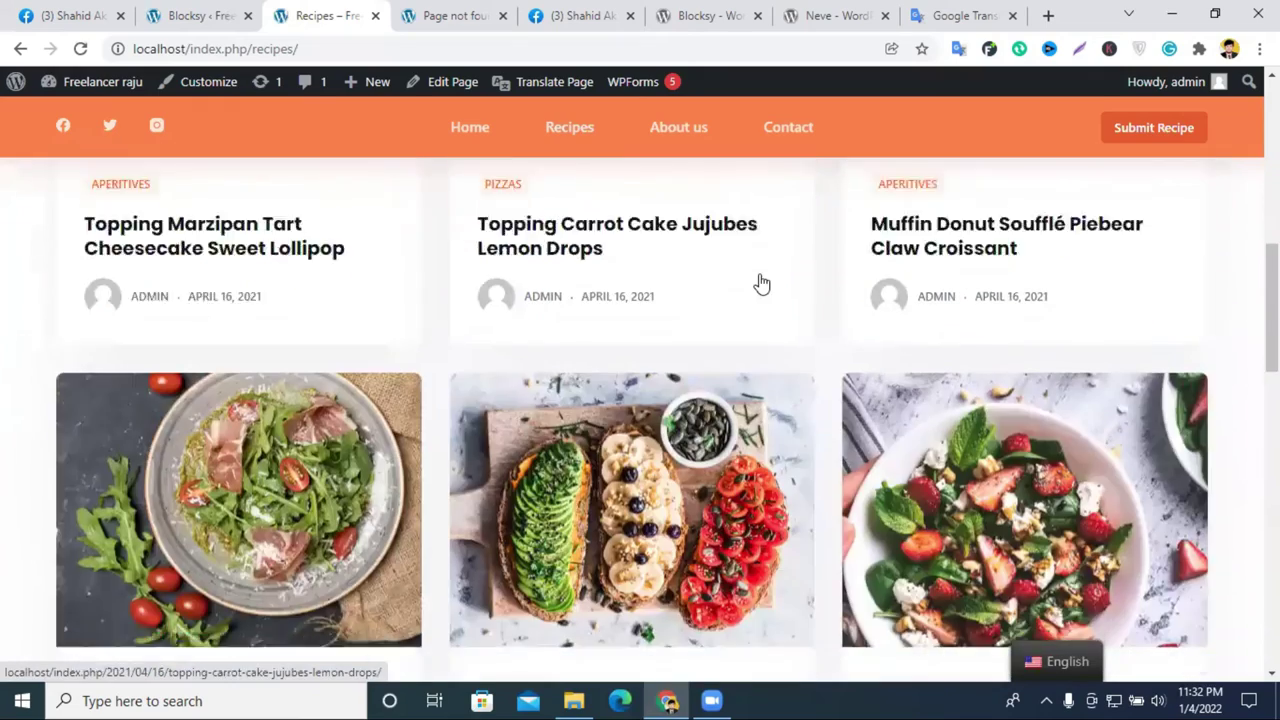
{"action": "scroll", "coordinate": [760, 283], "scroll_direction": "down", "scroll_amount": 10}
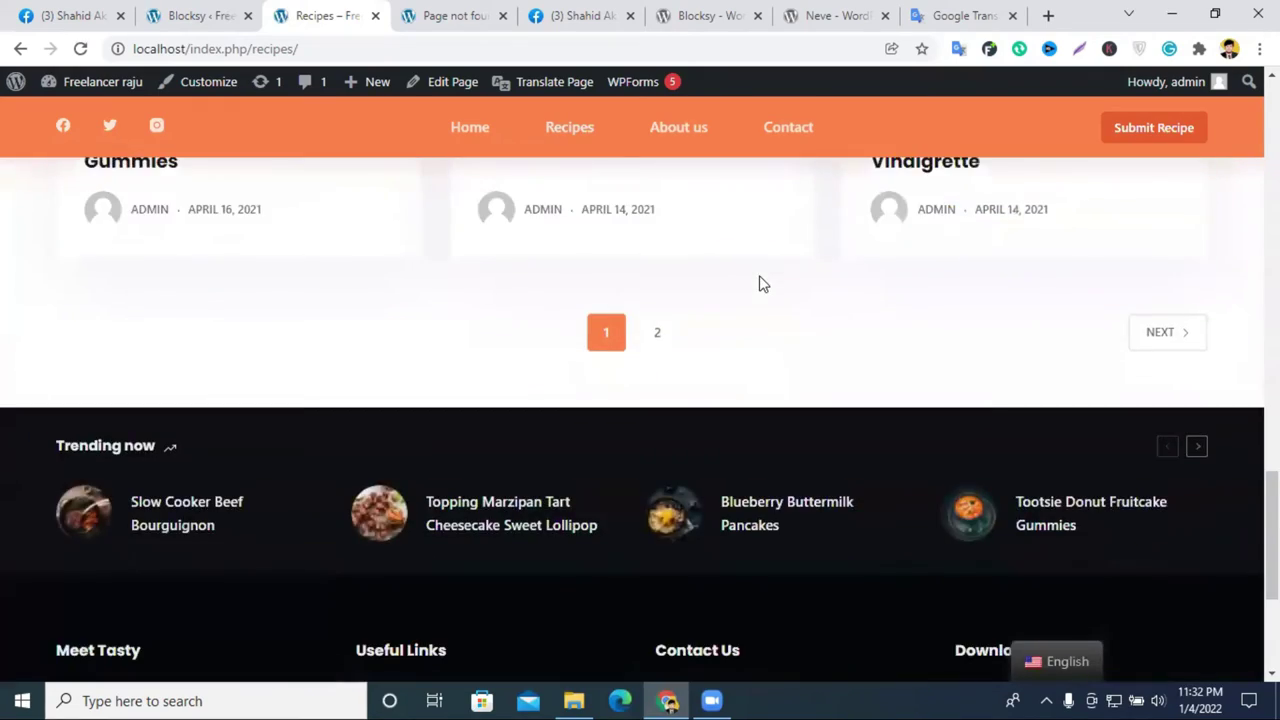
{"action": "scroll", "coordinate": [760, 278], "scroll_direction": "up", "scroll_amount": 15}
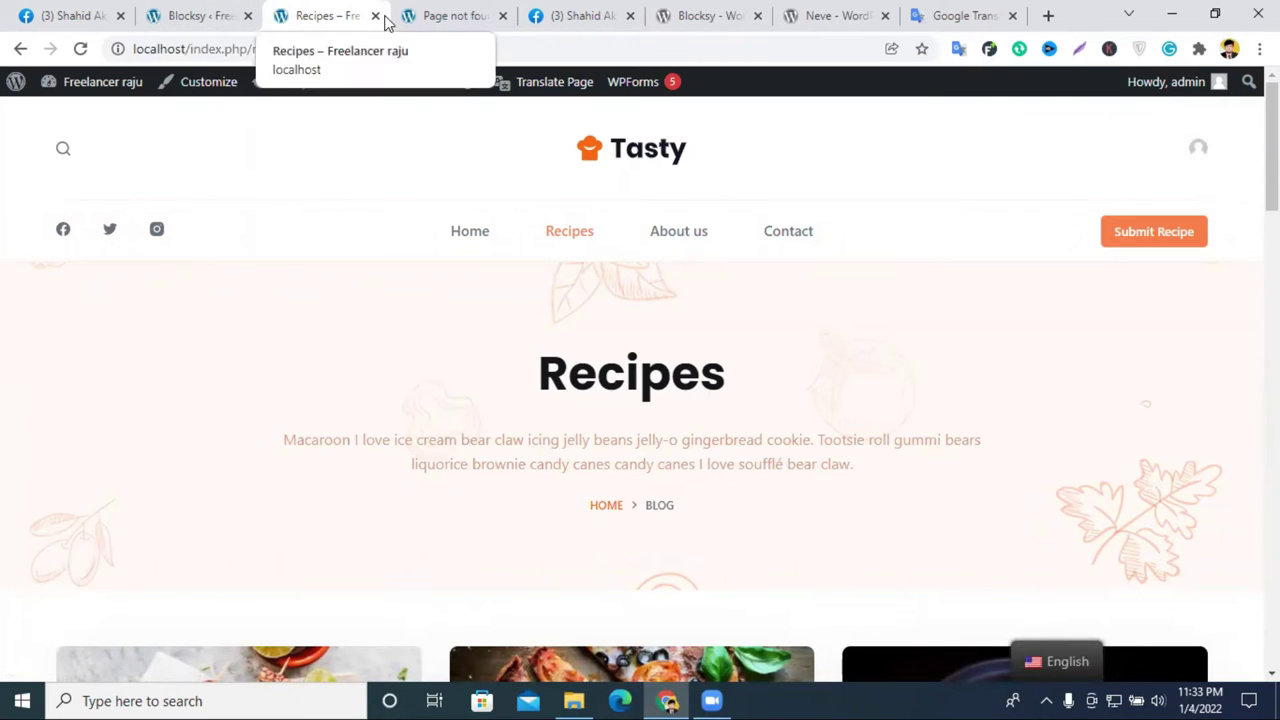
{"action": "left_click", "coordinate": [236, 12]}
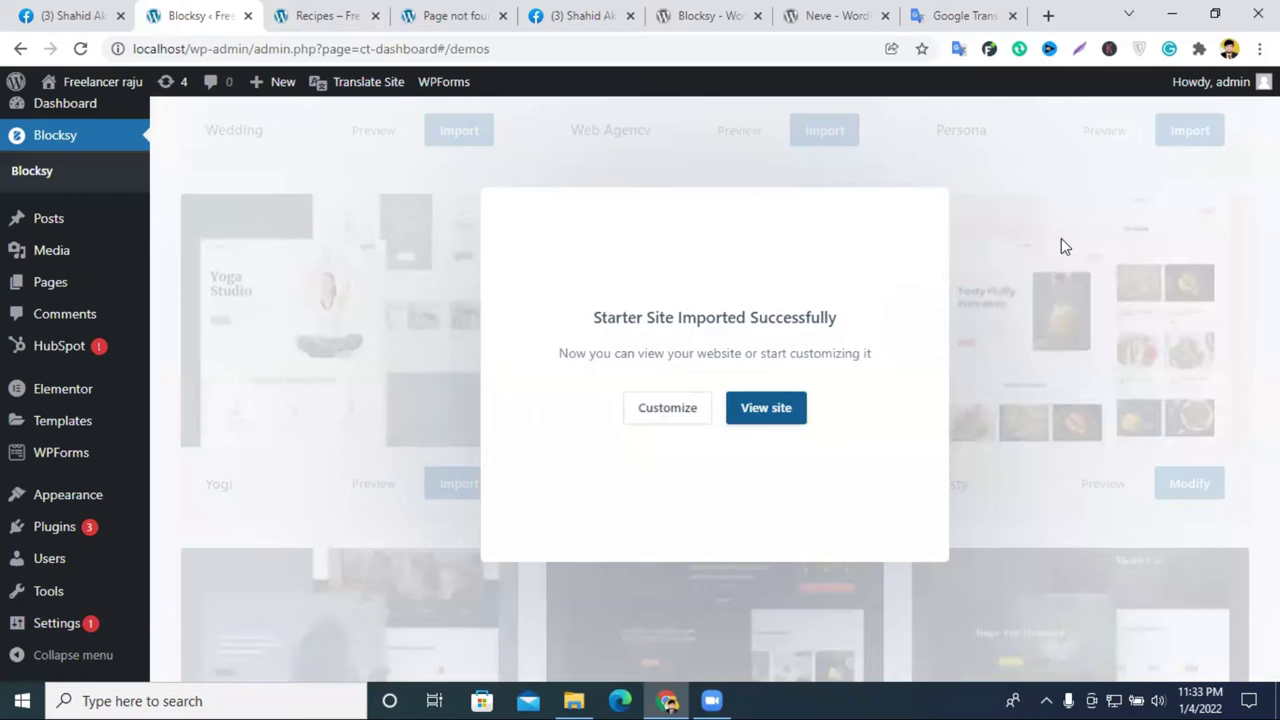
Step: Close the import dialog and look through the Blocksy starter site gallery from its first templates to Blocksy News
{"action": "left_click", "coordinate": [1031, 203]}
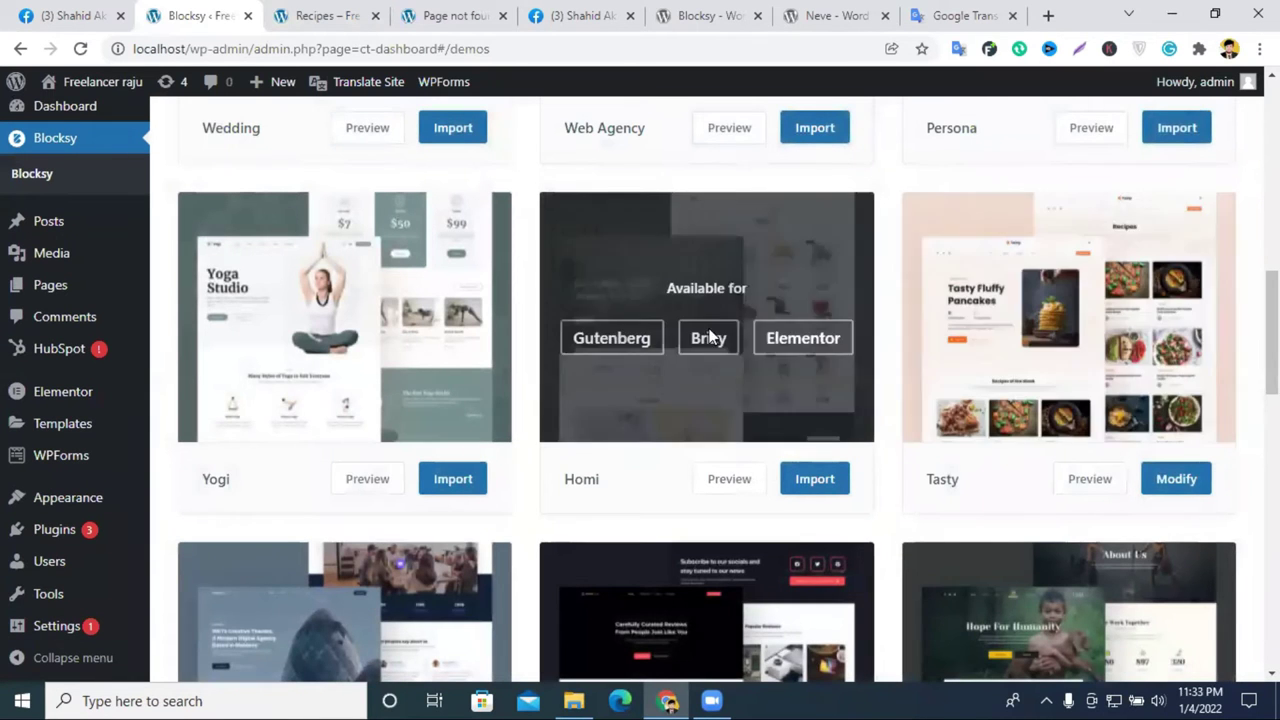
{"action": "scroll", "coordinate": [986, 489], "scroll_direction": "down", "scroll_amount": 2}
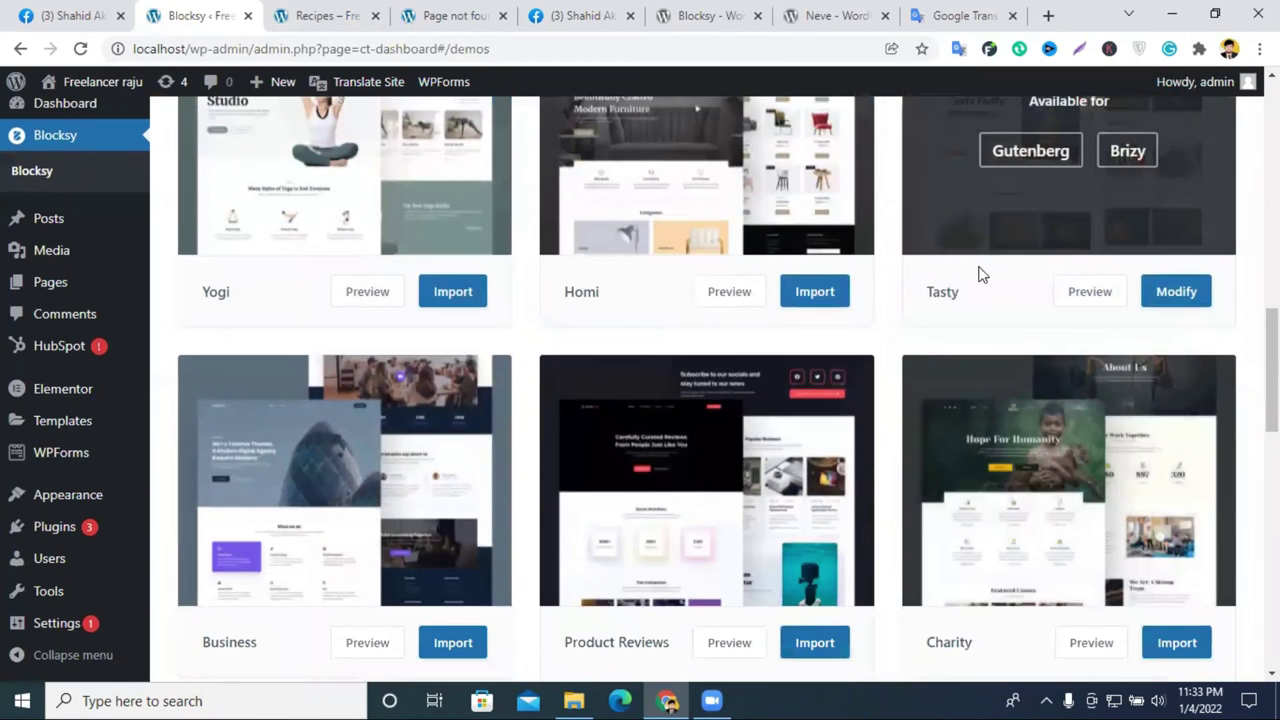
{"action": "scroll", "coordinate": [980, 275], "scroll_direction": "down", "scroll_amount": 7}
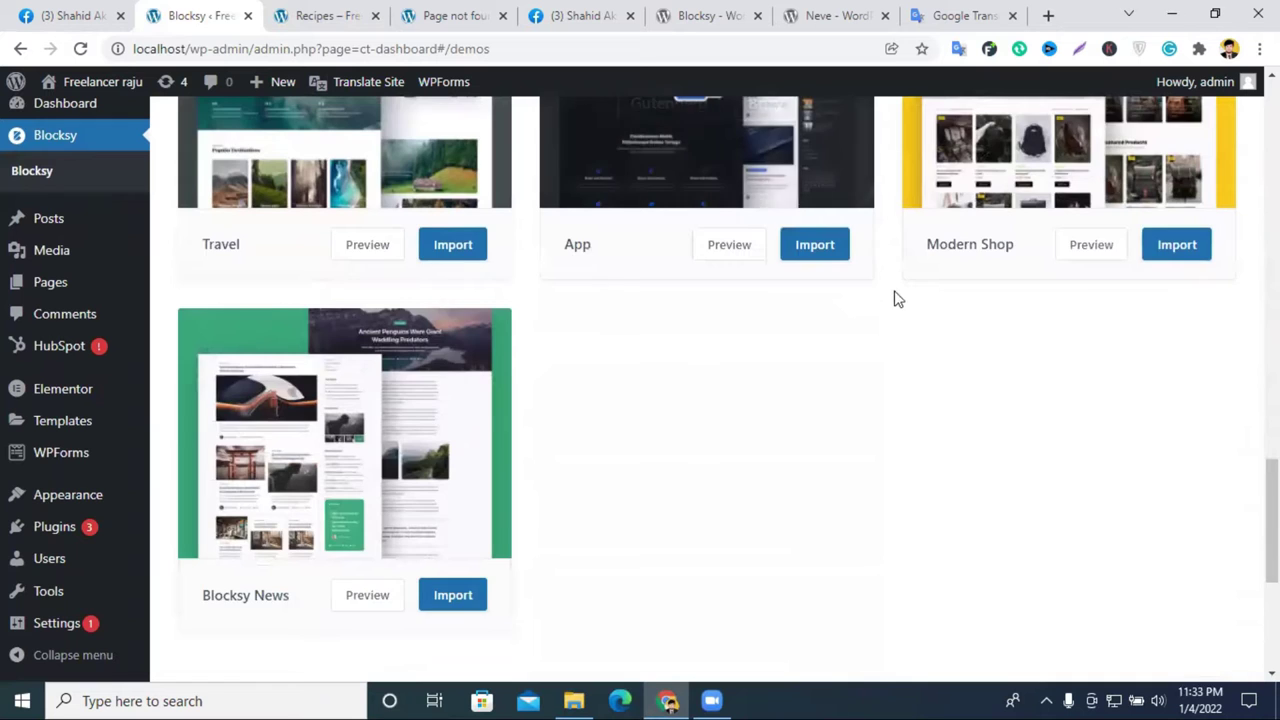
{"action": "scroll", "coordinate": [897, 299], "scroll_direction": "down", "scroll_amount": 4}
{"action": "scroll", "coordinate": [737, 306], "scroll_direction": "up", "scroll_amount": 13}
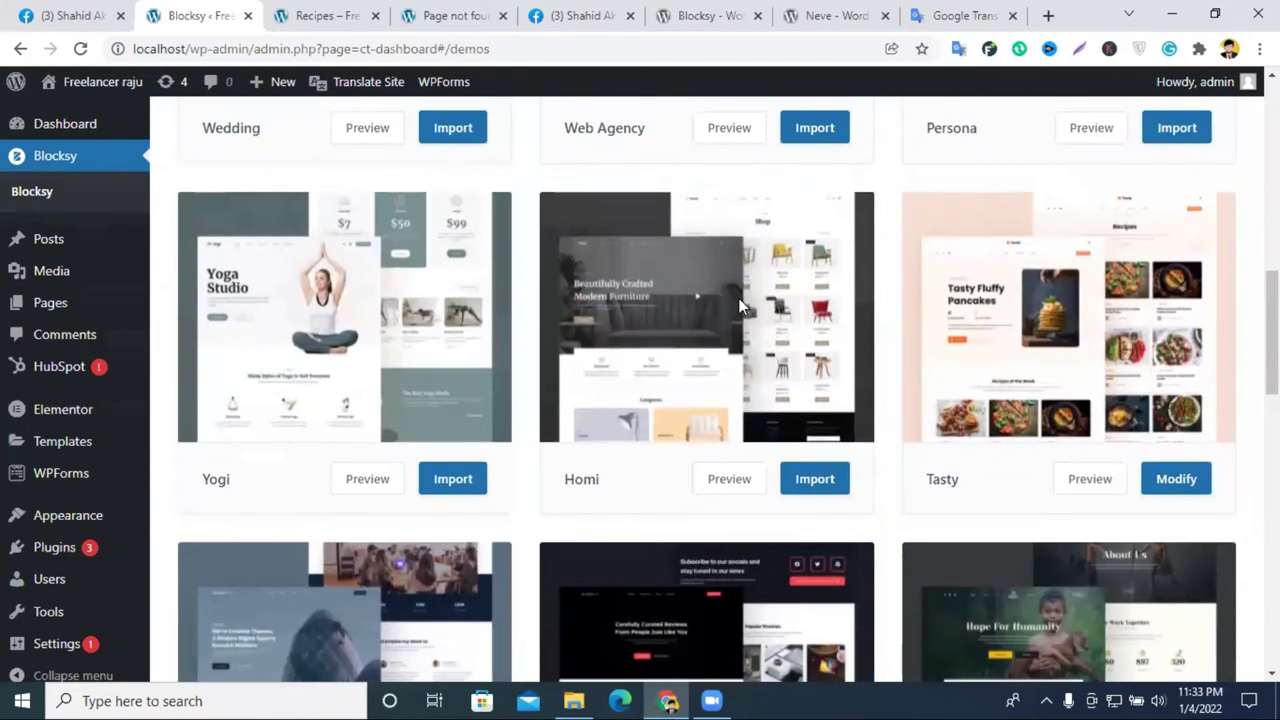
{"action": "scroll", "coordinate": [740, 307], "scroll_direction": "up", "scroll_amount": 4}
{"action": "scroll", "coordinate": [909, 262], "scroll_direction": "up", "scroll_amount": 6}
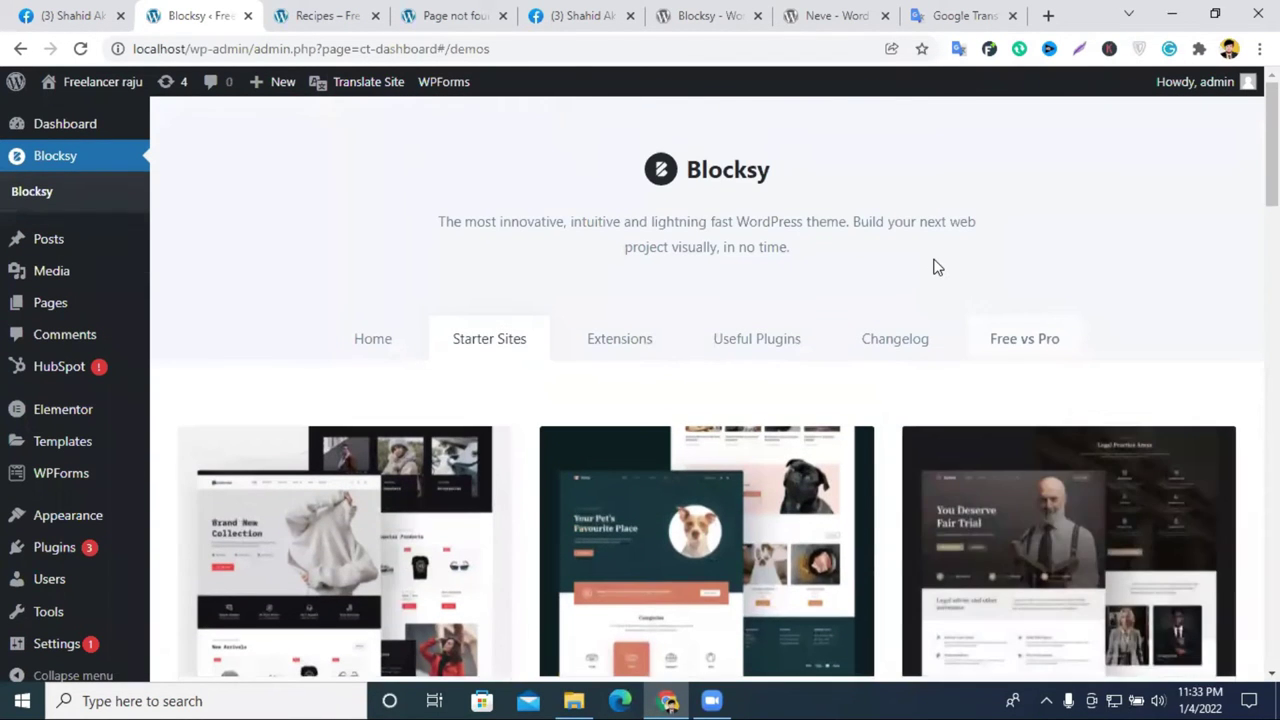
{"action": "scroll", "coordinate": [937, 268], "scroll_direction": "down", "scroll_amount": 2}
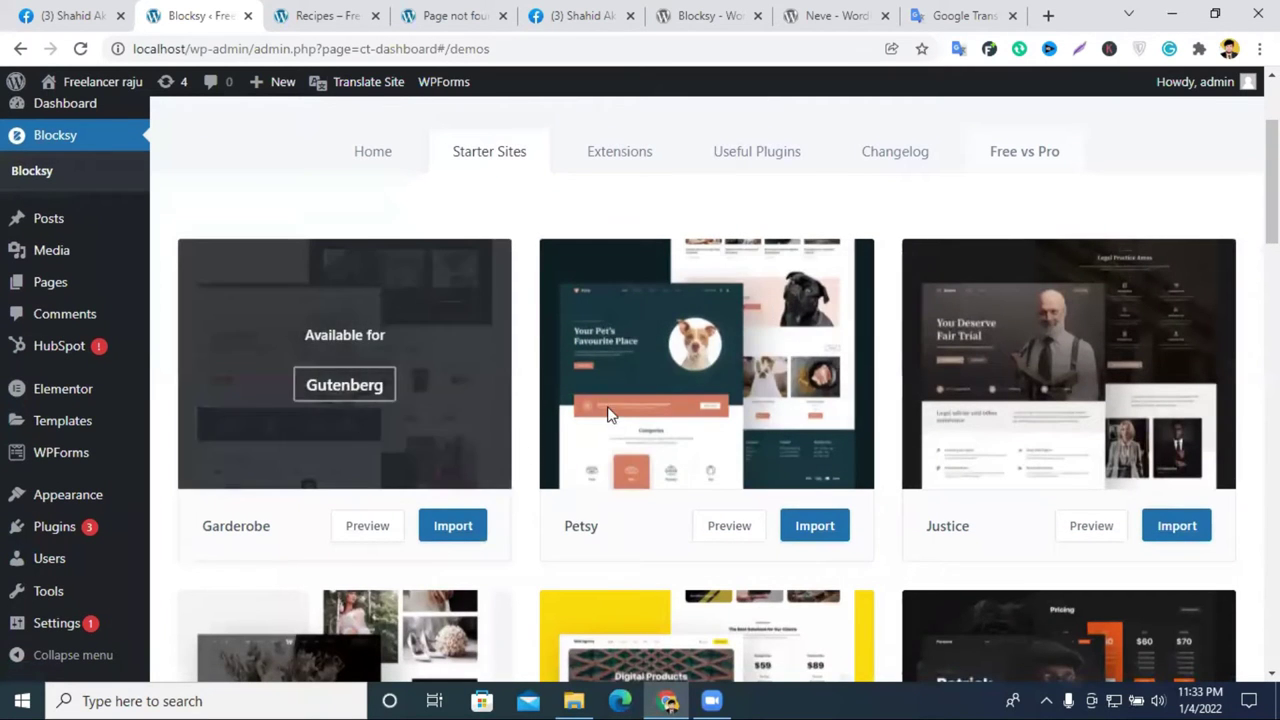
{"action": "scroll", "coordinate": [700, 375], "scroll_direction": "down", "scroll_amount": 1}
{"action": "scroll", "coordinate": [1048, 390], "scroll_direction": "down", "scroll_amount": 5}
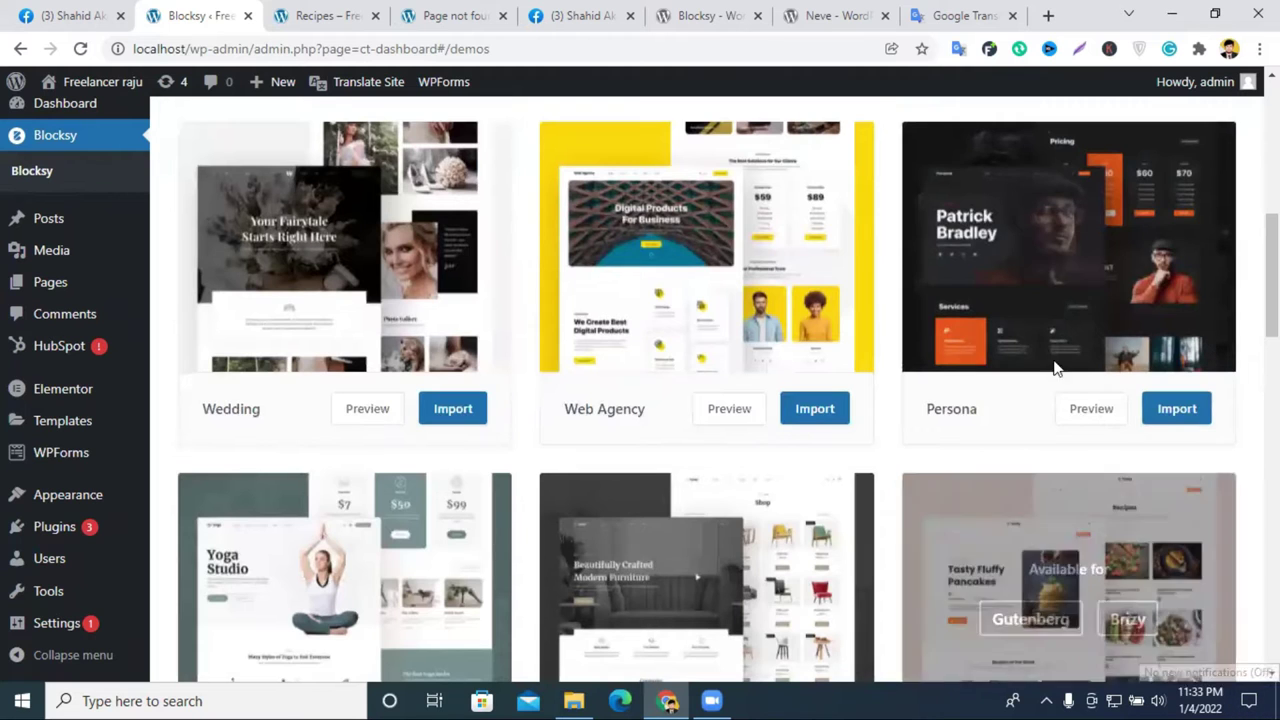
Step: Open the Persona starter site's preview in a separate tab and examine its home page from the header to the footer
{"action": "scroll", "coordinate": [1237, 370], "scroll_direction": "up", "scroll_amount": 1}
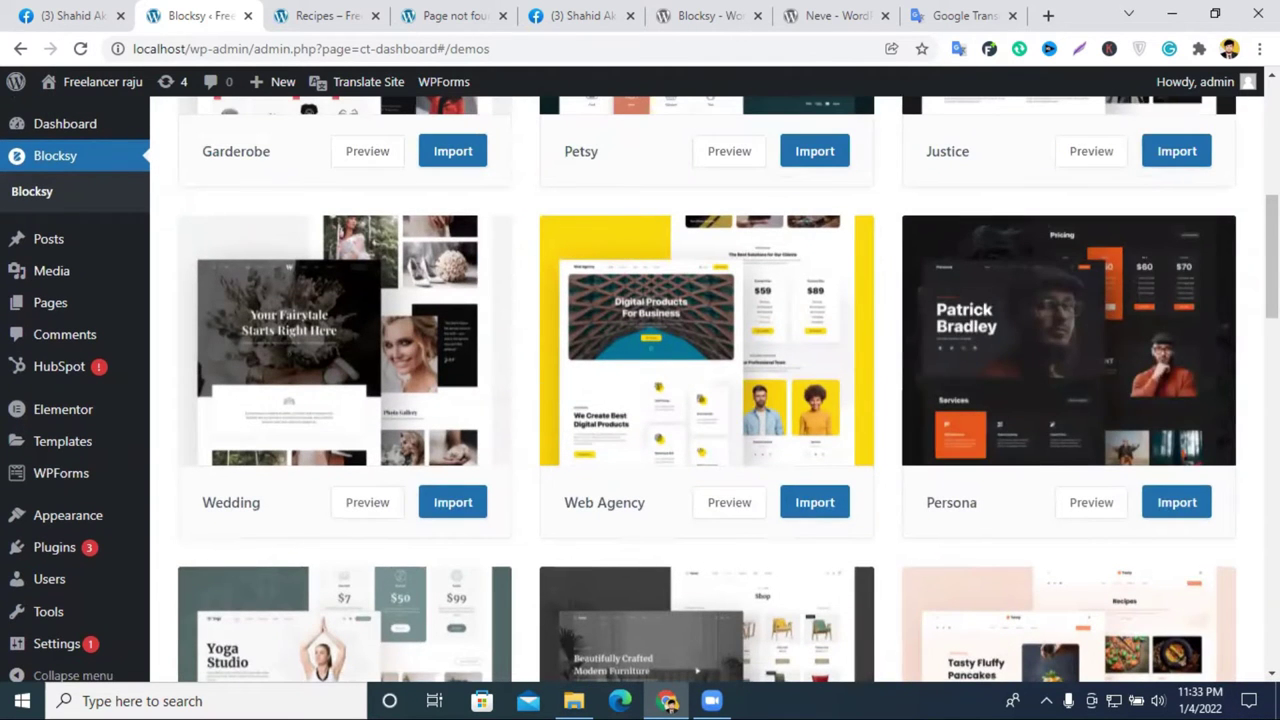
{"action": "left_click", "coordinate": [1088, 503]}
{"action": "right_click", "coordinate": [1088, 510]}
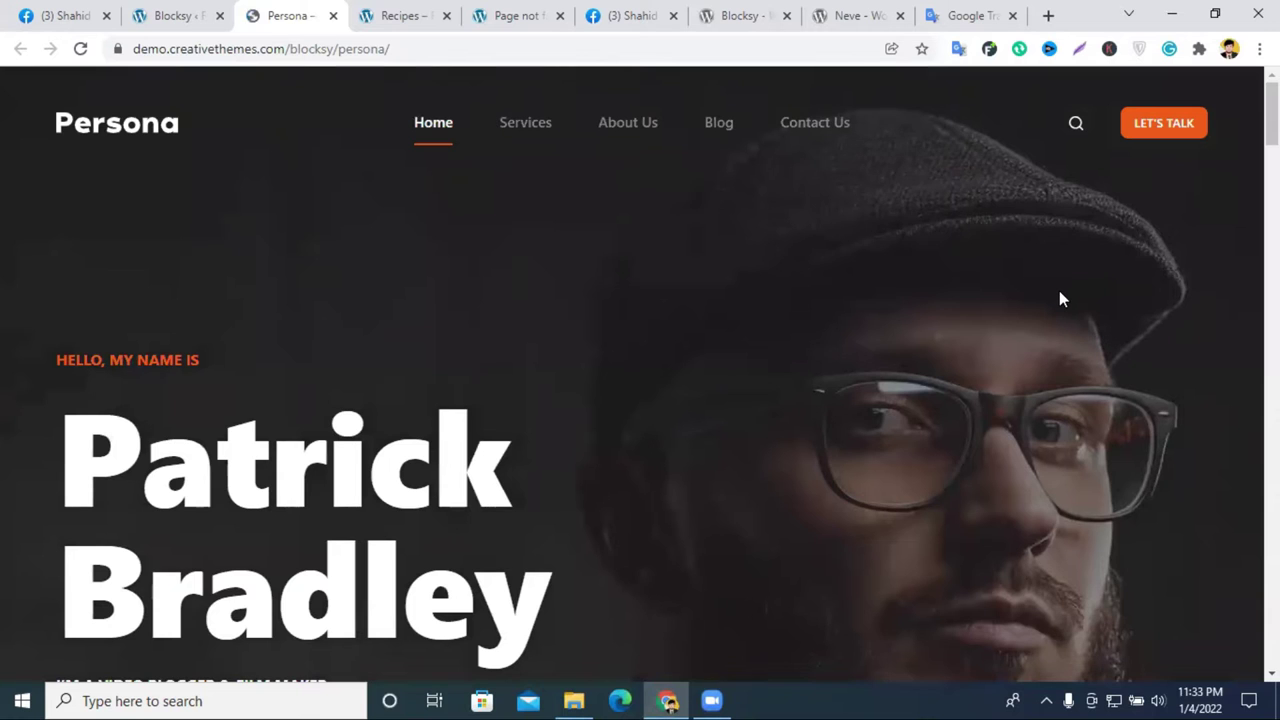
{"action": "scroll", "coordinate": [1059, 292], "scroll_direction": "down", "scroll_amount": 12}
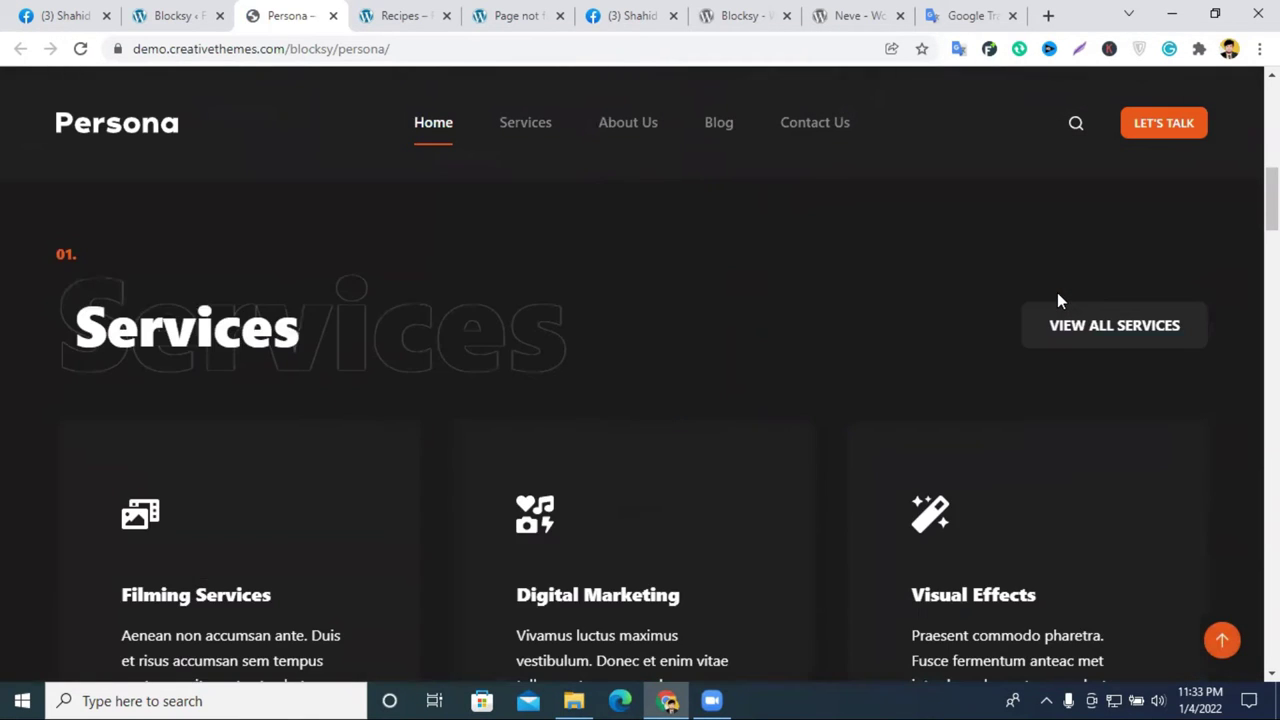
{"action": "scroll", "coordinate": [1057, 297], "scroll_direction": "down", "scroll_amount": 5}
{"action": "scroll", "coordinate": [917, 312], "scroll_direction": "down", "scroll_amount": 4}
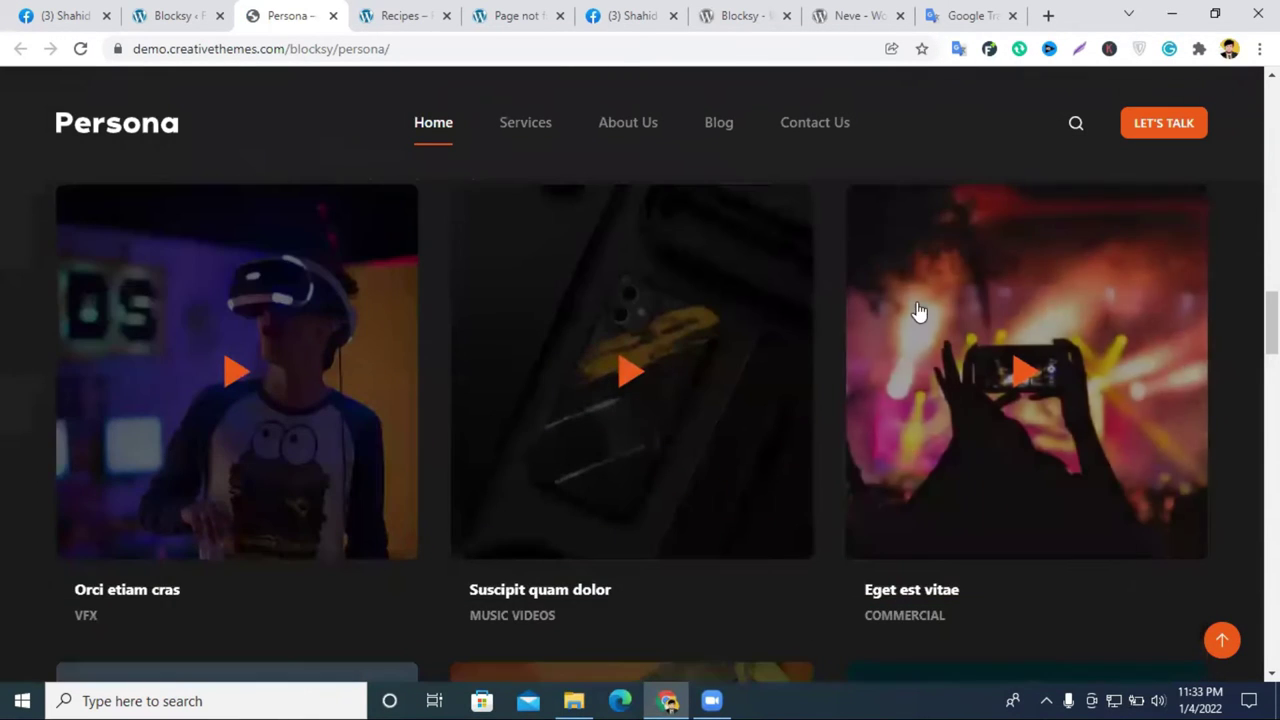
{"action": "scroll", "coordinate": [280, 277], "scroll_direction": "up", "scroll_amount": 4}
{"action": "scroll", "coordinate": [451, 331], "scroll_direction": "down", "scroll_amount": 2}
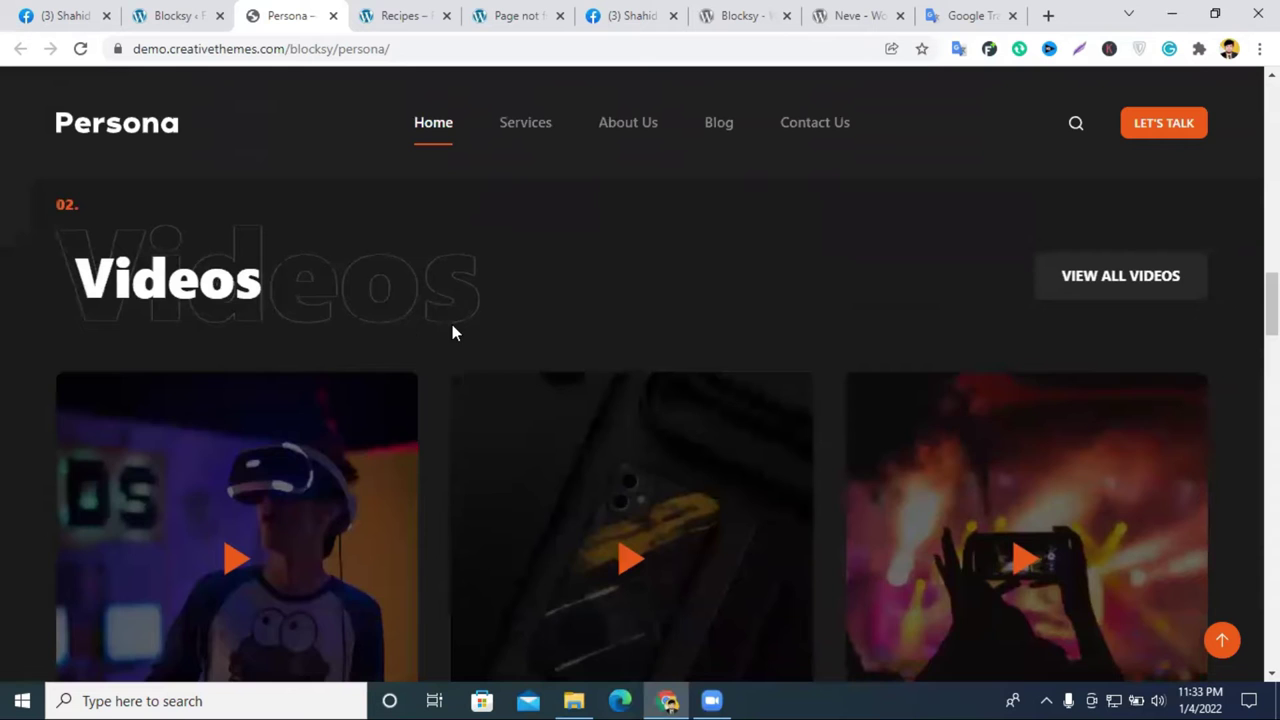
{"action": "scroll", "coordinate": [727, 332], "scroll_direction": "down", "scroll_amount": 10}
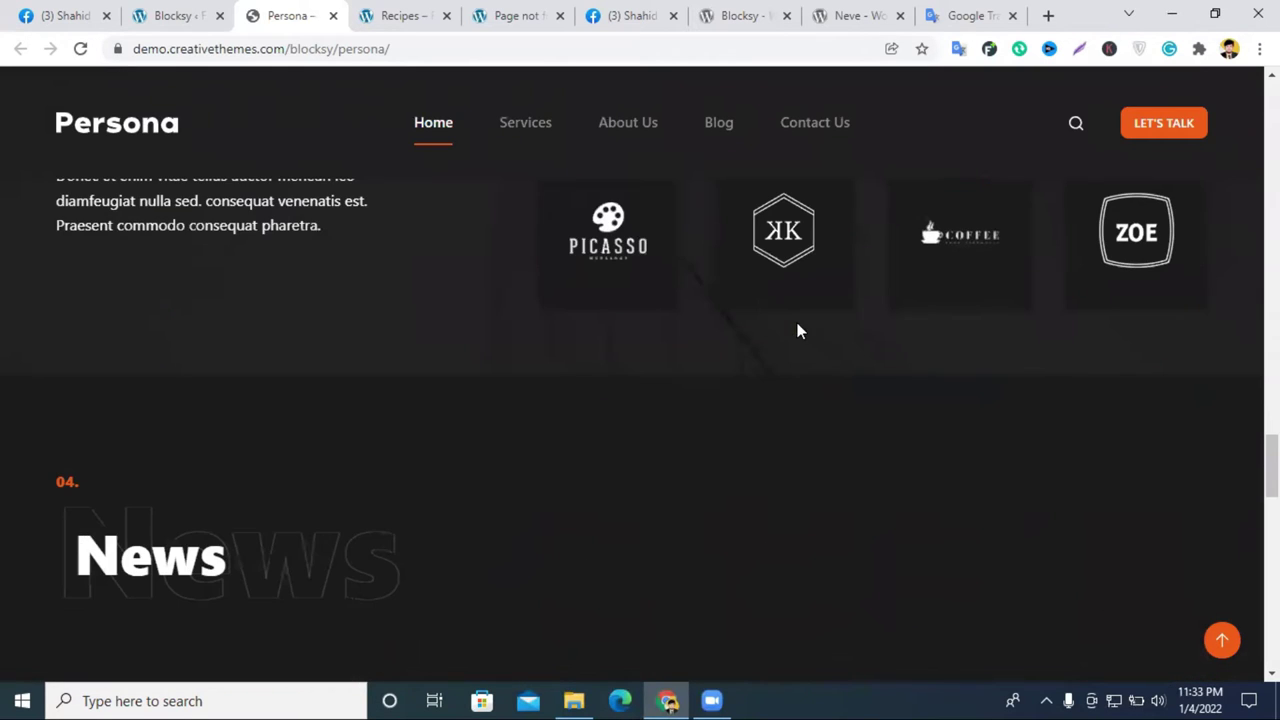
{"action": "scroll", "coordinate": [752, 327], "scroll_direction": "down", "scroll_amount": 10}
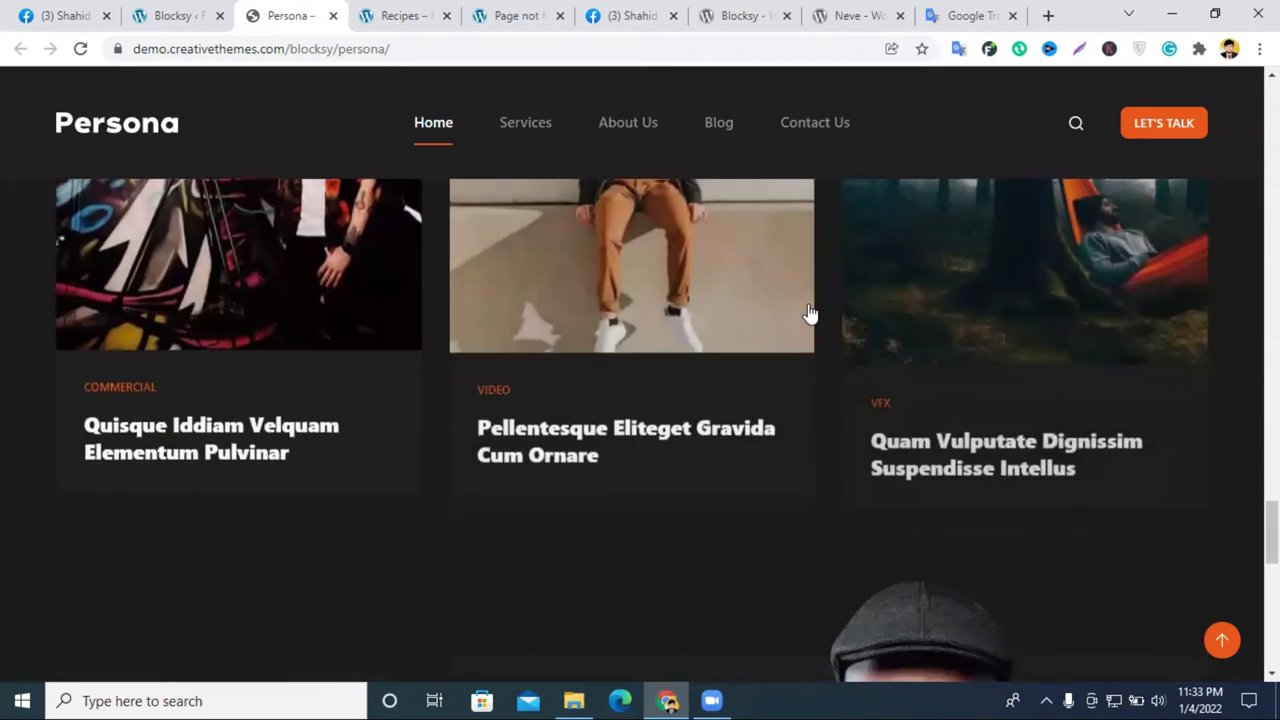
{"action": "scroll", "coordinate": [810, 314], "scroll_direction": "down", "scroll_amount": 5}
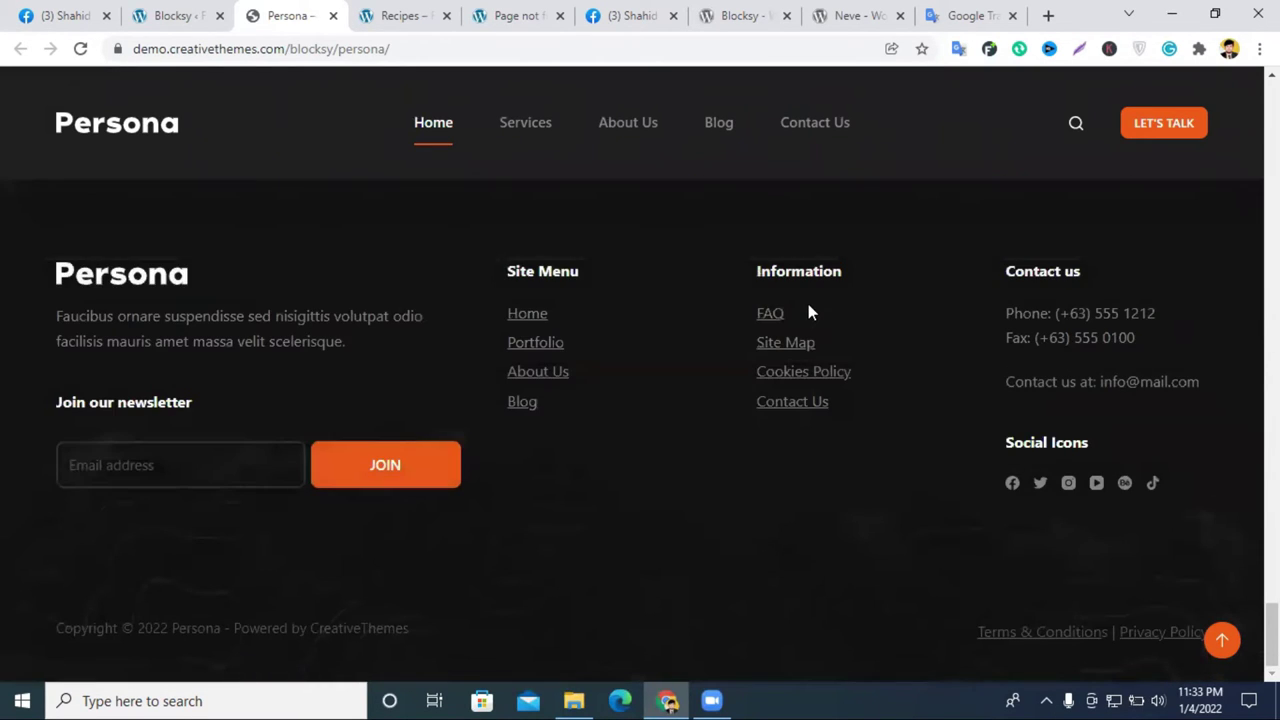
{"action": "scroll", "coordinate": [810, 313], "scroll_direction": "up", "scroll_amount": 15}
{"action": "scroll", "coordinate": [810, 313], "scroll_direction": "up", "scroll_amount": 15}
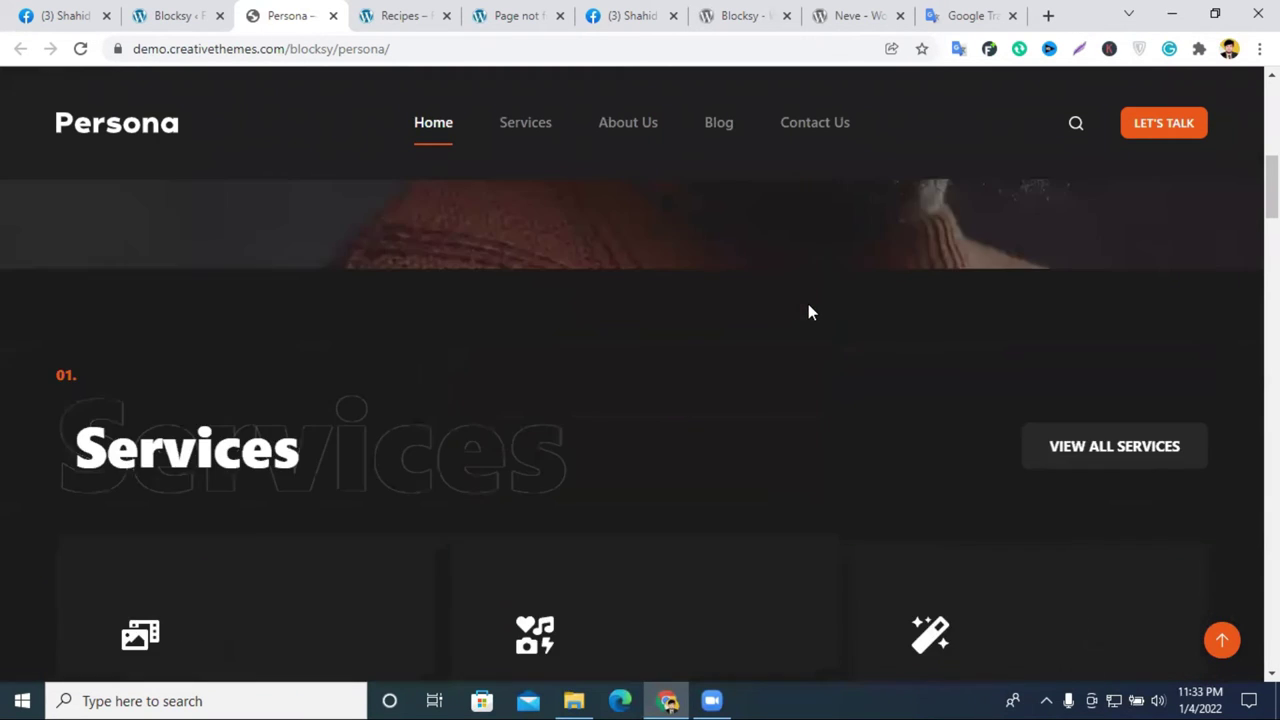
{"action": "scroll", "coordinate": [810, 313], "scroll_direction": "up", "scroll_amount": 8}
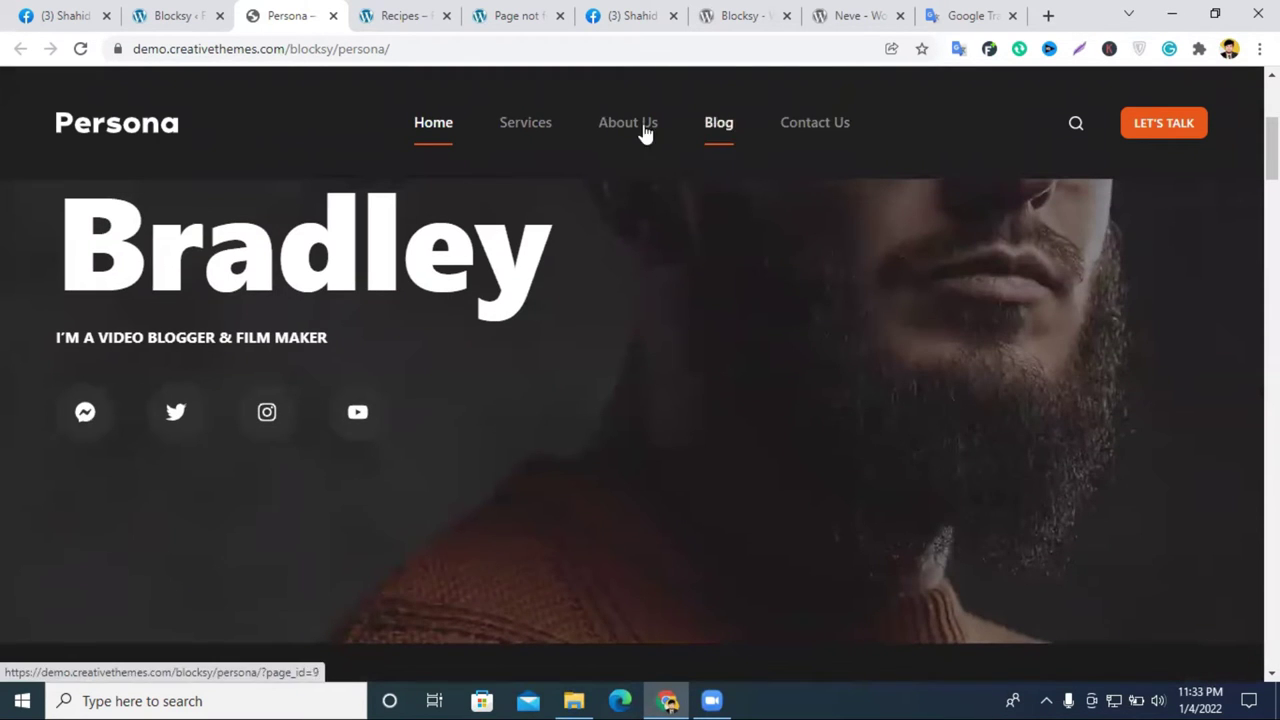
Step: Return to the Blocksy starter sites and browse the remaining templates down to the end of the list
{"action": "left_click", "coordinate": [181, 12]}
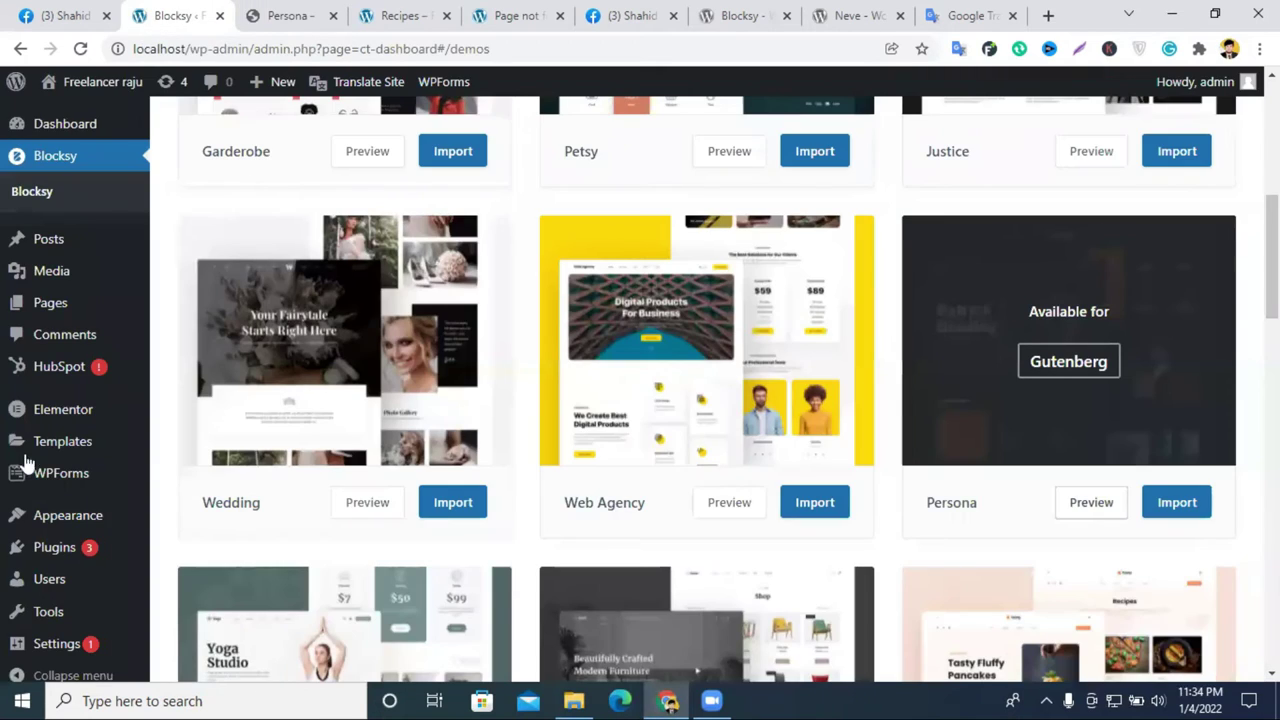
{"action": "scroll", "coordinate": [75, 445], "scroll_direction": "down", "scroll_amount": 3}
{"action": "scroll", "coordinate": [75, 445], "scroll_direction": "up", "scroll_amount": 4}
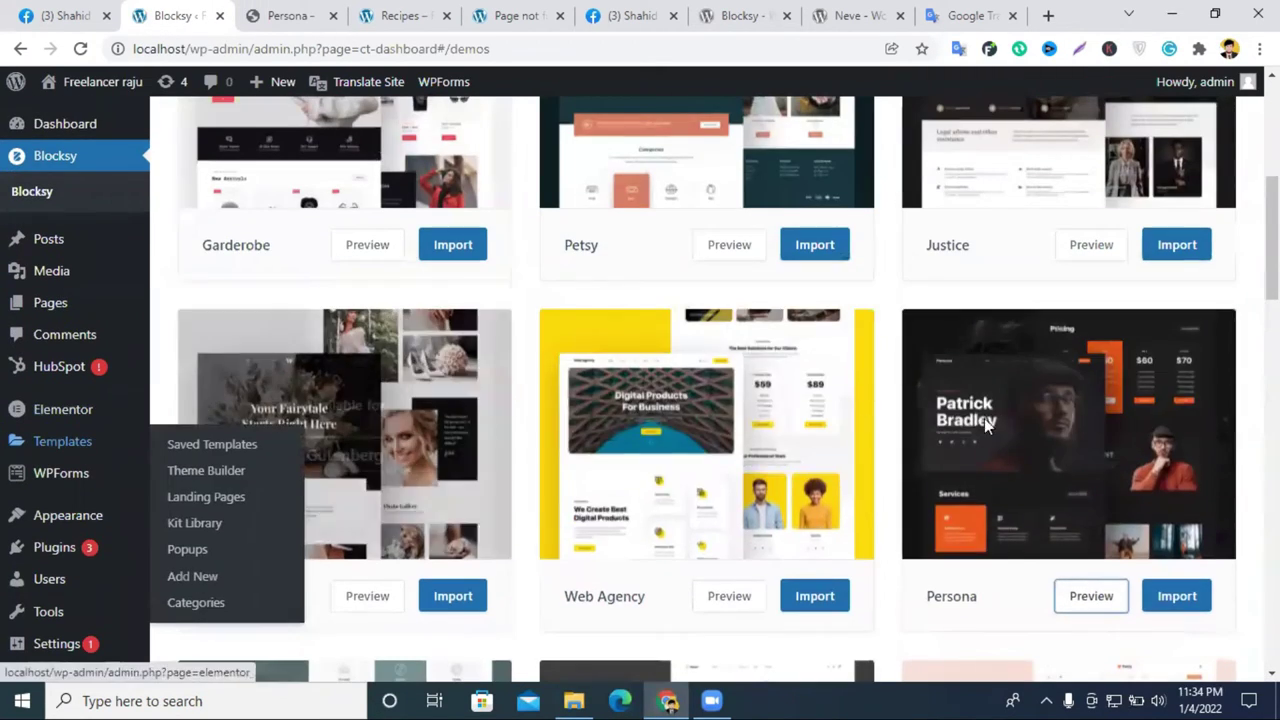
{"action": "scroll", "coordinate": [530, 322], "scroll_direction": "down", "scroll_amount": 5}
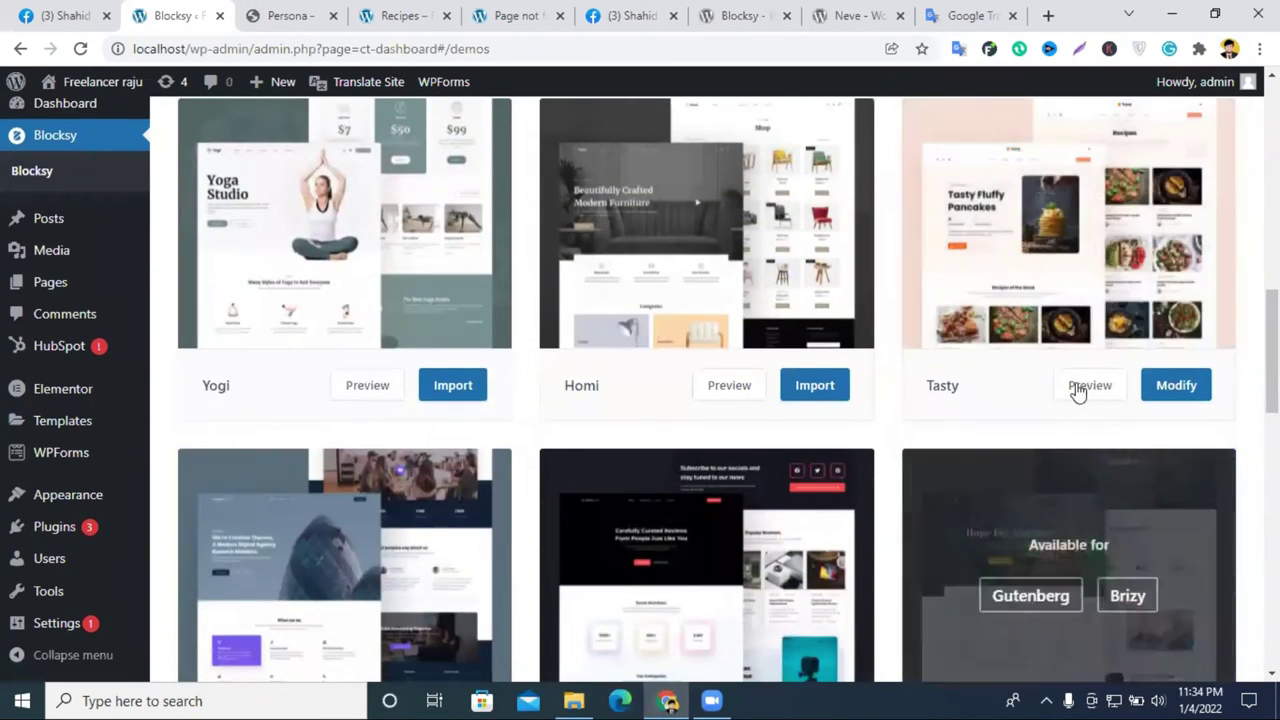
{"action": "scroll", "coordinate": [677, 431], "scroll_direction": "down", "scroll_amount": 10}
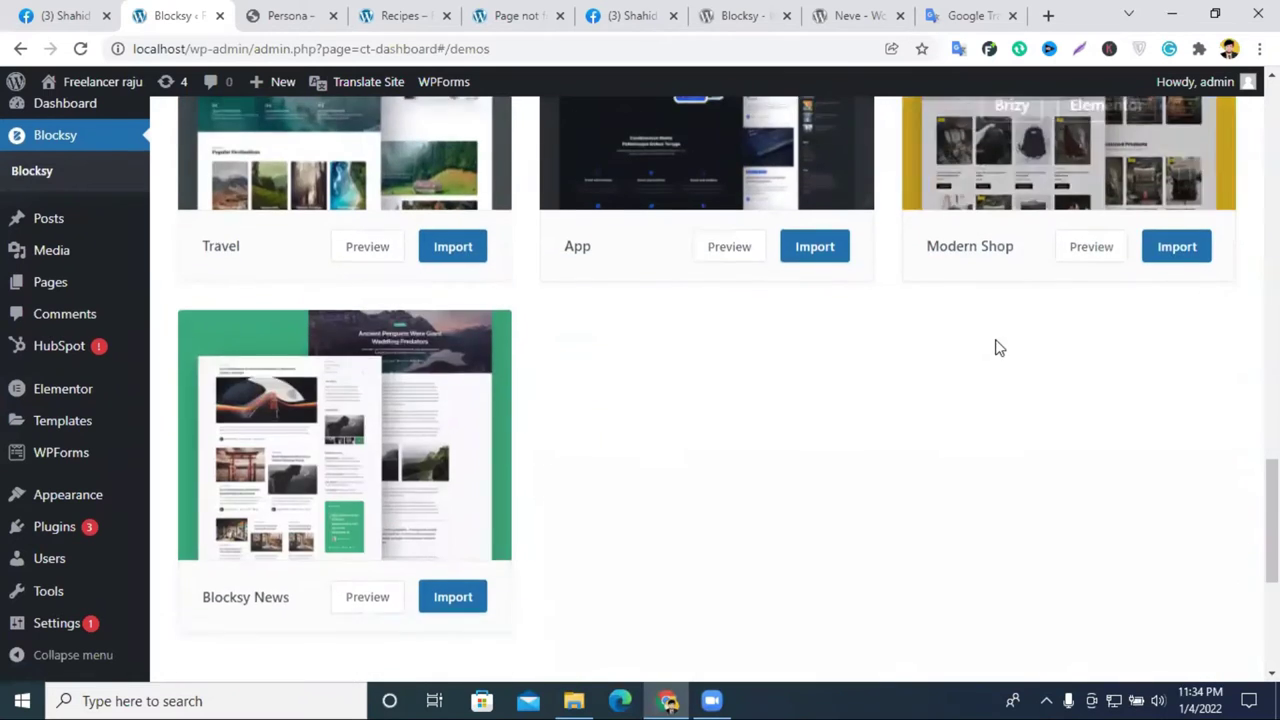
{"action": "scroll", "coordinate": [827, 379], "scroll_direction": "up", "scroll_amount": 5}
Step: Open the installed themes, check the Blocksy Child details and activate the Twenty Twenty-One theme instead
{"action": "mouse_move", "coordinate": [52, 553]}
{"action": "left_click", "coordinate": [52, 516]}
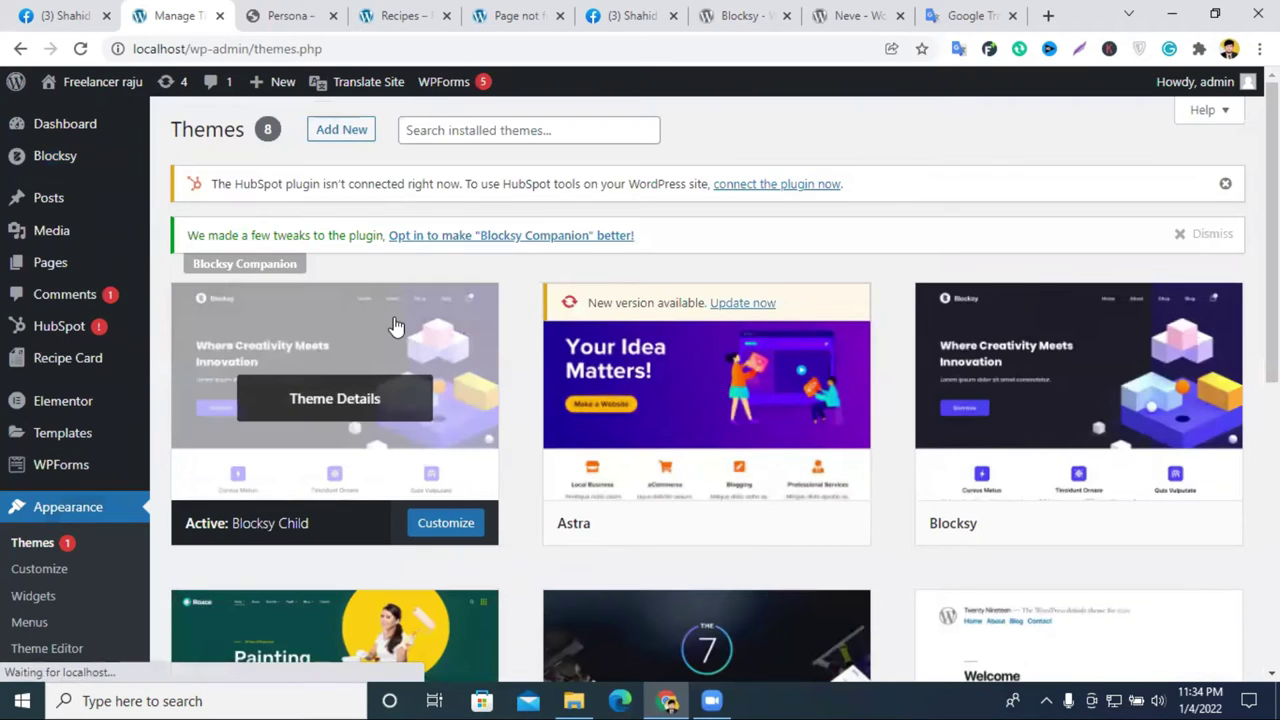
{"action": "left_click", "coordinate": [395, 325]}
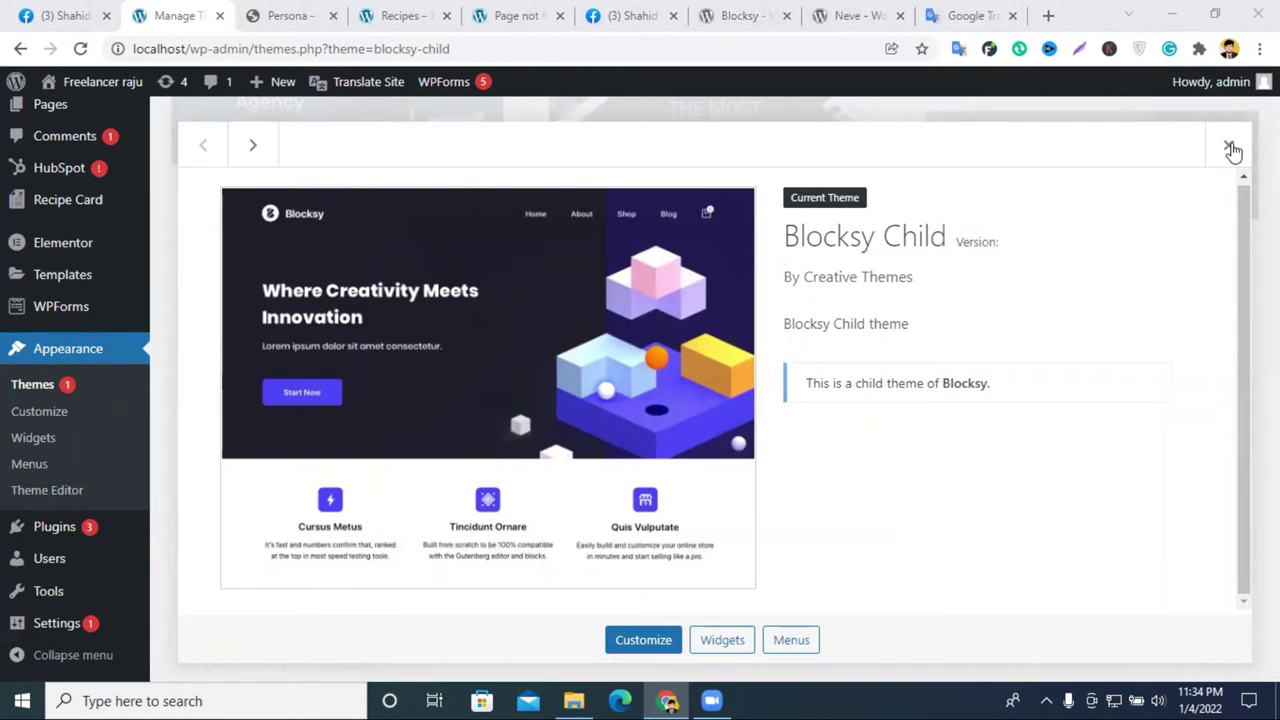
{"action": "key", "text": "Escape"}
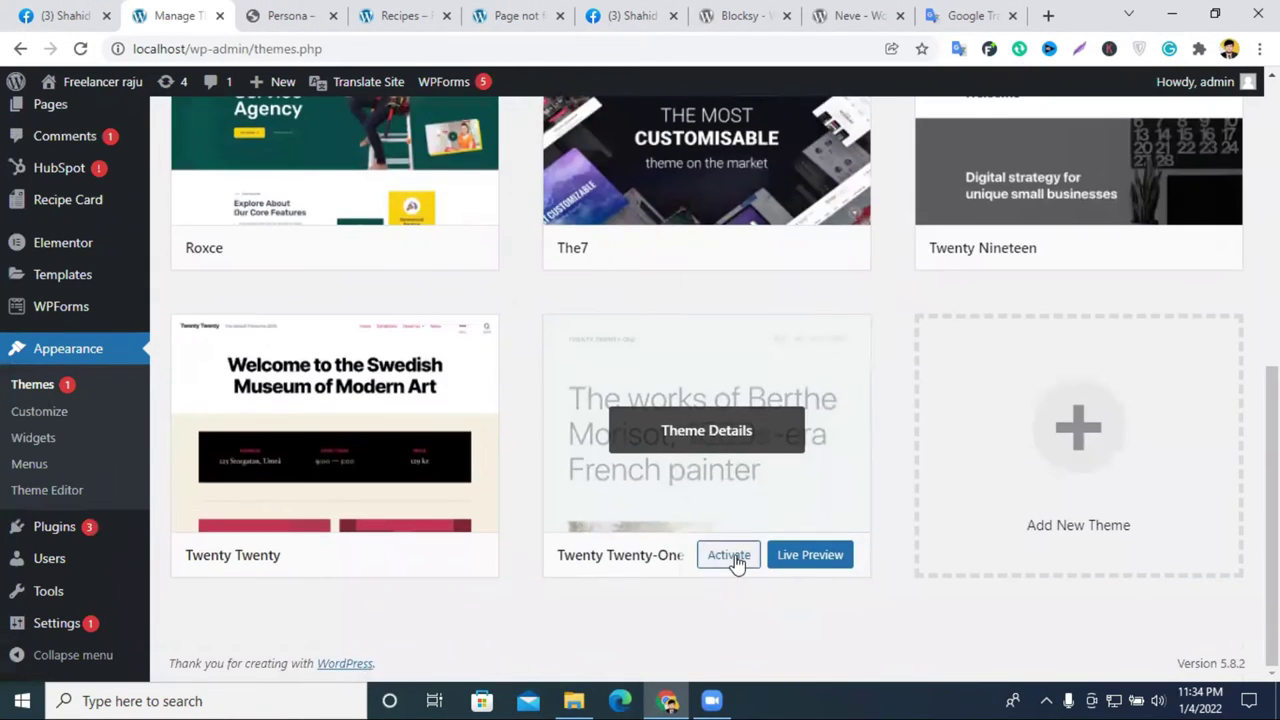
{"action": "scroll", "coordinate": [735, 562], "scroll_direction": "up", "scroll_amount": 4}
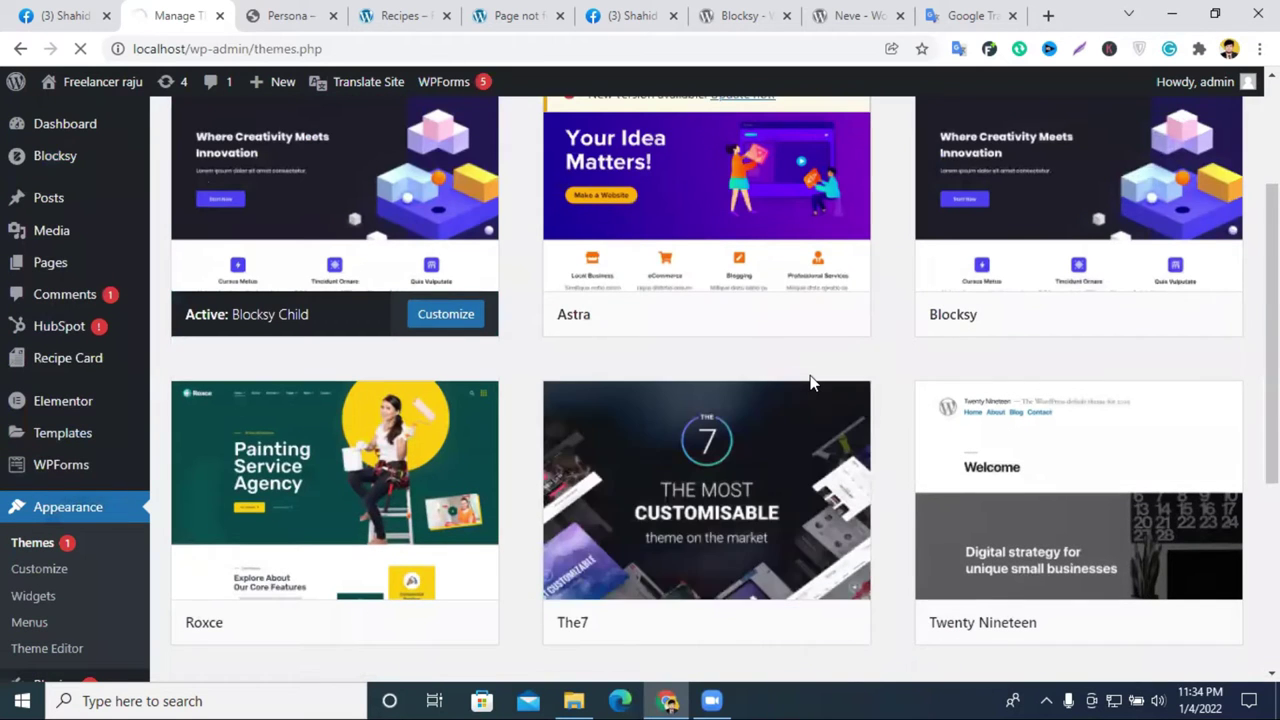
{"action": "scroll", "coordinate": [810, 383], "scroll_direction": "up", "scroll_amount": 2}
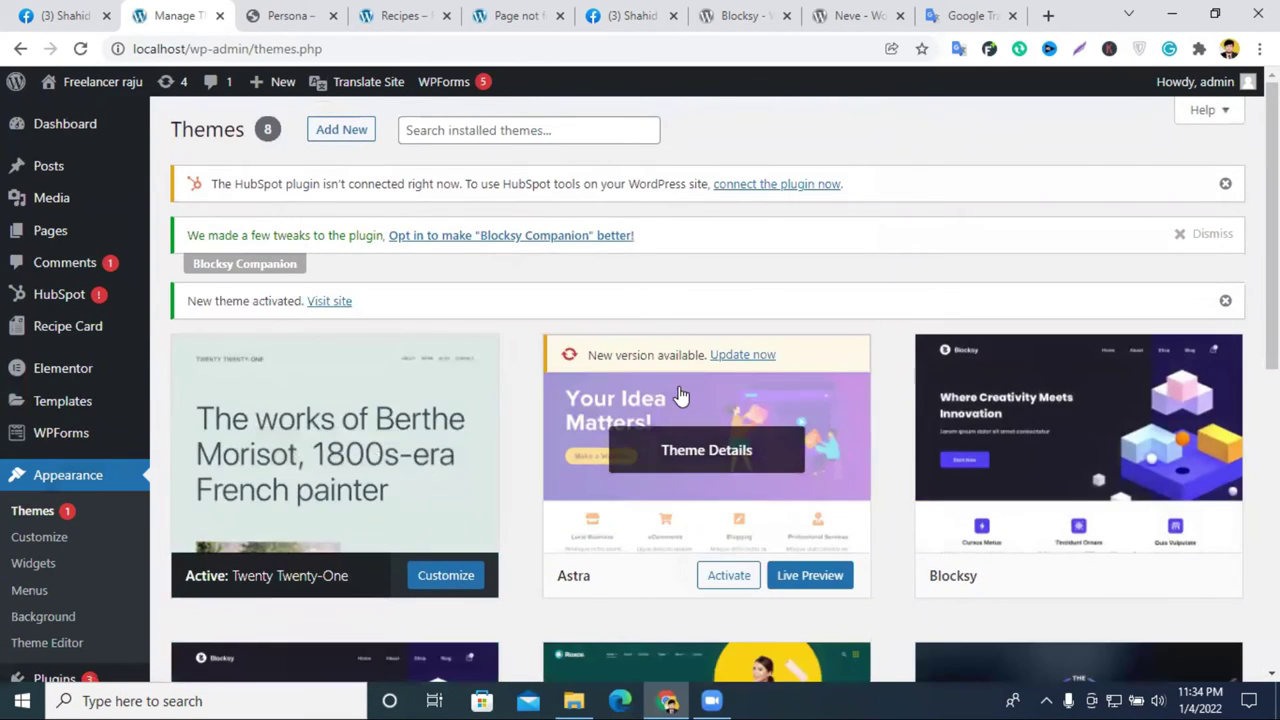
Step: Delete the Astra theme from the installed themes and confirm the deletion
{"action": "left_click", "coordinate": [679, 397]}
{"action": "left_click", "coordinate": [1210, 640]}
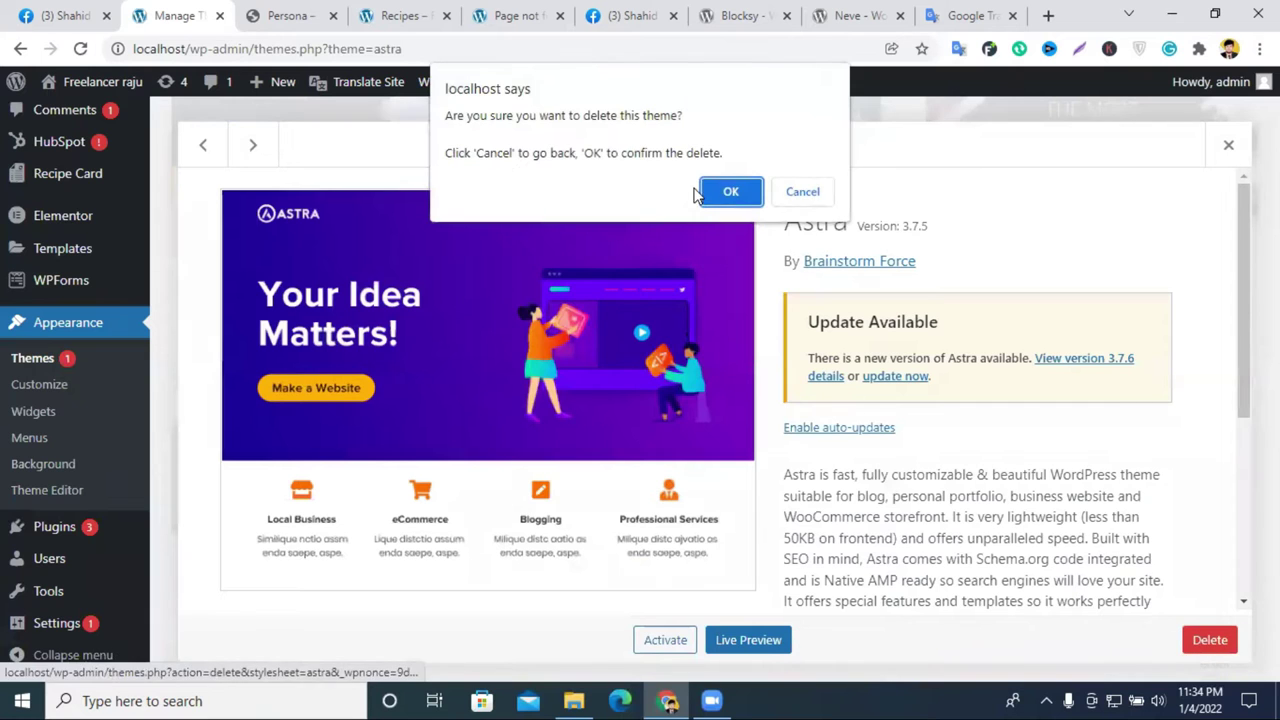
{"action": "left_click", "coordinate": [720, 192]}
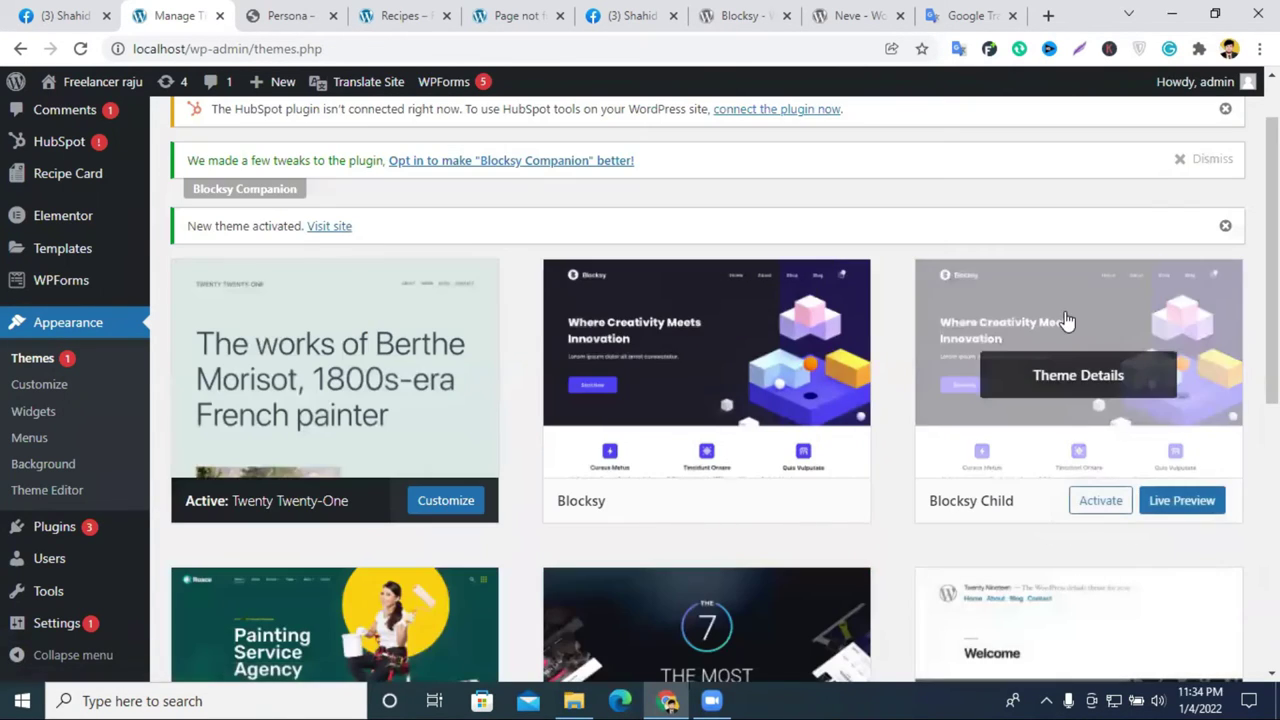
Step: Delete the Blocksy Child theme from the installed themes and confirm the deletion
{"action": "left_click", "coordinate": [1066, 320]}
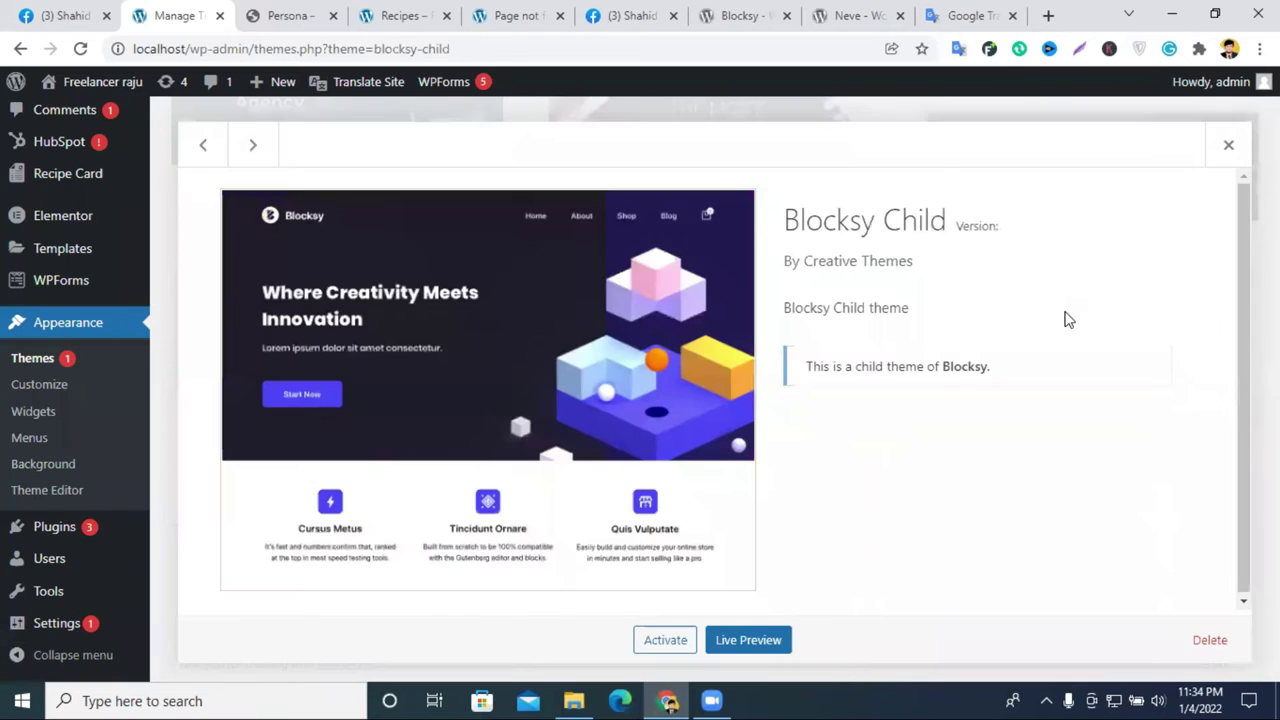
{"action": "left_click", "coordinate": [1203, 643]}
{"action": "left_click", "coordinate": [729, 190]}
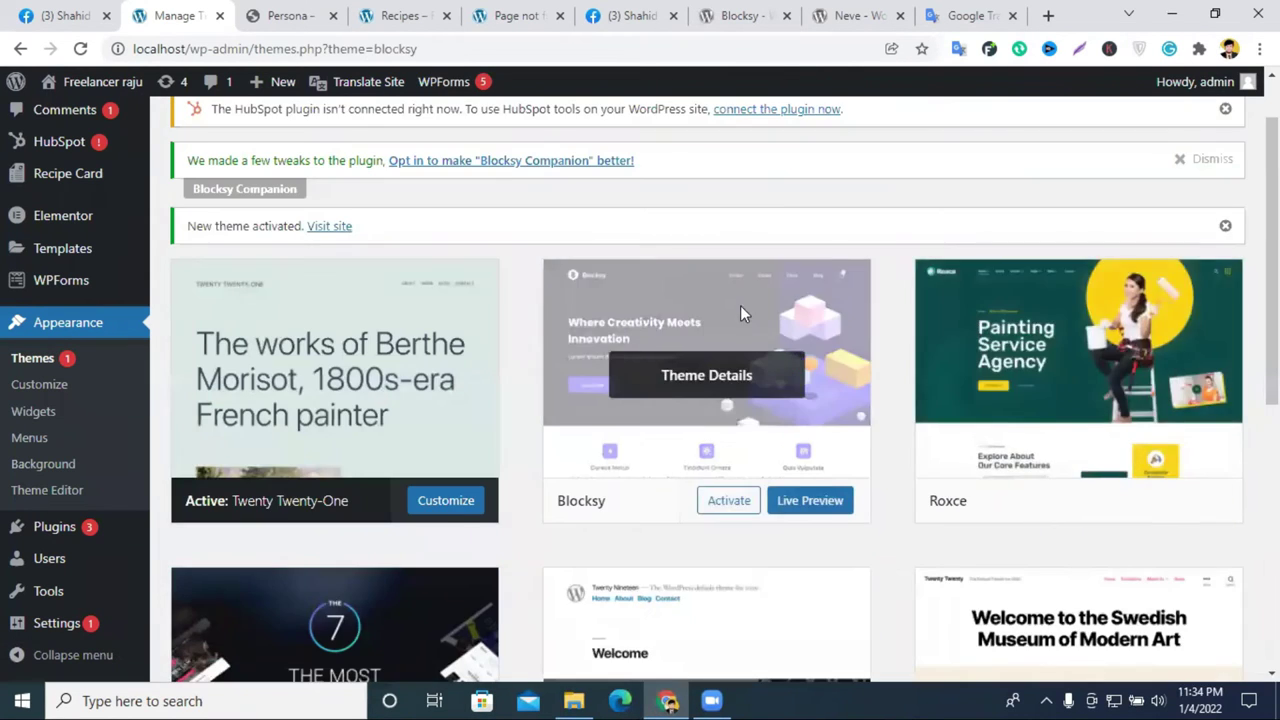
Step: Open the Blocksy theme's details, cancel a first deletion request and copy the theme name from the heading
{"action": "left_click", "coordinate": [740, 305]}
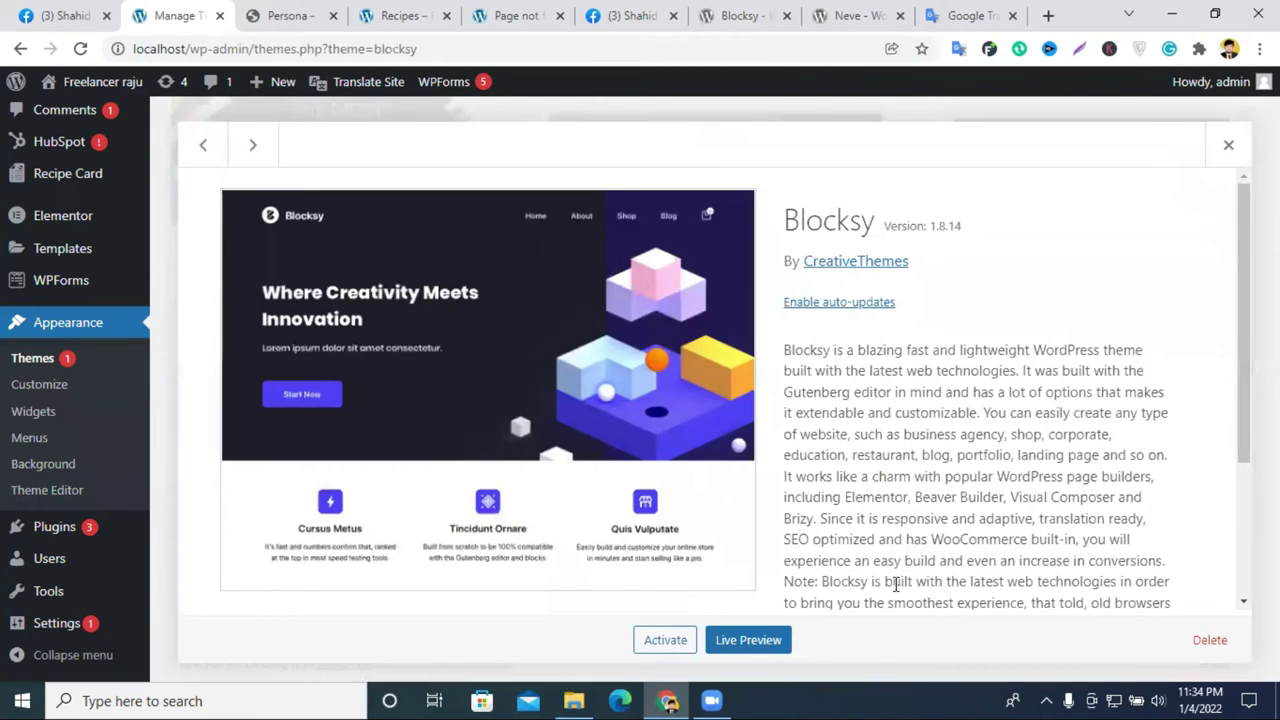
{"action": "left_click", "coordinate": [1210, 640]}
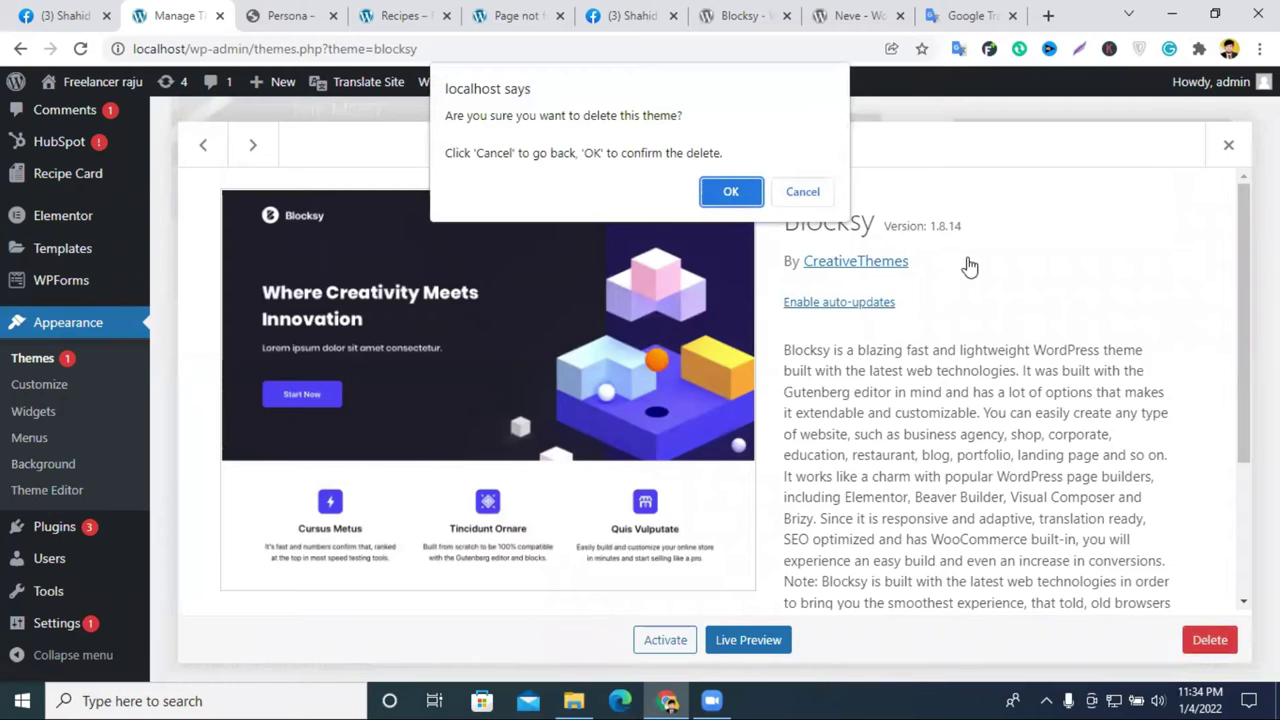
{"action": "left_click", "coordinate": [804, 193]}
{"action": "left_click_drag", "start_coordinate": [785, 220], "coordinate": [874, 219]}
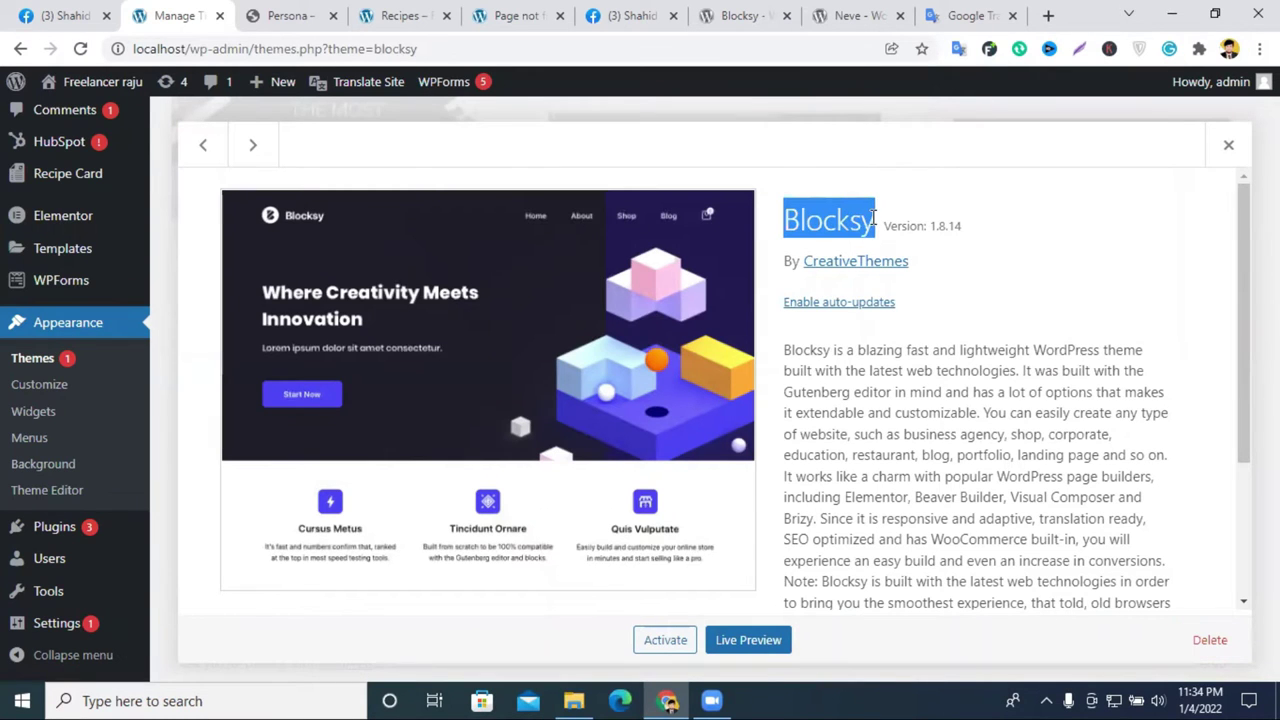
{"action": "right_click", "coordinate": [871, 222]}
{"action": "left_click", "coordinate": [946, 238]}
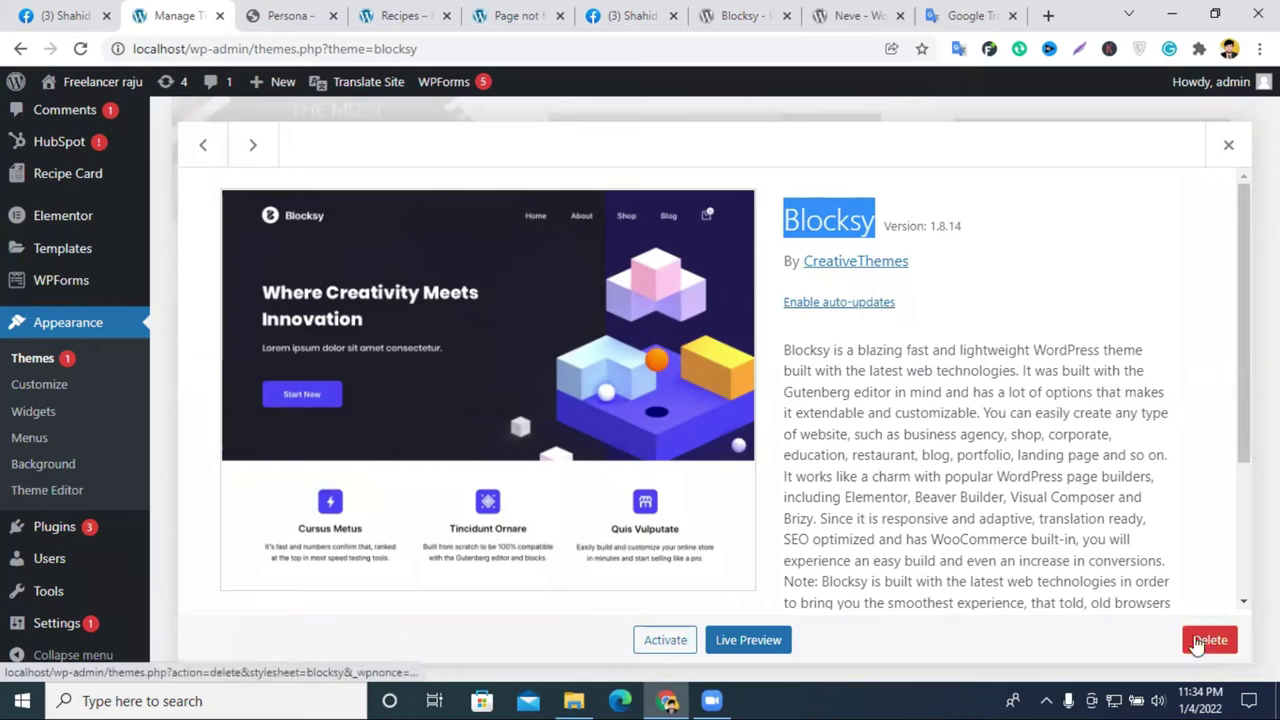
Step: Delete the Blocksy theme and the Roxce theme from the installed themes, confirming each deletion
{"action": "left_click", "coordinate": [1210, 640]}
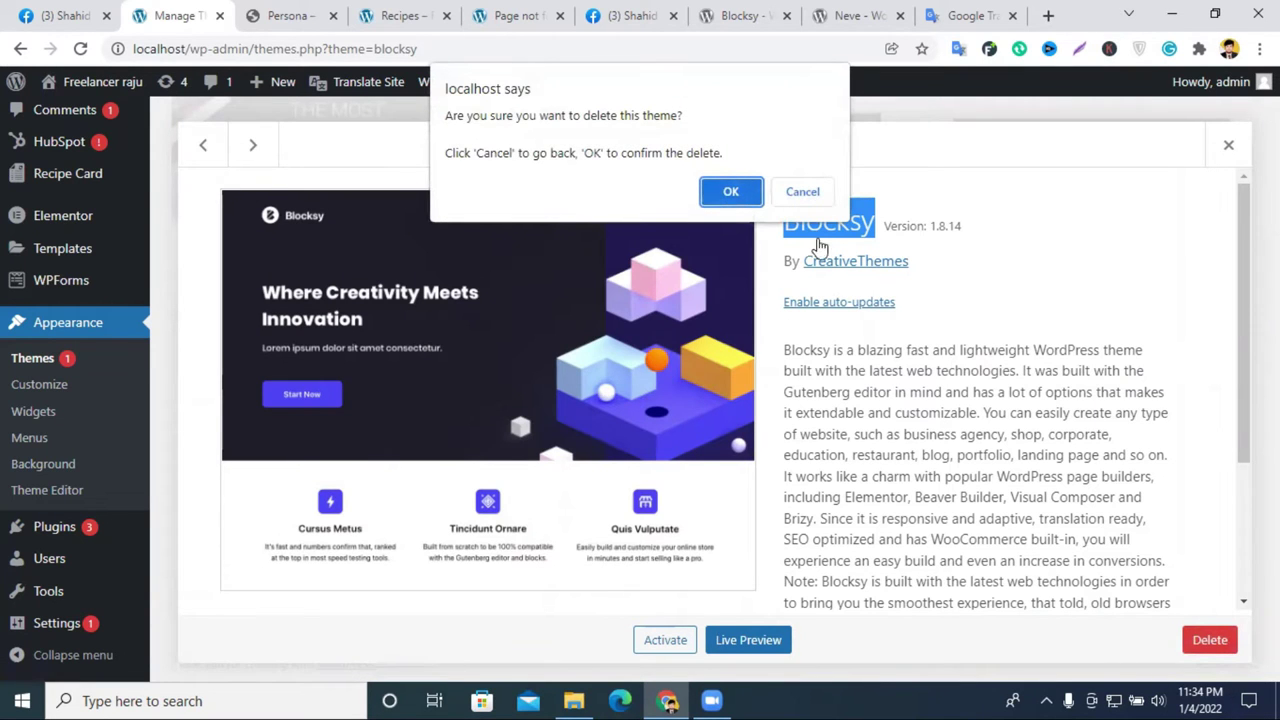
{"action": "left_click", "coordinate": [730, 191]}
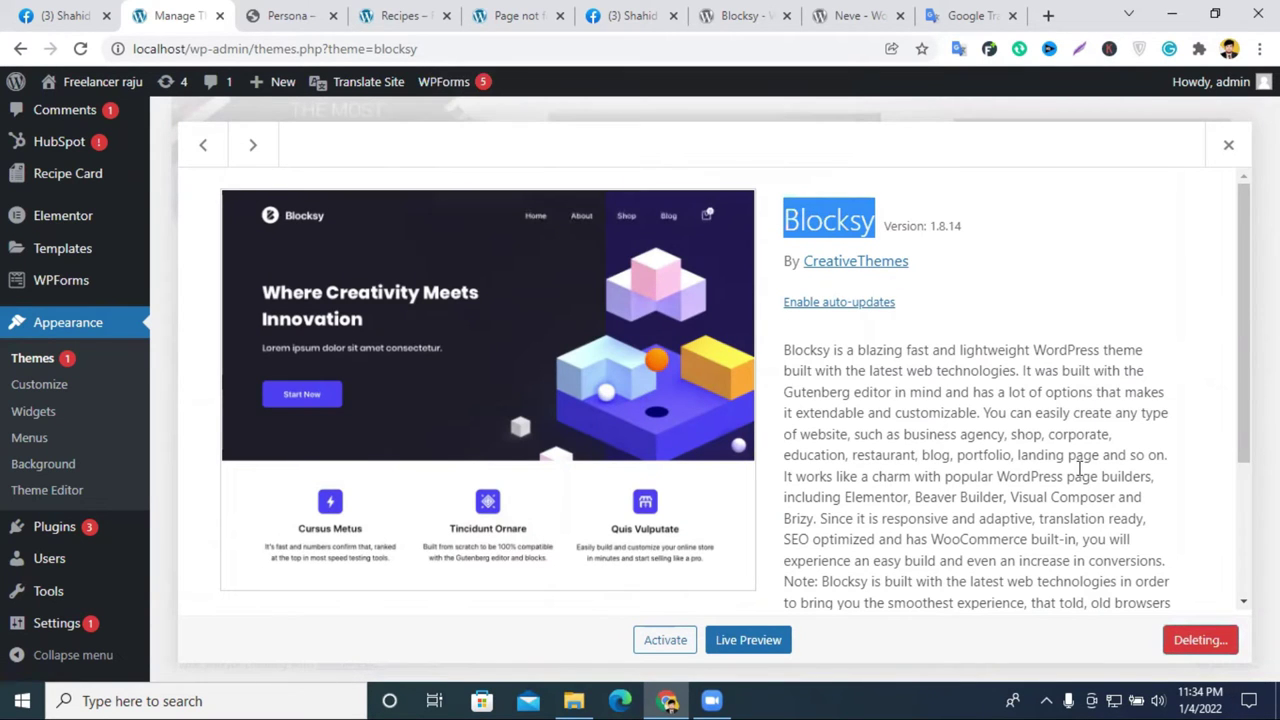
{"action": "scroll", "coordinate": [1079, 470], "scroll_direction": "down", "scroll_amount": 4}
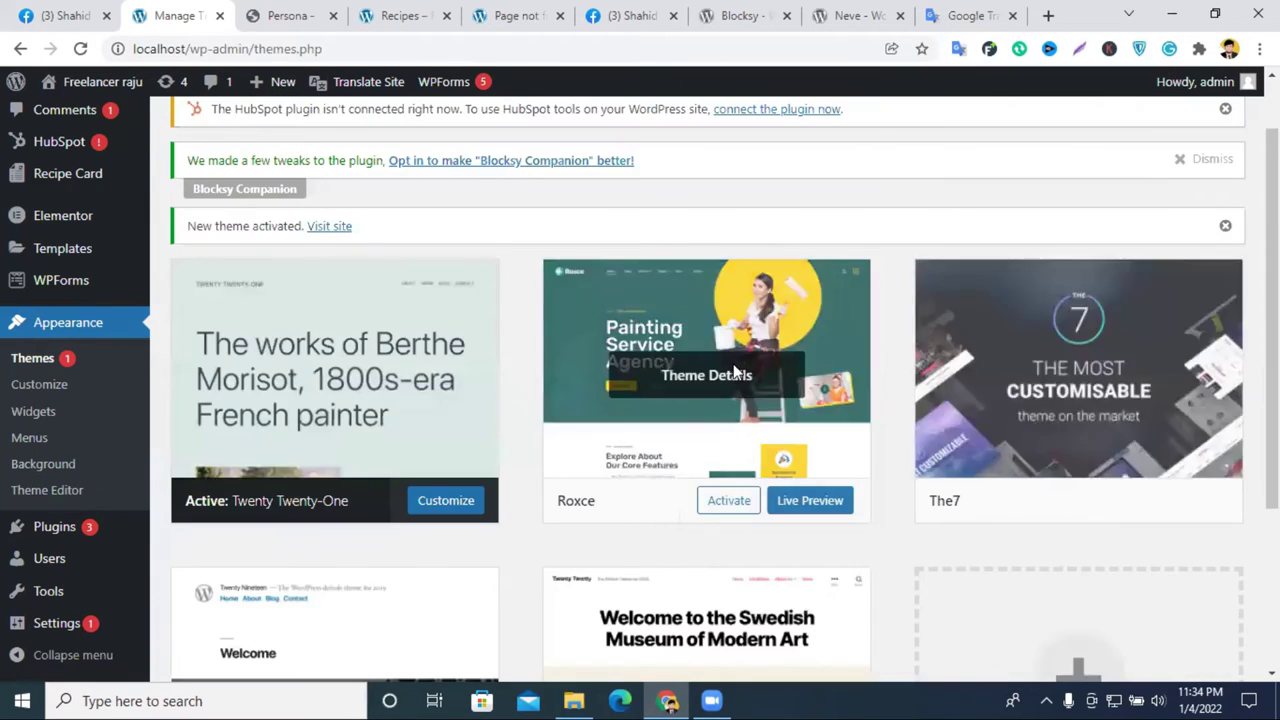
{"action": "left_click", "coordinate": [729, 371]}
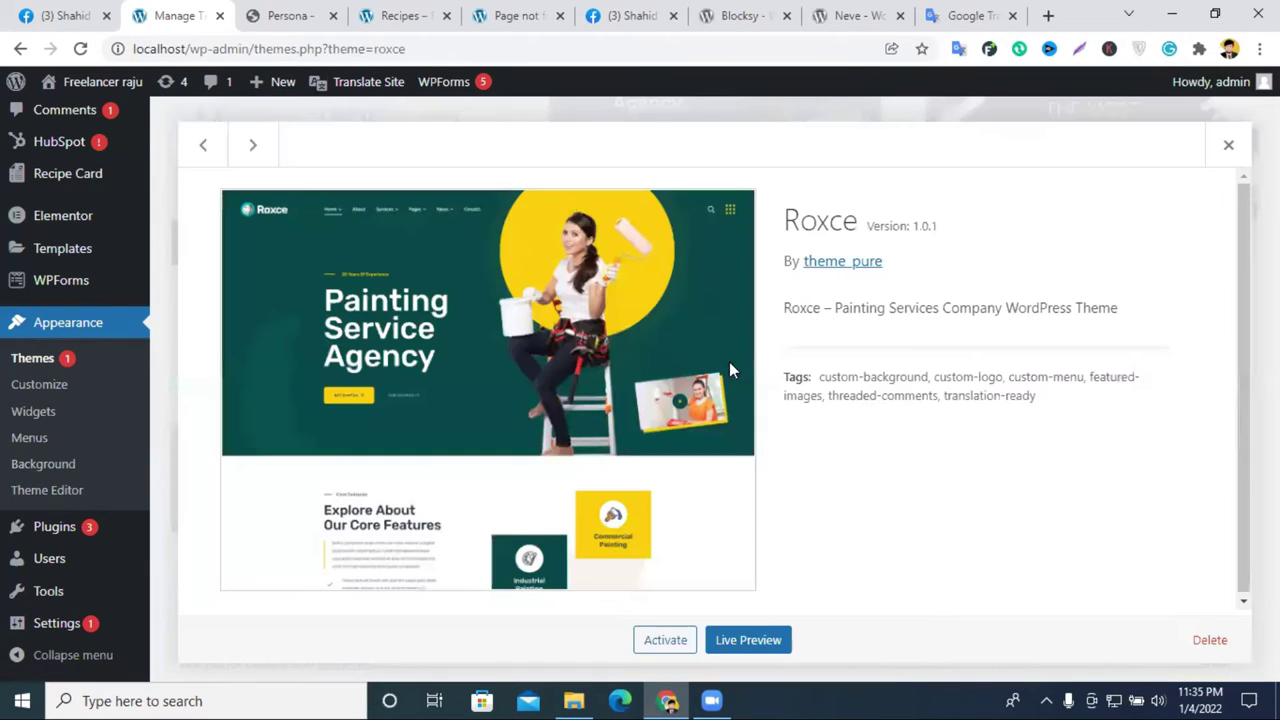
{"action": "left_click", "coordinate": [1209, 641]}
{"action": "left_click", "coordinate": [729, 191]}
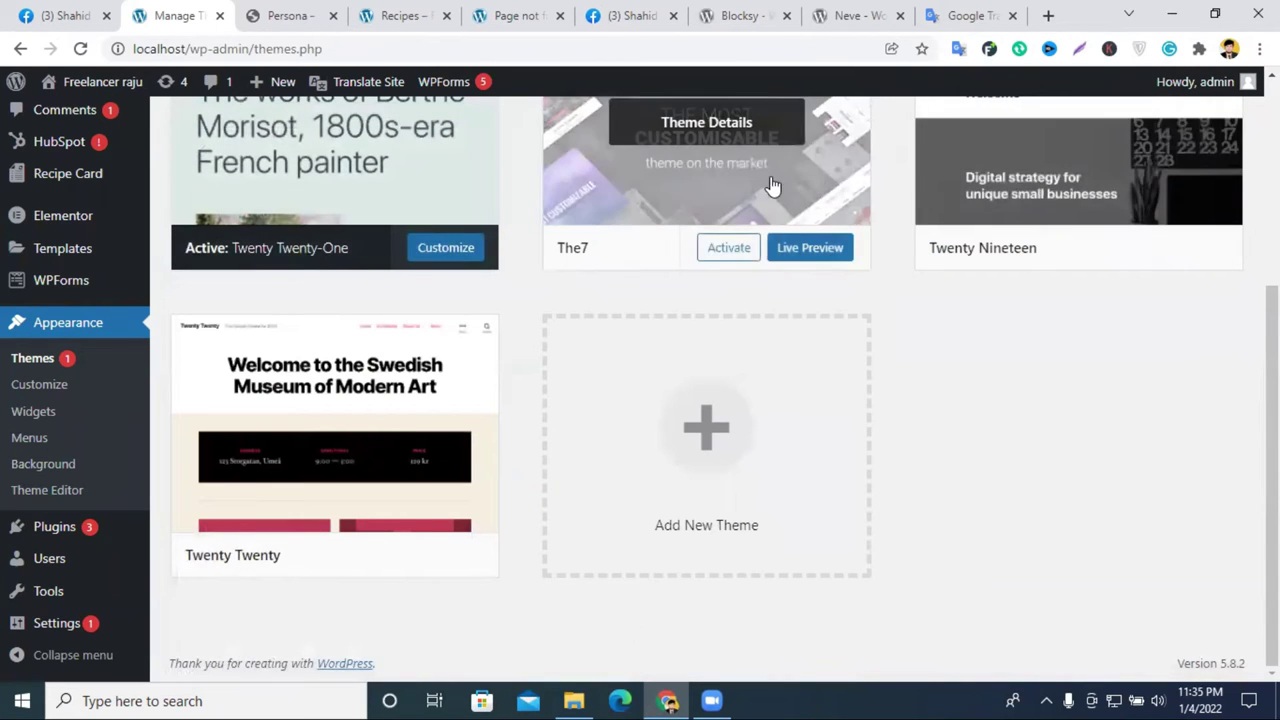
Step: Delete The7 theme, confirm the deletion and stay on the themes page while the deletion is running
{"action": "left_click", "coordinate": [772, 186]}
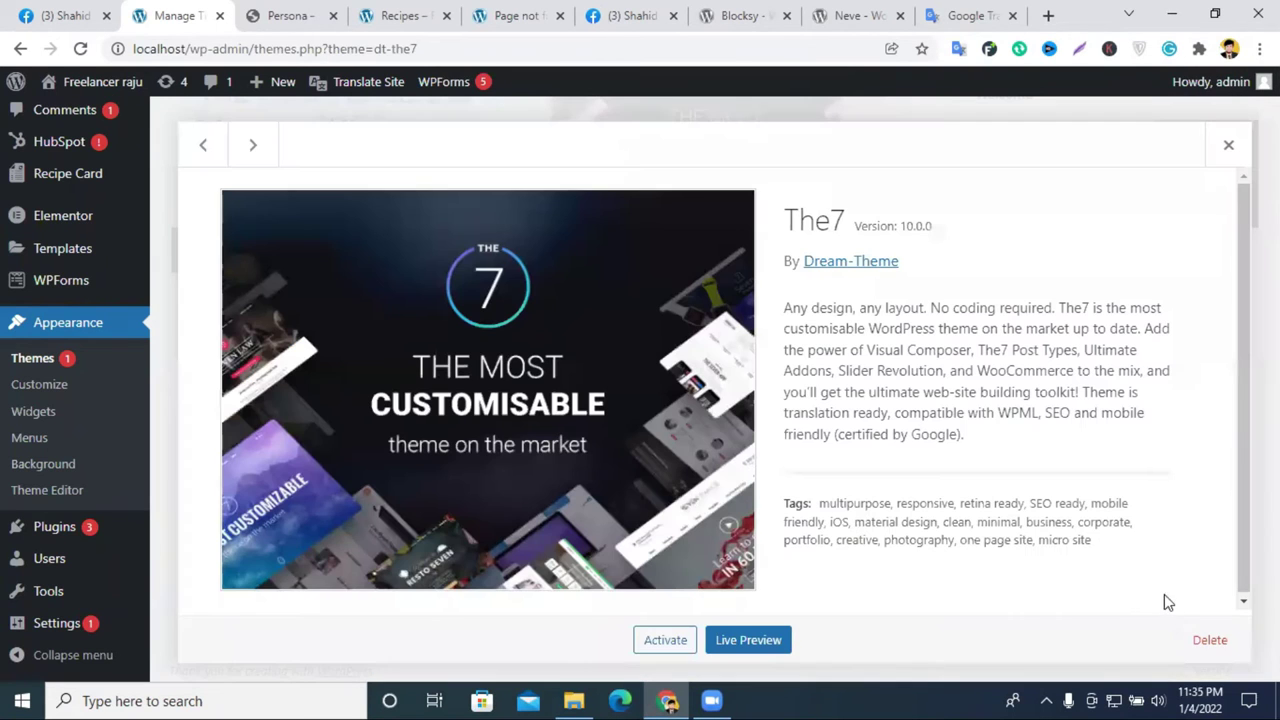
{"action": "left_click", "coordinate": [1210, 639]}
{"action": "left_click", "coordinate": [733, 192]}
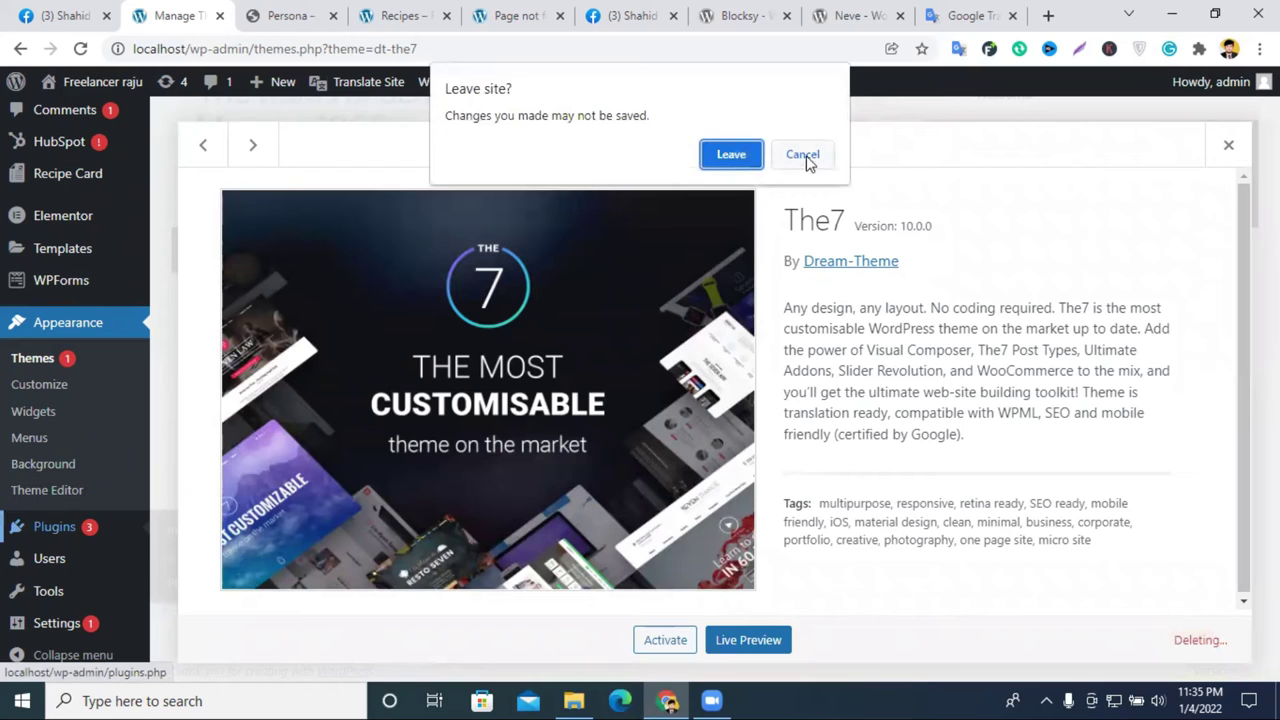
{"action": "left_click", "coordinate": [803, 156]}
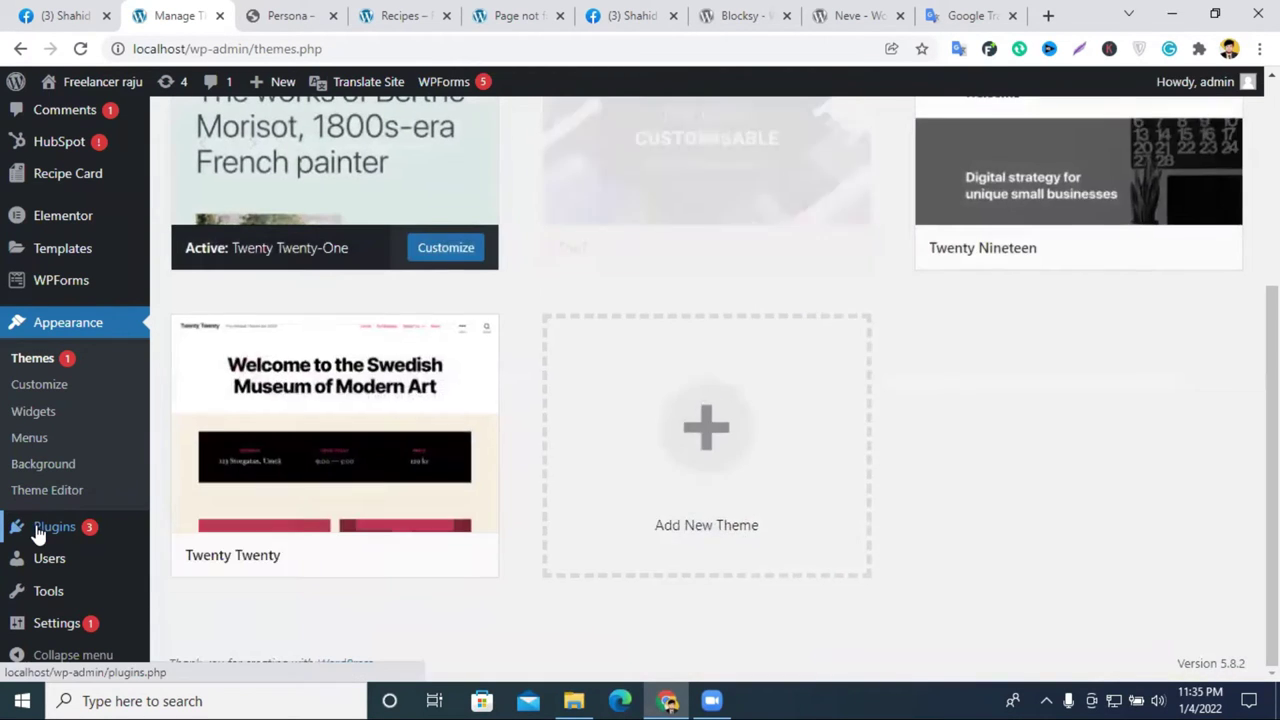
Step: Find the WP Reset plugin in the installed plugins and open its reset tools
{"action": "mouse_move", "coordinate": [40, 531]}
{"action": "left_click", "coordinate": [208, 529]}
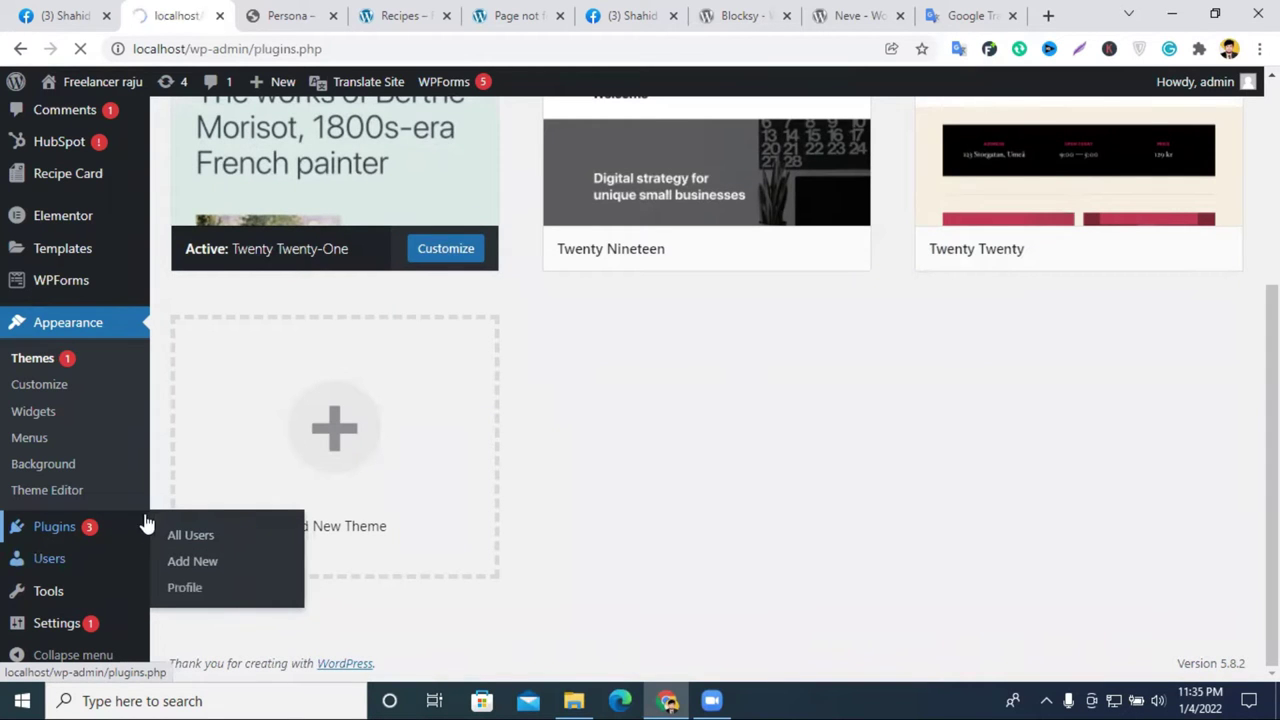
{"action": "scroll", "coordinate": [315, 445], "scroll_direction": "down", "scroll_amount": 20}
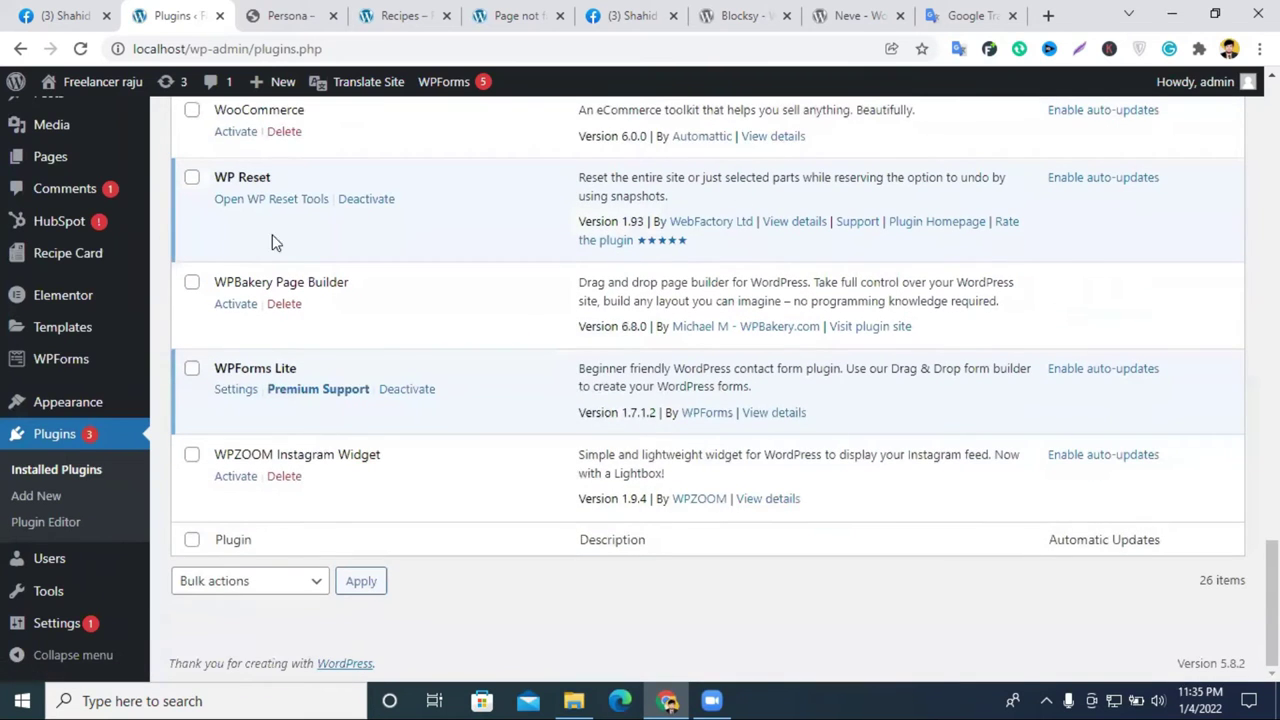
{"action": "left_click", "coordinate": [263, 200]}
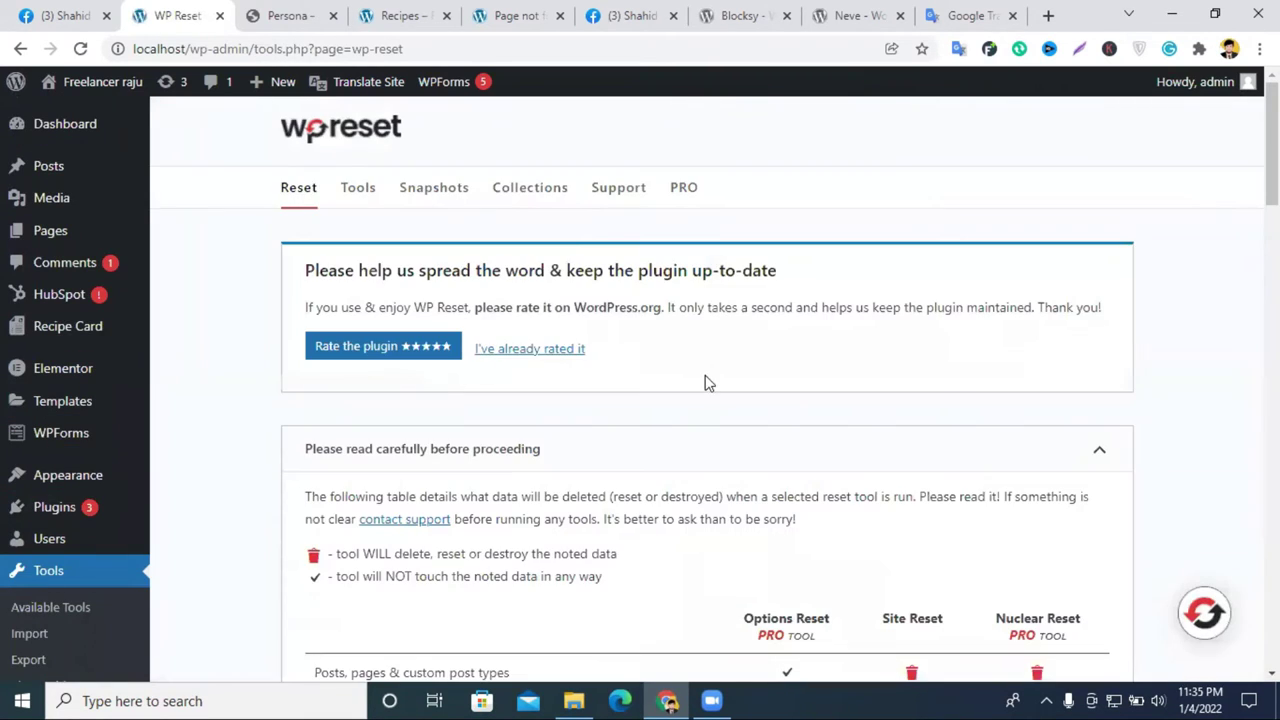
Step: Run Site Reset with only the WP Reset plugin set to be reactivated, confirming with the word "reset"
{"action": "scroll", "coordinate": [706, 380], "scroll_direction": "down", "scroll_amount": 15}
{"action": "scroll", "coordinate": [453, 430], "scroll_direction": "down", "scroll_amount": 5}
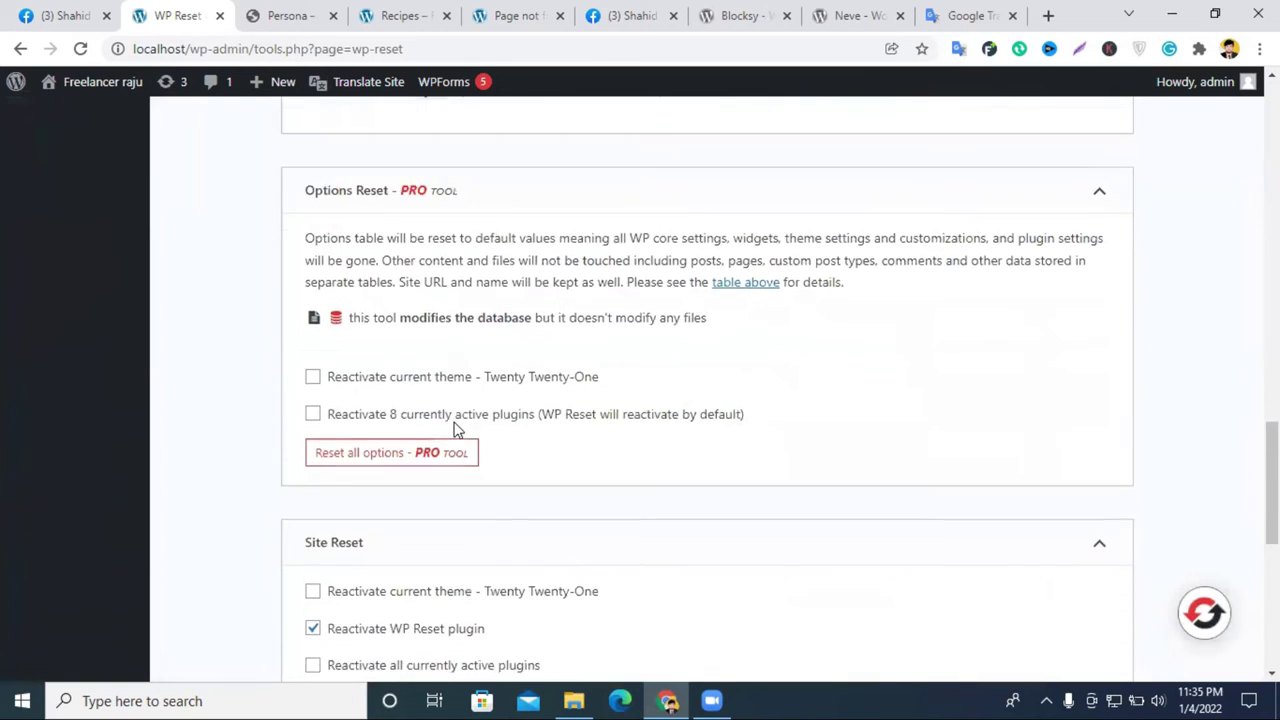
{"action": "left_click", "coordinate": [378, 503]}
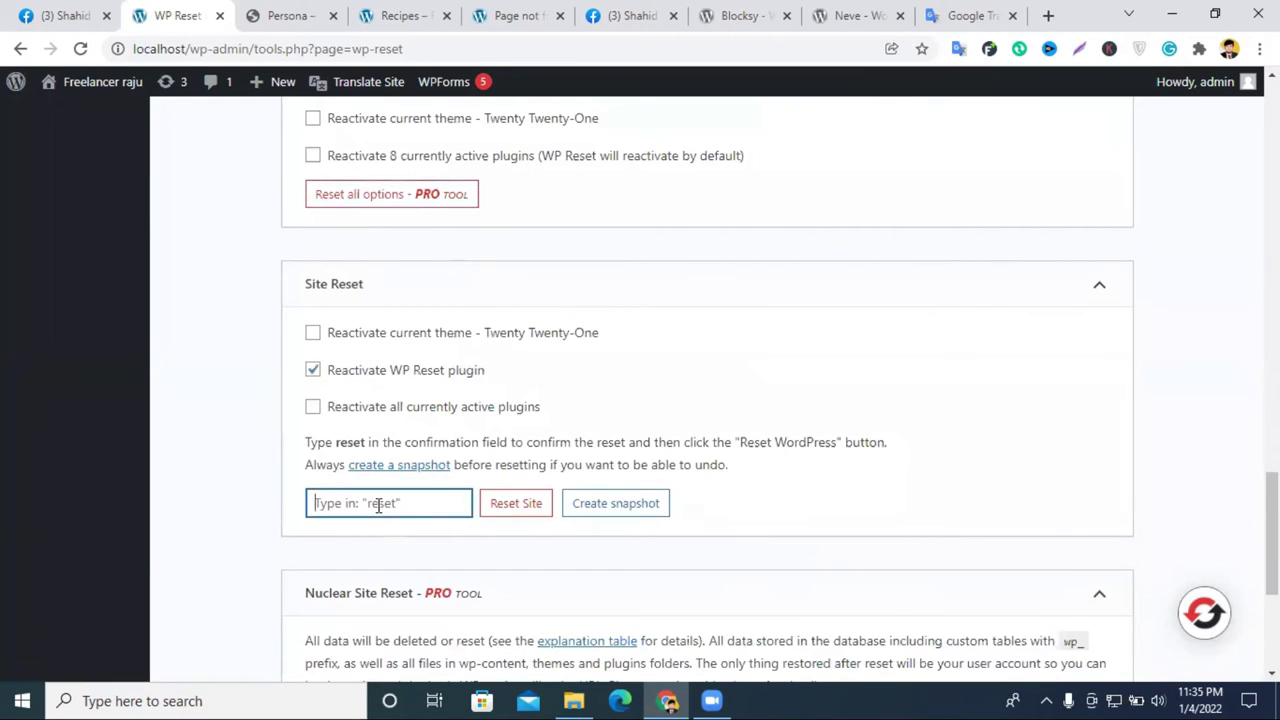
{"action": "type", "text": "reset"}
{"action": "left_click", "coordinate": [528, 507]}
{"action": "left_click", "coordinate": [582, 517]}
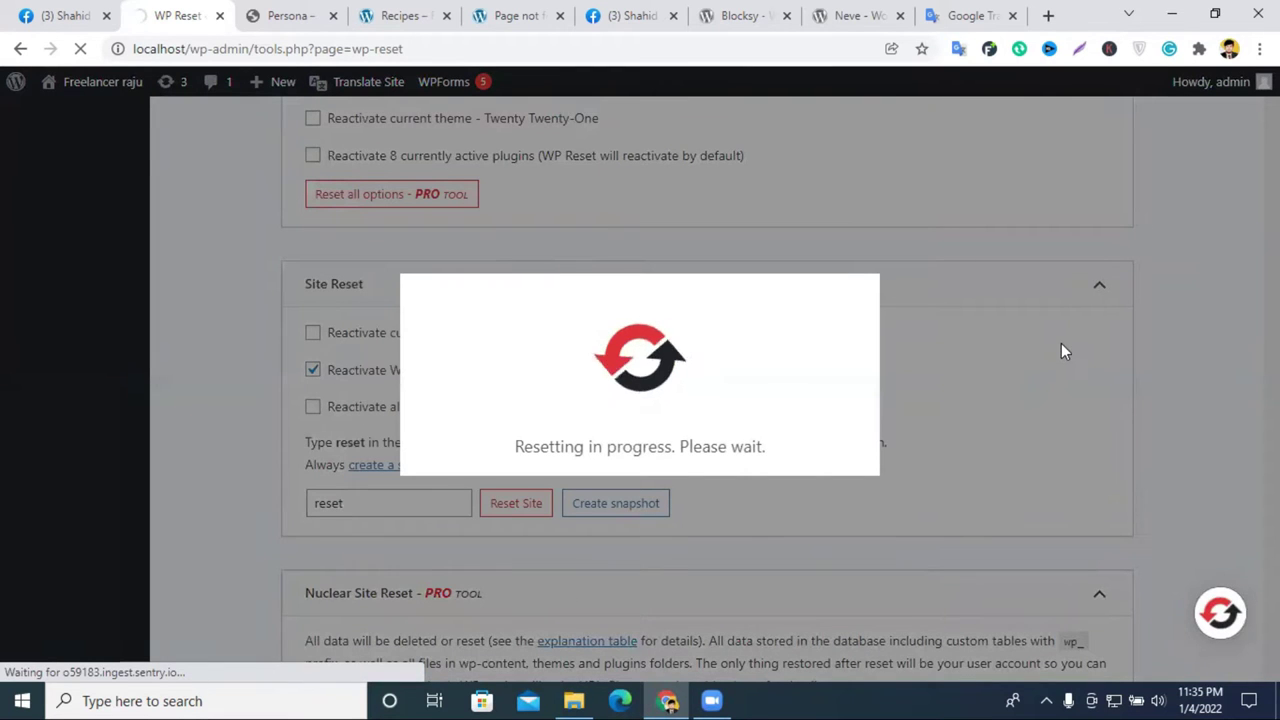
Step: Close the browser tabs with the Persona demo and the local site's "Page not found" page
{"action": "left_click", "coordinate": [318, 12]}
{"action": "scroll", "coordinate": [186, 86], "scroll_direction": "up", "scroll_amount": 1}
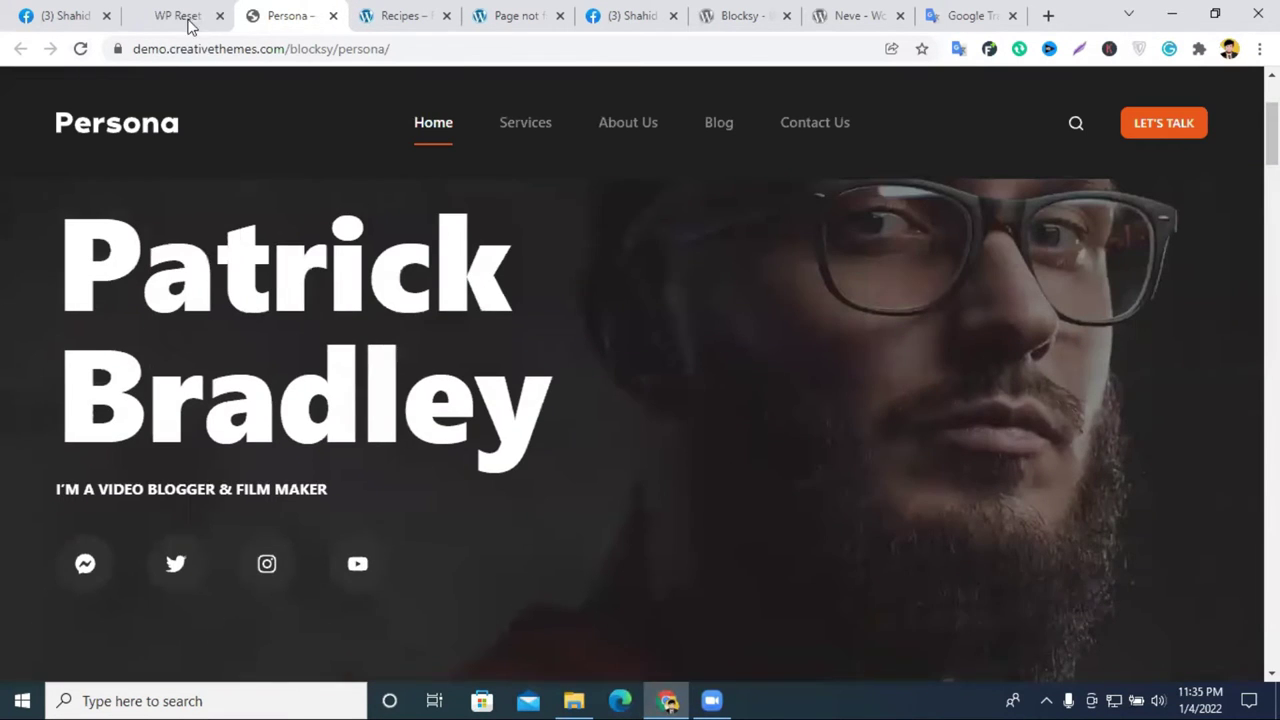
{"action": "left_click", "coordinate": [334, 16]}
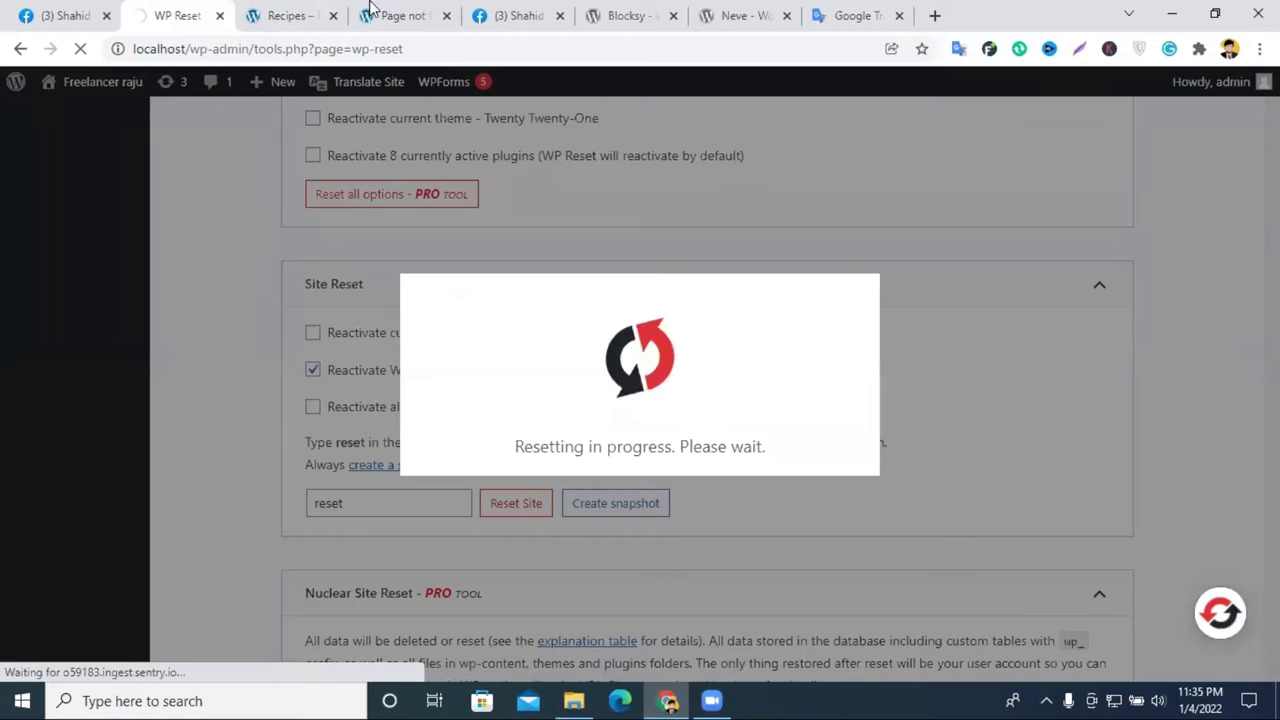
{"action": "left_click", "coordinate": [324, 10]}
{"action": "left_click", "coordinate": [494, 16]}
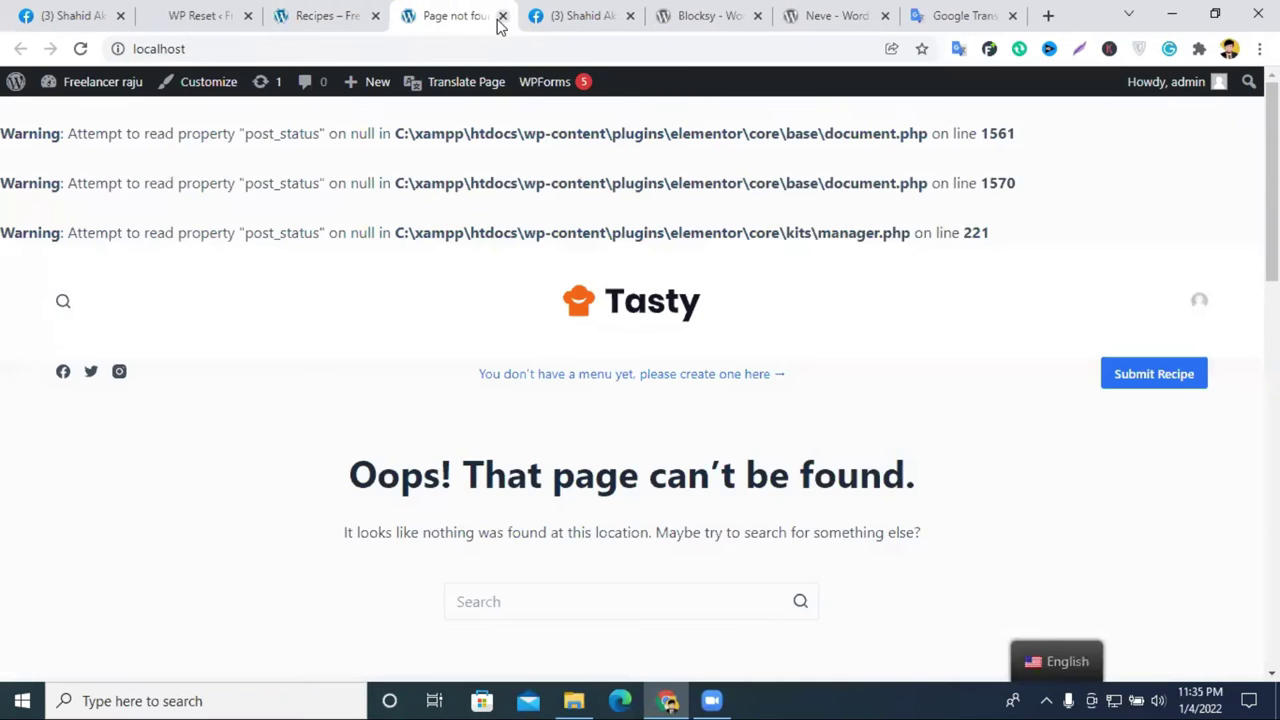
{"action": "left_click", "coordinate": [502, 16]}
Step: Reload the local site's Recipes page to check its content after the reset
{"action": "left_click", "coordinate": [340, 17]}
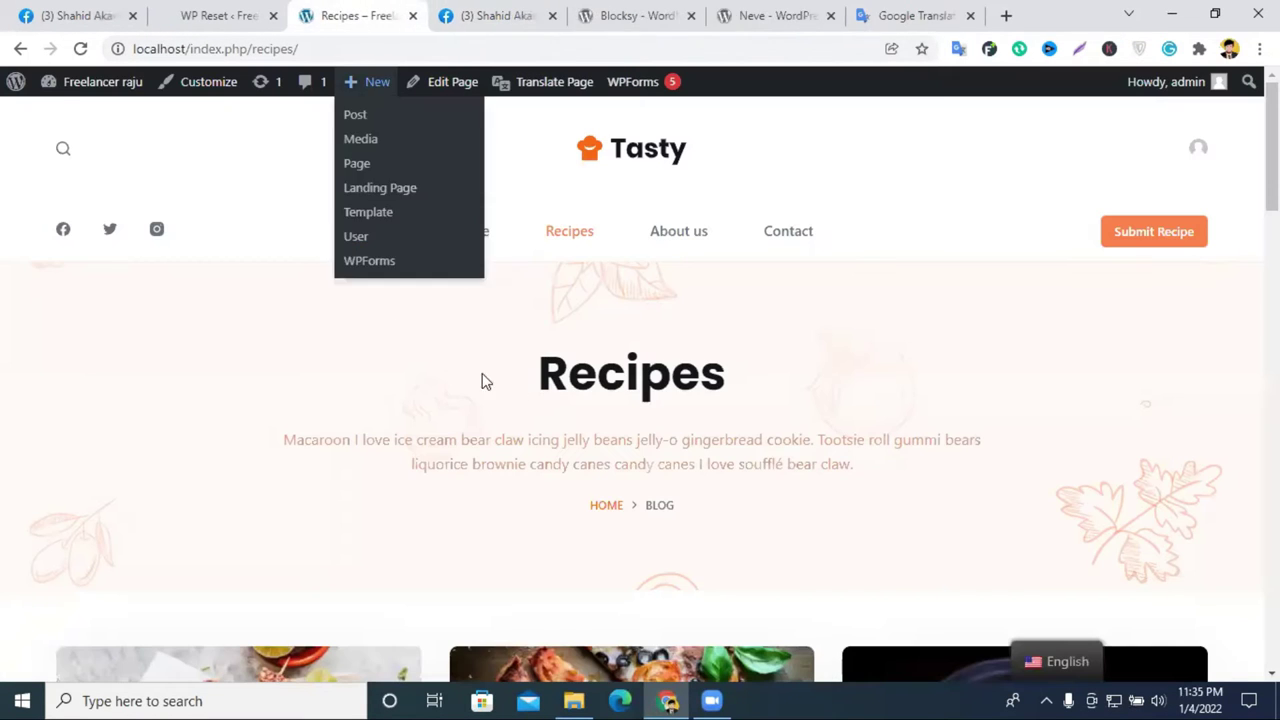
{"action": "left_click", "coordinate": [77, 49]}
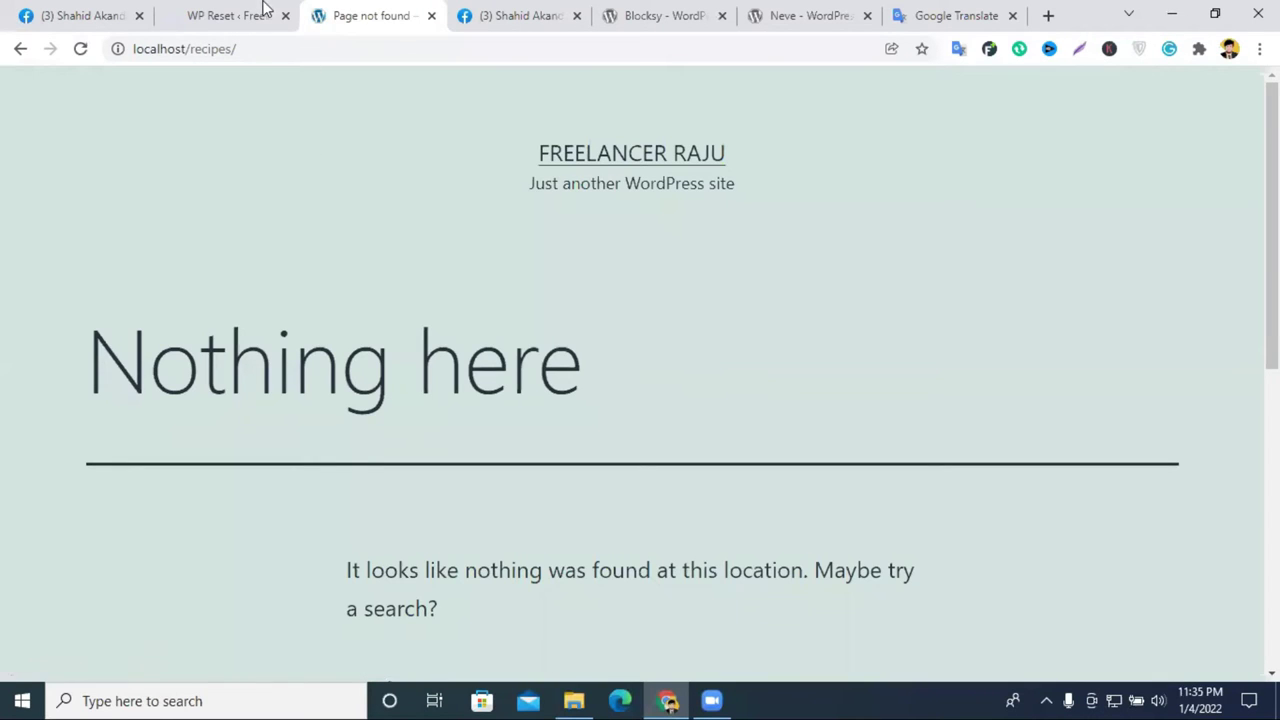
Step: Return to the reset site's dashboard and check which themes are still installed
{"action": "left_click", "coordinate": [263, 14]}
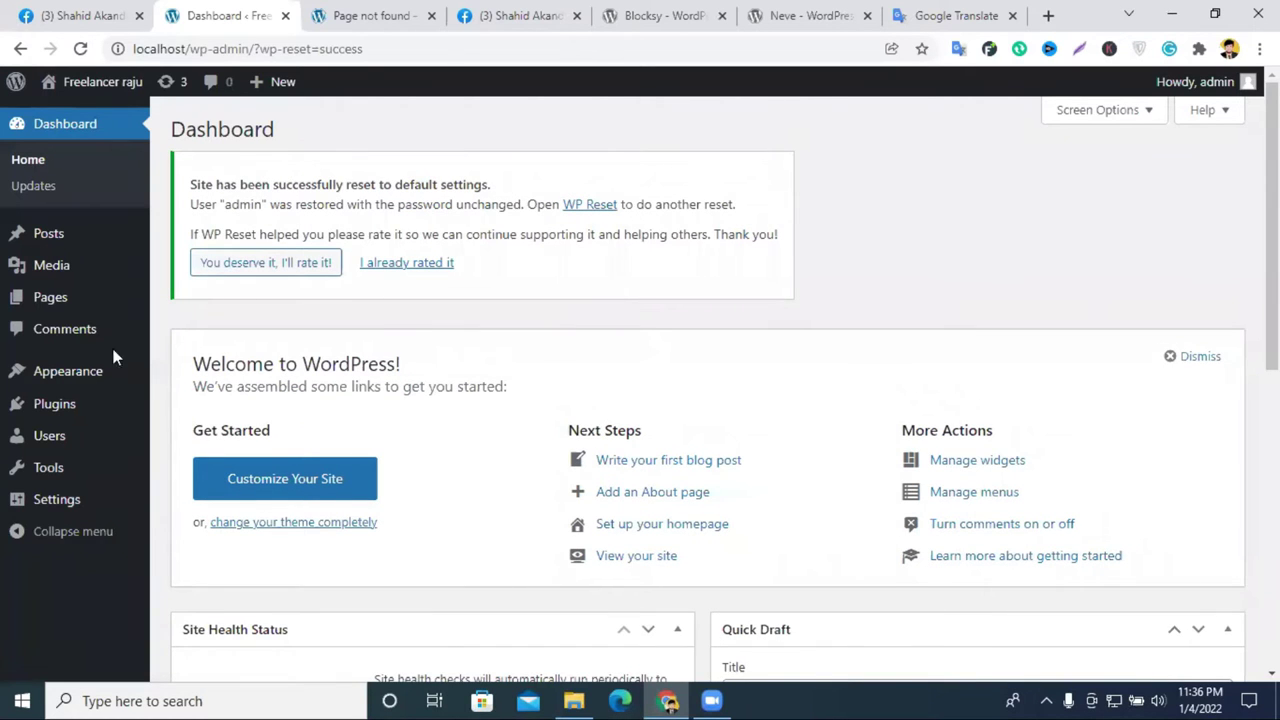
{"action": "left_click", "coordinate": [70, 376]}
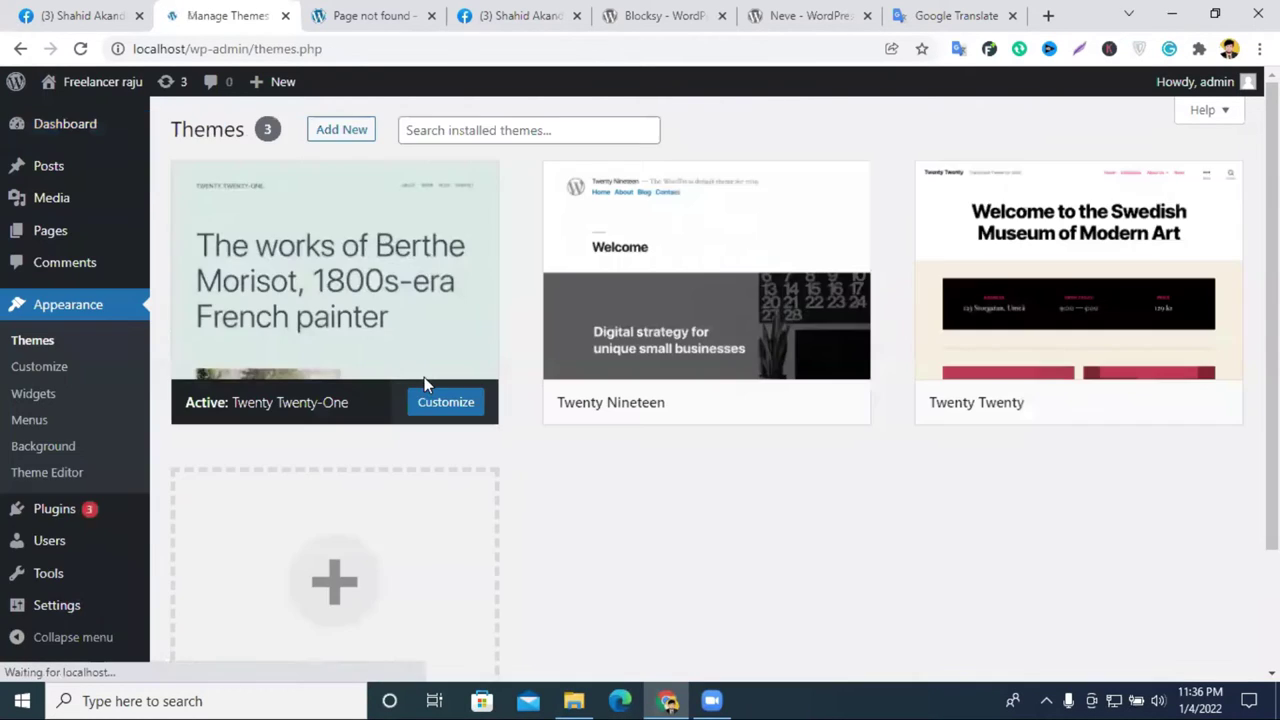
{"action": "scroll", "coordinate": [250, 400], "scroll_direction": "down", "scroll_amount": 2}
Step: Select all installed plugins, apply the Delete bulk action and confirm the deletion
{"action": "left_click", "coordinate": [40, 509]}
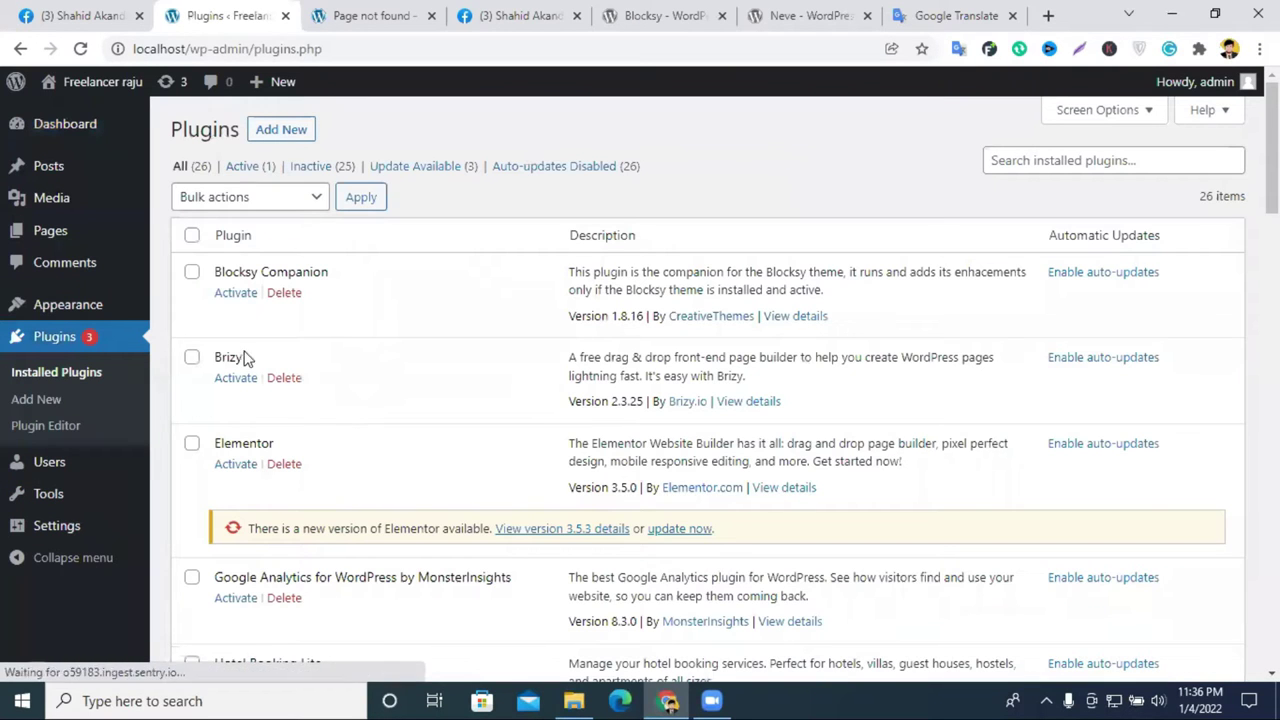
{"action": "left_click", "coordinate": [192, 237]}
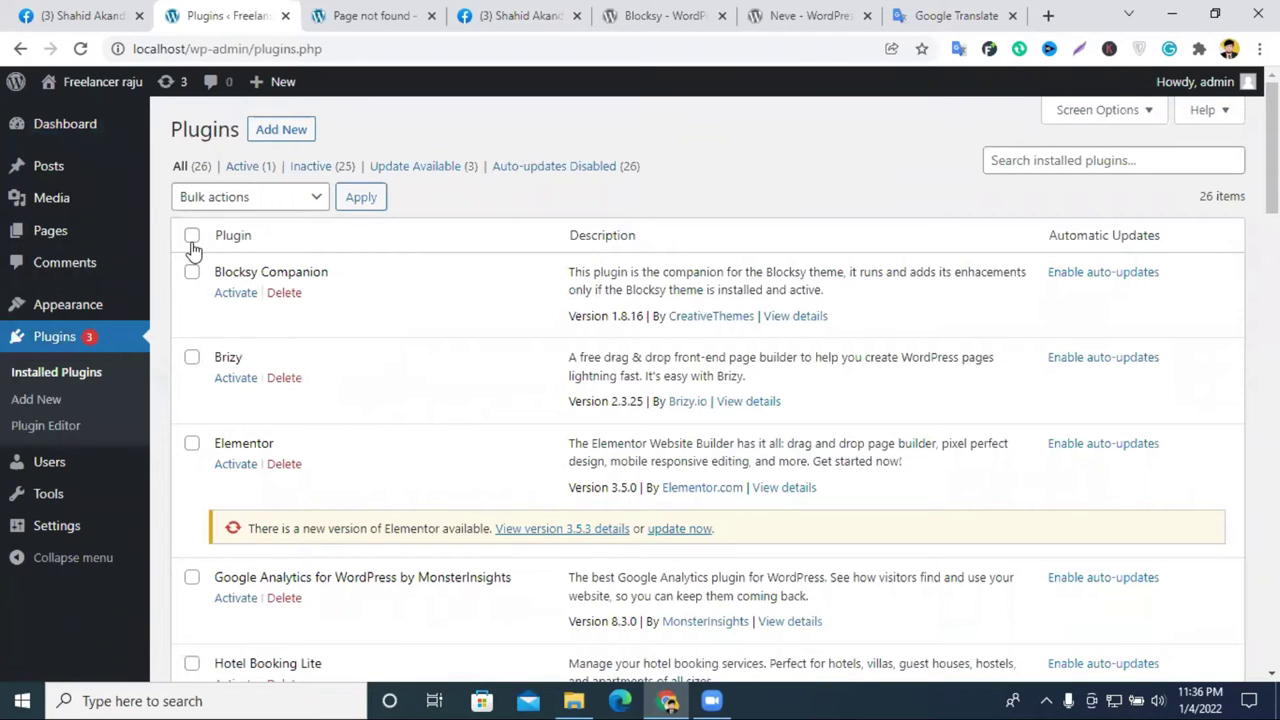
{"action": "left_click", "coordinate": [241, 197]}
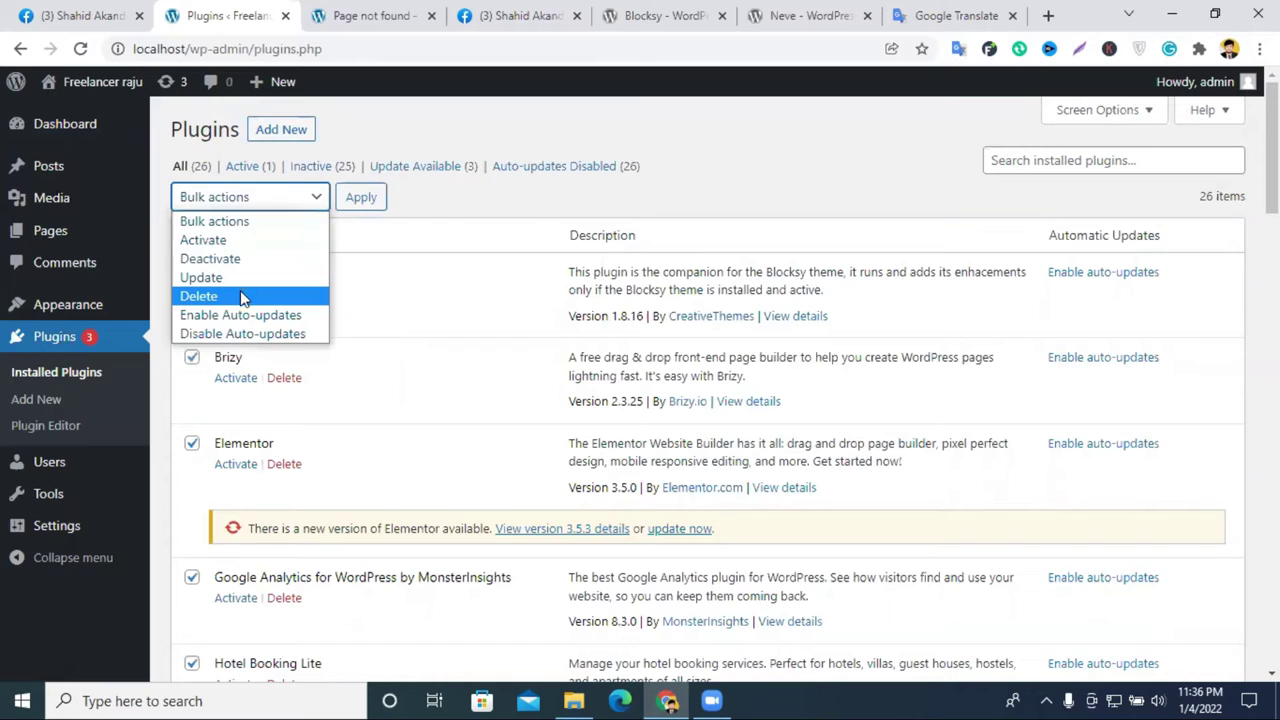
{"action": "left_click", "coordinate": [240, 296]}
{"action": "left_click", "coordinate": [355, 200]}
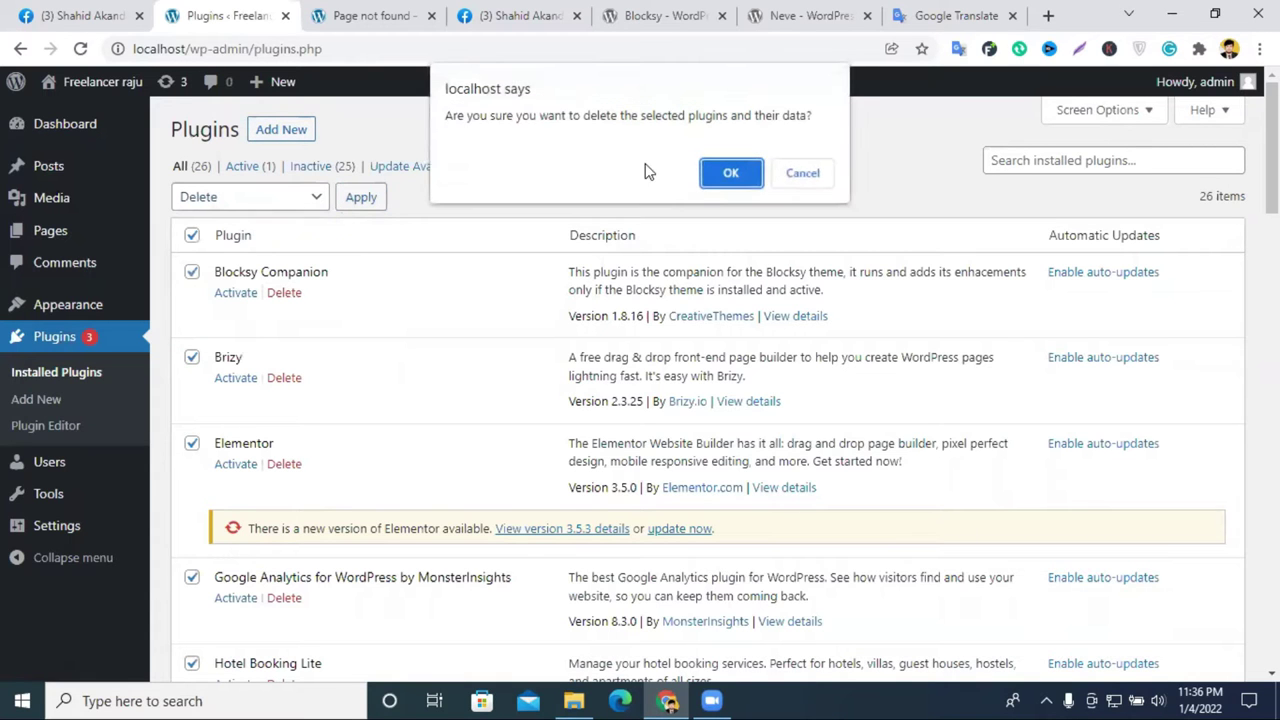
{"action": "left_click", "coordinate": [712, 188]}
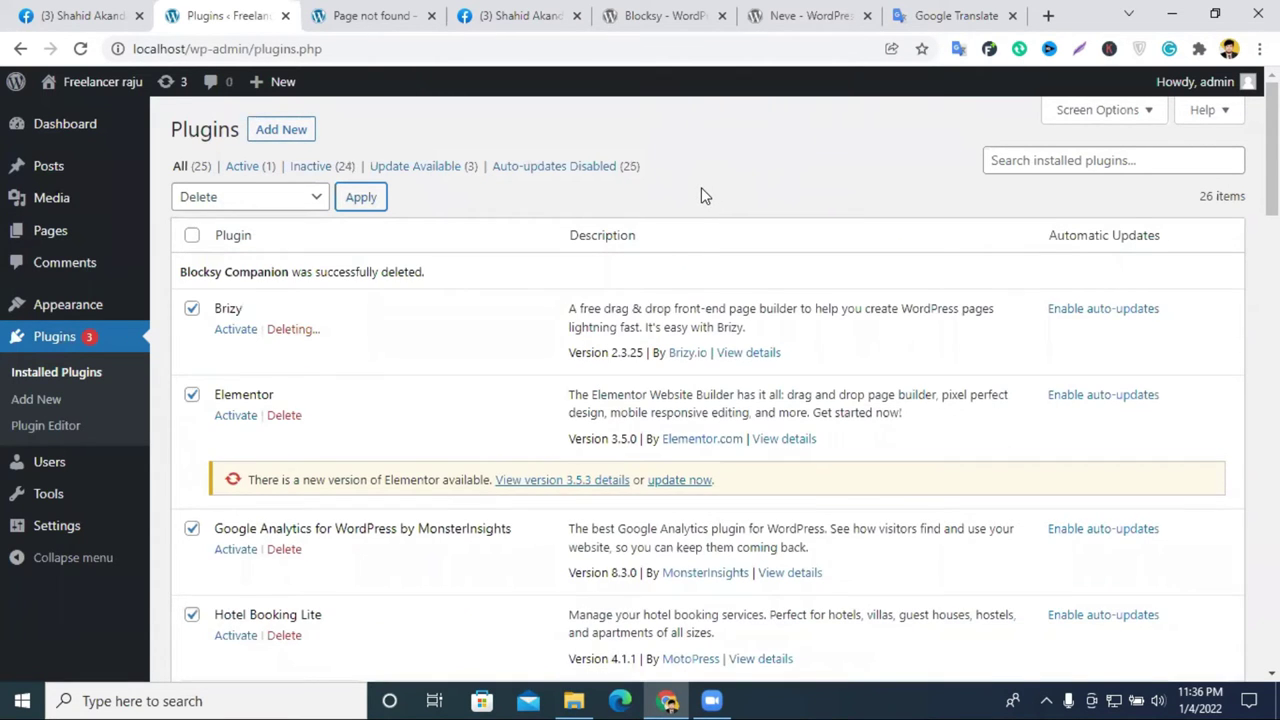
Step: Examine the plugin list to follow the bulk deletion through to the last plugin
{"action": "scroll", "coordinate": [701, 187], "scroll_direction": "down", "scroll_amount": 4}
{"action": "scroll", "coordinate": [697, 203], "scroll_direction": "up", "scroll_amount": 4}
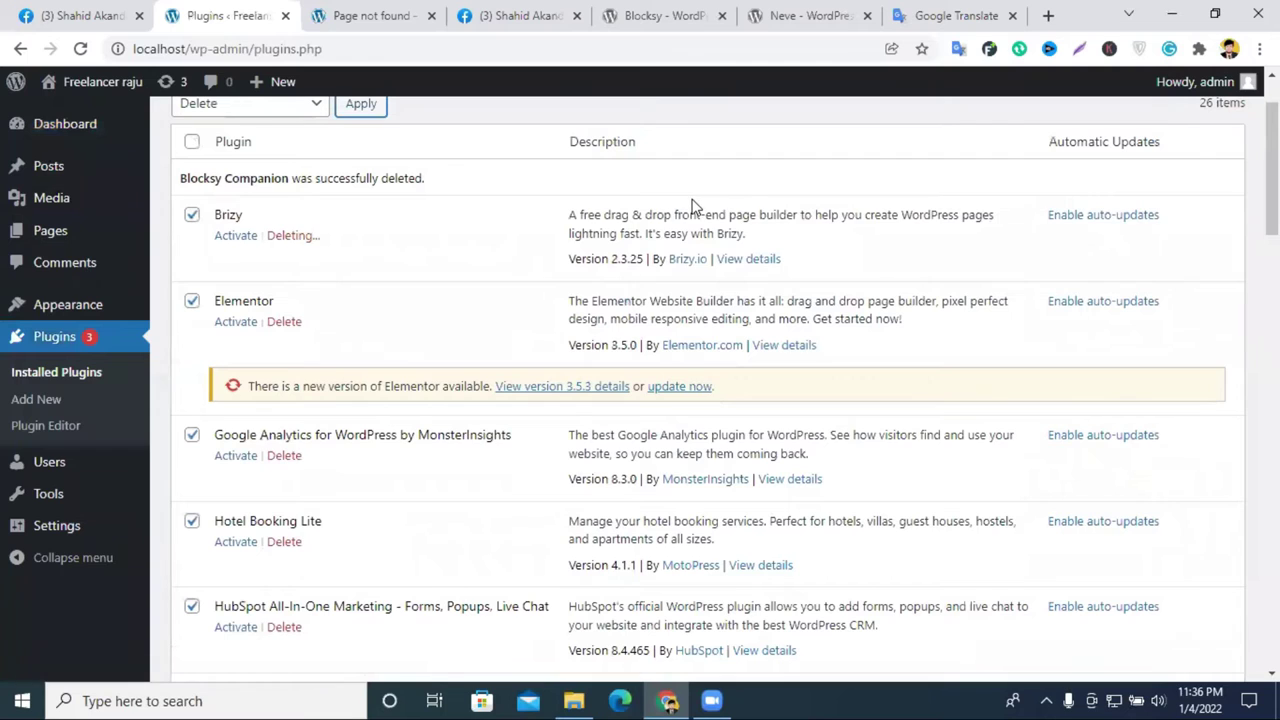
{"action": "scroll", "coordinate": [697, 207], "scroll_direction": "down", "scroll_amount": 15}
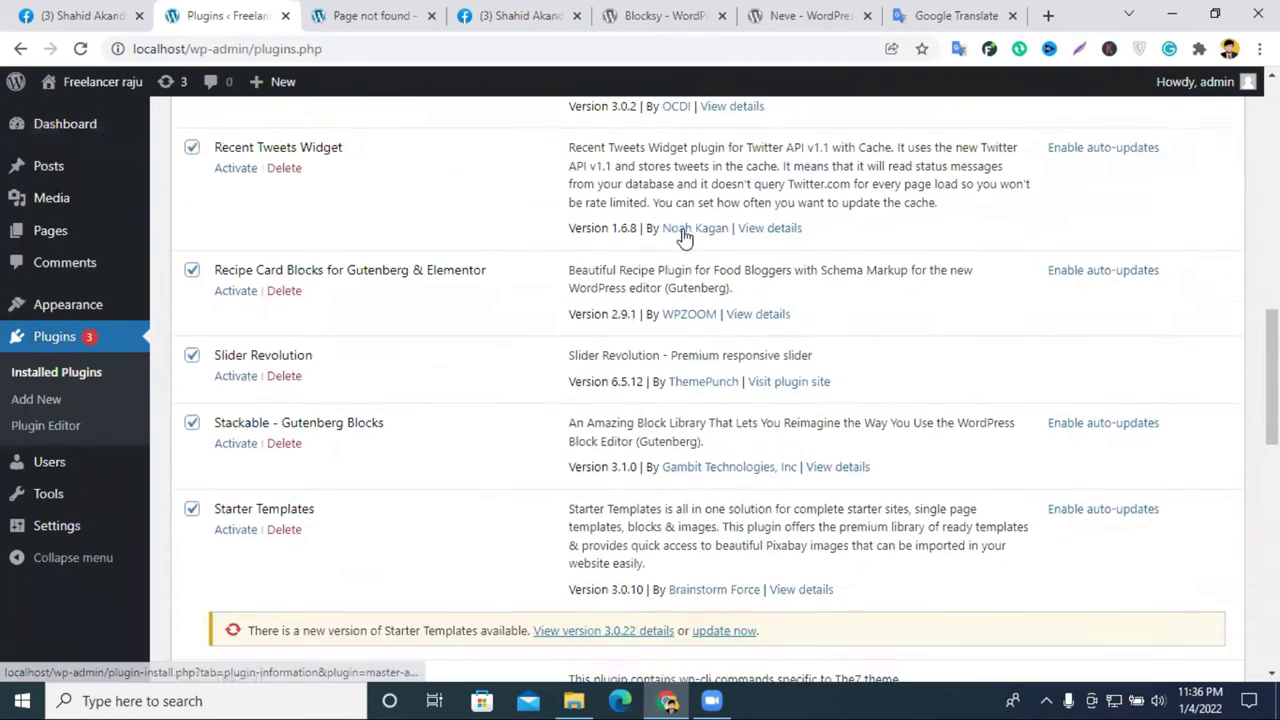
{"action": "scroll", "coordinate": [684, 228], "scroll_direction": "down", "scroll_amount": 3}
{"action": "scroll", "coordinate": [680, 234], "scroll_direction": "up", "scroll_amount": 20}
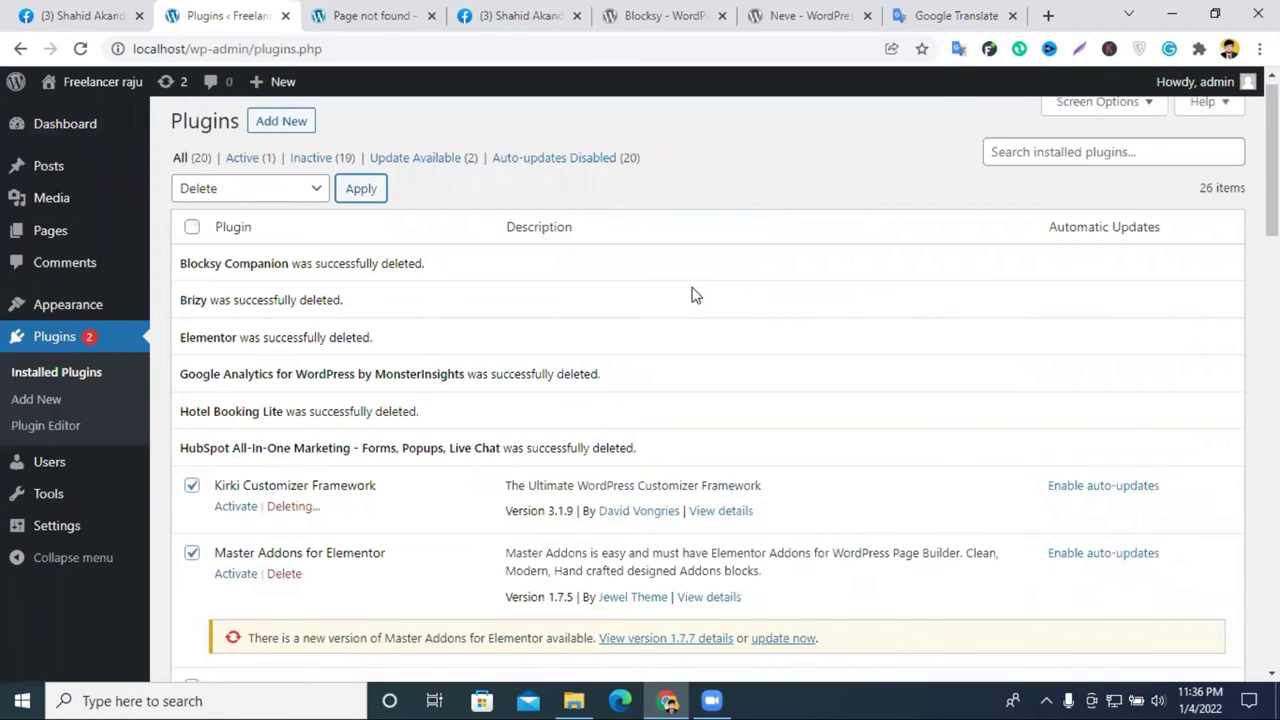
{"action": "scroll", "coordinate": [695, 297], "scroll_direction": "down", "scroll_amount": 3}
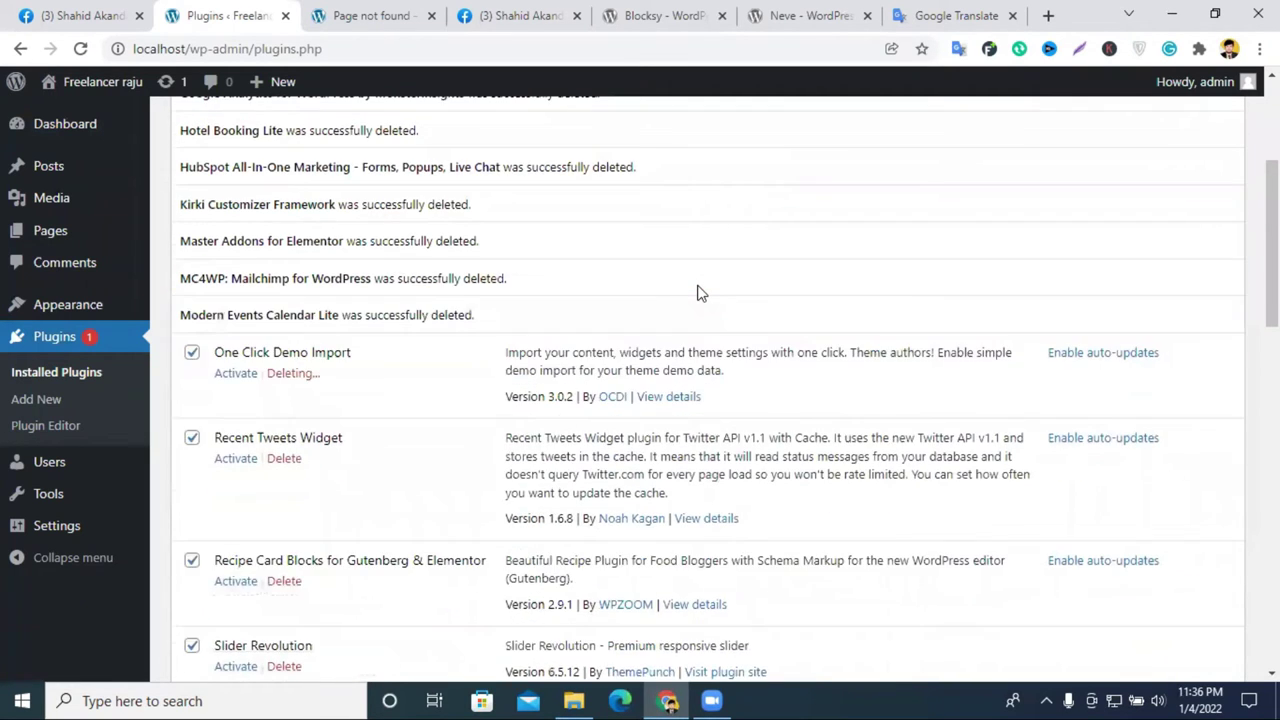
{"action": "scroll", "coordinate": [698, 290], "scroll_direction": "down", "scroll_amount": 4}
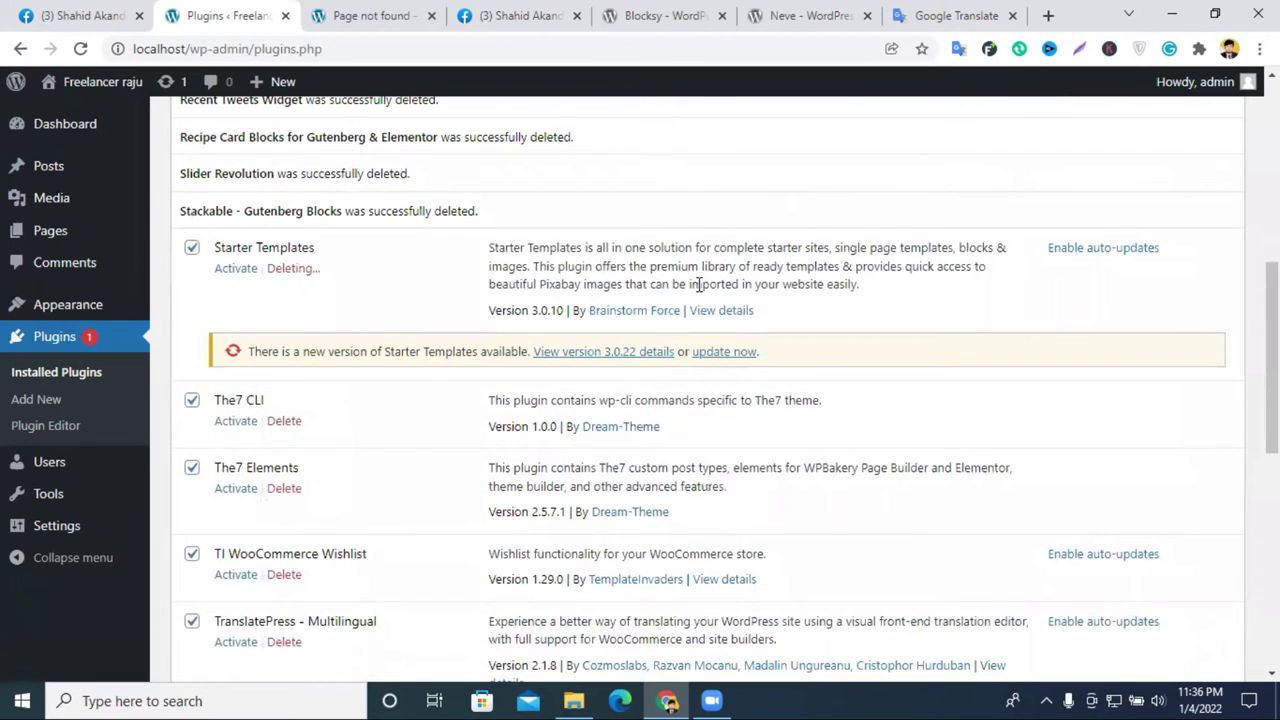
{"action": "scroll", "coordinate": [698, 288], "scroll_direction": "down", "scroll_amount": 4}
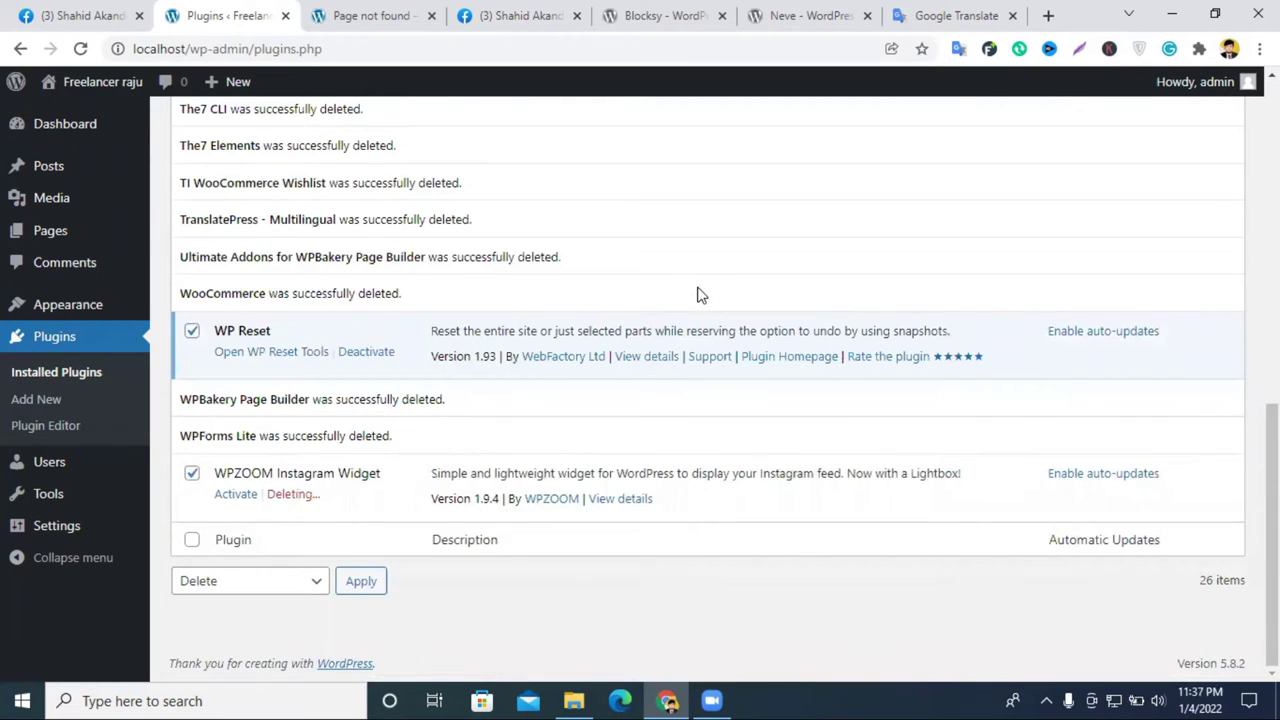
{"action": "scroll", "coordinate": [700, 294], "scroll_direction": "up", "scroll_amount": 5}
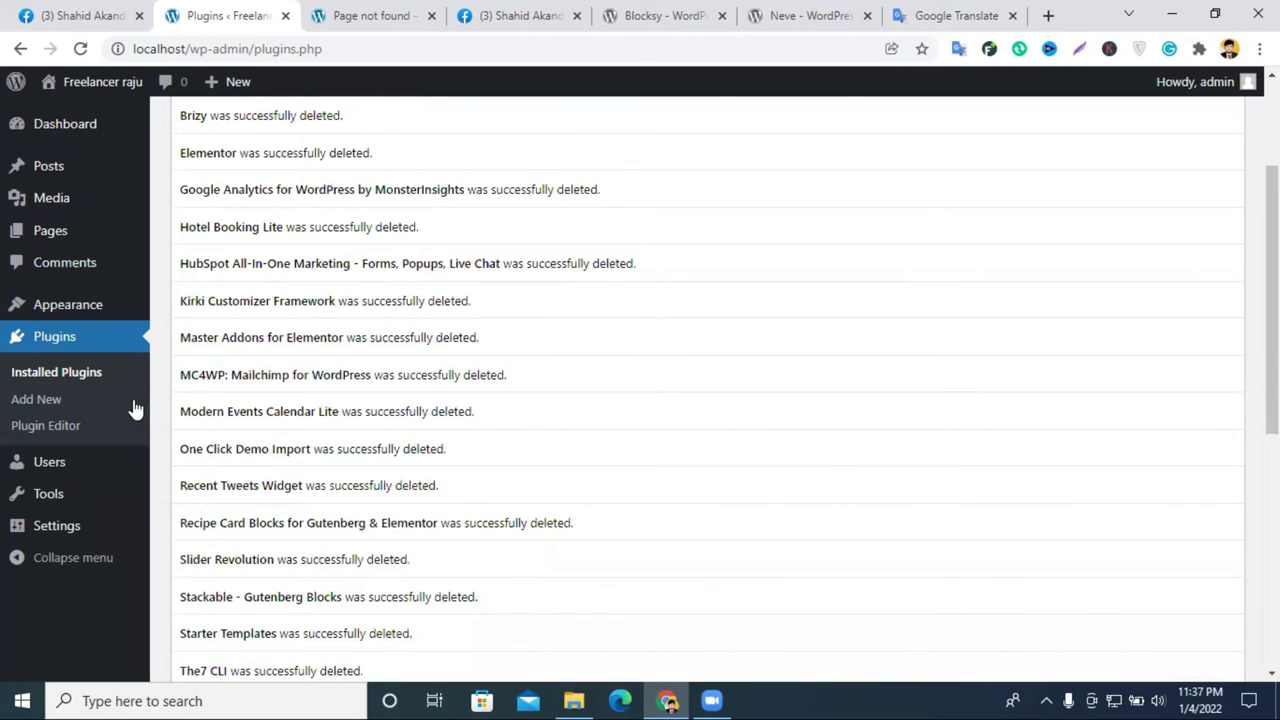
{"action": "scroll", "coordinate": [135, 408], "scroll_direction": "up", "scroll_amount": 3}
Step: Open the page for adding new themes on the local site and search it for Blocksy
{"action": "left_click", "coordinate": [30, 304]}
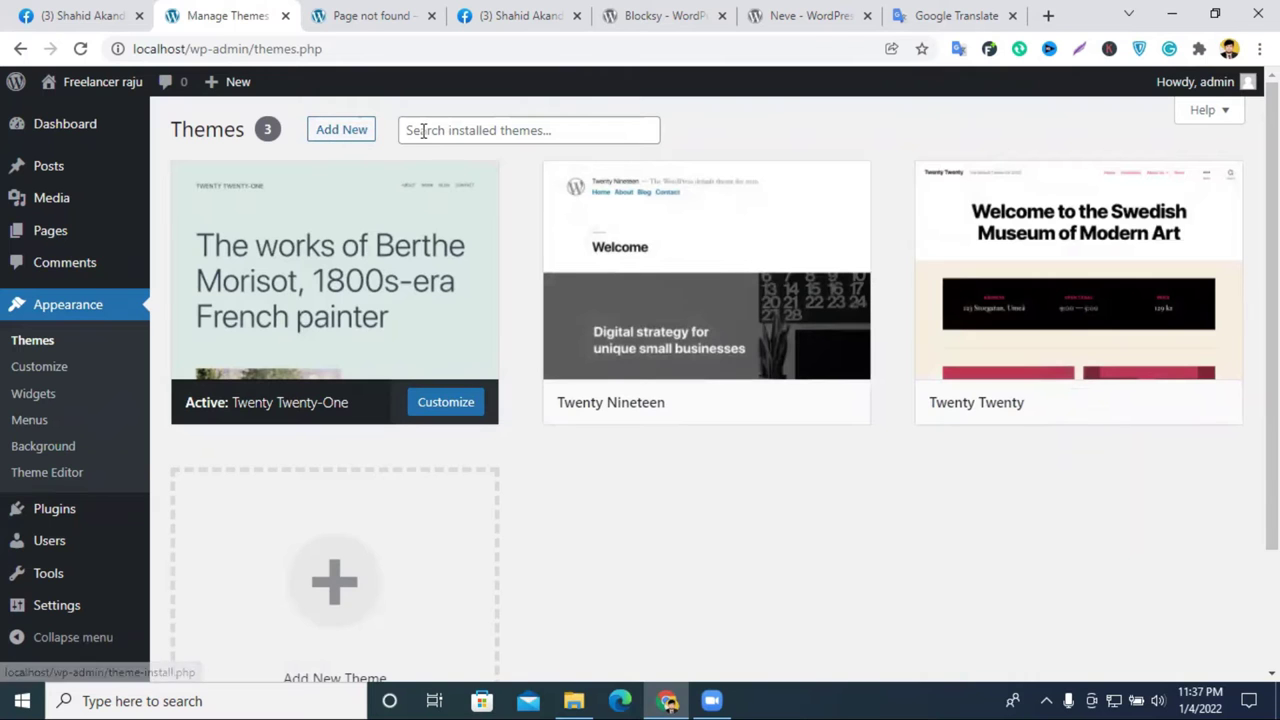
{"action": "left_click", "coordinate": [342, 132]}
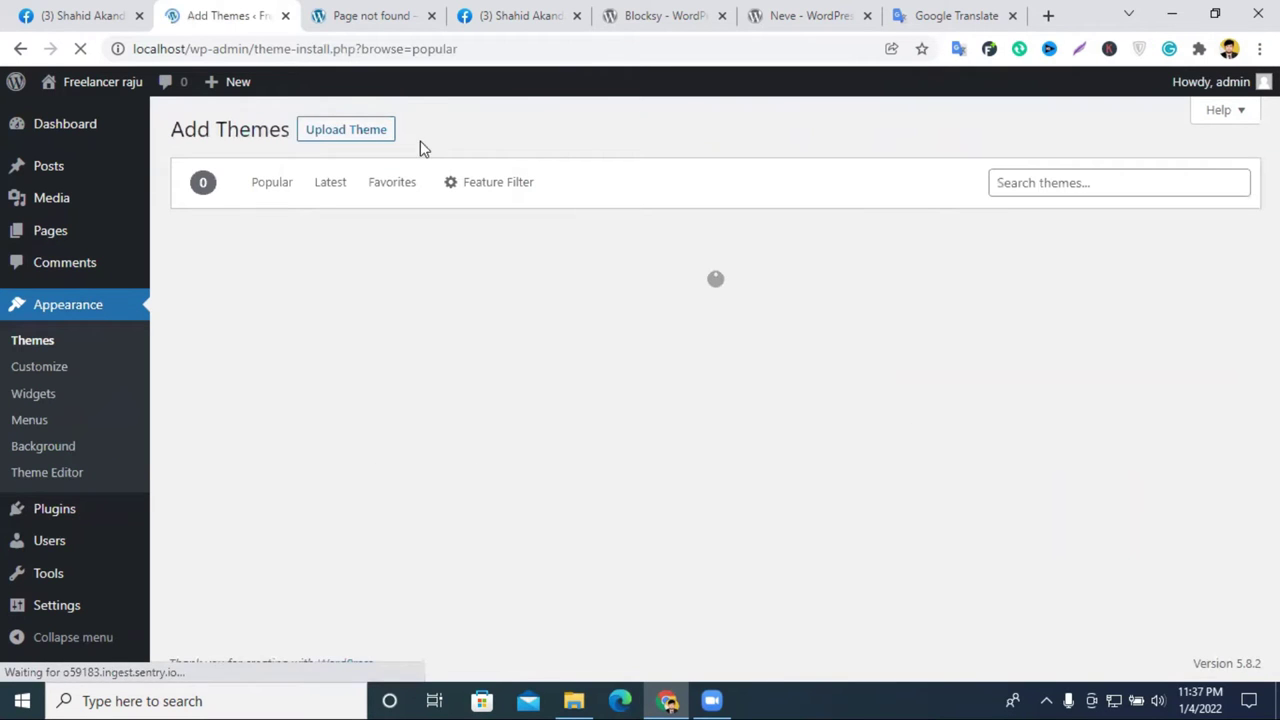
{"action": "right_click", "coordinate": [1064, 182]}
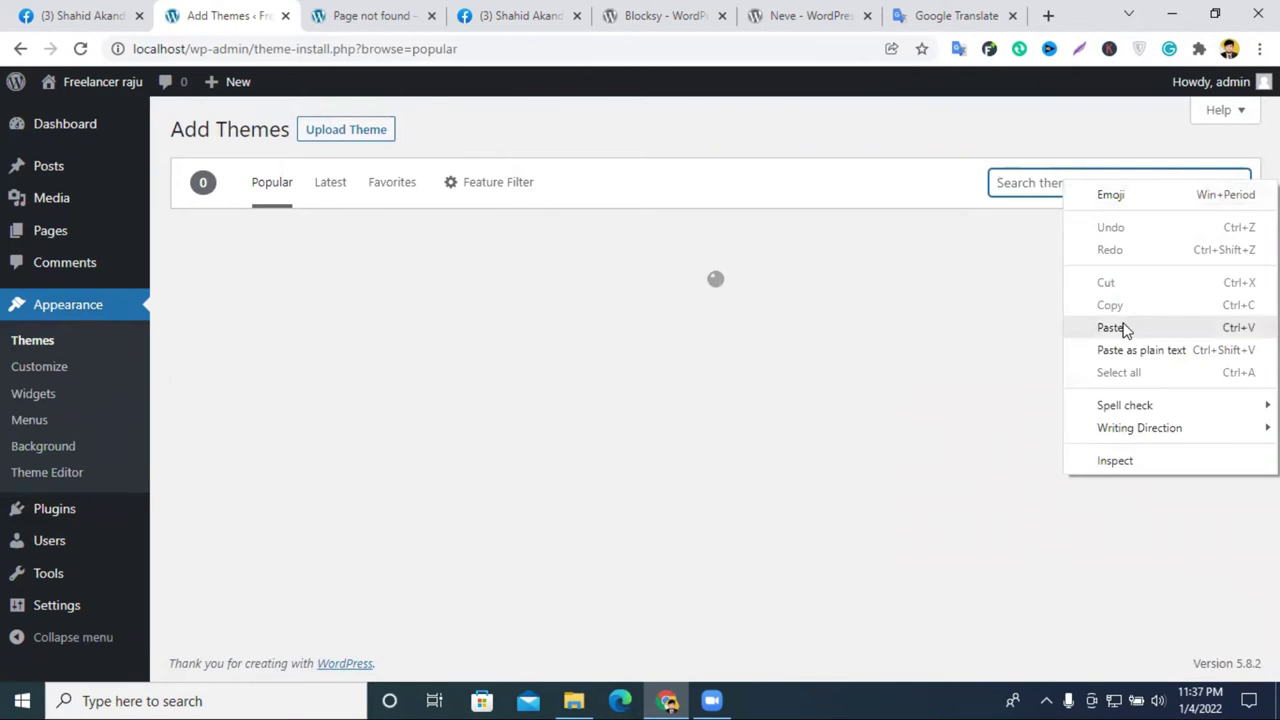
{"action": "left_click", "coordinate": [1123, 329]}
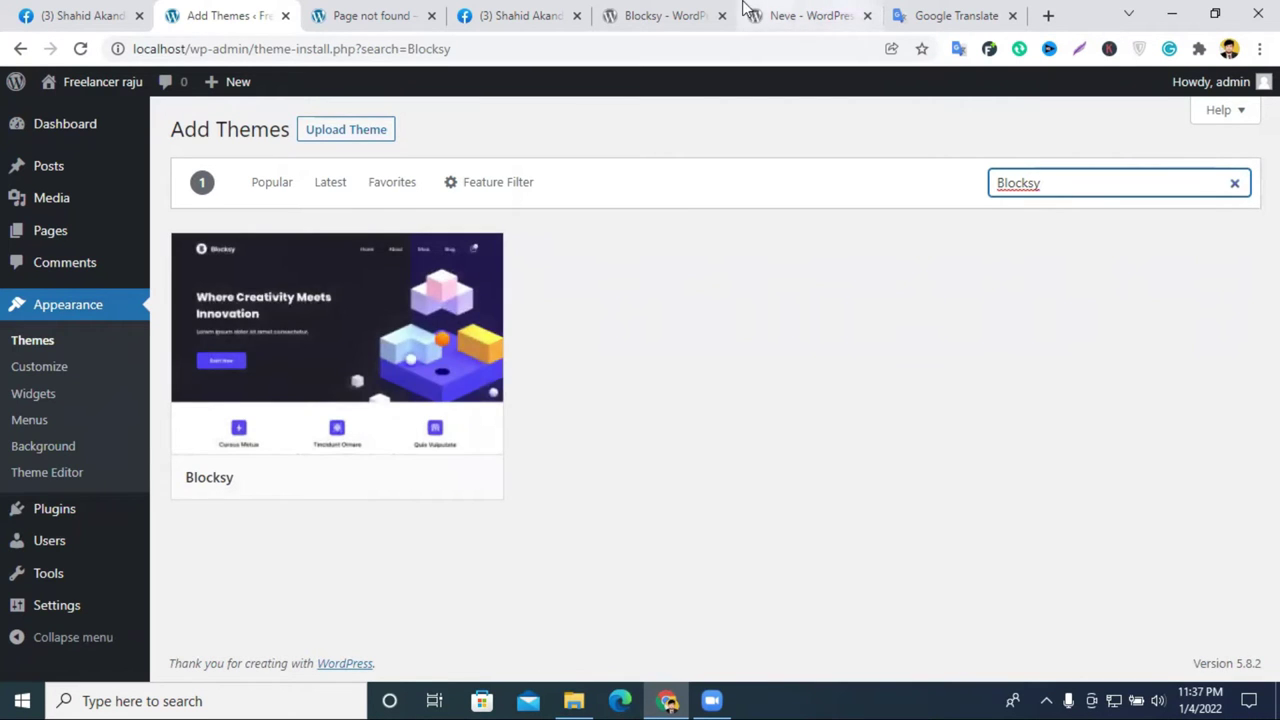
Step: Copy the theme name Neve from its WordPress.org theme page
{"action": "left_click", "coordinate": [800, 14]}
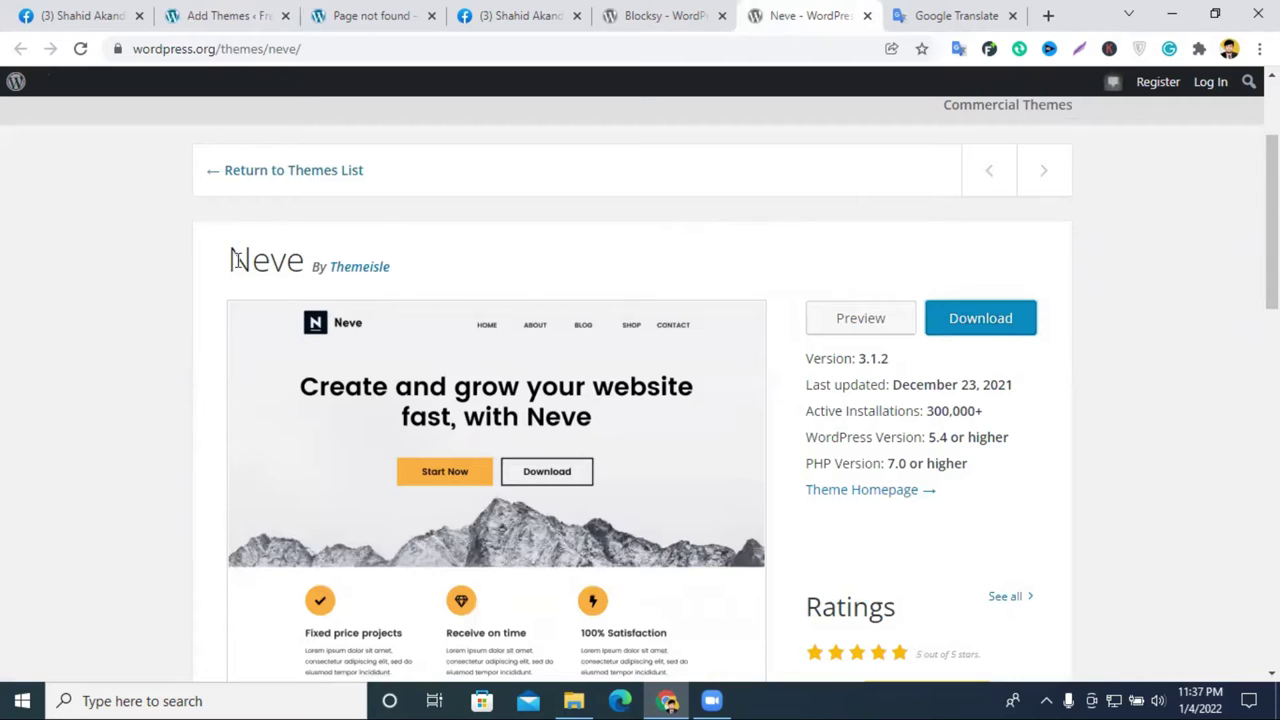
{"action": "left_click_drag", "start_coordinate": [234, 259], "coordinate": [302, 263]}
{"action": "right_click", "coordinate": [303, 267]}
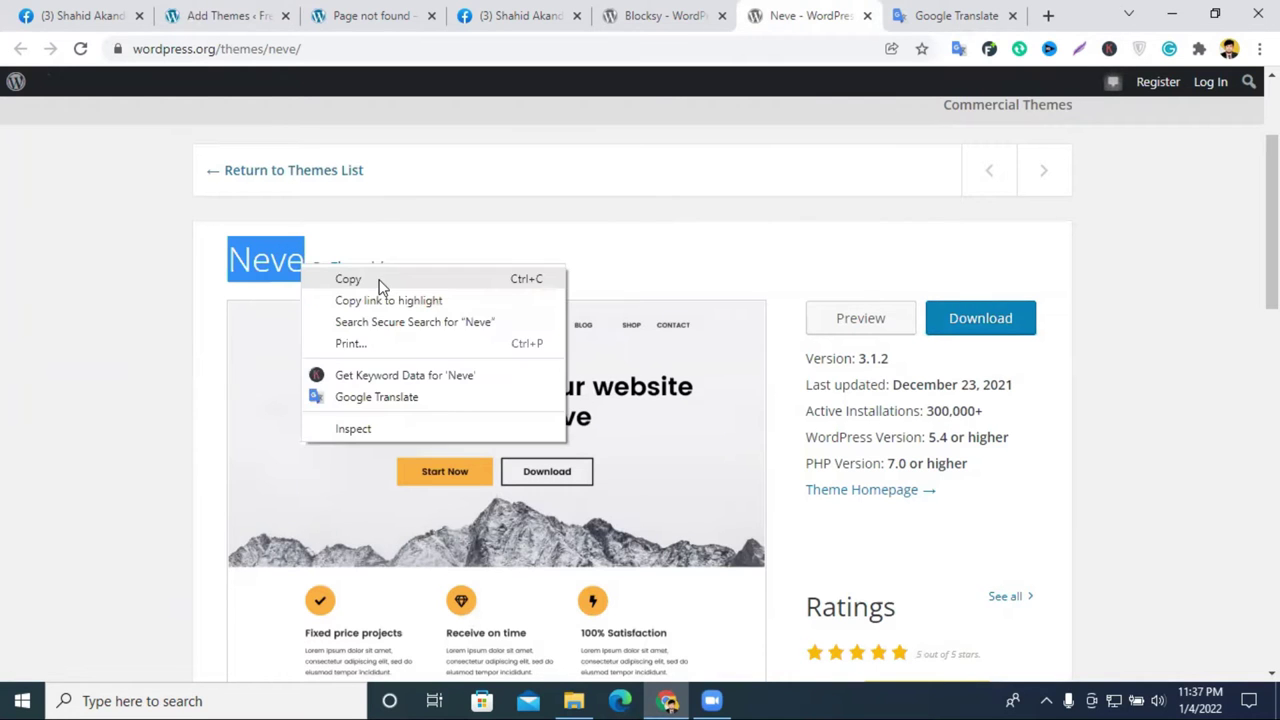
{"action": "left_click", "coordinate": [348, 279]}
Step: Return to the local site's Add Themes page and replace the theme search term with Neve
{"action": "left_click", "coordinate": [663, 14]}
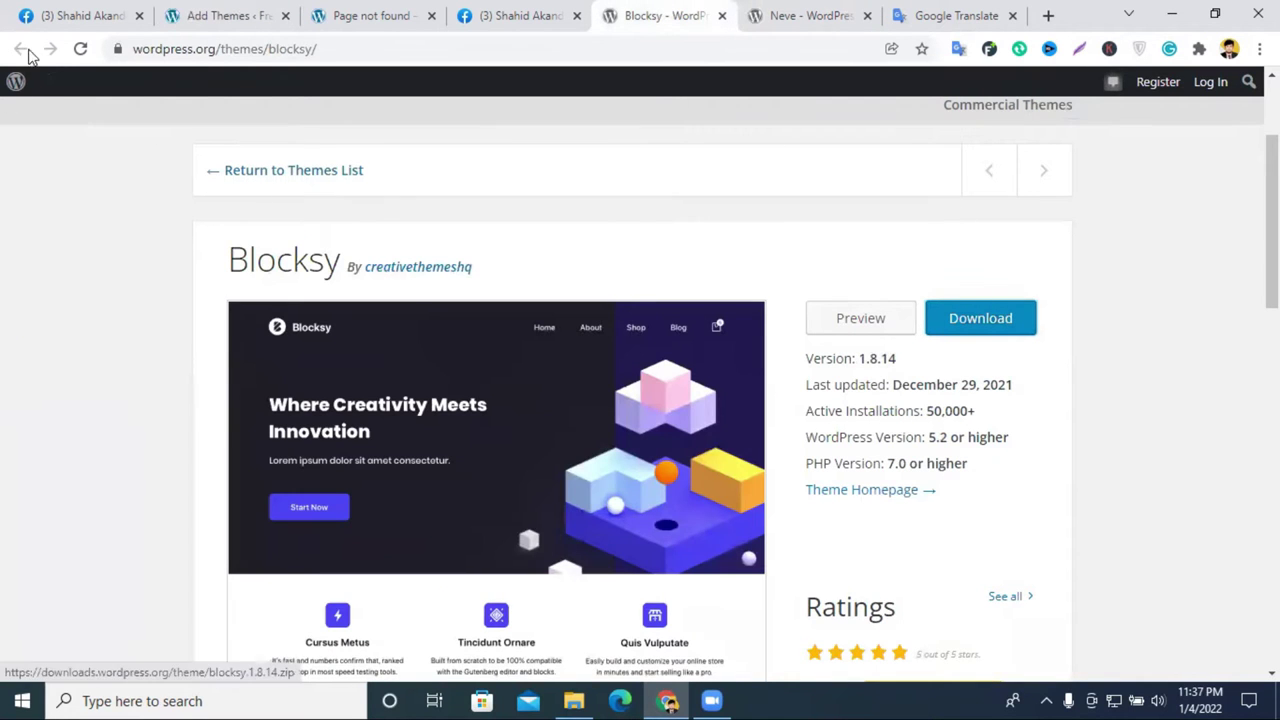
{"action": "left_click", "coordinate": [385, 14]}
{"action": "left_click", "coordinate": [225, 15]}
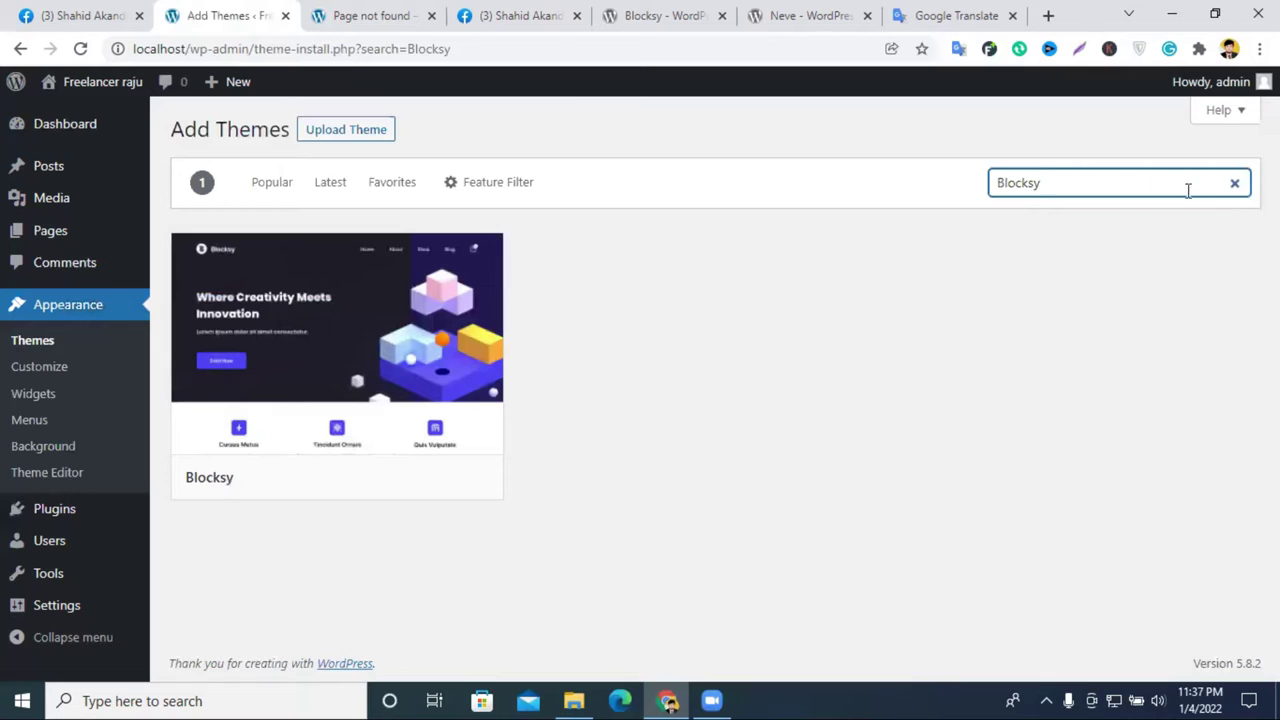
{"action": "double_click", "coordinate": [1073, 177]}
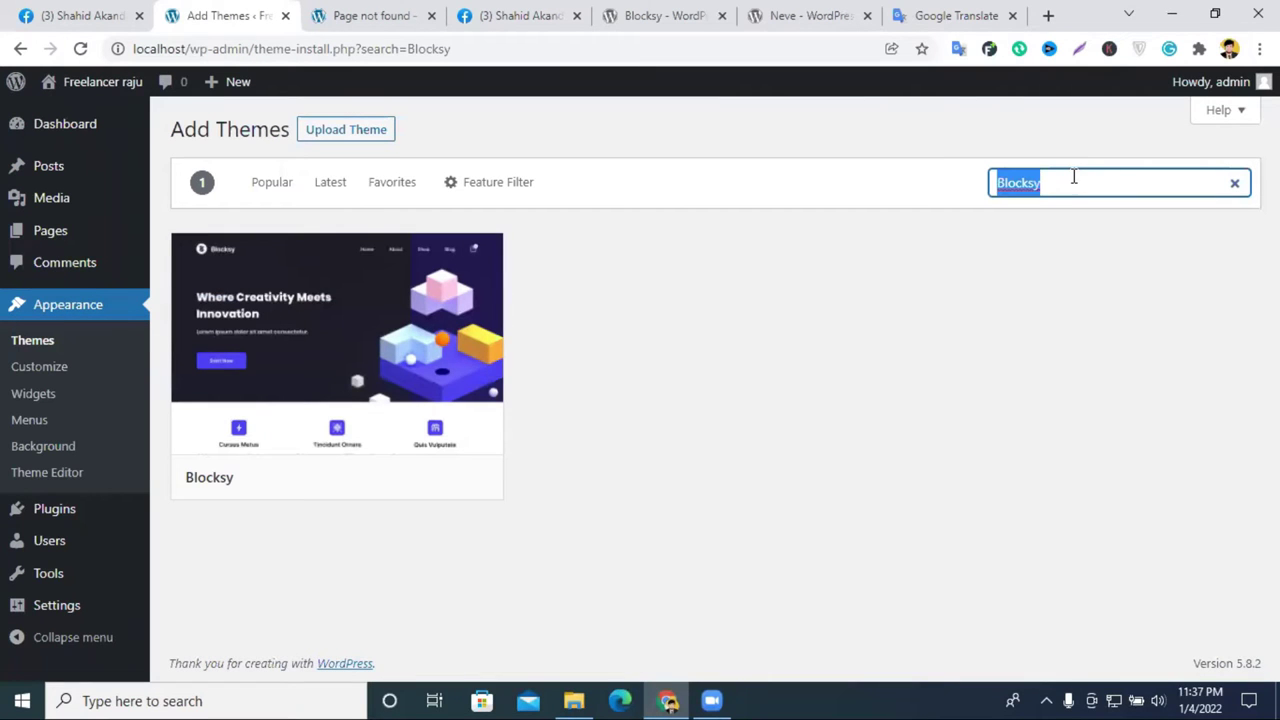
{"action": "key", "text": "ctrl+v"}
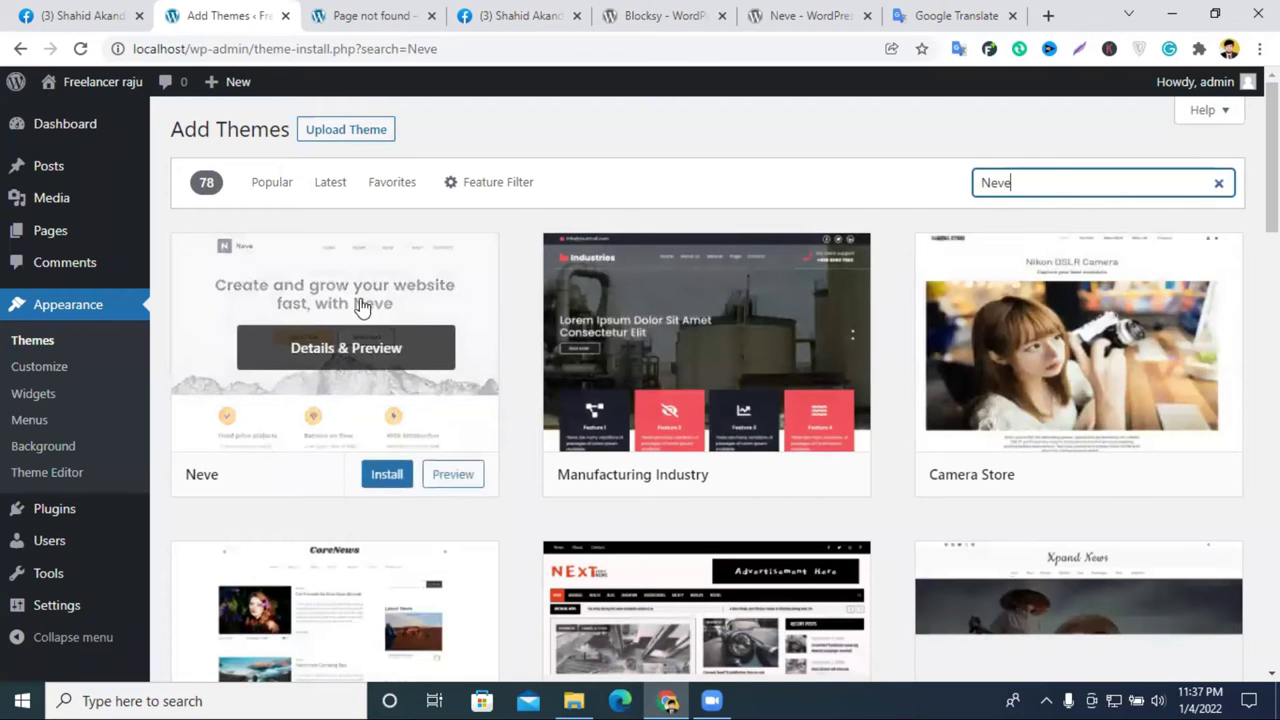
Step: Open the details of the Neve theme, install it and activate it
{"action": "left_click", "coordinate": [366, 268]}
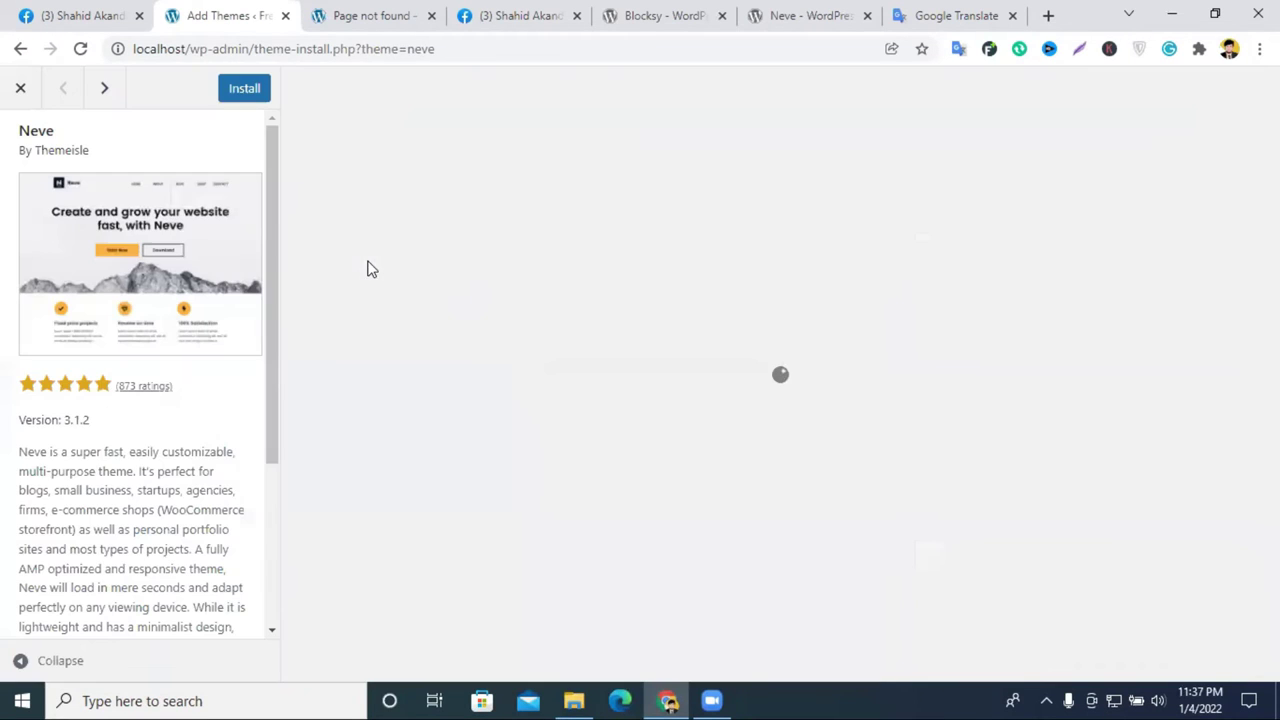
{"action": "left_click", "coordinate": [242, 99]}
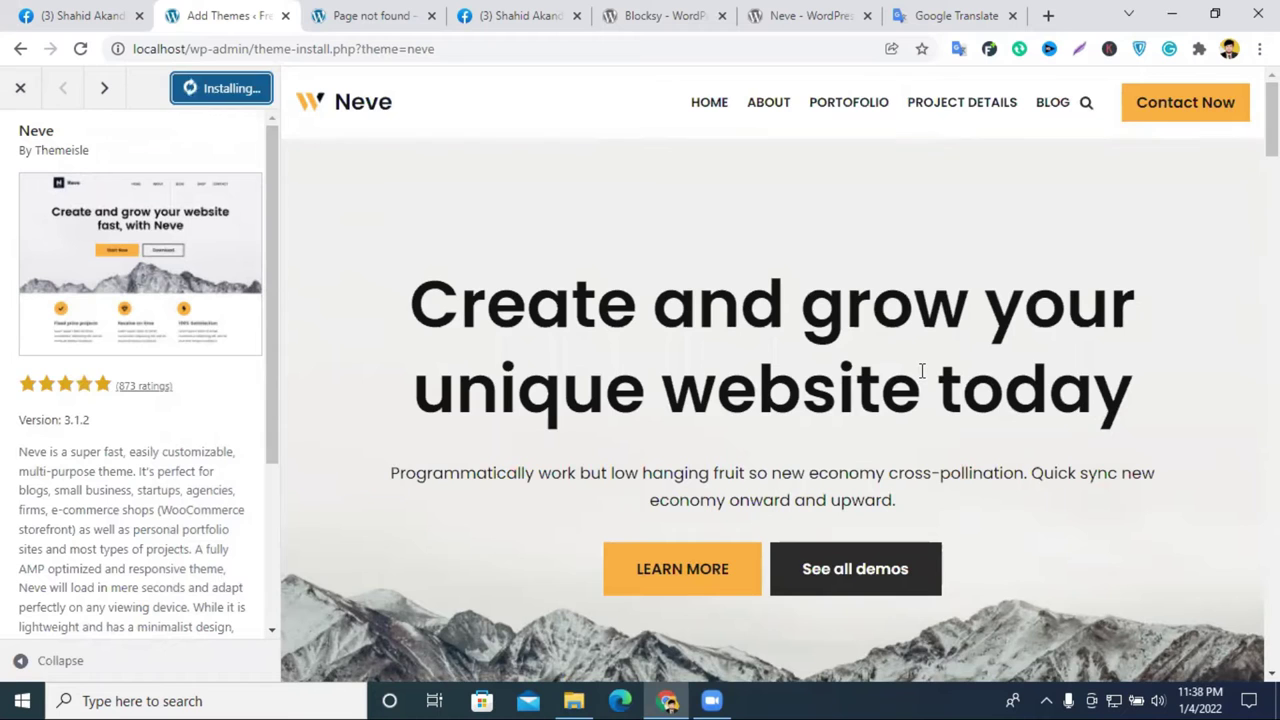
{"action": "left_click", "coordinate": [232, 92]}
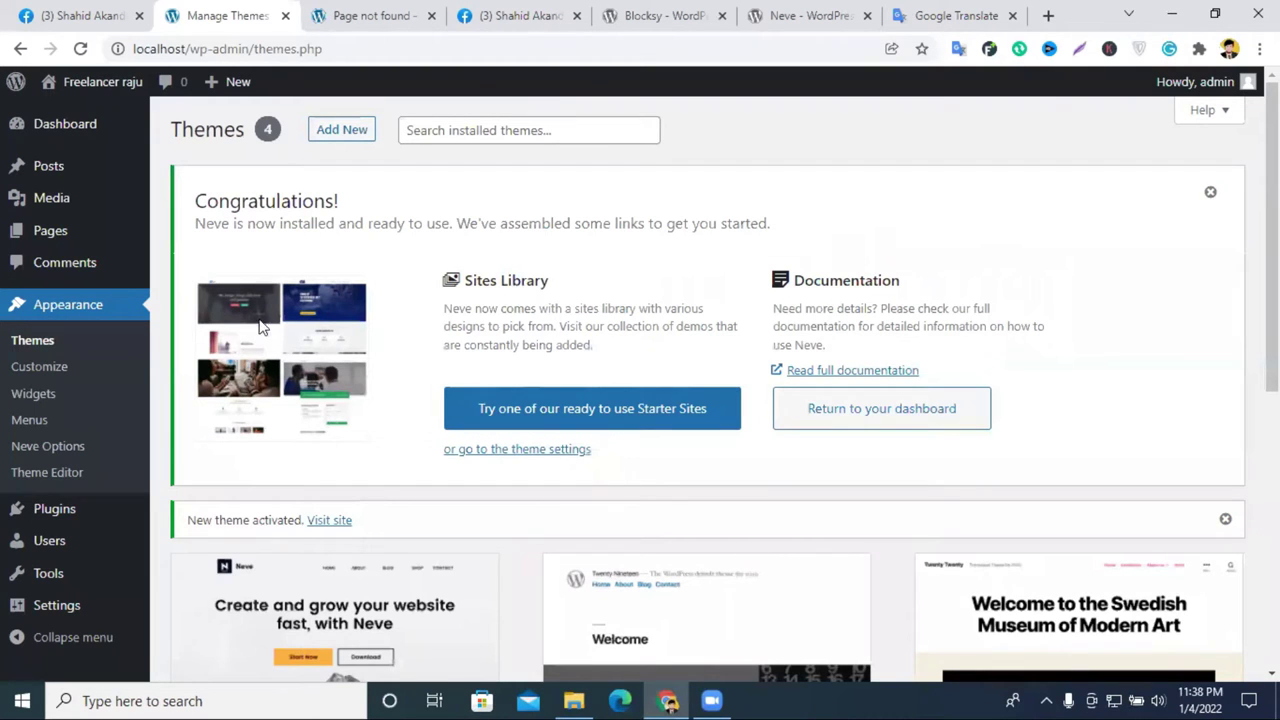
Step: Open Neve's ready-to-use starter sites and install and activate the Cloud Templates & Patterns Collection plugin
{"action": "left_click", "coordinate": [553, 412]}
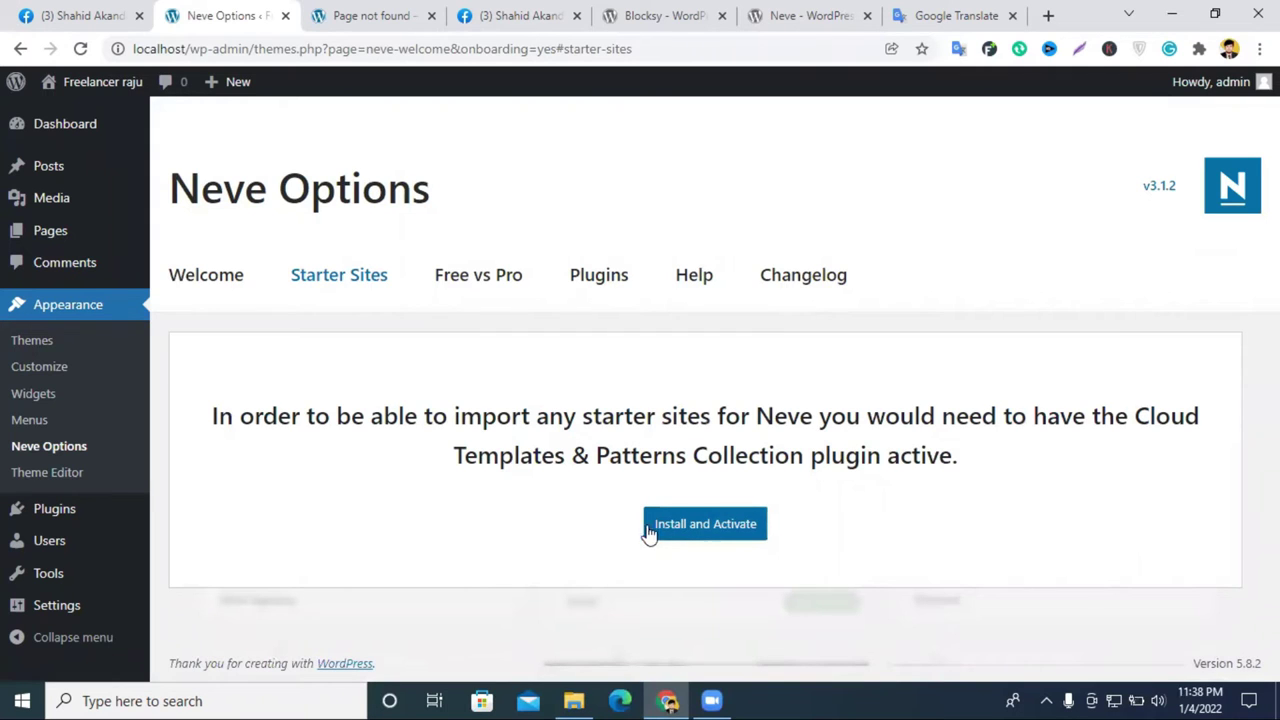
{"action": "left_click", "coordinate": [688, 536]}
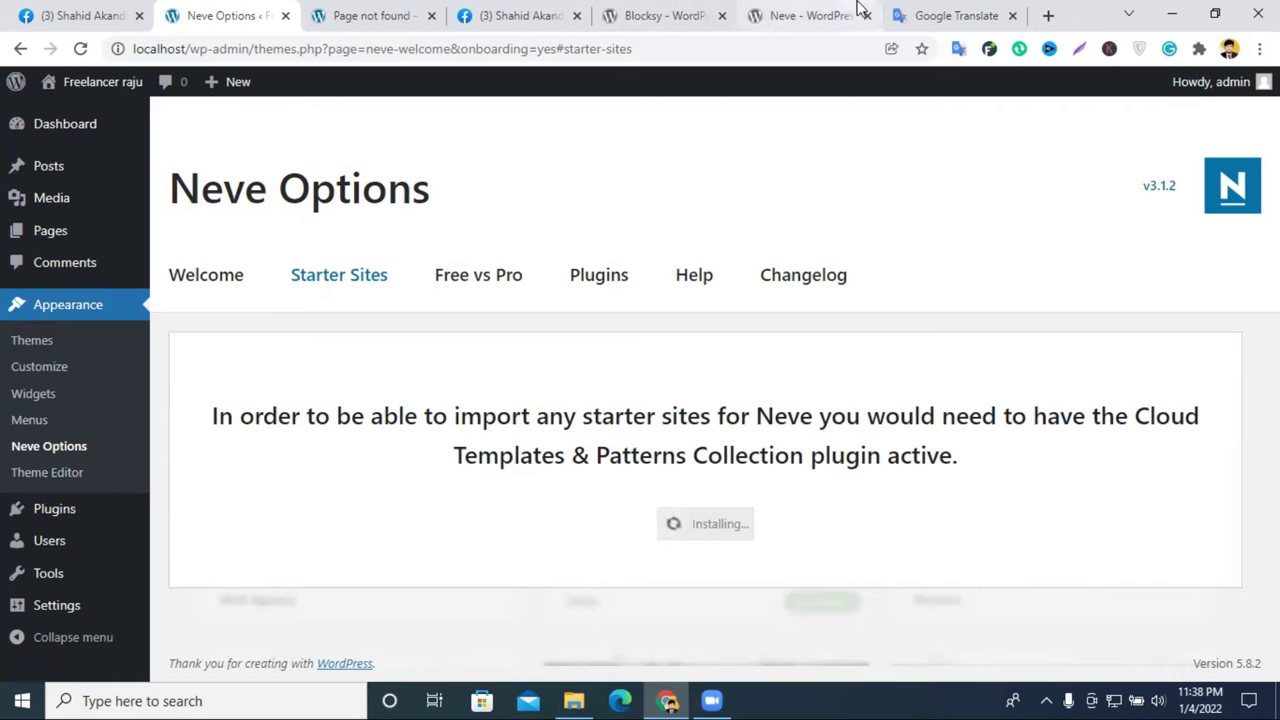
Step: Look up the Suki Theme entry in the Google Translate theme list and return to the local site's starter sites
{"action": "left_click", "coordinate": [900, 15]}
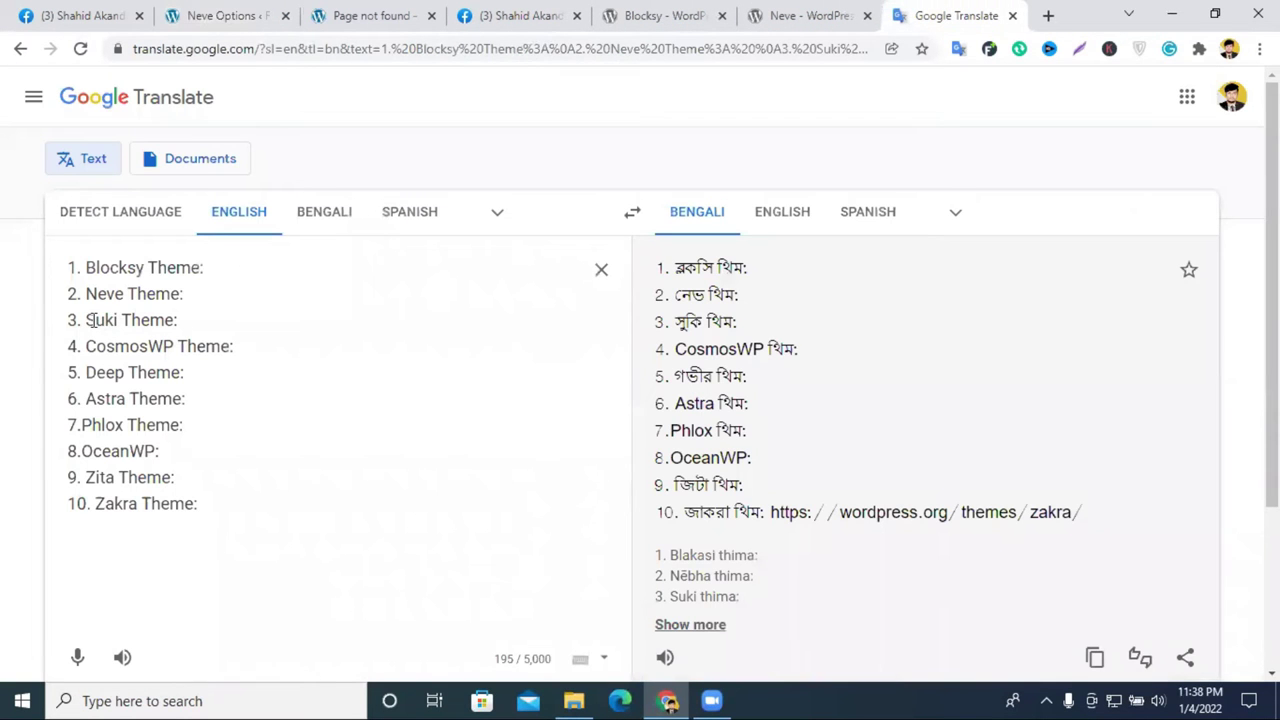
{"action": "left_click_drag", "start_coordinate": [90, 318], "coordinate": [142, 320]}
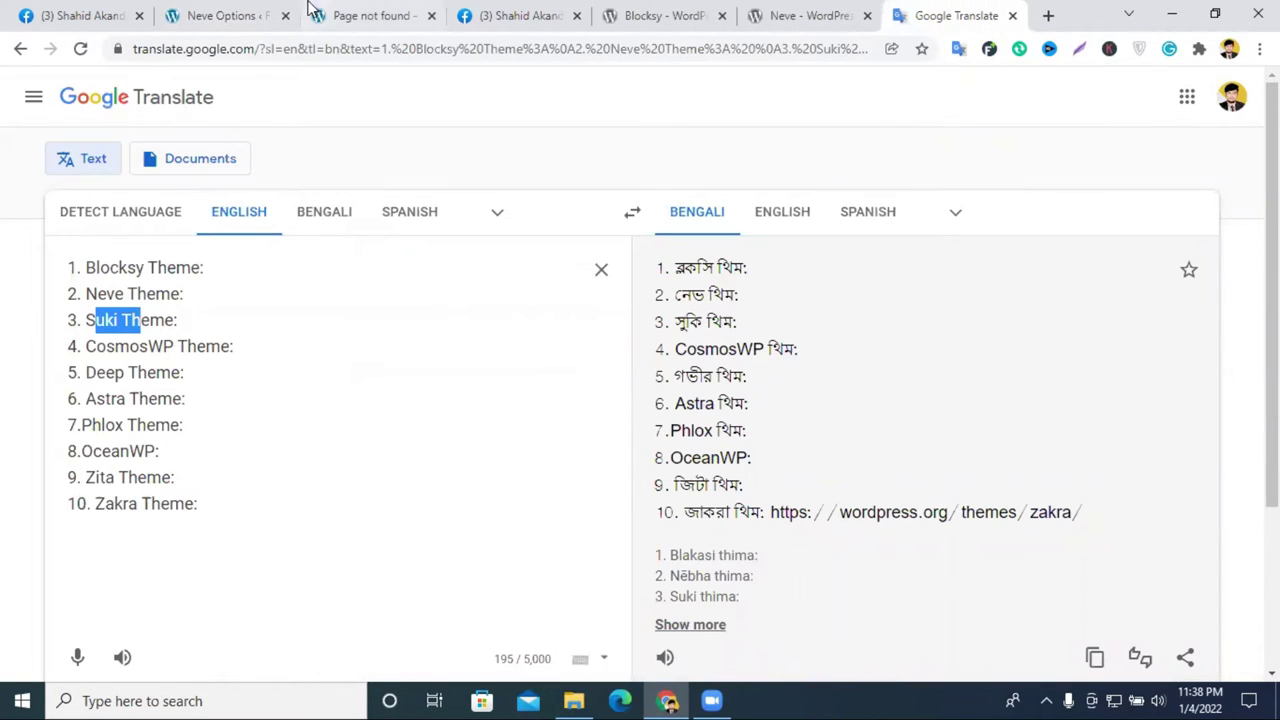
{"action": "left_click", "coordinate": [347, 12]}
{"action": "left_click", "coordinate": [225, 15]}
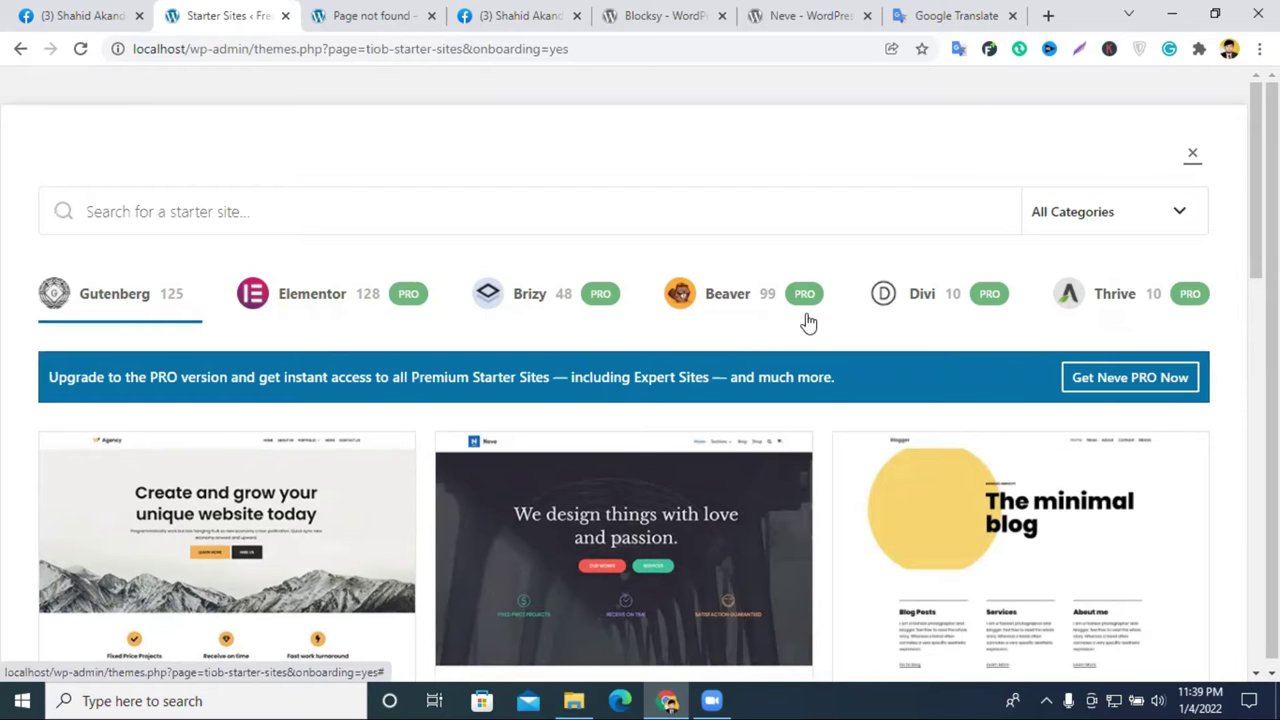
Step: Examine the Elementor starter sites in the Neve library, checking which templates are marked as premium
{"action": "left_click", "coordinate": [301, 297]}
{"action": "scroll", "coordinate": [1012, 280], "scroll_direction": "down", "scroll_amount": 2}
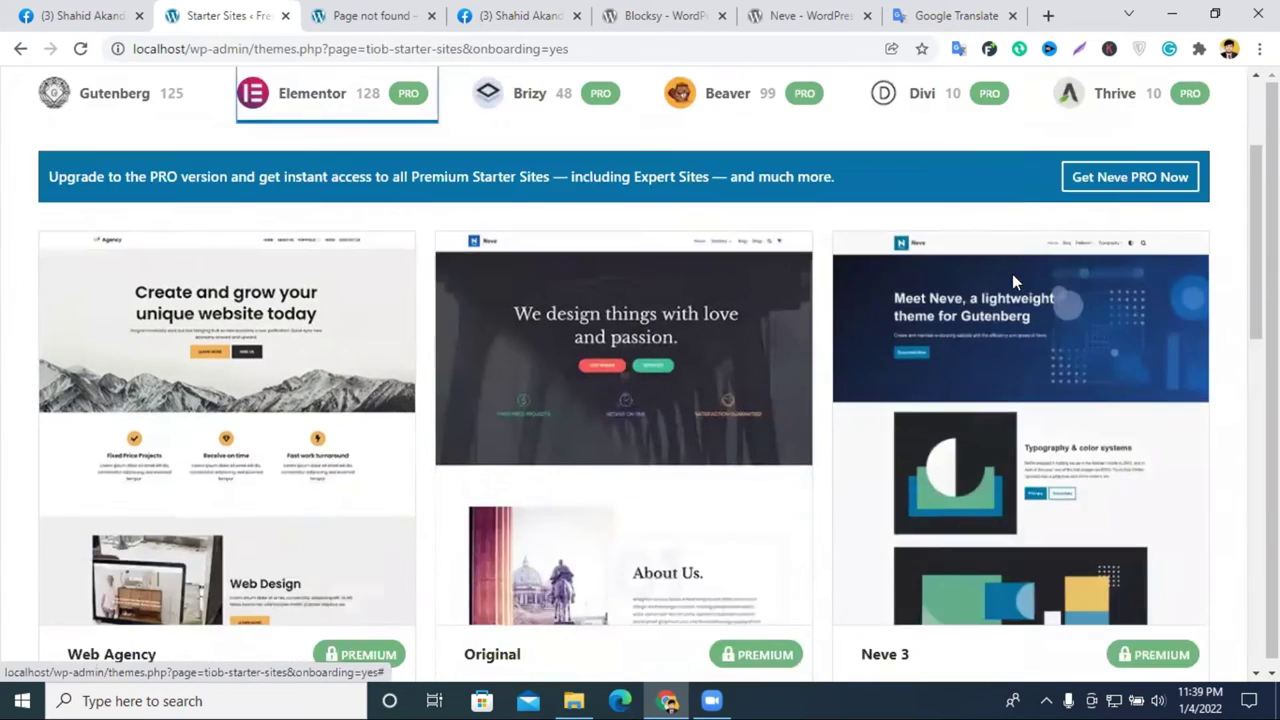
{"action": "scroll", "coordinate": [1012, 277], "scroll_direction": "down", "scroll_amount": 2}
{"action": "scroll", "coordinate": [1194, 243], "scroll_direction": "down", "scroll_amount": 1}
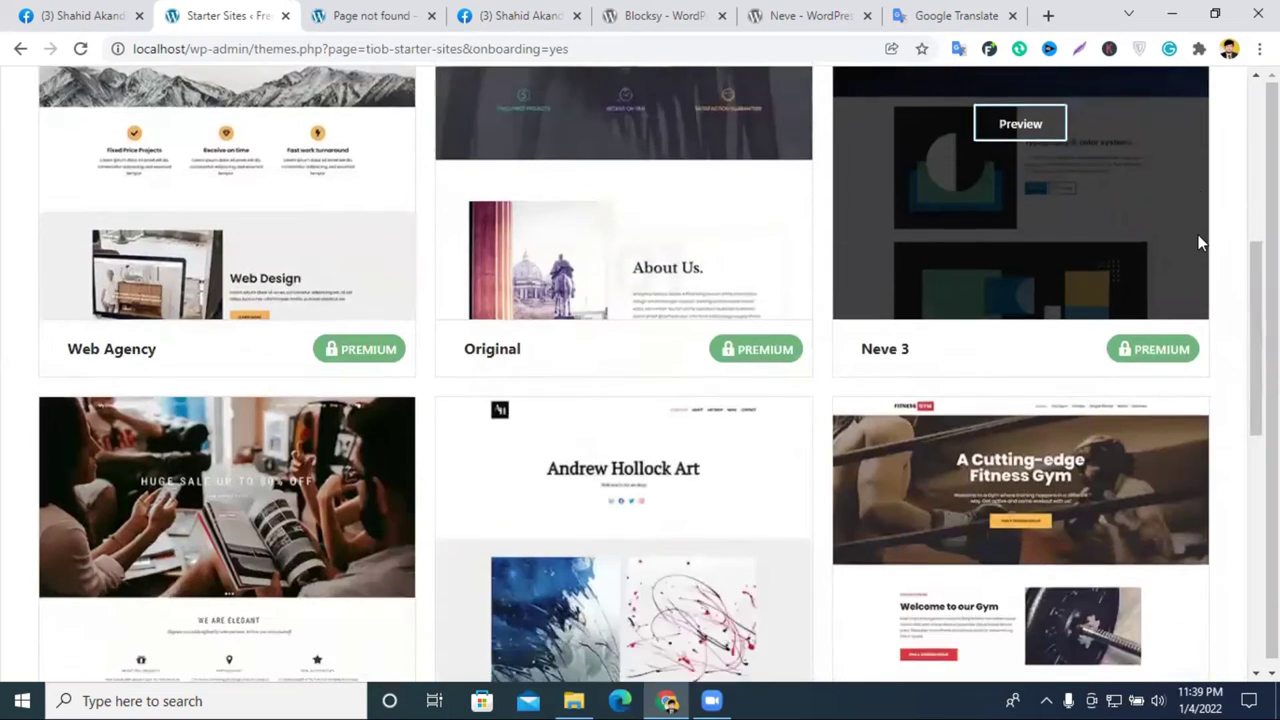
{"action": "scroll", "coordinate": [1199, 243], "scroll_direction": "down", "scroll_amount": 4}
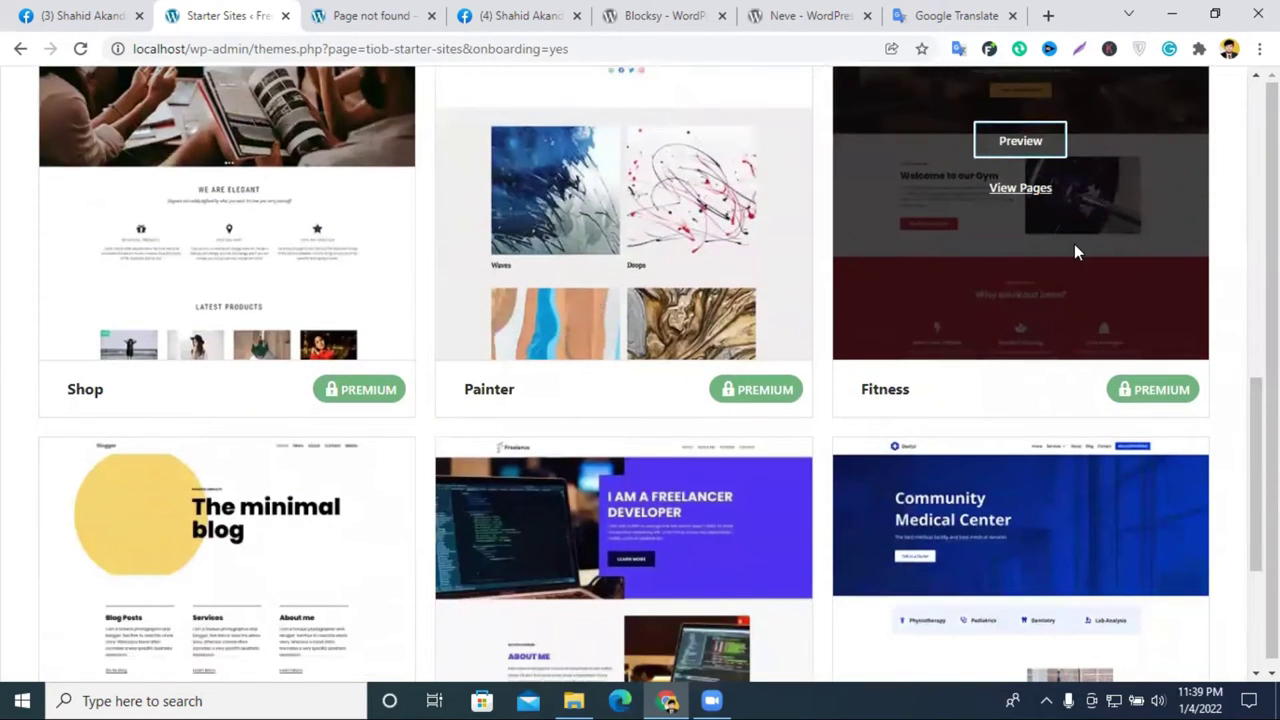
{"action": "scroll", "coordinate": [1074, 244], "scroll_direction": "down", "scroll_amount": 4}
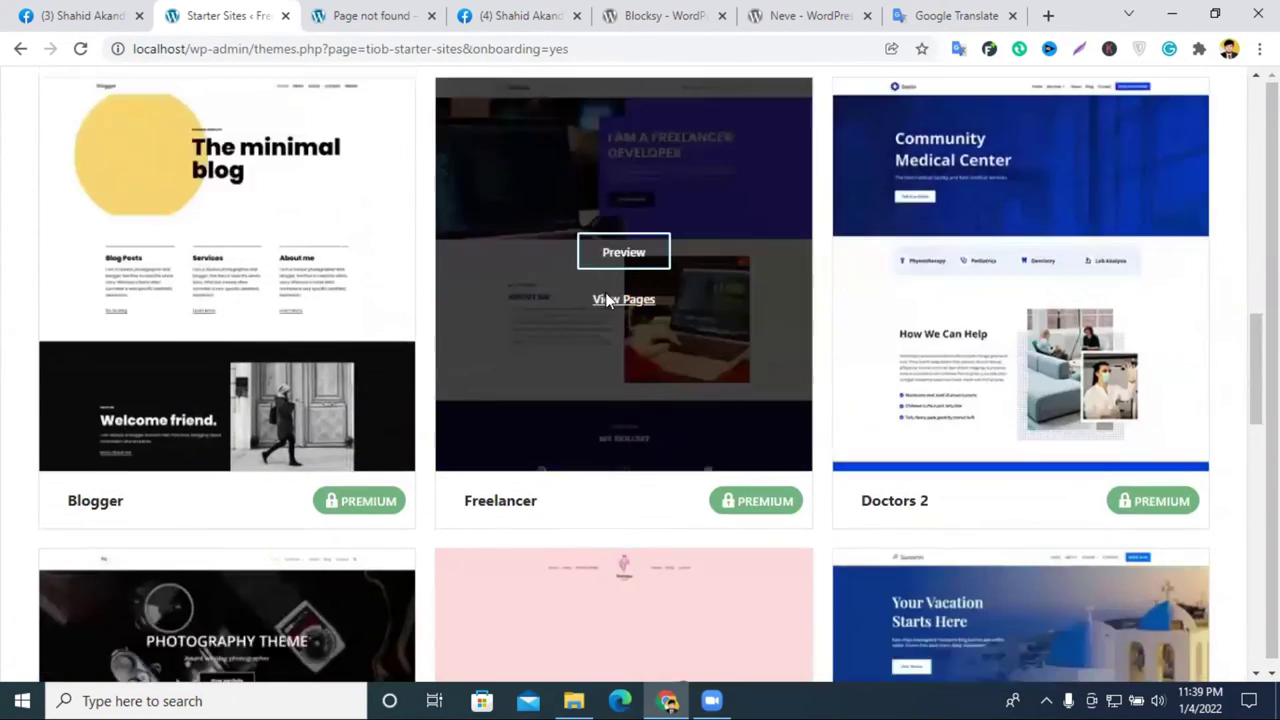
{"action": "scroll", "coordinate": [1003, 283], "scroll_direction": "down", "scroll_amount": 4}
{"action": "scroll", "coordinate": [1003, 283], "scroll_direction": "down", "scroll_amount": 3}
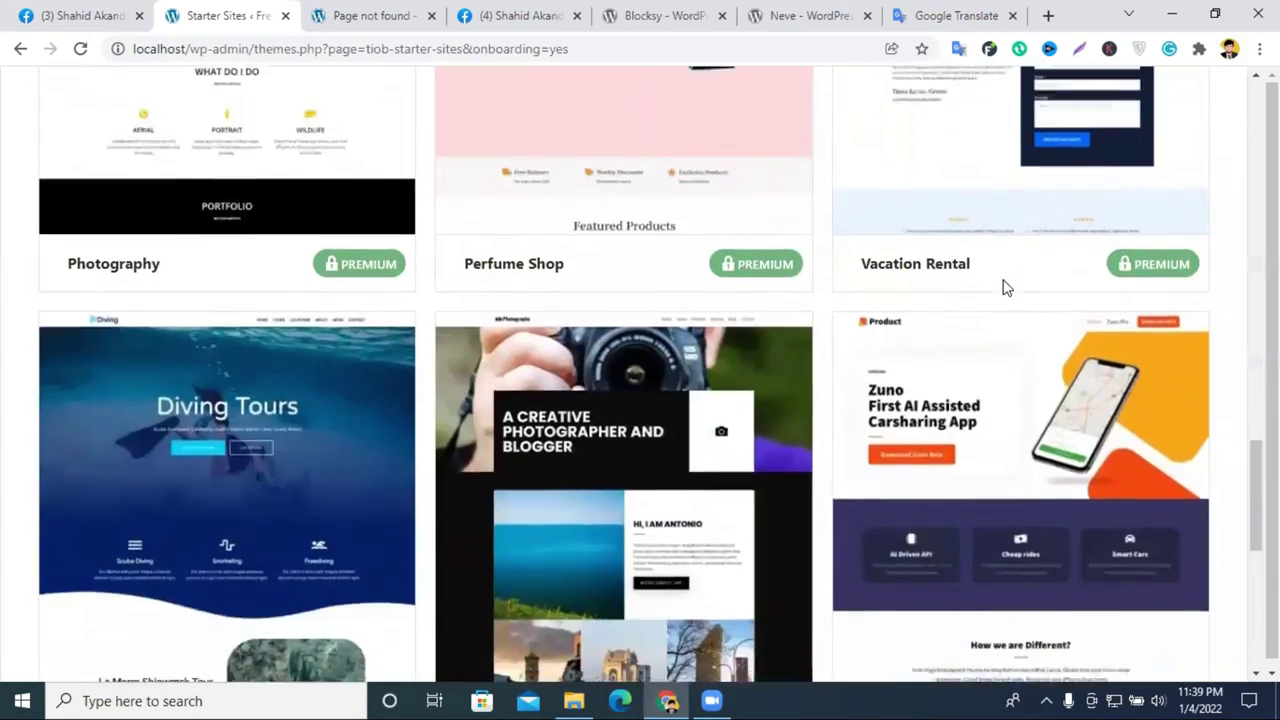
{"action": "scroll", "coordinate": [1003, 287], "scroll_direction": "down", "scroll_amount": 4}
{"action": "scroll", "coordinate": [991, 286], "scroll_direction": "down", "scroll_amount": 4}
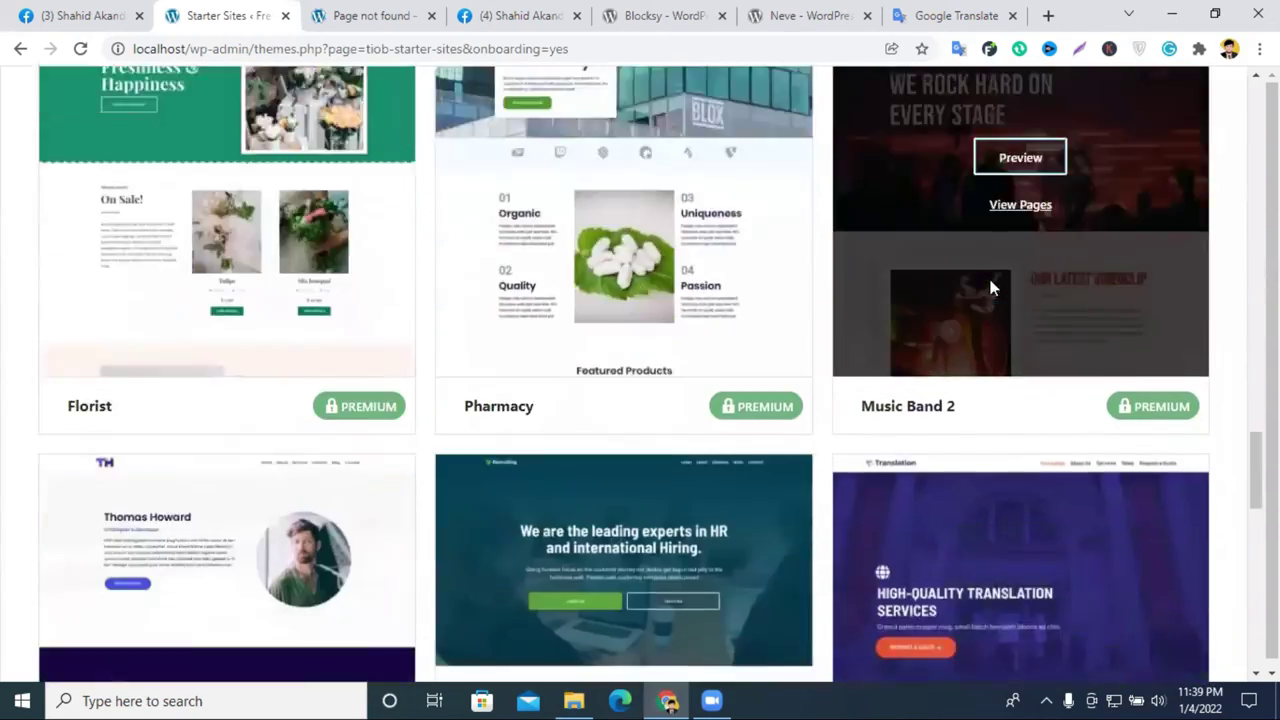
{"action": "scroll", "coordinate": [991, 286], "scroll_direction": "down", "scroll_amount": 2}
{"action": "scroll", "coordinate": [950, 330], "scroll_direction": "down", "scroll_amount": 2}
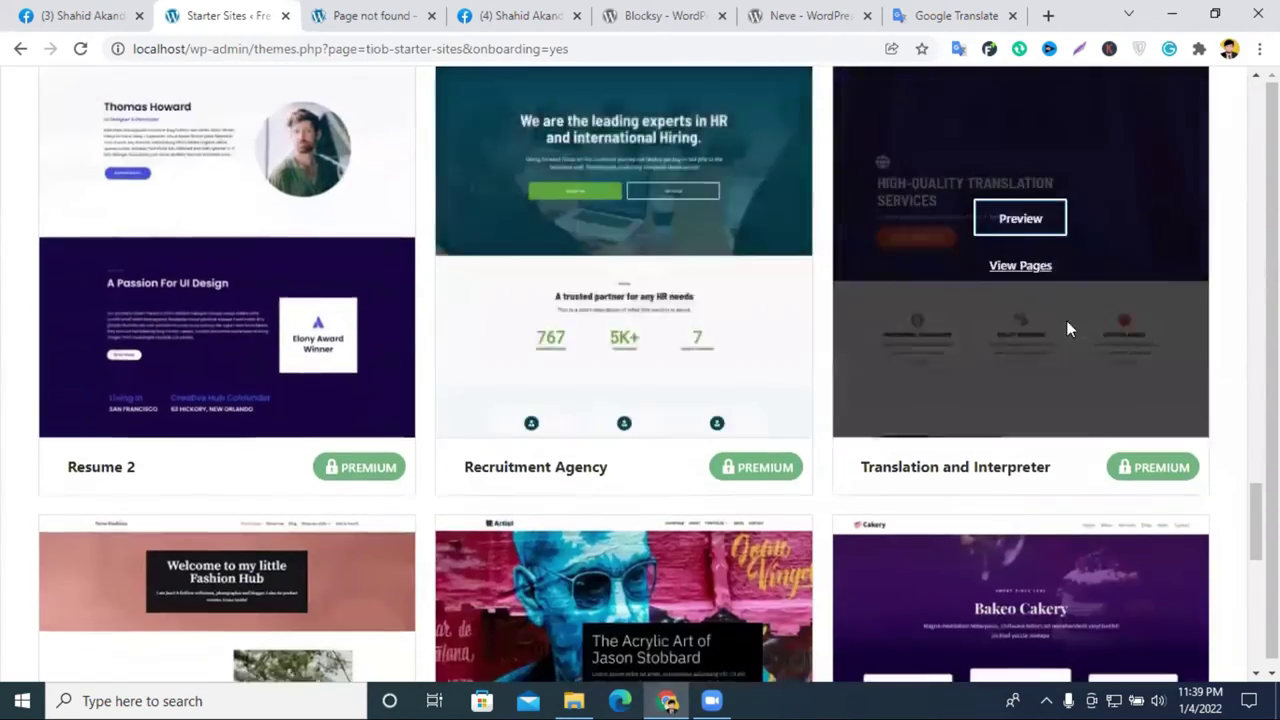
{"action": "scroll", "coordinate": [1066, 320], "scroll_direction": "up", "scroll_amount": 20}
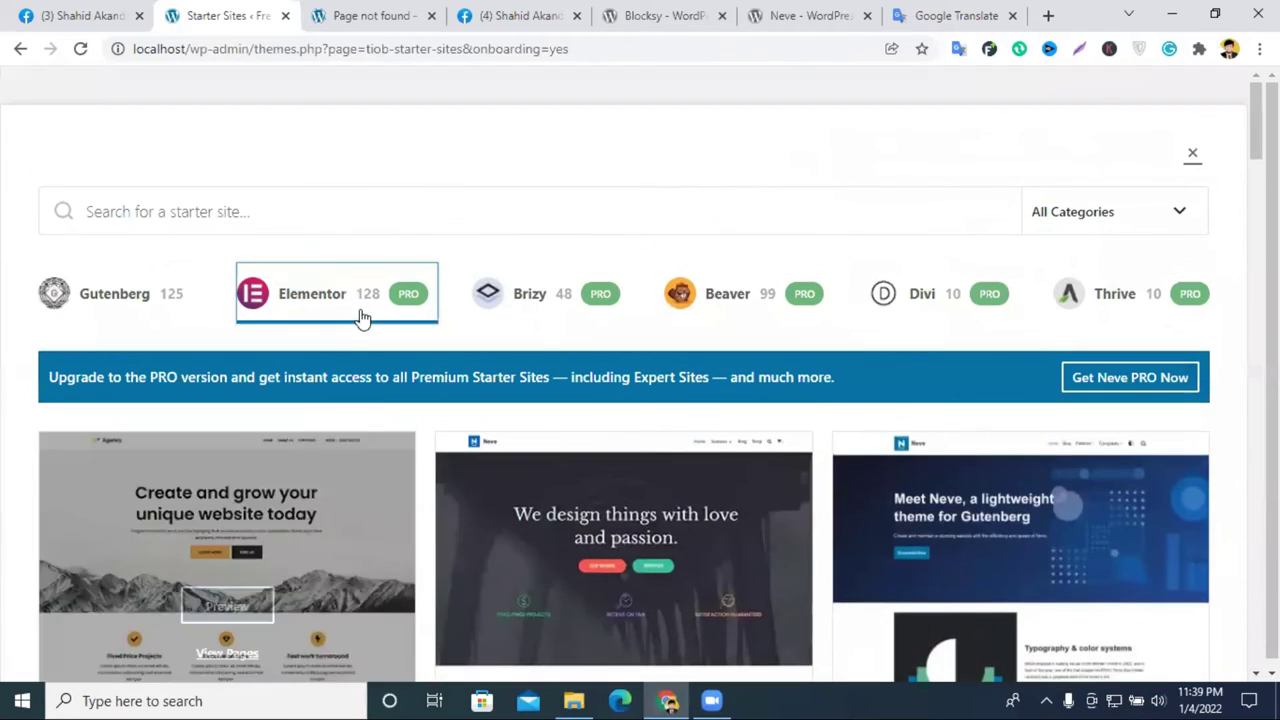
Step: Filter the starter sites to the Free category and switch the page builder to Gutenberg
{"action": "left_click", "coordinate": [1097, 220]}
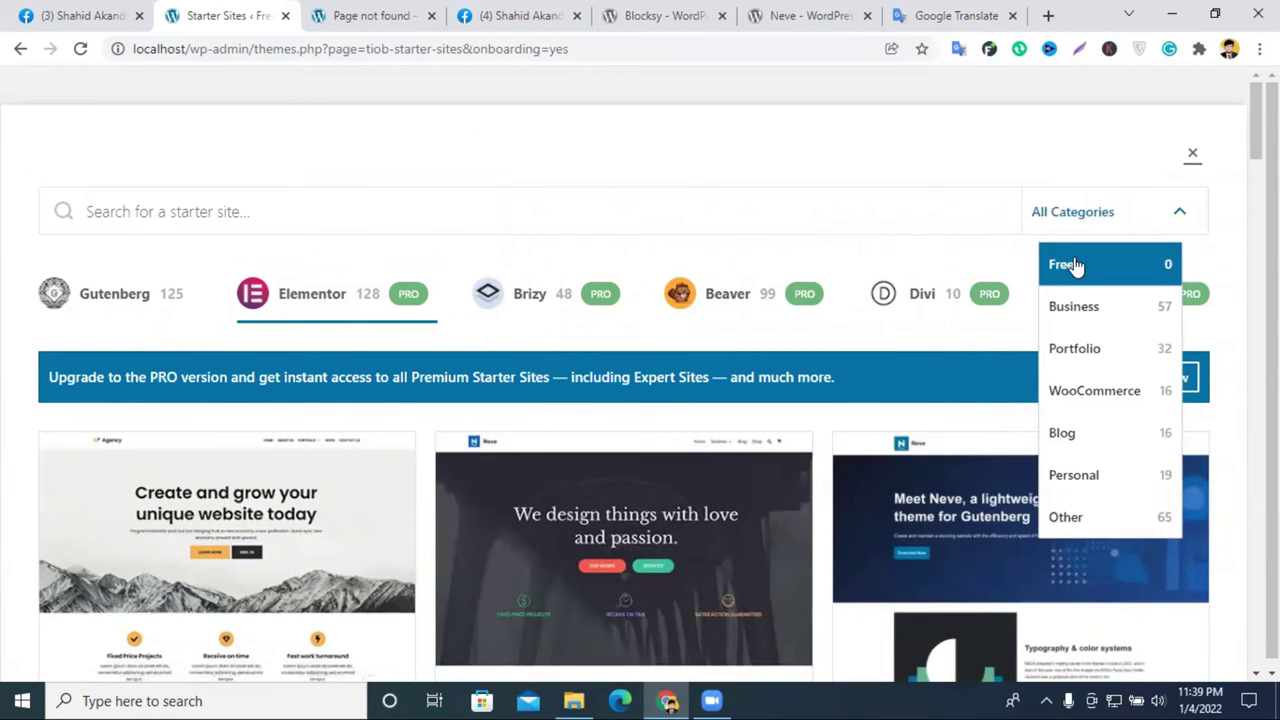
{"action": "left_click", "coordinate": [1074, 266]}
{"action": "scroll", "coordinate": [1077, 266], "scroll_direction": "down", "scroll_amount": 1}
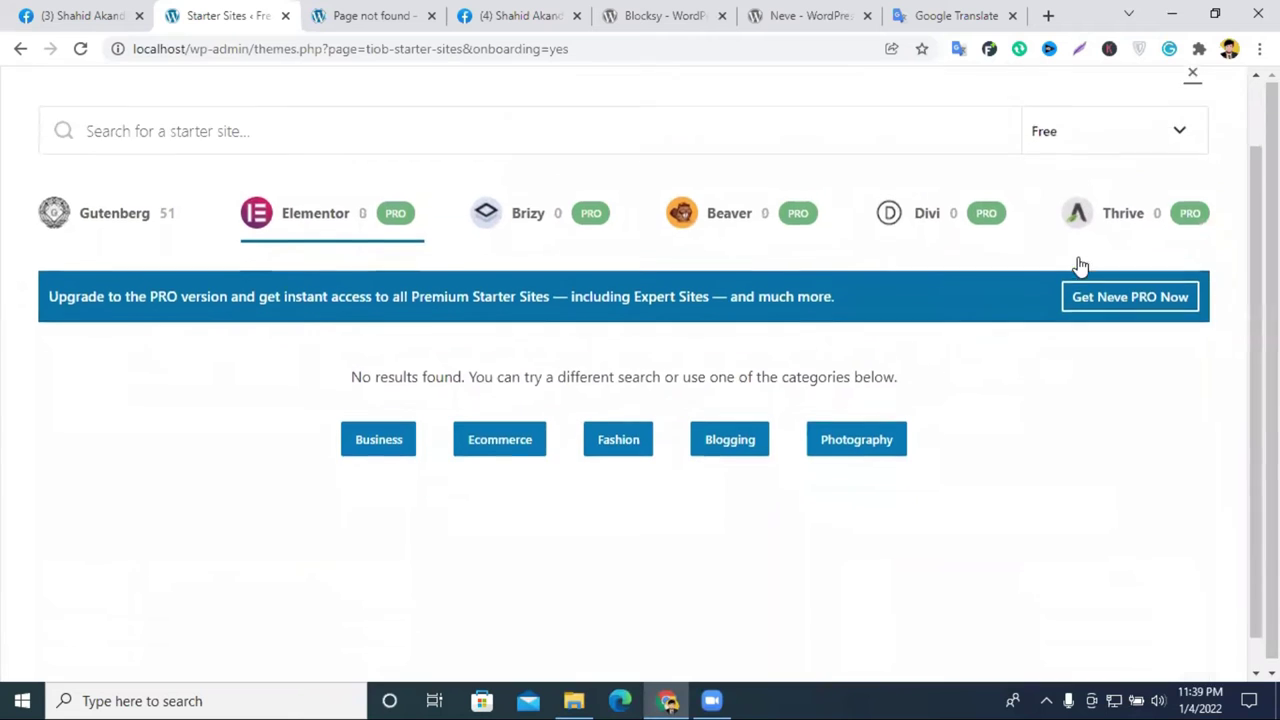
{"action": "scroll", "coordinate": [1077, 263], "scroll_direction": "up", "scroll_amount": 1}
{"action": "left_click", "coordinate": [110, 293]}
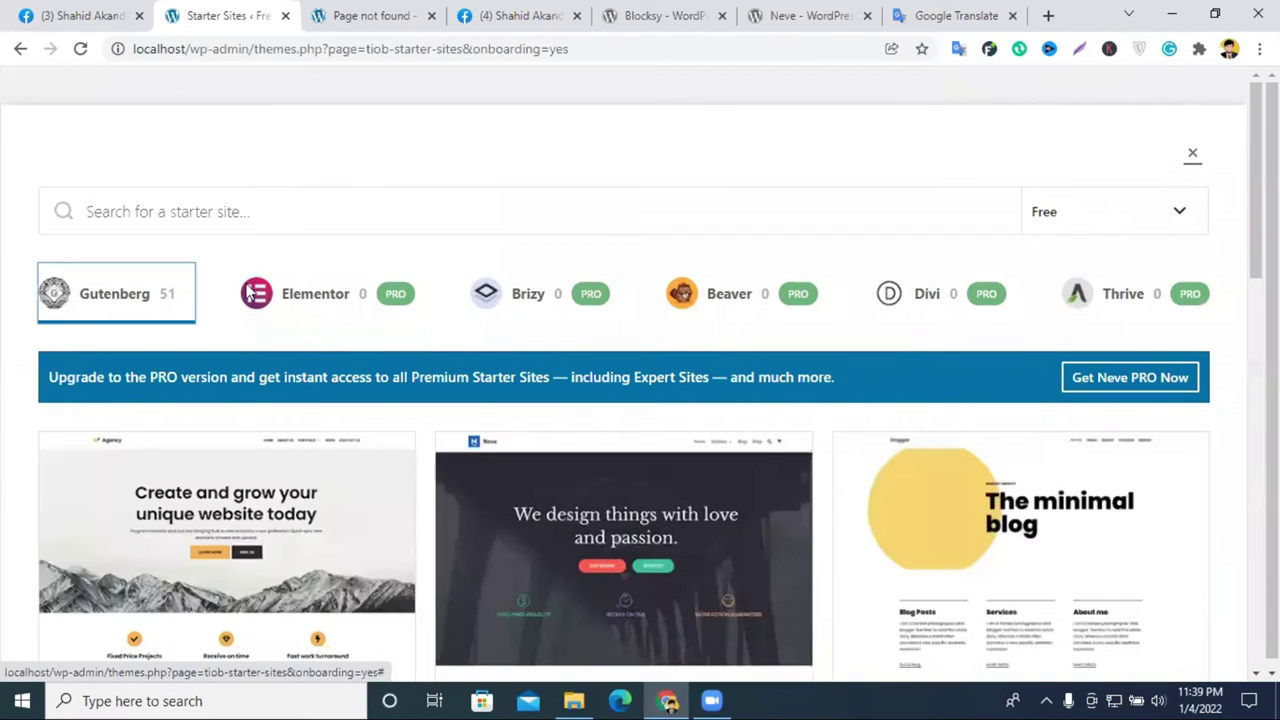
Step: Find the Architecture template among the free Gutenberg starter sites and open its import dialog
{"action": "scroll", "coordinate": [666, 297], "scroll_direction": "down", "scroll_amount": 5}
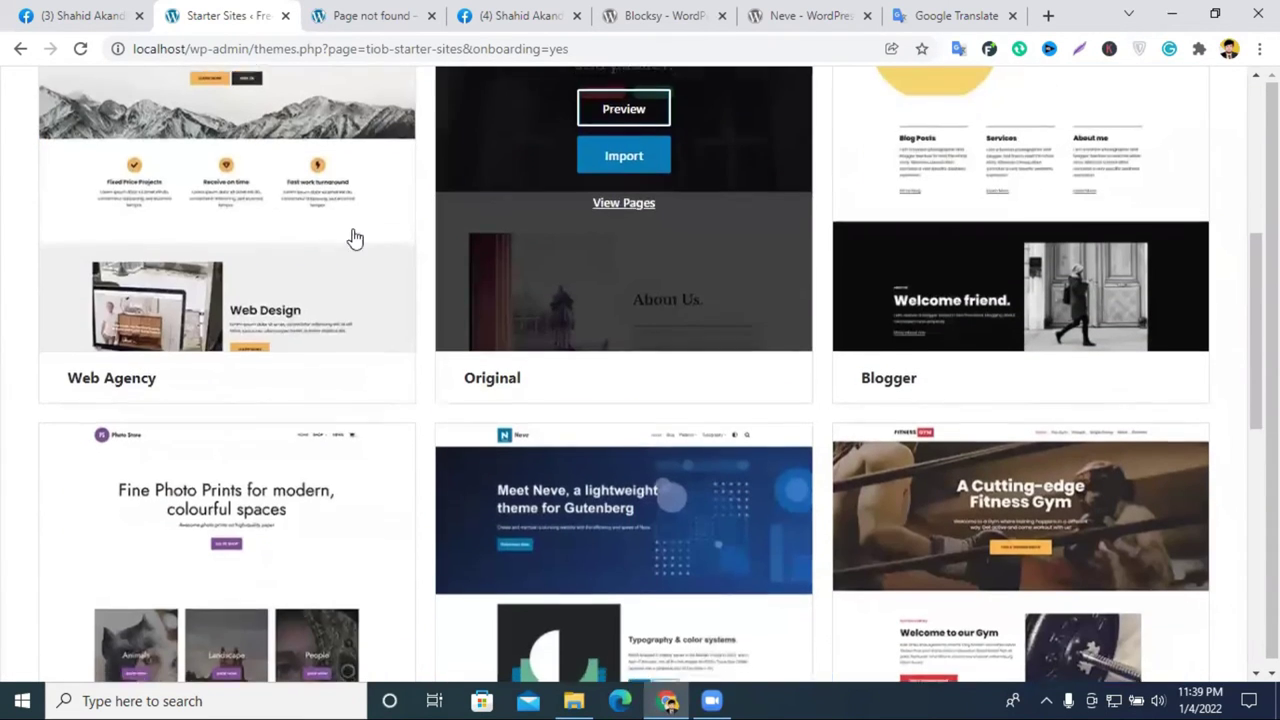
{"action": "scroll", "coordinate": [300, 220], "scroll_direction": "down", "scroll_amount": 1}
{"action": "scroll", "coordinate": [264, 205], "scroll_direction": "up", "scroll_amount": 1}
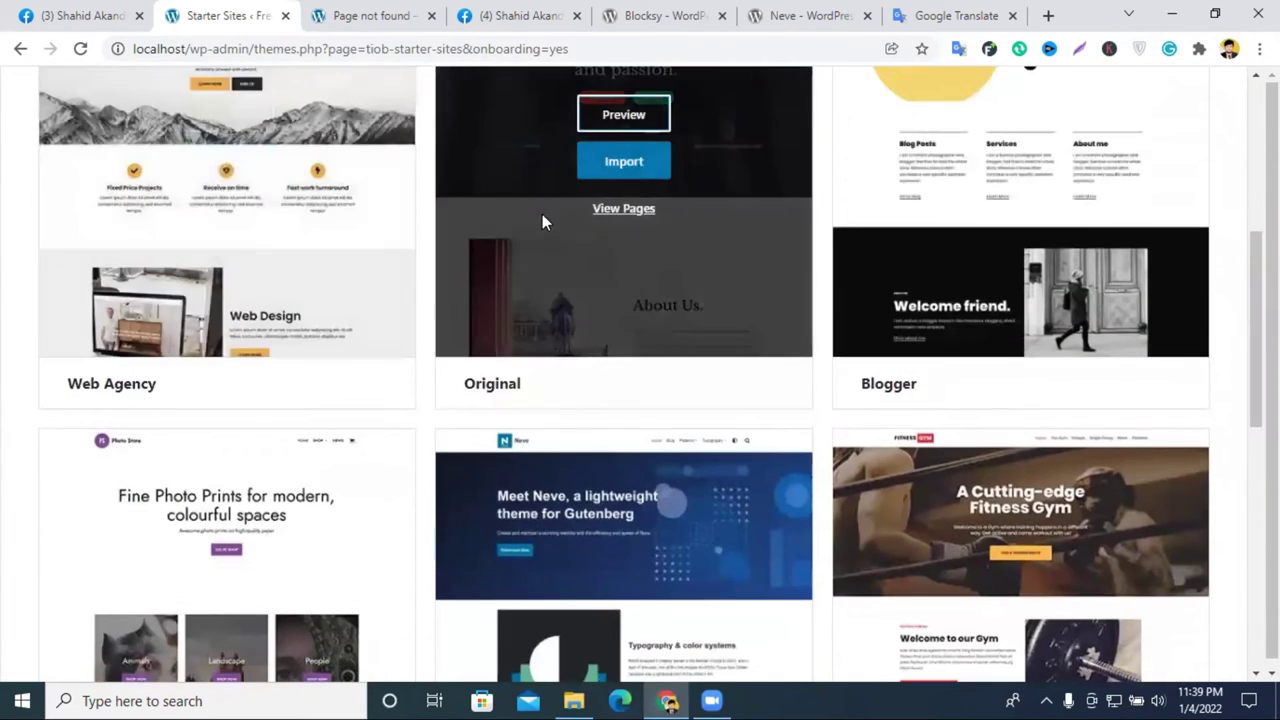
{"action": "scroll", "coordinate": [1050, 220], "scroll_direction": "down", "scroll_amount": 3}
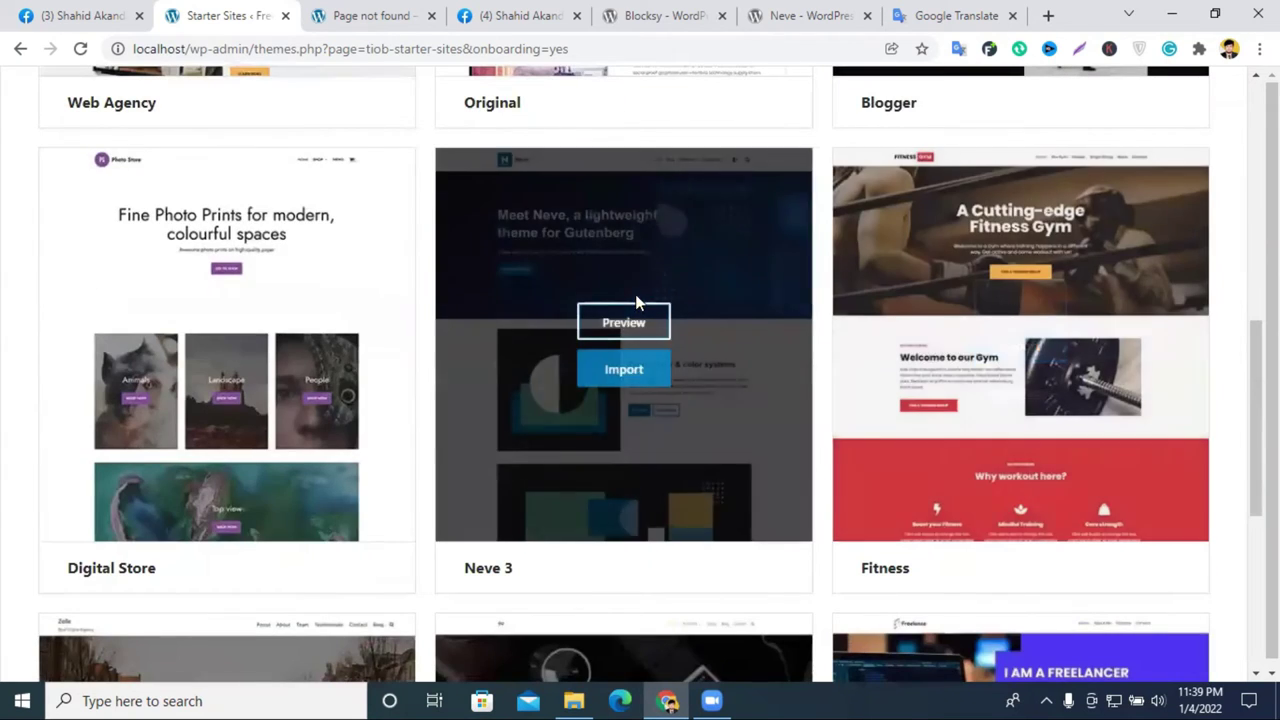
{"action": "scroll", "coordinate": [1012, 332], "scroll_direction": "down", "scroll_amount": 3}
{"action": "scroll", "coordinate": [1000, 335], "scroll_direction": "down", "scroll_amount": 1}
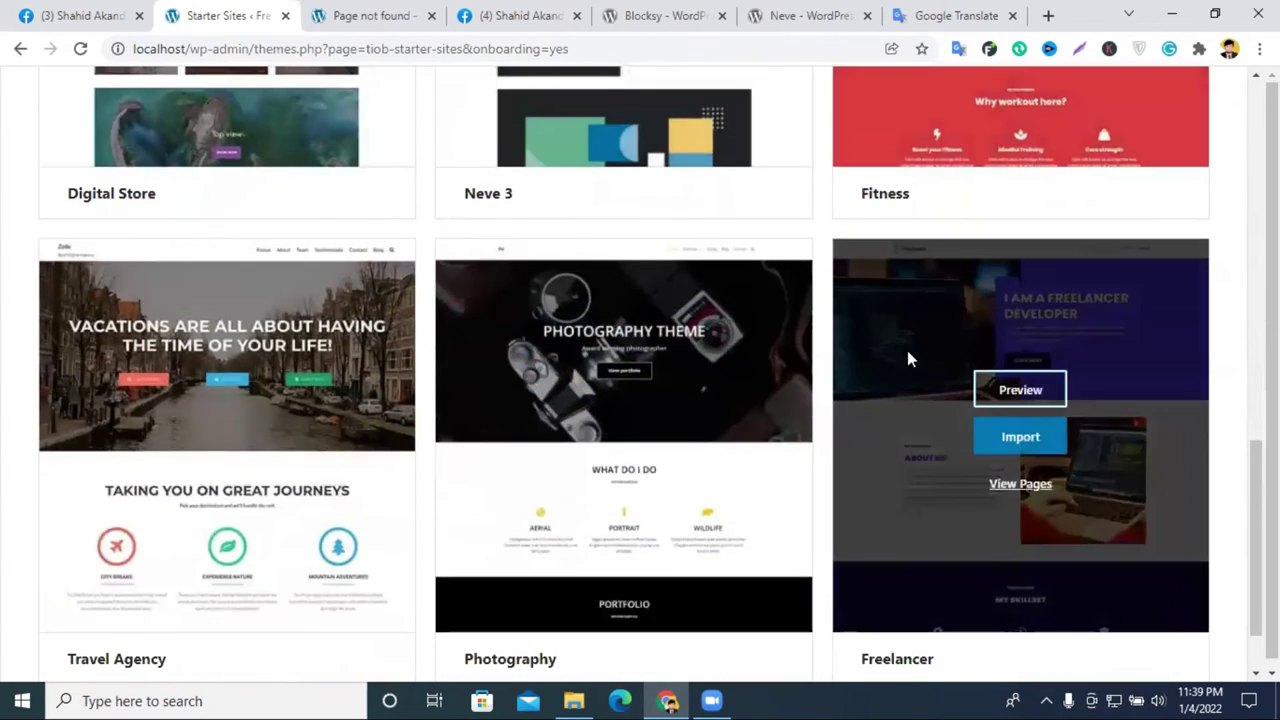
{"action": "scroll", "coordinate": [1183, 240], "scroll_direction": "down", "scroll_amount": 4}
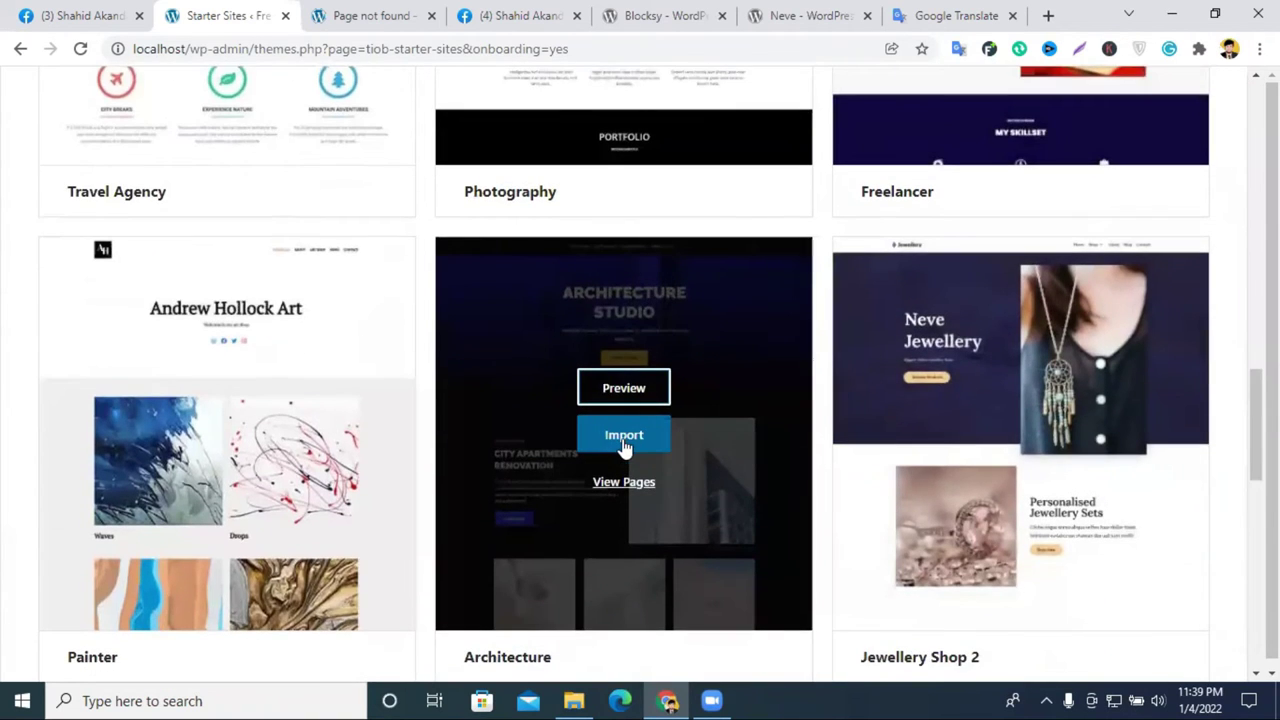
{"action": "left_click", "coordinate": [622, 432]}
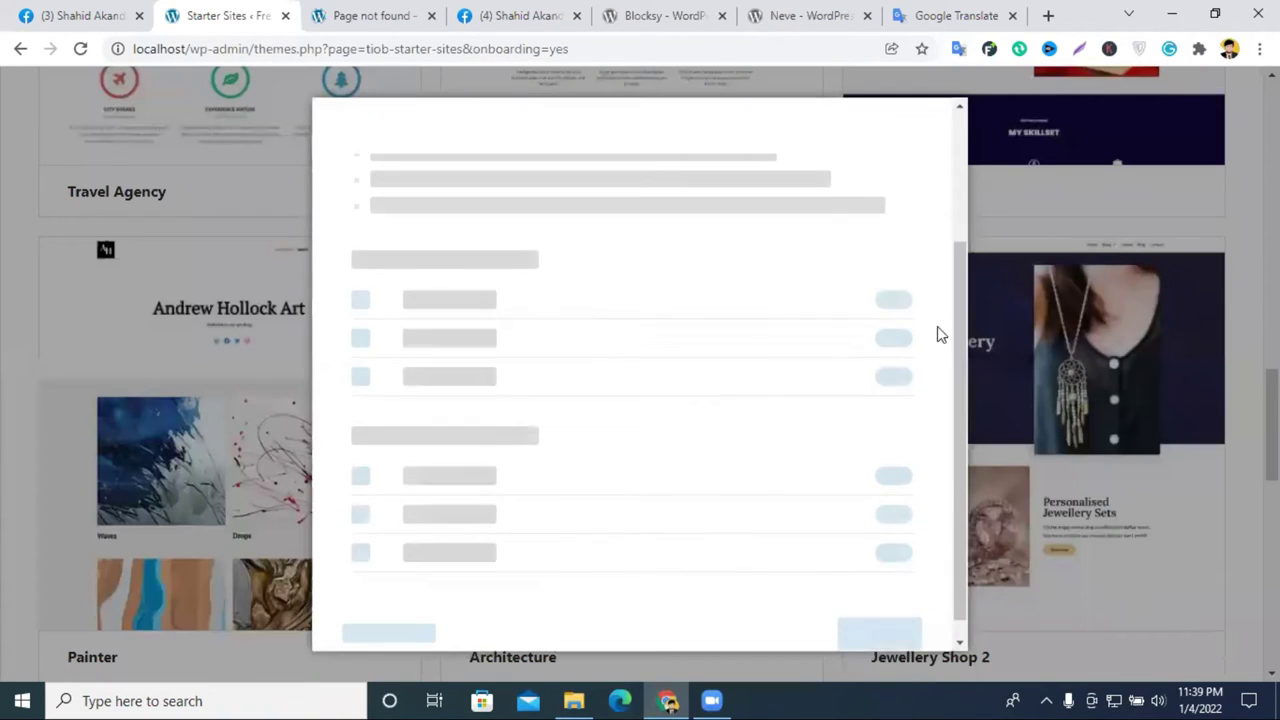
Step: Import the entire Architecture starter site with its content, customizer settings, widgets and plugins, and open the imported website in a new tab
{"action": "scroll", "coordinate": [769, 386], "scroll_direction": "down", "scroll_amount": 1}
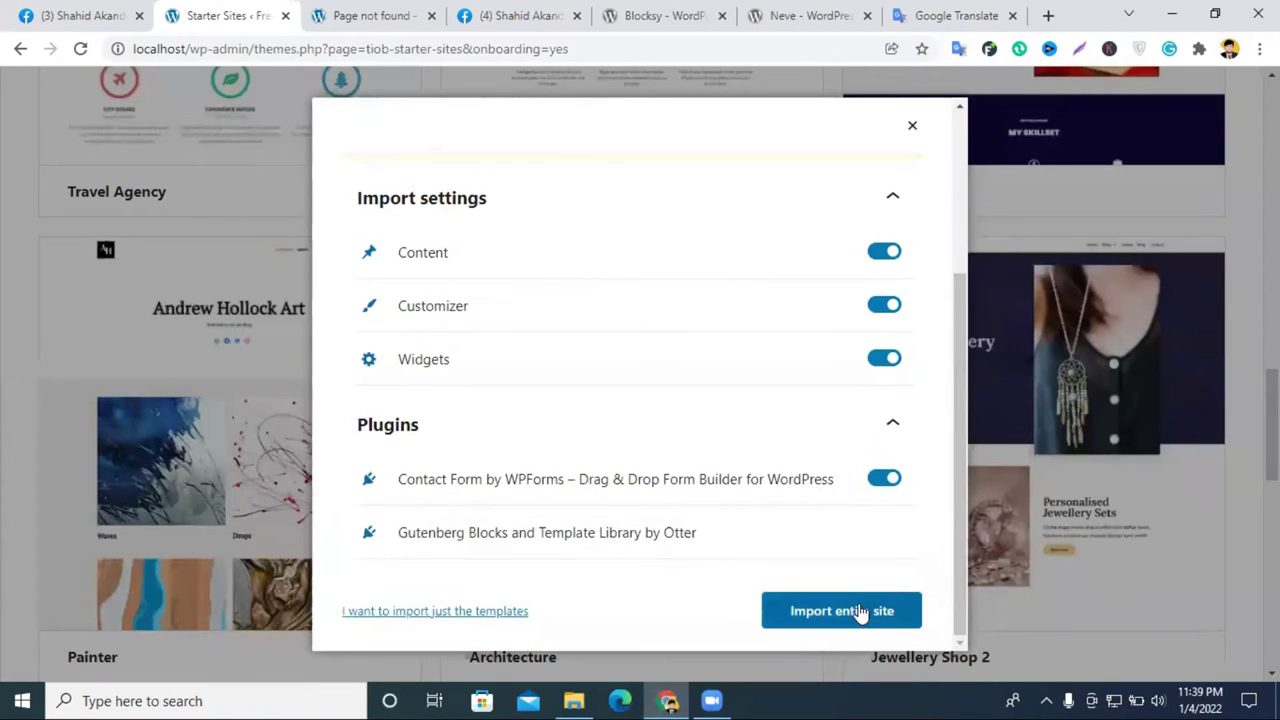
{"action": "left_click", "coordinate": [820, 620]}
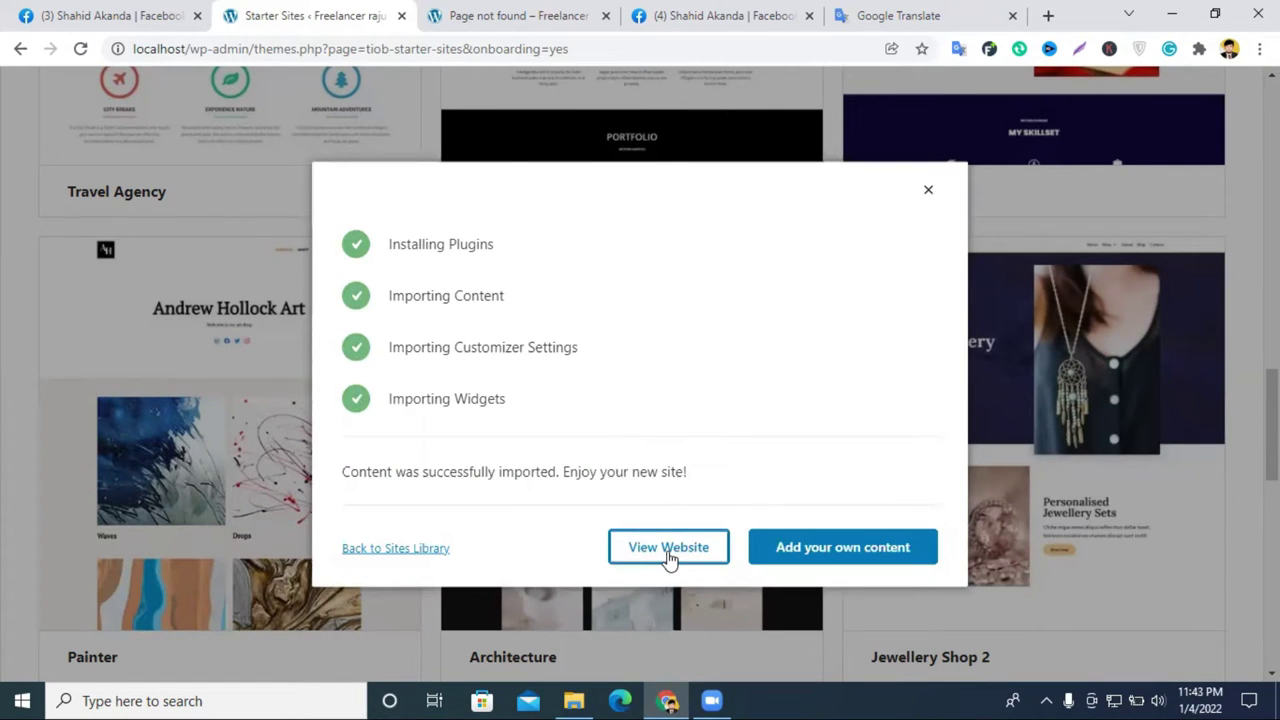
{"action": "right_click", "coordinate": [664, 556]}
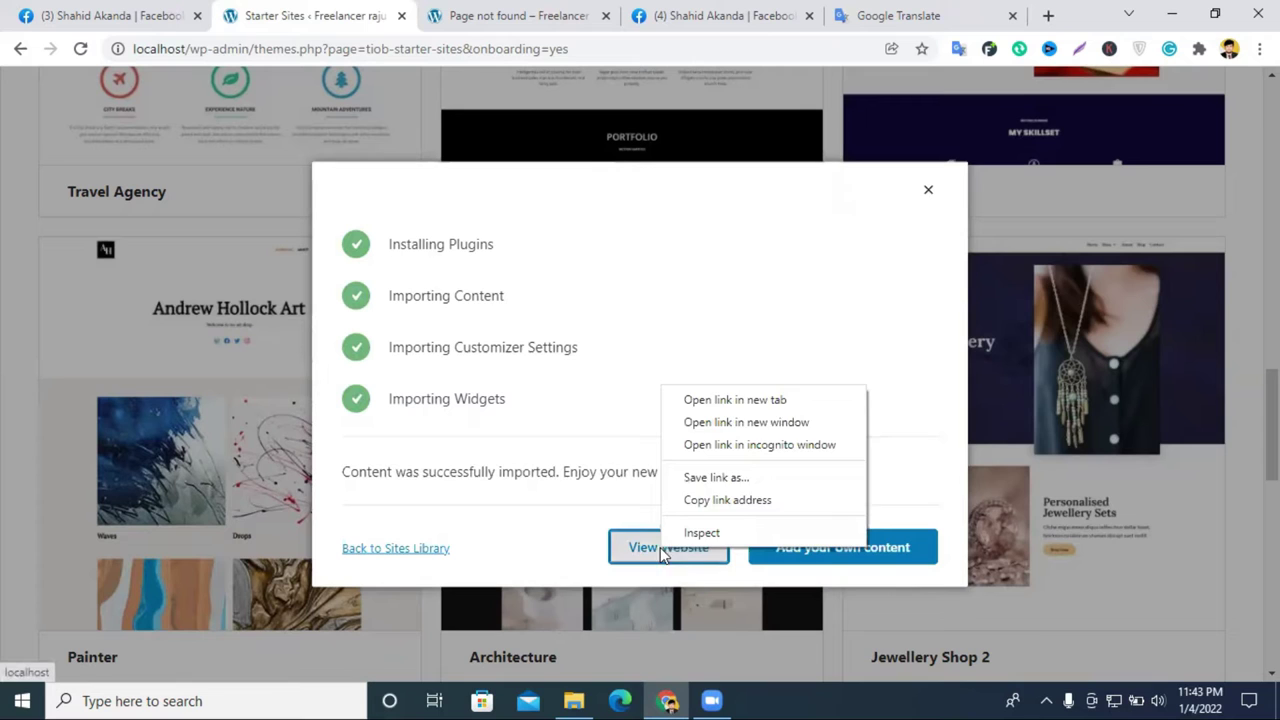
{"action": "left_click", "coordinate": [737, 400]}
{"action": "left_click", "coordinate": [455, 14]}
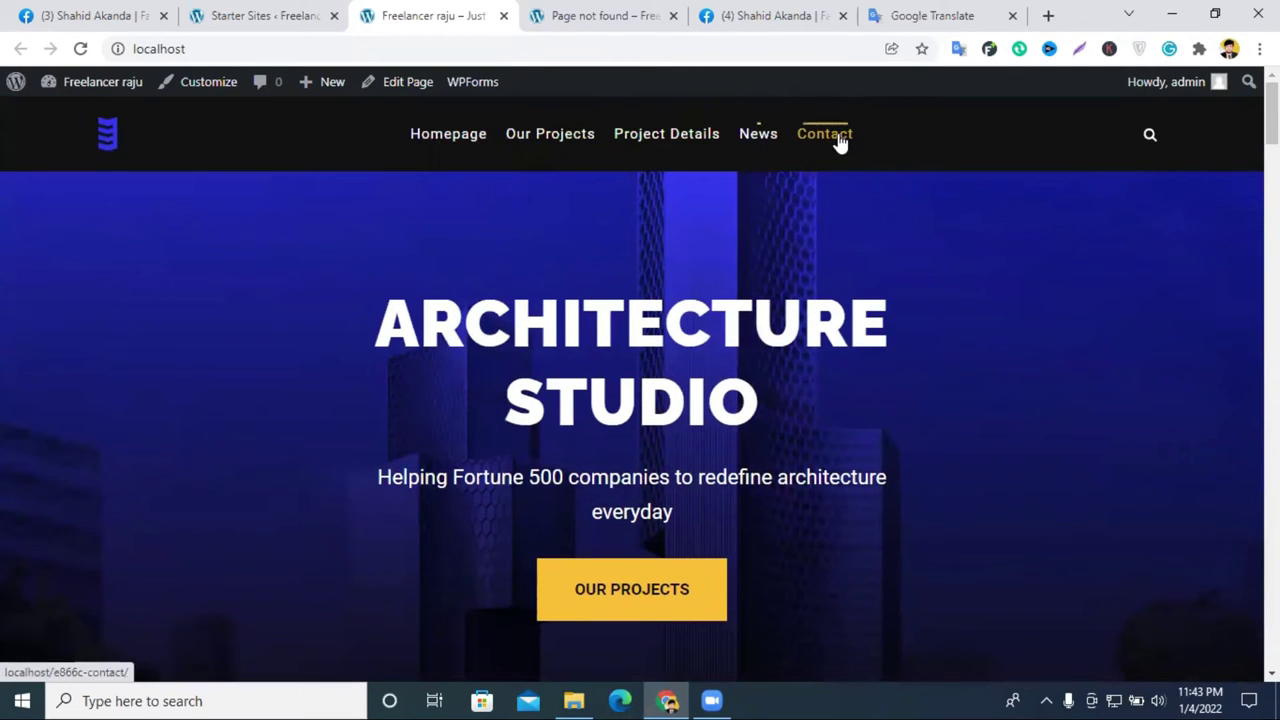
Step: Examine the imported Architecture Studio homepage from the header to the footer, including its projects, clients, testimonial, team and contact sections
{"action": "scroll", "coordinate": [594, 206], "scroll_direction": "down", "scroll_amount": 9}
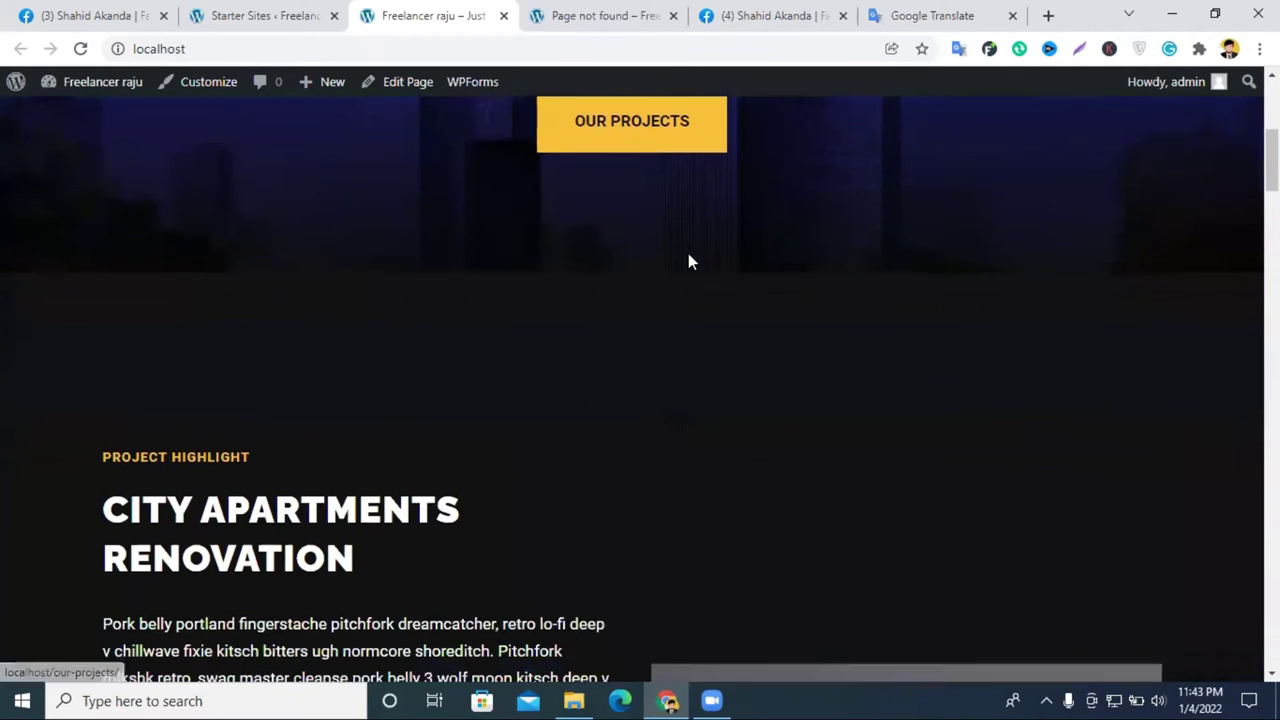
{"action": "scroll", "coordinate": [688, 260], "scroll_direction": "down", "scroll_amount": 10}
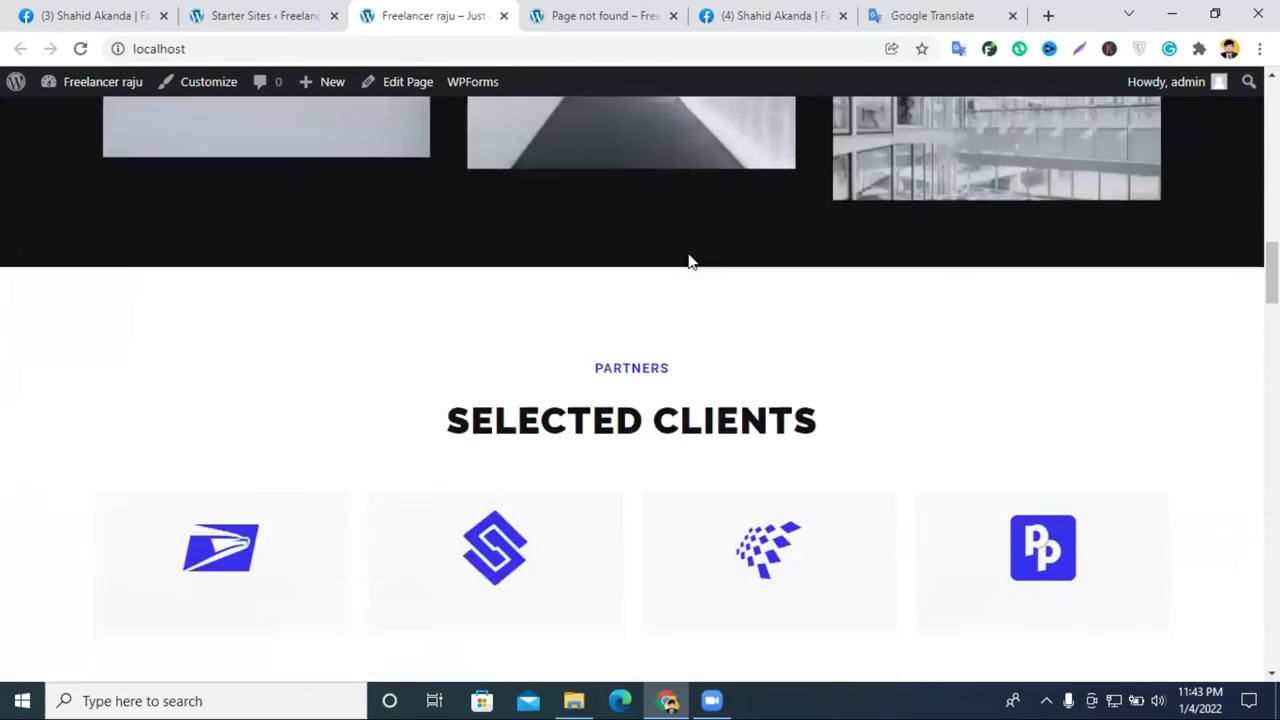
{"action": "scroll", "coordinate": [715, 261], "scroll_direction": "down", "scroll_amount": 15}
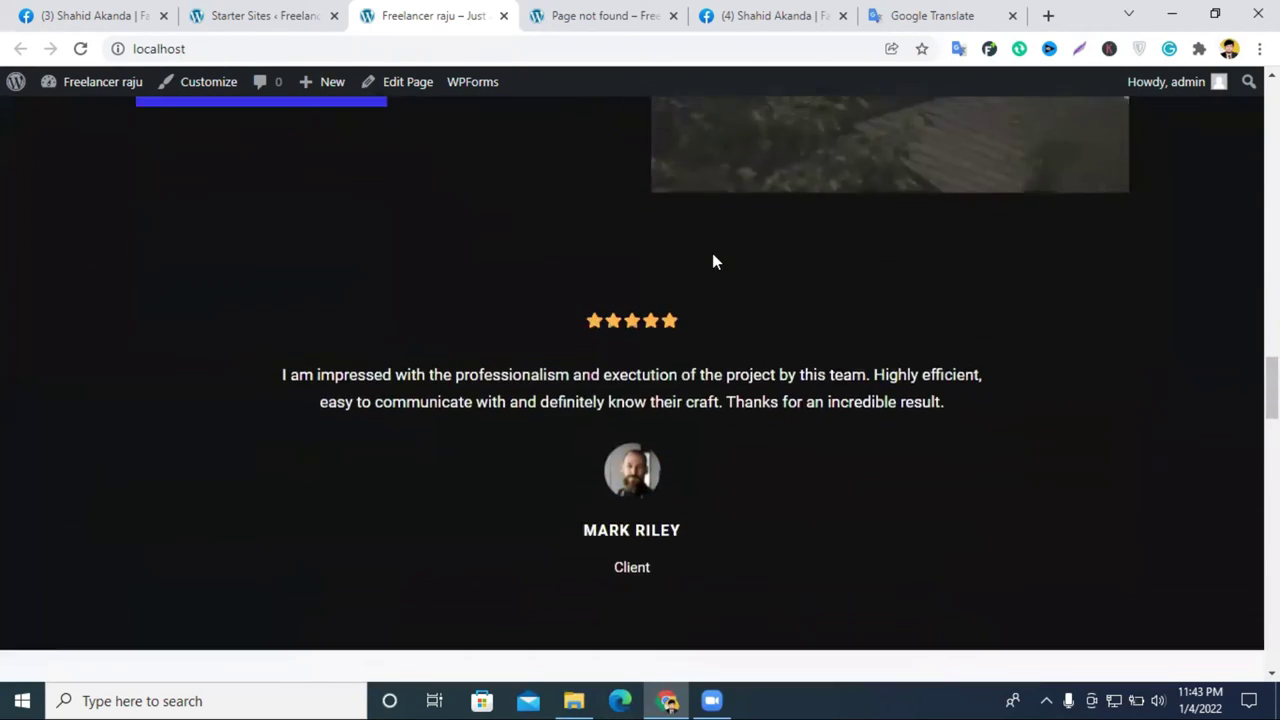
{"action": "scroll", "coordinate": [785, 290], "scroll_direction": "down", "scroll_amount": 8}
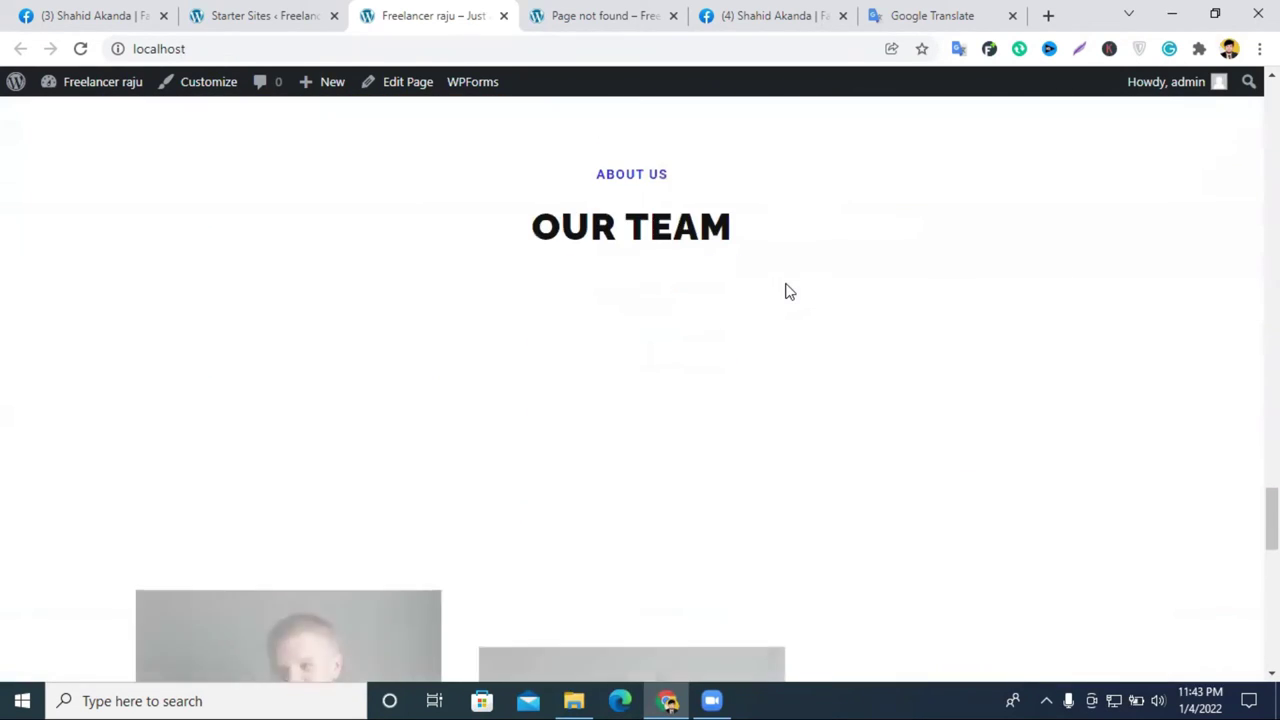
{"action": "scroll", "coordinate": [785, 290], "scroll_direction": "down", "scroll_amount": 8}
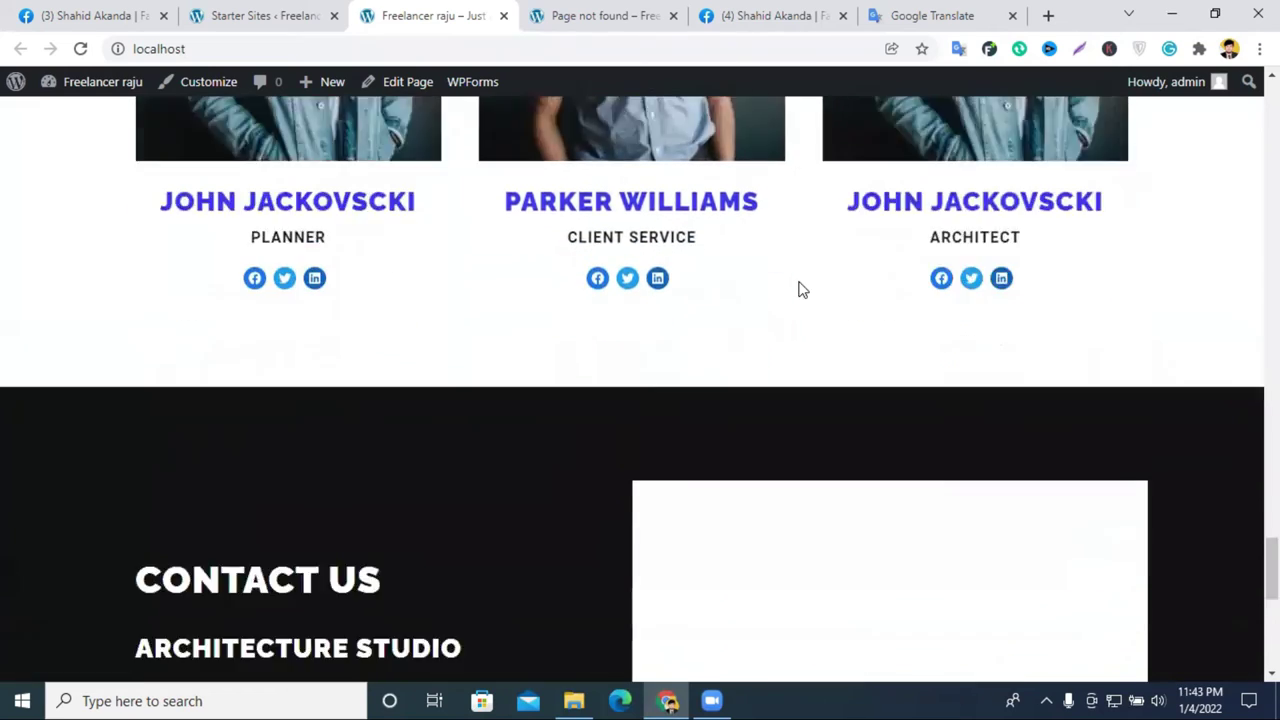
{"action": "scroll", "coordinate": [800, 289], "scroll_direction": "down", "scroll_amount": 2}
{"action": "scroll", "coordinate": [709, 286], "scroll_direction": "up", "scroll_amount": 2}
{"action": "scroll", "coordinate": [690, 295], "scroll_direction": "down", "scroll_amount": 3}
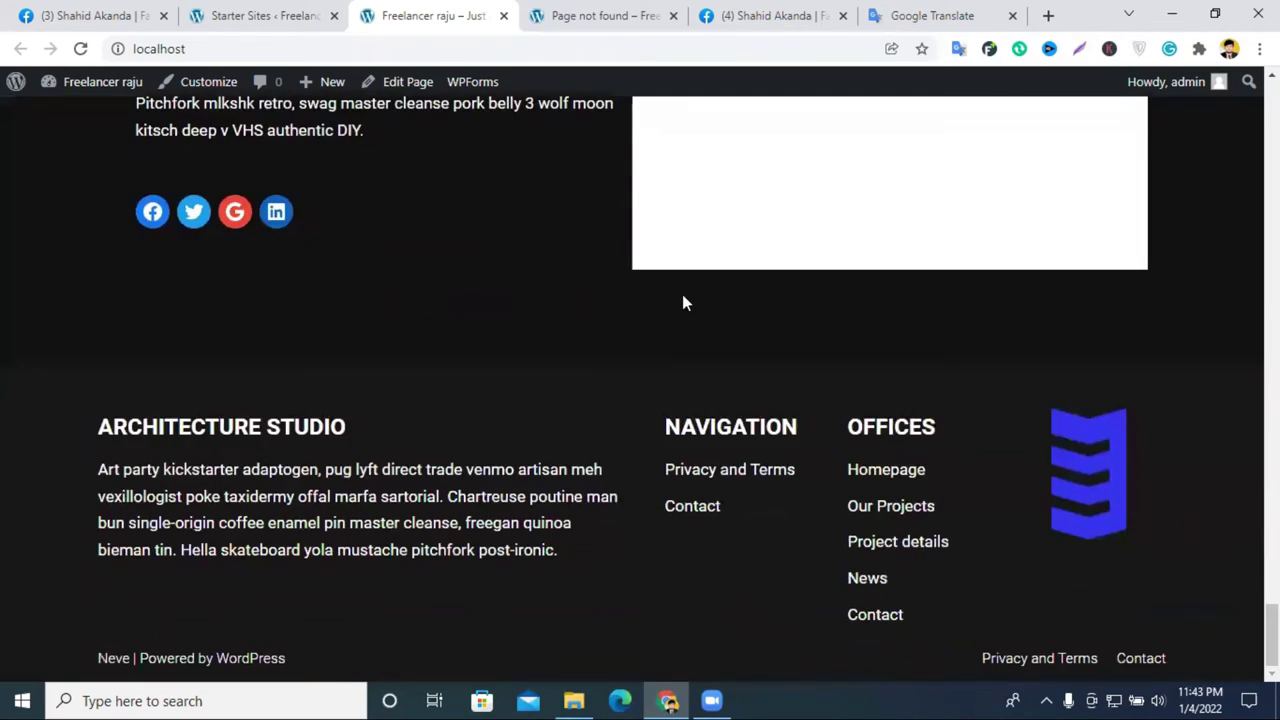
{"action": "scroll", "coordinate": [1155, 417], "scroll_direction": "up", "scroll_amount": 15}
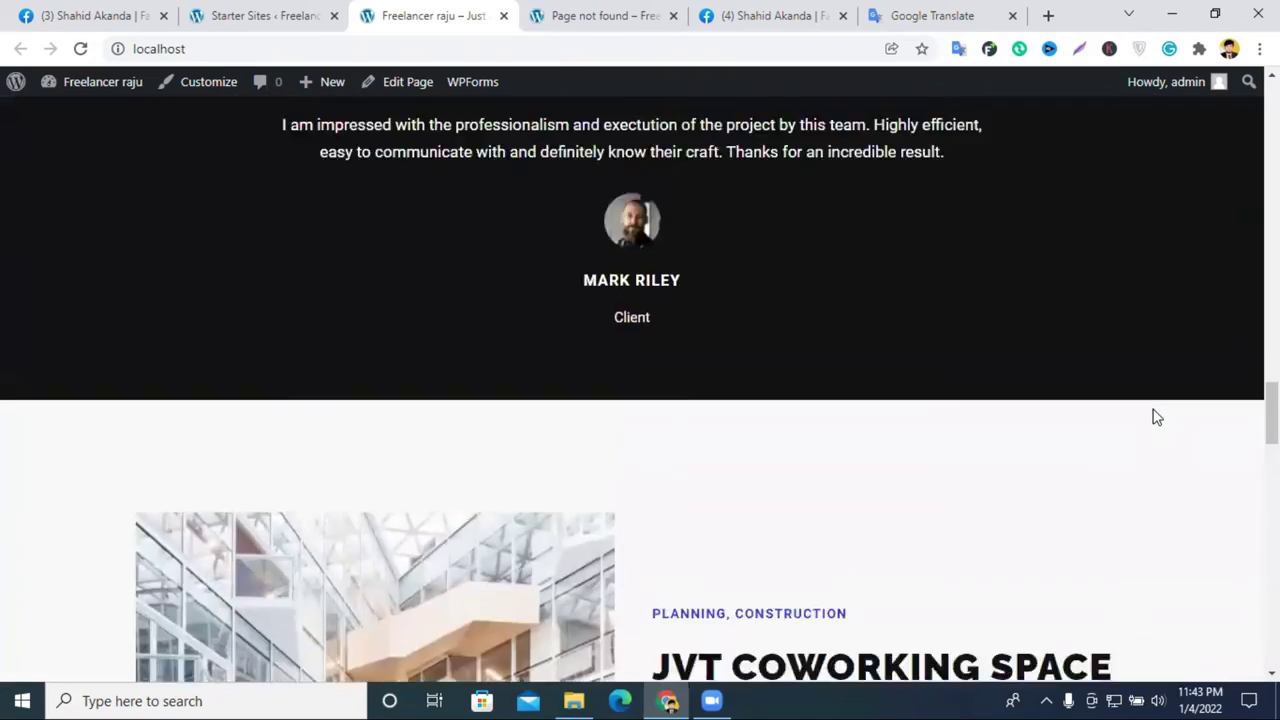
{"action": "scroll", "coordinate": [1155, 417], "scroll_direction": "up", "scroll_amount": 10}
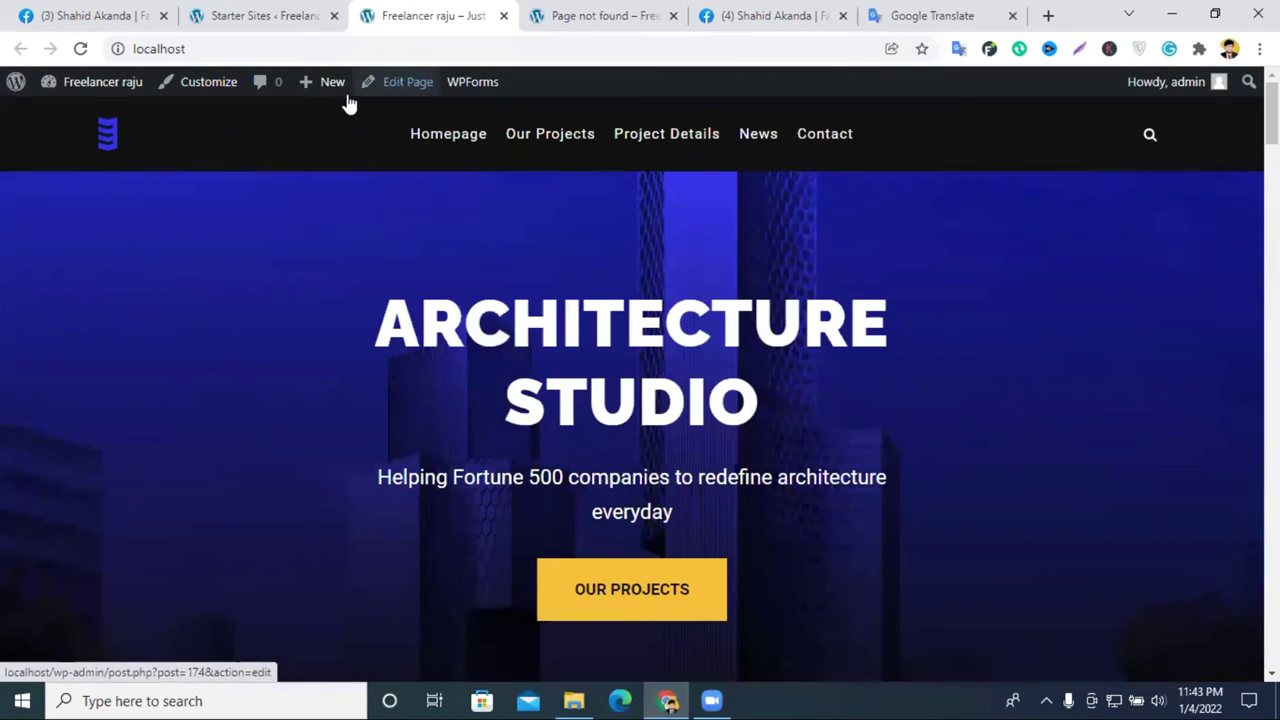
Step: Return to the starter sites library, close the finished import dialog and look through the other free Gutenberg templates
{"action": "left_click", "coordinate": [257, 14]}
{"action": "left_click", "coordinate": [932, 191]}
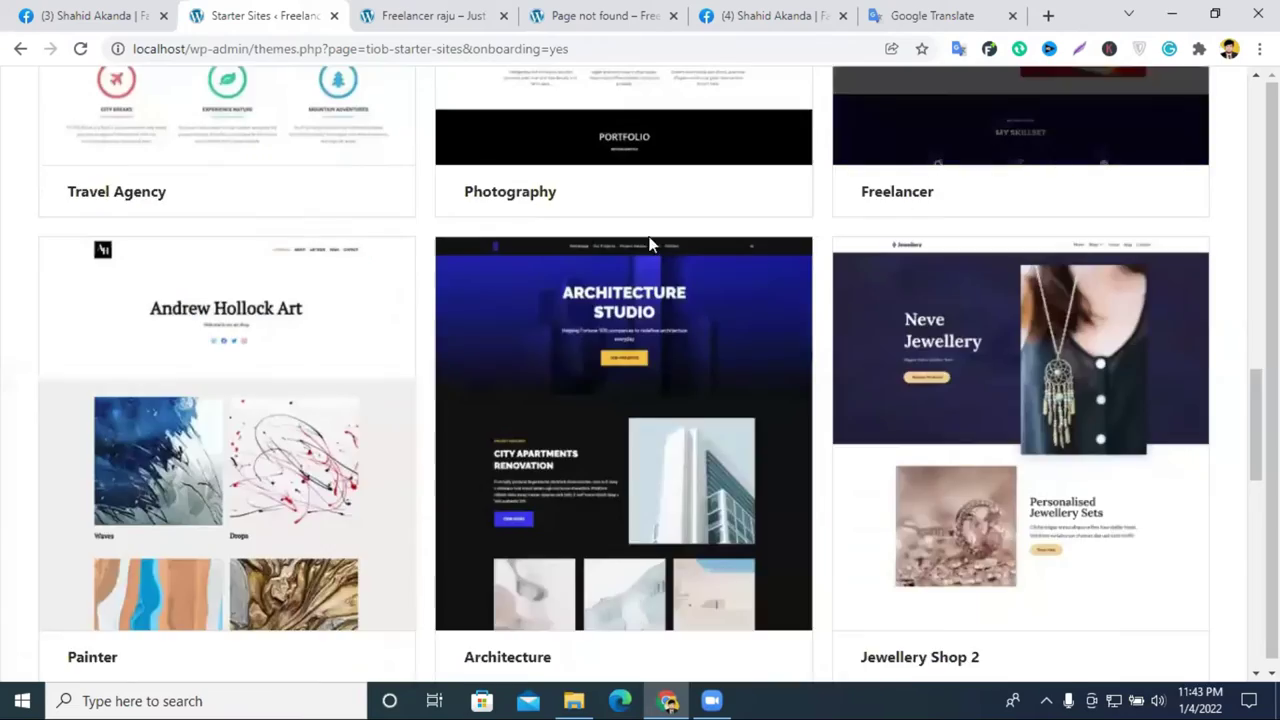
{"action": "scroll", "coordinate": [651, 249], "scroll_direction": "up", "scroll_amount": 10}
{"action": "scroll", "coordinate": [967, 365], "scroll_direction": "down", "scroll_amount": 5}
{"action": "scroll", "coordinate": [967, 365], "scroll_direction": "down", "scroll_amount": 5}
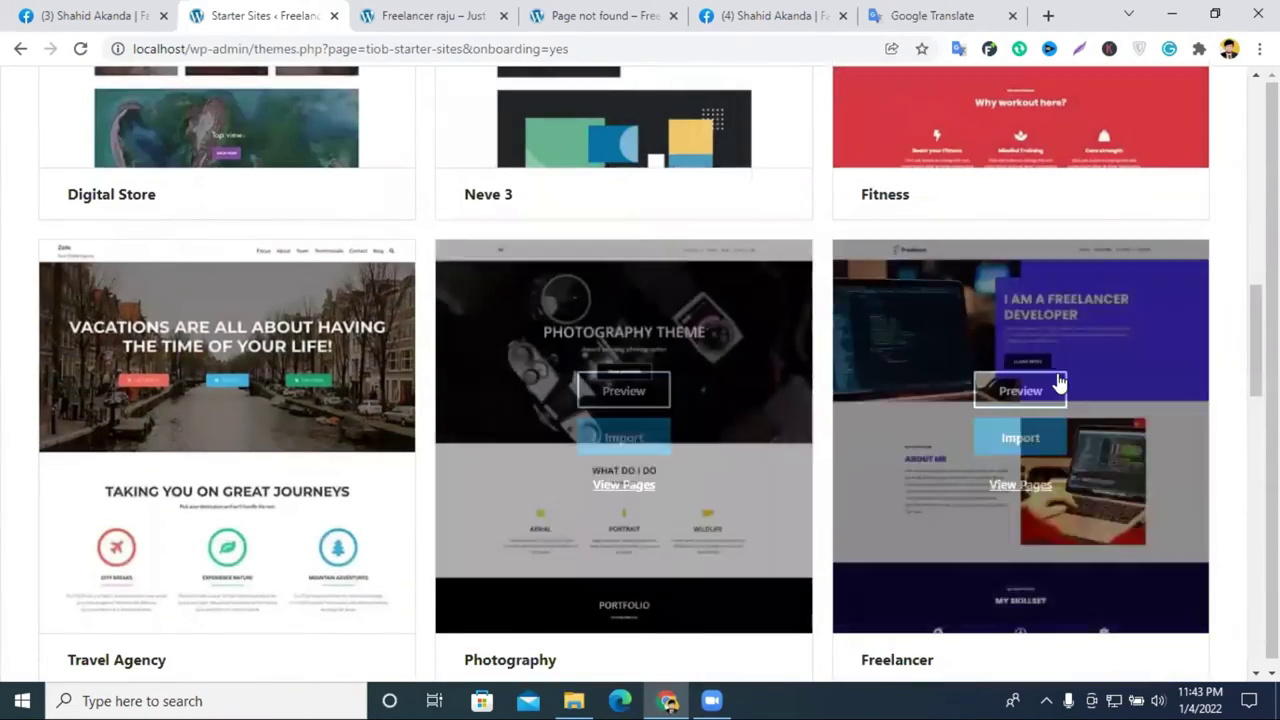
{"action": "scroll", "coordinate": [1005, 366], "scroll_direction": "down", "scroll_amount": 5}
{"action": "scroll", "coordinate": [1035, 312], "scroll_direction": "down", "scroll_amount": 9}
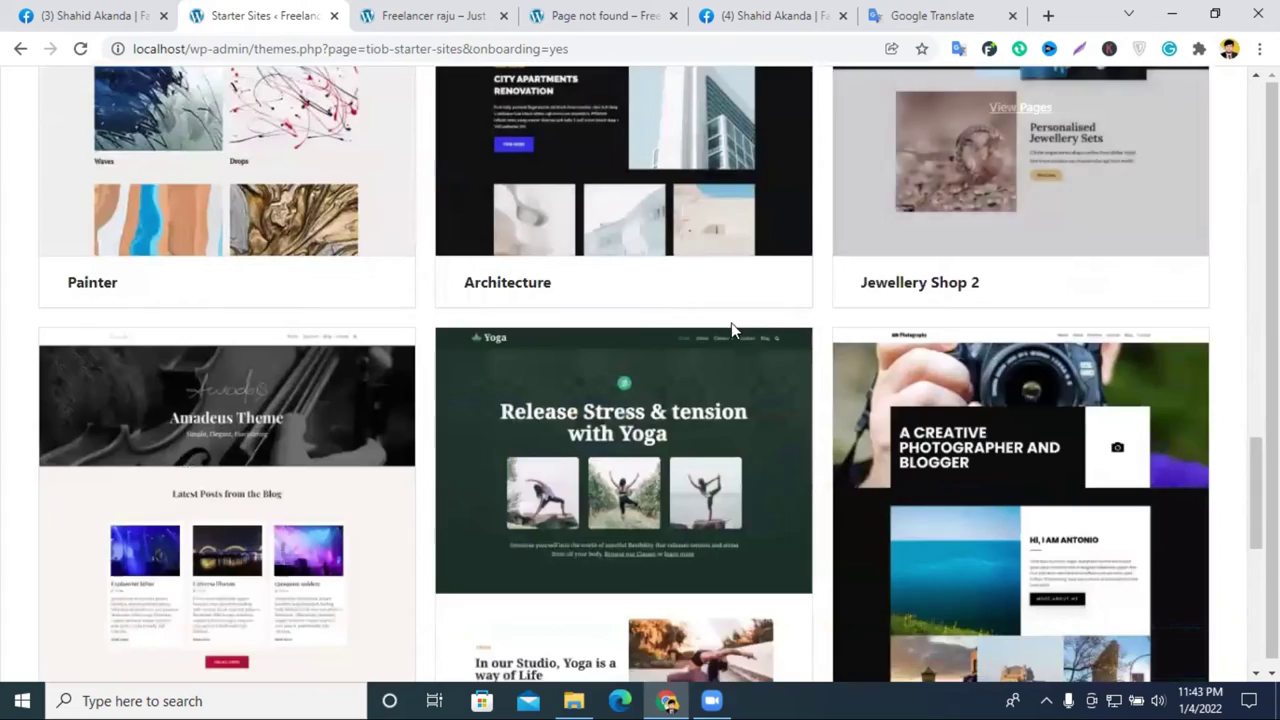
{"action": "scroll", "coordinate": [700, 325], "scroll_direction": "down", "scroll_amount": 5}
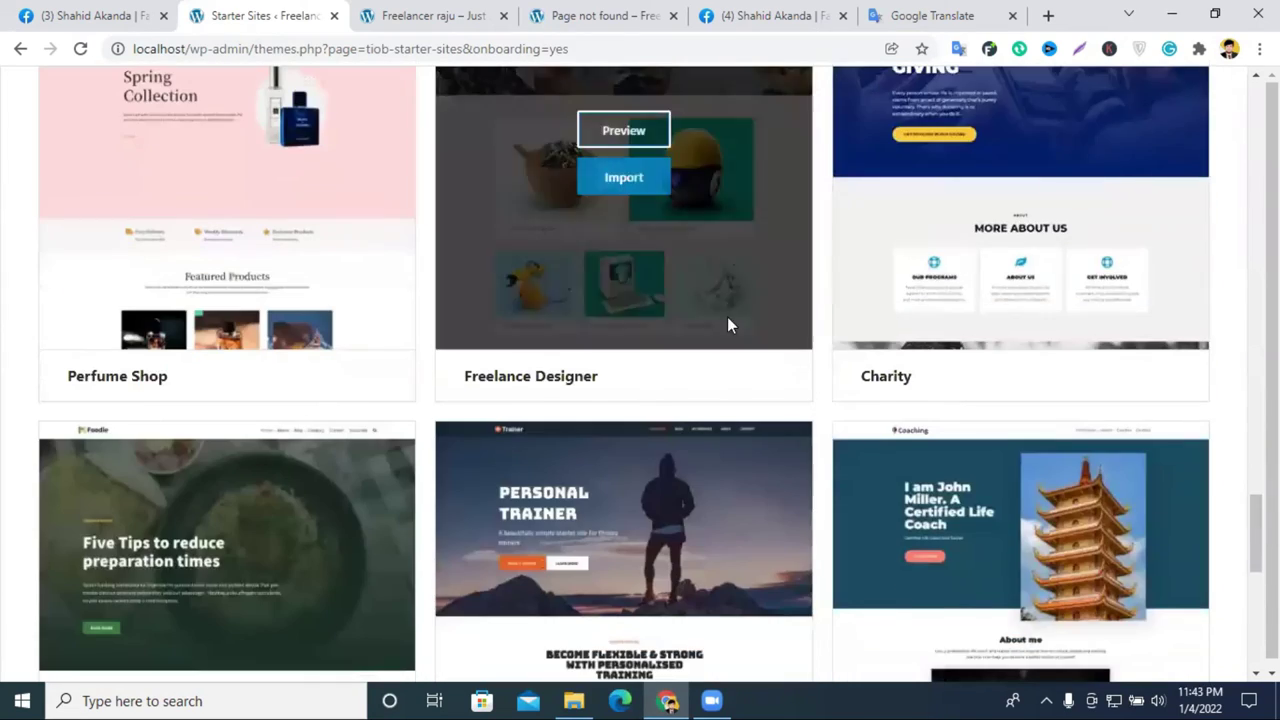
Step: Examine the free Gutenberg starter sites down to the end of the gallery, and close the onboarding view
{"action": "scroll", "coordinate": [900, 312], "scroll_direction": "down", "scroll_amount": 3}
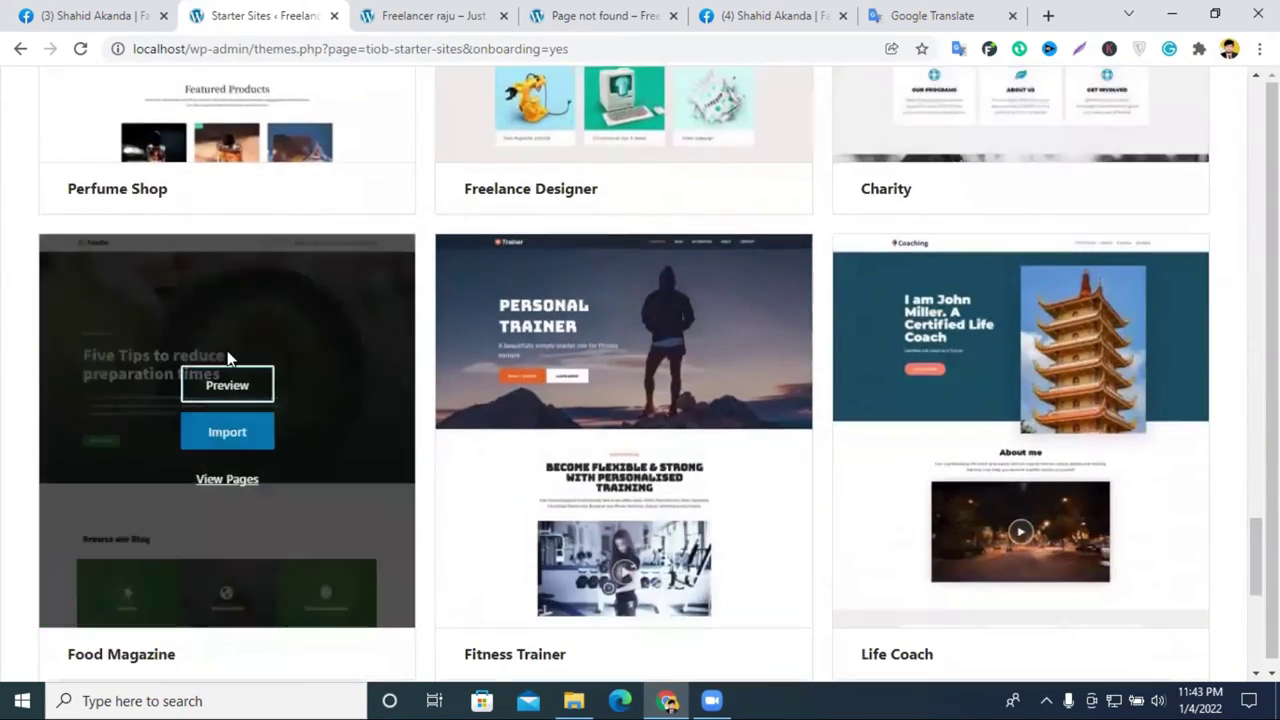
{"action": "scroll", "coordinate": [757, 257], "scroll_direction": "down", "scroll_amount": 2}
{"action": "scroll", "coordinate": [834, 390], "scroll_direction": "down", "scroll_amount": 4}
{"action": "scroll", "coordinate": [900, 360], "scroll_direction": "down", "scroll_amount": 5}
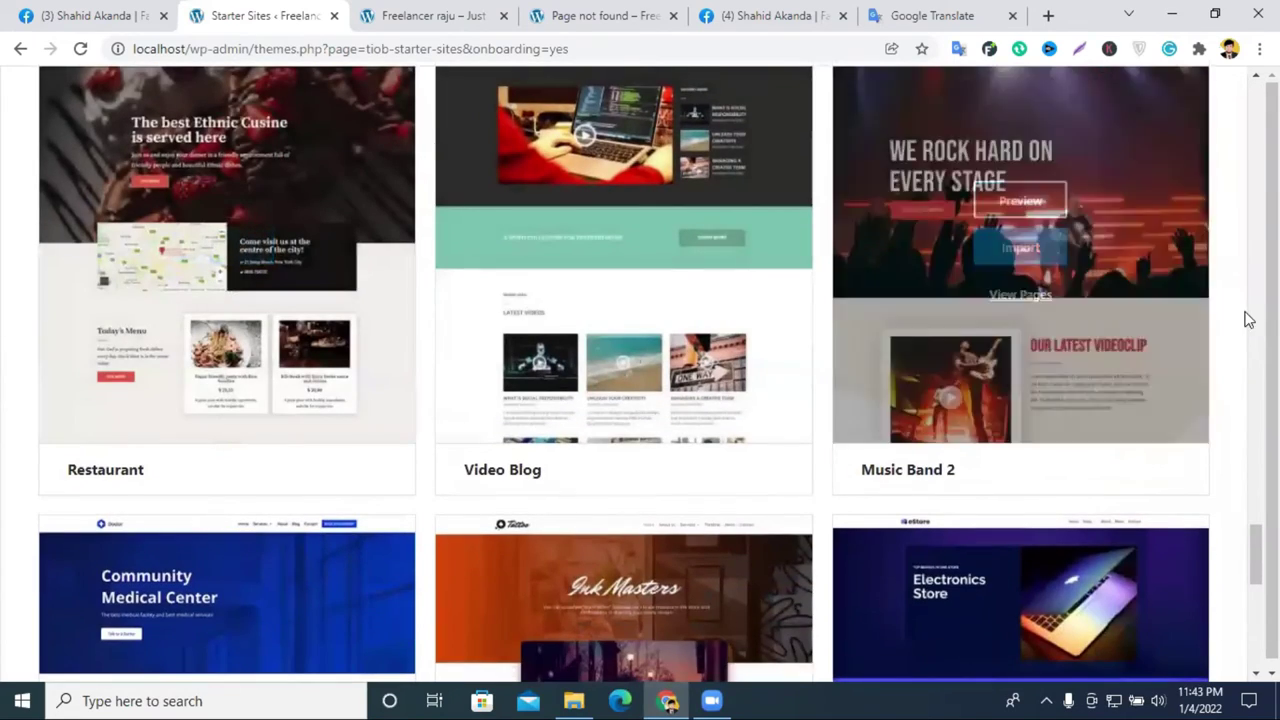
{"action": "scroll", "coordinate": [1097, 271], "scroll_direction": "down", "scroll_amount": 4}
{"action": "scroll", "coordinate": [980, 260], "scroll_direction": "down", "scroll_amount": 3}
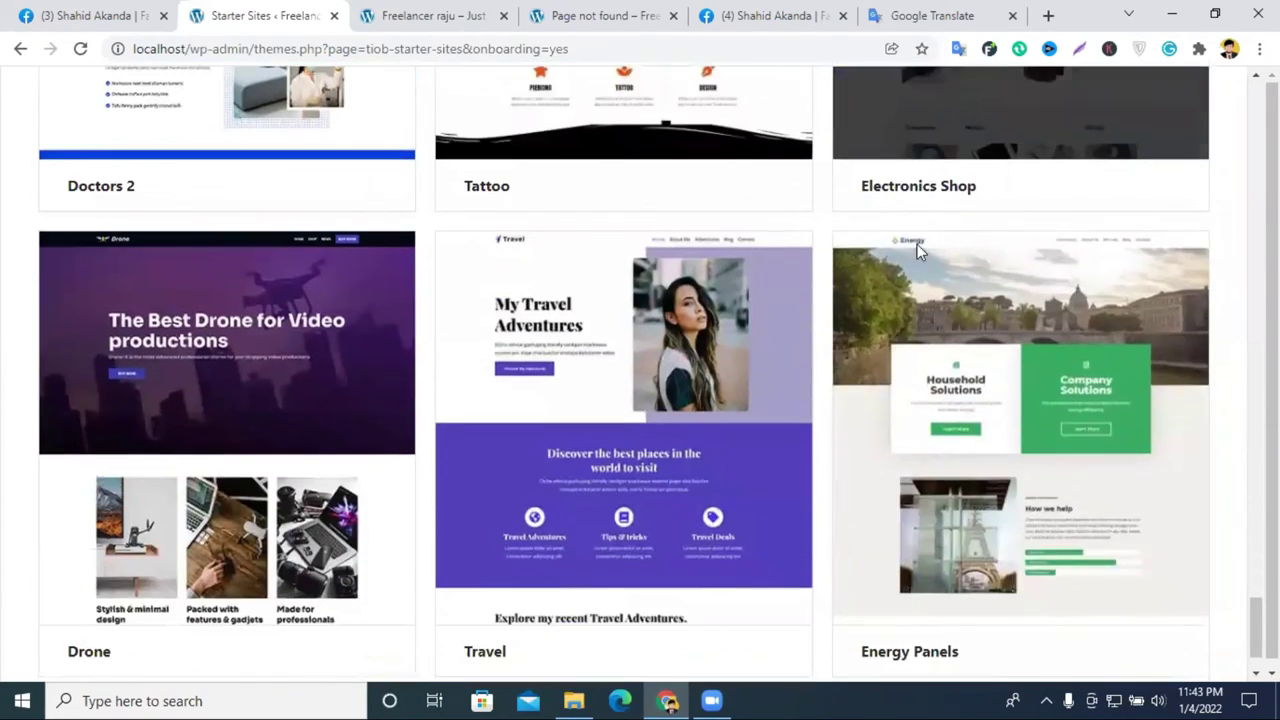
{"action": "scroll", "coordinate": [900, 230], "scroll_direction": "down", "scroll_amount": 1}
{"action": "scroll", "coordinate": [826, 260], "scroll_direction": "down", "scroll_amount": 3}
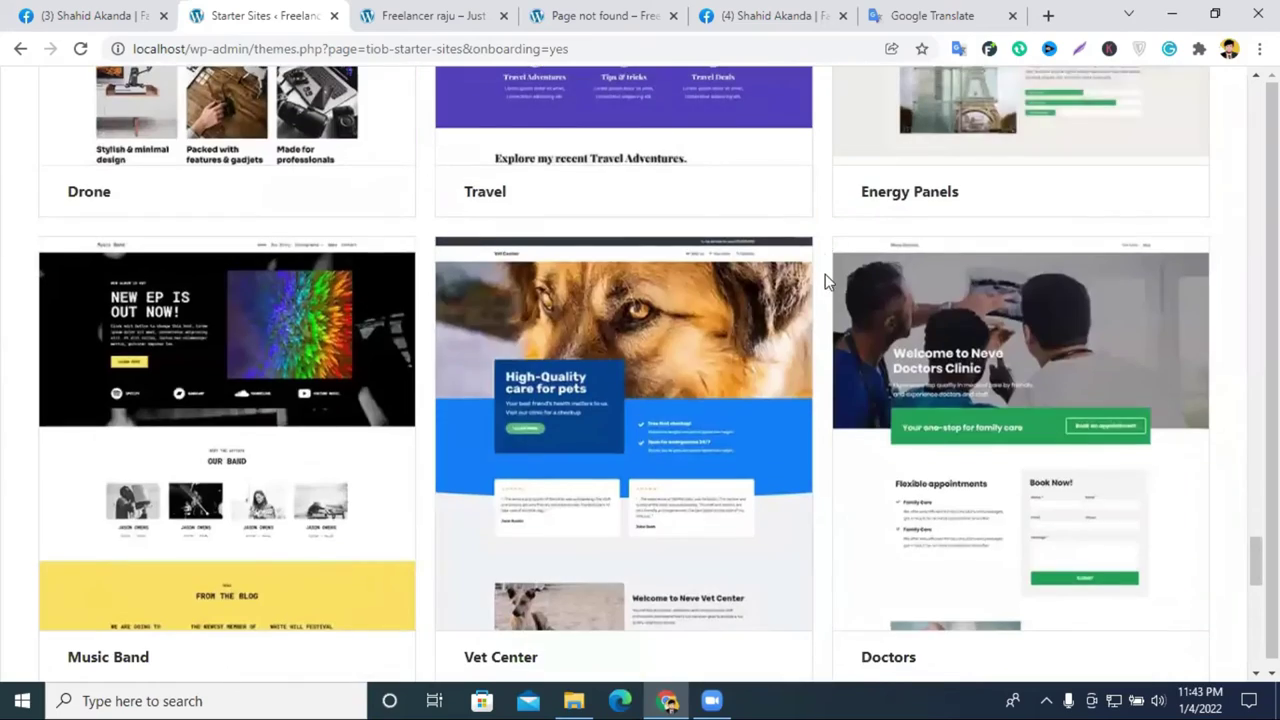
{"action": "scroll", "coordinate": [800, 400], "scroll_direction": "down", "scroll_amount": 2}
{"action": "scroll", "coordinate": [811, 257], "scroll_direction": "down", "scroll_amount": 9}
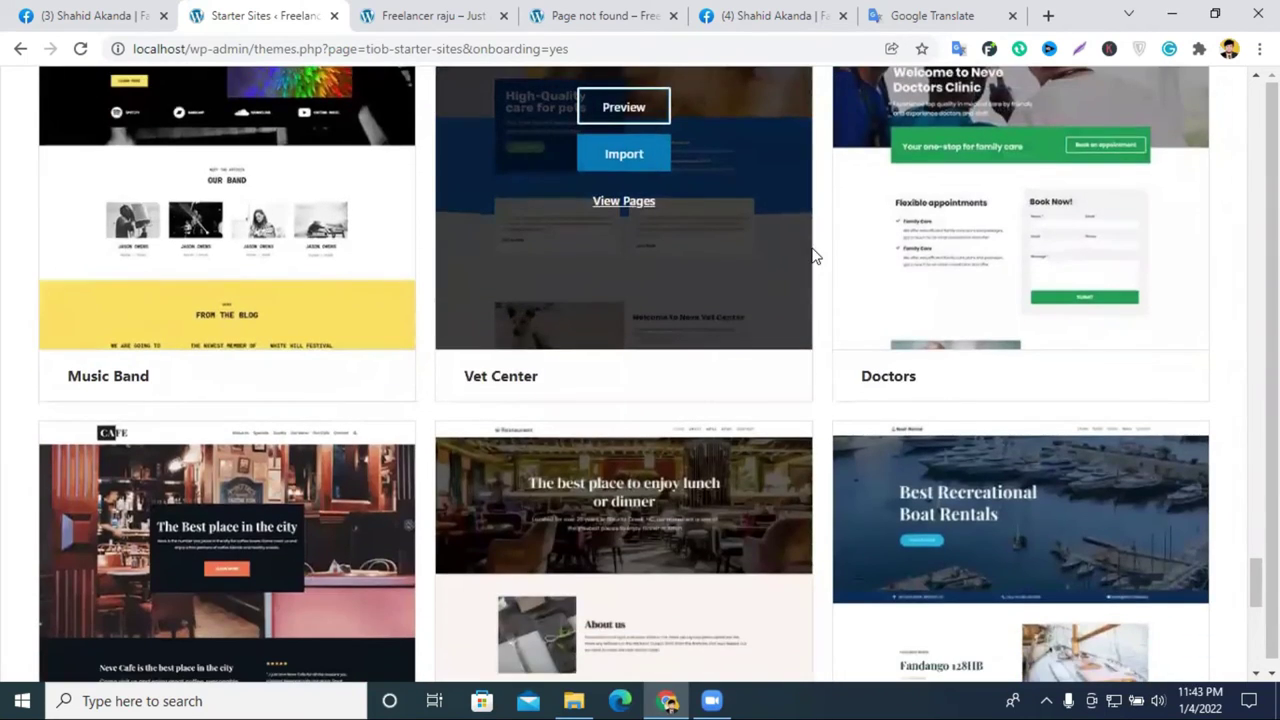
{"action": "scroll", "coordinate": [896, 252], "scroll_direction": "down", "scroll_amount": 8}
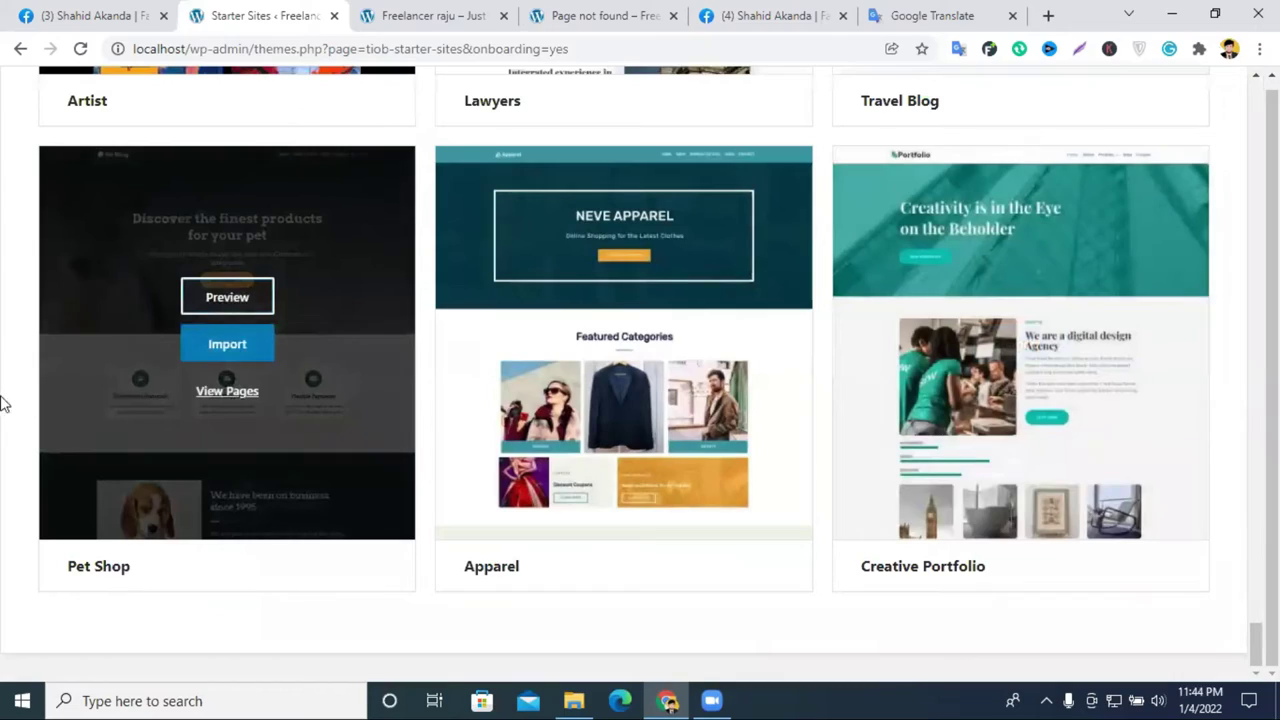
{"action": "scroll", "coordinate": [167, 386], "scroll_direction": "up", "scroll_amount": 15}
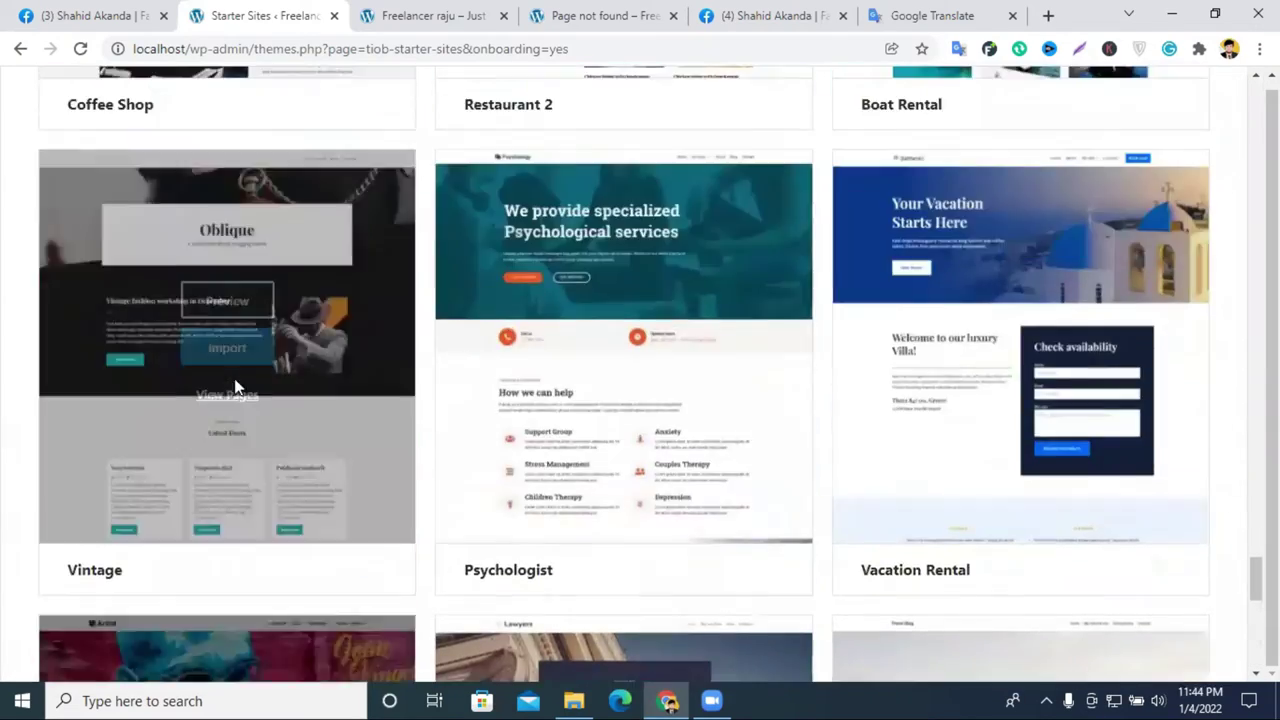
{"action": "scroll", "coordinate": [313, 385], "scroll_direction": "up", "scroll_amount": 15}
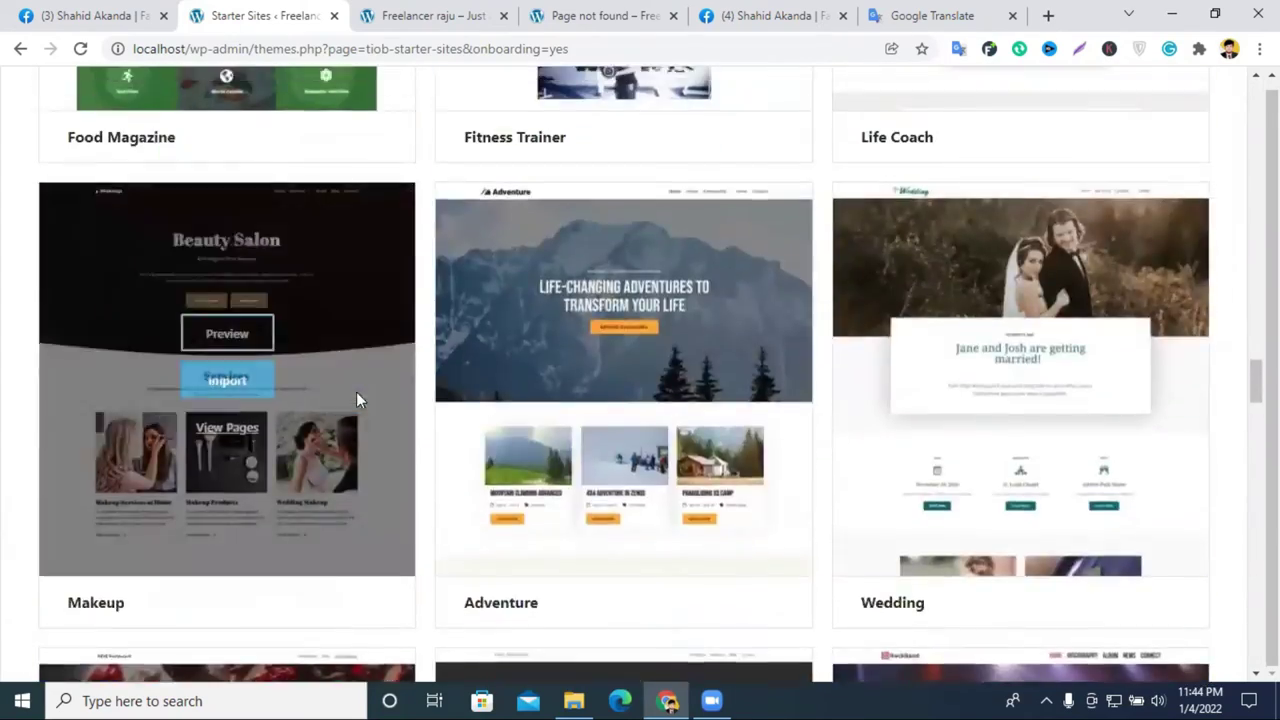
{"action": "scroll", "coordinate": [875, 453], "scroll_direction": "up", "scroll_amount": 15}
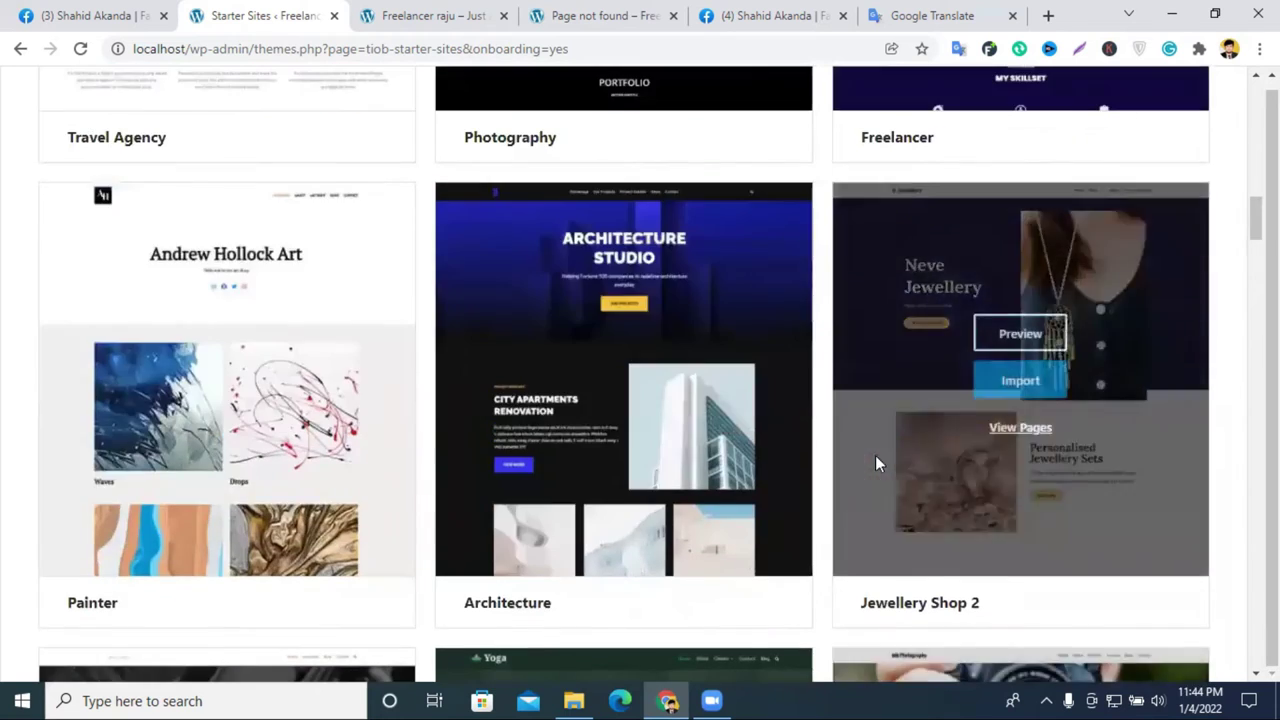
{"action": "scroll", "coordinate": [875, 455], "scroll_direction": "up", "scroll_amount": 10}
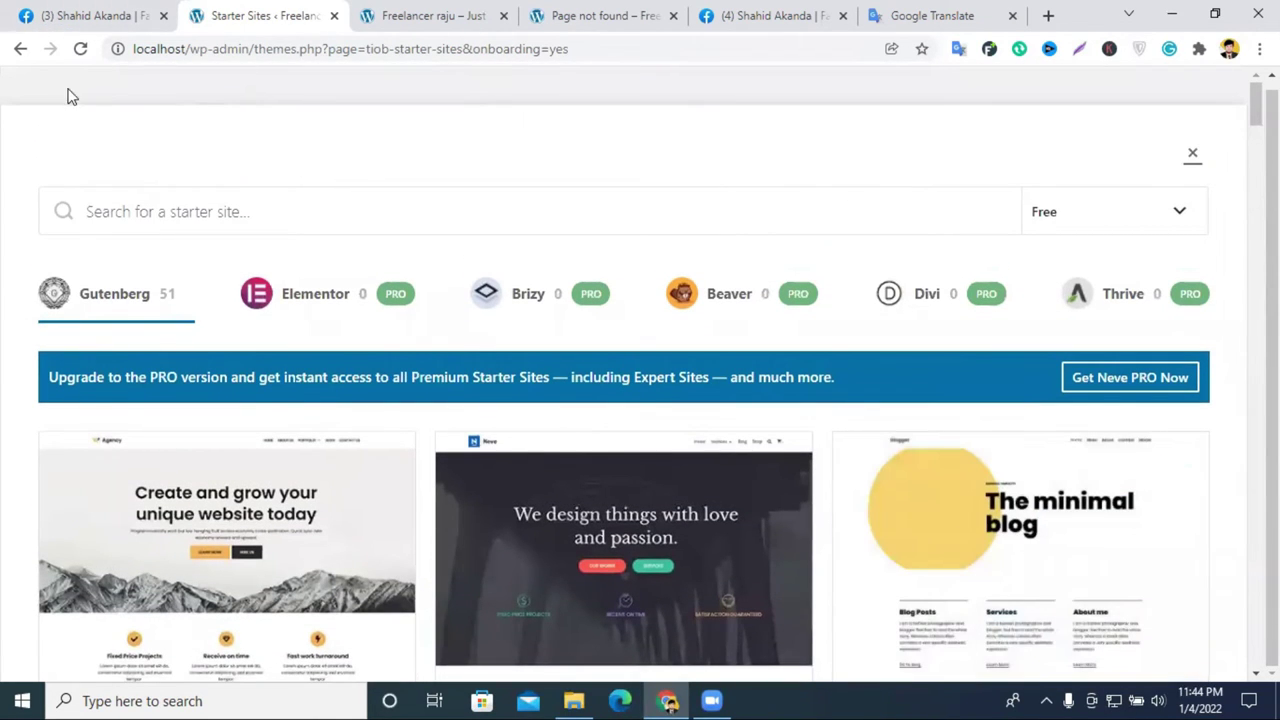
{"action": "left_click", "coordinate": [1197, 157]}
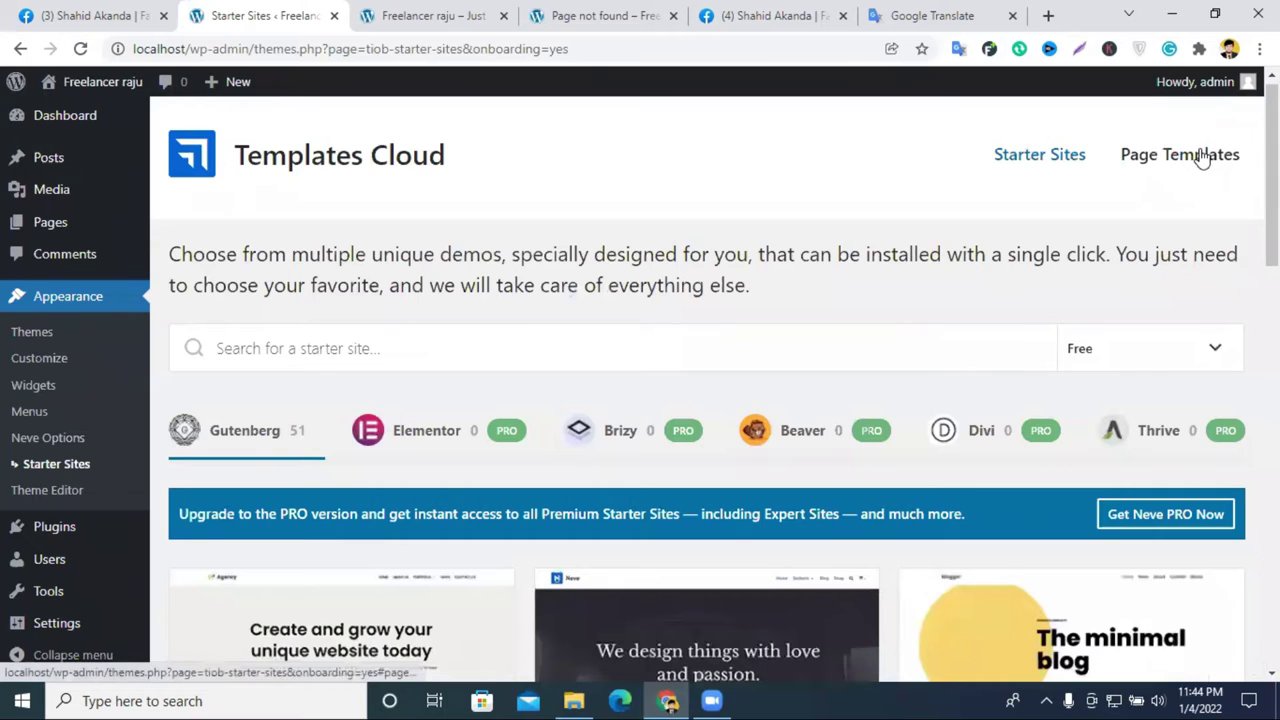
{"action": "scroll", "coordinate": [54, 512], "scroll_direction": "down", "scroll_amount": 5}
{"action": "scroll", "coordinate": [42, 250], "scroll_direction": "up", "scroll_amount": 4}
Step: Open the WP Reset tools from the installed plugins
{"action": "left_click", "coordinate": [40, 280]}
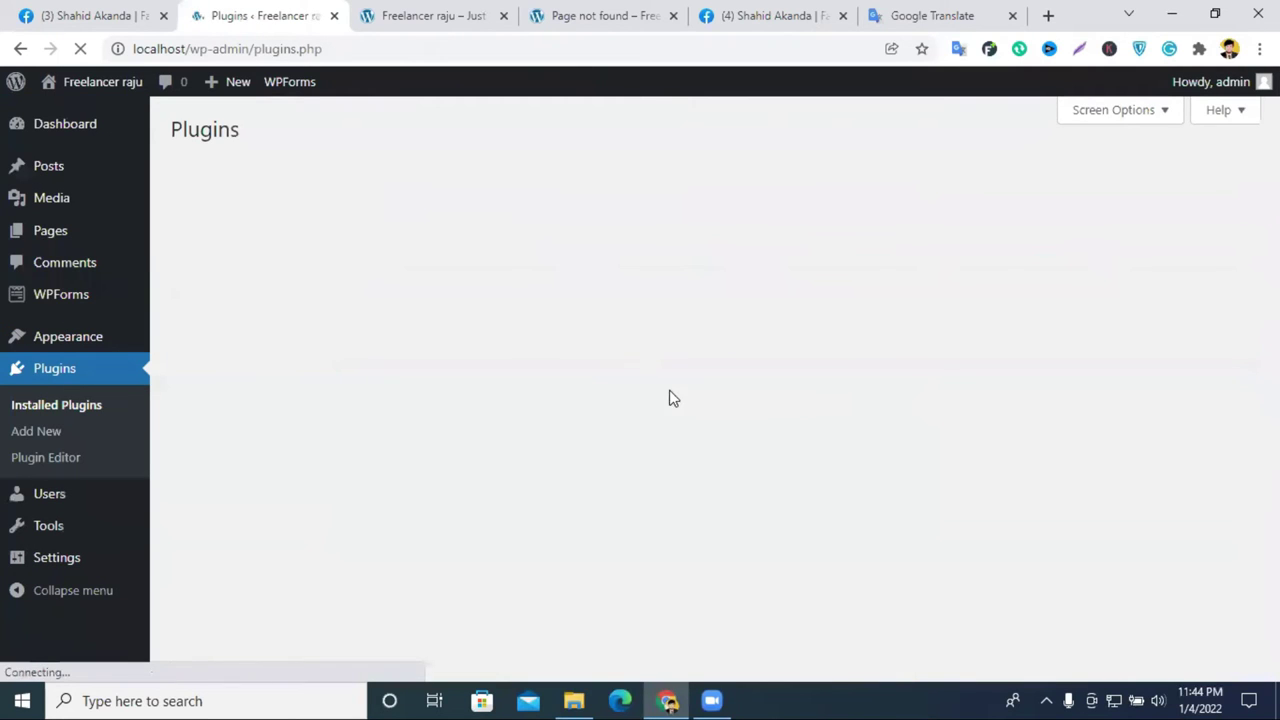
{"action": "scroll", "coordinate": [373, 382], "scroll_direction": "down", "scroll_amount": 2}
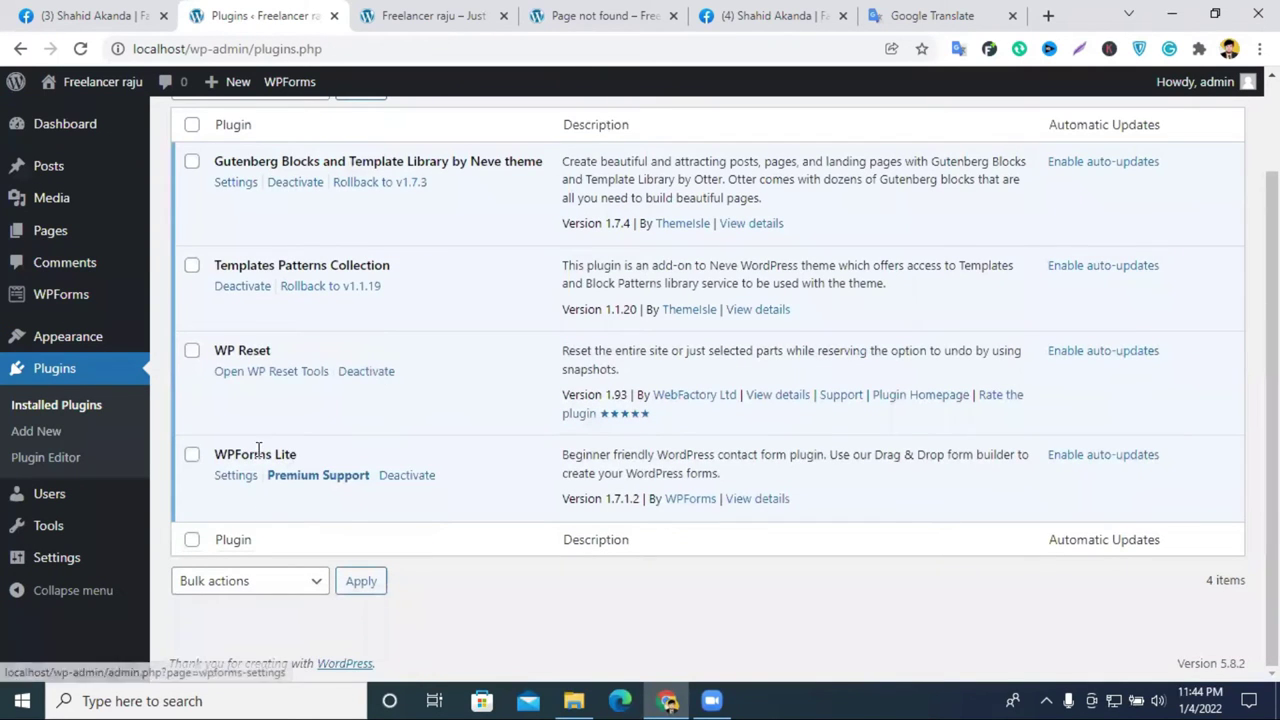
{"action": "left_click", "coordinate": [268, 374]}
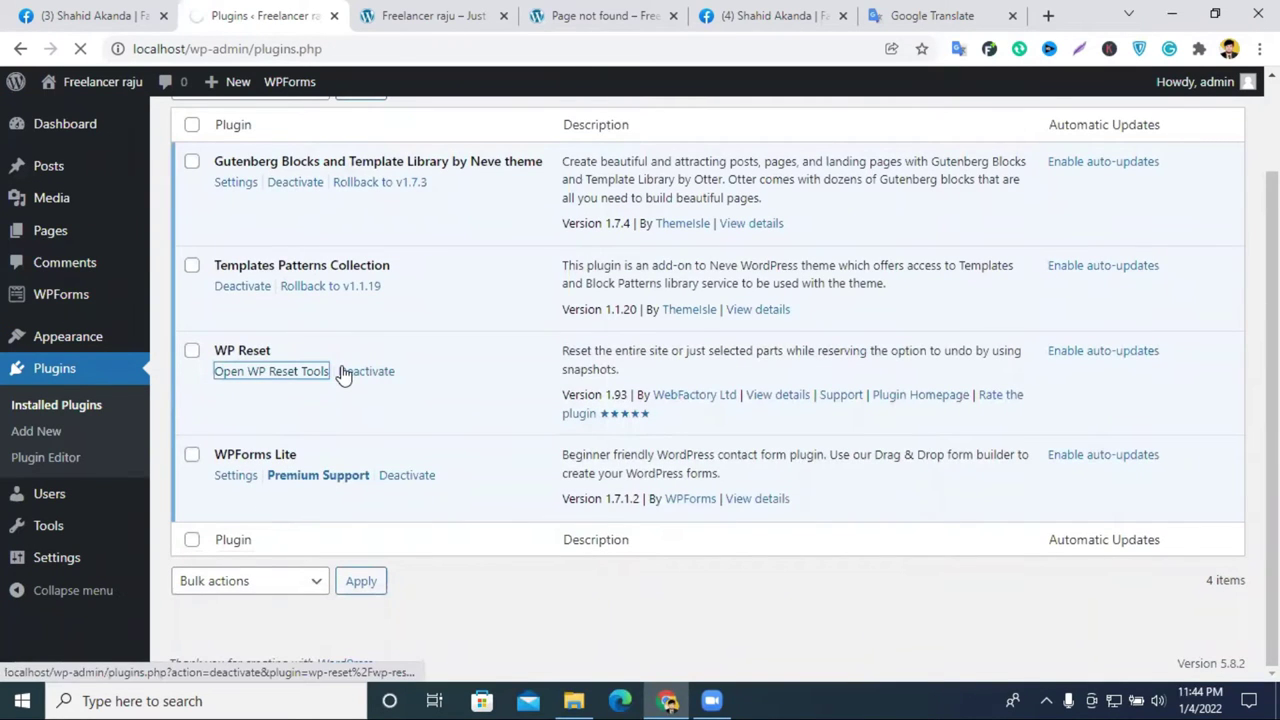
Step: Run a Site Reset with the confirmation word "reset", keeping only the WP Reset plugin set to reactivate, and confirm resetting WordPress
{"action": "scroll", "coordinate": [559, 356], "scroll_direction": "down", "scroll_amount": 3}
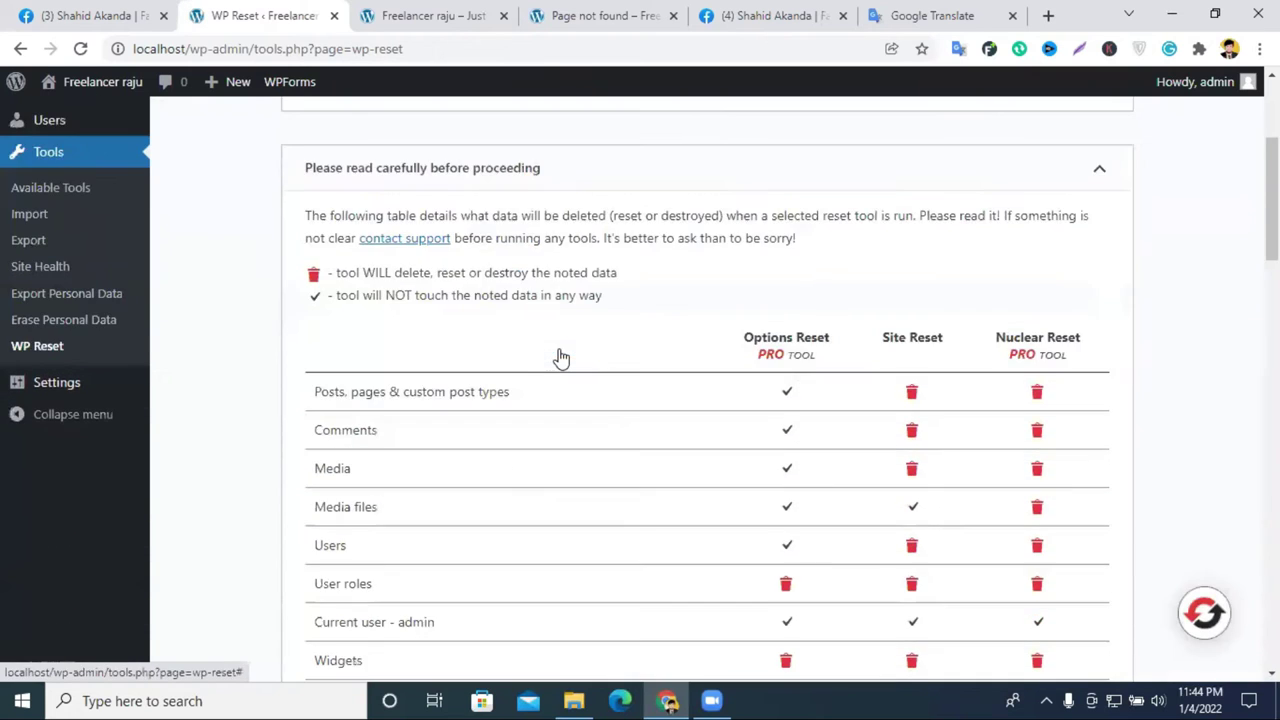
{"action": "scroll", "coordinate": [560, 357], "scroll_direction": "down", "scroll_amount": 10}
{"action": "scroll", "coordinate": [335, 522], "scroll_direction": "down", "scroll_amount": 2}
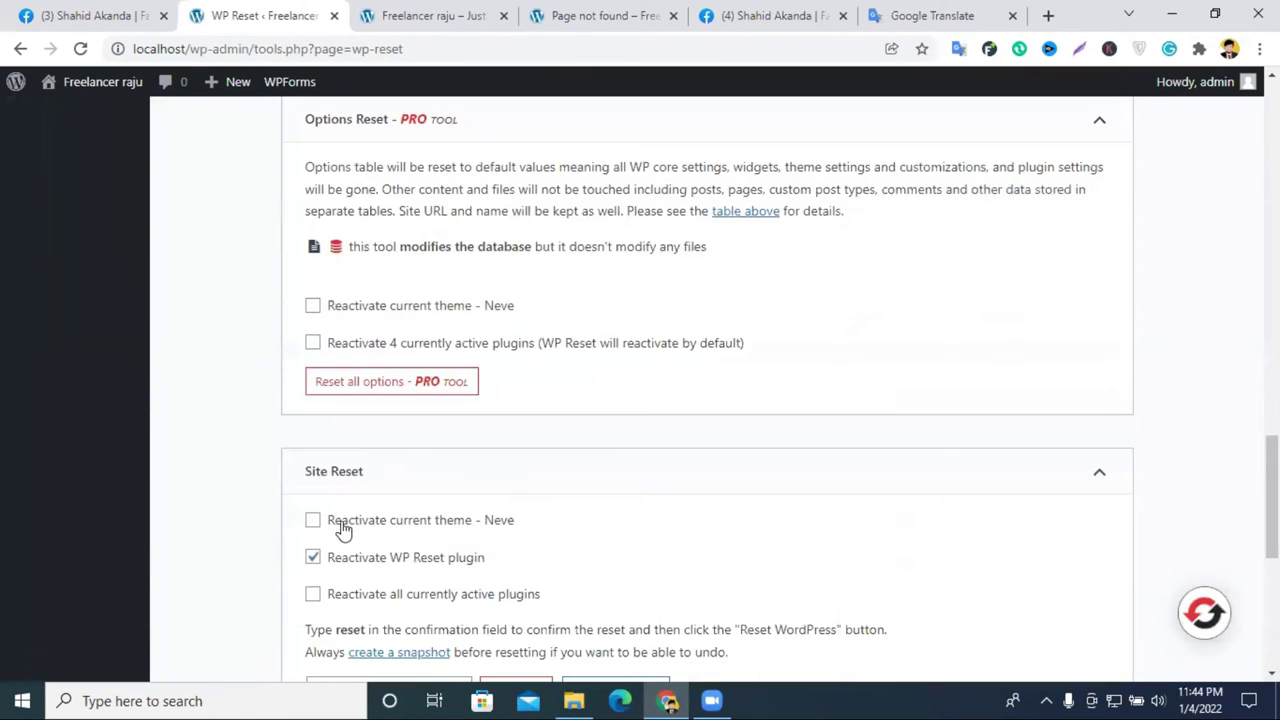
{"action": "scroll", "coordinate": [367, 488], "scroll_direction": "down", "scroll_amount": 2}
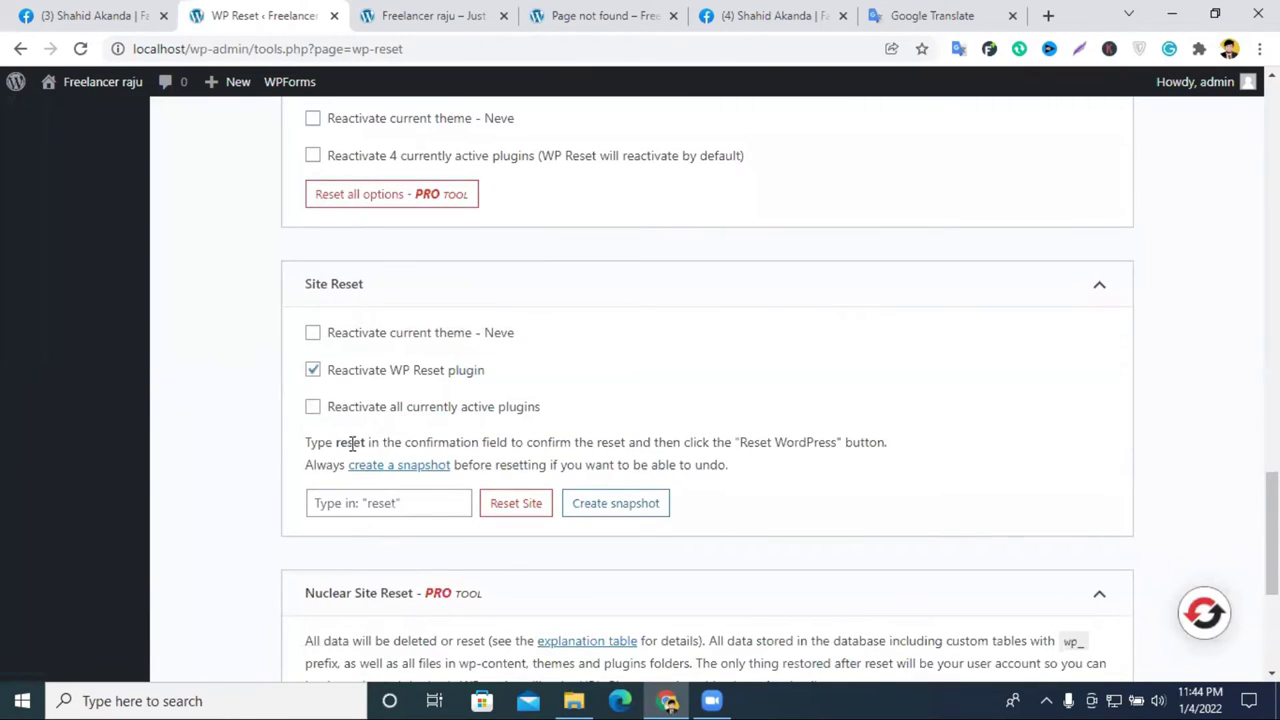
{"action": "double_click", "coordinate": [352, 444]}
{"action": "right_click", "coordinate": [352, 444]}
{"action": "left_click", "coordinate": [352, 503]}
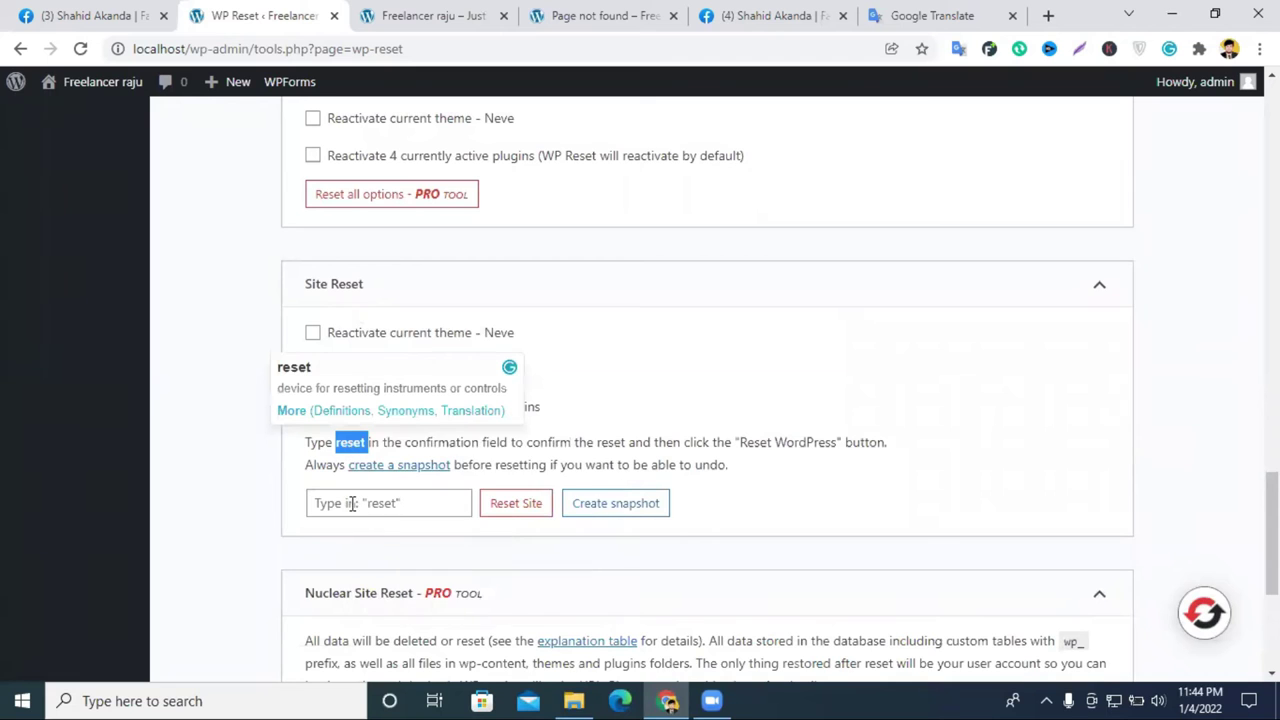
{"action": "right_click", "coordinate": [352, 503]}
{"action": "left_click", "coordinate": [400, 355]}
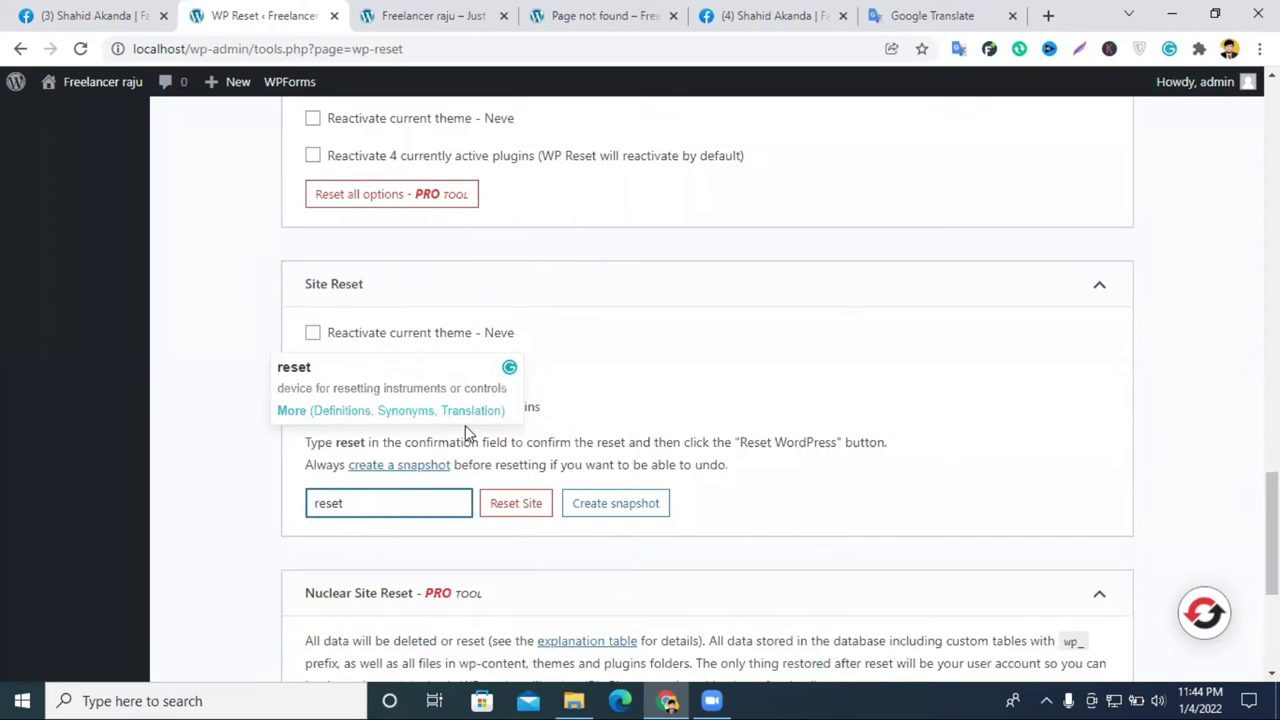
{"action": "left_click", "coordinate": [530, 505]}
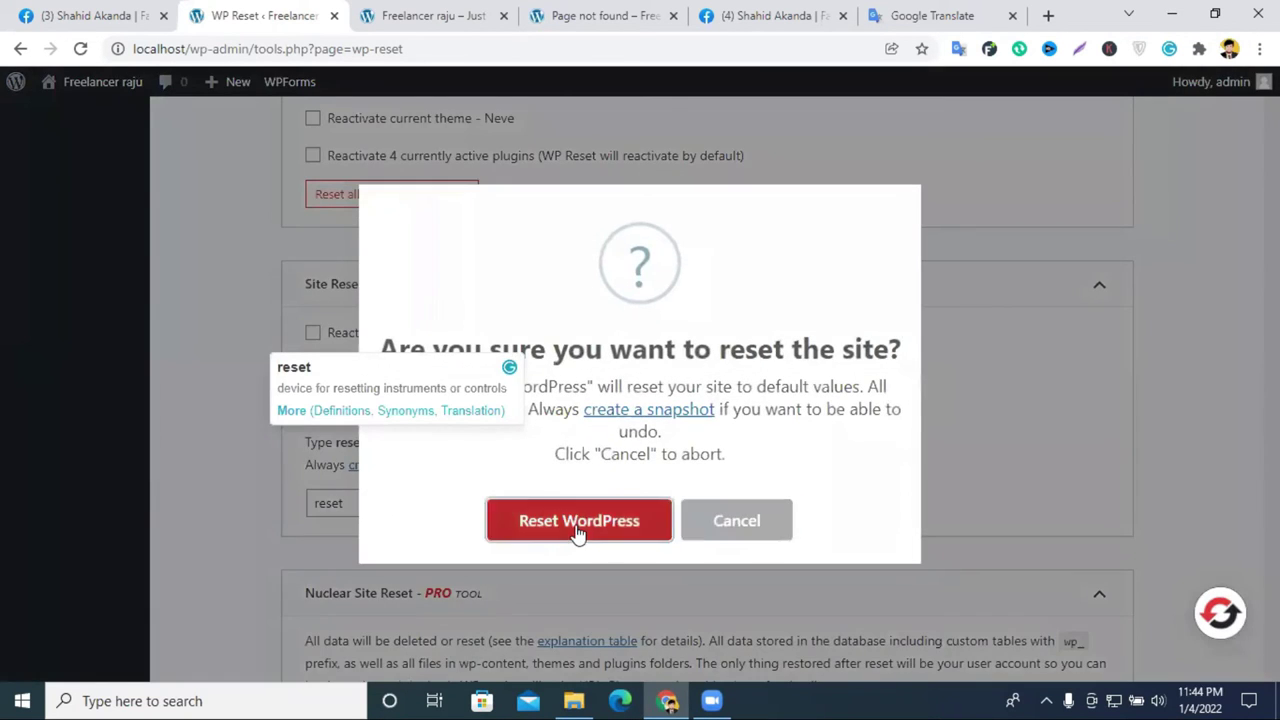
{"action": "left_click", "coordinate": [578, 521]}
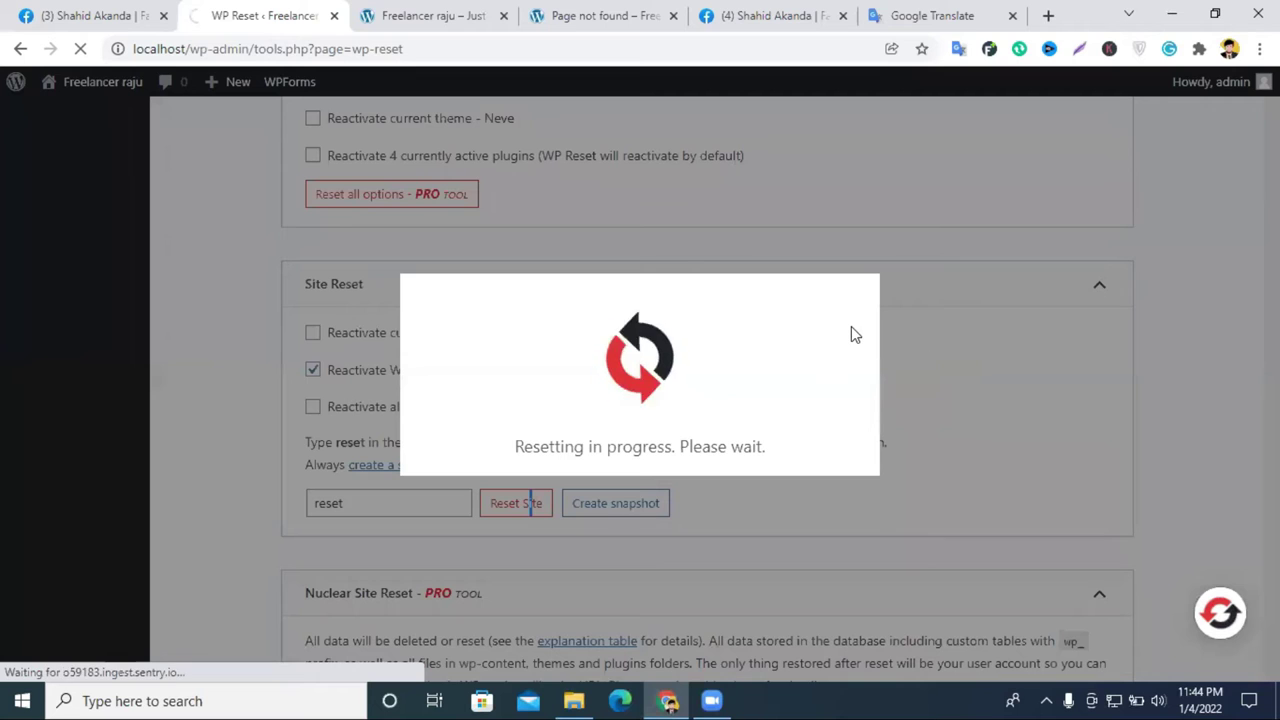
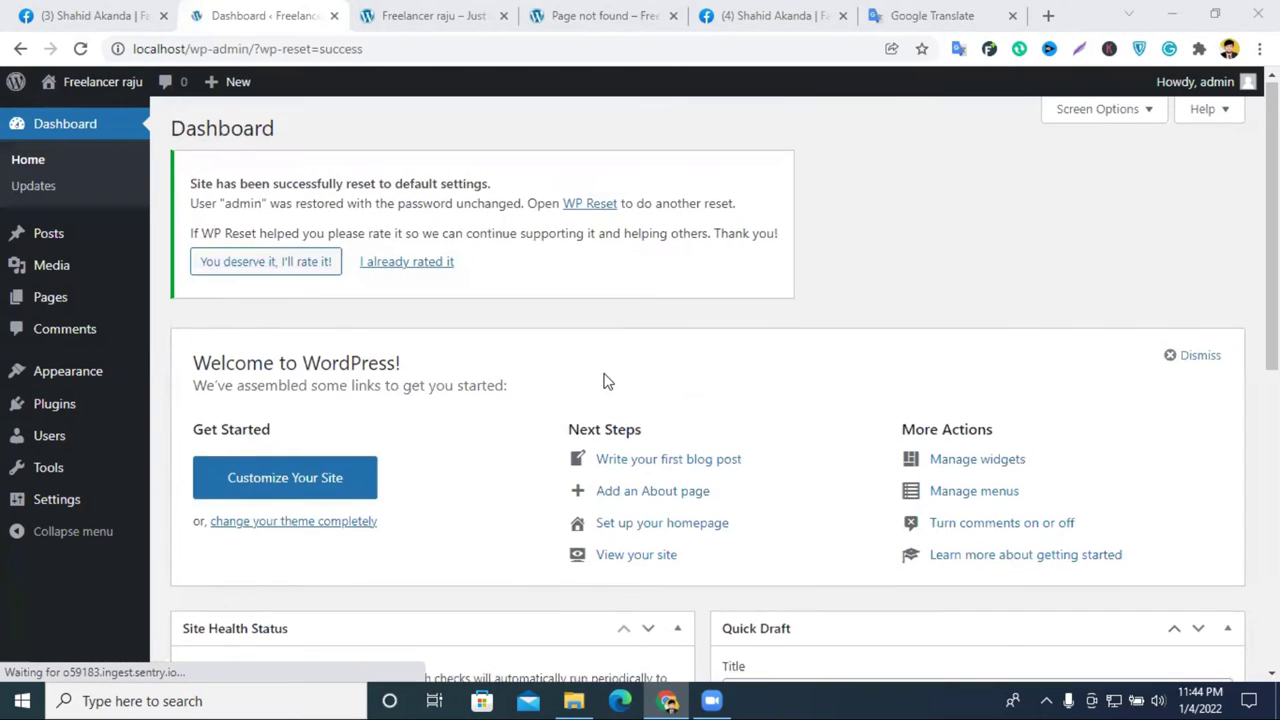
Step: Select all installed plugins and apply the bulk Delete action to them, confirming the deletion
{"action": "scroll", "coordinate": [823, 357], "scroll_direction": "down", "scroll_amount": 10}
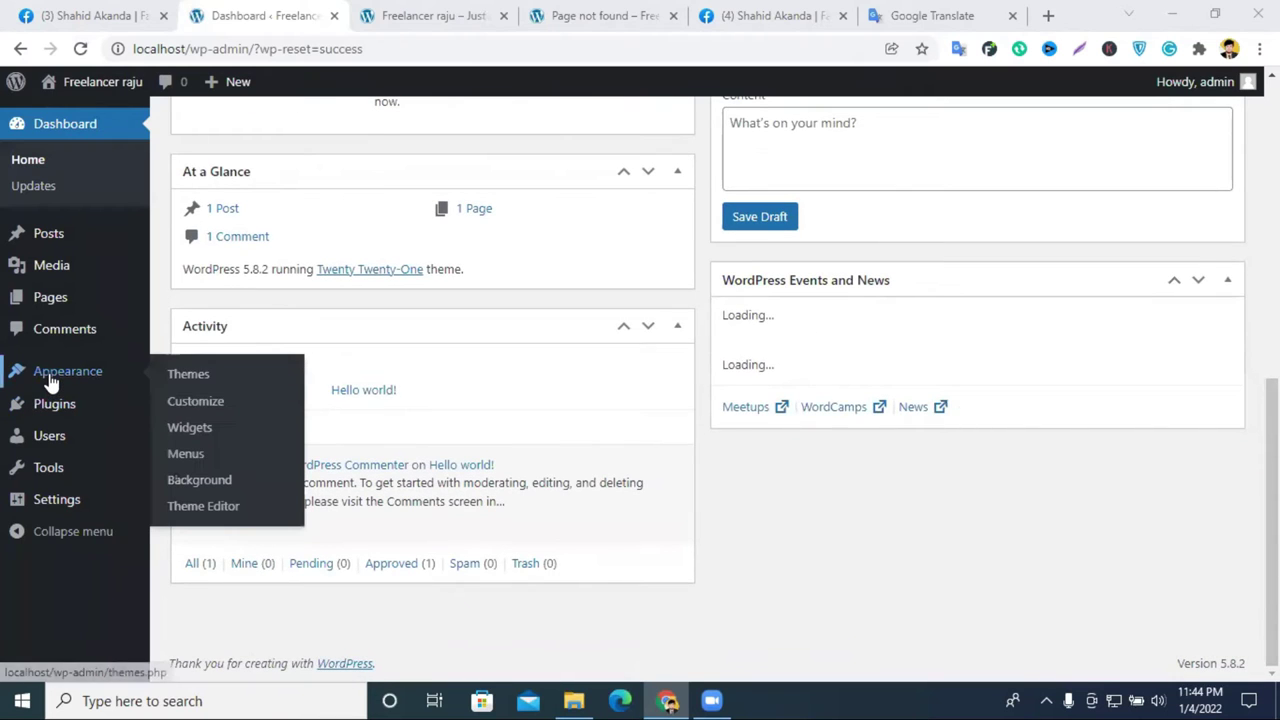
{"action": "left_click", "coordinate": [12, 376]}
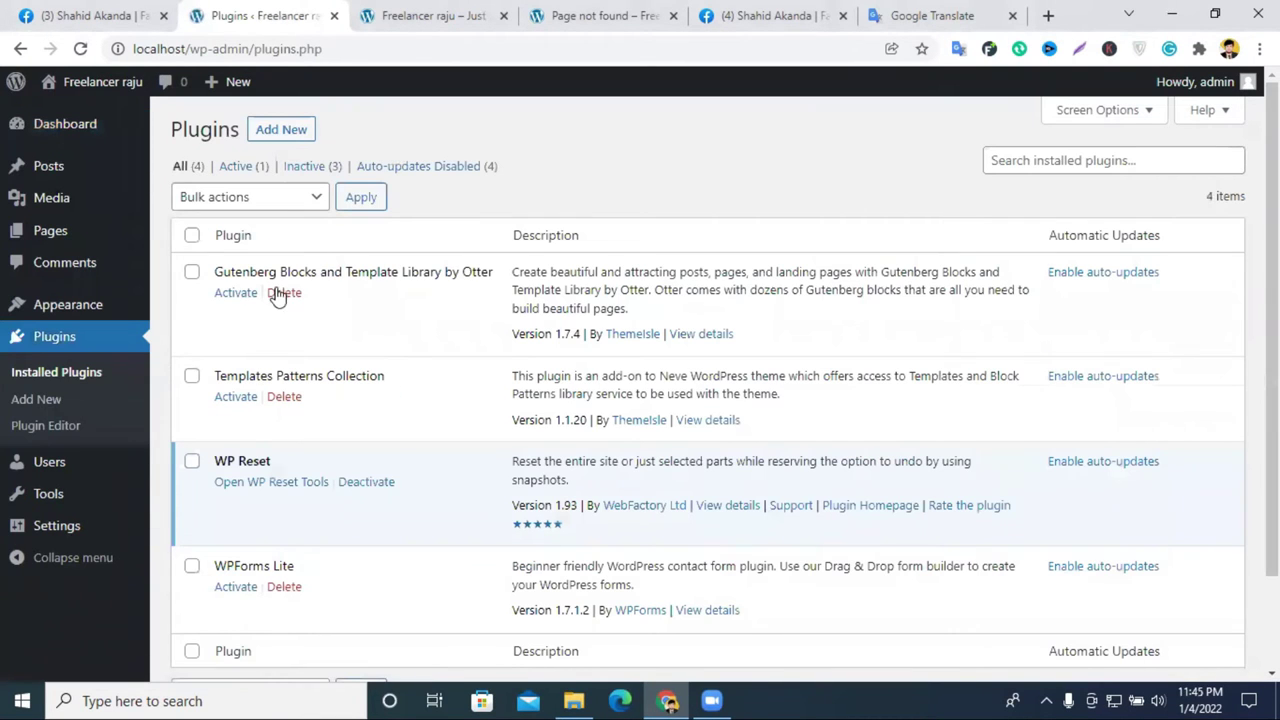
{"action": "left_click", "coordinate": [191, 235]}
{"action": "left_click", "coordinate": [205, 197]}
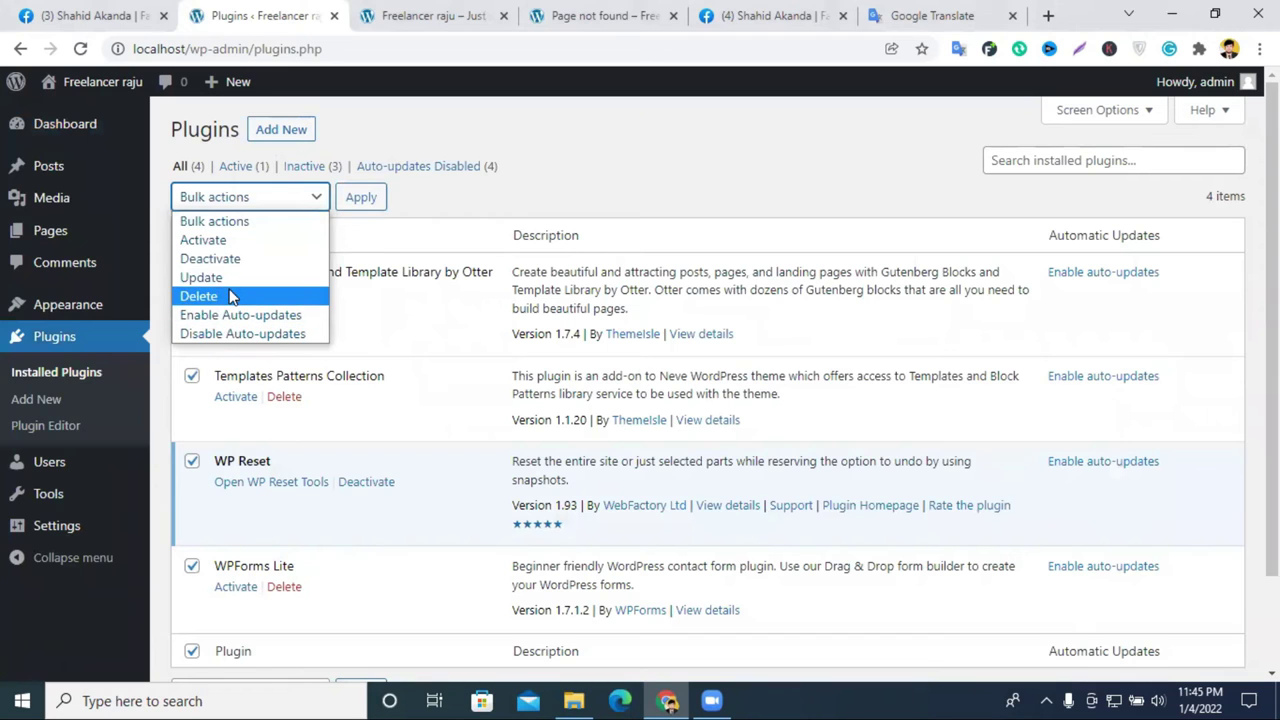
{"action": "left_click", "coordinate": [228, 296]}
{"action": "left_click", "coordinate": [361, 197]}
{"action": "left_click", "coordinate": [731, 174]}
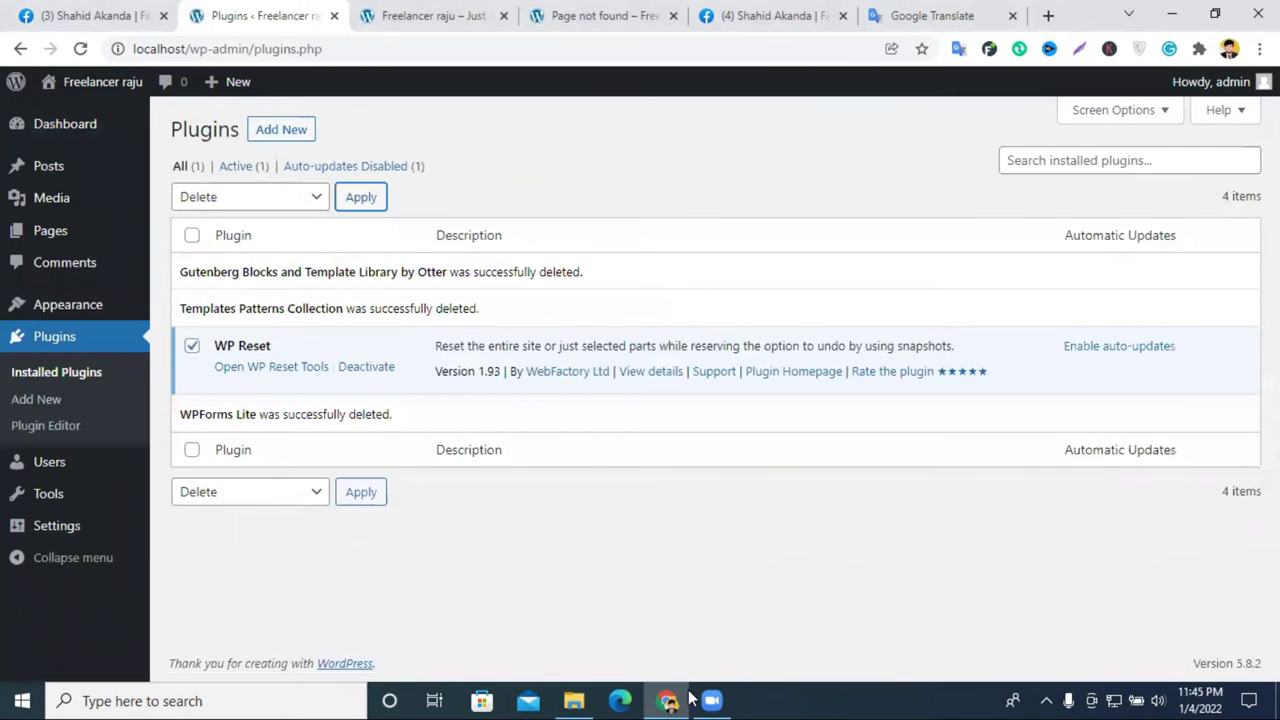
Step: Open the installed themes page, and copy "Suki Theme" from the numbered theme list in Google Translate
{"action": "left_click", "coordinate": [68, 304]}
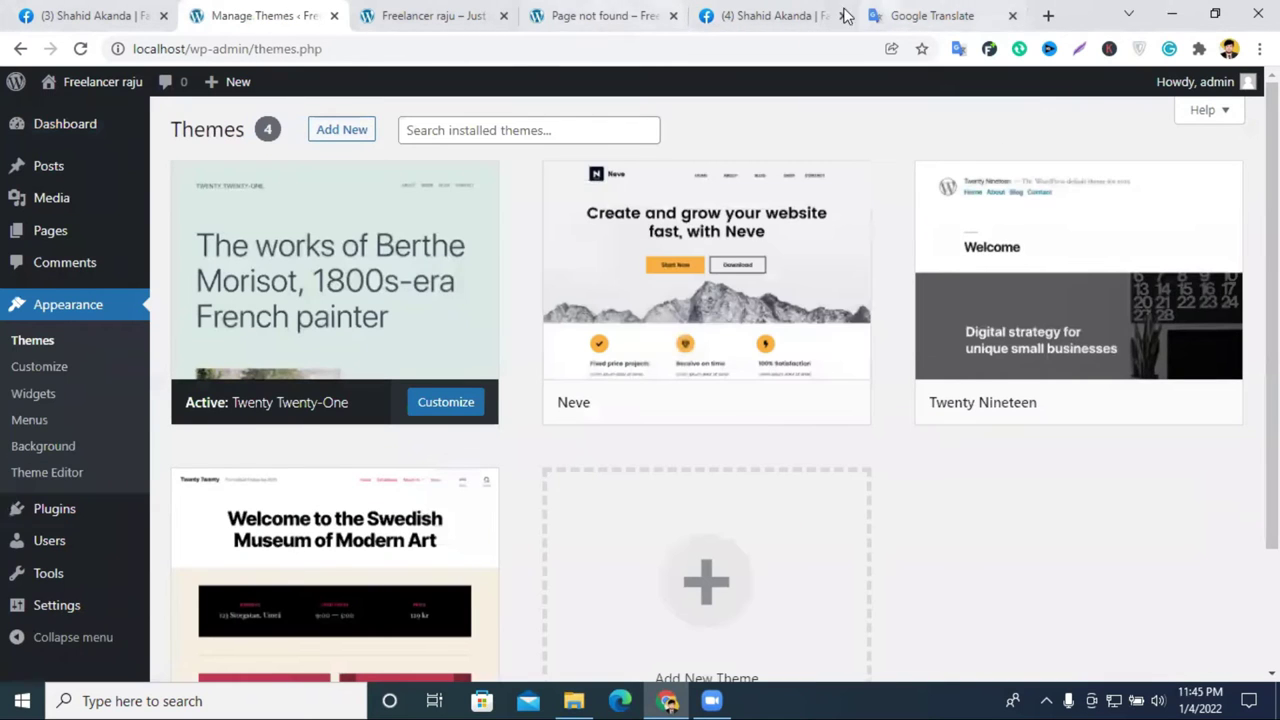
{"action": "left_click", "coordinate": [870, 12]}
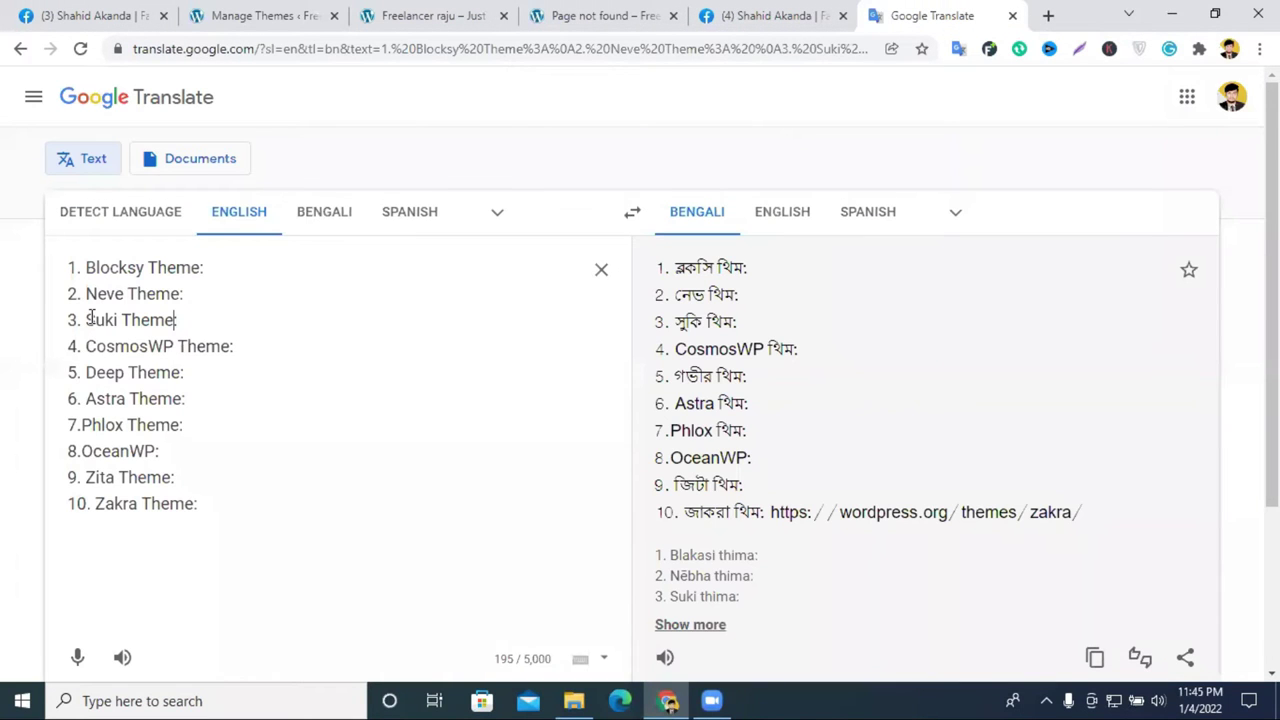
{"action": "left_click_drag", "start_coordinate": [86, 320], "coordinate": [166, 322]}
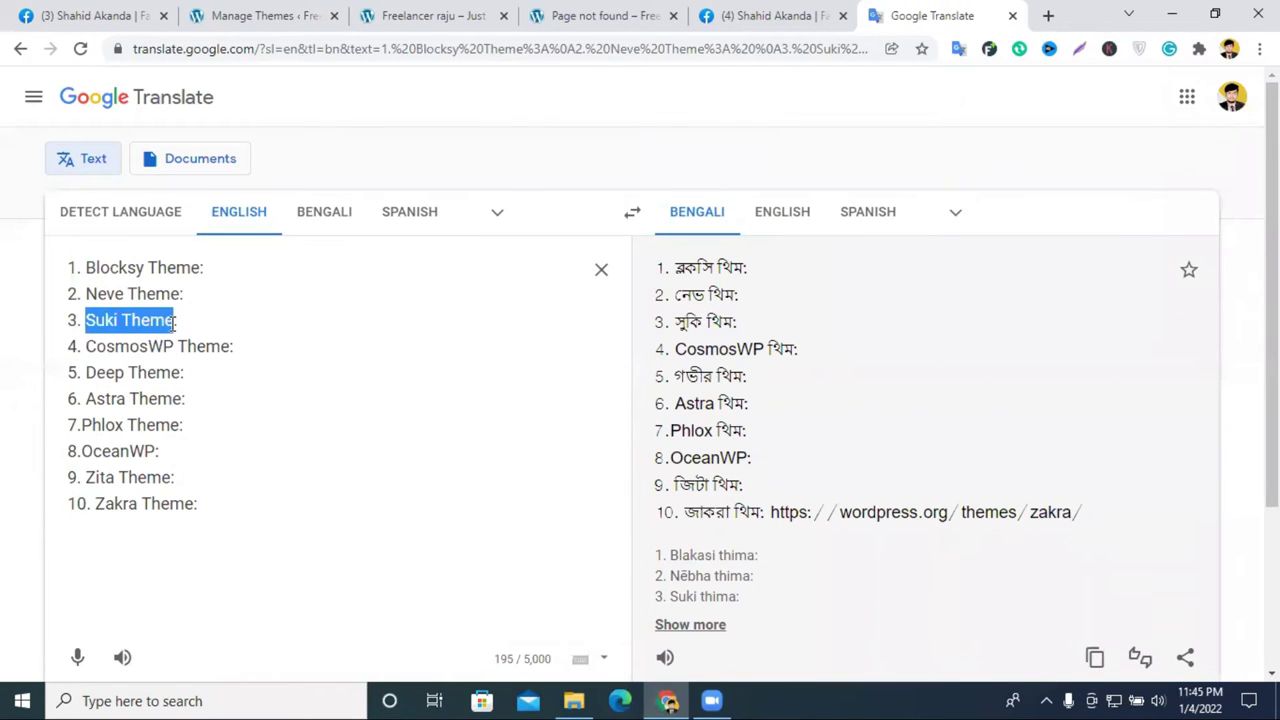
{"action": "right_click", "coordinate": [175, 322]}
{"action": "left_click", "coordinate": [262, 397]}
Step: Close the "Page not found" browser page and reload the localhost site's front page
{"action": "left_click", "coordinate": [470, 14]}
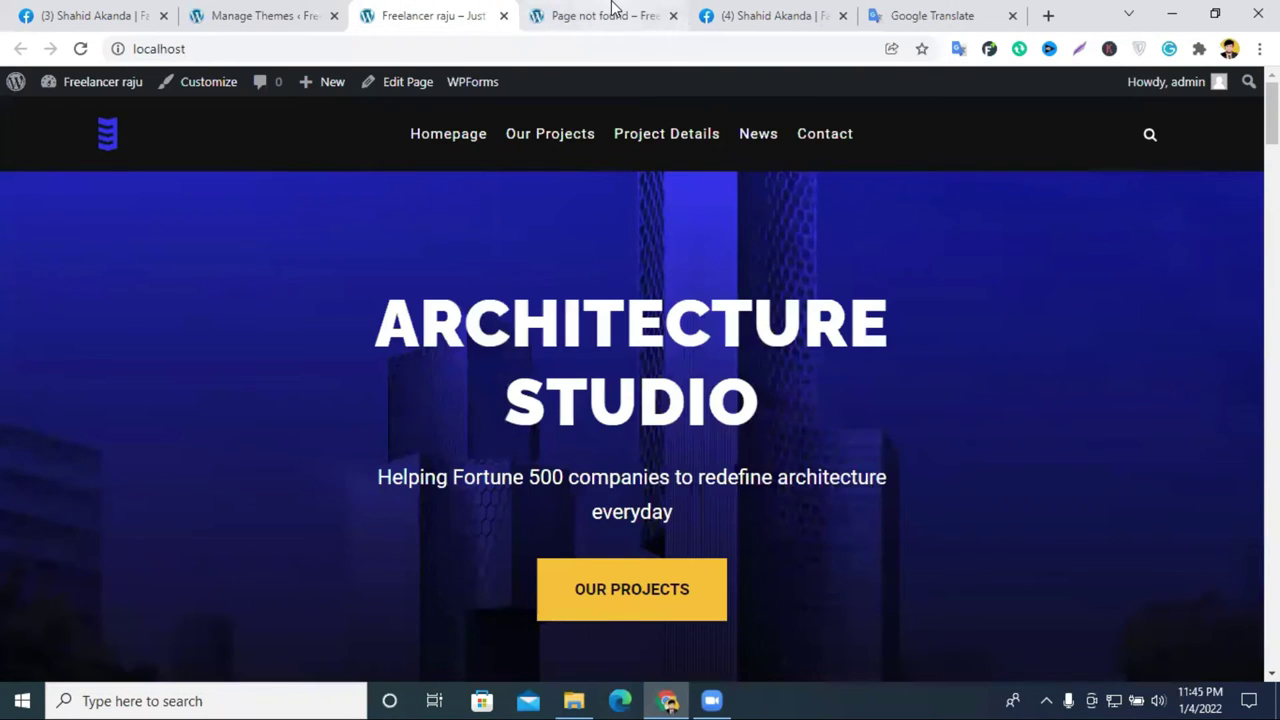
{"action": "left_click", "coordinate": [655, 14]}
{"action": "left_click", "coordinate": [673, 16]}
{"action": "left_click", "coordinate": [430, 15]}
{"action": "left_click", "coordinate": [80, 48]}
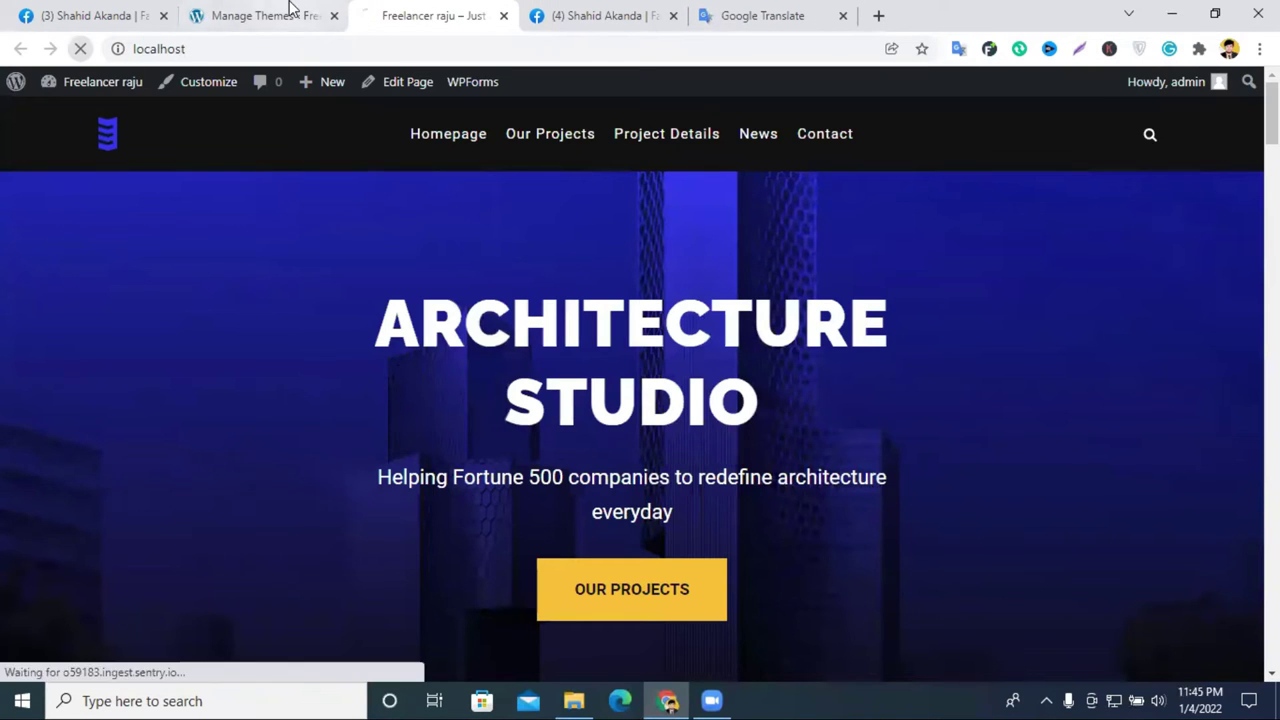
Step: Return to theme management and search the themes available to add for the copied text "Suki Theme"
{"action": "left_click", "coordinate": [291, 10]}
{"action": "left_click", "coordinate": [350, 129]}
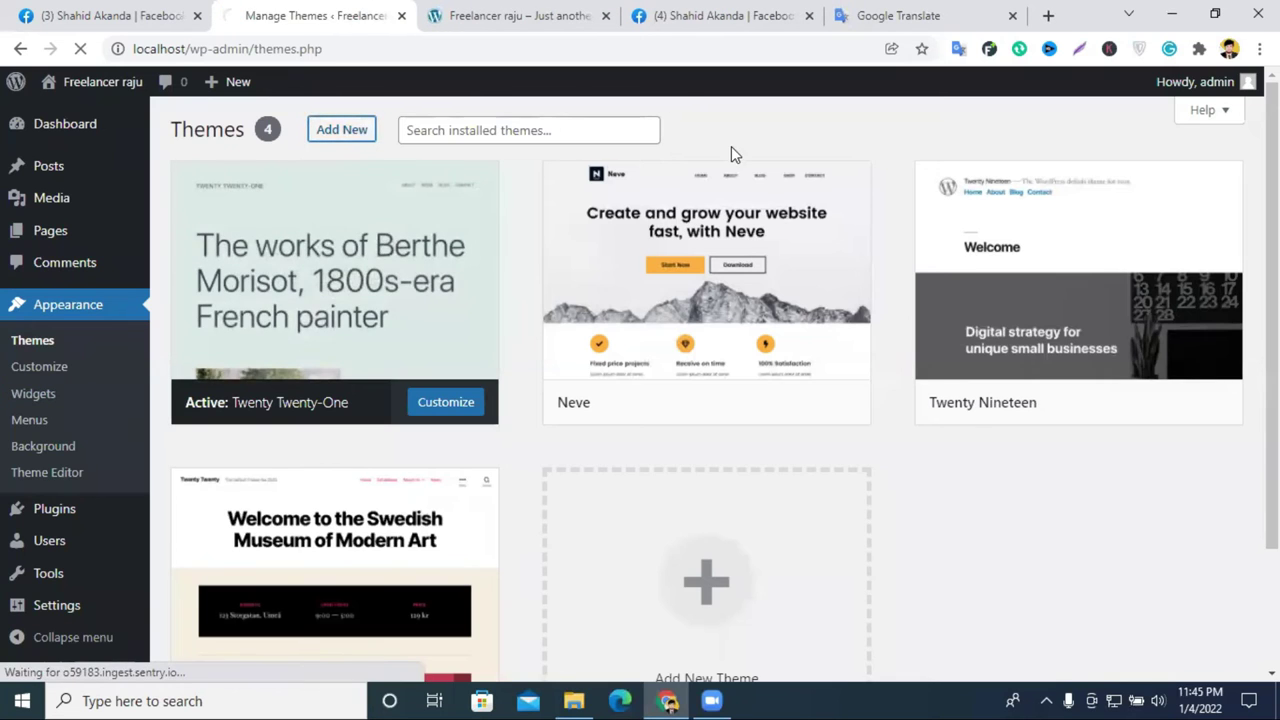
{"action": "right_click", "coordinate": [1030, 190]}
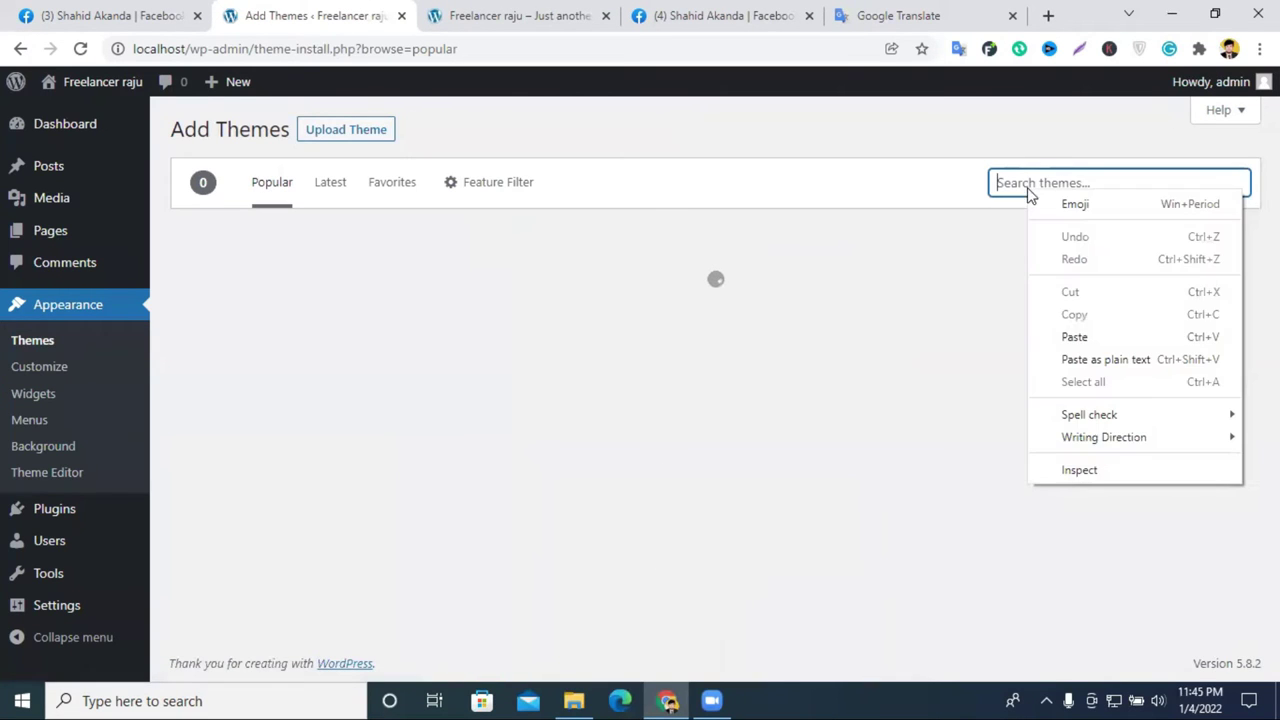
{"action": "left_click", "coordinate": [1070, 337]}
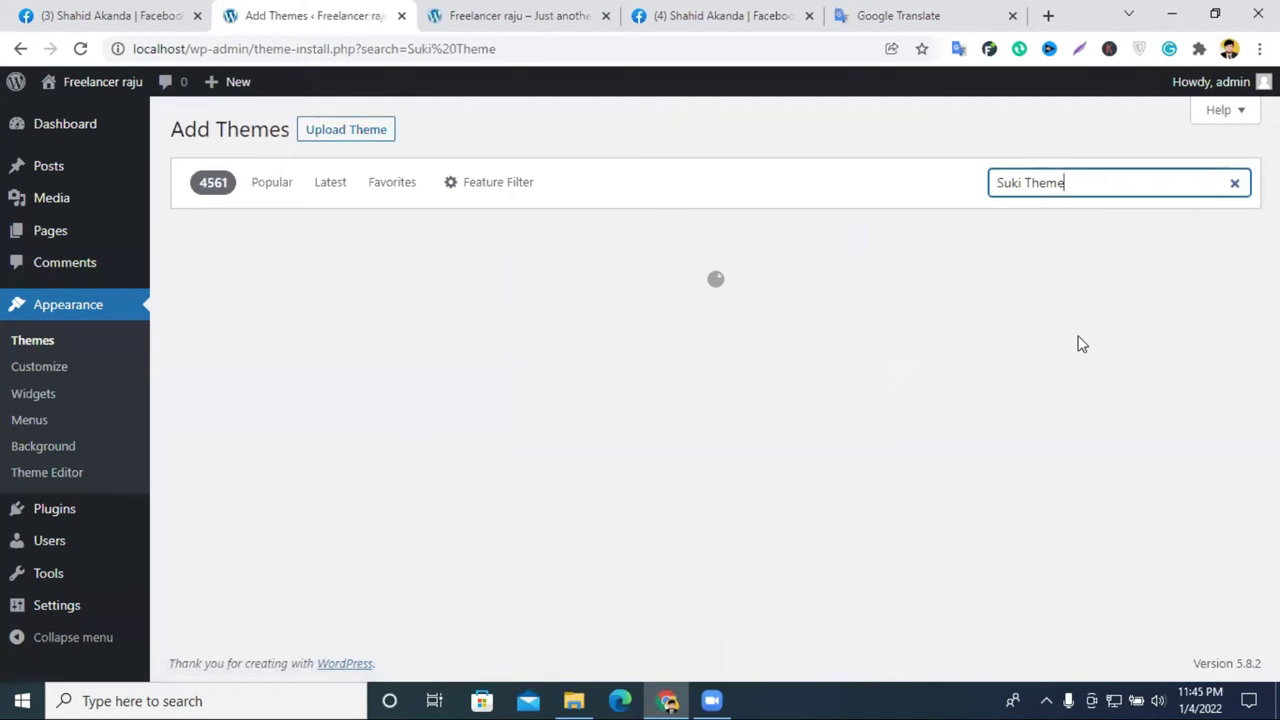
{"action": "mouse_move", "coordinate": [370, 368]}
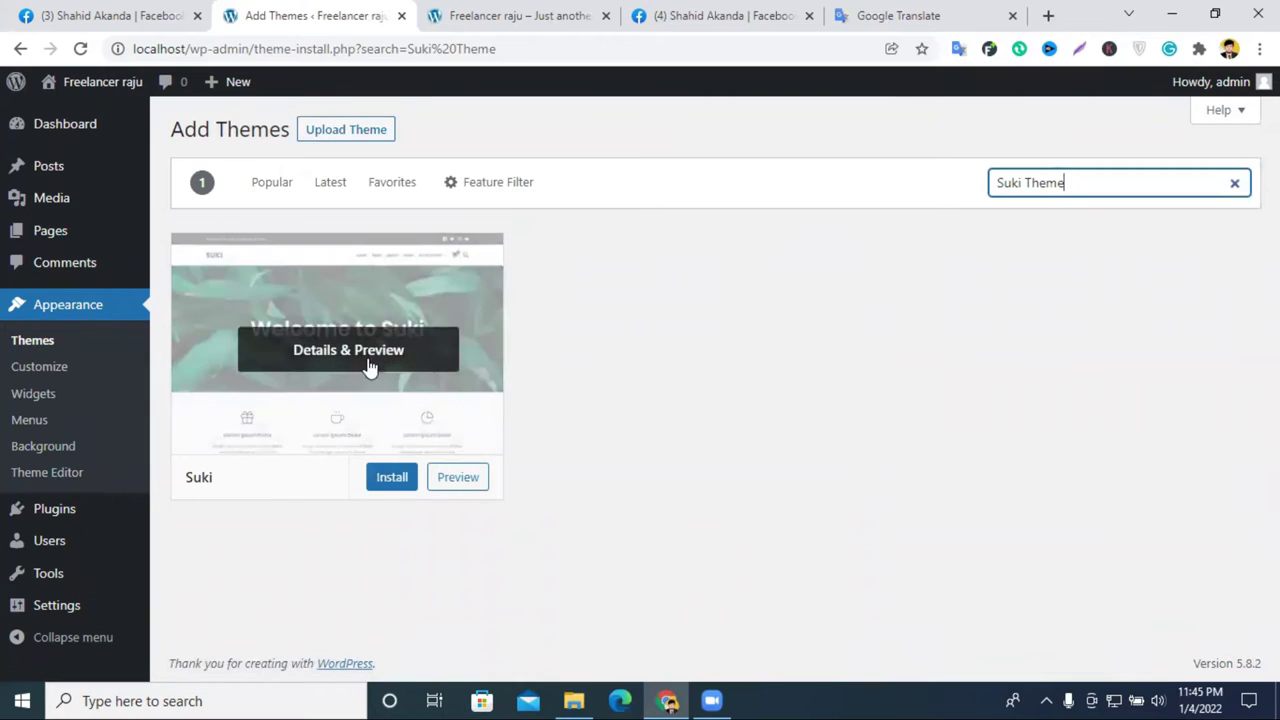
Step: Open the Suki theme's details preview, install the theme and activate it
{"action": "left_click", "coordinate": [400, 285]}
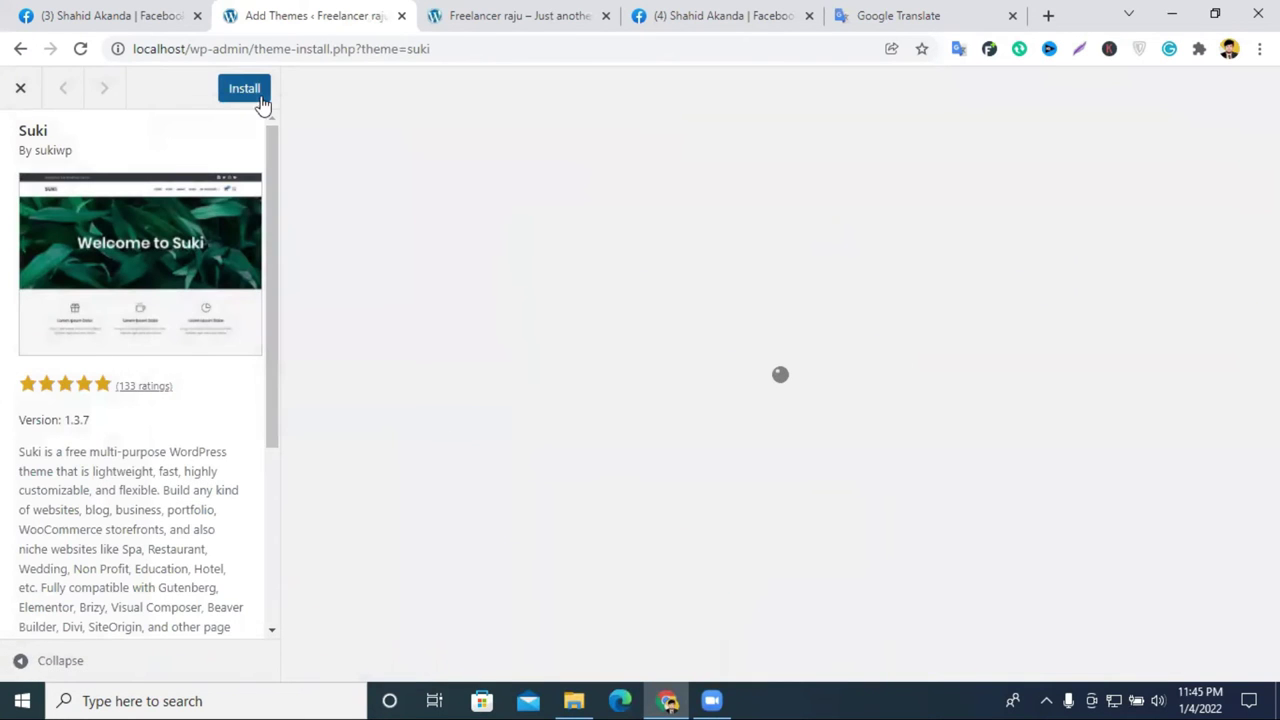
{"action": "left_click", "coordinate": [247, 90]}
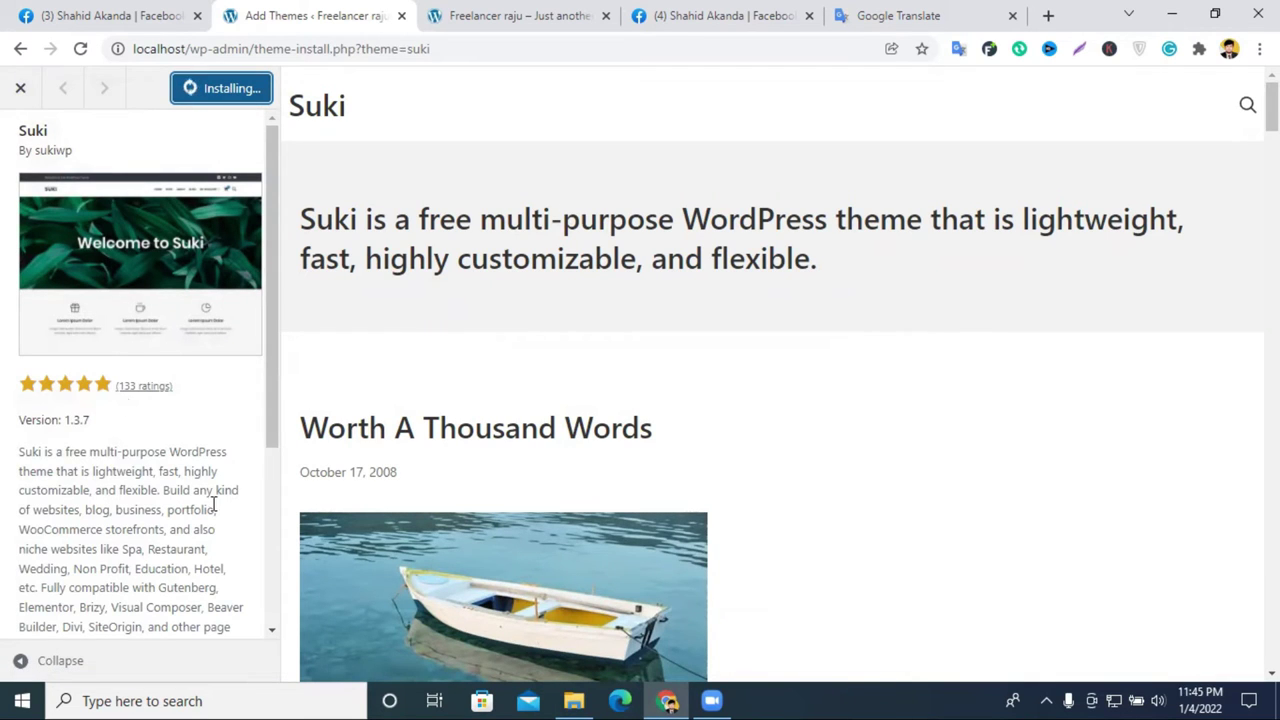
{"action": "left_click", "coordinate": [538, 16]}
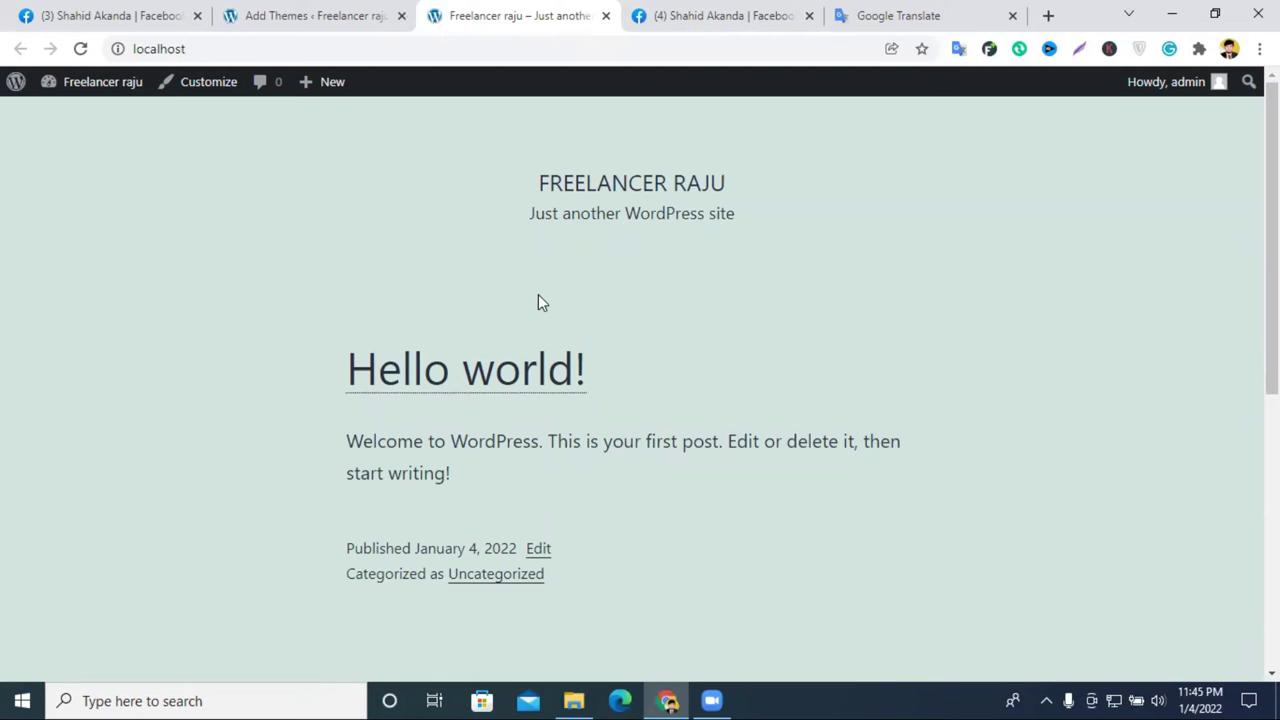
{"action": "left_click", "coordinate": [712, 10]}
{"action": "left_click", "coordinate": [533, 10]}
{"action": "left_click", "coordinate": [300, 15]}
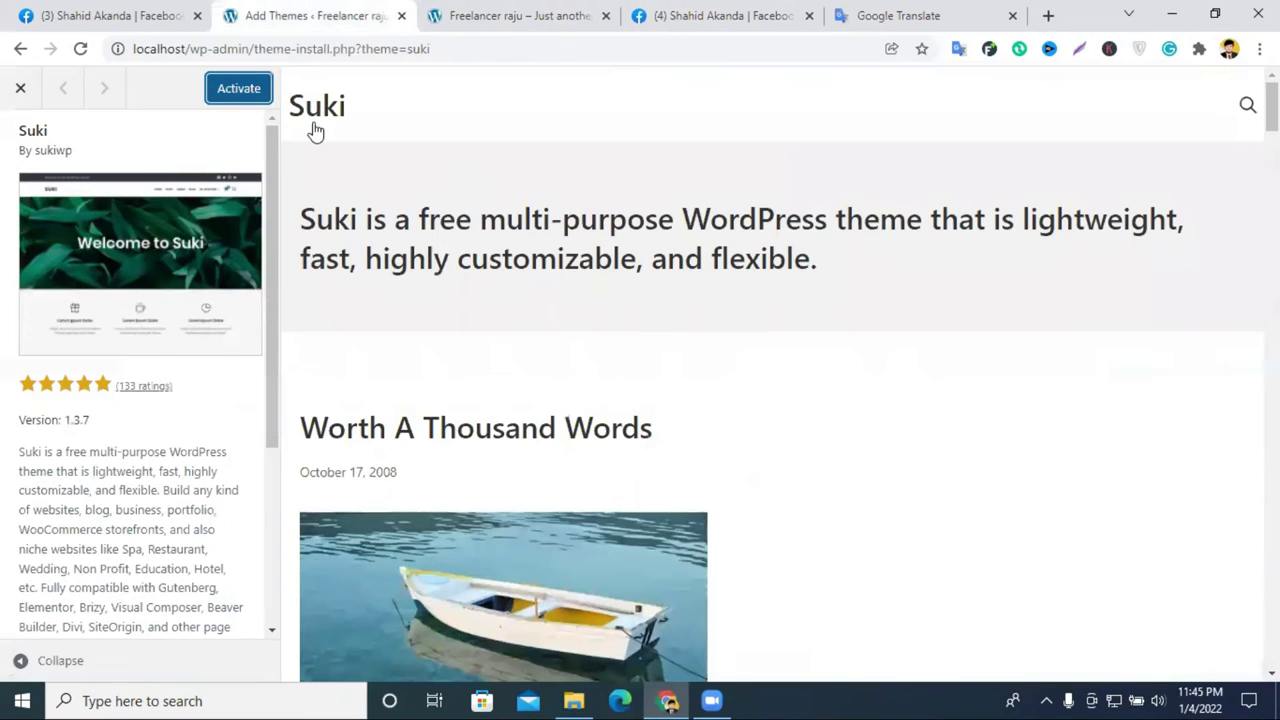
{"action": "left_click", "coordinate": [258, 89]}
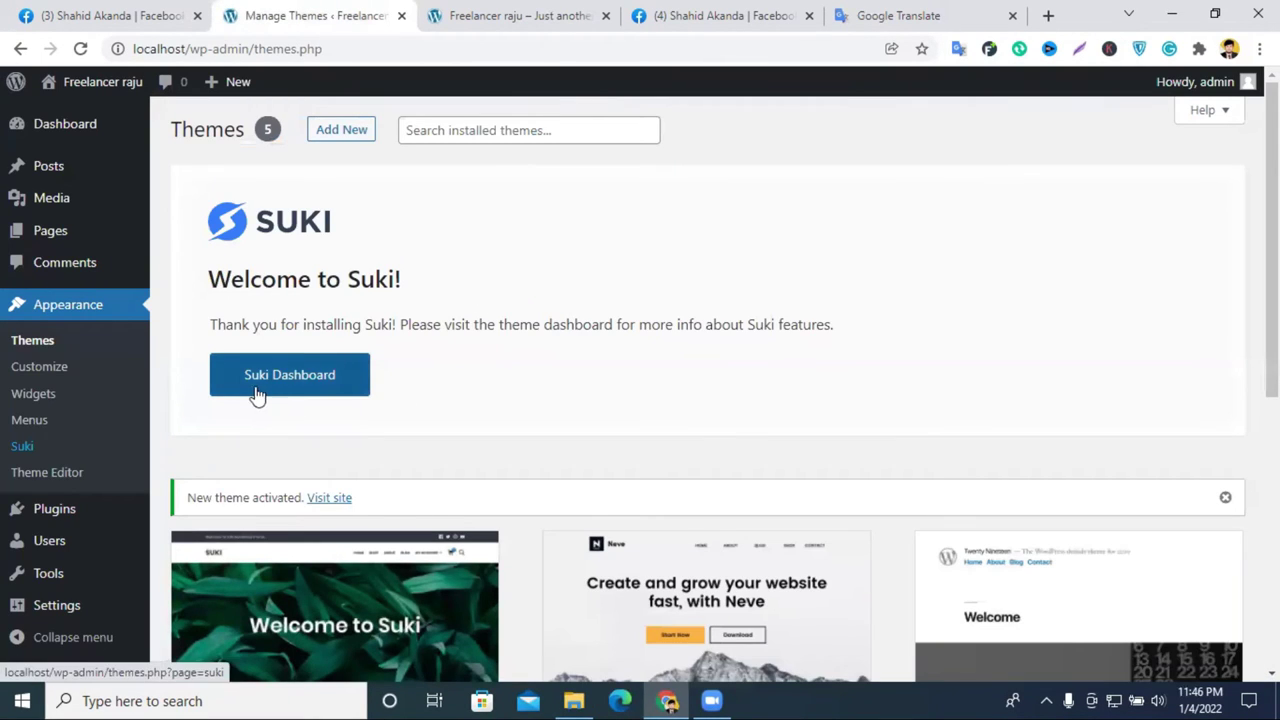
Step: Open the active Suki theme's details and go to its Suki page to view the Modules Manager
{"action": "scroll", "coordinate": [313, 378], "scroll_direction": "down", "scroll_amount": 2}
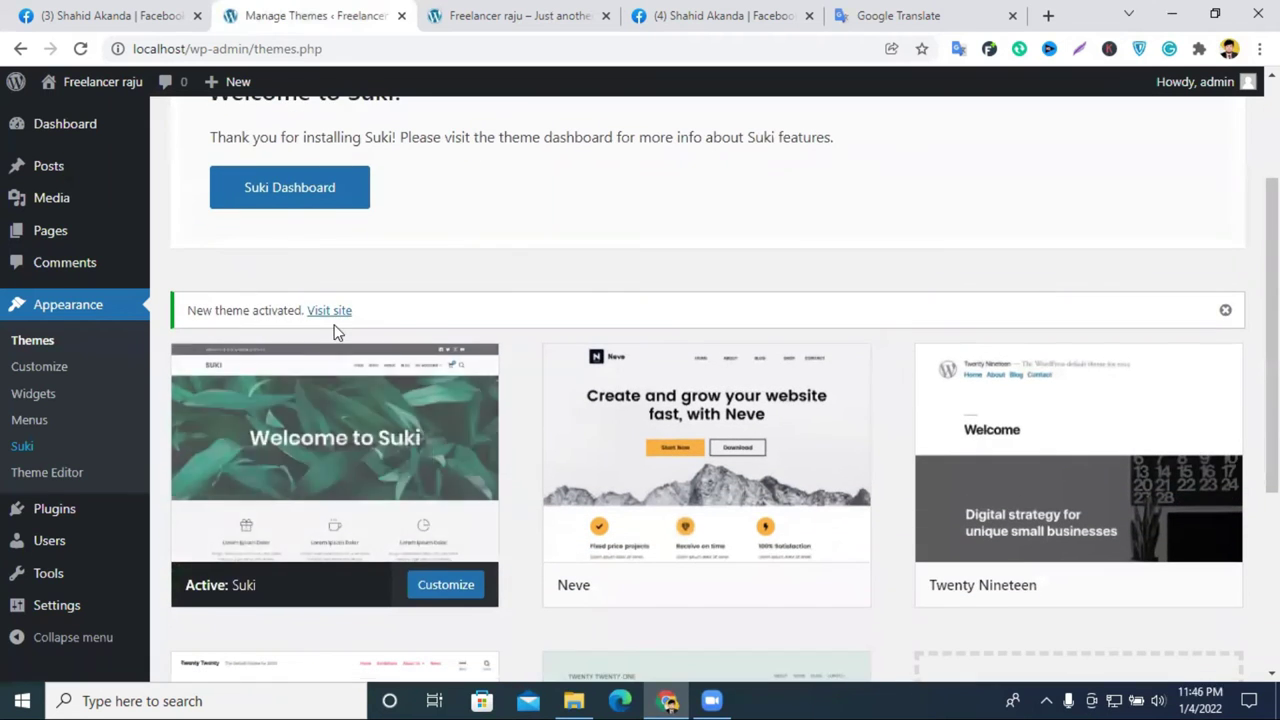
{"action": "left_click", "coordinate": [365, 405]}
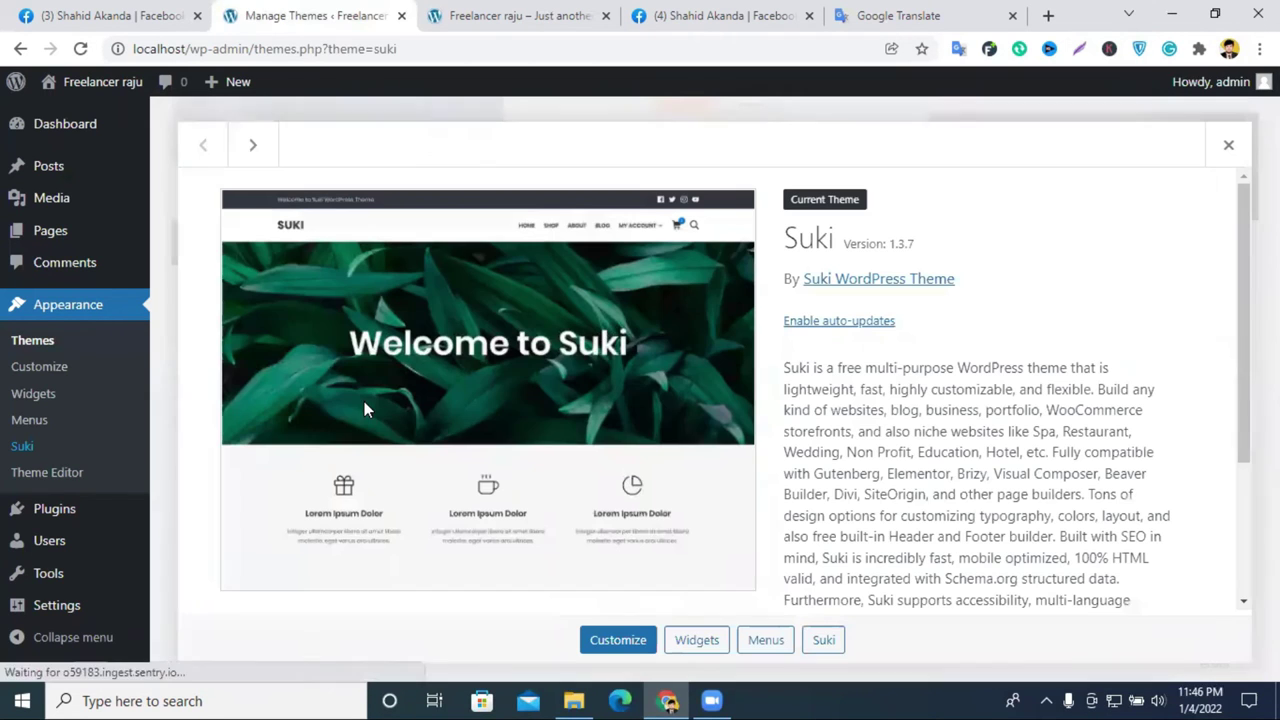
{"action": "left_click", "coordinate": [824, 641]}
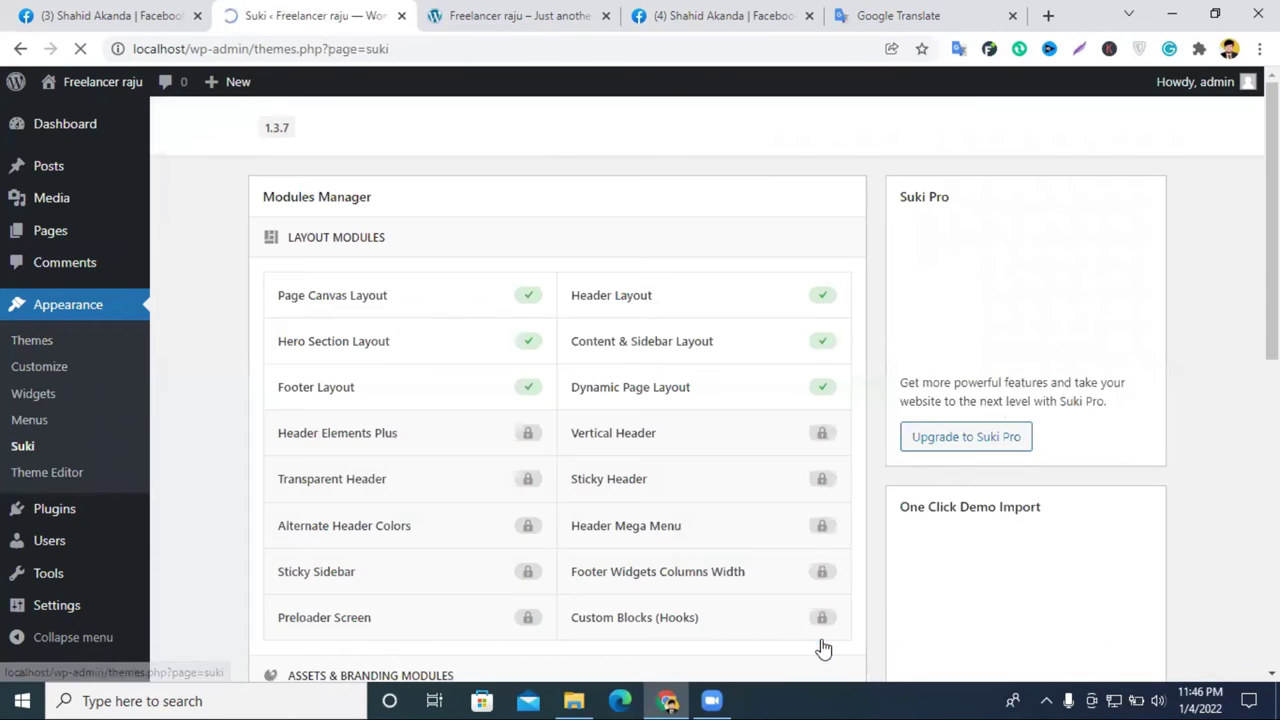
{"action": "scroll", "coordinate": [1068, 346], "scroll_direction": "down", "scroll_amount": 2}
{"action": "scroll", "coordinate": [1068, 346], "scroll_direction": "up", "scroll_amount": 2}
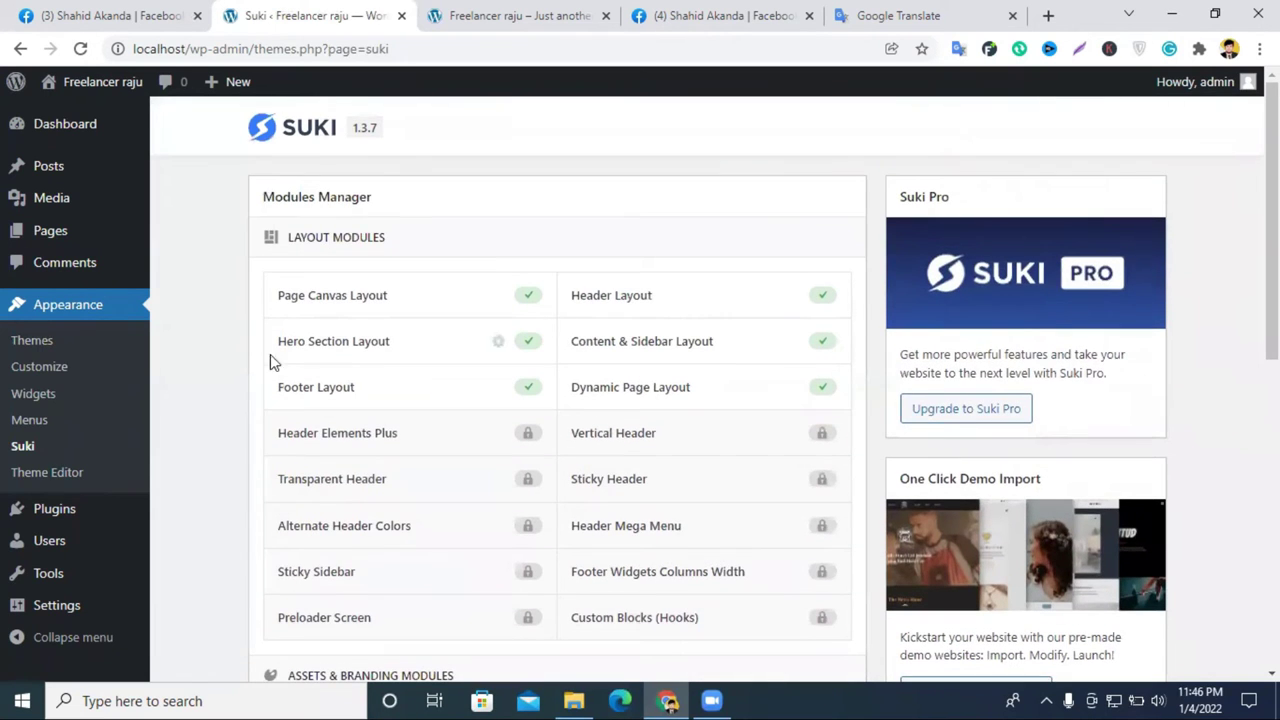
Step: Reopen the Suki dashboard from the installed themes page, and install and activate the plugin offered for One Click Demo Import
{"action": "left_click", "coordinate": [57, 304]}
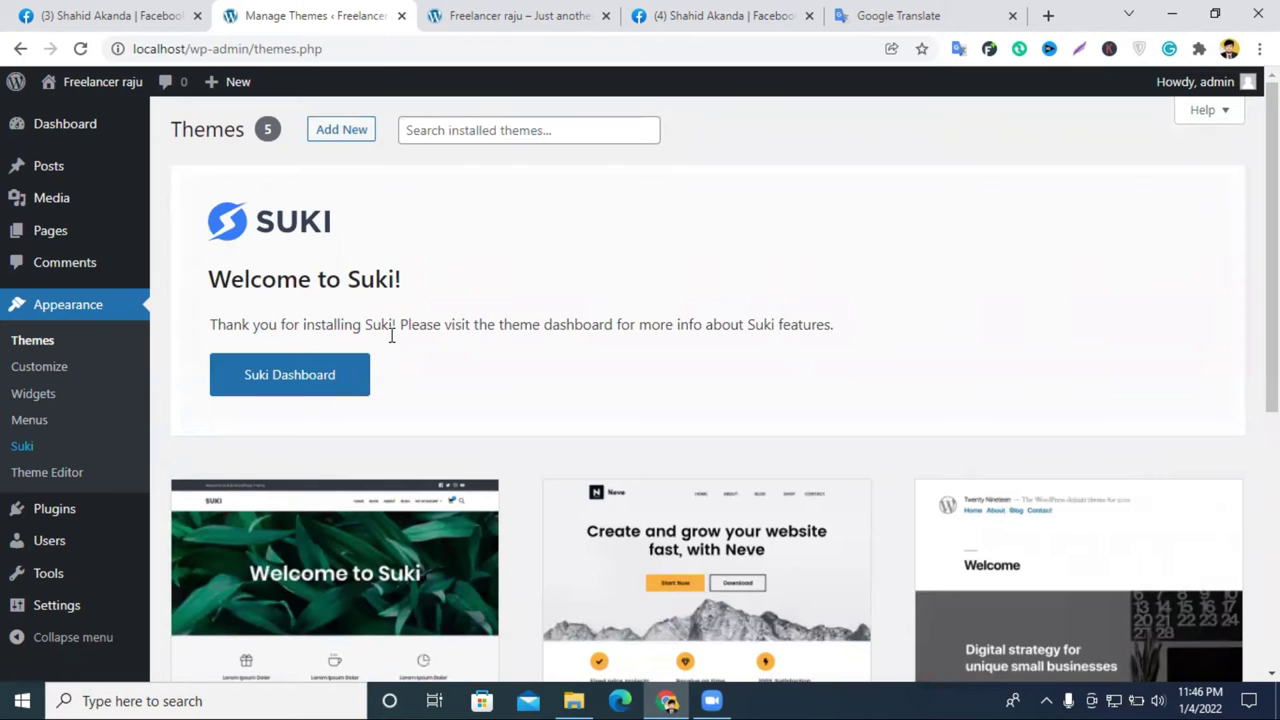
{"action": "scroll", "coordinate": [292, 320], "scroll_direction": "down", "scroll_amount": 3}
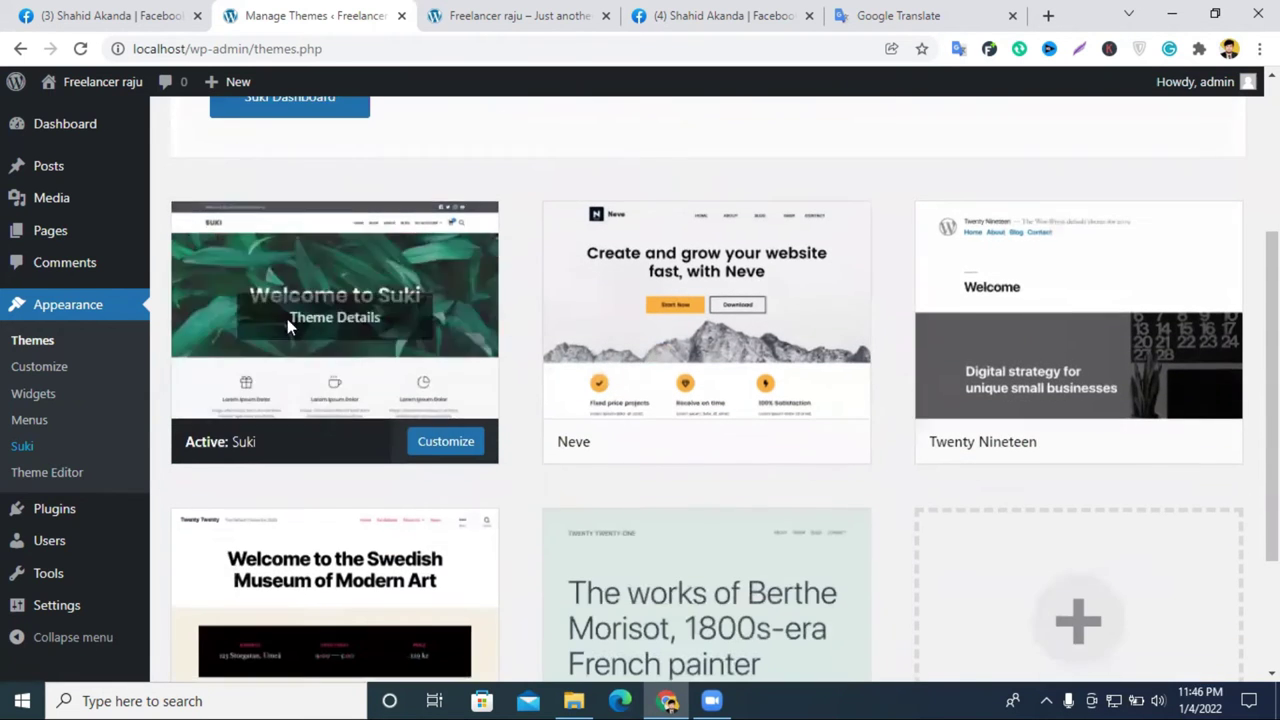
{"action": "scroll", "coordinate": [476, 293], "scroll_direction": "up", "scroll_amount": 2}
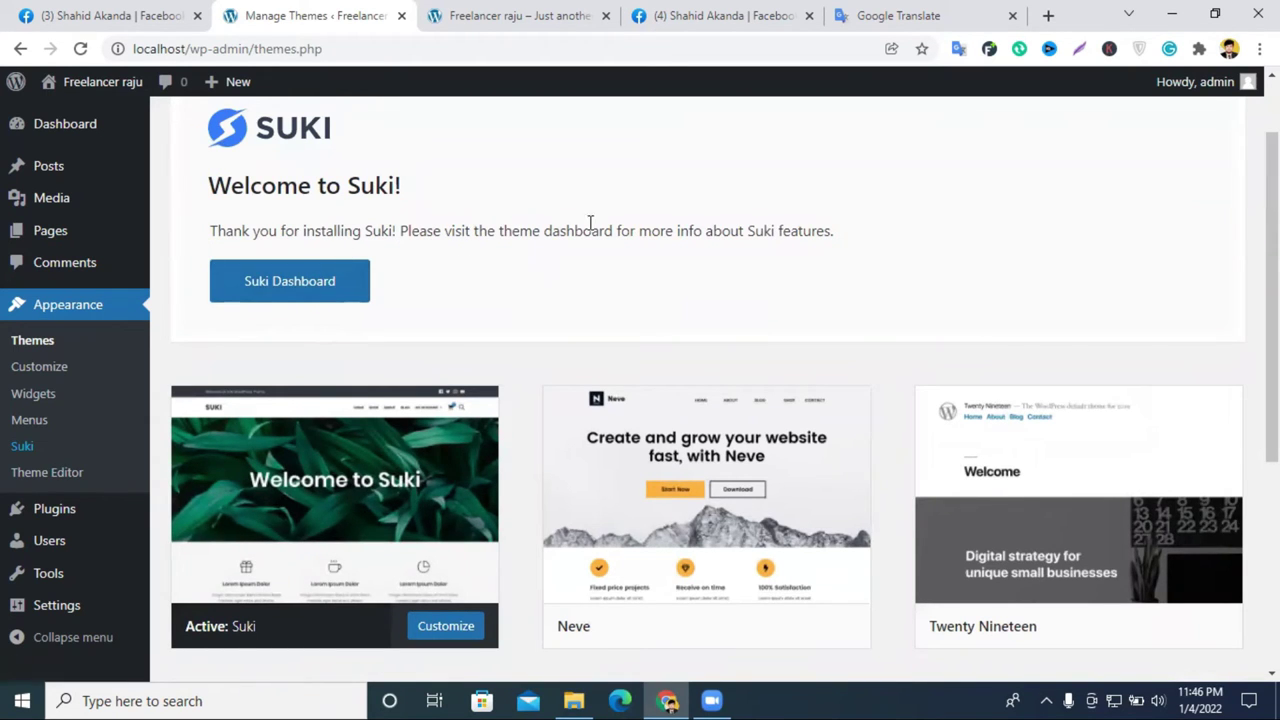
{"action": "left_click", "coordinate": [277, 289]}
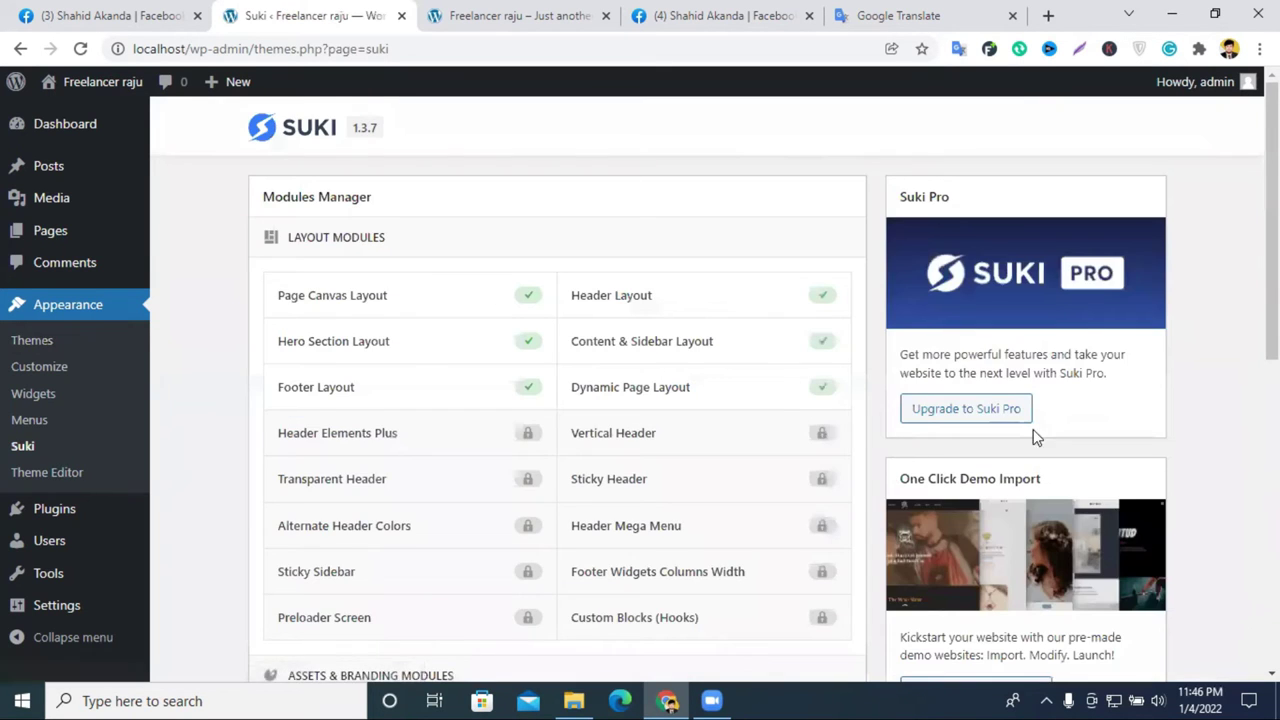
{"action": "scroll", "coordinate": [1035, 437], "scroll_direction": "down", "scroll_amount": 5}
{"action": "scroll", "coordinate": [546, 428], "scroll_direction": "up", "scroll_amount": 5}
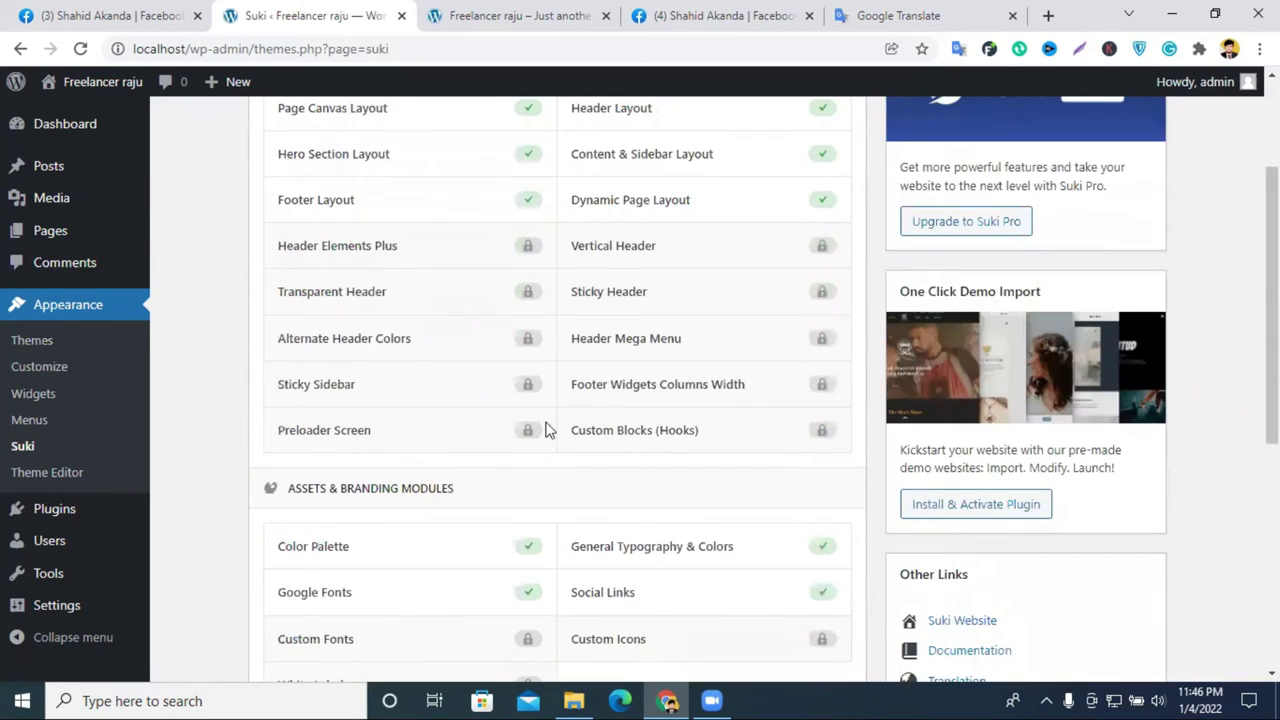
{"action": "scroll", "coordinate": [983, 437], "scroll_direction": "down", "scroll_amount": 3}
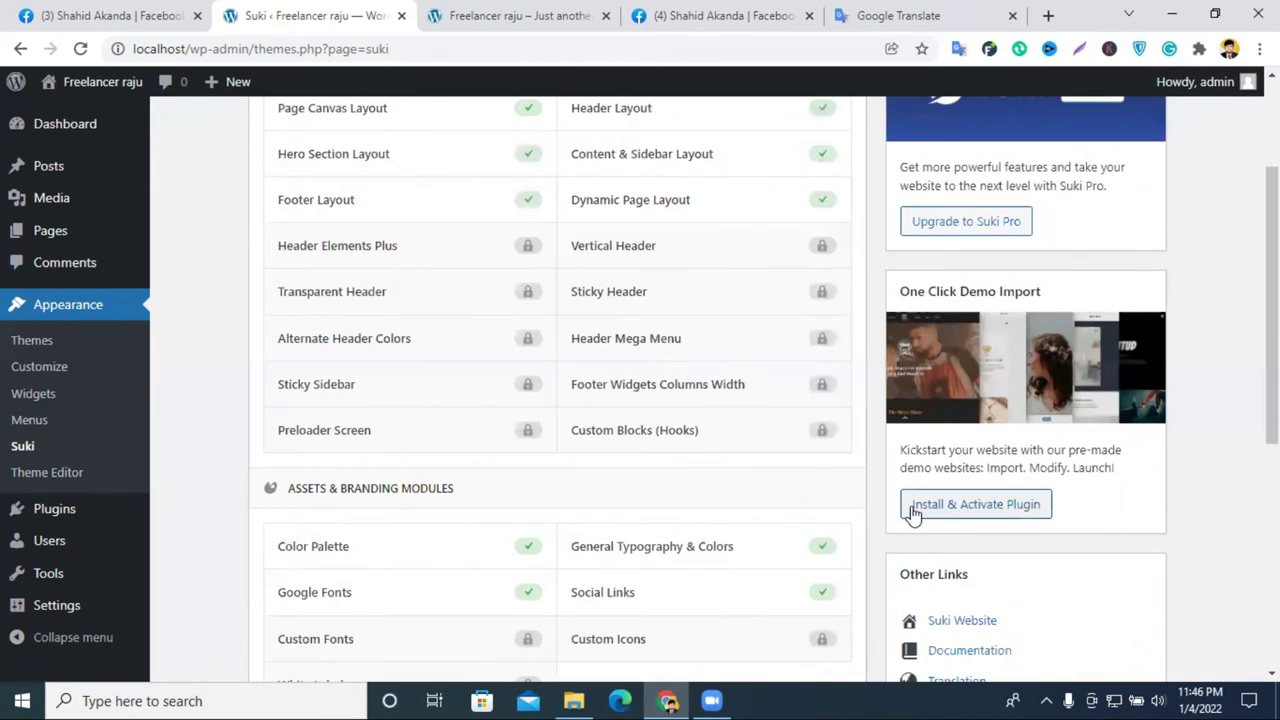
{"action": "left_click", "coordinate": [986, 510]}
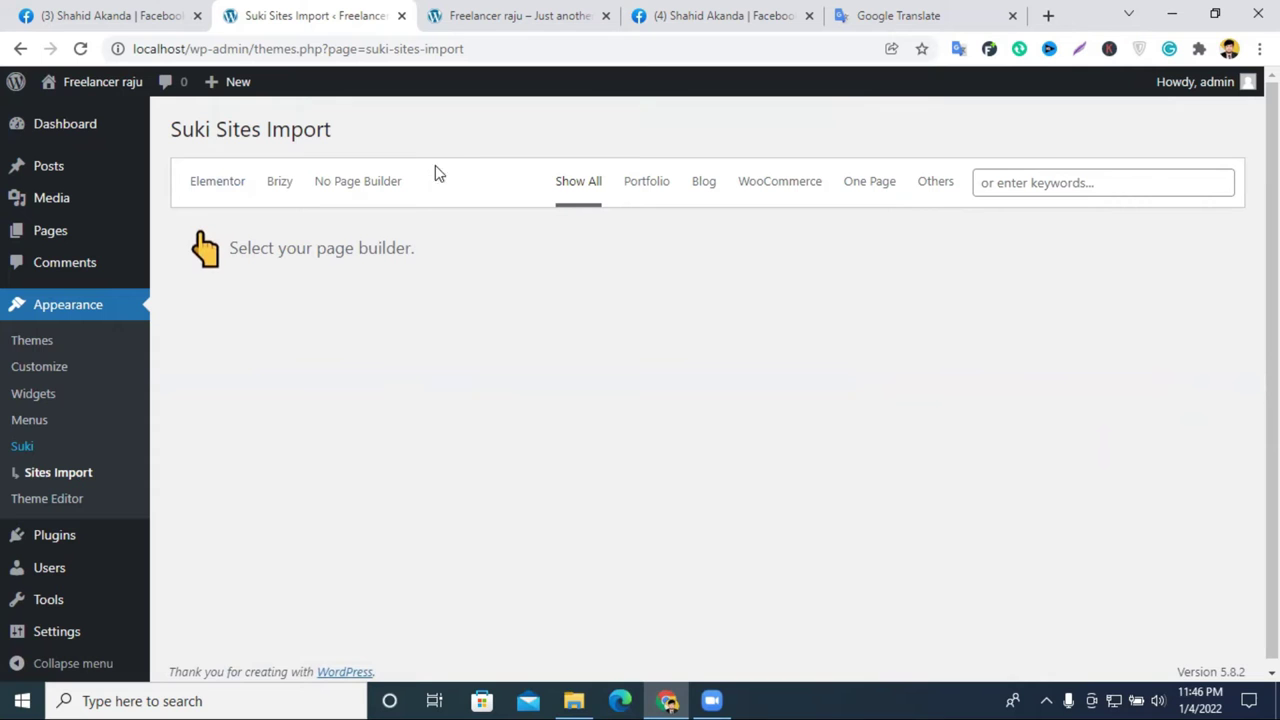
Step: Choose Elementor as the page builder in Suki Sites Import and examine which demo sites are free or PRO
{"action": "left_click", "coordinate": [214, 186]}
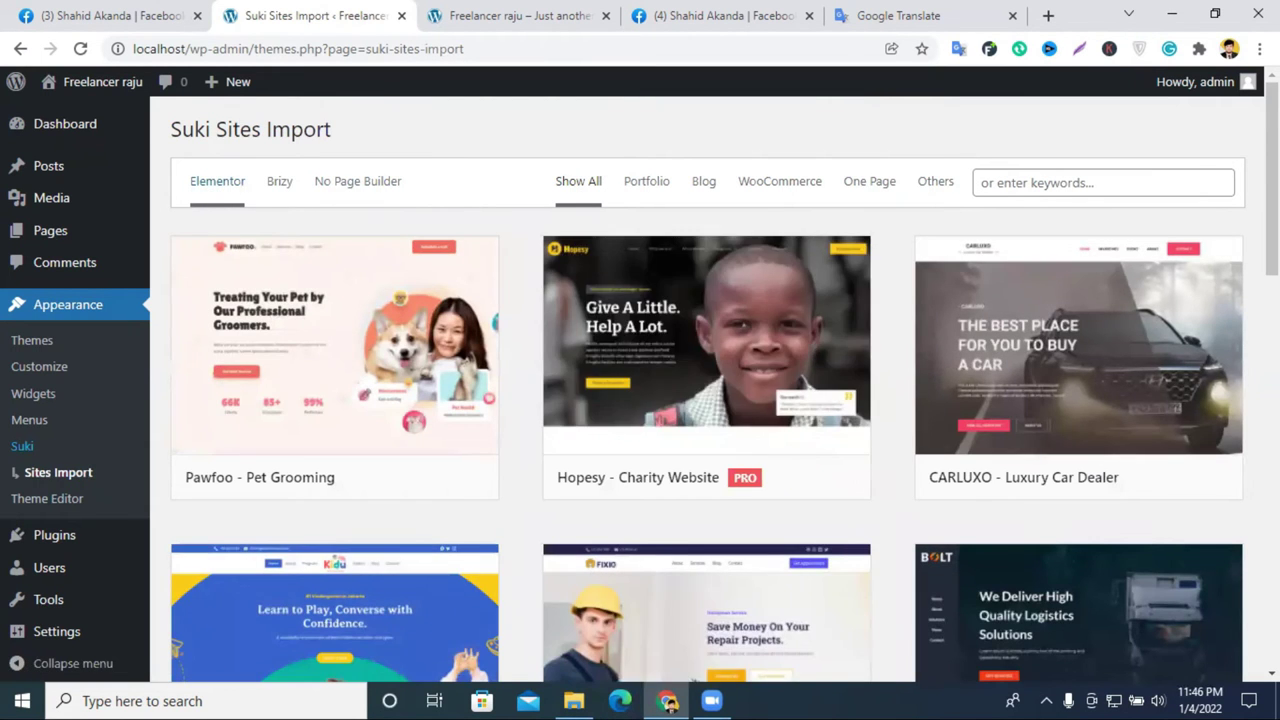
{"action": "scroll", "coordinate": [1220, 427], "scroll_direction": "down", "scroll_amount": 2}
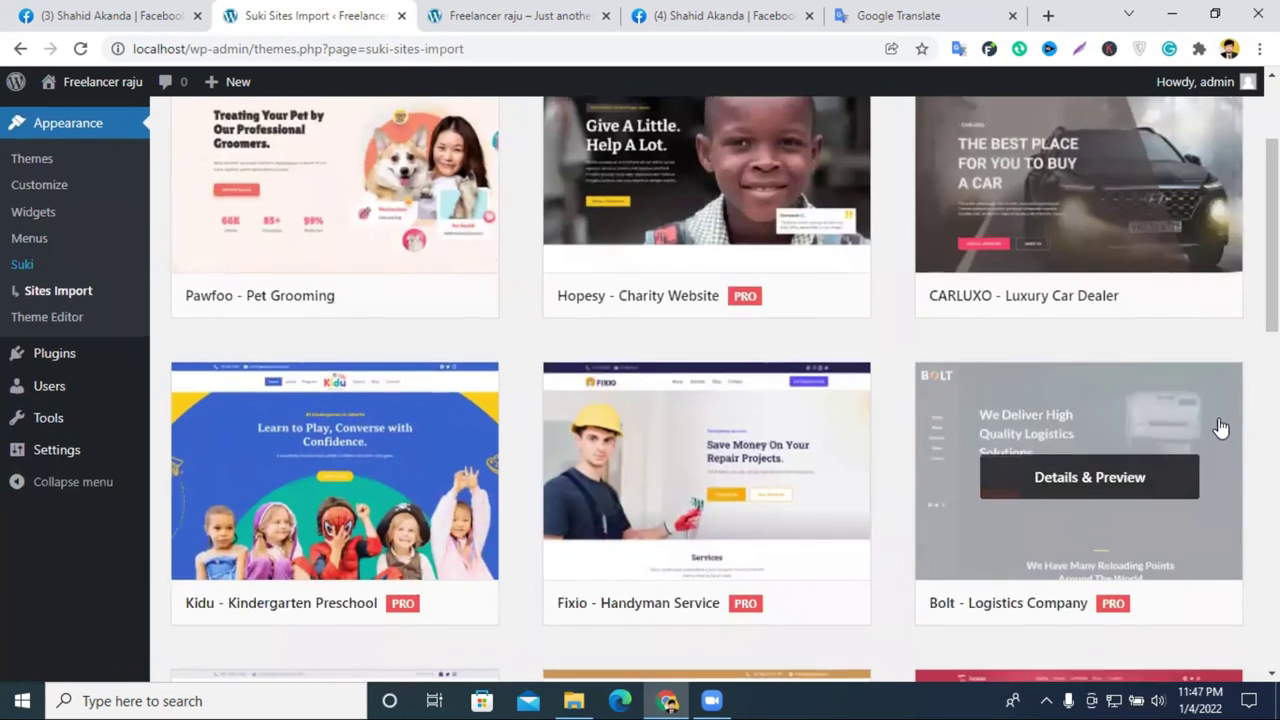
{"action": "scroll", "coordinate": [1220, 427], "scroll_direction": "up", "scroll_amount": 2}
{"action": "scroll", "coordinate": [1223, 428], "scroll_direction": "down", "scroll_amount": 1}
{"action": "scroll", "coordinate": [1224, 426], "scroll_direction": "down", "scroll_amount": 5}
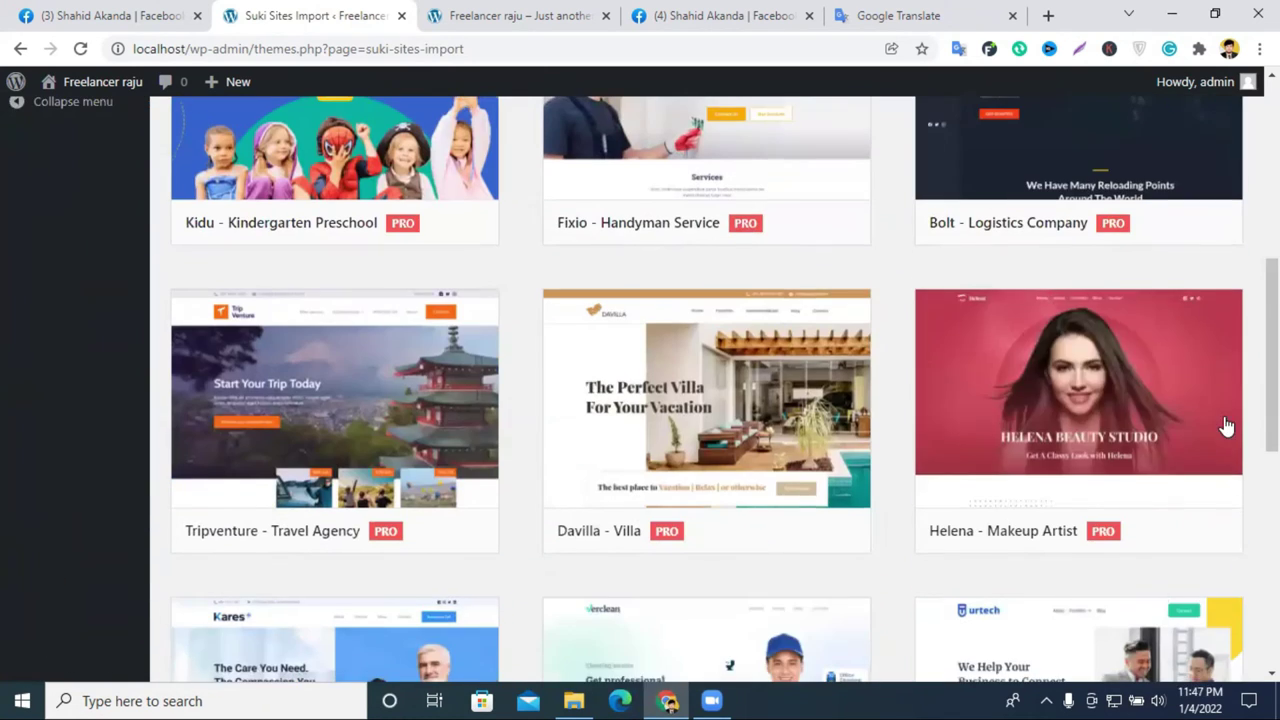
{"action": "scroll", "coordinate": [1234, 362], "scroll_direction": "down", "scroll_amount": 3}
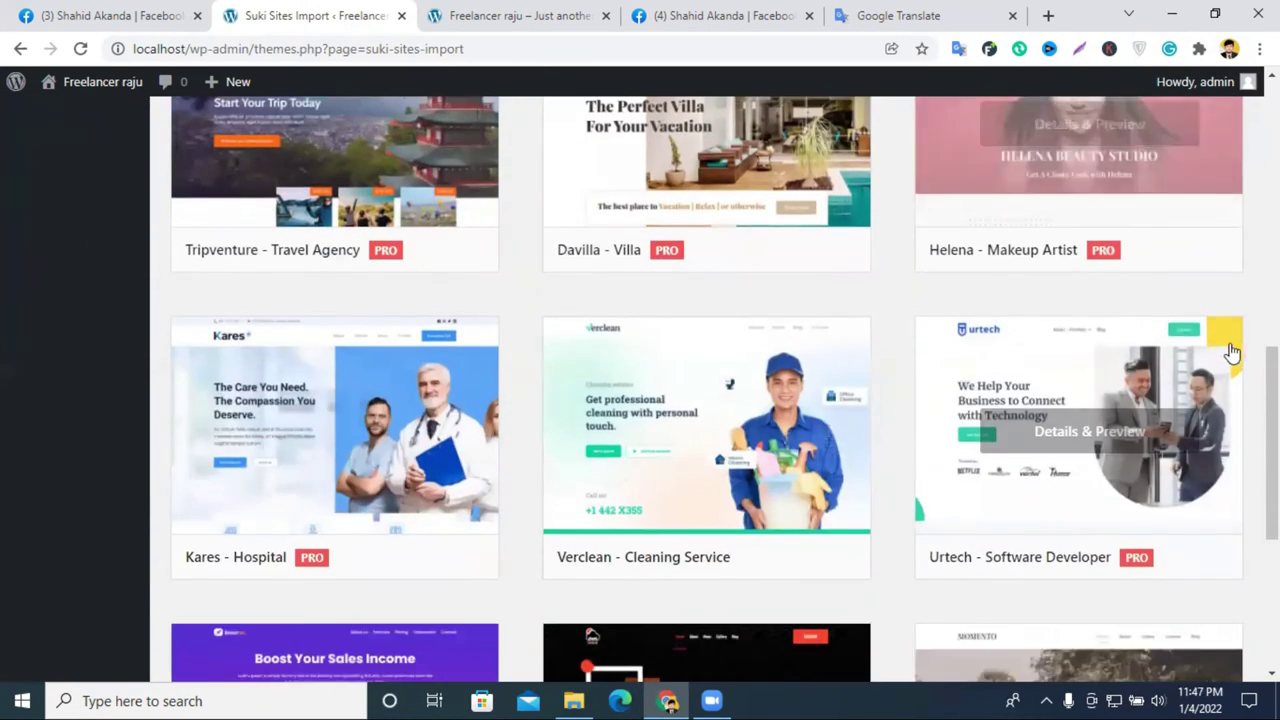
{"action": "scroll", "coordinate": [1071, 560], "scroll_direction": "up", "scroll_amount": 2}
{"action": "scroll", "coordinate": [865, 483], "scroll_direction": "down", "scroll_amount": 1}
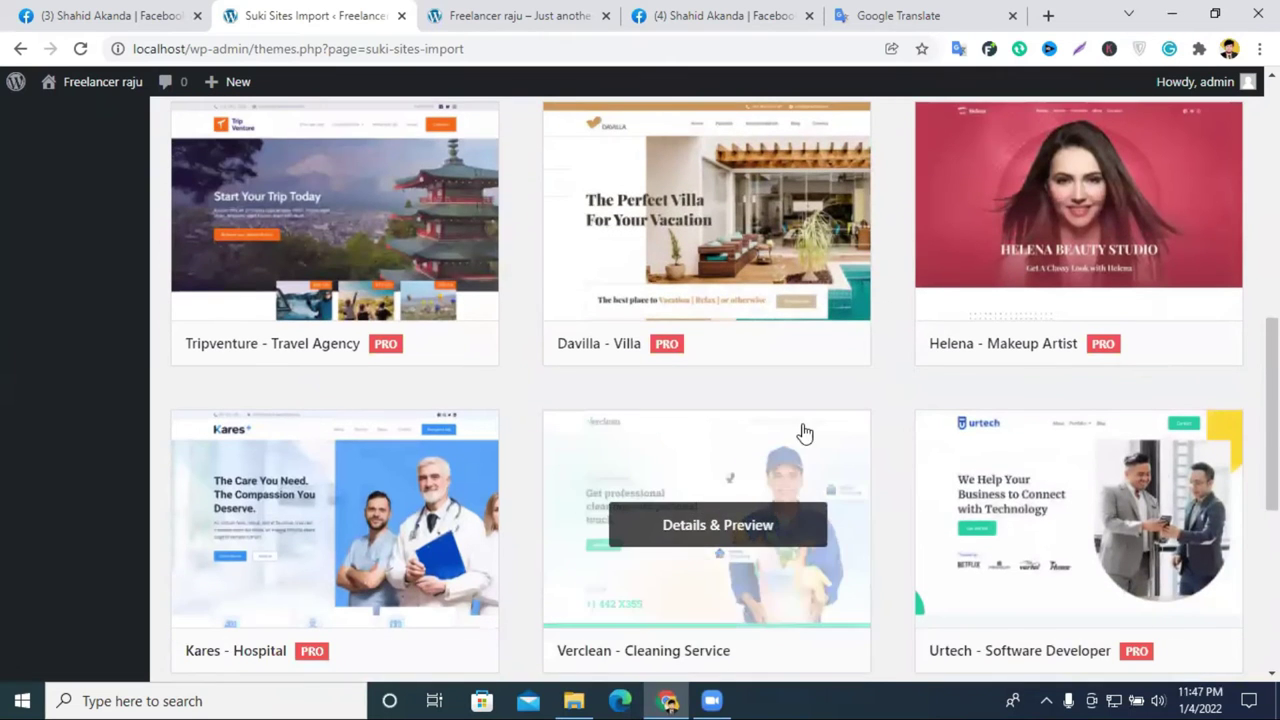
{"action": "scroll", "coordinate": [1043, 437], "scroll_direction": "up", "scroll_amount": 1}
{"action": "scroll", "coordinate": [751, 403], "scroll_direction": "down", "scroll_amount": 1}
{"action": "scroll", "coordinate": [751, 403], "scroll_direction": "down", "scroll_amount": 5}
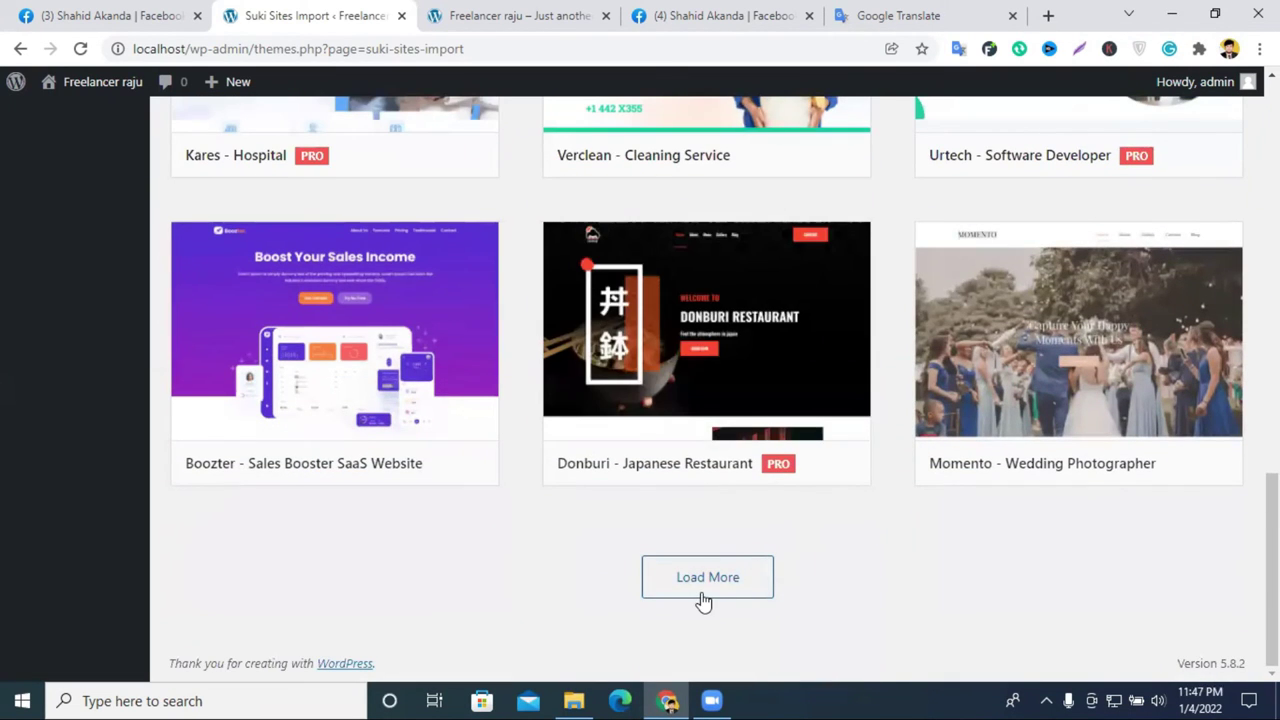
Step: Load more Elementor demo sites and review the additional templates, comparing the free and PRO ones
{"action": "left_click", "coordinate": [707, 590]}
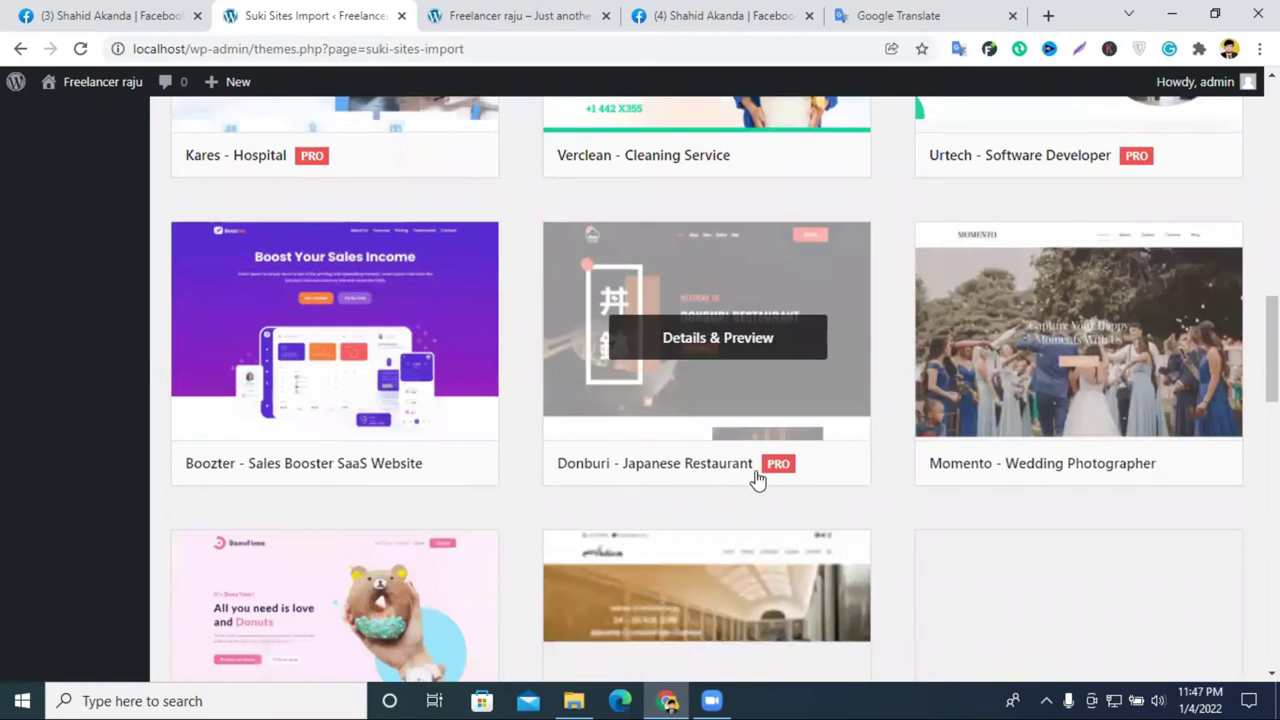
{"action": "scroll", "coordinate": [766, 449], "scroll_direction": "down", "scroll_amount": 3}
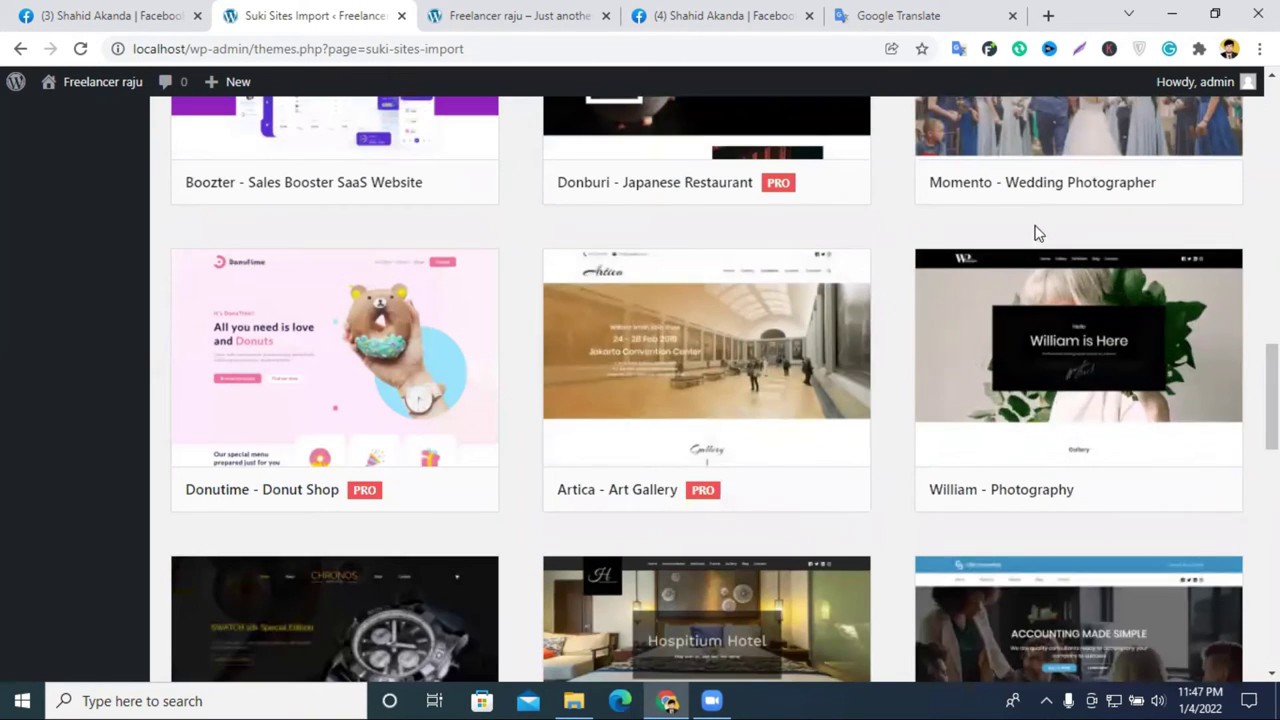
{"action": "scroll", "coordinate": [1045, 260], "scroll_direction": "down", "scroll_amount": 3}
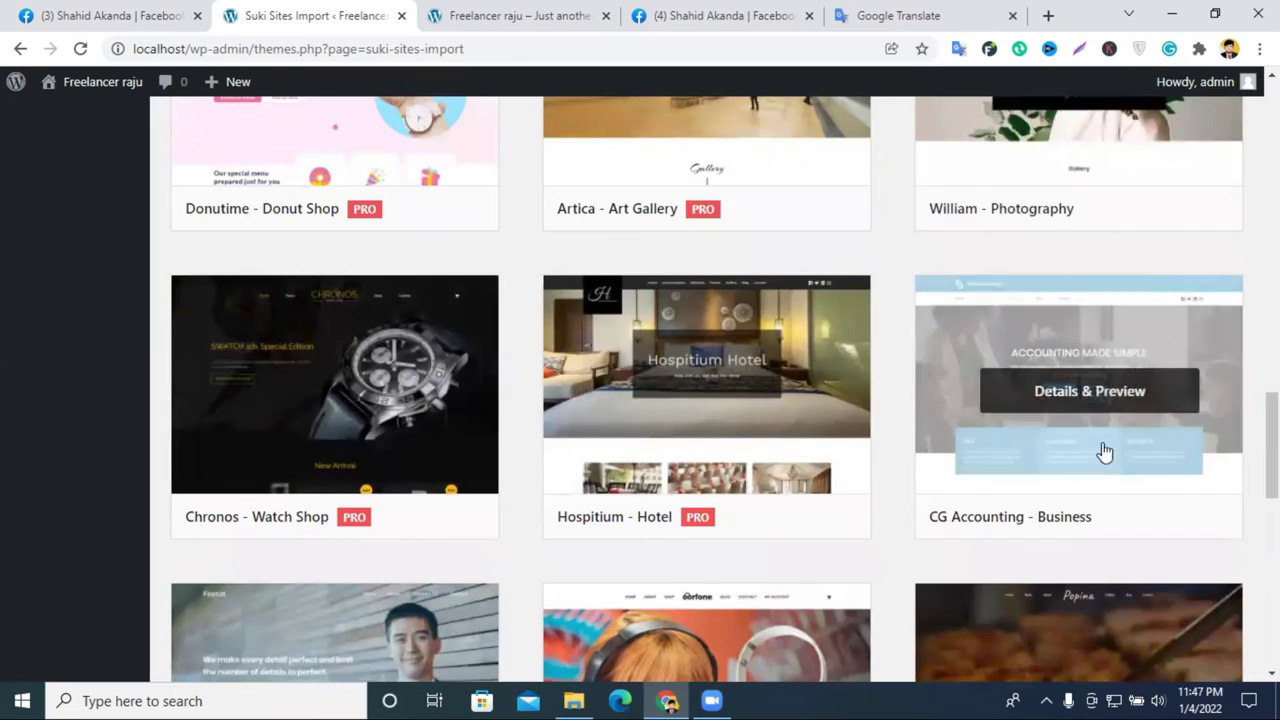
{"action": "scroll", "coordinate": [1202, 425], "scroll_direction": "down", "scroll_amount": 2}
{"action": "scroll", "coordinate": [1205, 420], "scroll_direction": "up", "scroll_amount": 10}
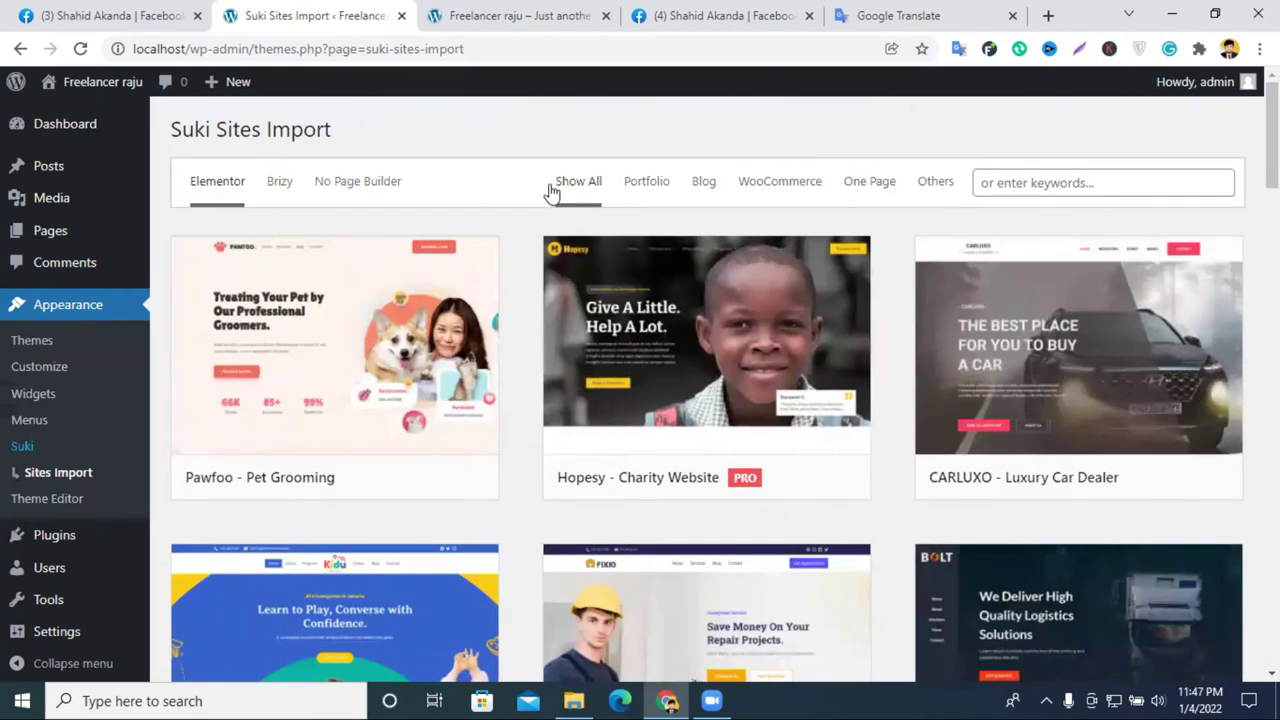
{"action": "scroll", "coordinate": [997, 360], "scroll_direction": "down", "scroll_amount": 10}
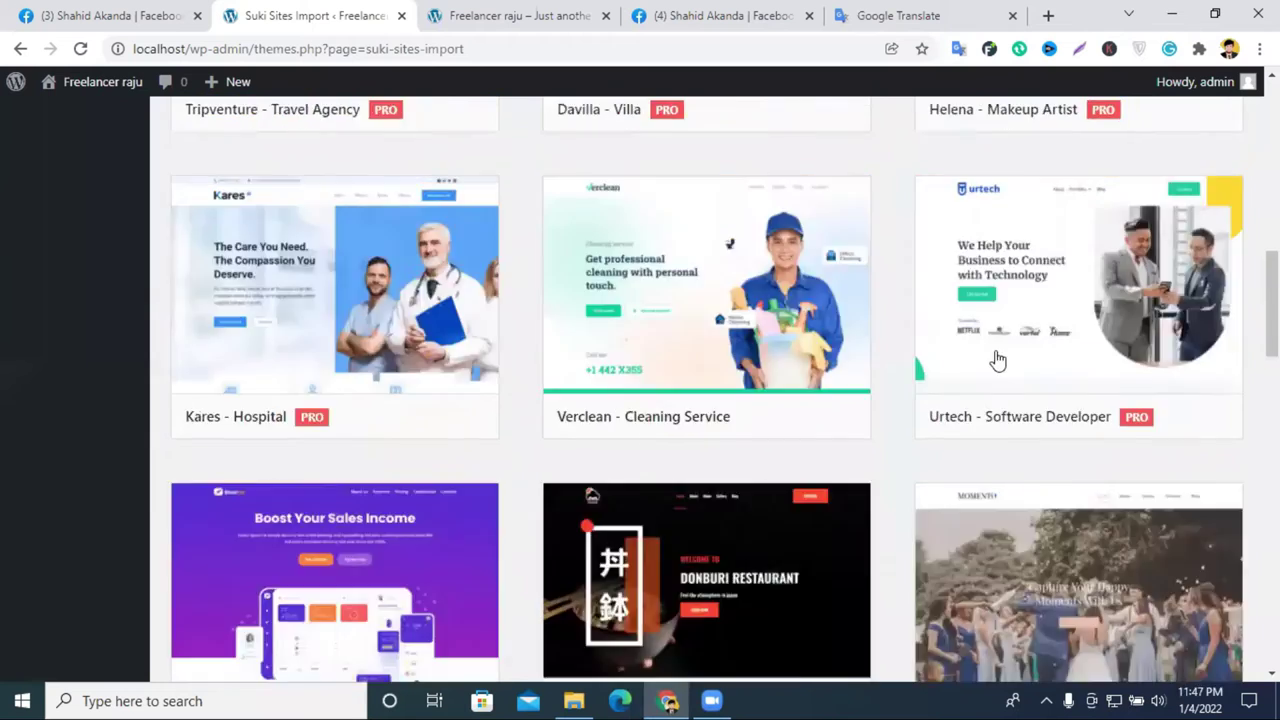
{"action": "scroll", "coordinate": [1005, 362], "scroll_direction": "down", "scroll_amount": 8}
{"action": "scroll", "coordinate": [1011, 355], "scroll_direction": "down", "scroll_amount": 3}
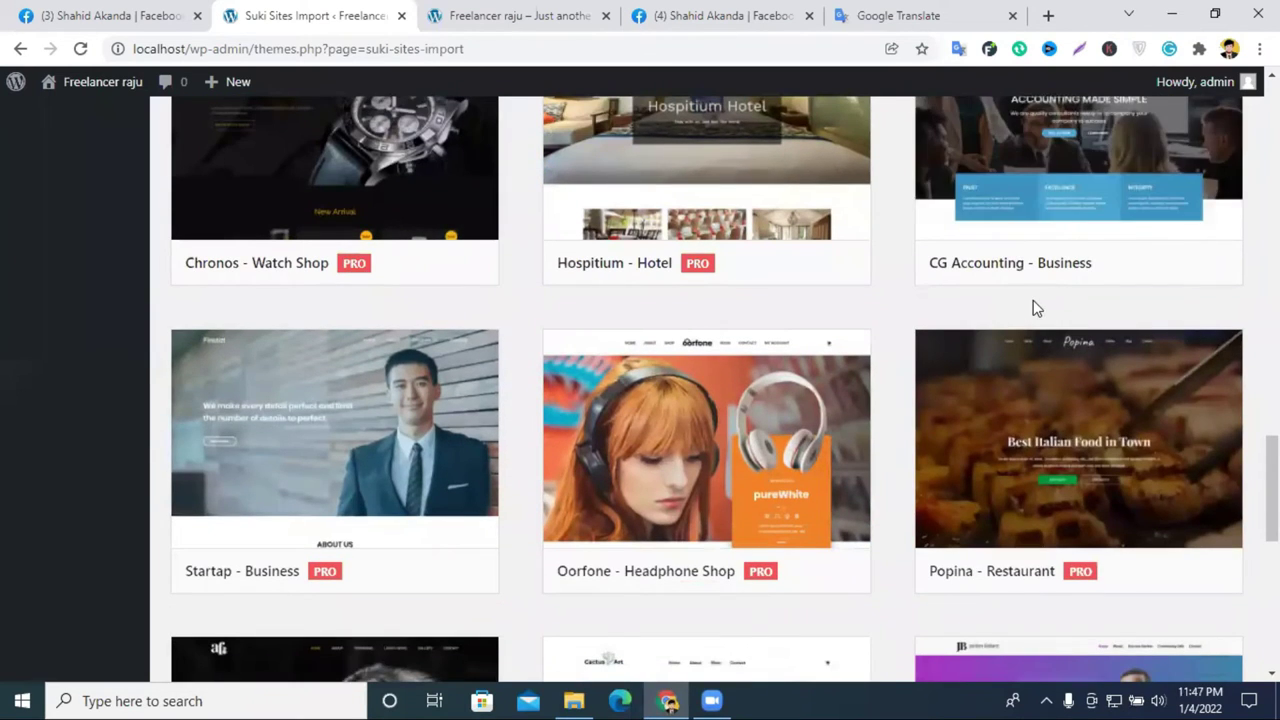
{"action": "scroll", "coordinate": [1036, 308], "scroll_direction": "down", "scroll_amount": 3}
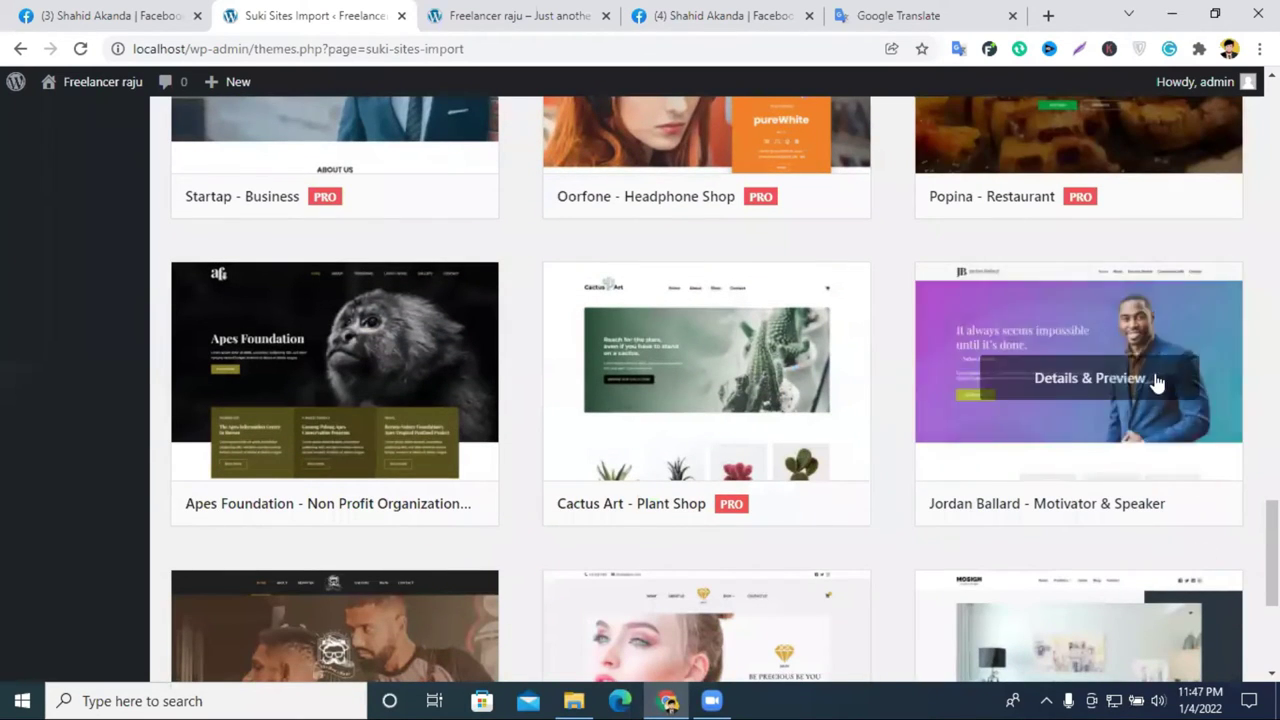
{"action": "scroll", "coordinate": [1010, 374], "scroll_direction": "down", "scroll_amount": 3}
{"action": "scroll", "coordinate": [748, 585], "scroll_direction": "down", "scroll_amount": 1}
Step: Load another batch of Elementor demo sites and browse the full list down to the Sello - Clothing Shop demo
{"action": "left_click", "coordinate": [745, 585]}
{"action": "scroll", "coordinate": [947, 538], "scroll_direction": "up", "scroll_amount": 20}
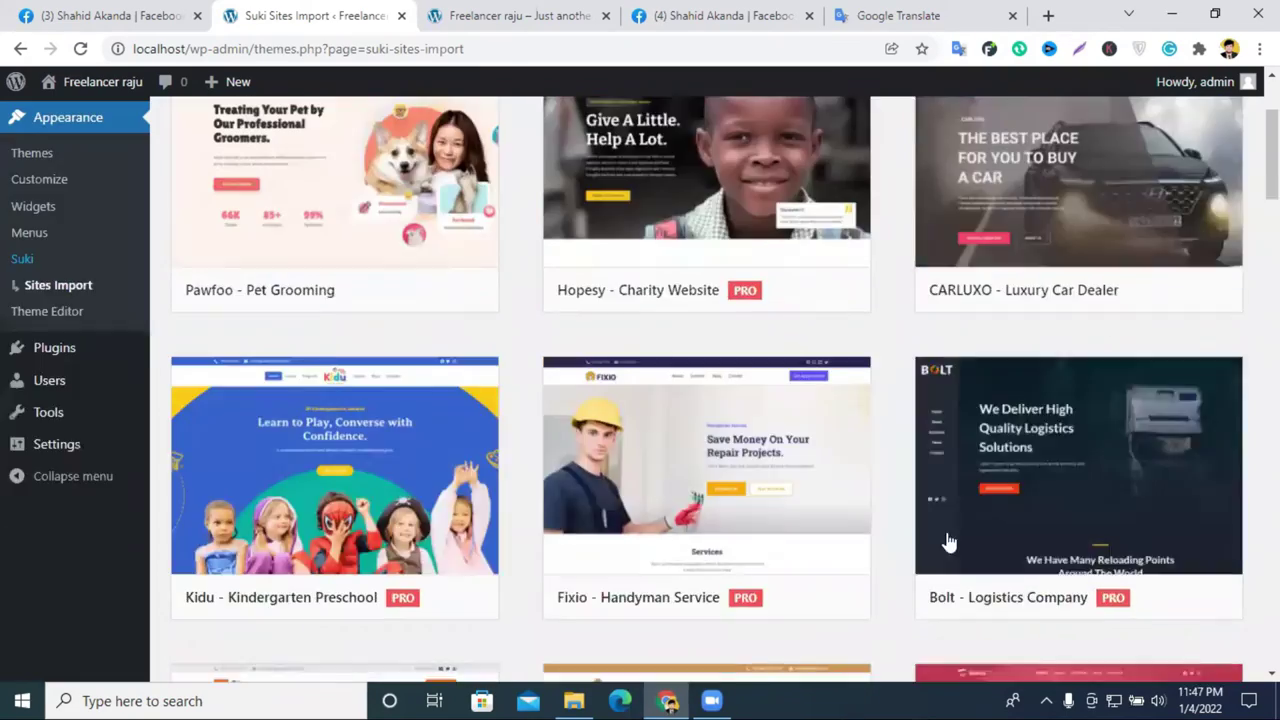
{"action": "scroll", "coordinate": [950, 541], "scroll_direction": "down", "scroll_amount": 15}
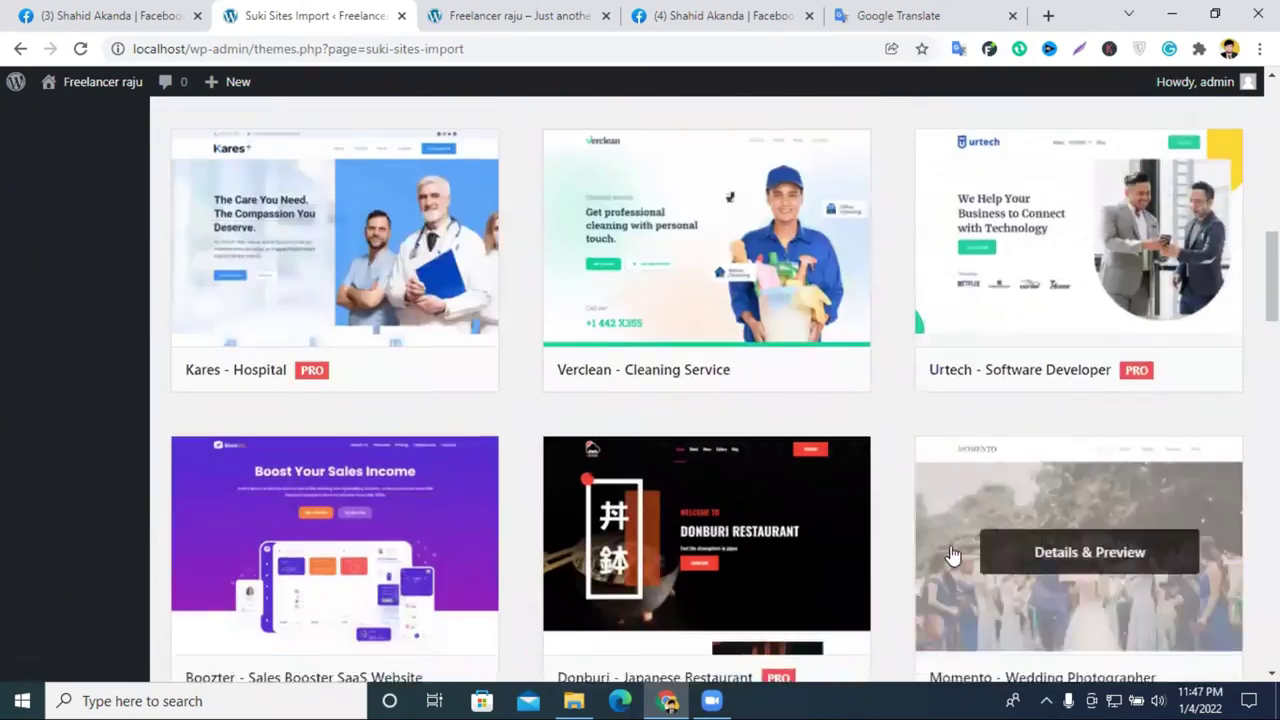
{"action": "scroll", "coordinate": [952, 555], "scroll_direction": "down", "scroll_amount": 6}
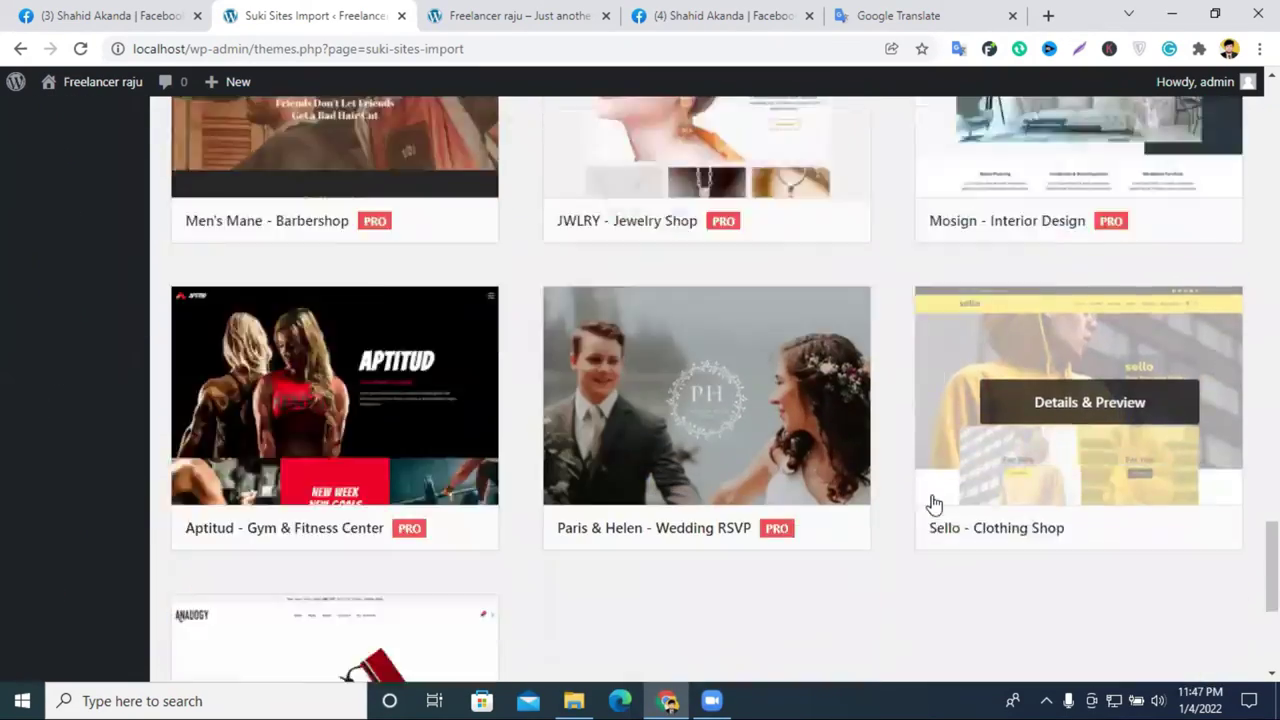
{"action": "scroll", "coordinate": [1066, 331], "scroll_direction": "up", "scroll_amount": 2}
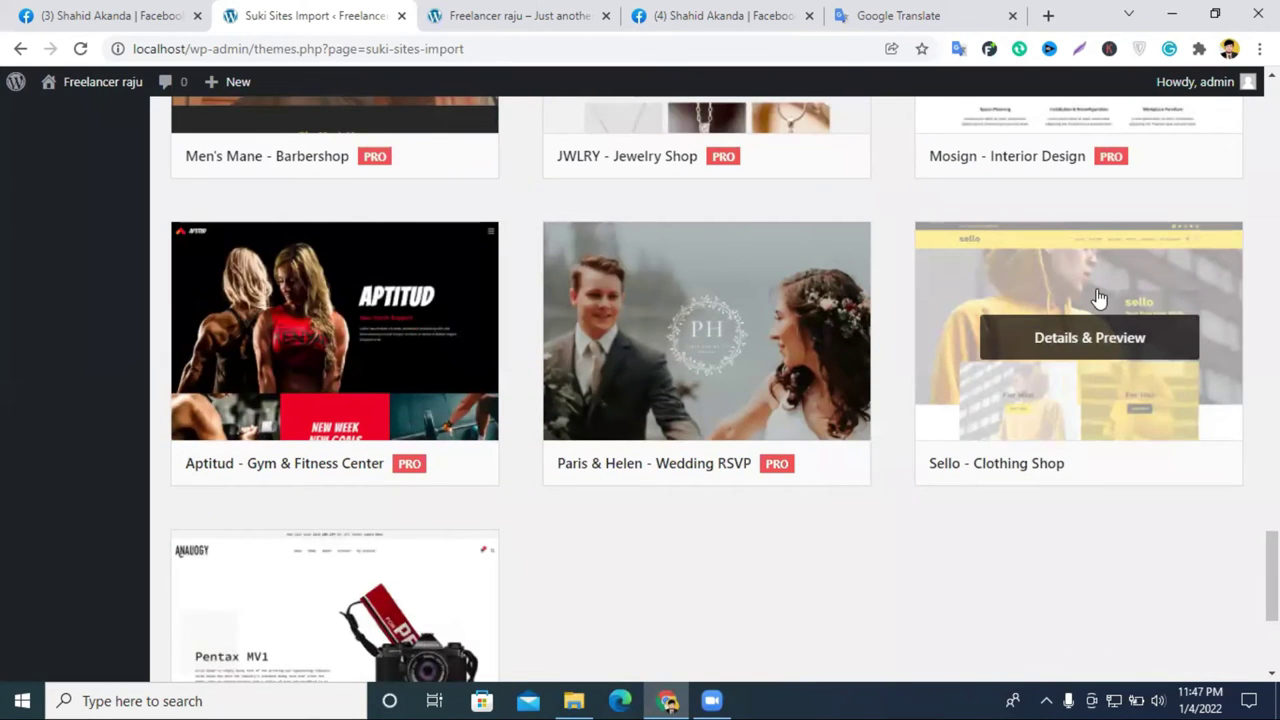
Step: Open the details and preview of the Sello - Clothing Shop demo and review its page layout and required plugins
{"action": "left_click", "coordinate": [1095, 298]}
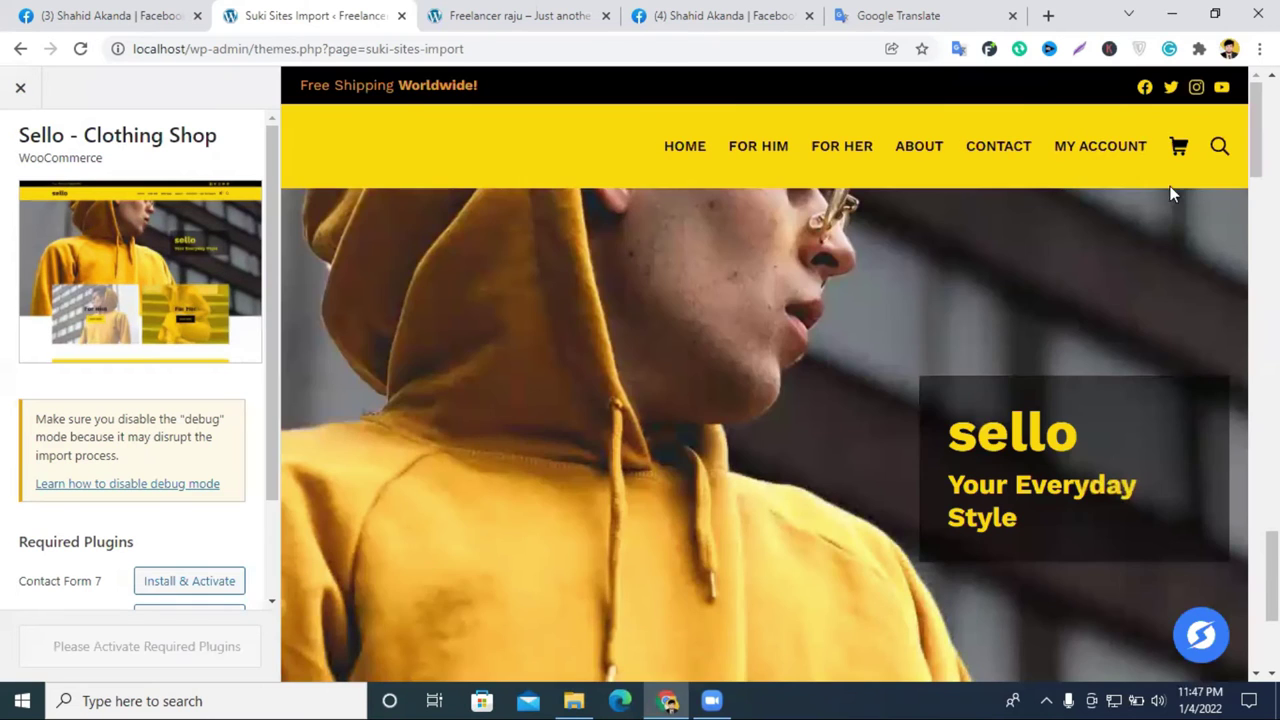
{"action": "scroll", "coordinate": [742, 280], "scroll_direction": "down", "scroll_amount": 20}
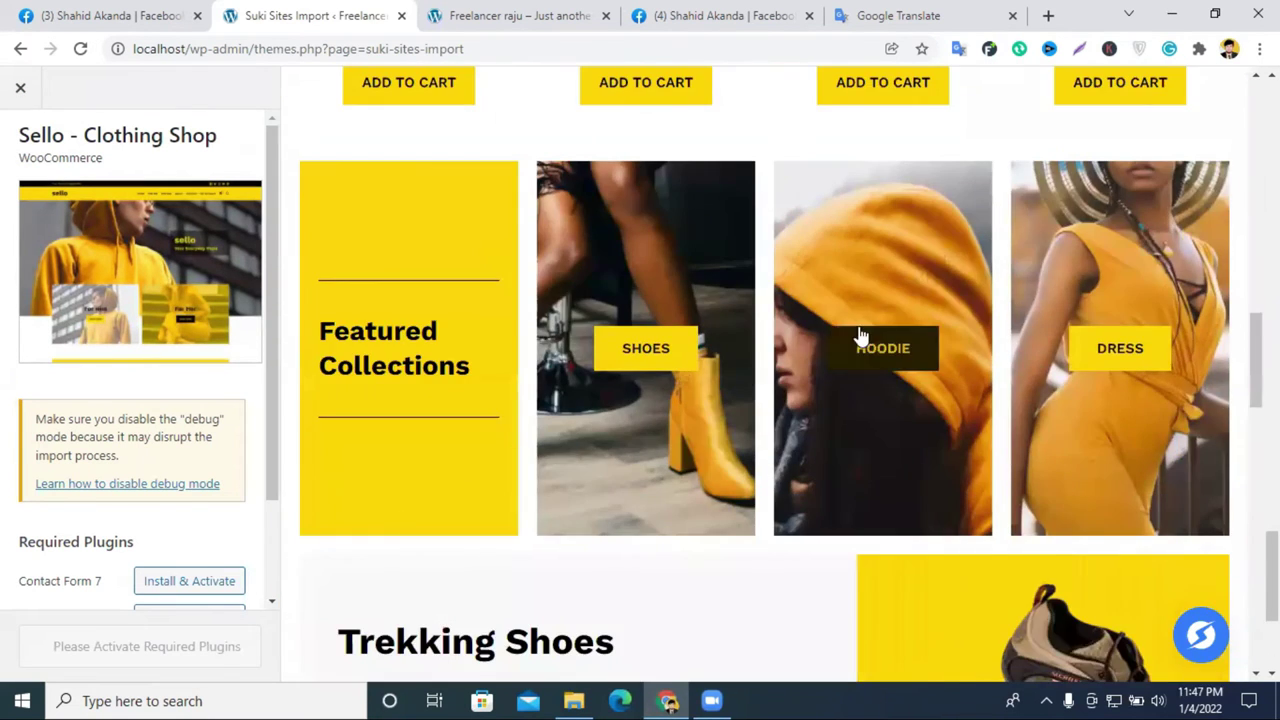
{"action": "scroll", "coordinate": [855, 345], "scroll_direction": "down", "scroll_amount": 8}
{"action": "scroll", "coordinate": [90, 380], "scroll_direction": "down", "scroll_amount": 2}
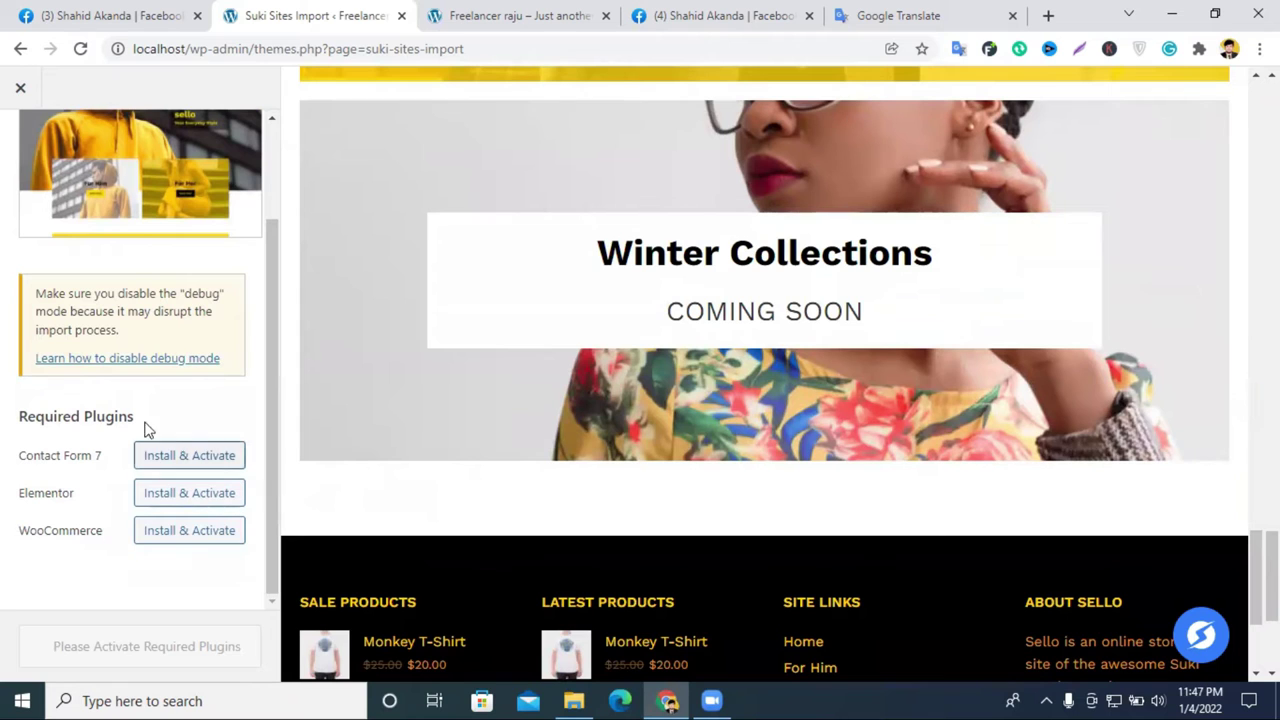
{"action": "scroll", "coordinate": [185, 460], "scroll_direction": "up", "scroll_amount": 2}
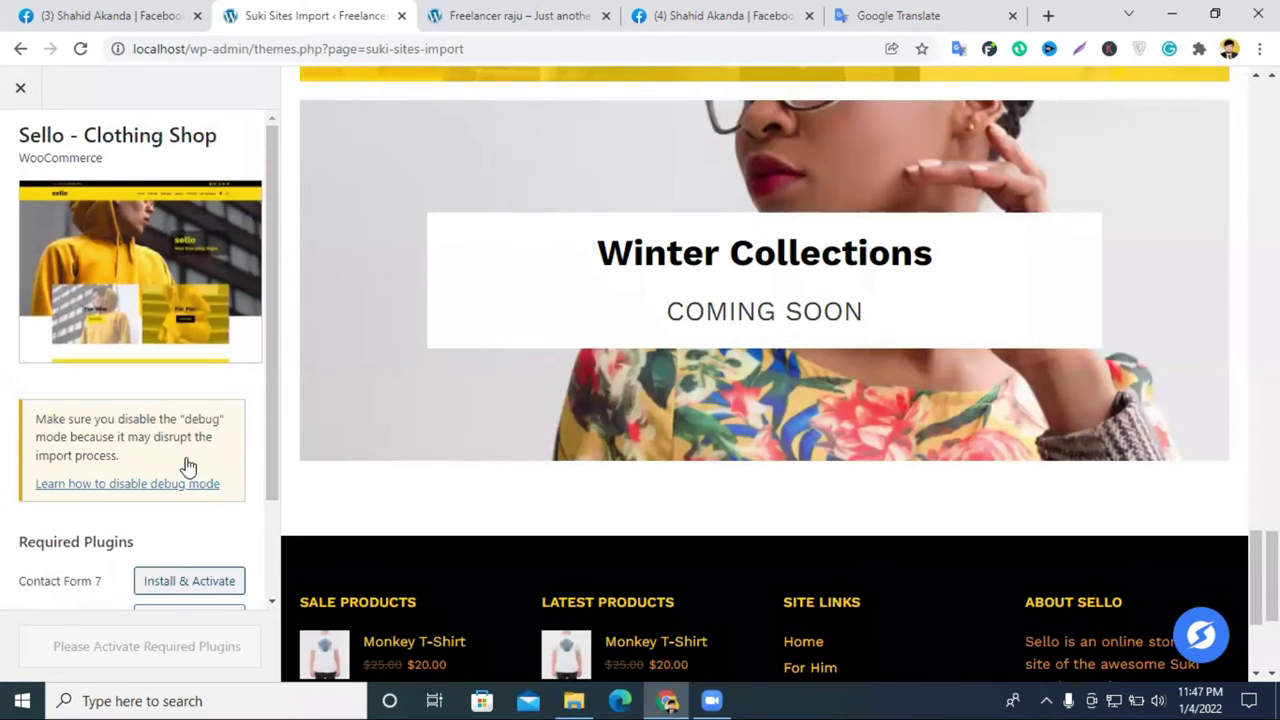
Step: Install and activate the required Contact Form 7 plugin for the Sello demo, looking over the demo preview while it installs
{"action": "left_click", "coordinate": [181, 581]}
{"action": "scroll", "coordinate": [194, 537], "scroll_direction": "down", "scroll_amount": 1}
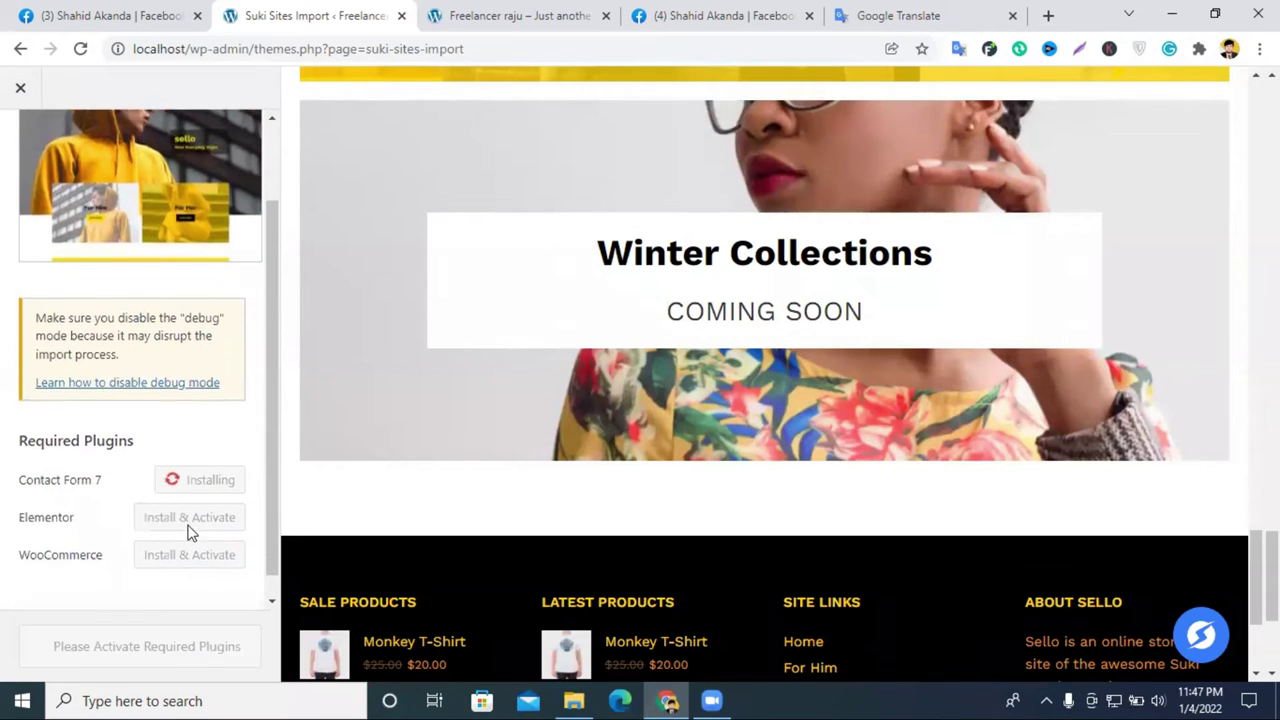
{"action": "scroll", "coordinate": [185, 500], "scroll_direction": "down", "scroll_amount": 1}
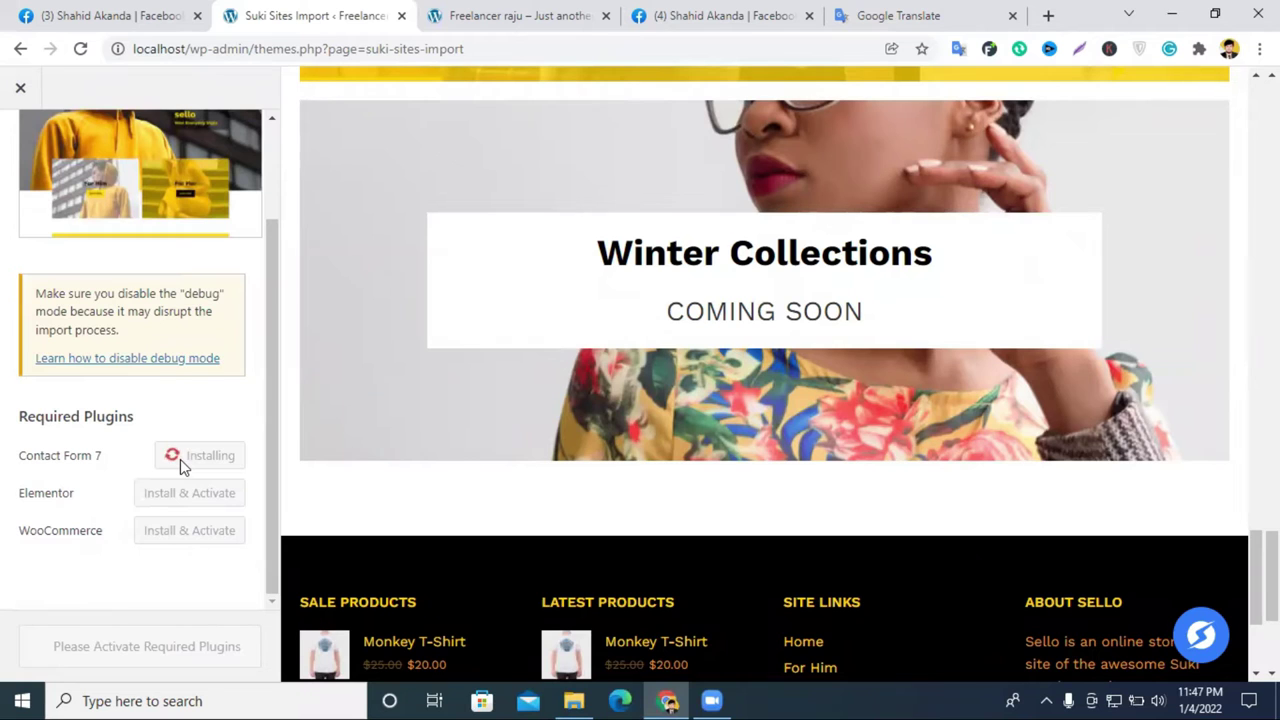
{"action": "scroll", "coordinate": [649, 273], "scroll_direction": "down", "scroll_amount": 3}
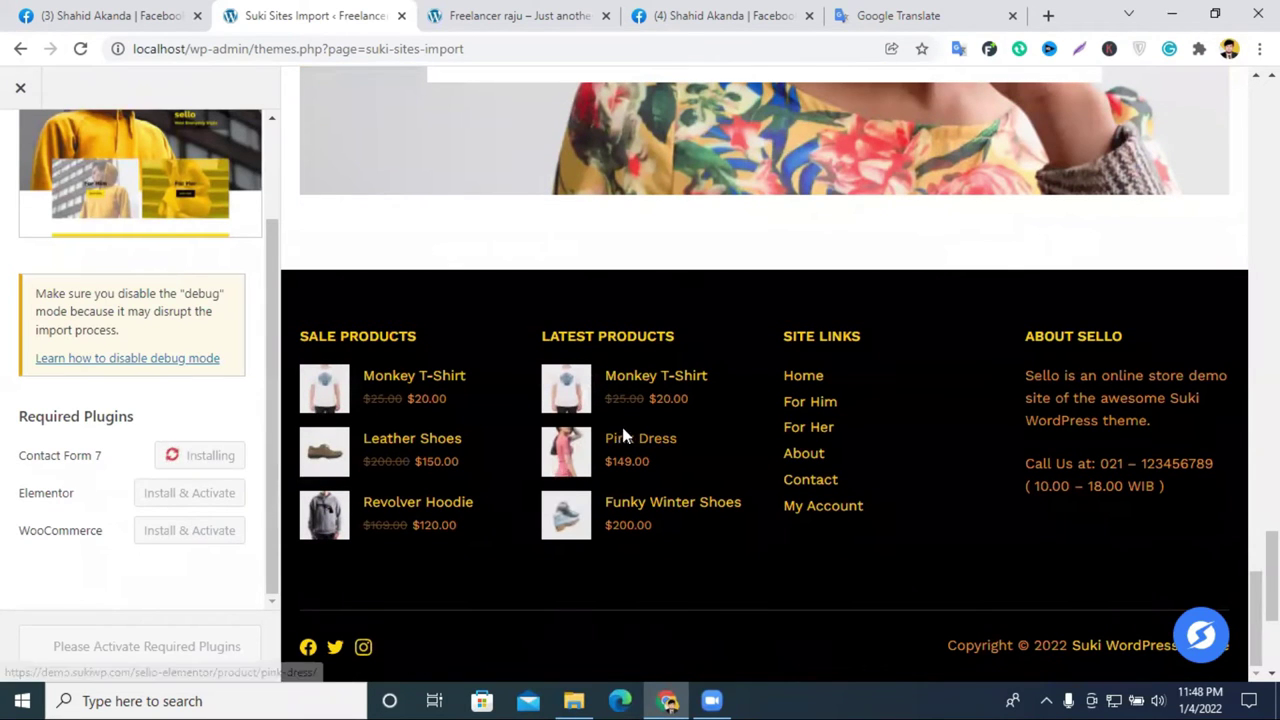
{"action": "scroll", "coordinate": [182, 397], "scroll_direction": "up", "scroll_amount": 2}
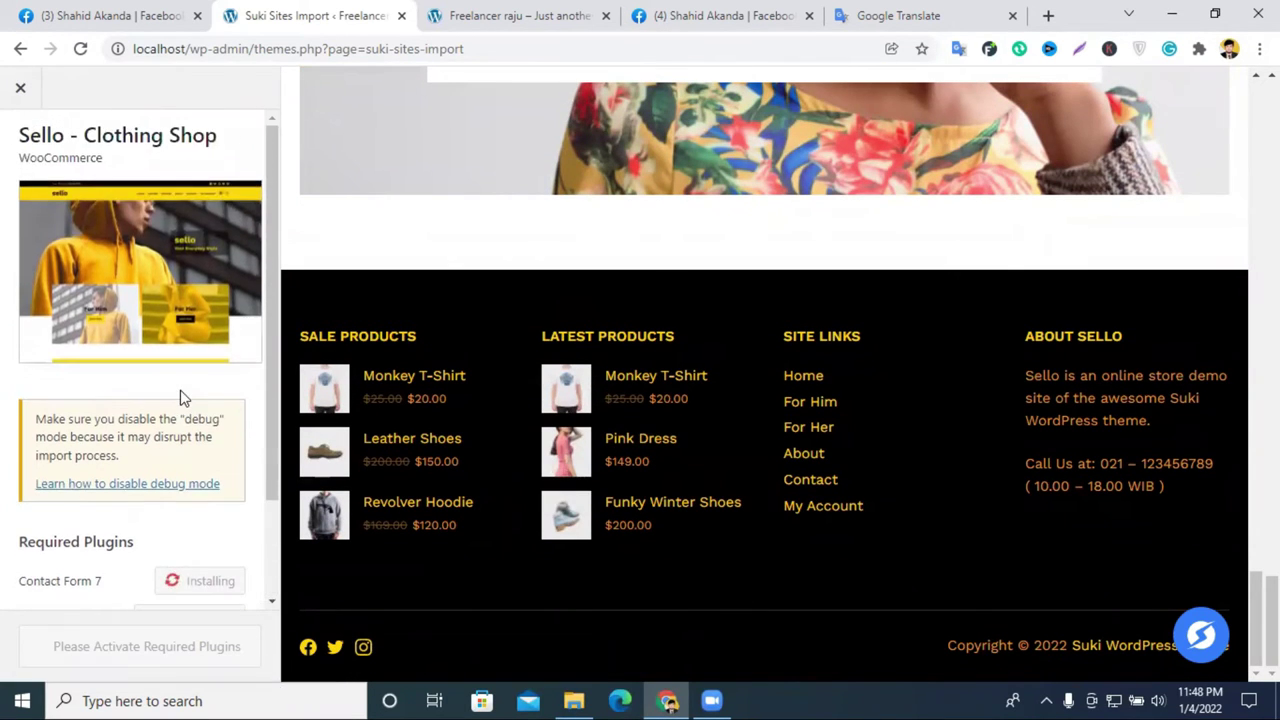
{"action": "scroll", "coordinate": [180, 390], "scroll_direction": "down", "scroll_amount": 3}
{"action": "scroll", "coordinate": [820, 382], "scroll_direction": "up", "scroll_amount": 10}
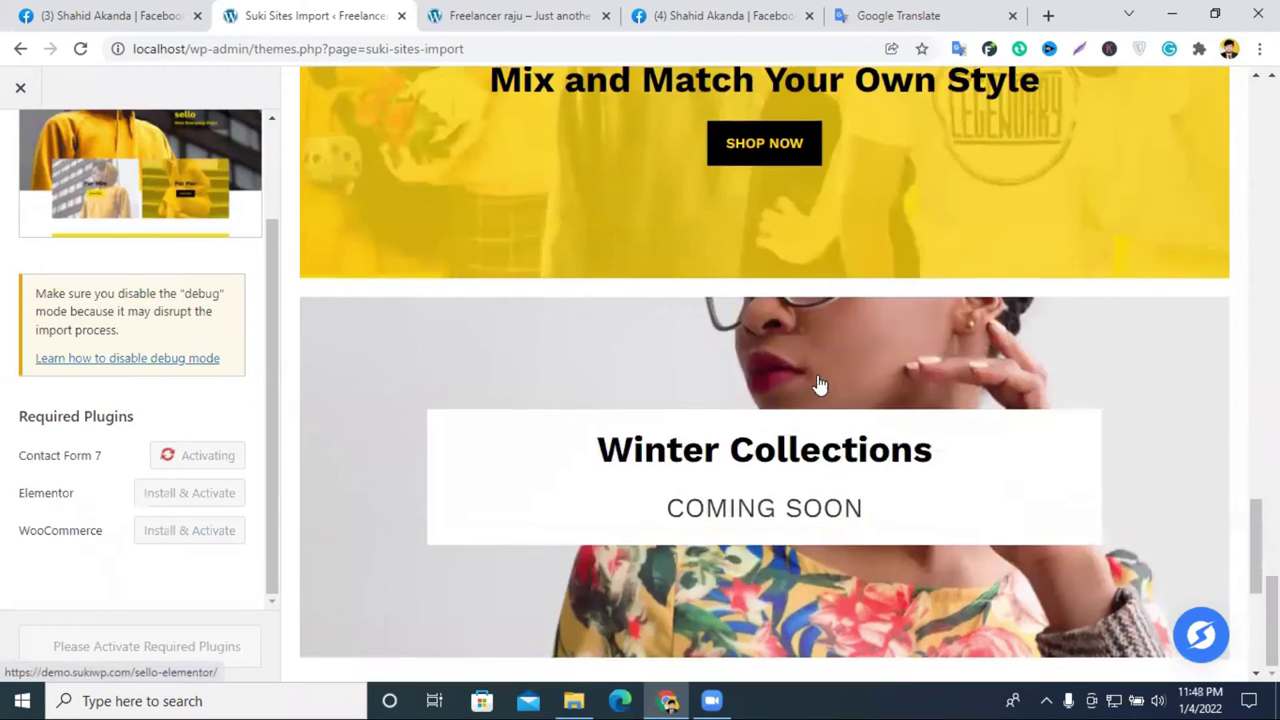
{"action": "scroll", "coordinate": [817, 377], "scroll_direction": "up", "scroll_amount": 4}
Step: Start installing the Elementor plugin required by the Sello demo and look over the upper part of its preview
{"action": "left_click", "coordinate": [160, 495]}
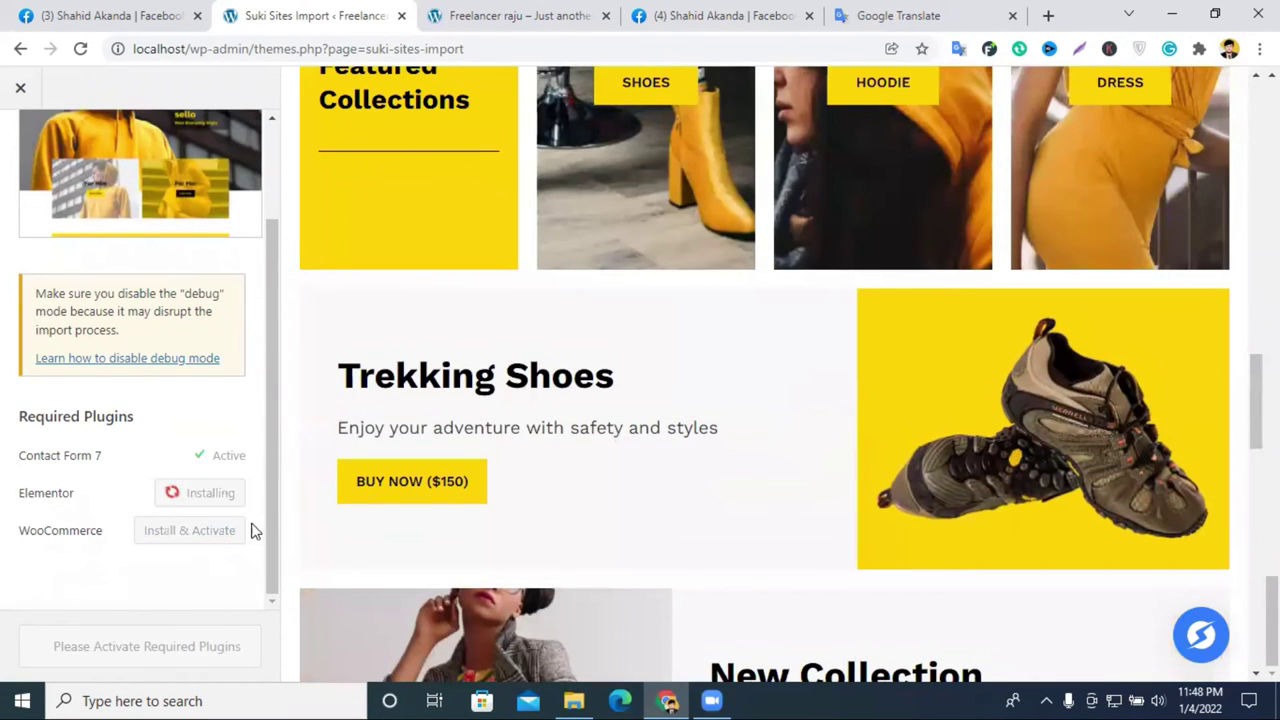
{"action": "scroll", "coordinate": [251, 528], "scroll_direction": "up", "scroll_amount": 1}
{"action": "scroll", "coordinate": [605, 475], "scroll_direction": "up", "scroll_amount": 3}
{"action": "scroll", "coordinate": [605, 474], "scroll_direction": "up", "scroll_amount": 6}
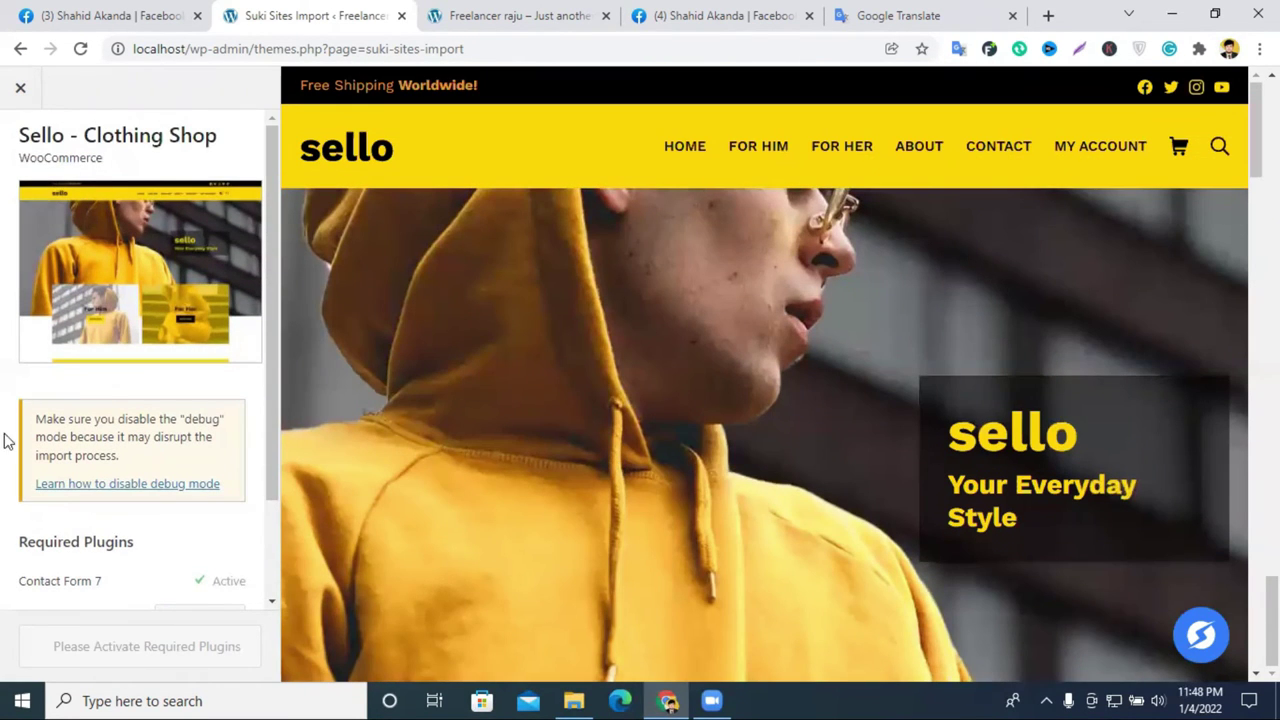
{"action": "scroll", "coordinate": [5, 441], "scroll_direction": "down", "scroll_amount": 1}
Step: Reload the local site's front page in its own browser tab to check it, and return to Suki Sites Import
{"action": "left_click", "coordinate": [436, 15]}
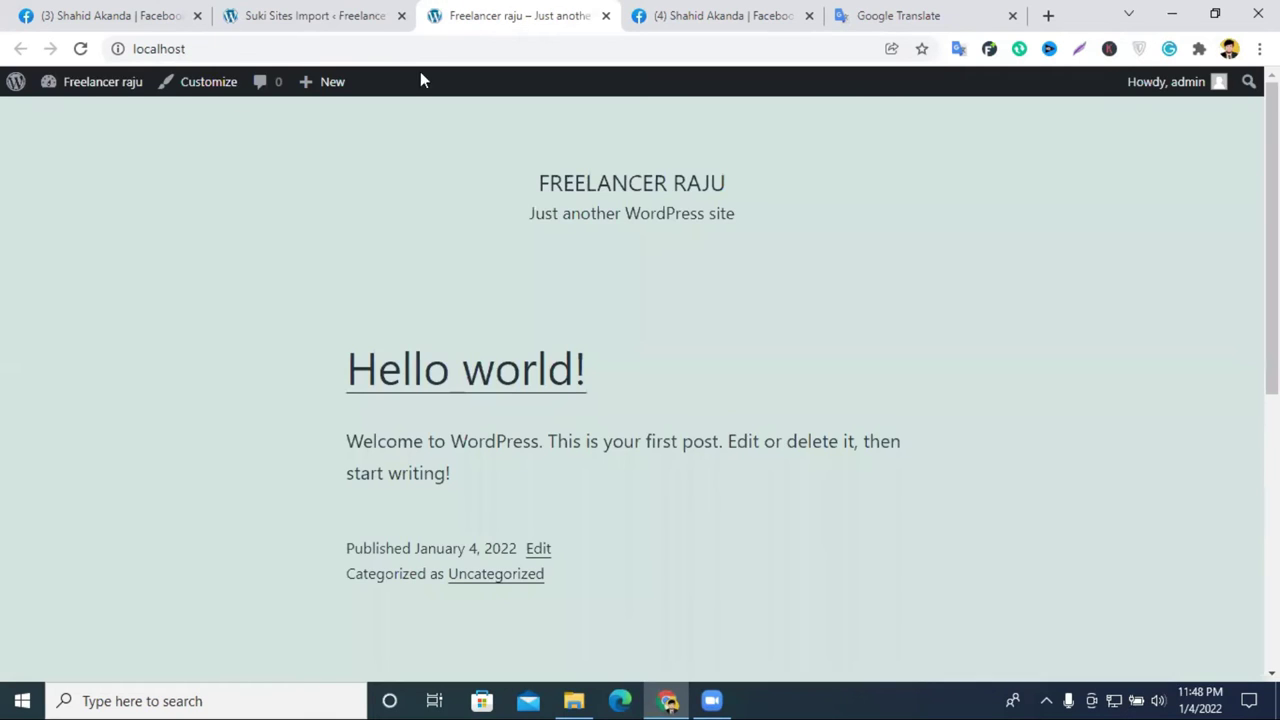
{"action": "left_click", "coordinate": [79, 49]}
{"action": "left_click", "coordinate": [380, 12]}
{"action": "left_click", "coordinate": [445, 17]}
{"action": "left_click", "coordinate": [345, 15]}
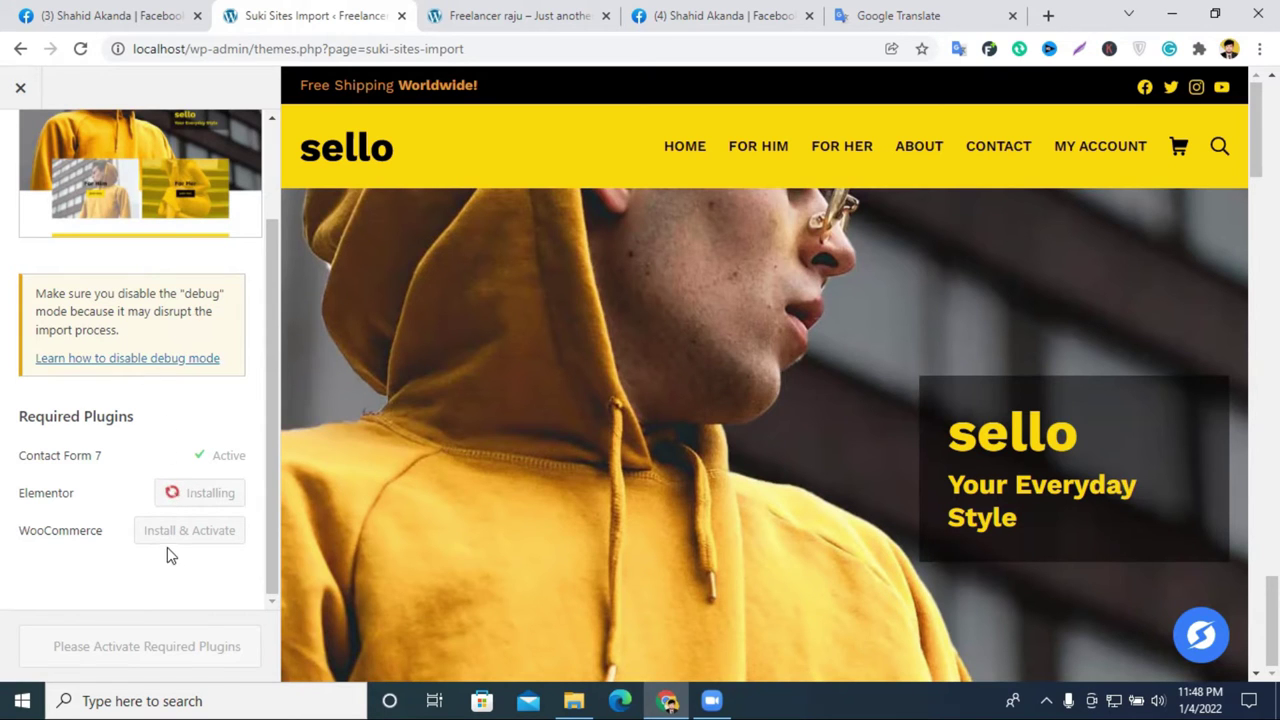
Step: Close the Sello preview and open the details of the free Verclean - Cleaning Service demo from the demo list
{"action": "left_click", "coordinate": [20, 90]}
{"action": "scroll", "coordinate": [765, 445], "scroll_direction": "up", "scroll_amount": 3}
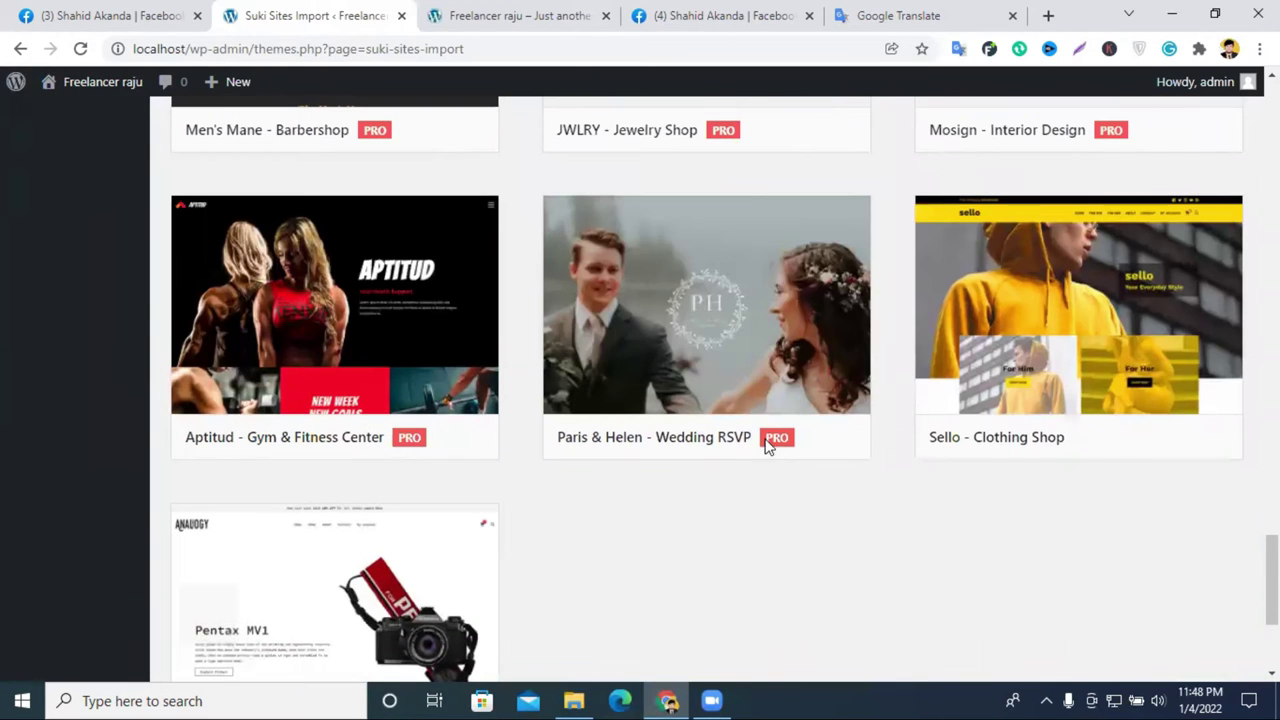
{"action": "scroll", "coordinate": [750, 433], "scroll_direction": "up", "scroll_amount": 4}
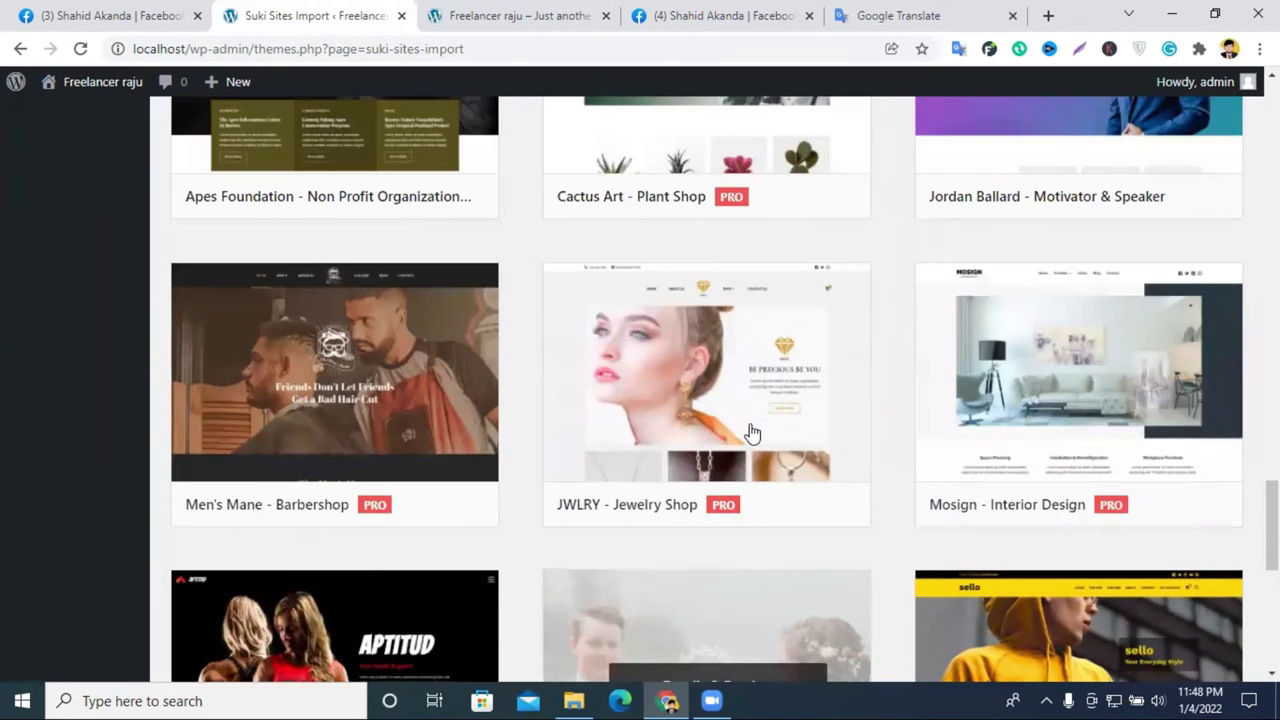
{"action": "scroll", "coordinate": [752, 433], "scroll_direction": "up", "scroll_amount": 3}
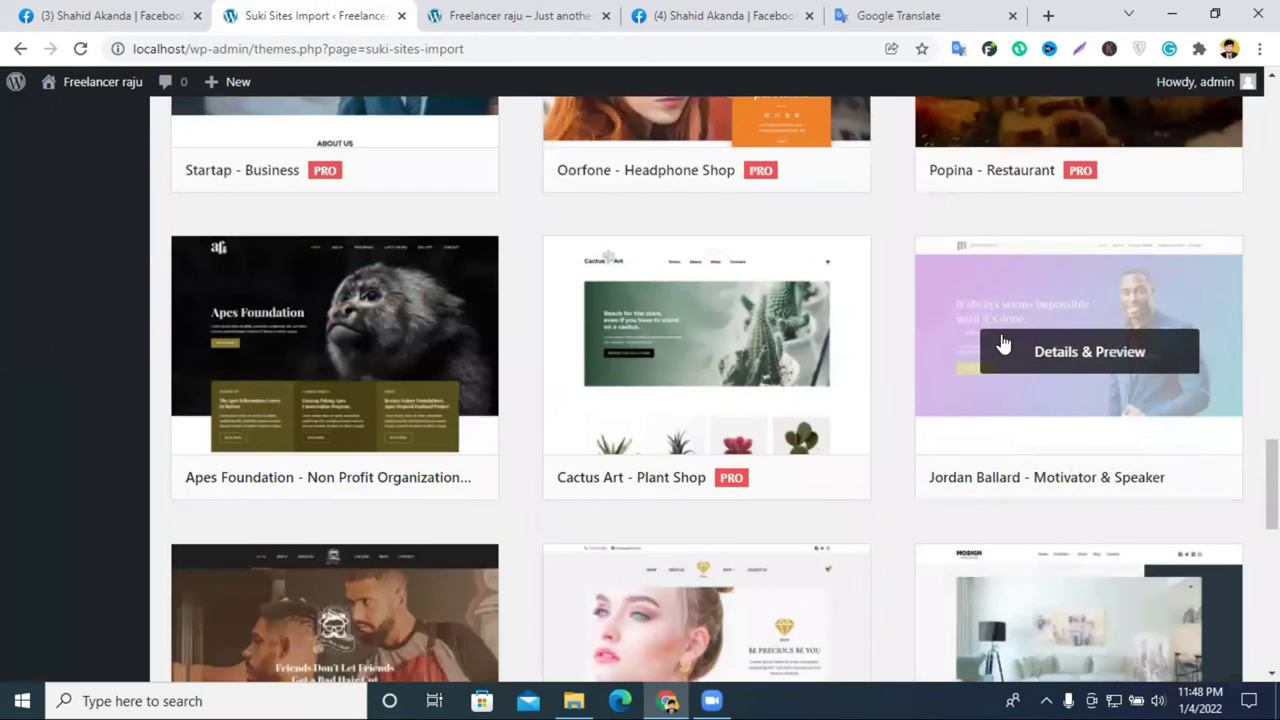
{"action": "scroll", "coordinate": [1010, 355], "scroll_direction": "up", "scroll_amount": 3}
{"action": "scroll", "coordinate": [1060, 370], "scroll_direction": "up", "scroll_amount": 3}
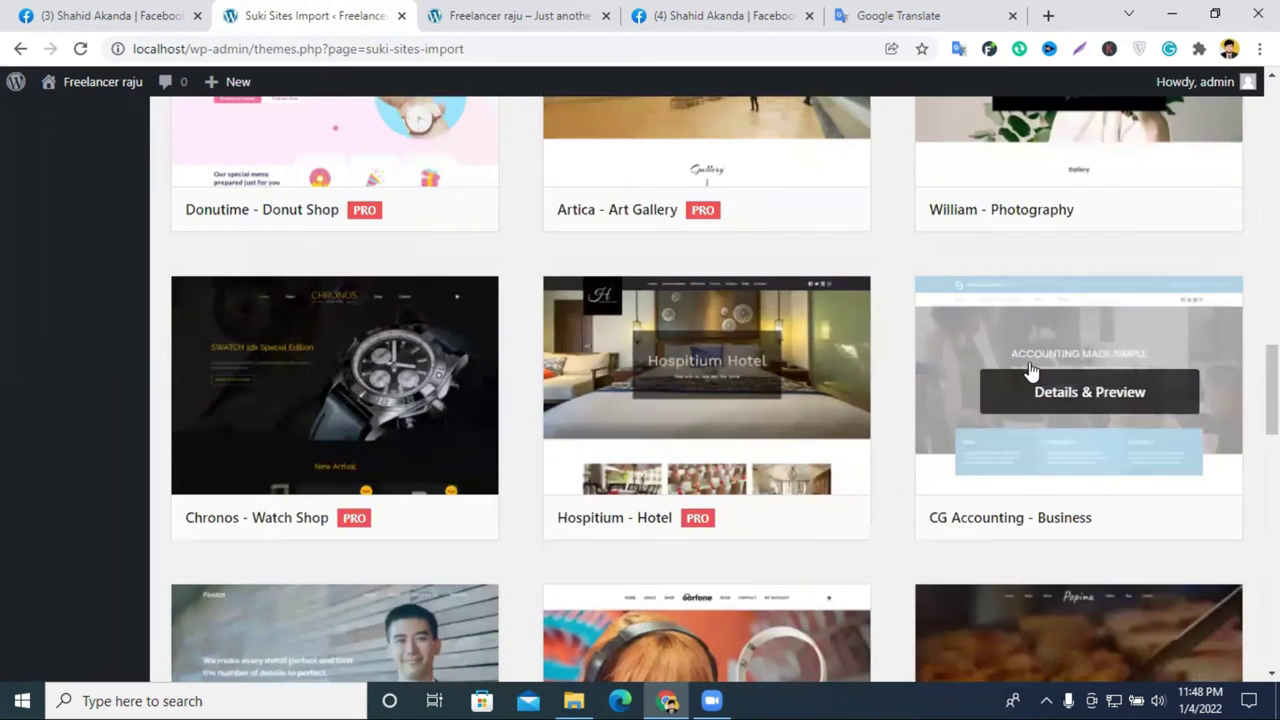
{"action": "scroll", "coordinate": [907, 378], "scroll_direction": "up", "scroll_amount": 9}
{"action": "left_click", "coordinate": [690, 490]}
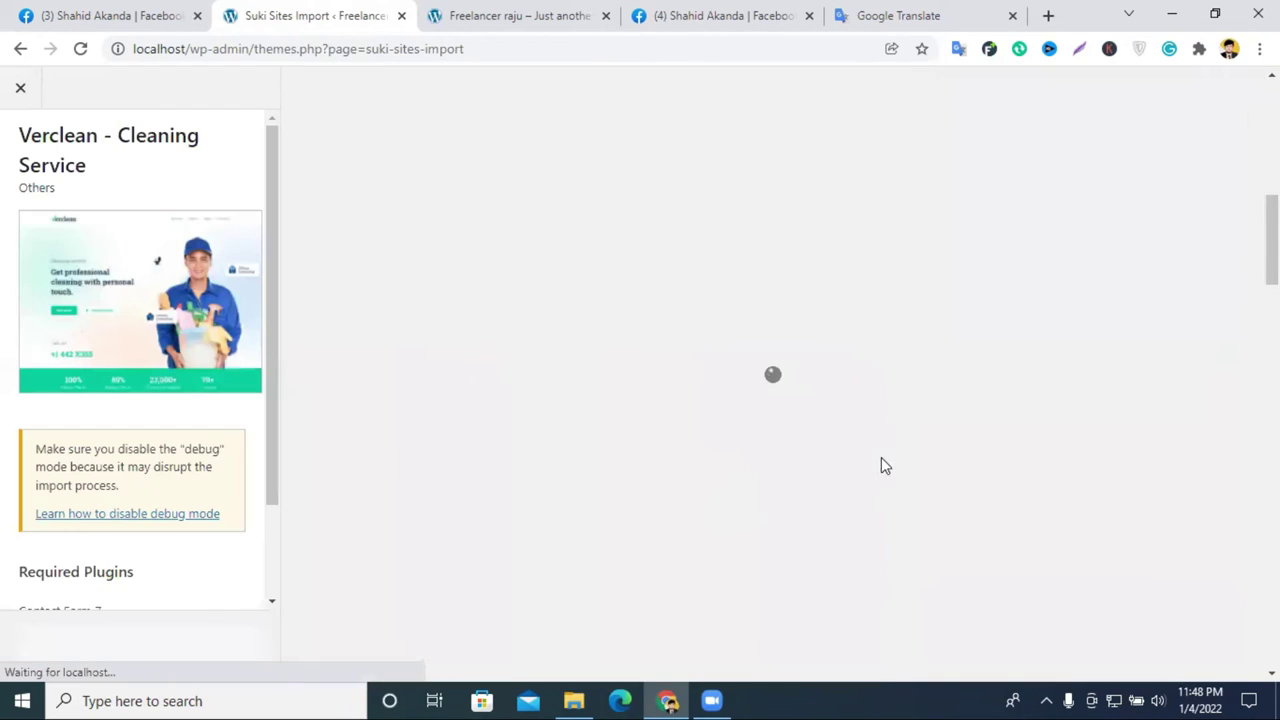
Step: Start installing the Elementor plugin required by the Verclean demo and look over its preview page
{"action": "scroll", "coordinate": [150, 510], "scroll_direction": "down", "scroll_amount": 2}
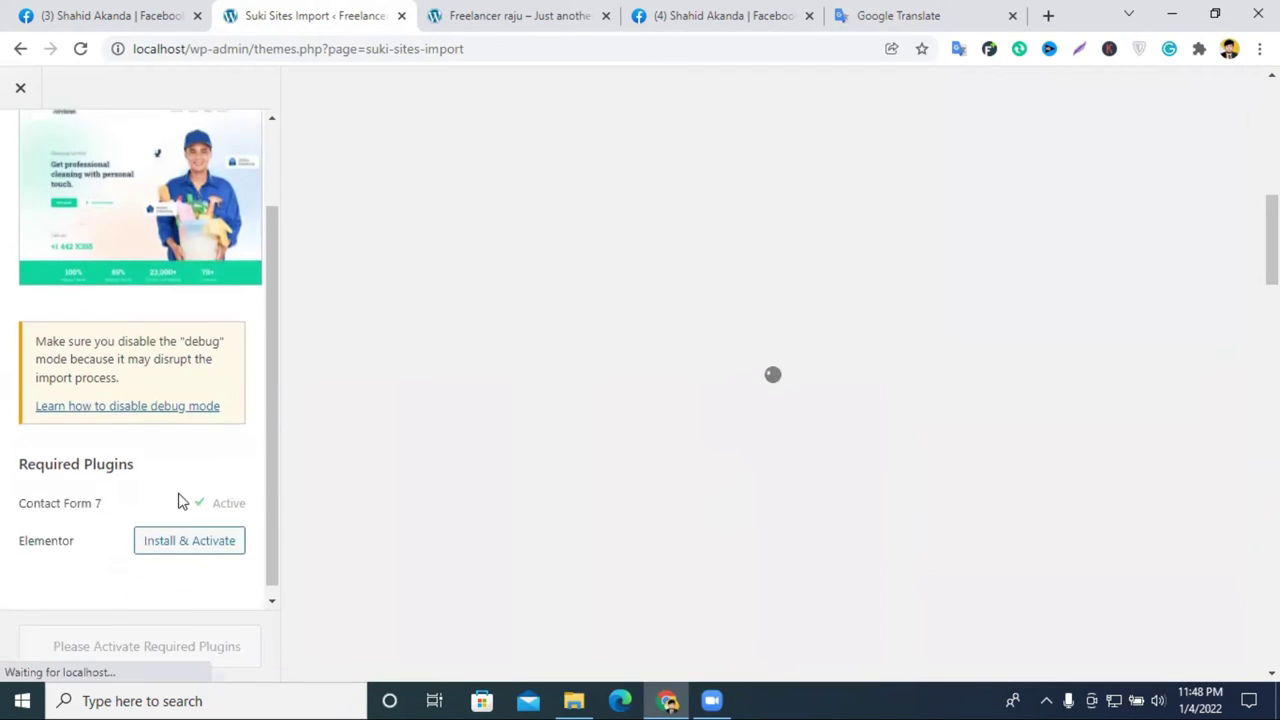
{"action": "left_click", "coordinate": [190, 530]}
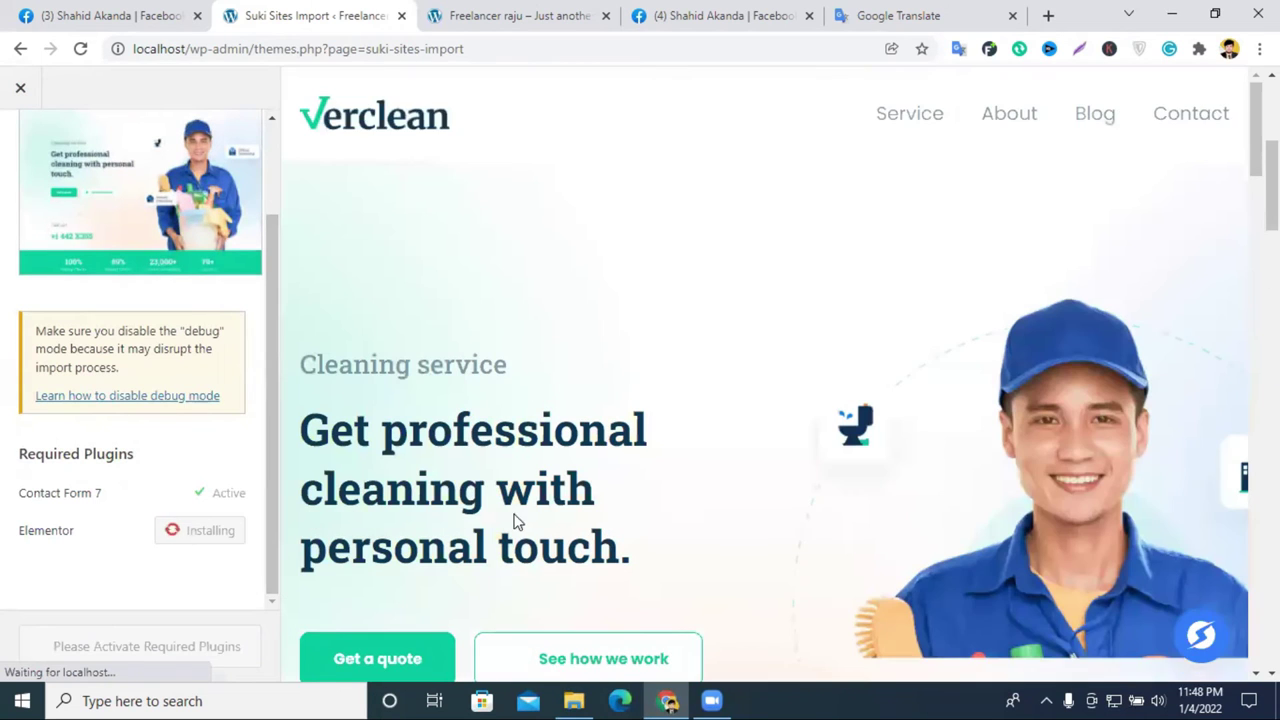
{"action": "scroll", "coordinate": [514, 523], "scroll_direction": "down", "scroll_amount": 2}
{"action": "scroll", "coordinate": [193, 511], "scroll_direction": "up", "scroll_amount": 2}
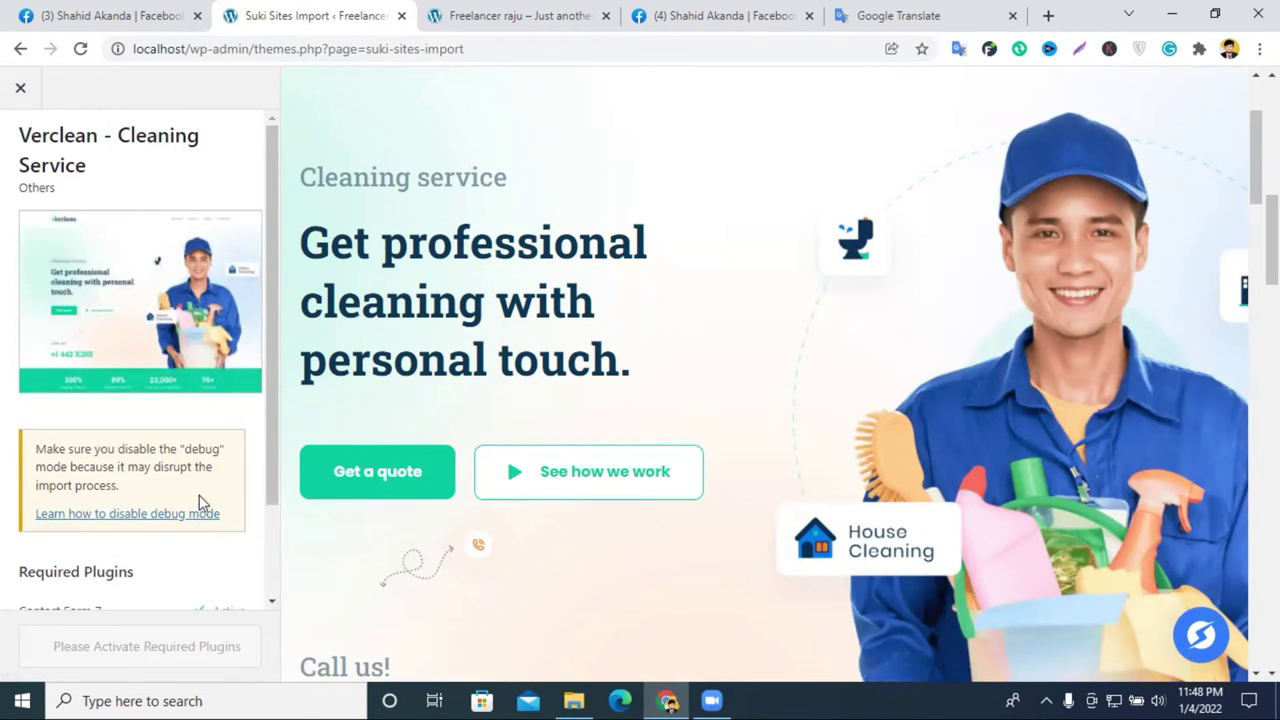
{"action": "scroll", "coordinate": [191, 420], "scroll_direction": "up", "scroll_amount": 2}
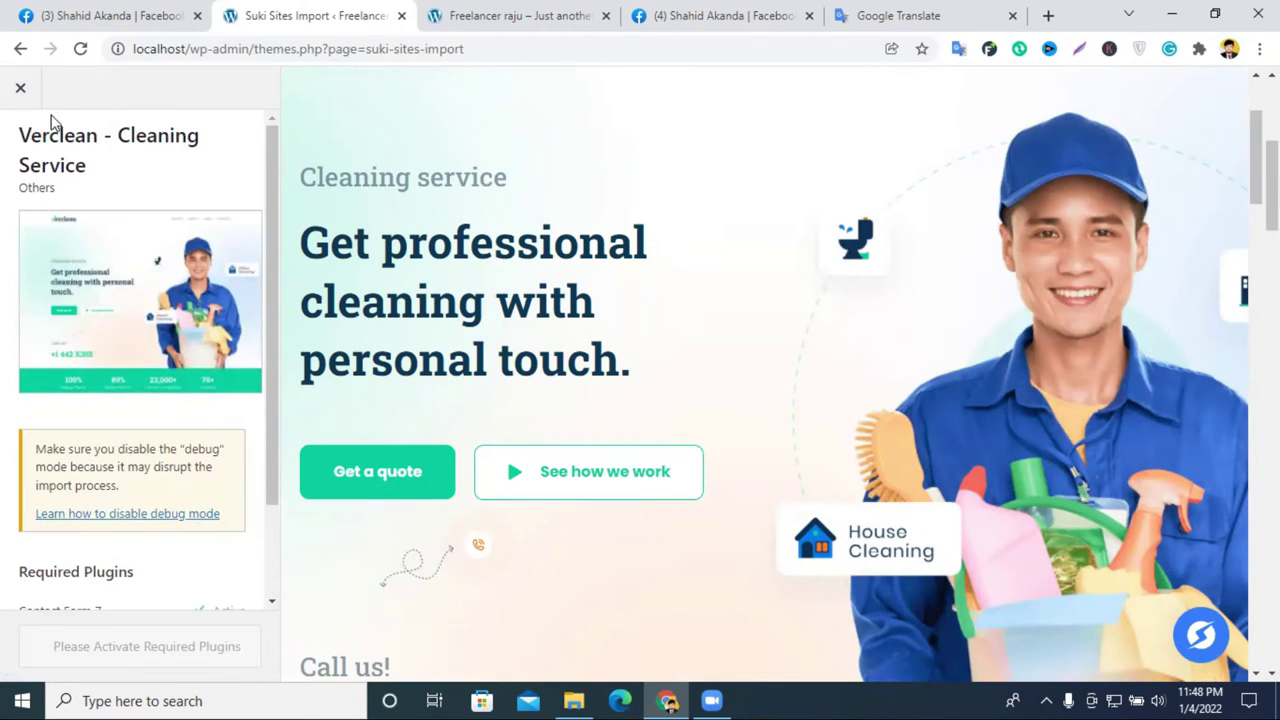
Step: Open the help page on disabling debug mode, read its WP_DEBUG usage section, and close it
{"action": "left_click", "coordinate": [148, 514]}
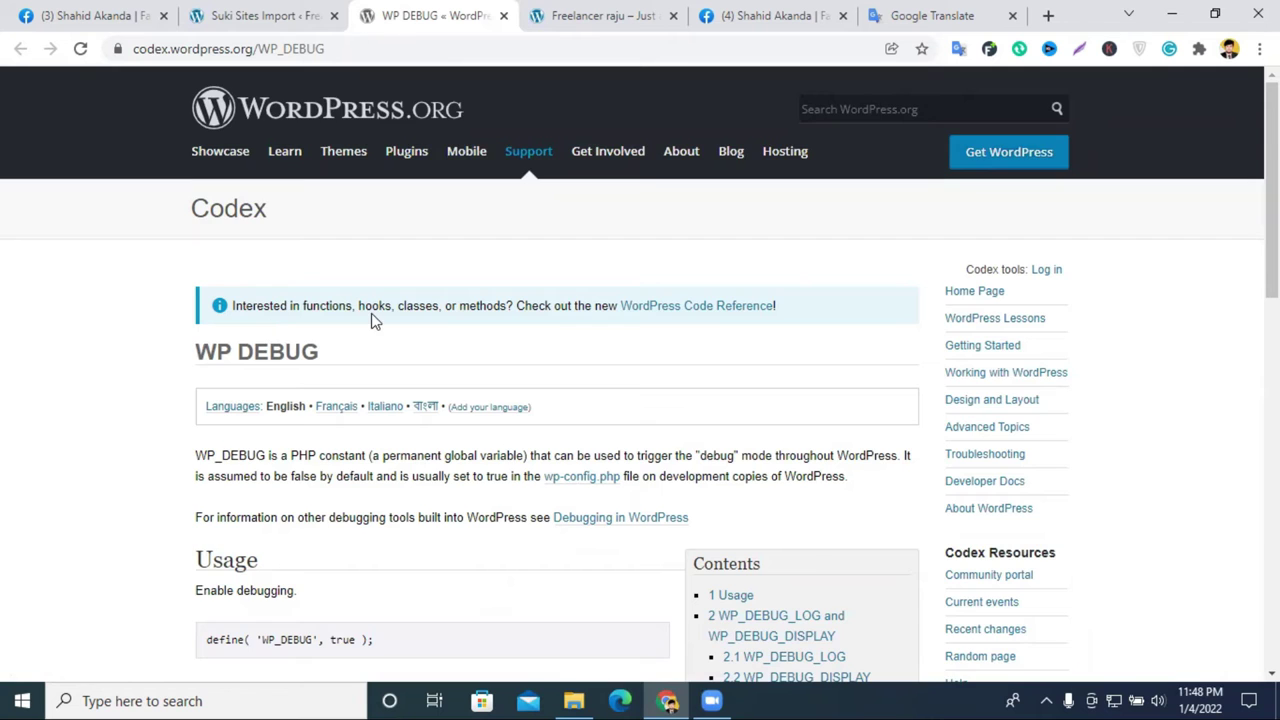
{"action": "scroll", "coordinate": [371, 320], "scroll_direction": "down", "scroll_amount": 2}
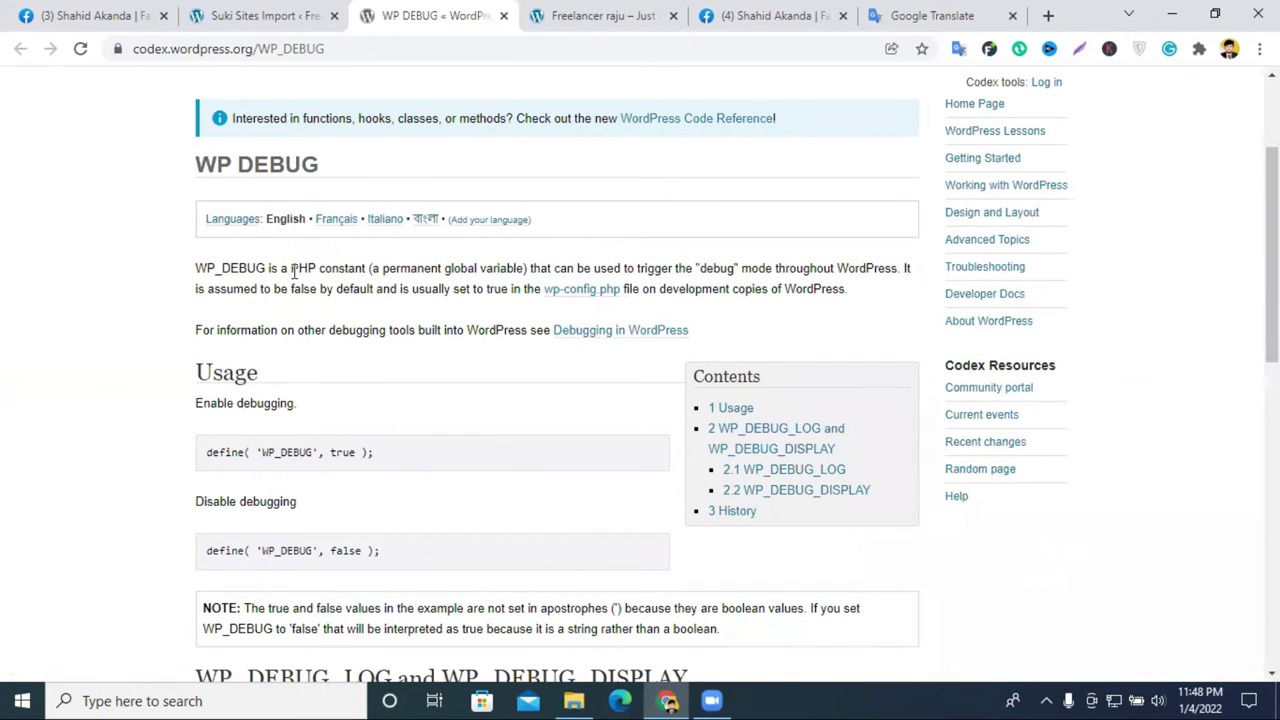
{"action": "key", "text": "ctrl+w"}
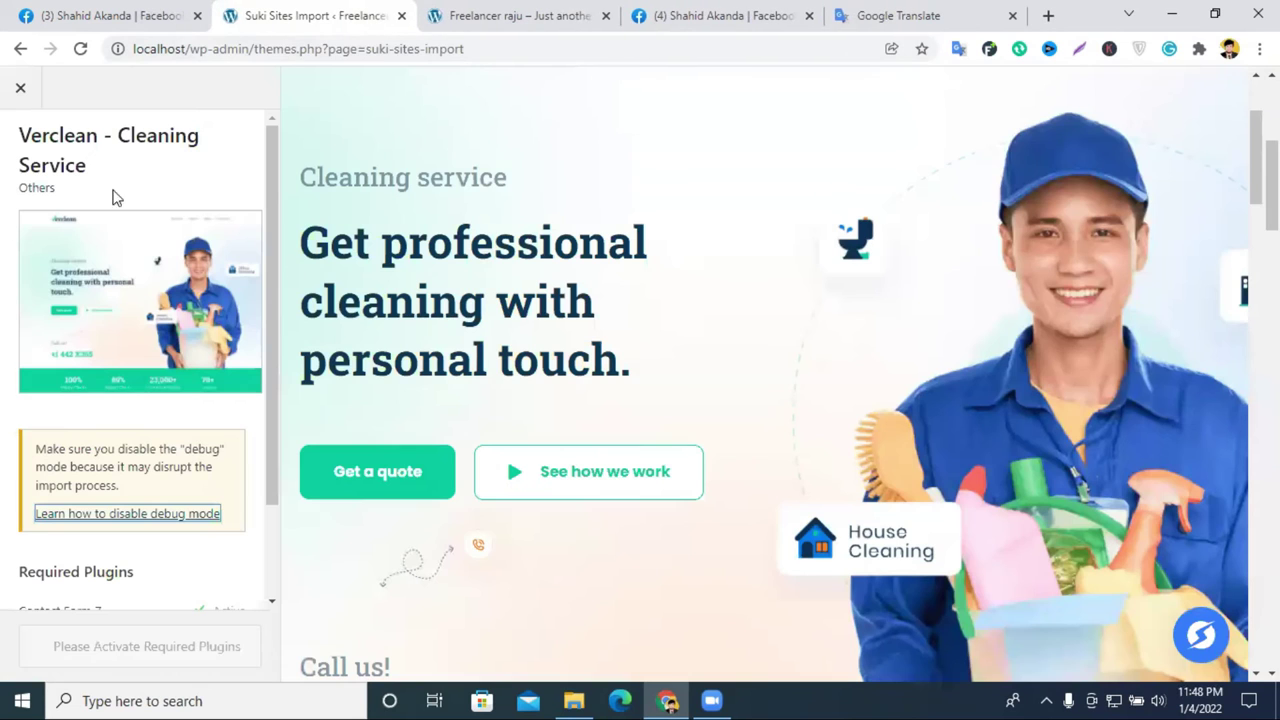
Step: Leave the Verclean preview, view the Pawfoo - Pet Grooming demo's details and page, and return to the demo list
{"action": "left_click", "coordinate": [23, 88]}
{"action": "scroll", "coordinate": [574, 358], "scroll_direction": "up", "scroll_amount": 2}
{"action": "scroll", "coordinate": [560, 400], "scroll_direction": "up", "scroll_amount": 3}
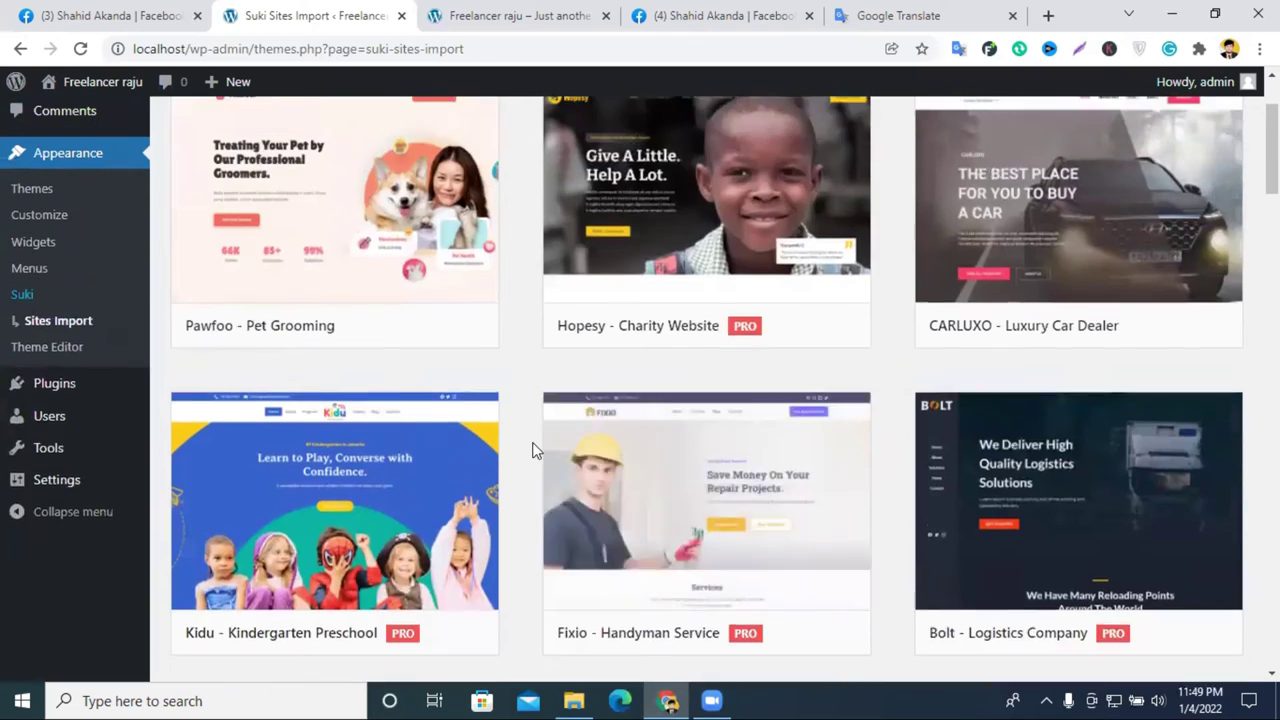
{"action": "left_click", "coordinate": [349, 355]}
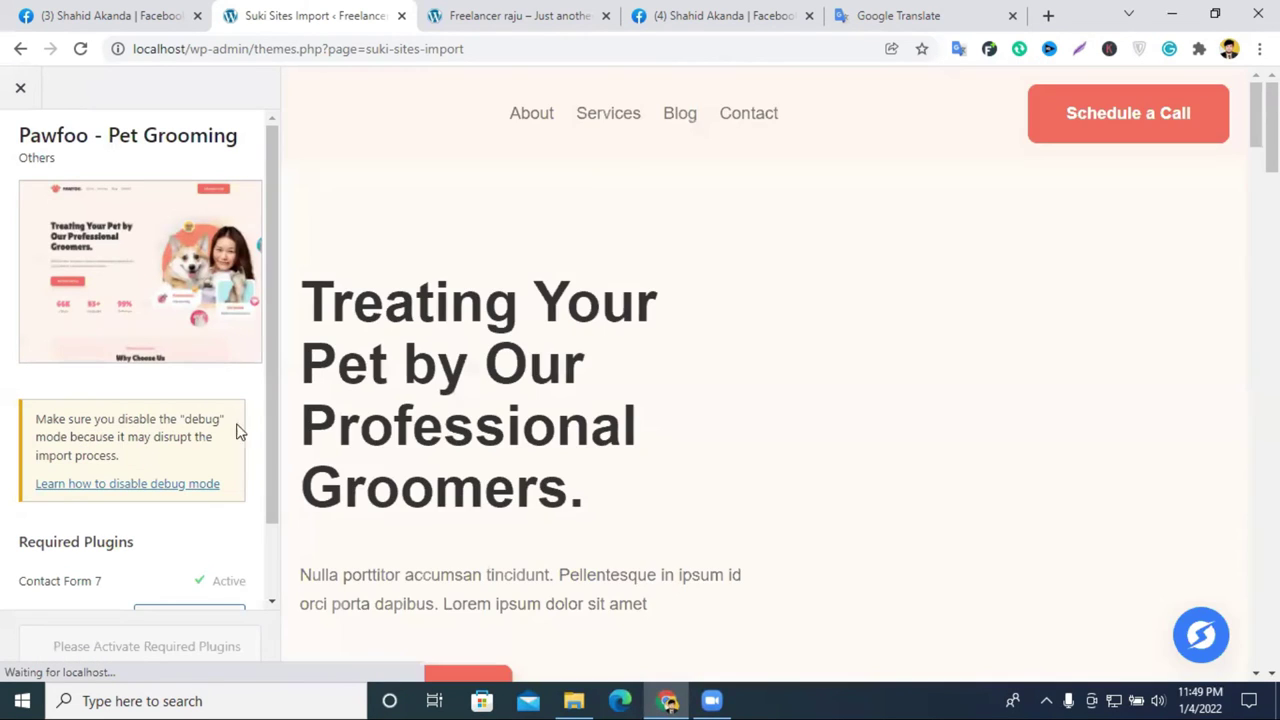
{"action": "scroll", "coordinate": [600, 370], "scroll_direction": "down", "scroll_amount": 5}
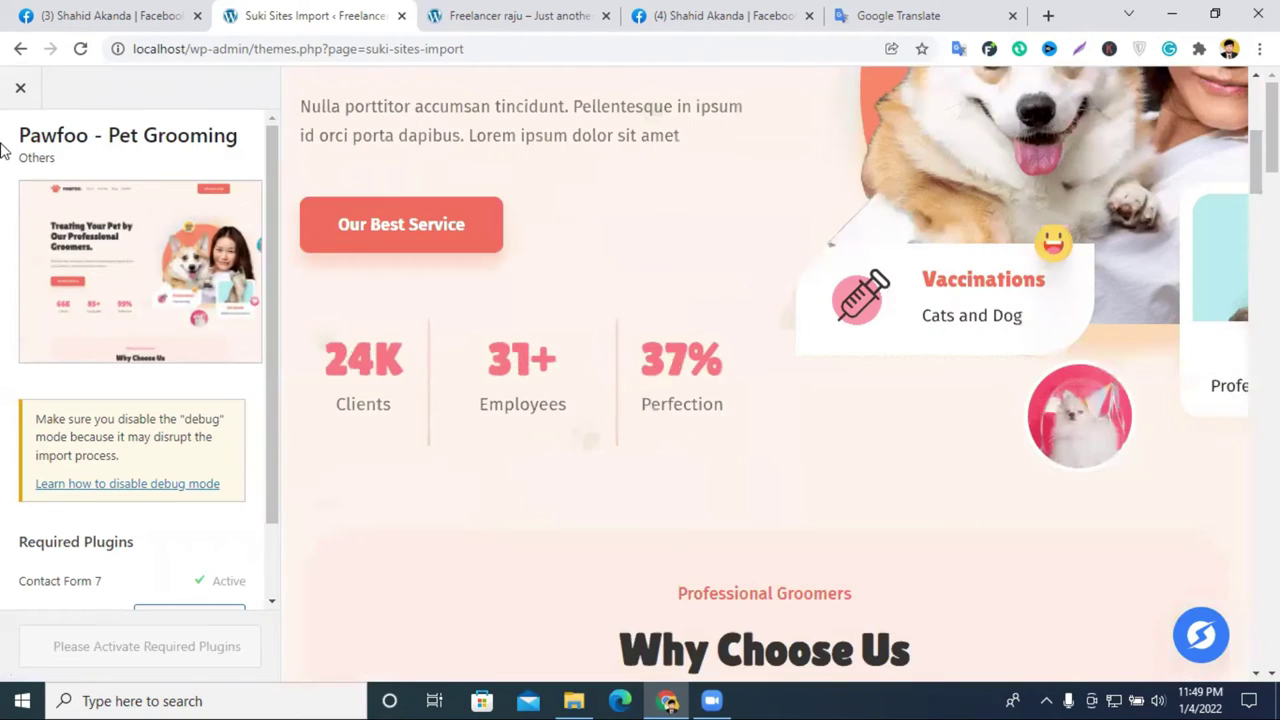
{"action": "left_click", "coordinate": [19, 87]}
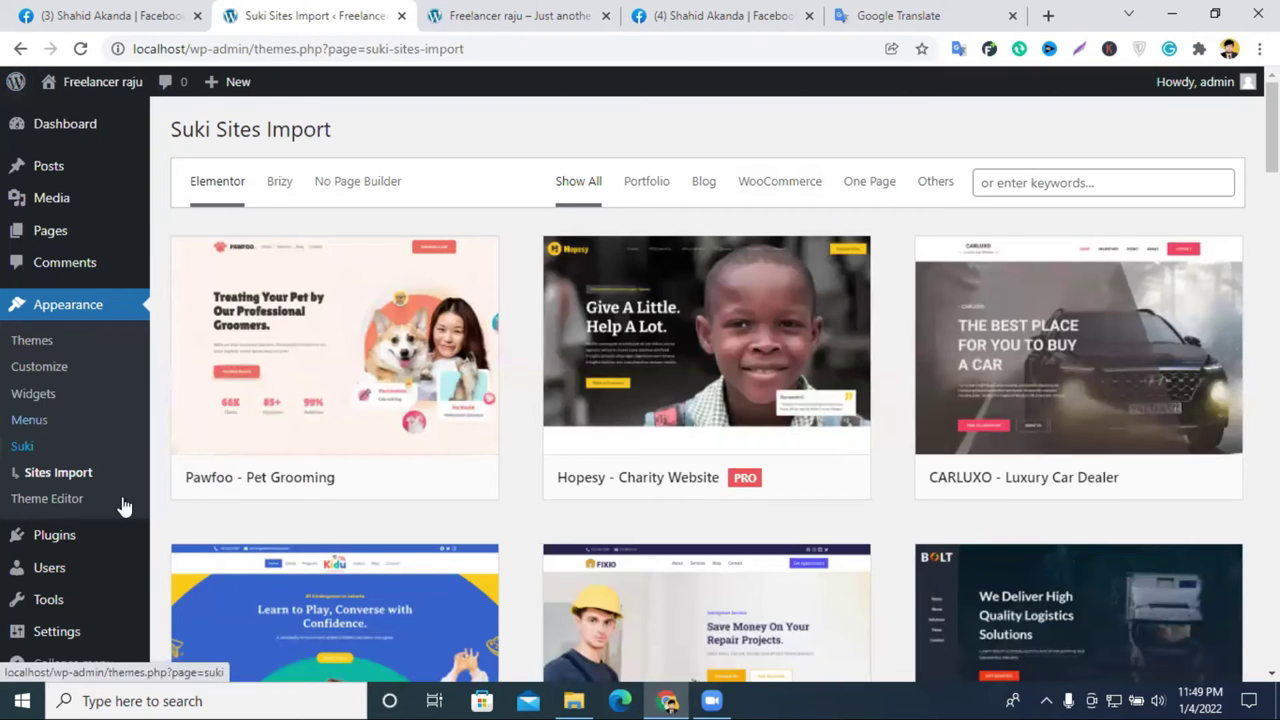
Step: Reload the Suki Sites Import page and reopen the details of the Verclean - Cleaning Service demo
{"action": "left_click", "coordinate": [46, 484]}
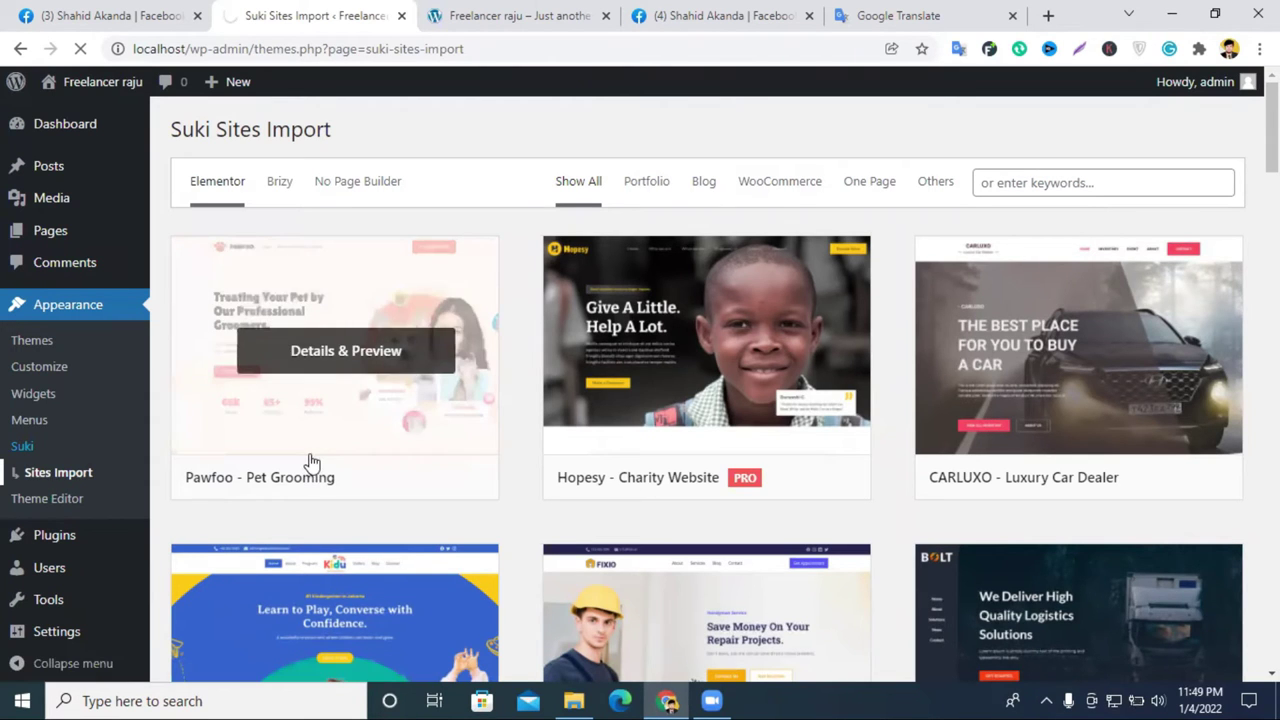
{"action": "left_click", "coordinate": [700, 350]}
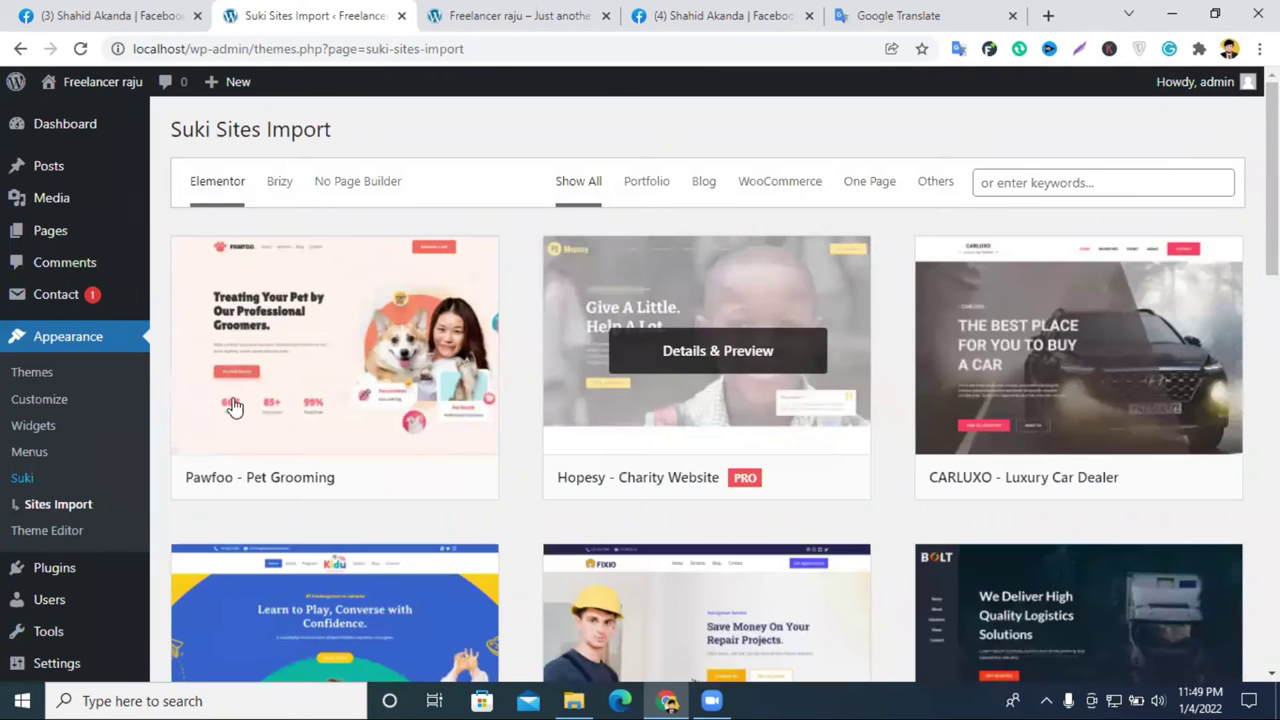
{"action": "mouse_move", "coordinate": [383, 342]}
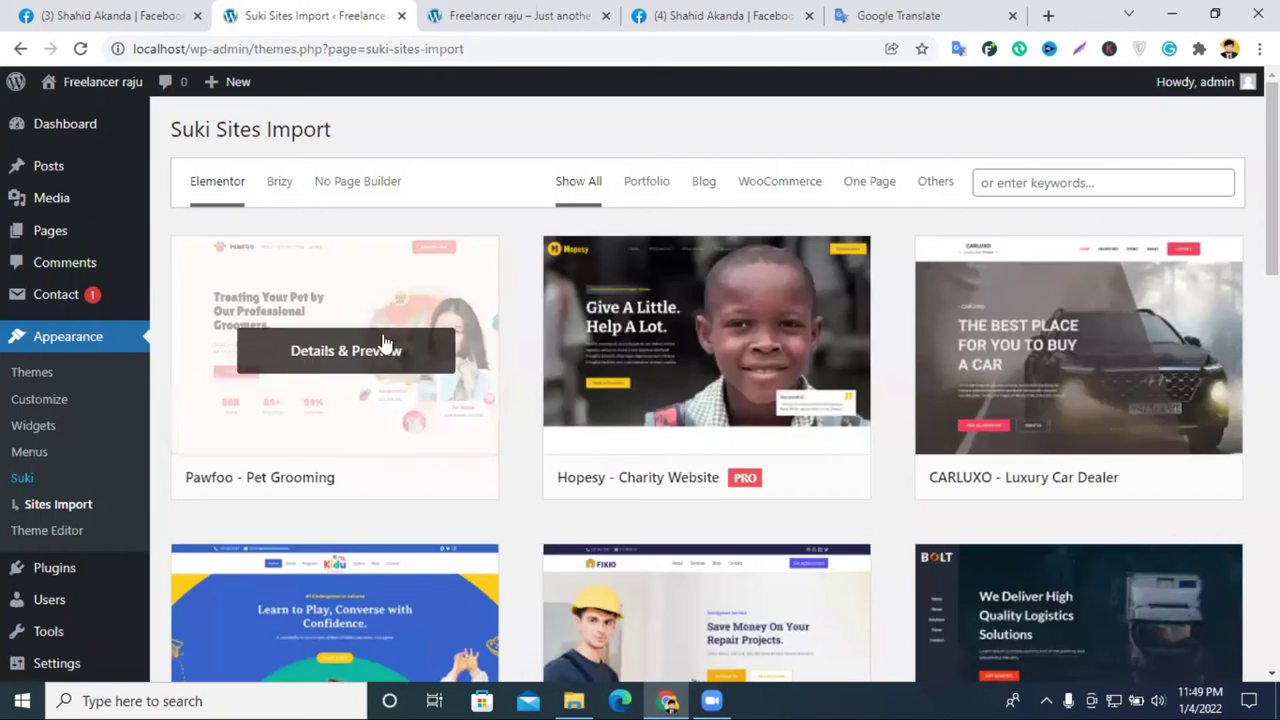
{"action": "scroll", "coordinate": [383, 342], "scroll_direction": "down", "scroll_amount": 3}
{"action": "scroll", "coordinate": [740, 330], "scroll_direction": "down", "scroll_amount": 3}
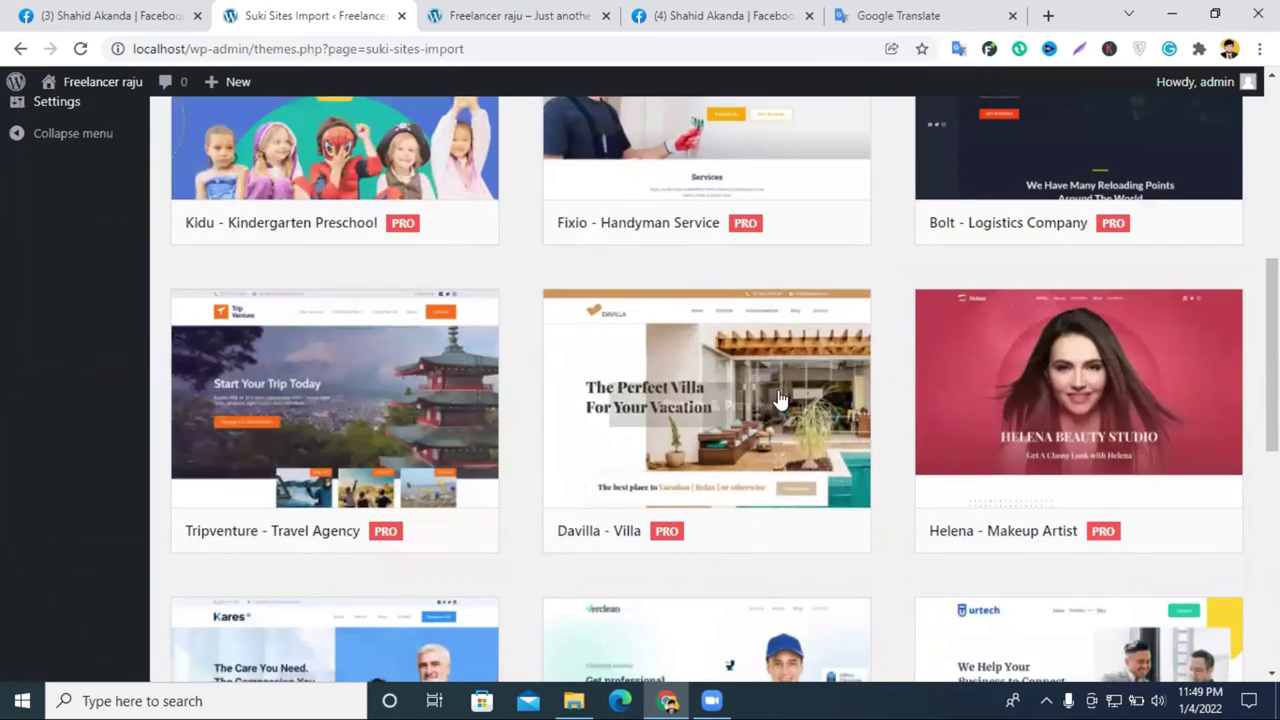
{"action": "scroll", "coordinate": [1131, 403], "scroll_direction": "down", "scroll_amount": 3}
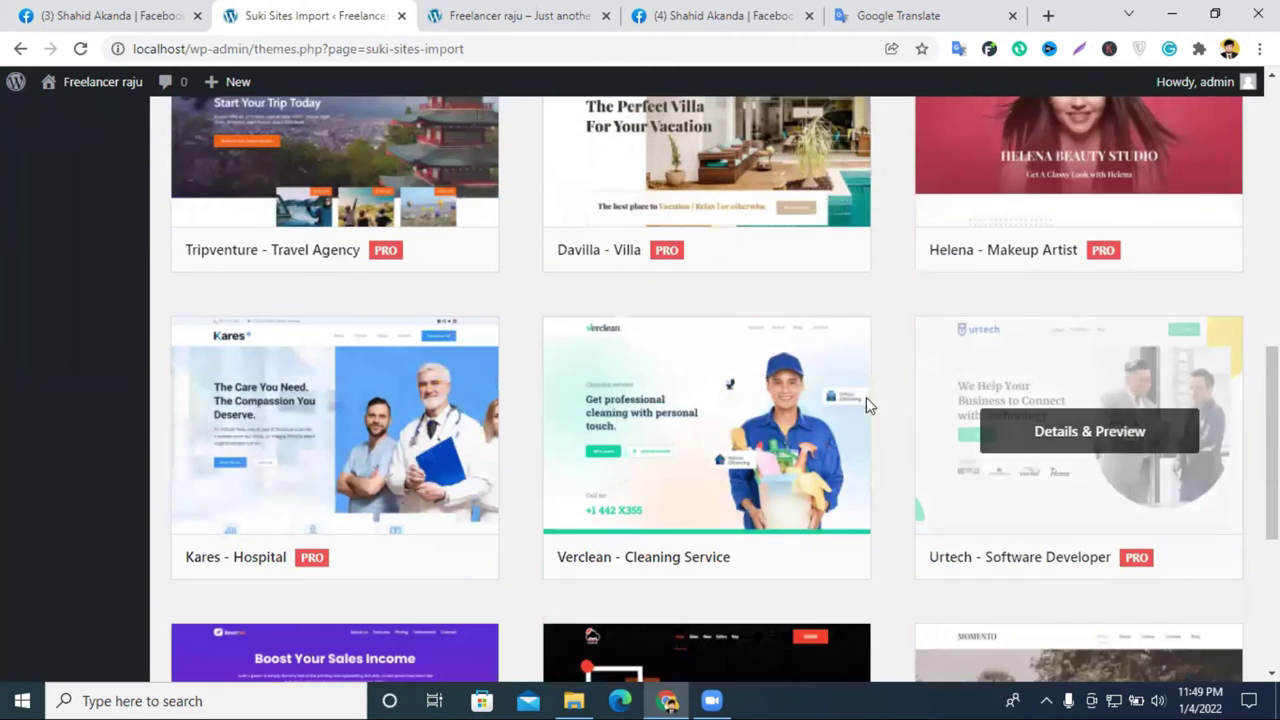
{"action": "left_click", "coordinate": [714, 404]}
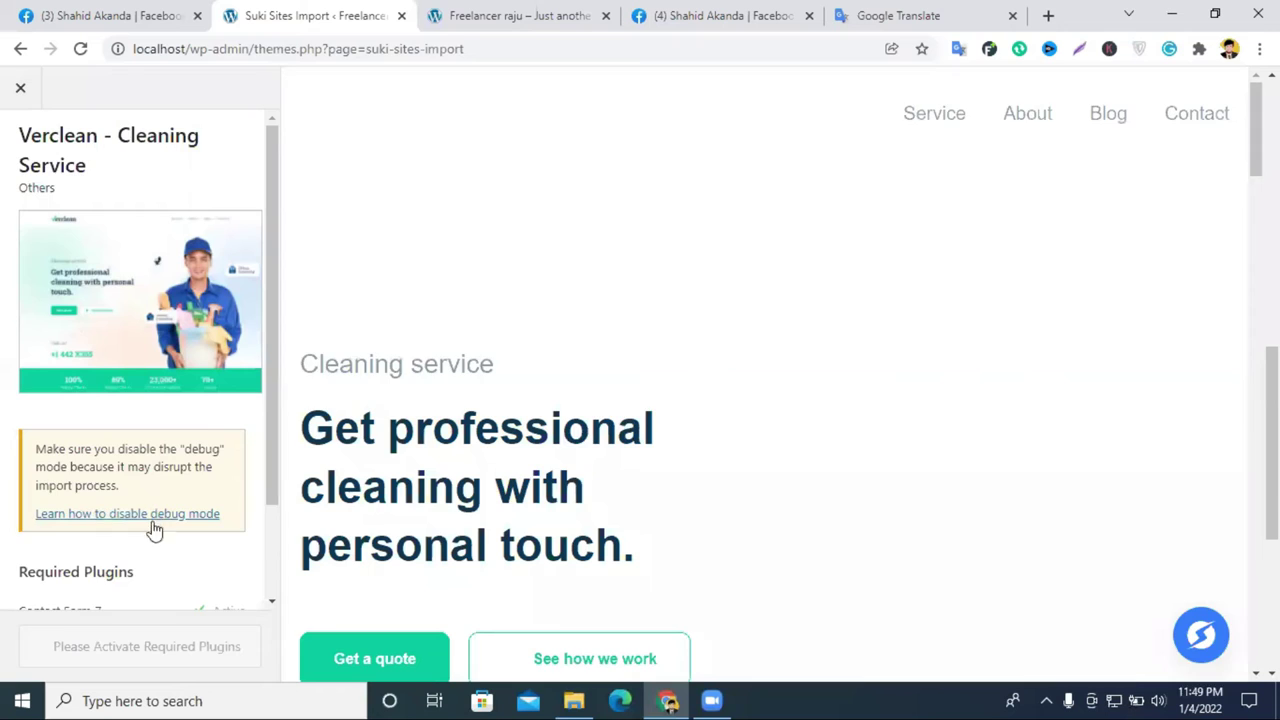
Step: Activate the Elementor plugin required by the Verclean - Cleaning Service demo
{"action": "scroll", "coordinate": [165, 540], "scroll_direction": "down", "scroll_amount": 2}
{"action": "left_click", "coordinate": [215, 541]}
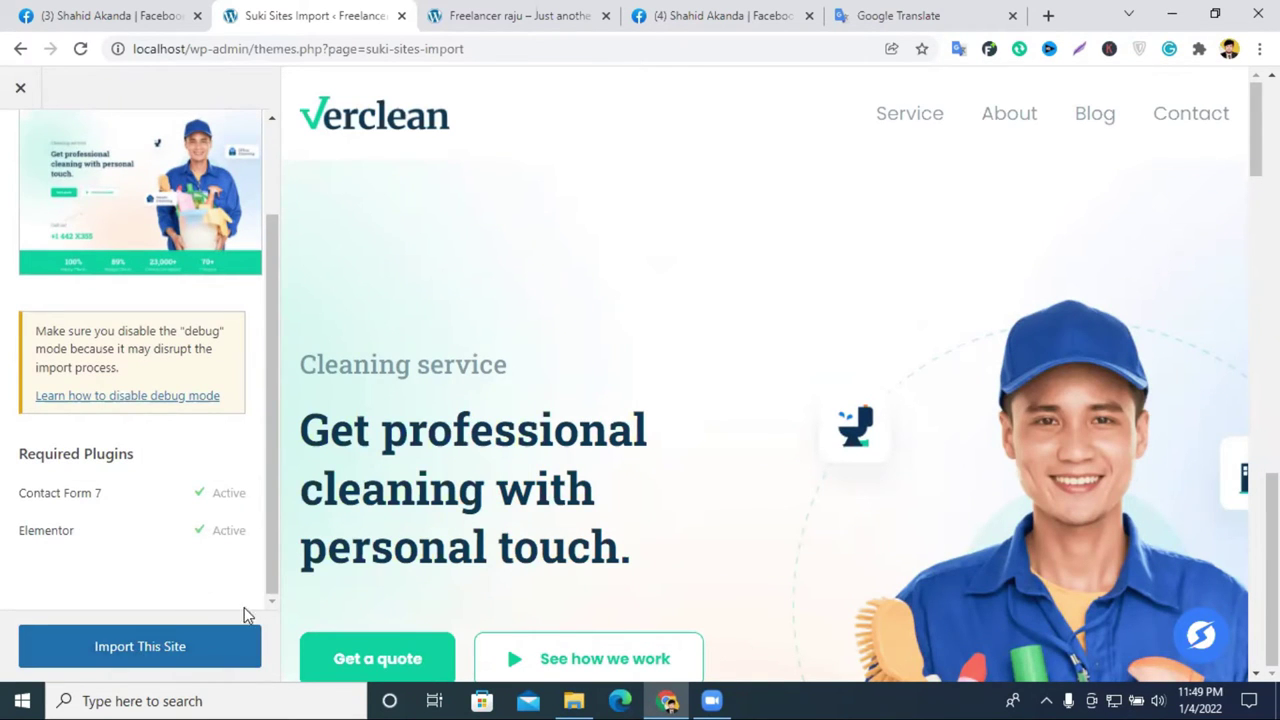
{"action": "left_click", "coordinate": [126, 652]}
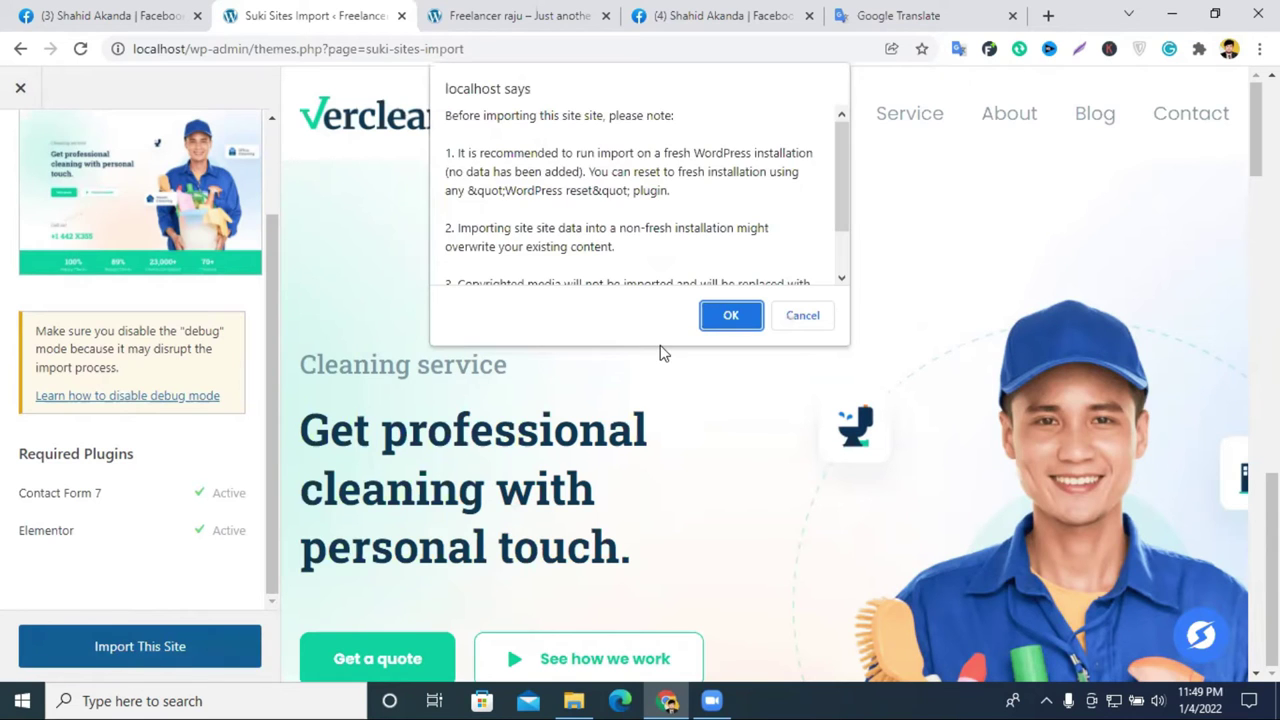
{"action": "left_click", "coordinate": [794, 320]}
{"action": "left_click", "coordinate": [20, 88]}
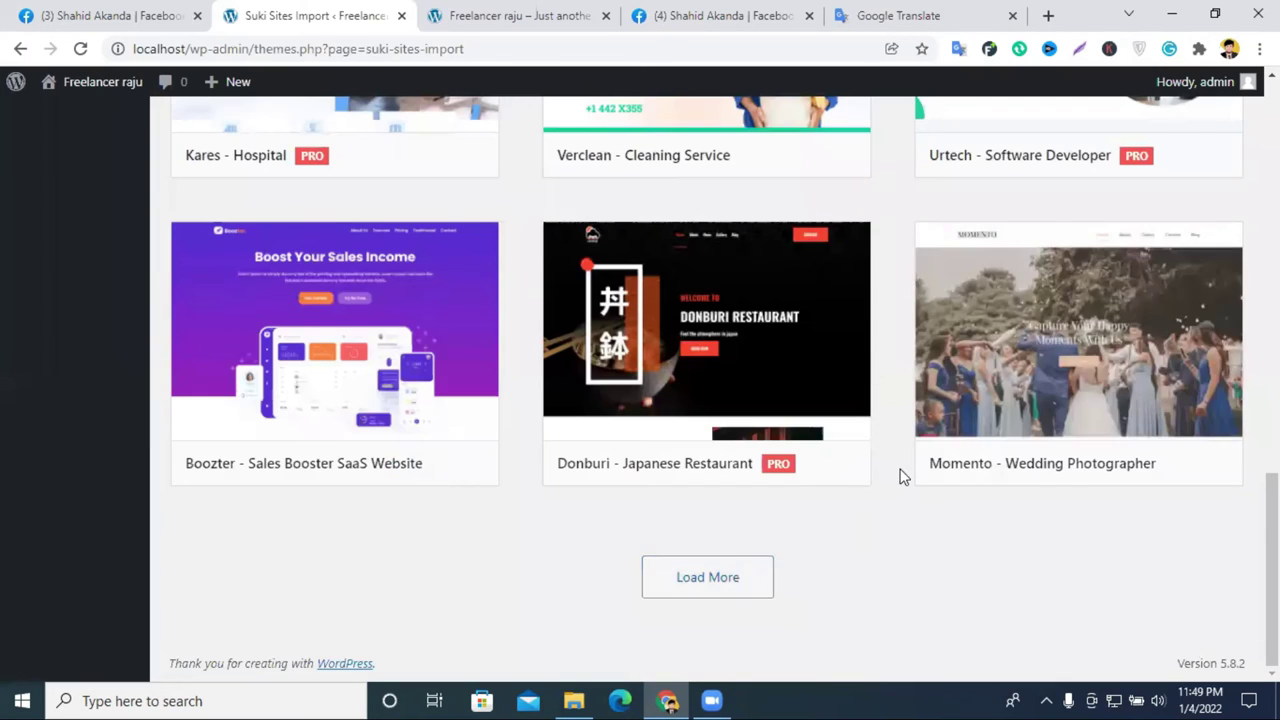
Step: Load more demos in the list and open the details of the Sello - Clothing Shop demo
{"action": "scroll", "coordinate": [965, 464], "scroll_direction": "down", "scroll_amount": 10}
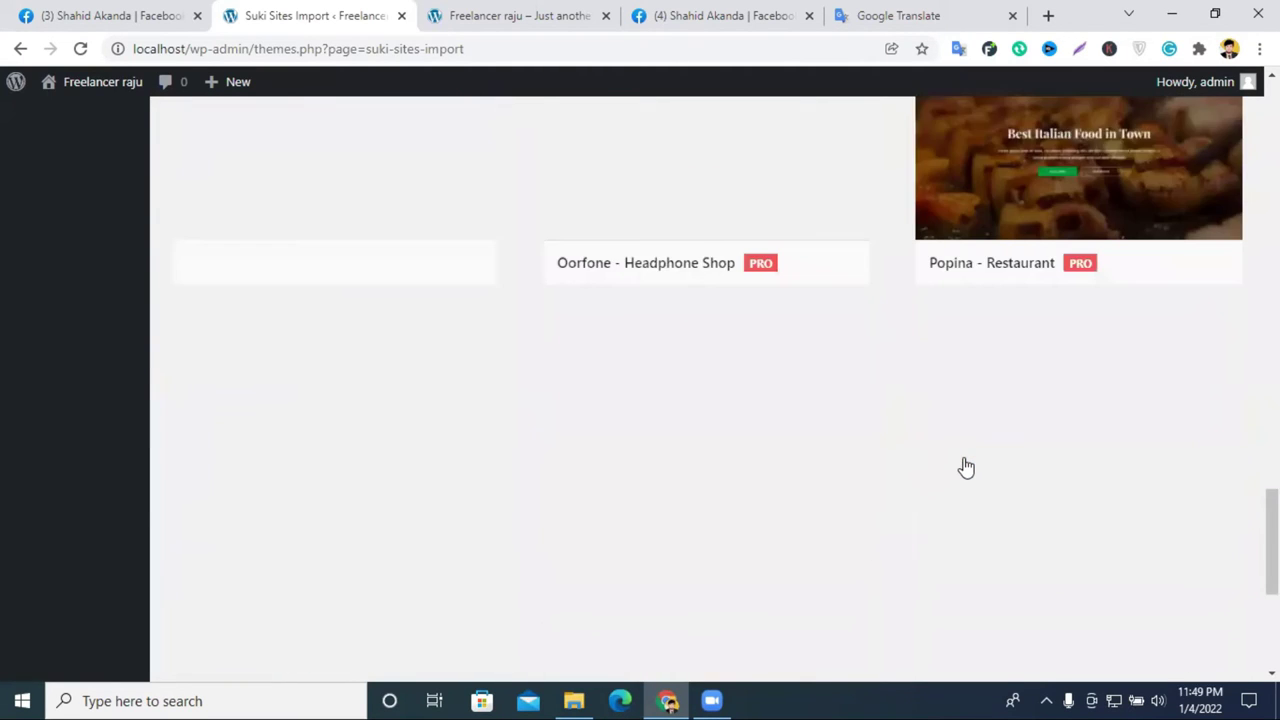
{"action": "left_click", "coordinate": [714, 577]}
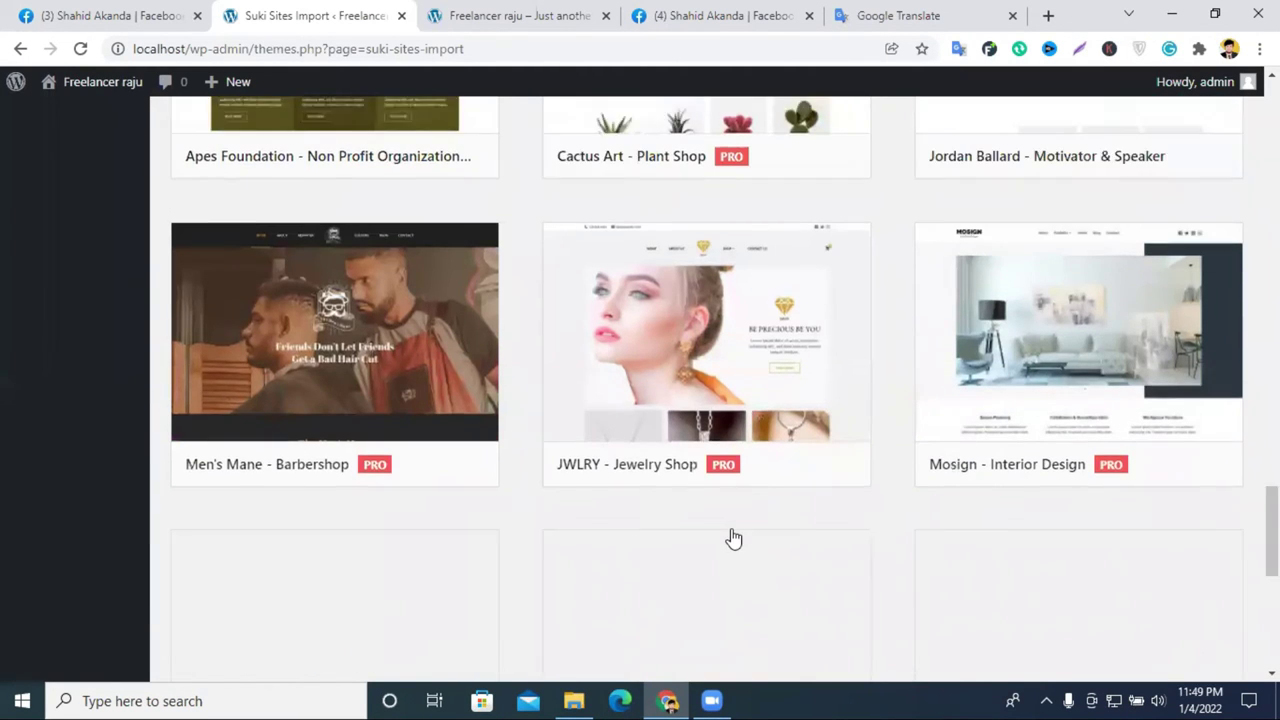
{"action": "scroll", "coordinate": [845, 474], "scroll_direction": "down", "scroll_amount": 6}
{"action": "scroll", "coordinate": [965, 436], "scroll_direction": "up", "scroll_amount": 2}
{"action": "left_click", "coordinate": [1036, 233]}
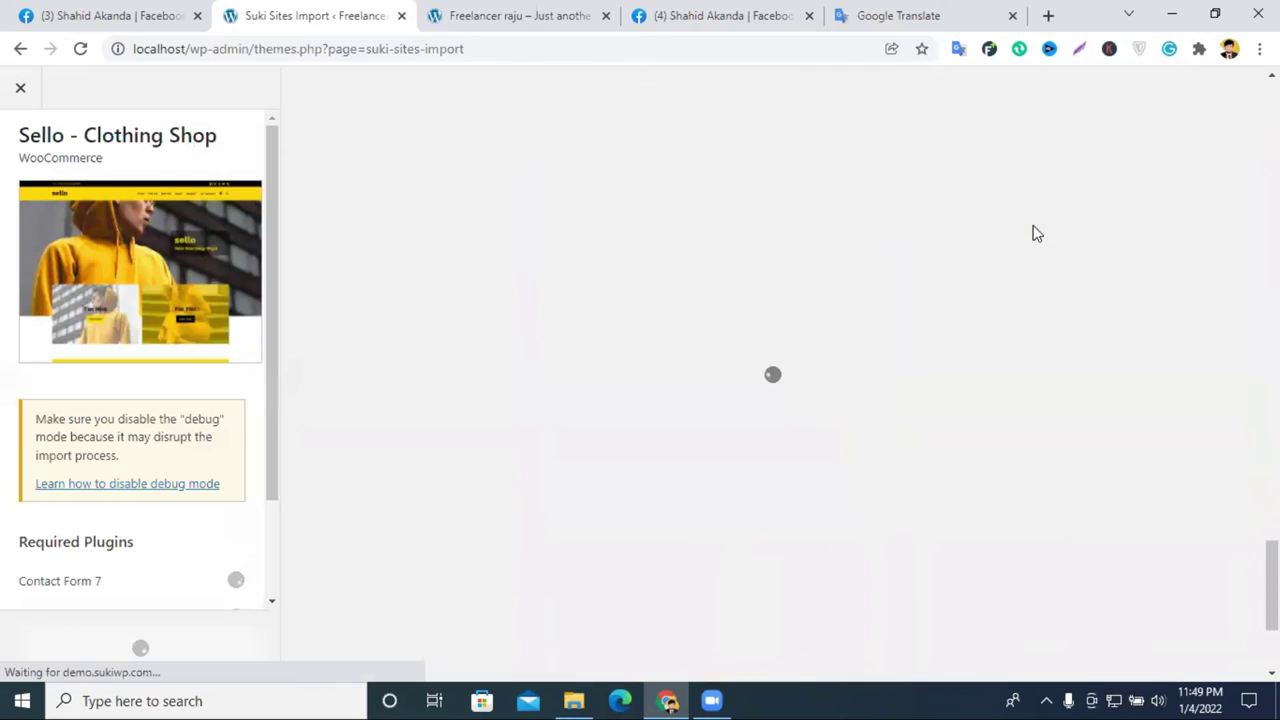
Step: Start installing and activating the WooCommerce plugin required by the Sello demo
{"action": "scroll", "coordinate": [200, 580], "scroll_direction": "down", "scroll_amount": 1}
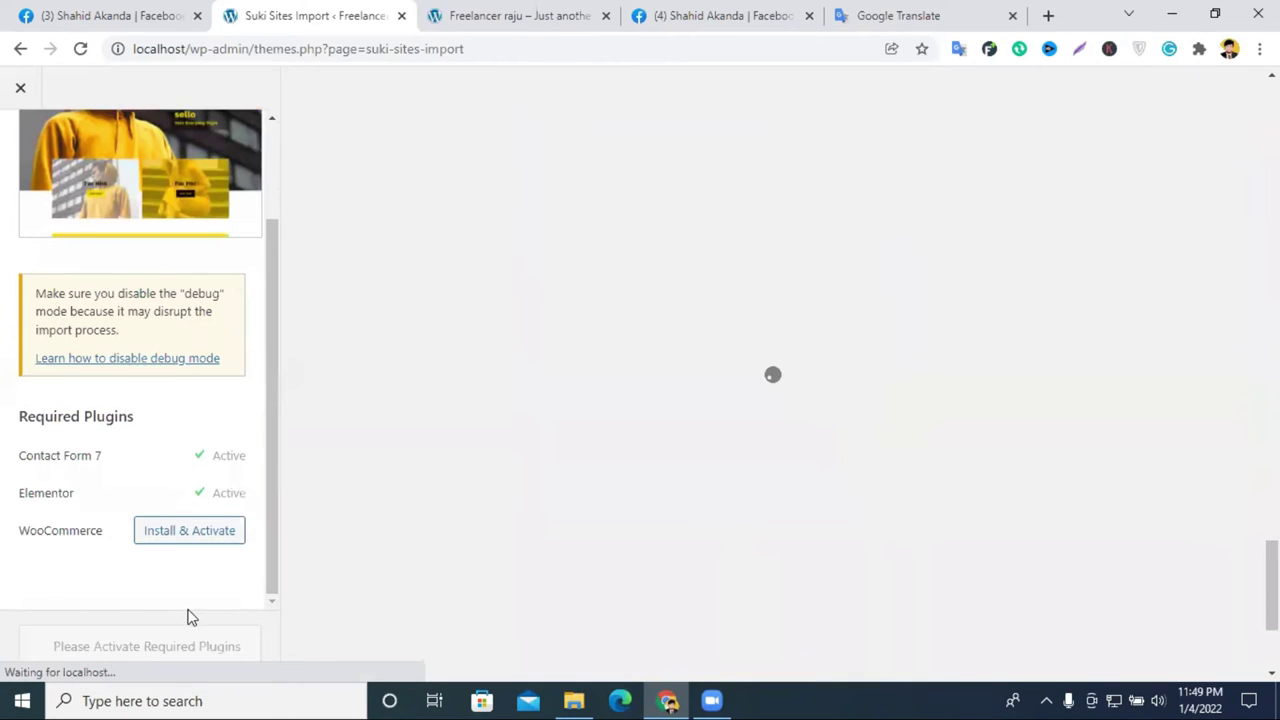
{"action": "left_click", "coordinate": [175, 533]}
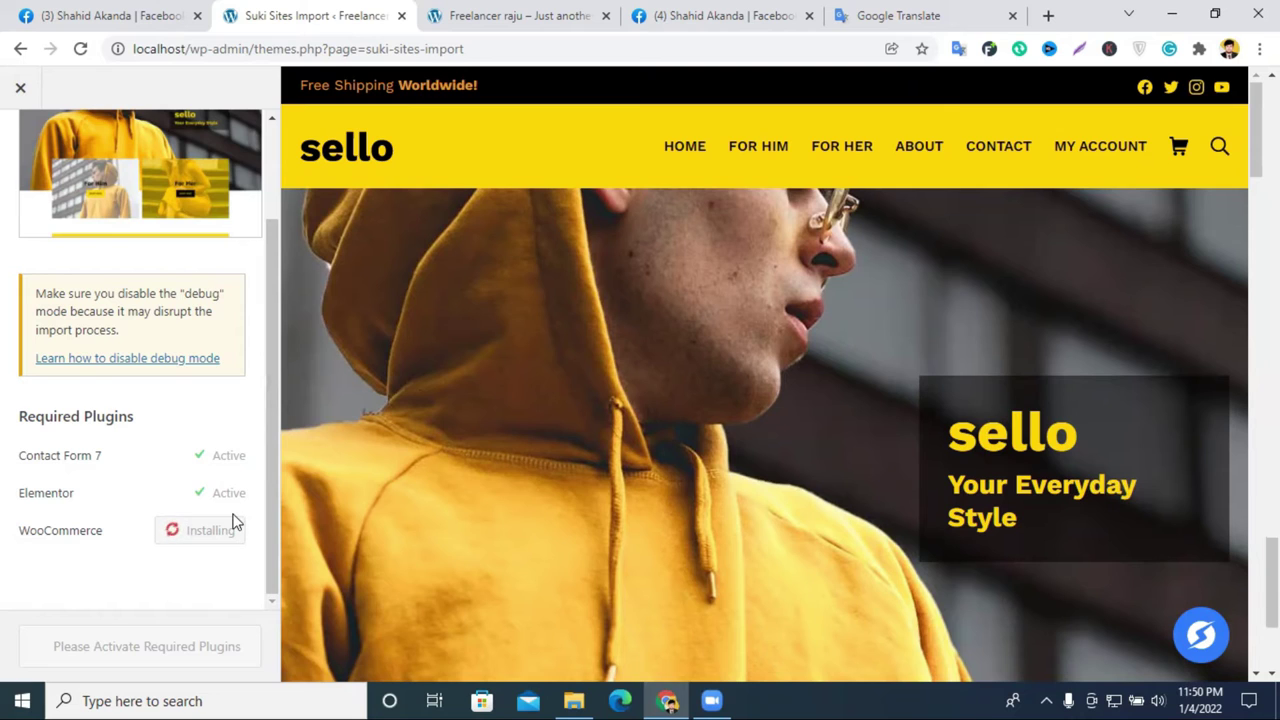
{"action": "left_click_drag", "start_coordinate": [30, 530], "coordinate": [246, 531]}
{"action": "left_click", "coordinate": [122, 562]}
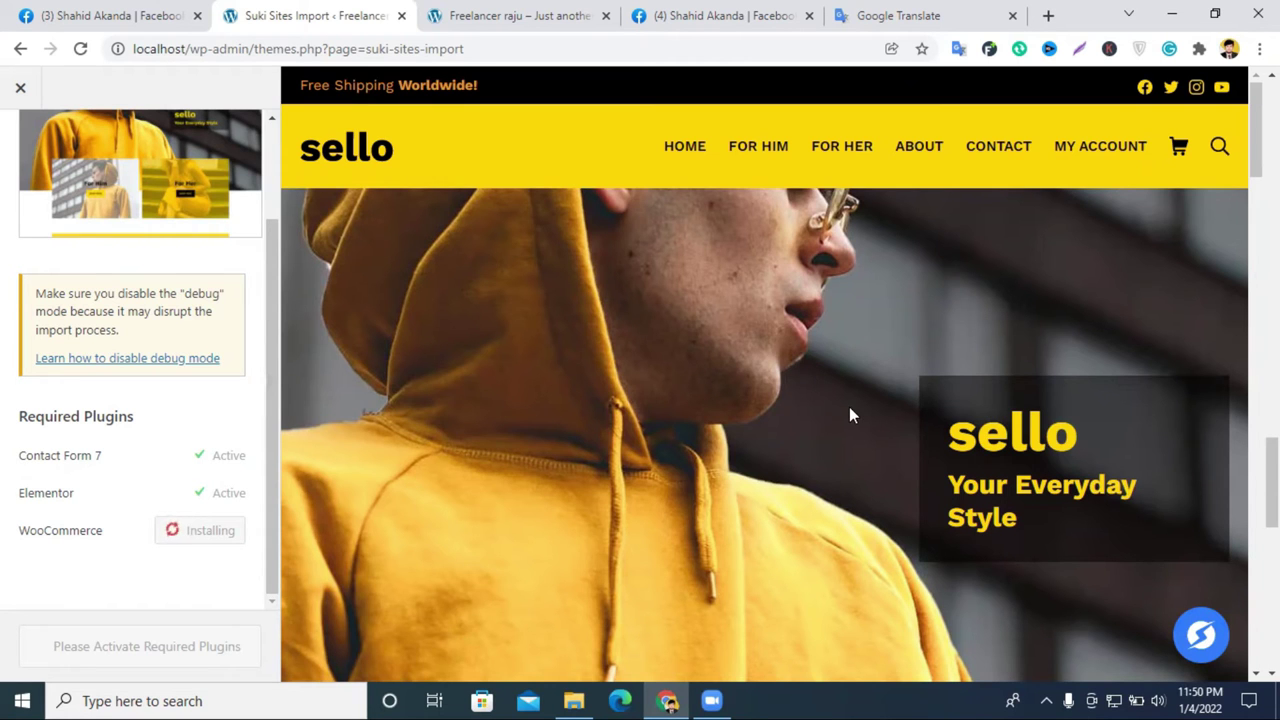
Step: Look over the Sello demo's preview page from the header to the footer, then leave its details
{"action": "scroll", "coordinate": [849, 406], "scroll_direction": "down", "scroll_amount": 5}
{"action": "scroll", "coordinate": [847, 406], "scroll_direction": "down", "scroll_amount": 4}
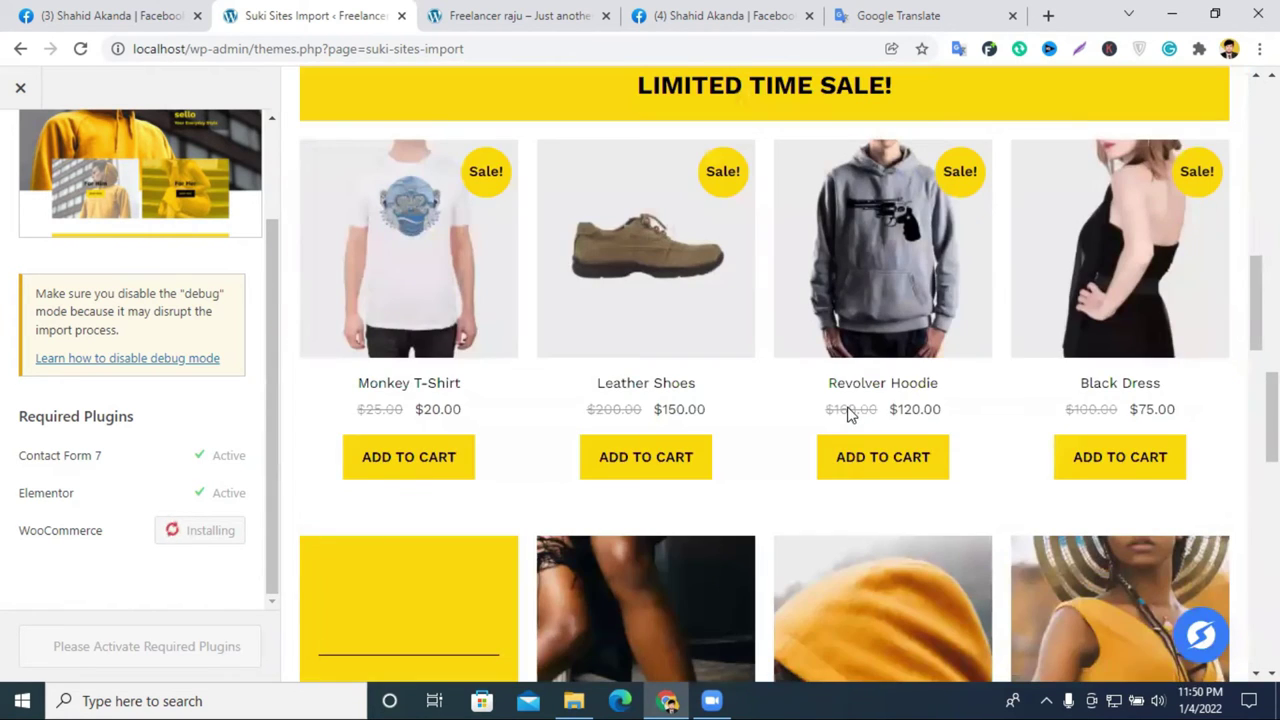
{"action": "scroll", "coordinate": [969, 390], "scroll_direction": "up", "scroll_amount": 2}
{"action": "scroll", "coordinate": [969, 382], "scroll_direction": "up", "scroll_amount": 5}
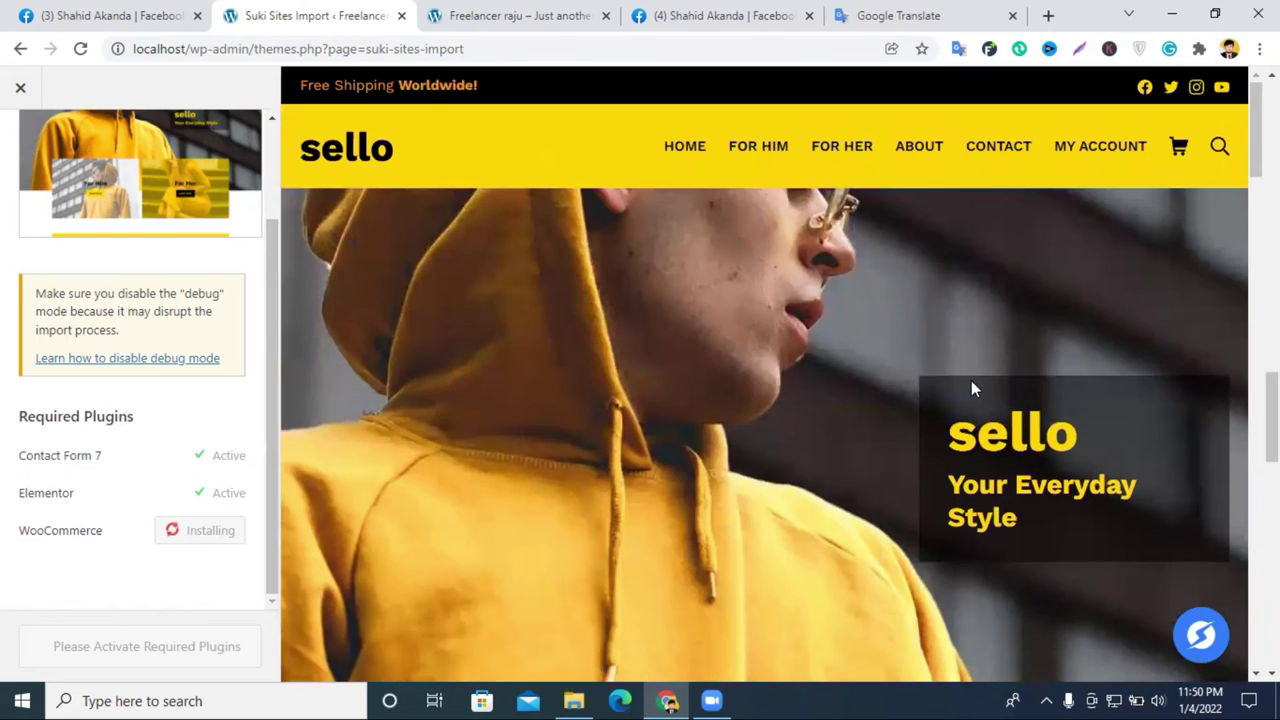
{"action": "scroll", "coordinate": [971, 377], "scroll_direction": "down", "scroll_amount": 5}
{"action": "scroll", "coordinate": [971, 377], "scroll_direction": "down", "scroll_amount": 8}
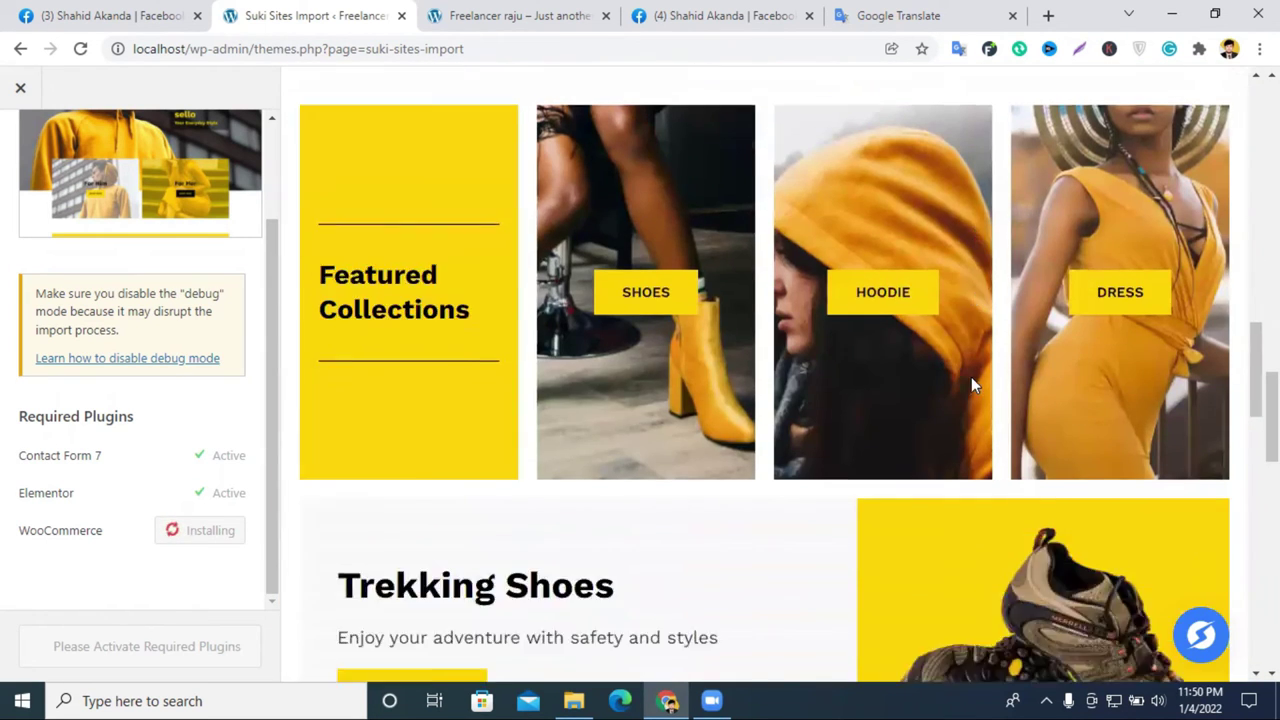
{"action": "scroll", "coordinate": [971, 377], "scroll_direction": "down", "scroll_amount": 3}
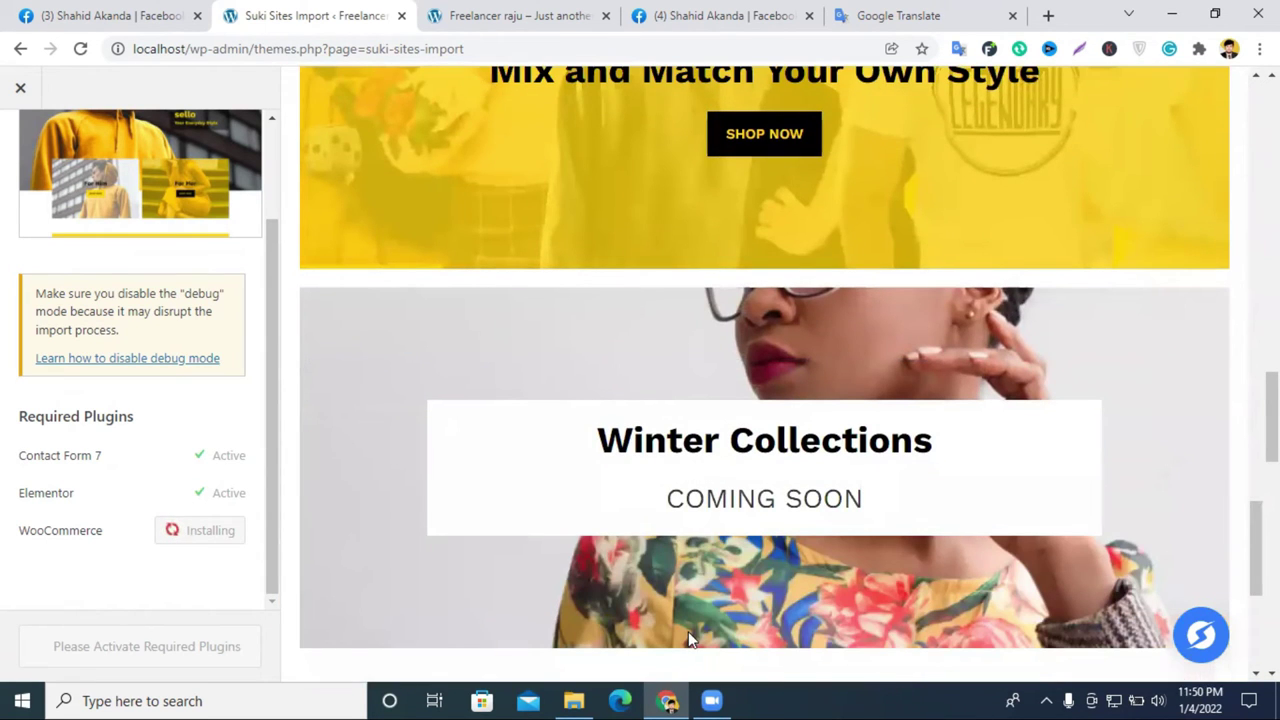
{"action": "scroll", "coordinate": [800, 390], "scroll_direction": "up", "scroll_amount": 15}
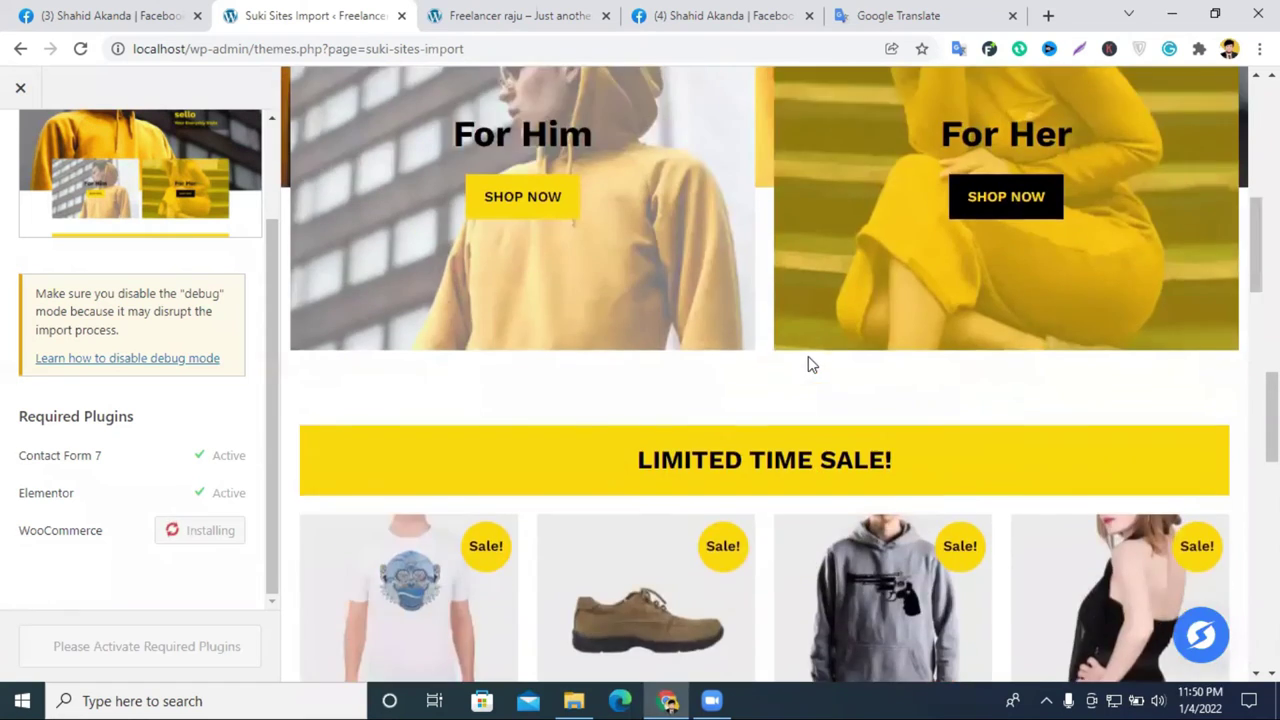
{"action": "scroll", "coordinate": [780, 309], "scroll_direction": "down", "scroll_amount": 10}
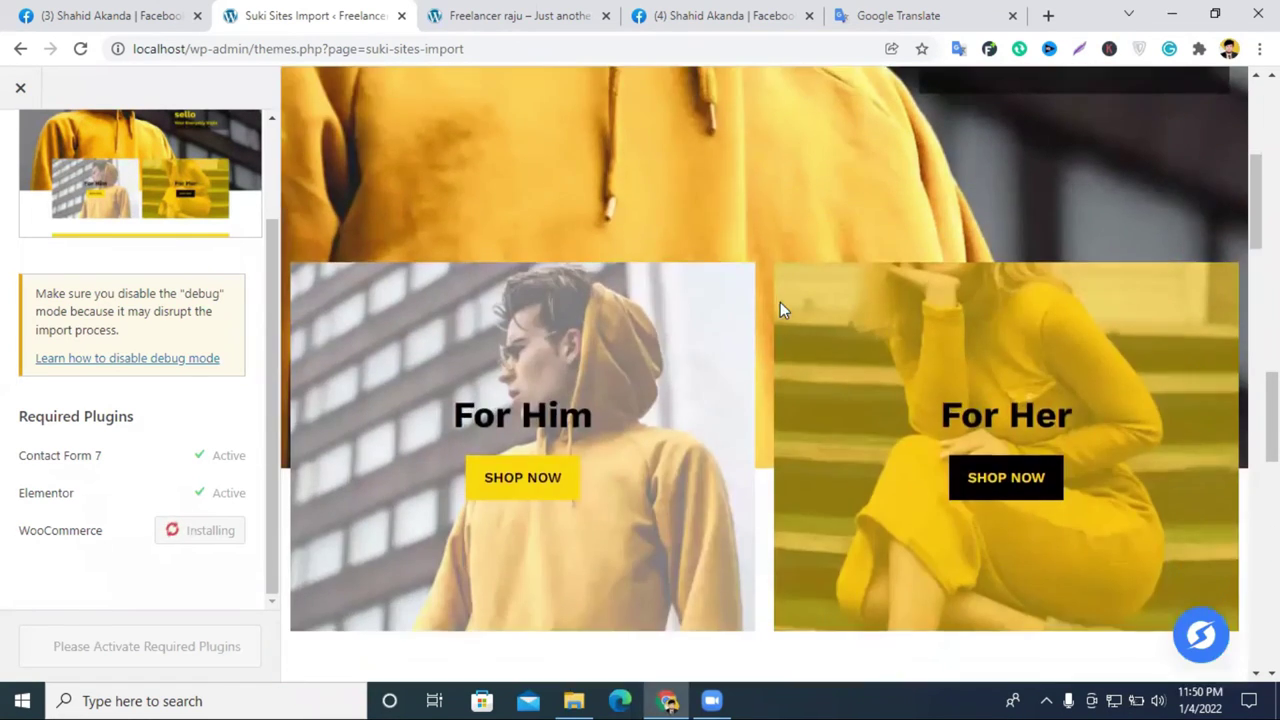
{"action": "scroll", "coordinate": [534, 250], "scroll_direction": "up", "scroll_amount": 2}
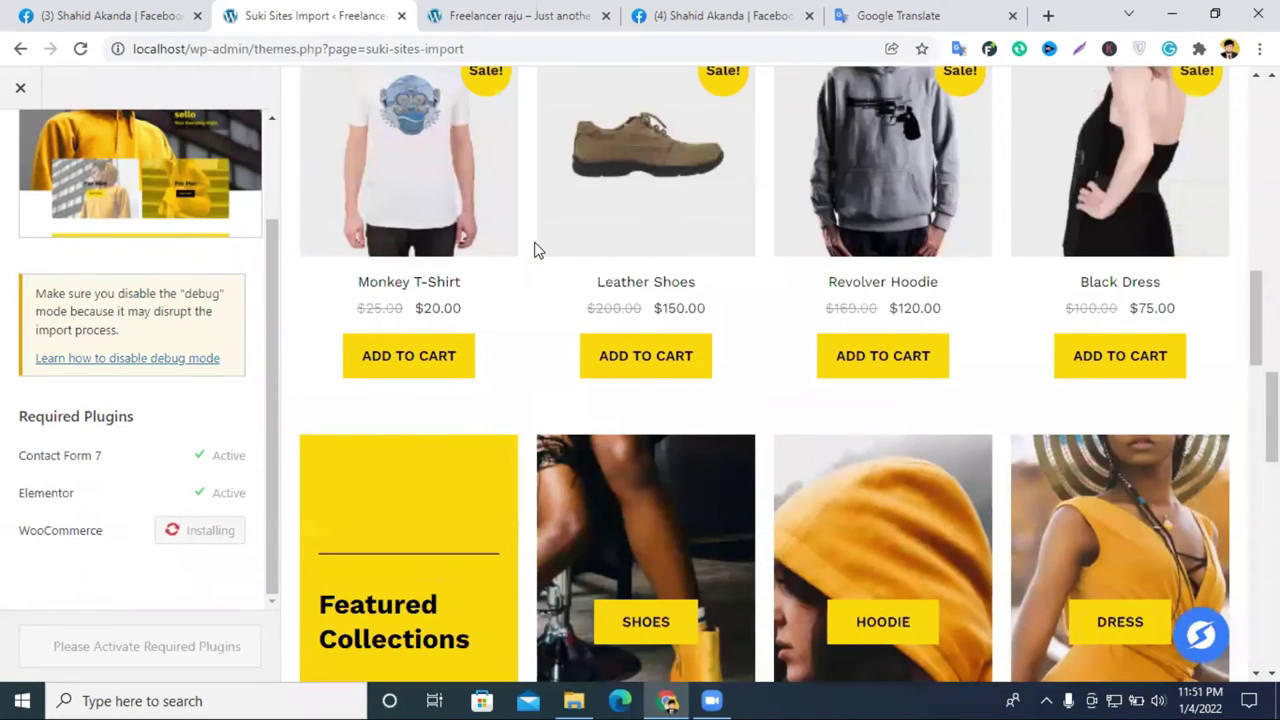
{"action": "scroll", "coordinate": [965, 285], "scroll_direction": "down", "scroll_amount": 8}
{"action": "scroll", "coordinate": [965, 287], "scroll_direction": "up", "scroll_amount": 2}
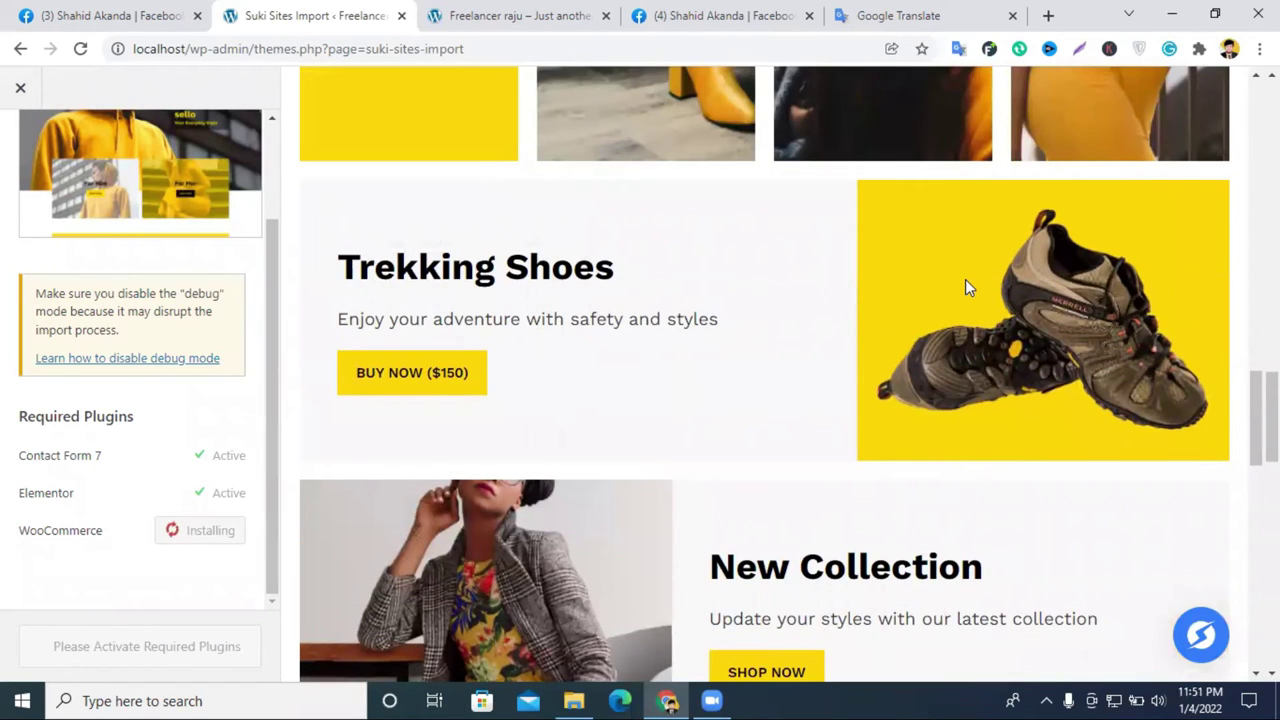
{"action": "scroll", "coordinate": [966, 285], "scroll_direction": "down", "scroll_amount": 12}
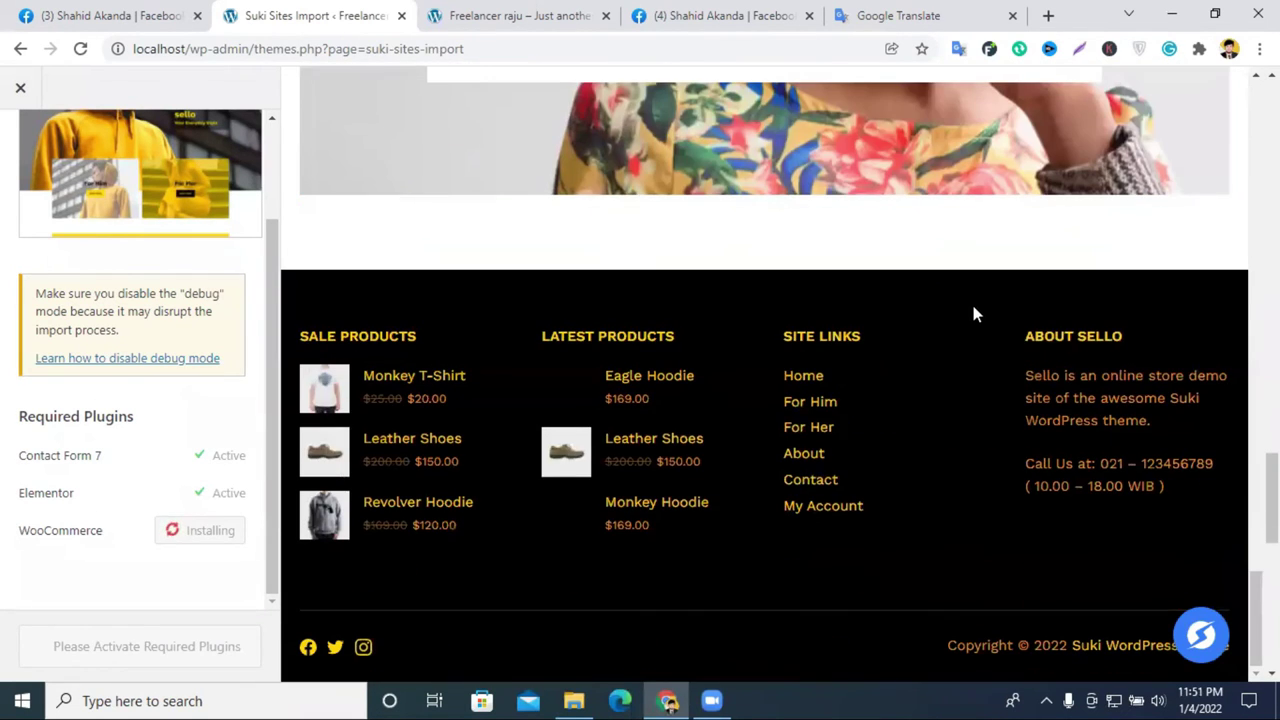
{"action": "scroll", "coordinate": [960, 305], "scroll_direction": "up", "scroll_amount": 15}
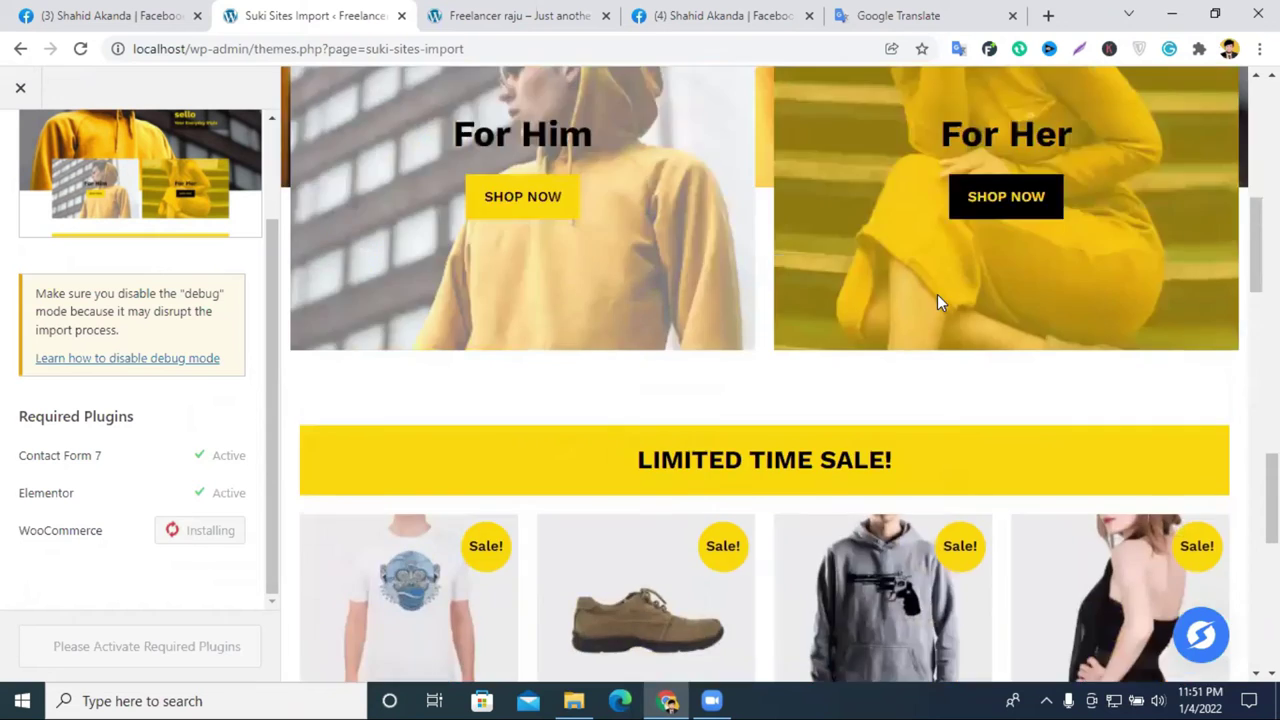
{"action": "scroll", "coordinate": [937, 294], "scroll_direction": "up", "scroll_amount": 5}
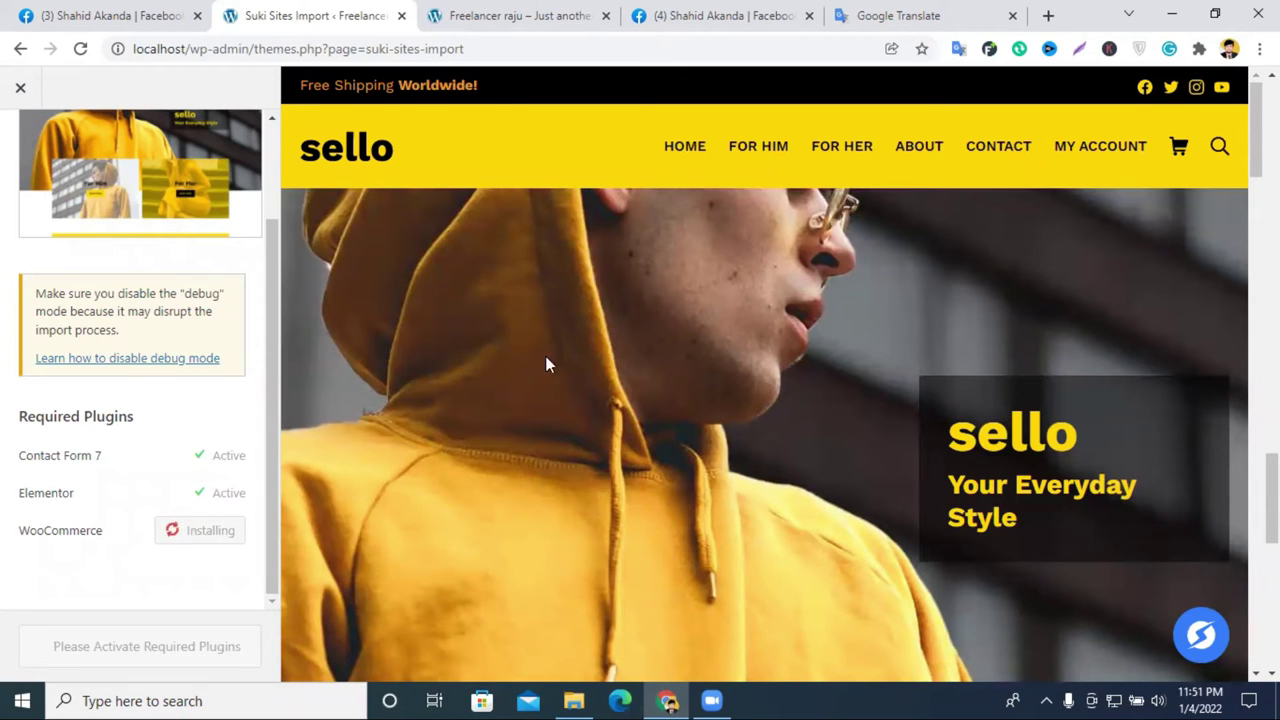
{"action": "scroll", "coordinate": [20, 229], "scroll_direction": "up", "scroll_amount": 1}
{"action": "scroll", "coordinate": [18, 229], "scroll_direction": "up", "scroll_amount": 2}
{"action": "left_click", "coordinate": [20, 88]}
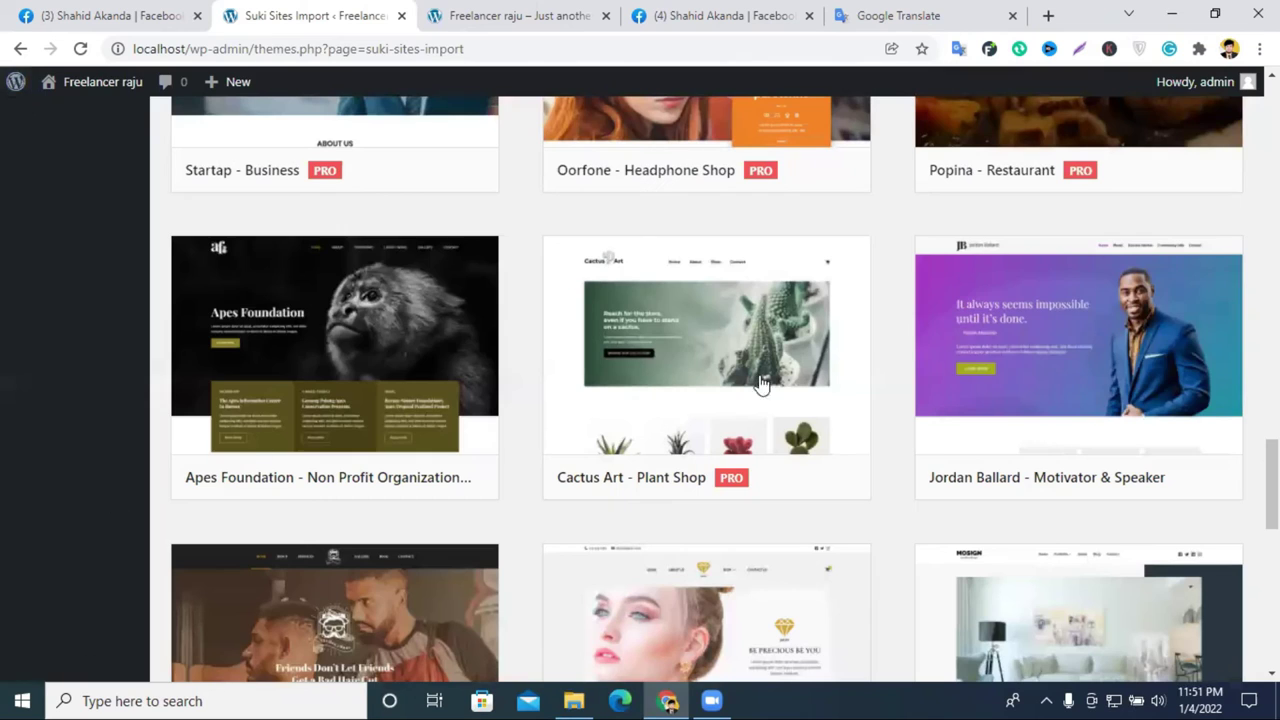
Step: Open the Verclean - Cleaning Service demo's details again and start importing the site, accepting the notice about existing content
{"action": "scroll", "coordinate": [1091, 381], "scroll_direction": "up", "scroll_amount": 10}
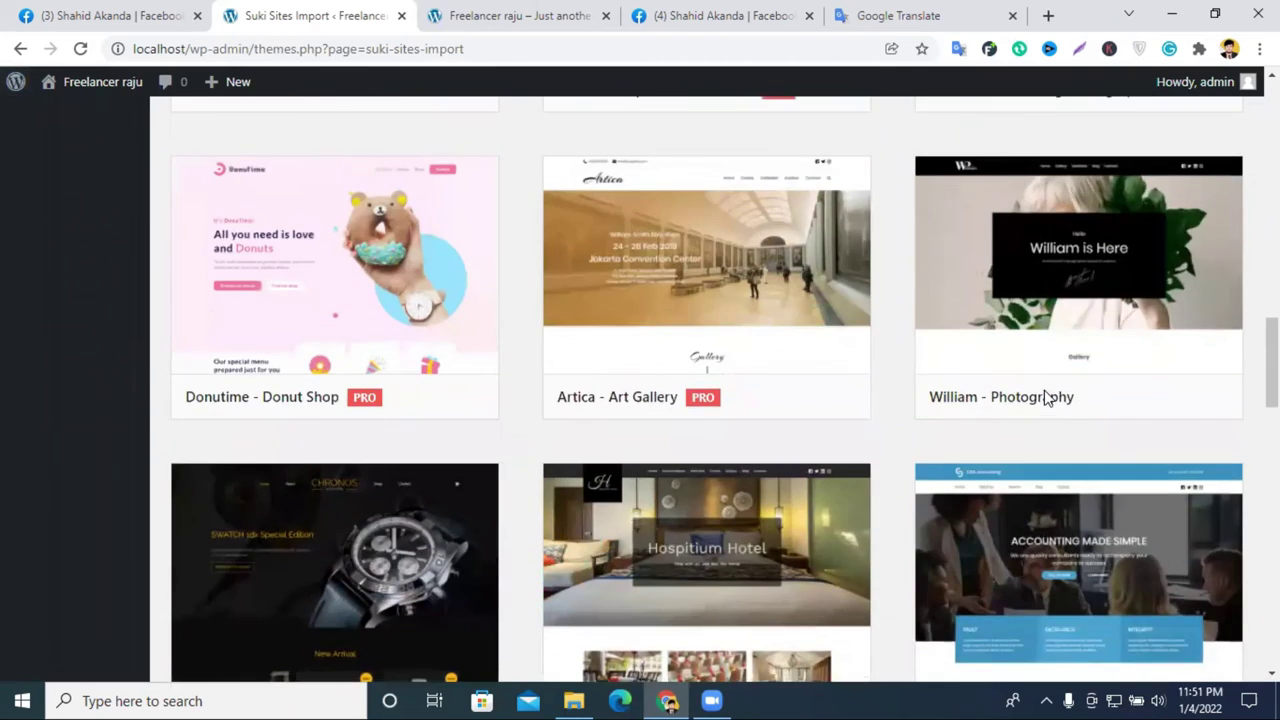
{"action": "scroll", "coordinate": [674, 423], "scroll_direction": "up", "scroll_amount": 7}
{"action": "scroll", "coordinate": [771, 397], "scroll_direction": "down", "scroll_amount": 3}
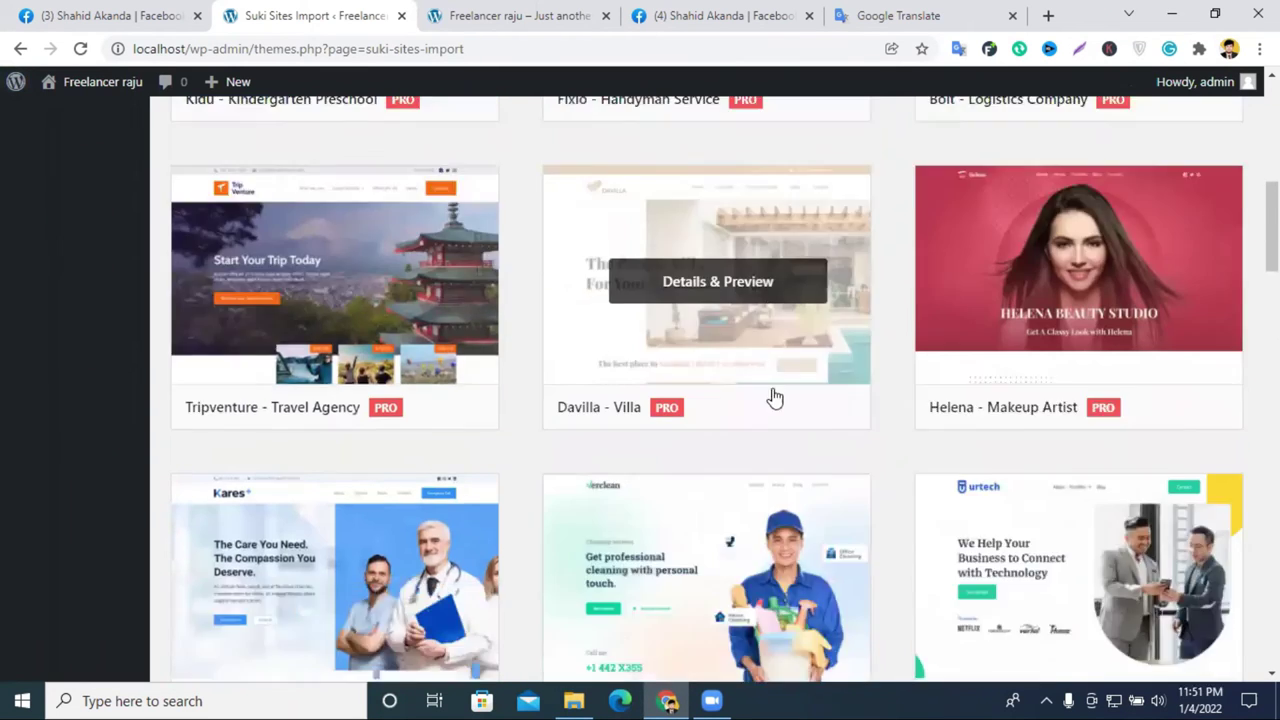
{"action": "left_click", "coordinate": [739, 350]}
{"action": "scroll", "coordinate": [180, 500], "scroll_direction": "down", "scroll_amount": 3}
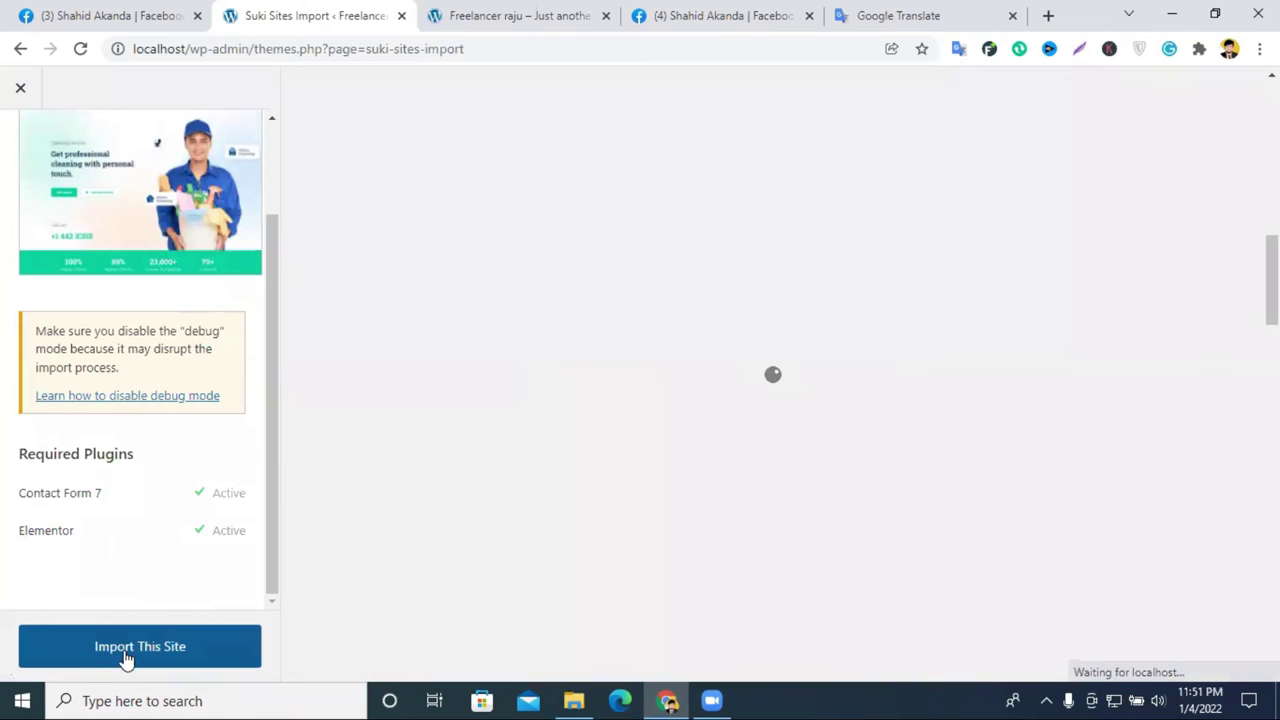
{"action": "left_click", "coordinate": [140, 652]}
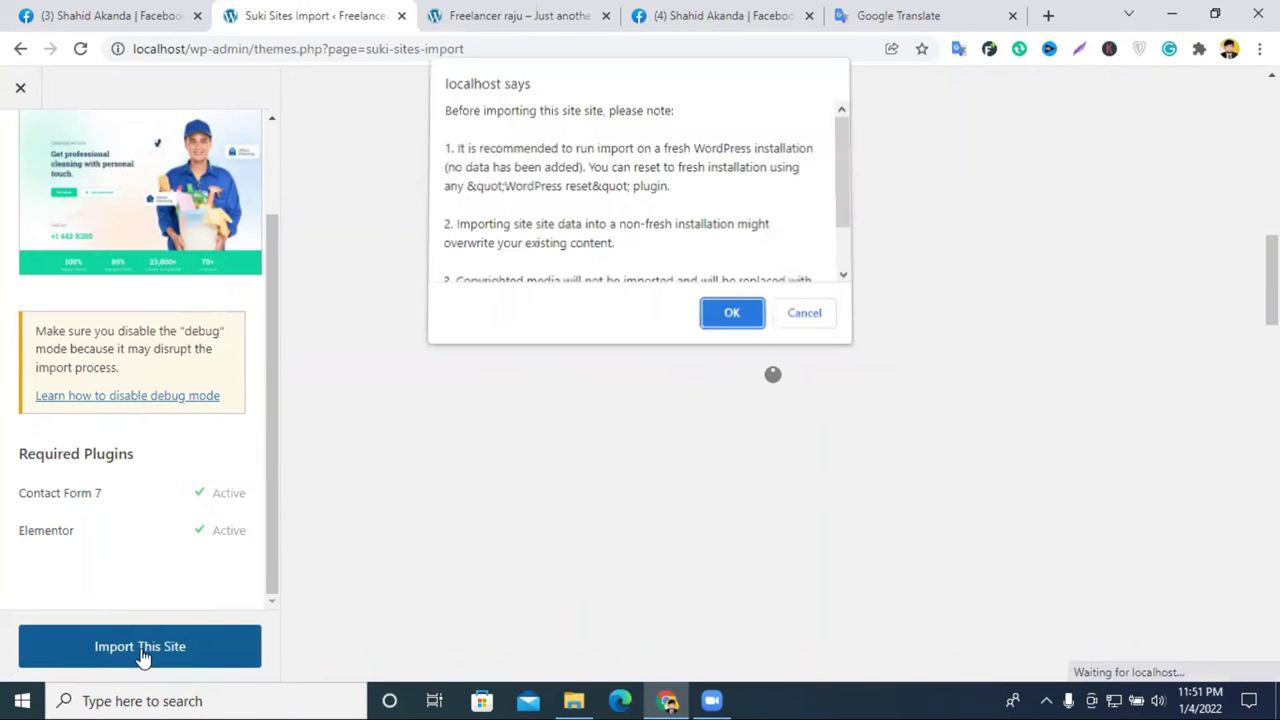
{"action": "left_click", "coordinate": [729, 315]}
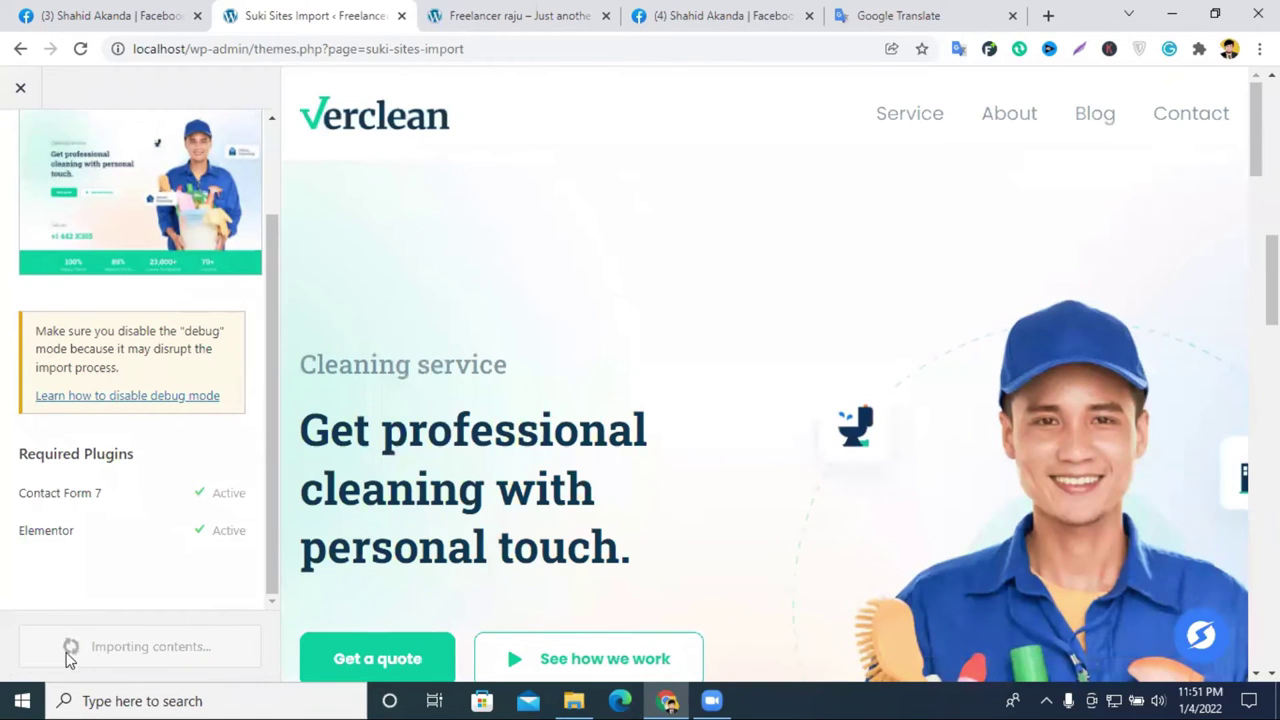
Step: View the local site's front page while the demo import runs
{"action": "left_click", "coordinate": [440, 16]}
{"action": "scroll", "coordinate": [206, 294], "scroll_direction": "down", "scroll_amount": 4}
{"action": "scroll", "coordinate": [206, 294], "scroll_direction": "up", "scroll_amount": 4}
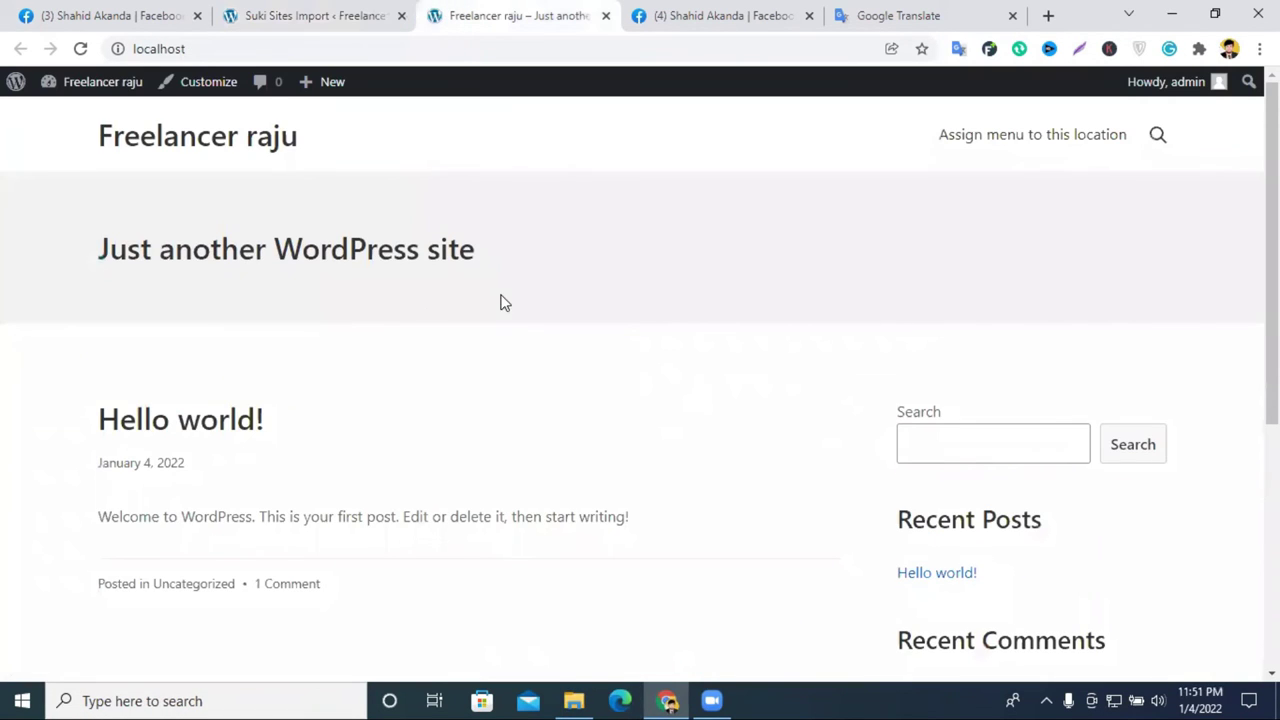
{"action": "left_click", "coordinate": [290, 12]}
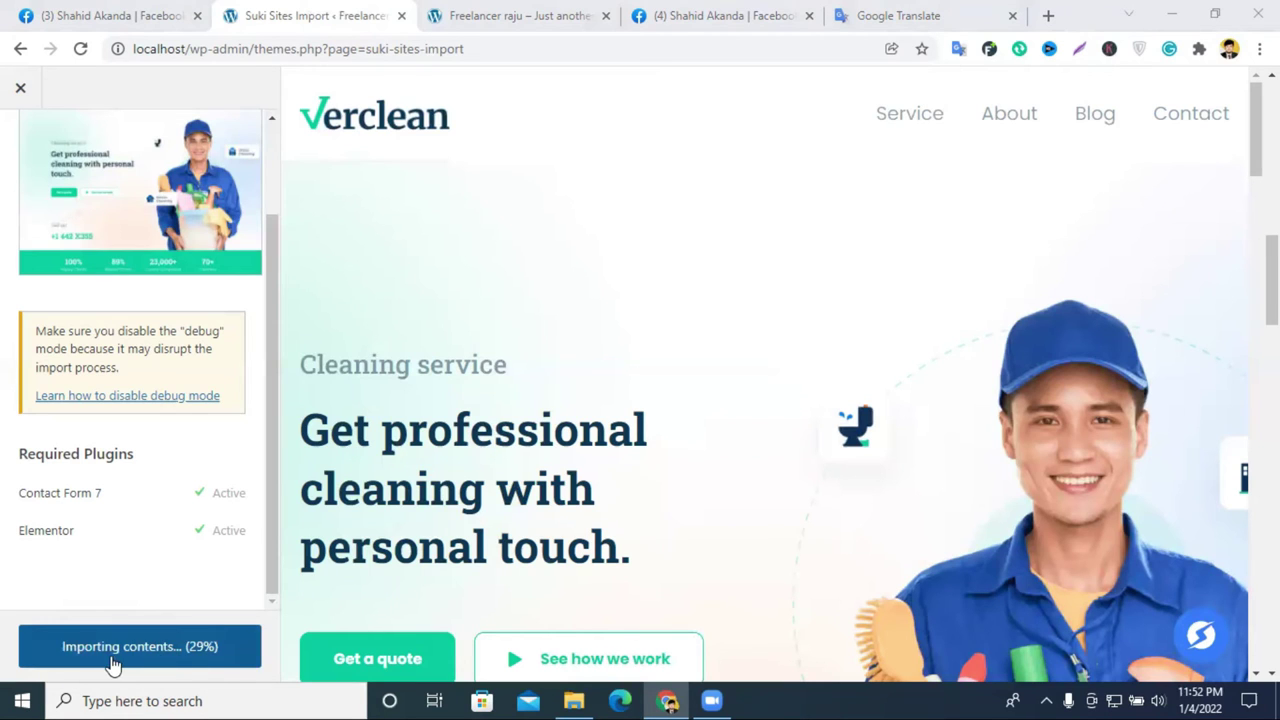
{"action": "left_click", "coordinate": [176, 655]}
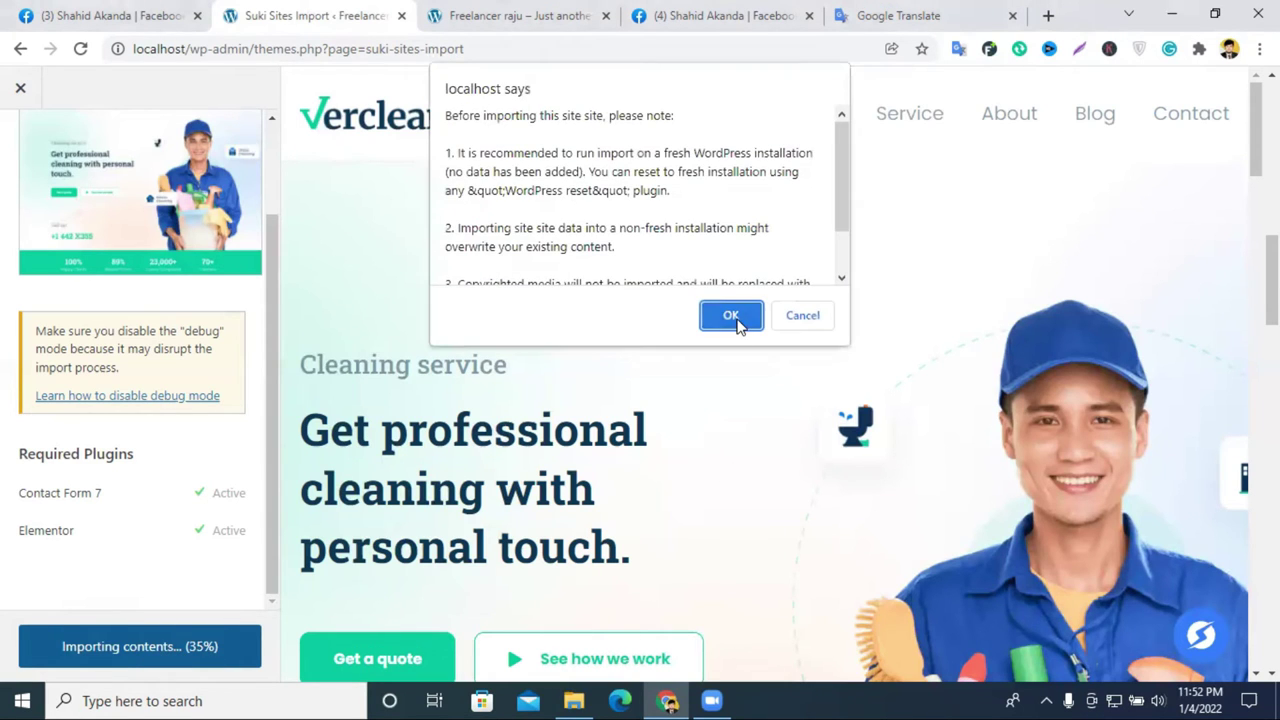
{"action": "left_click", "coordinate": [803, 318]}
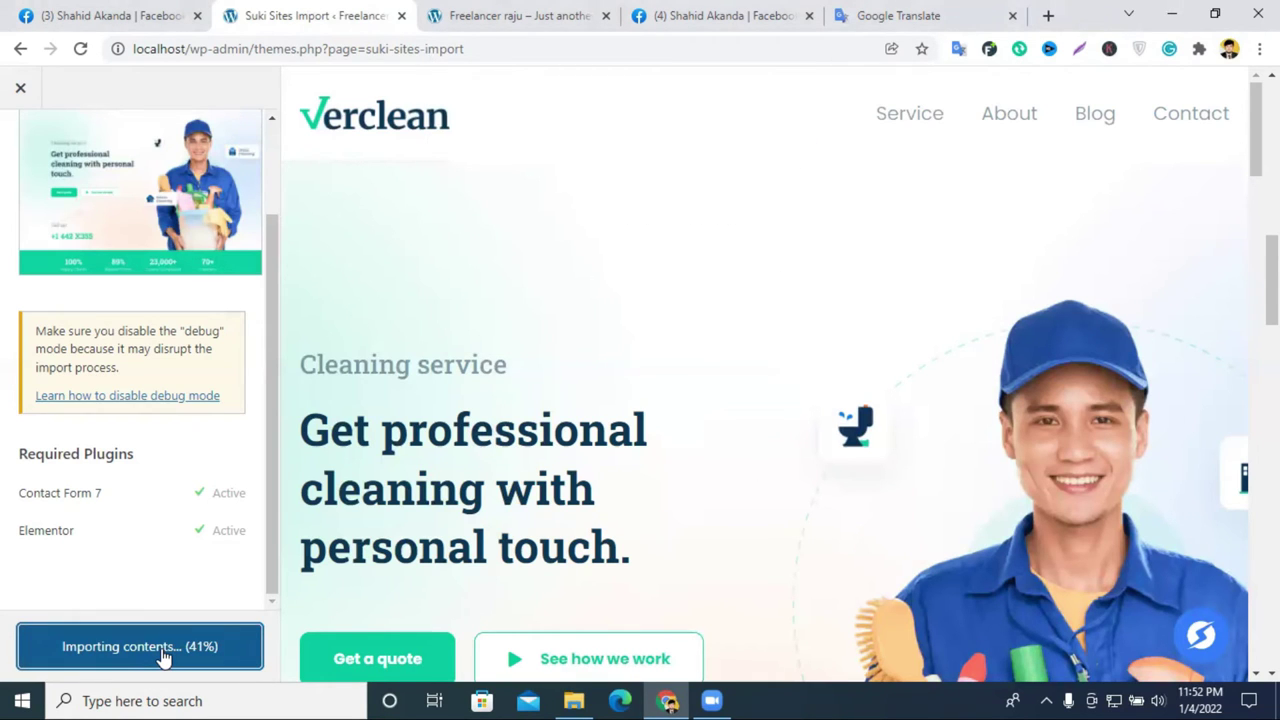
Step: Reload the local site's front page, check it, and return to the running Verclean import
{"action": "left_click", "coordinate": [482, 14]}
{"action": "left_click", "coordinate": [81, 49]}
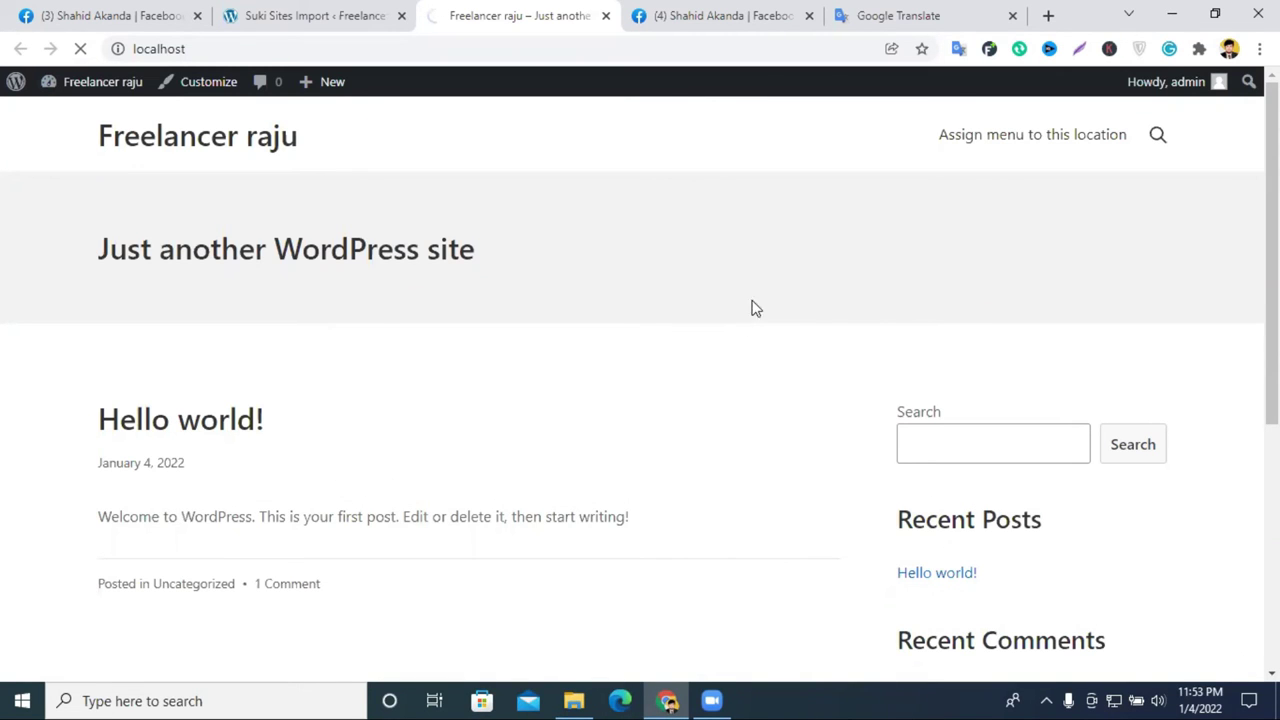
{"action": "left_click", "coordinate": [328, 12]}
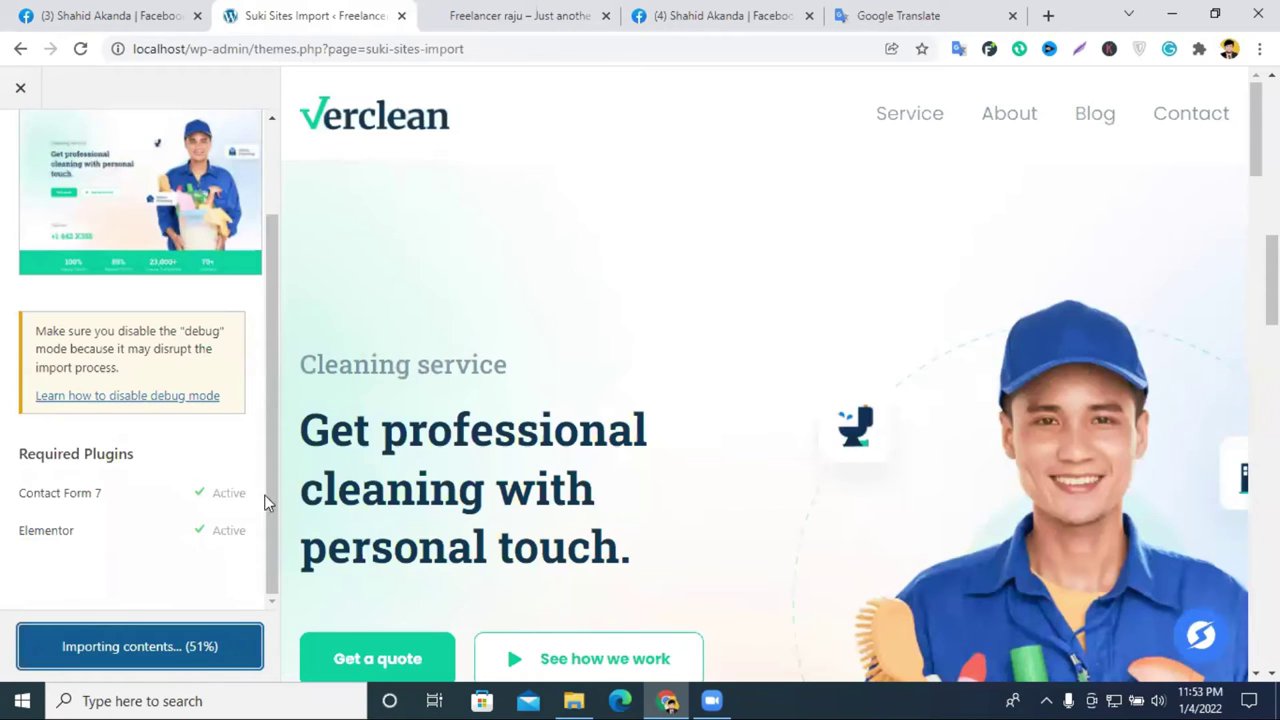
{"action": "left_click", "coordinate": [465, 12]}
{"action": "left_click", "coordinate": [318, 12]}
Step: Look through the Verclean preview page's service and testimonial sections while the import runs
{"action": "scroll", "coordinate": [1029, 386], "scroll_direction": "down", "scroll_amount": 5}
{"action": "scroll", "coordinate": [1051, 411], "scroll_direction": "up", "scroll_amount": 5}
{"action": "scroll", "coordinate": [975, 375], "scroll_direction": "down", "scroll_amount": 5}
{"action": "scroll", "coordinate": [979, 380], "scroll_direction": "down", "scroll_amount": 8}
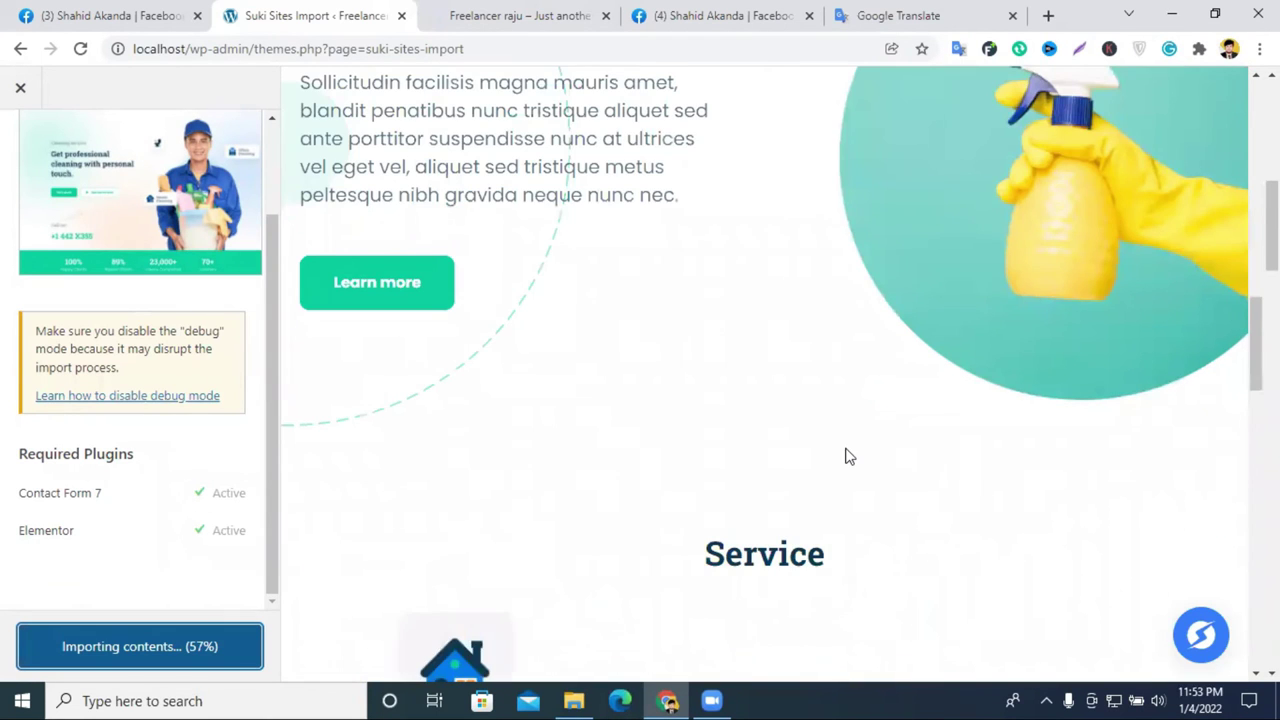
{"action": "scroll", "coordinate": [846, 451], "scroll_direction": "down", "scroll_amount": 10}
{"action": "scroll", "coordinate": [847, 442], "scroll_direction": "up", "scroll_amount": 9}
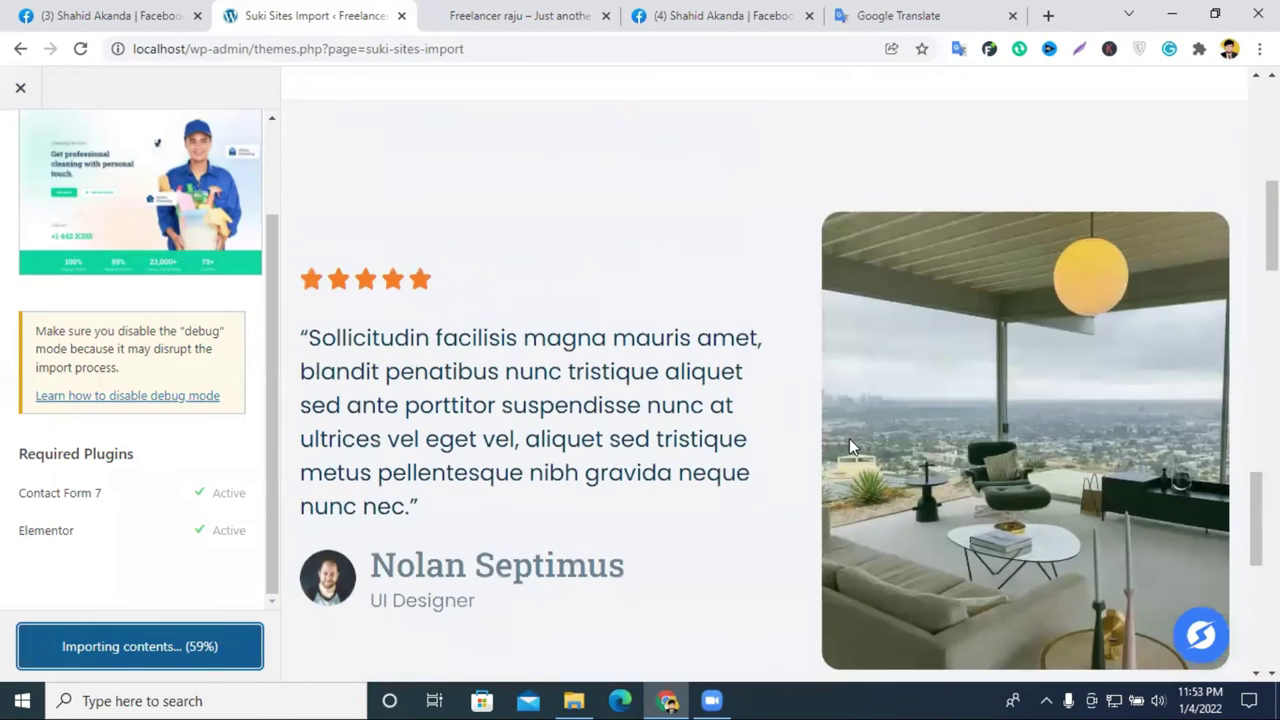
{"action": "scroll", "coordinate": [855, 437], "scroll_direction": "up", "scroll_amount": 8}
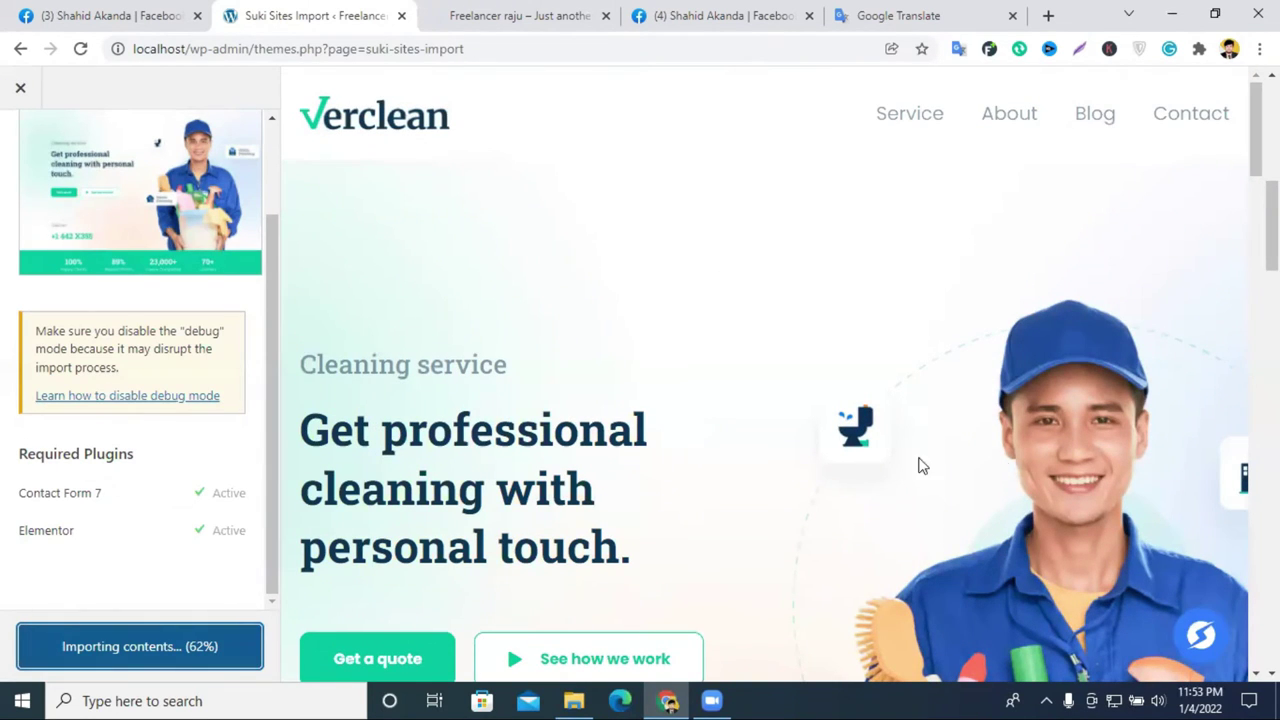
Step: Run the Verclean demo import again, accepting the notice about overwriting existing content
{"action": "scroll", "coordinate": [915, 420], "scroll_direction": "down", "scroll_amount": 3}
{"action": "scroll", "coordinate": [925, 415], "scroll_direction": "down", "scroll_amount": 2}
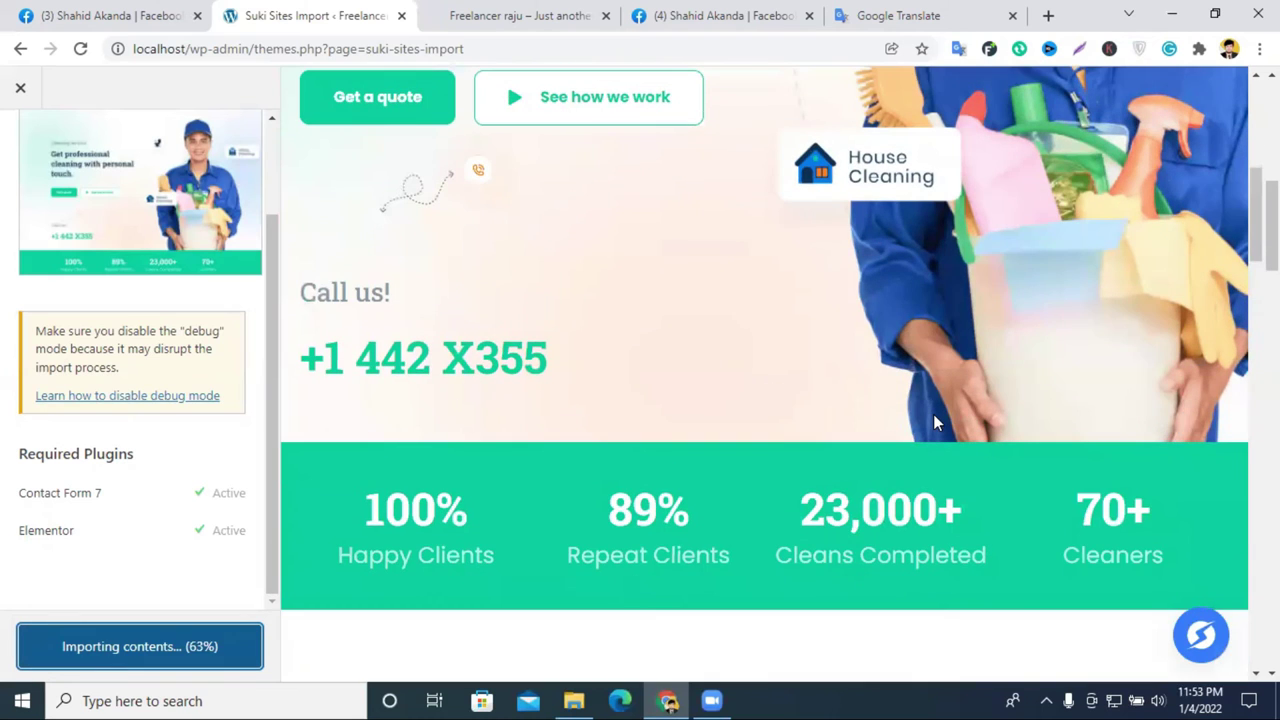
{"action": "scroll", "coordinate": [937, 425], "scroll_direction": "up", "scroll_amount": 4}
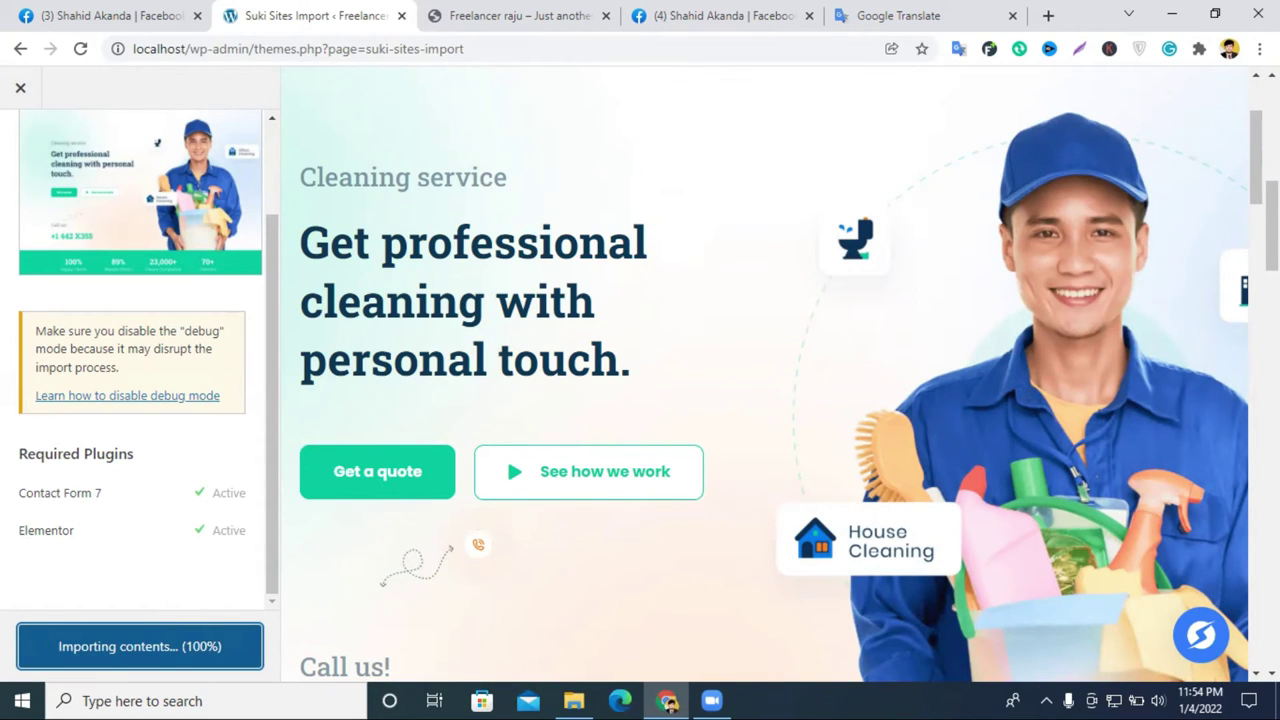
{"action": "left_click", "coordinate": [140, 654]}
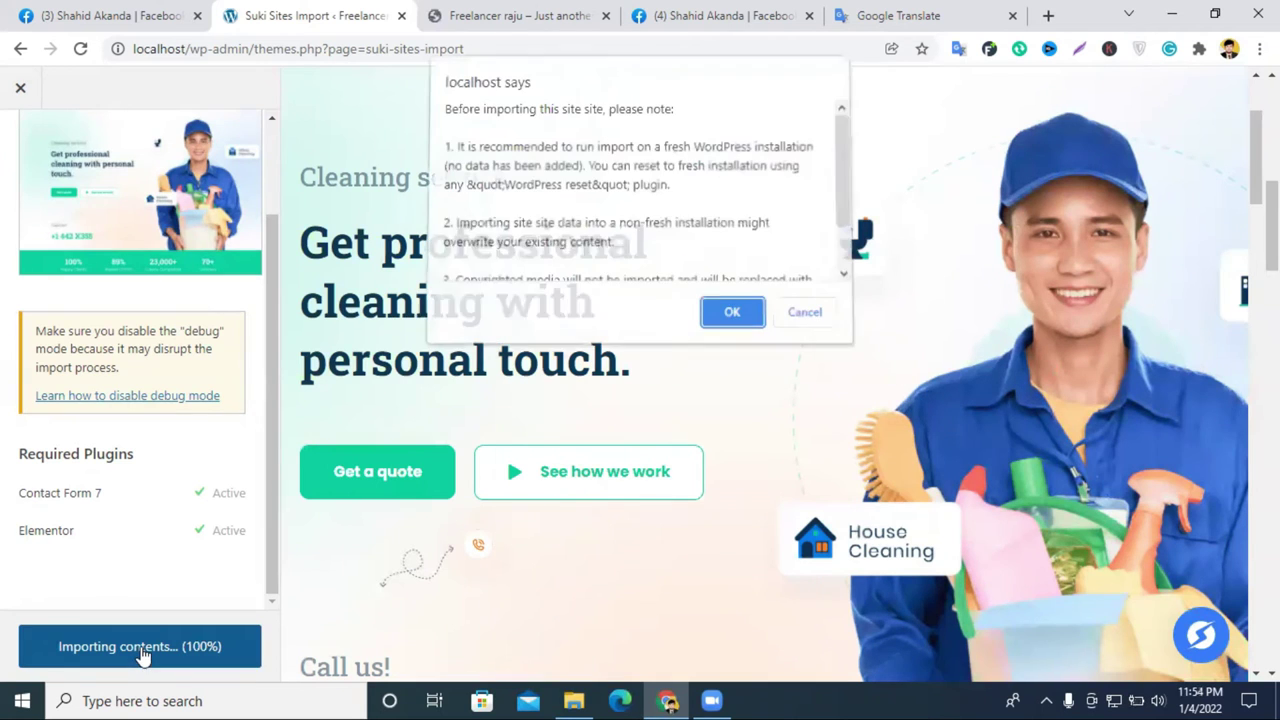
{"action": "left_click", "coordinate": [731, 316]}
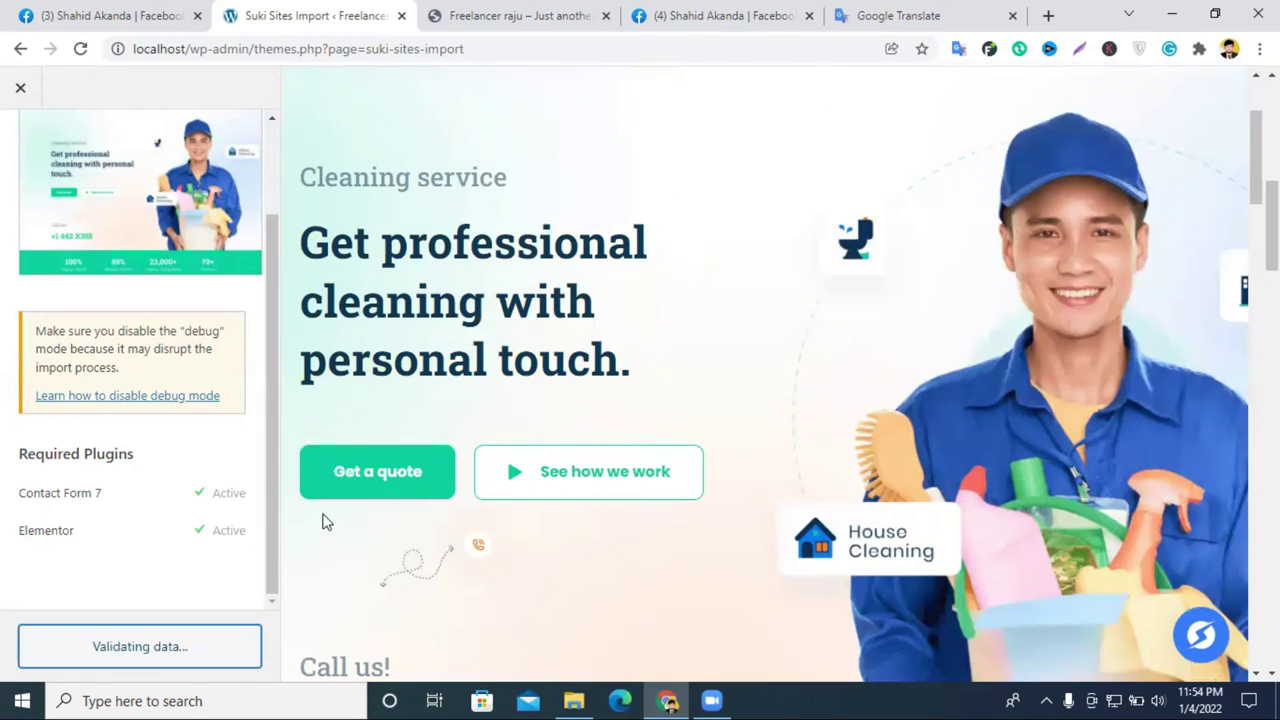
Step: Reload the local site's front page and return to the Verclean import while it runs
{"action": "left_click", "coordinate": [520, 15]}
{"action": "left_click", "coordinate": [80, 48]}
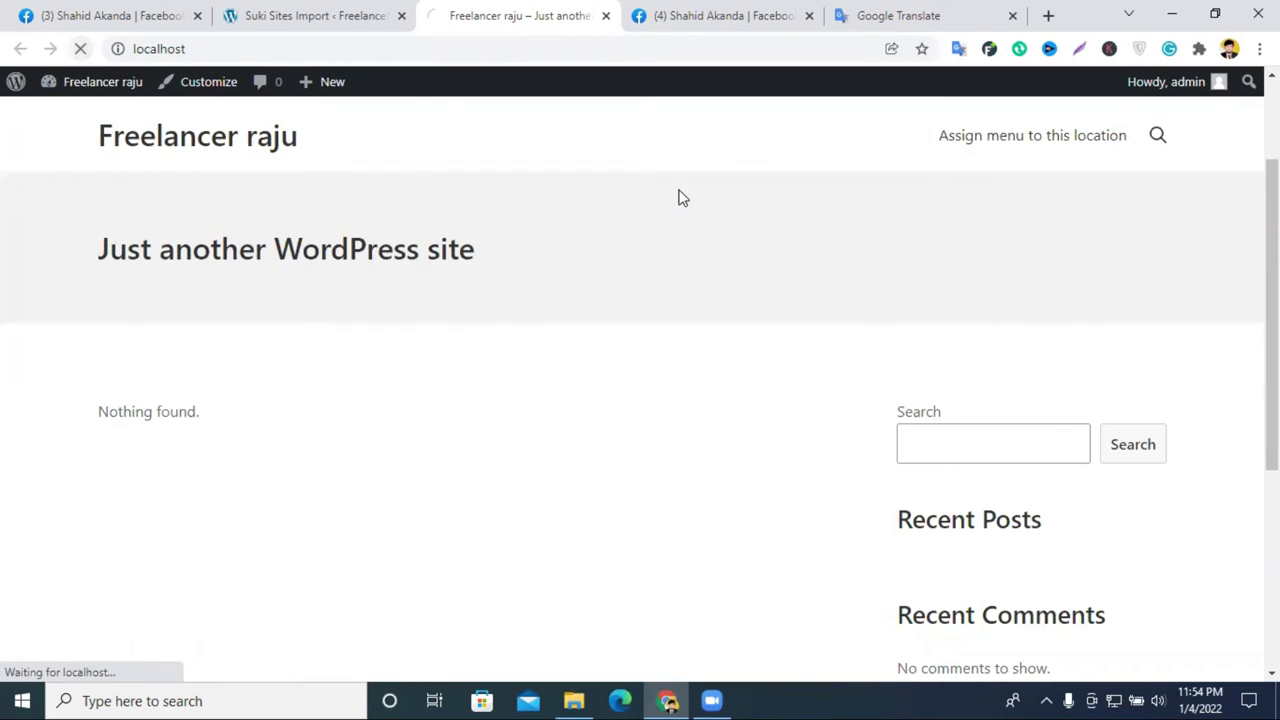
{"action": "left_click", "coordinate": [305, 15]}
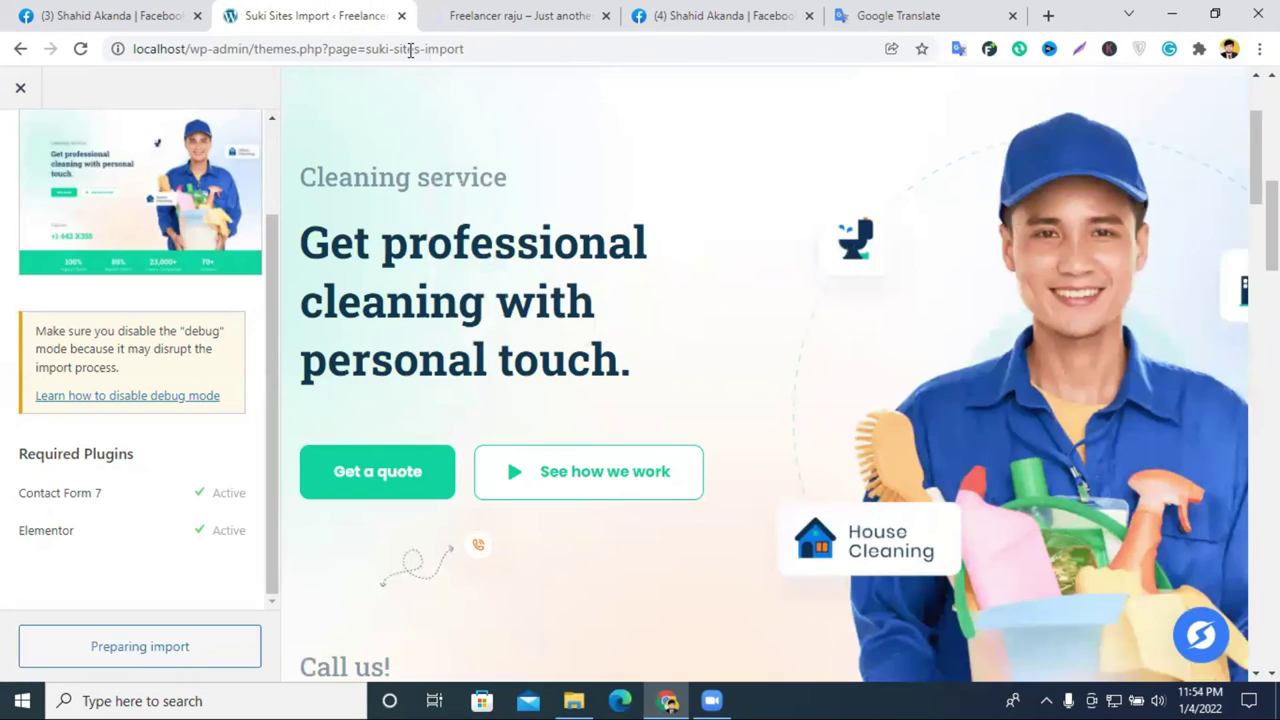
{"action": "scroll", "coordinate": [350, 450], "scroll_direction": "down", "scroll_amount": 1}
{"action": "scroll", "coordinate": [449, 400], "scroll_direction": "down", "scroll_amount": 1}
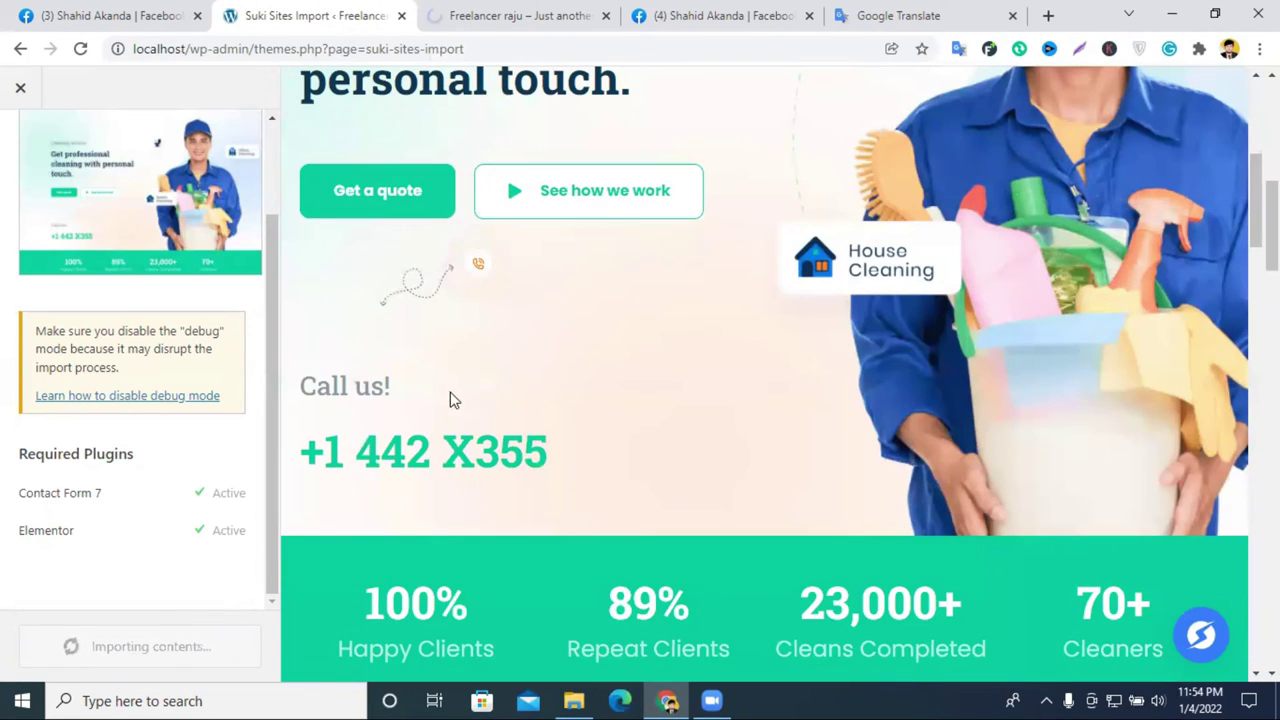
Step: Check the reloaded front page for imported content and go back to the import's progress
{"action": "left_click", "coordinate": [449, 12]}
{"action": "left_click", "coordinate": [328, 12]}
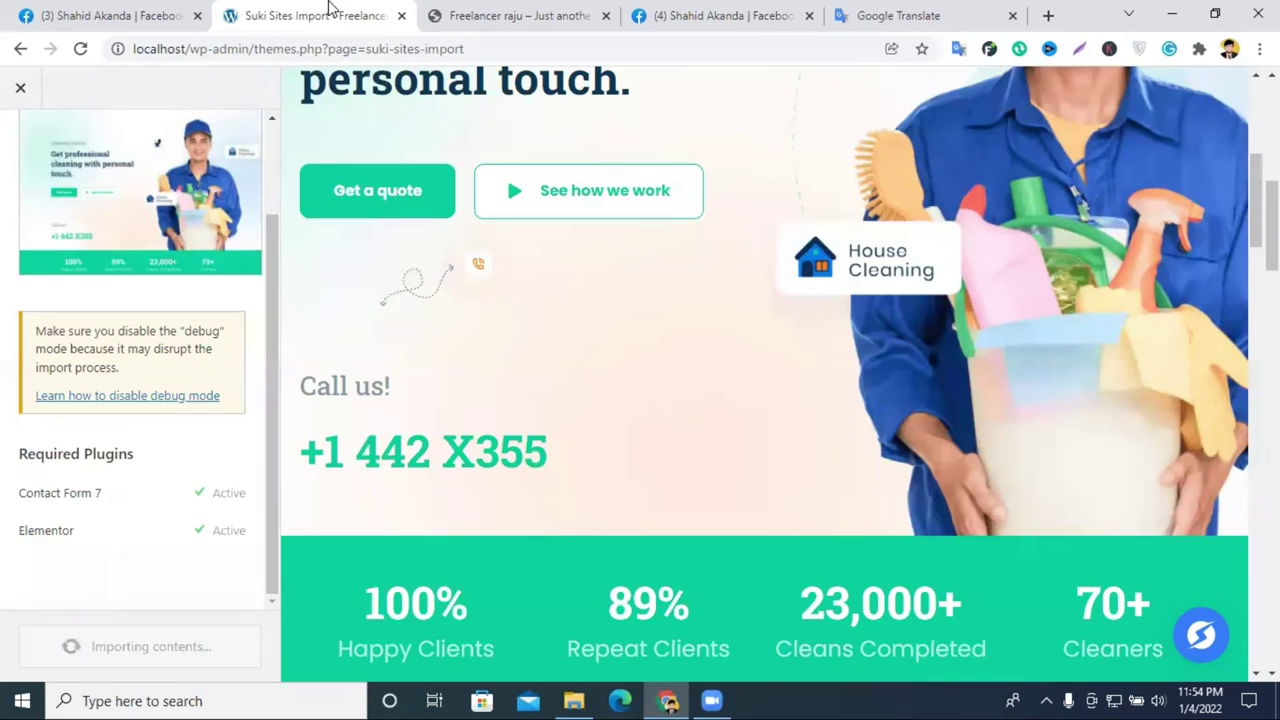
{"action": "left_click", "coordinate": [480, 12]}
{"action": "scroll", "coordinate": [700, 360], "scroll_direction": "down", "scroll_amount": 1}
{"action": "scroll", "coordinate": [832, 354], "scroll_direction": "up", "scroll_amount": 1}
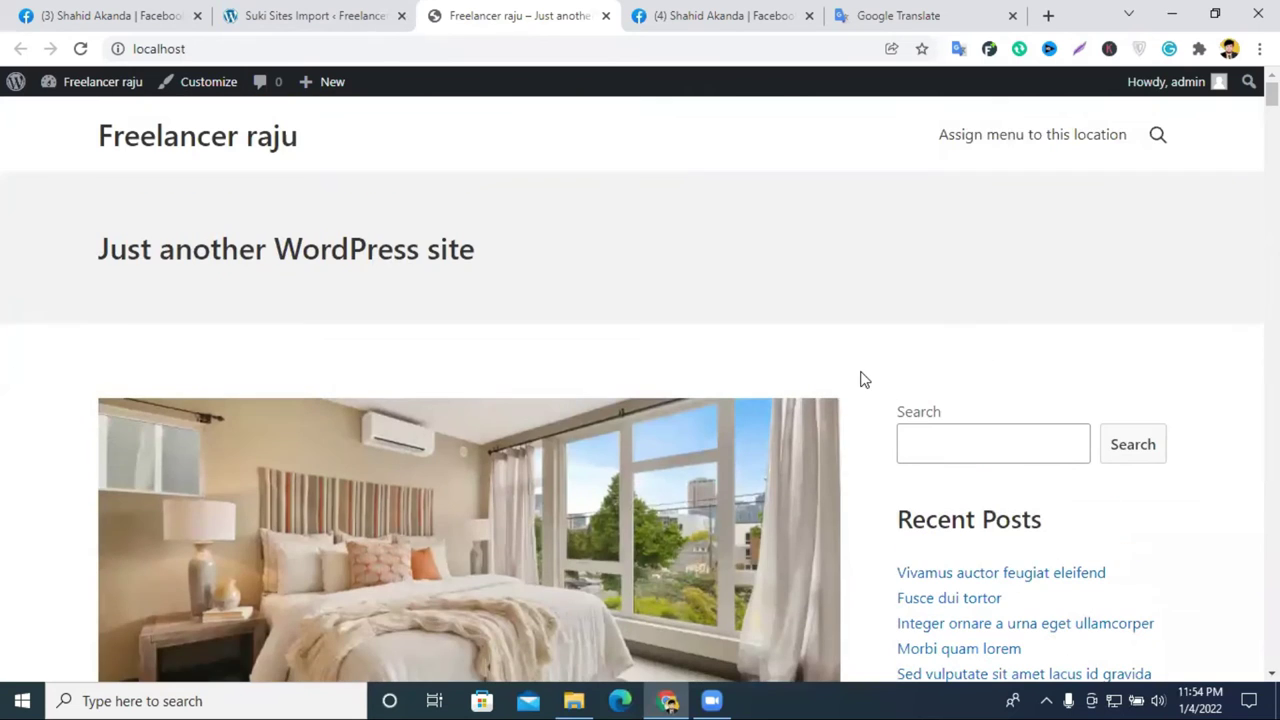
{"action": "left_click", "coordinate": [275, 12]}
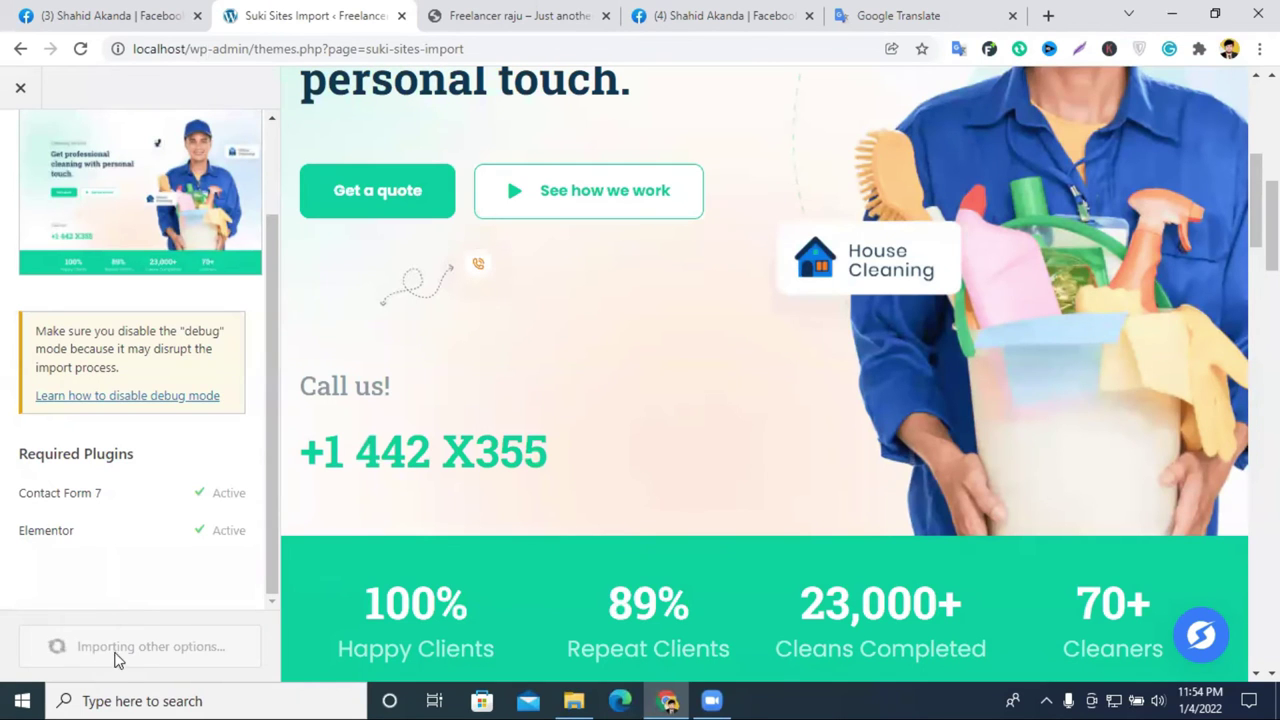
Step: Open the site from the finished Verclean import, closing the old front page tab and dismissing the alert
{"action": "left_click", "coordinate": [196, 664]}
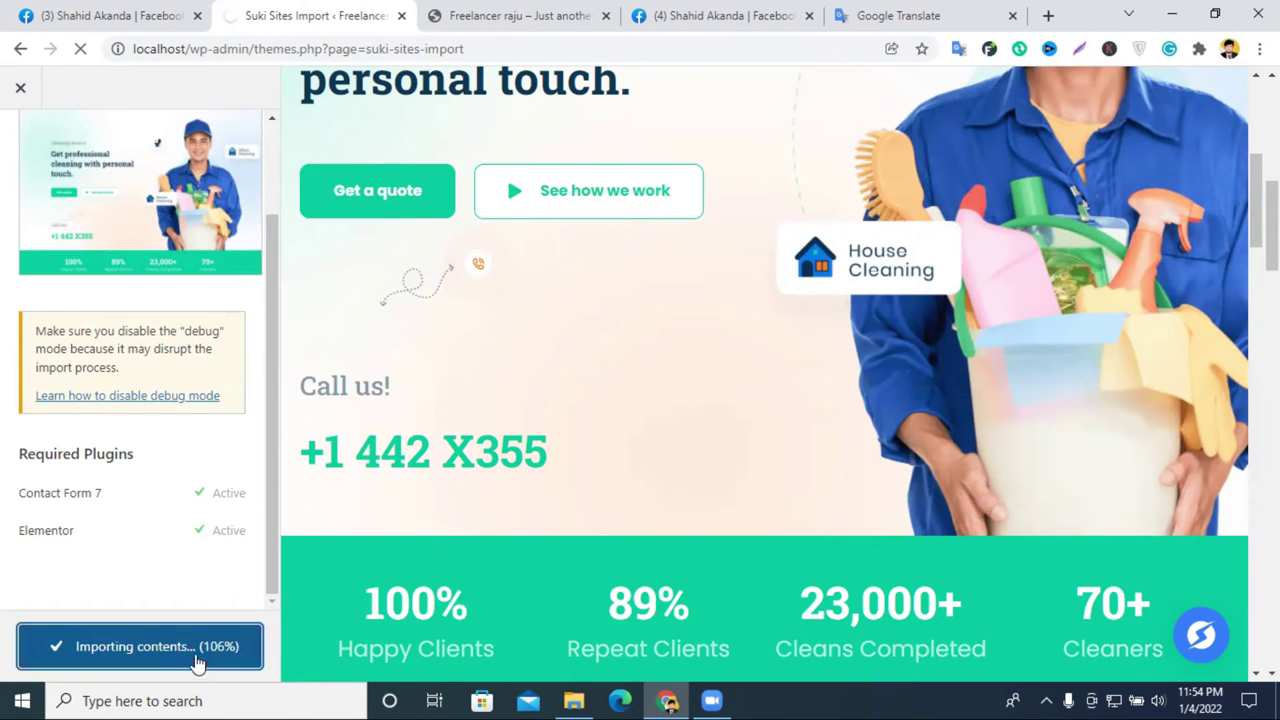
{"action": "left_click", "coordinate": [606, 15]}
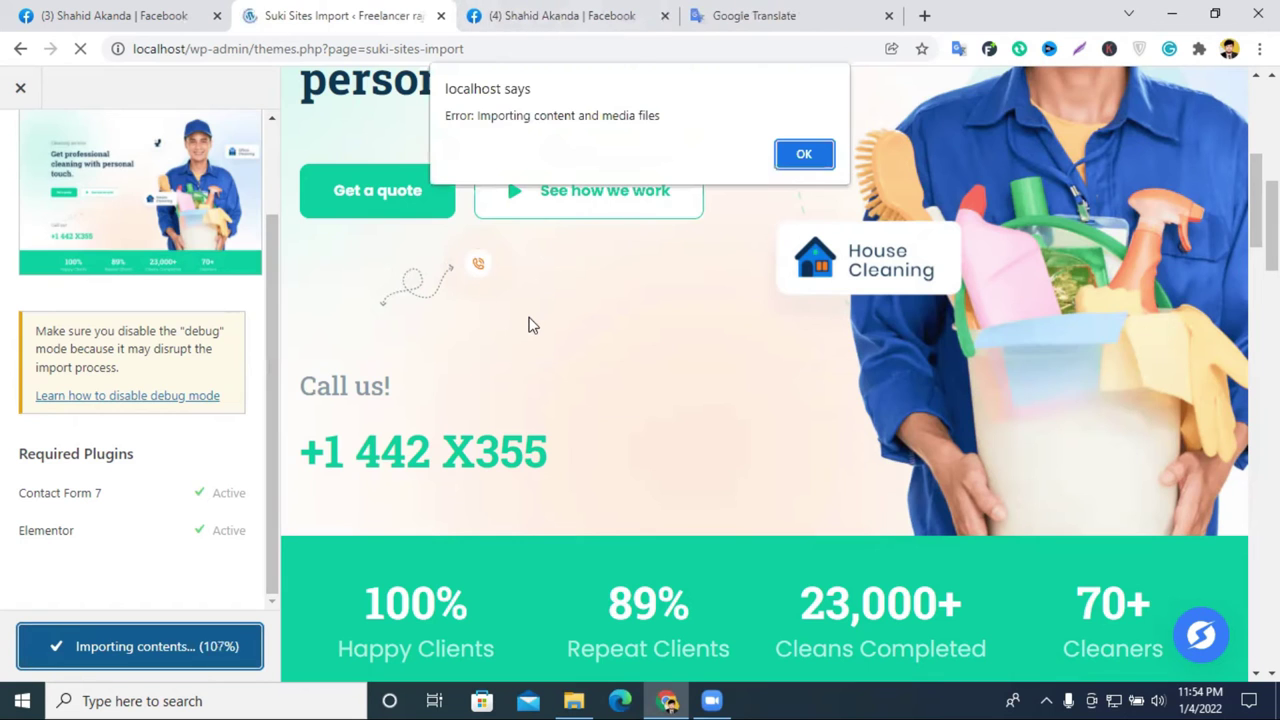
{"action": "left_click", "coordinate": [800, 155]}
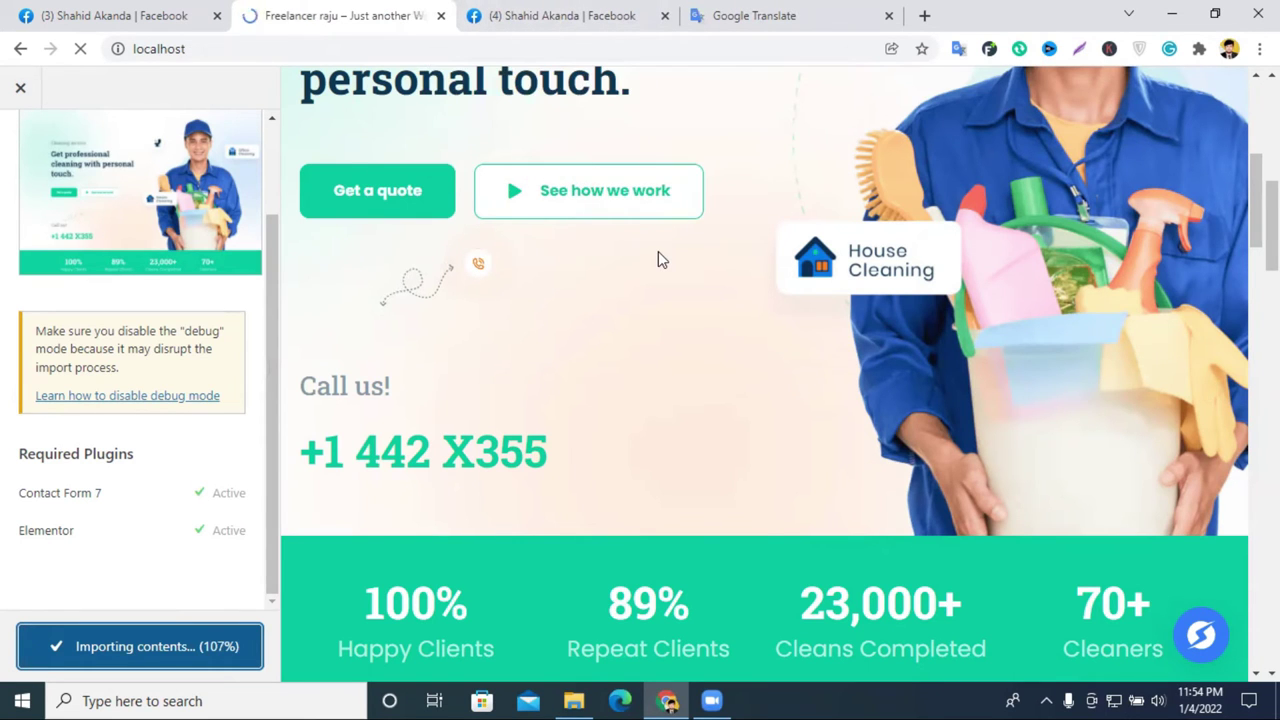
Step: Look through the imported Verclean front page down to the footer and back up
{"action": "scroll", "coordinate": [574, 369], "scroll_direction": "down", "scroll_amount": 7}
{"action": "scroll", "coordinate": [1091, 330], "scroll_direction": "up", "scroll_amount": 7}
{"action": "scroll", "coordinate": [893, 293], "scroll_direction": "down", "scroll_amount": 3}
{"action": "scroll", "coordinate": [905, 288], "scroll_direction": "down", "scroll_amount": 20}
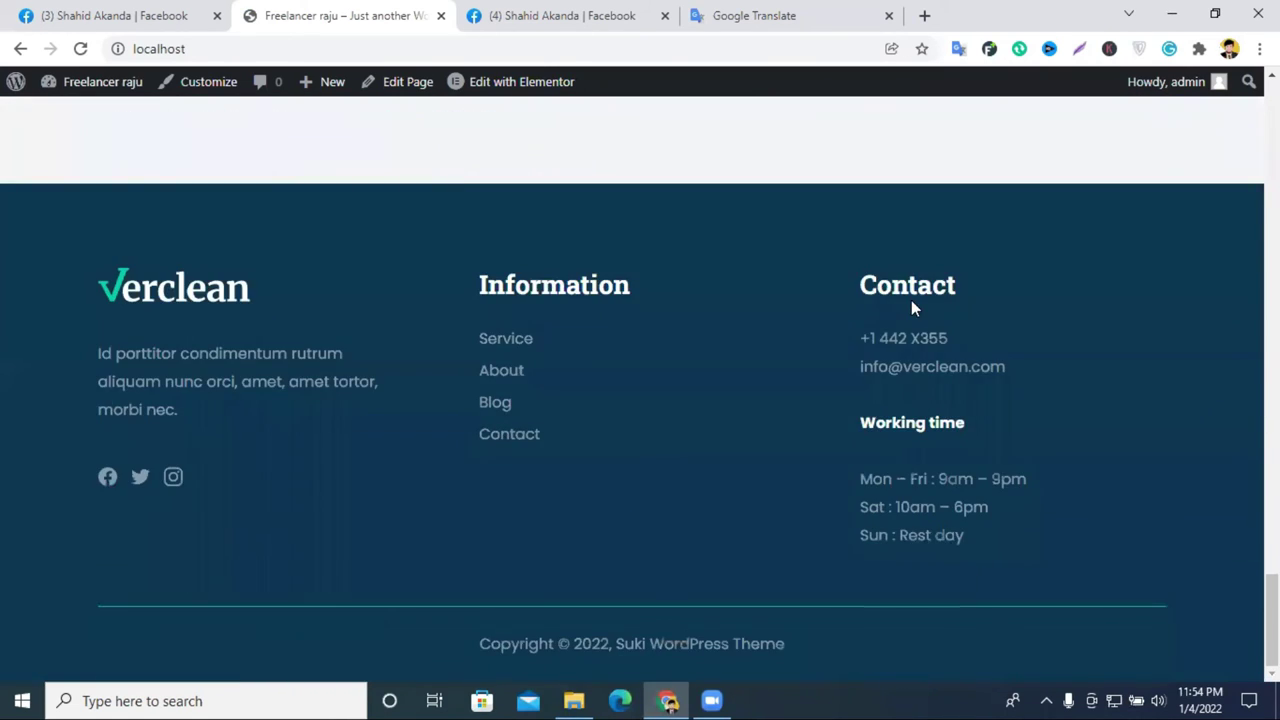
{"action": "scroll", "coordinate": [920, 299], "scroll_direction": "up", "scroll_amount": 15}
{"action": "scroll", "coordinate": [927, 297], "scroll_direction": "up", "scroll_amount": 10}
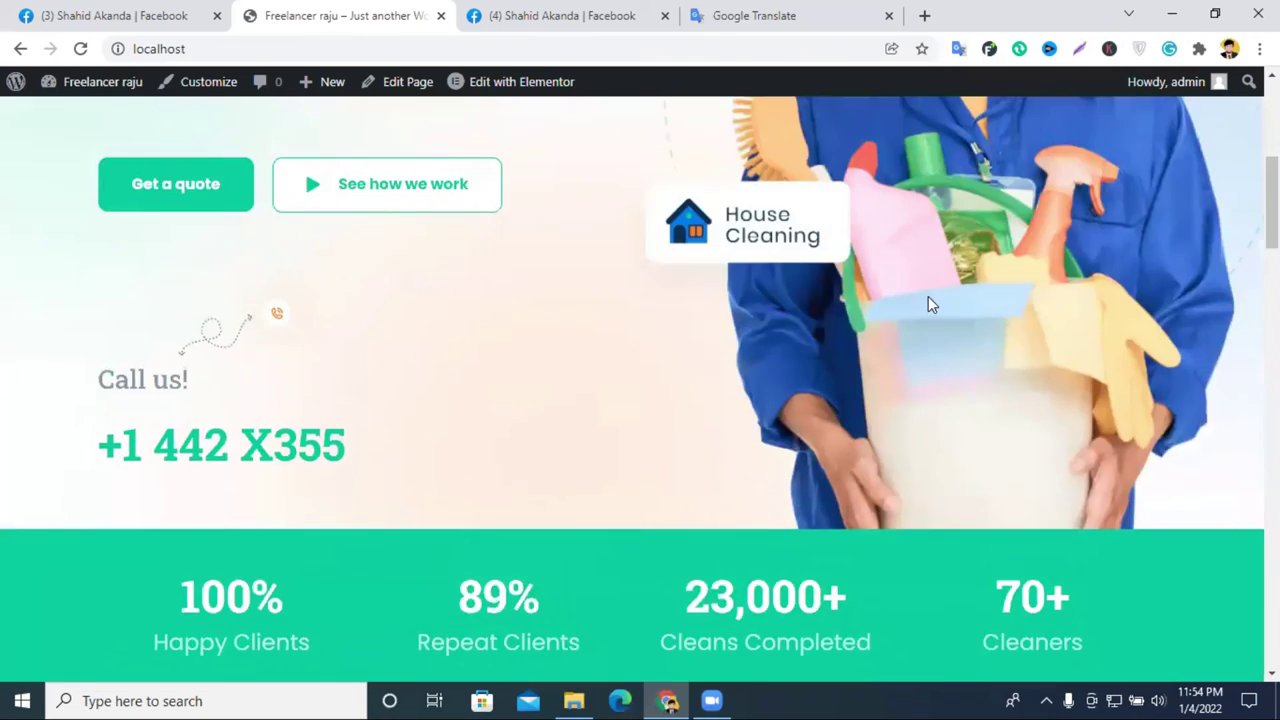
Step: Return to the WordPress admin and open the WP Reset tools from the installed plugins
{"action": "left_click", "coordinate": [20, 50]}
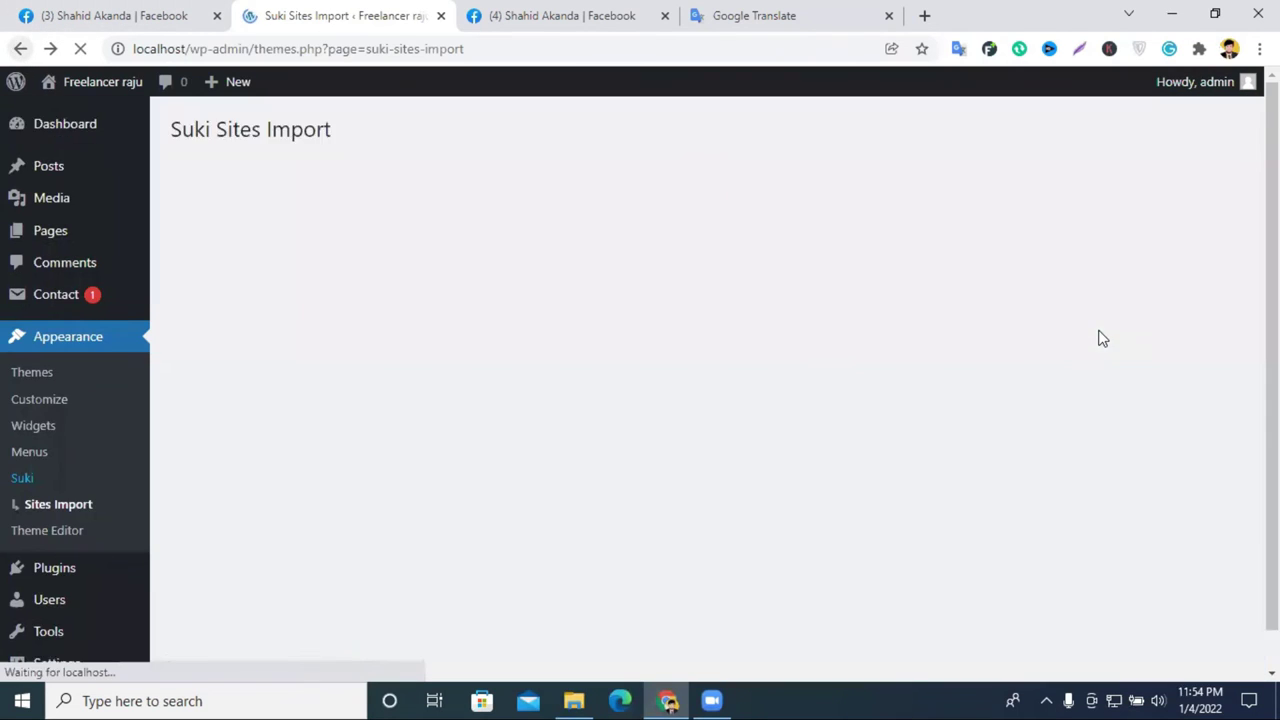
{"action": "left_click", "coordinate": [55, 528]}
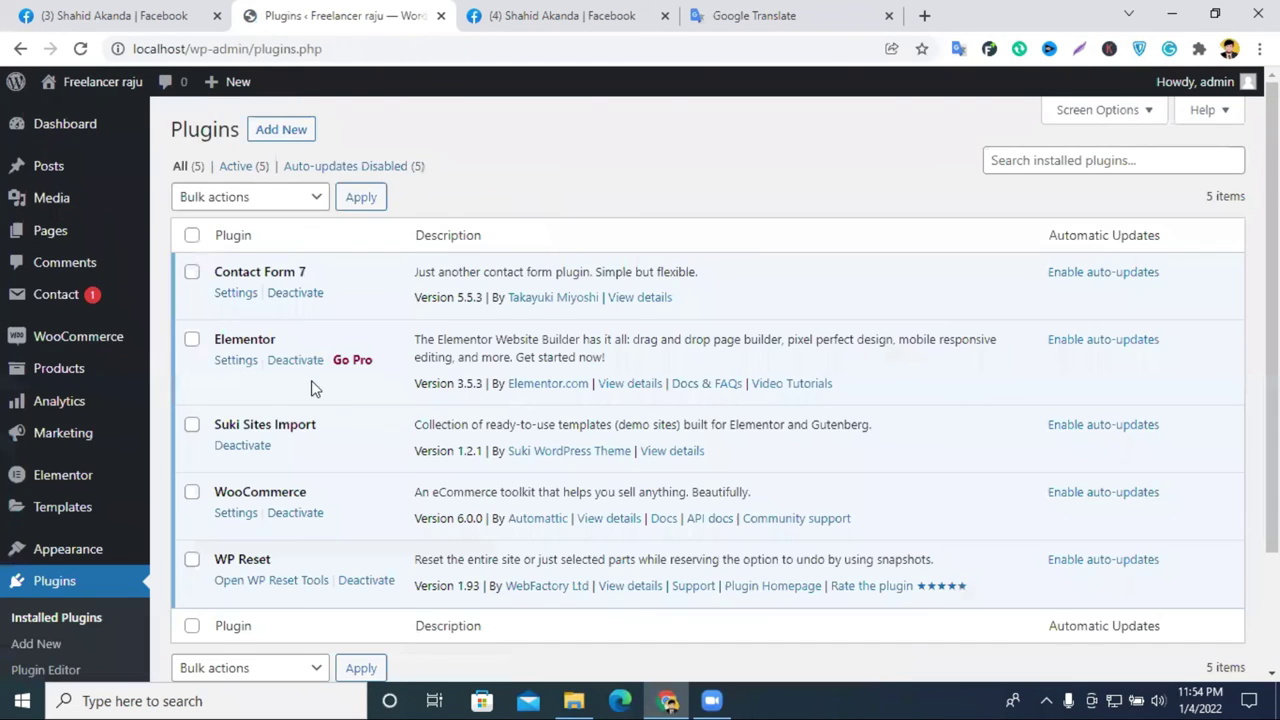
{"action": "scroll", "coordinate": [311, 380], "scroll_direction": "down", "scroll_amount": 3}
{"action": "left_click", "coordinate": [252, 434]}
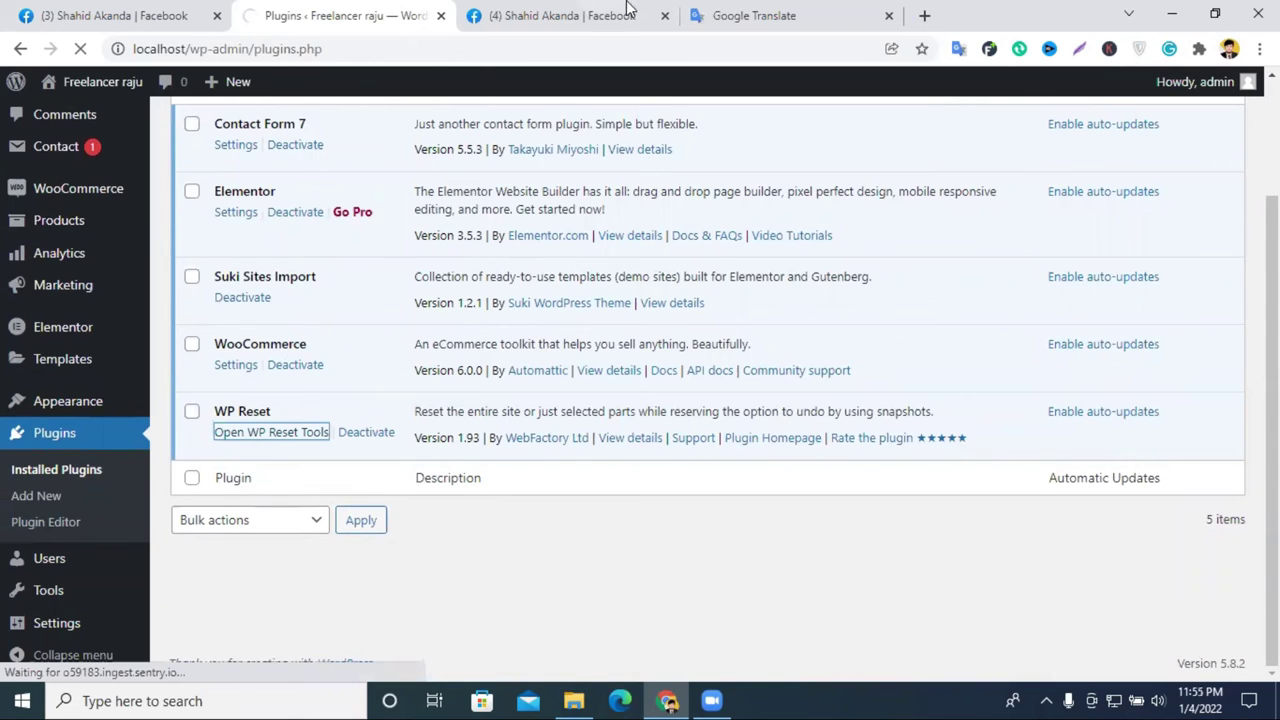
Step: Copy "CosmosWP Theme" from the theme list in Google Translate and return to the WP Reset page
{"action": "left_click", "coordinate": [800, 16]}
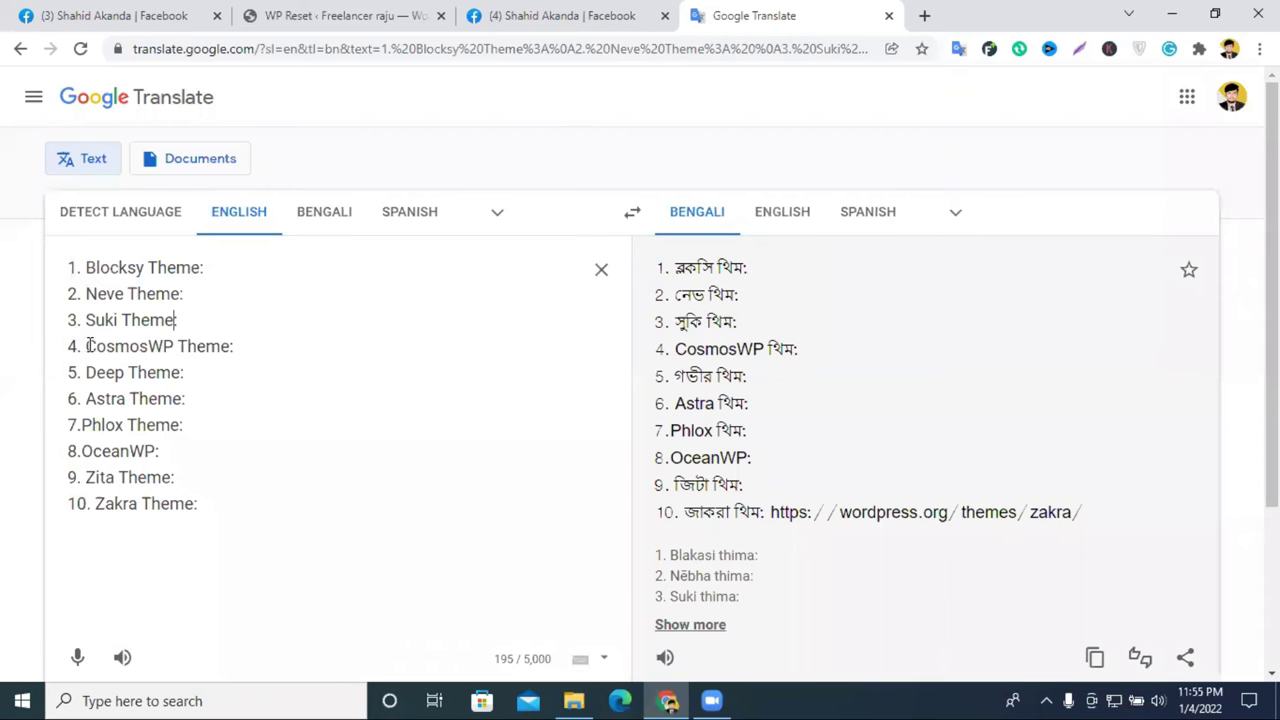
{"action": "double_click", "coordinate": [88, 346]}
{"action": "left_click_drag", "start_coordinate": [124, 342], "coordinate": [206, 342]}
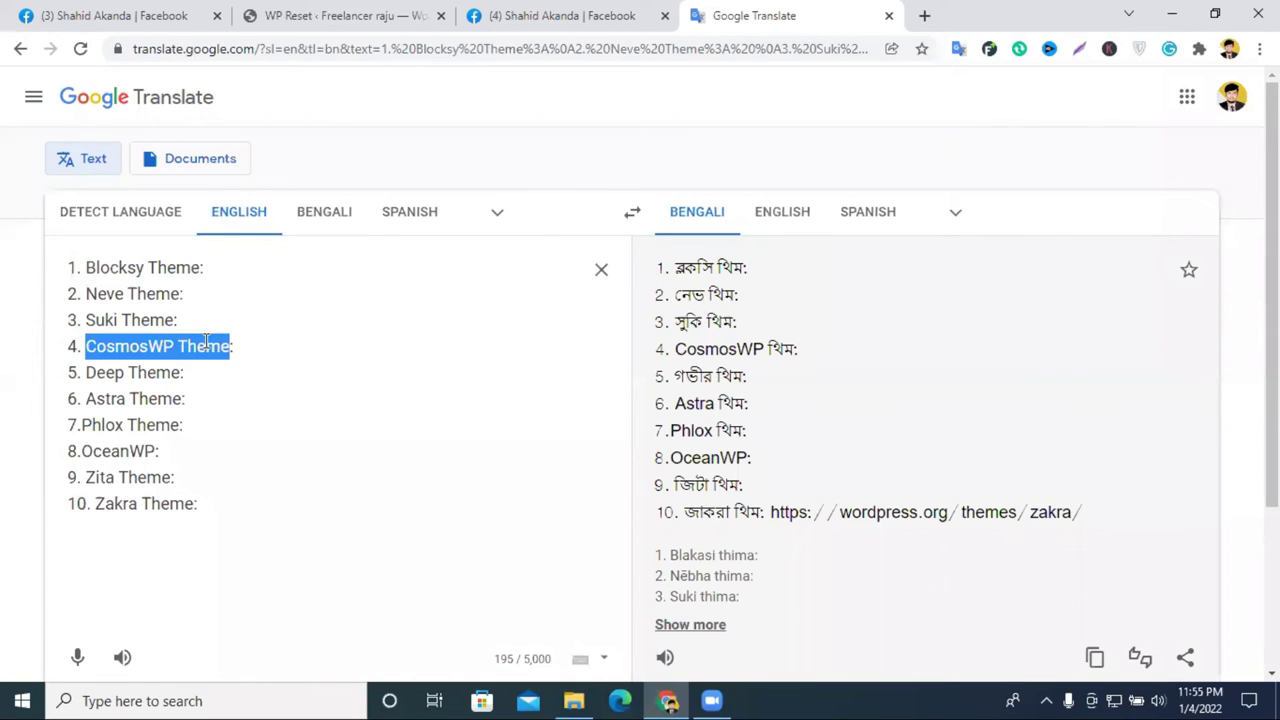
{"action": "right_click", "coordinate": [206, 342]}
{"action": "left_click", "coordinate": [277, 410]}
{"action": "left_click", "coordinate": [340, 15]}
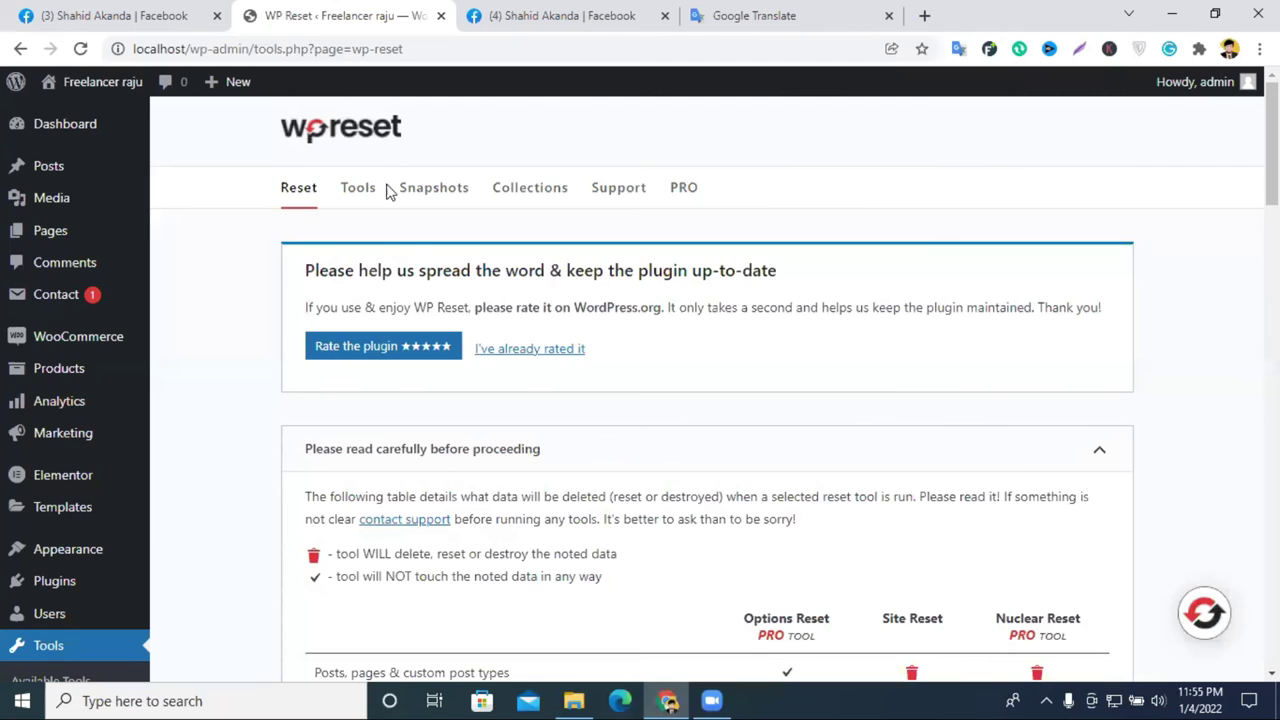
Step: Reset the WordPress site with WP Reset's Site Reset, entering "reset" as confirmation and keeping WP Reset reactivated
{"action": "scroll", "coordinate": [478, 470], "scroll_direction": "down", "scroll_amount": 20}
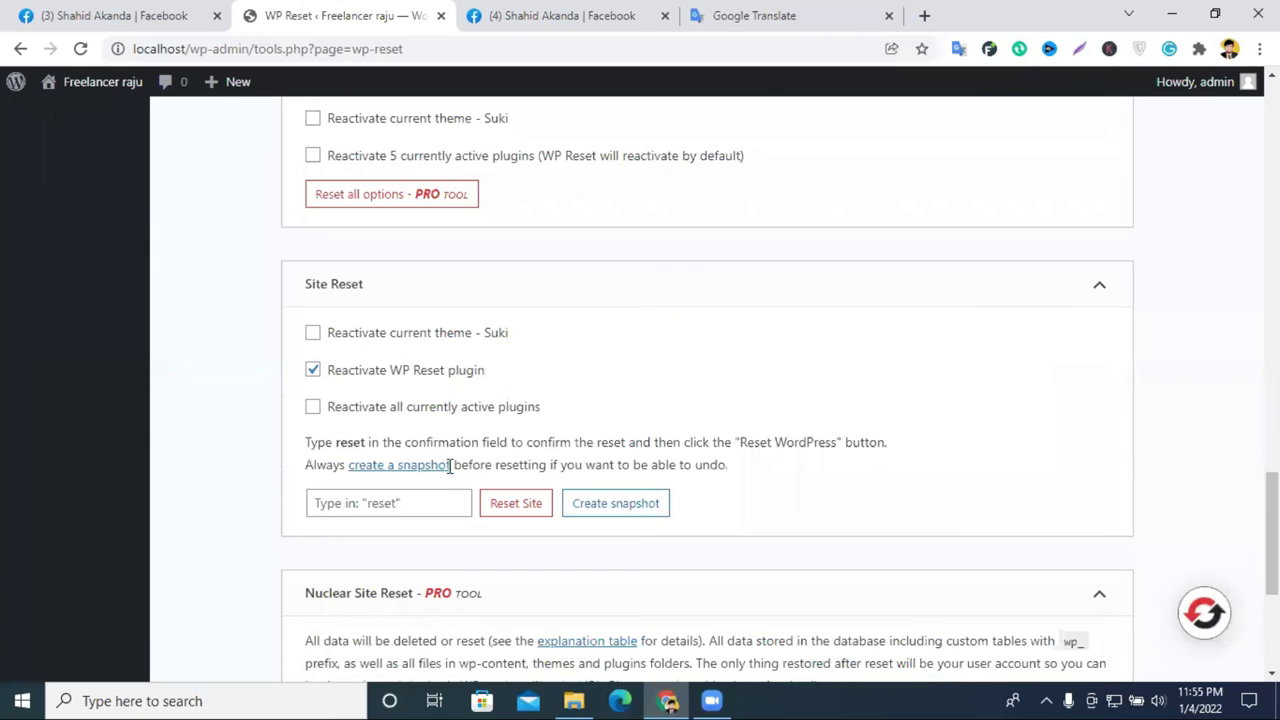
{"action": "left_click", "coordinate": [376, 503]}
{"action": "type", "text": "reset"}
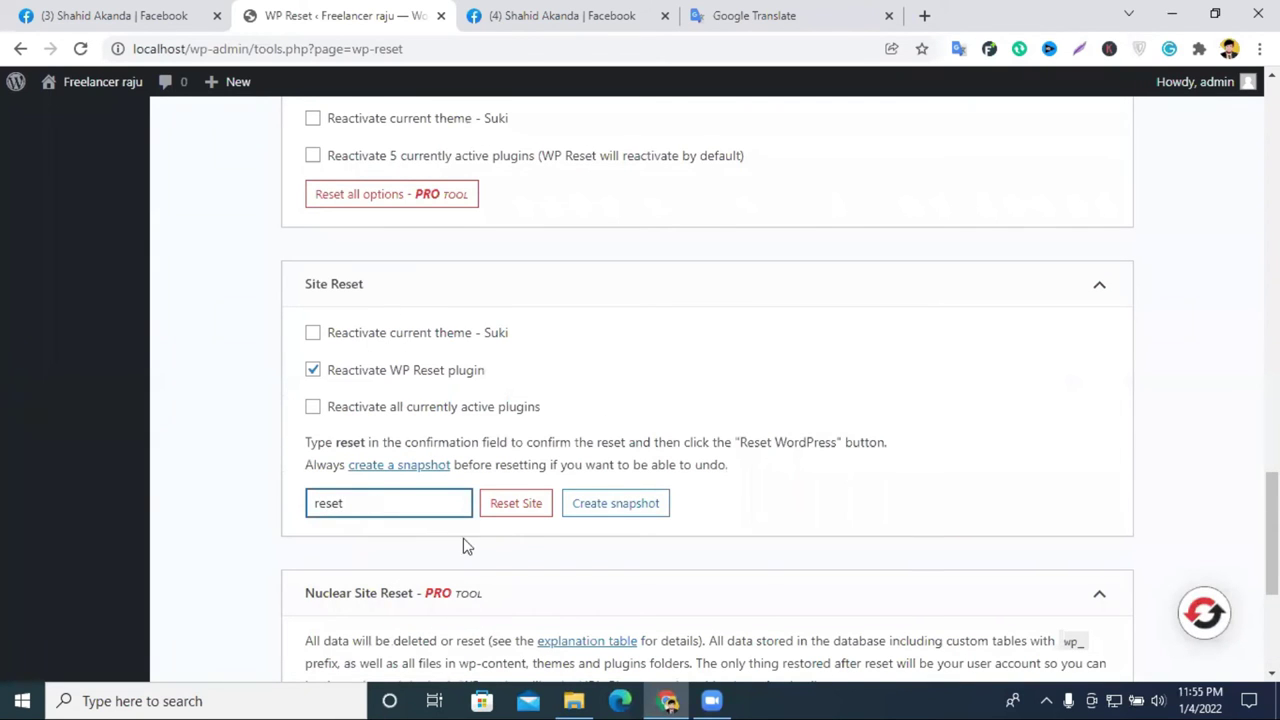
{"action": "left_click", "coordinate": [522, 508]}
{"action": "left_click", "coordinate": [572, 522]}
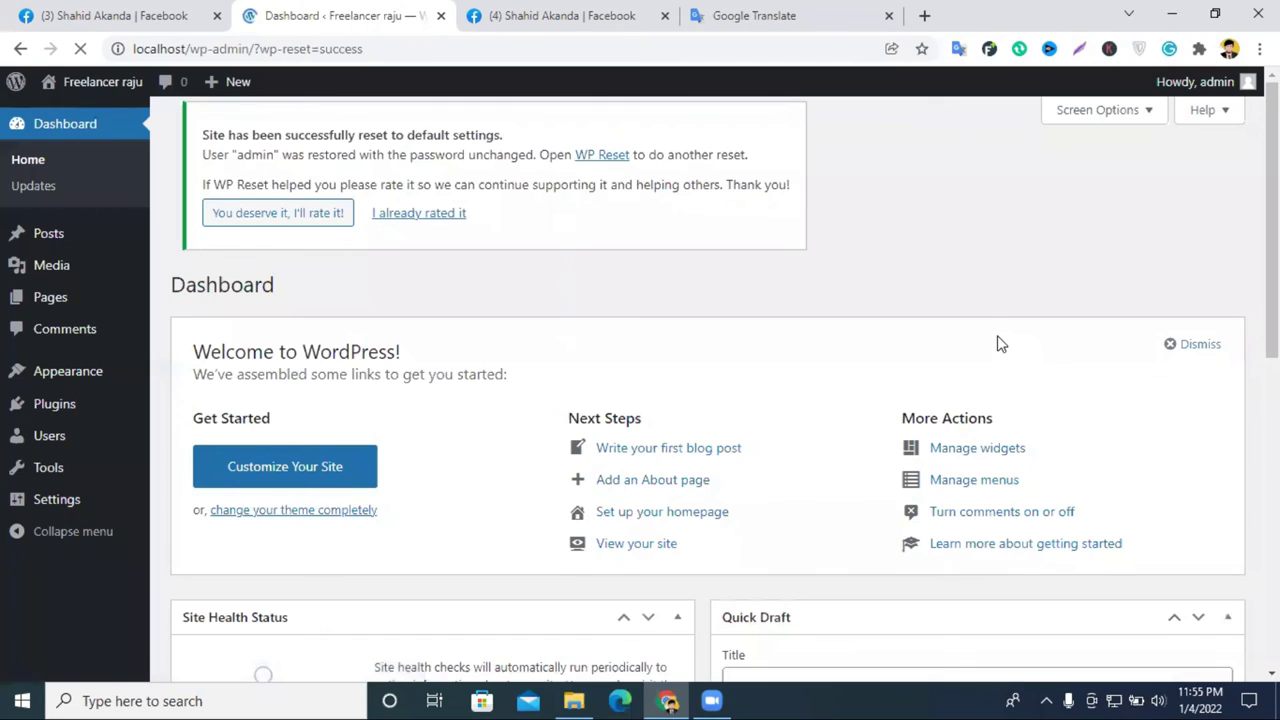
Step: Delete the Suki theme from the installed themes and confirm the deletion
{"action": "mouse_move", "coordinate": [40, 382]}
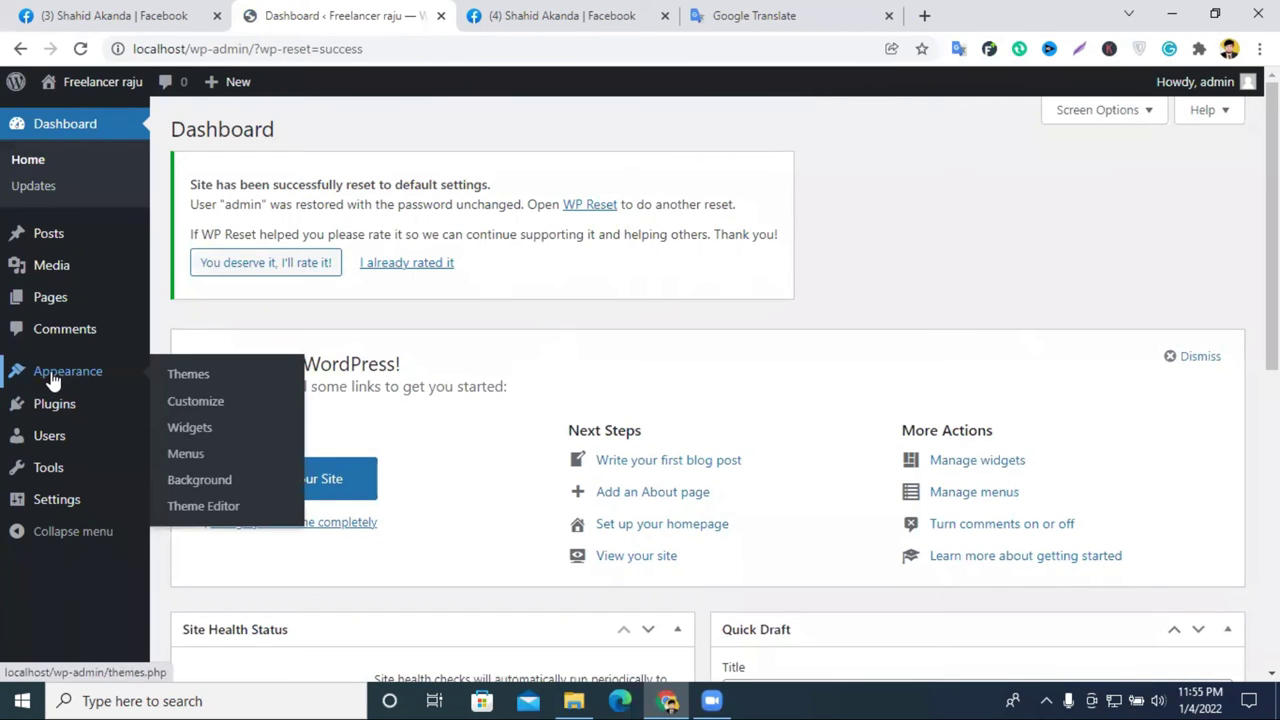
{"action": "left_click", "coordinate": [193, 382]}
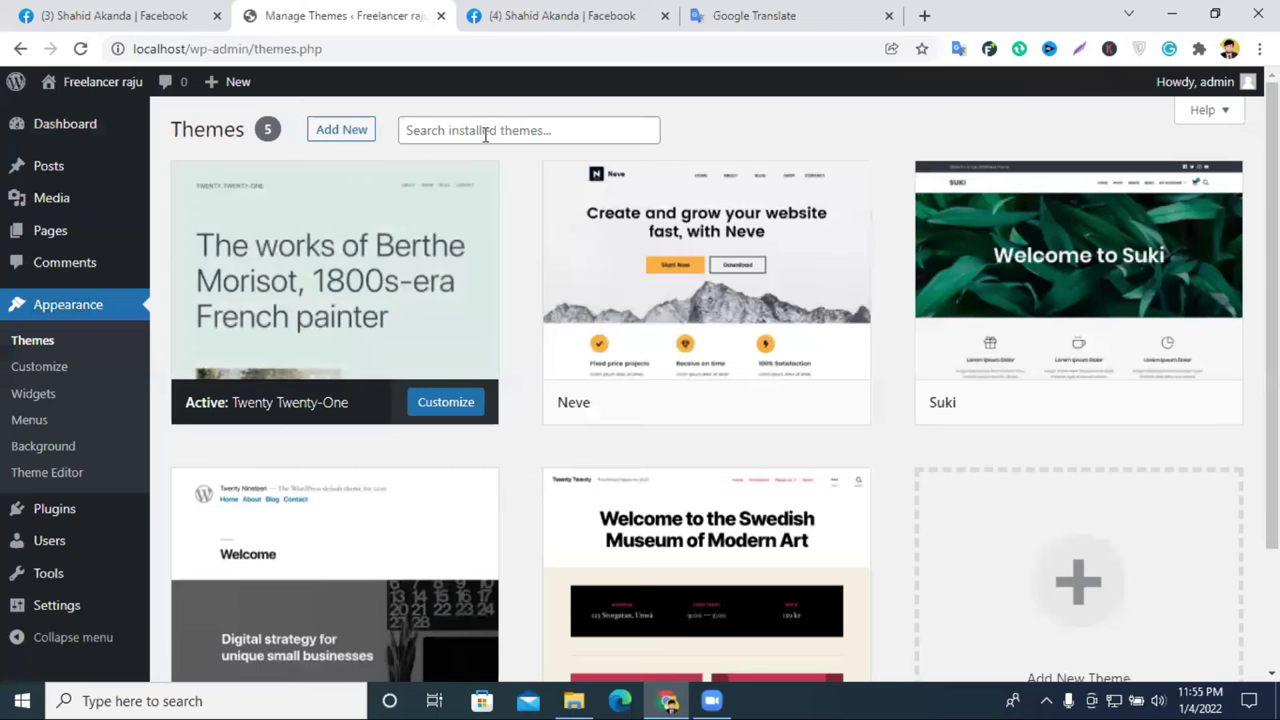
{"action": "left_click", "coordinate": [1017, 243]}
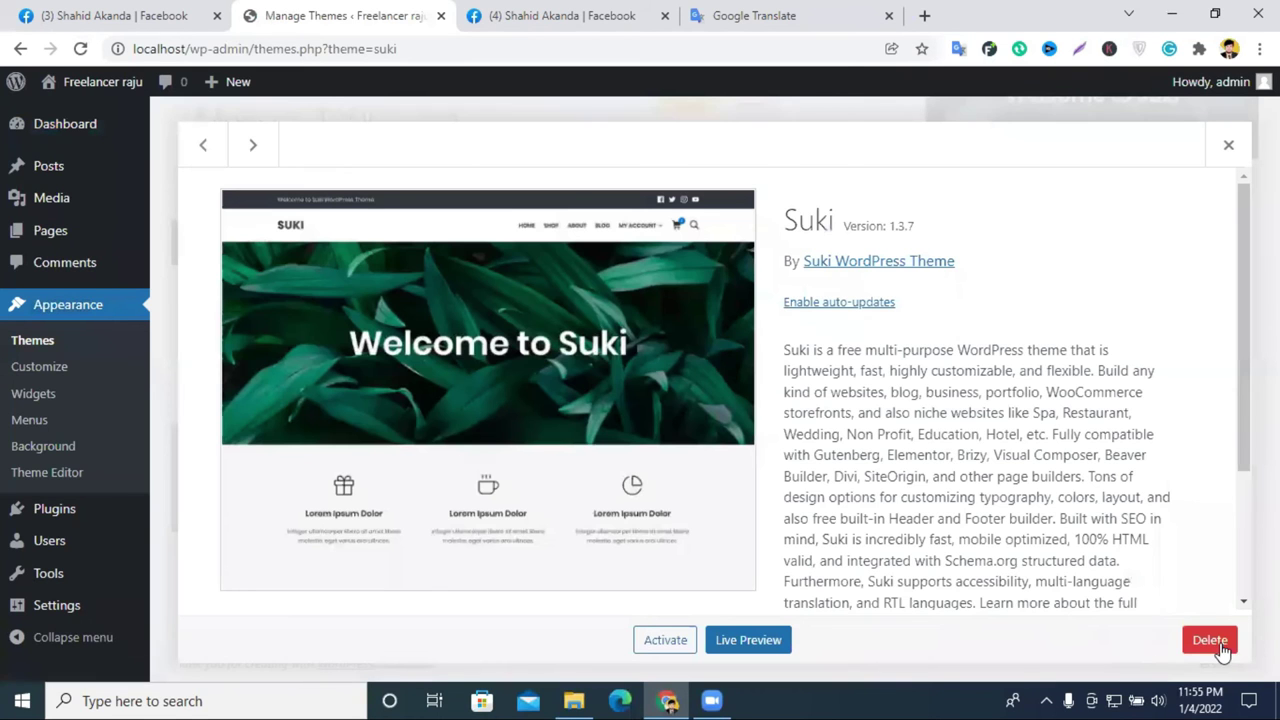
{"action": "left_click", "coordinate": [1214, 642]}
{"action": "left_click", "coordinate": [738, 200]}
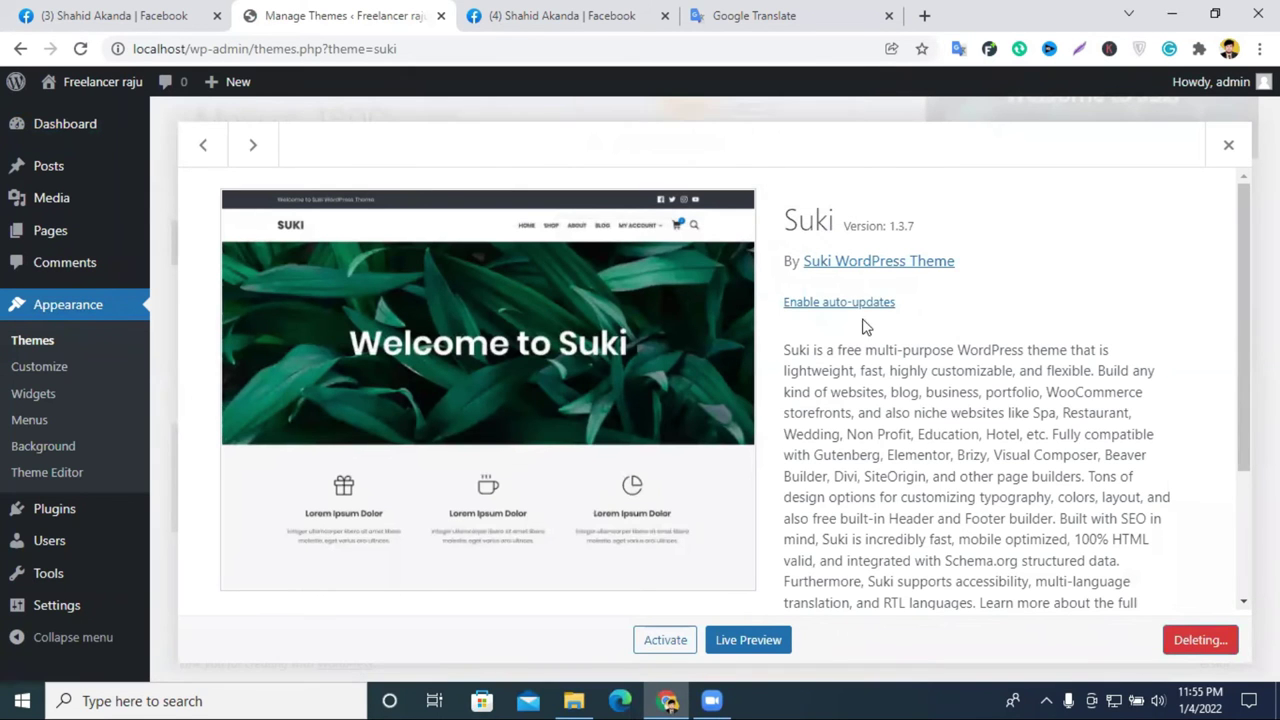
{"action": "scroll", "coordinate": [579, 305], "scroll_direction": "up", "scroll_amount": 3}
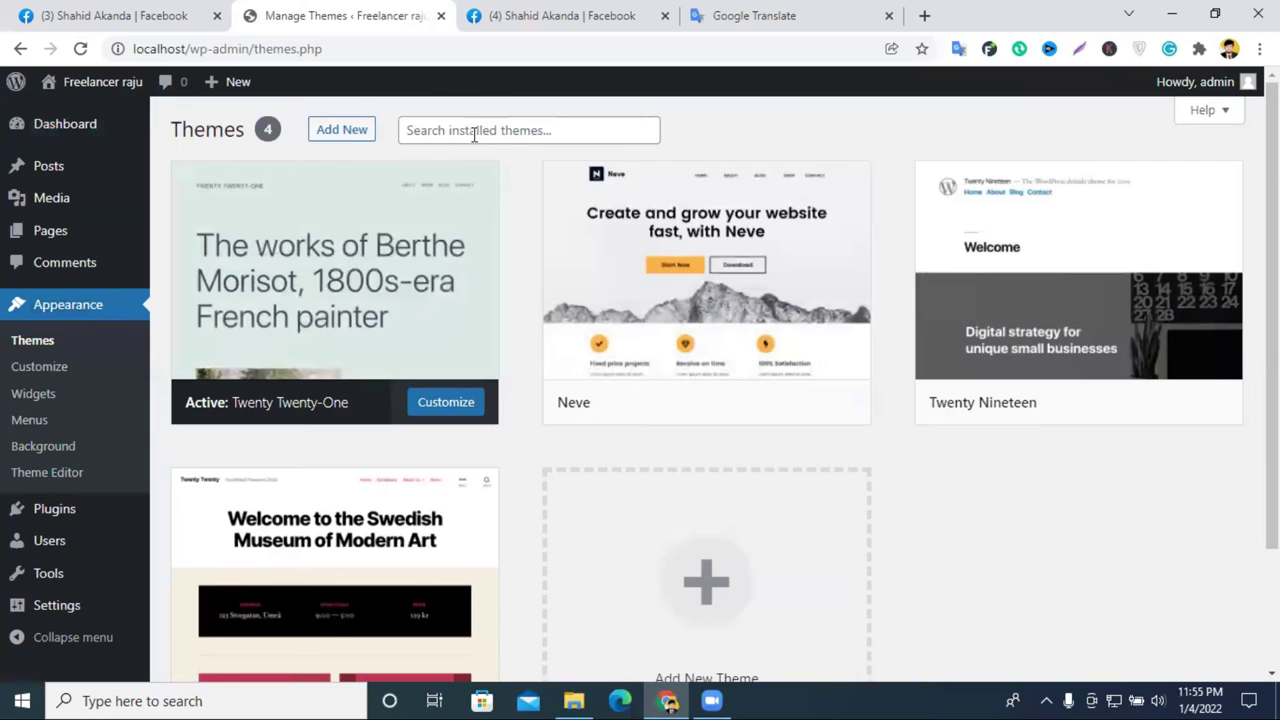
Step: Search the themes available to add for "CosmosWP Theme", pasting the copied name
{"action": "left_click", "coordinate": [341, 132]}
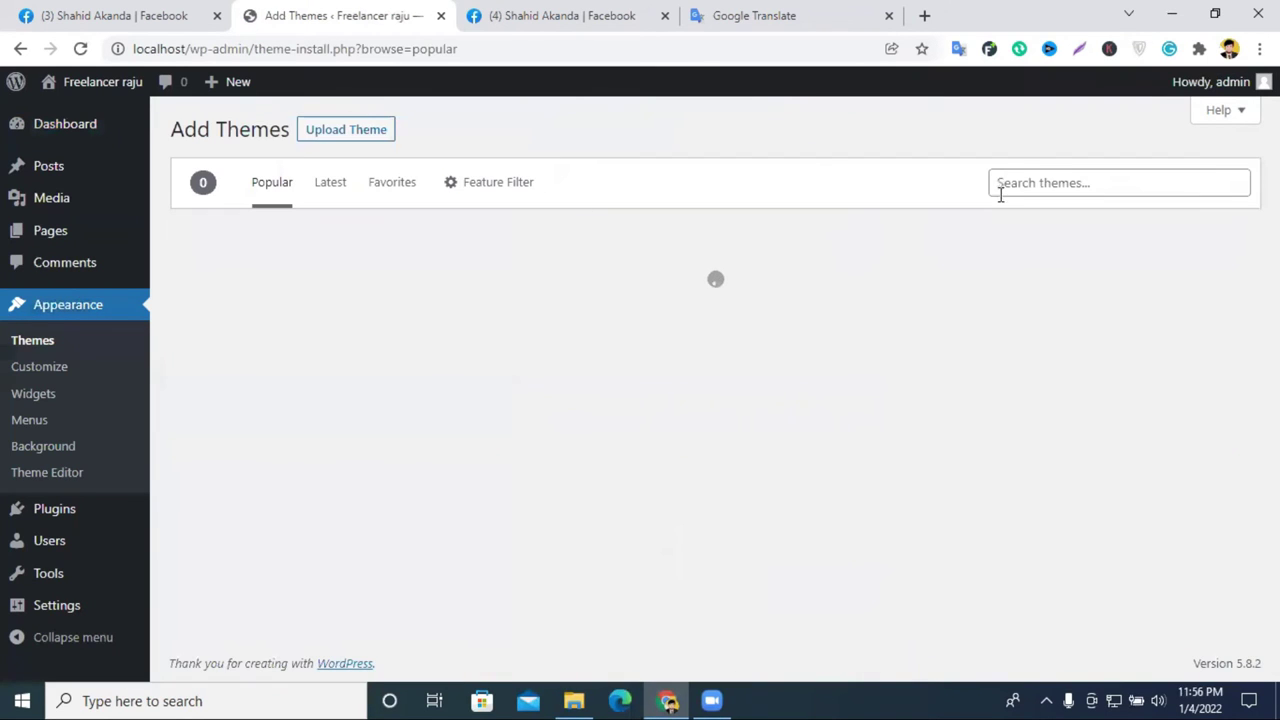
{"action": "right_click", "coordinate": [1011, 183]}
{"action": "left_click", "coordinate": [1070, 328]}
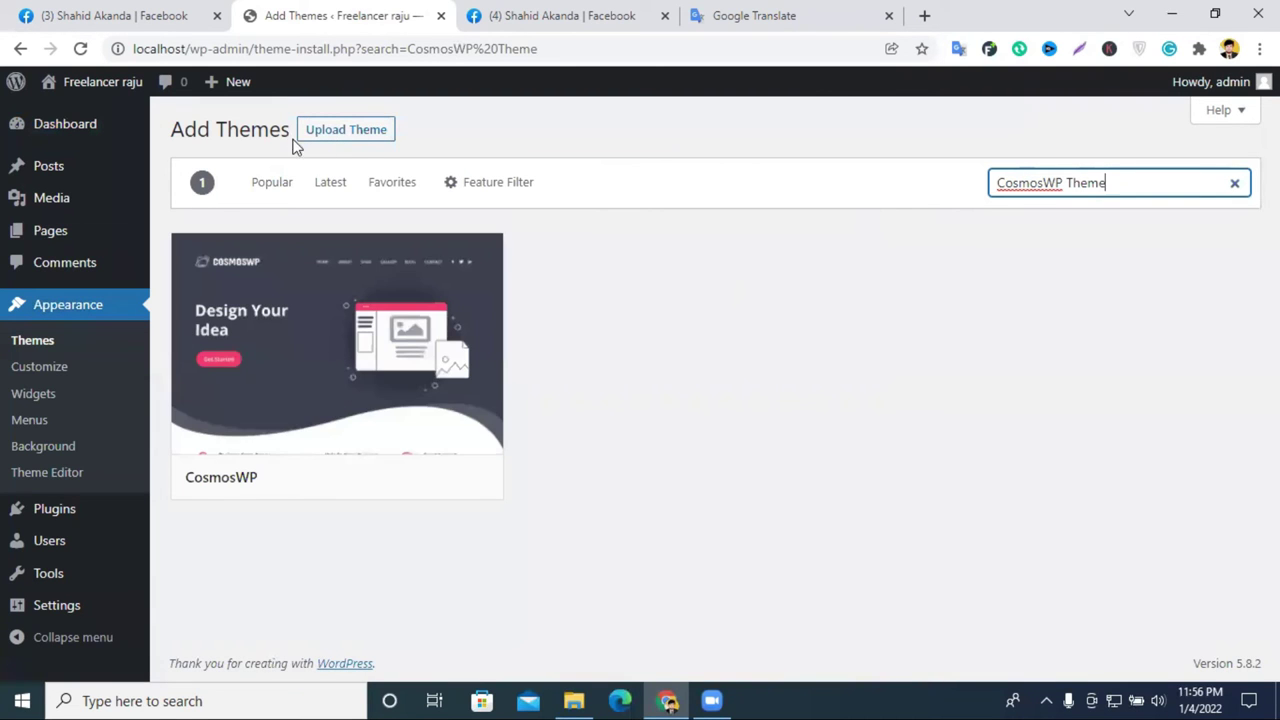
Step: Install the CosmosWP theme from its details preview, checking the theme list in Google Translate meanwhile
{"action": "left_click", "coordinate": [349, 283]}
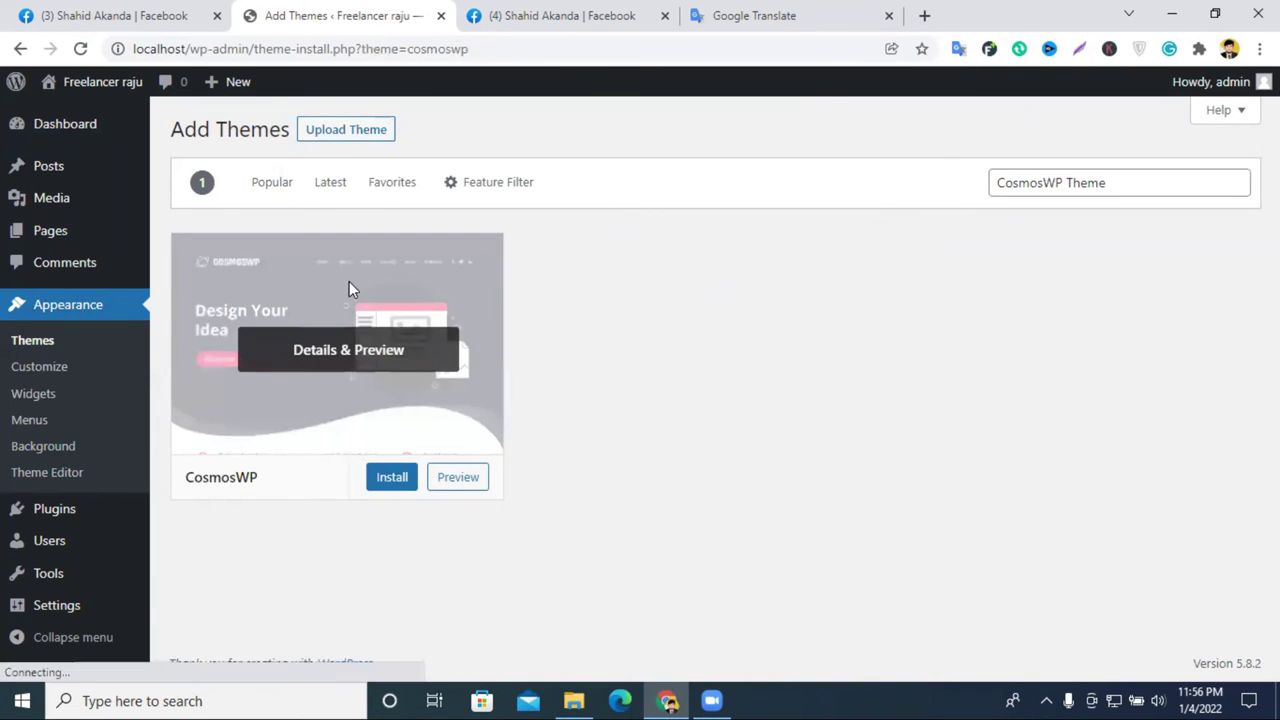
{"action": "left_click", "coordinate": [238, 92]}
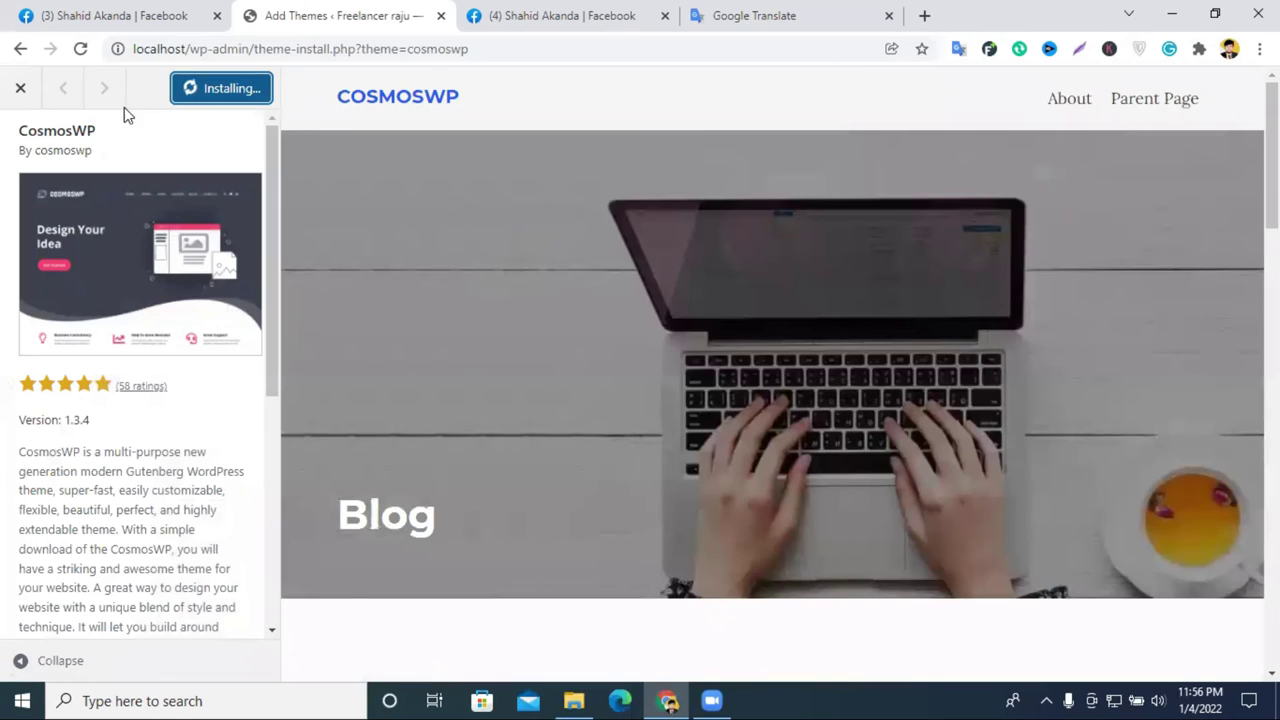
{"action": "left_click", "coordinate": [748, 12]}
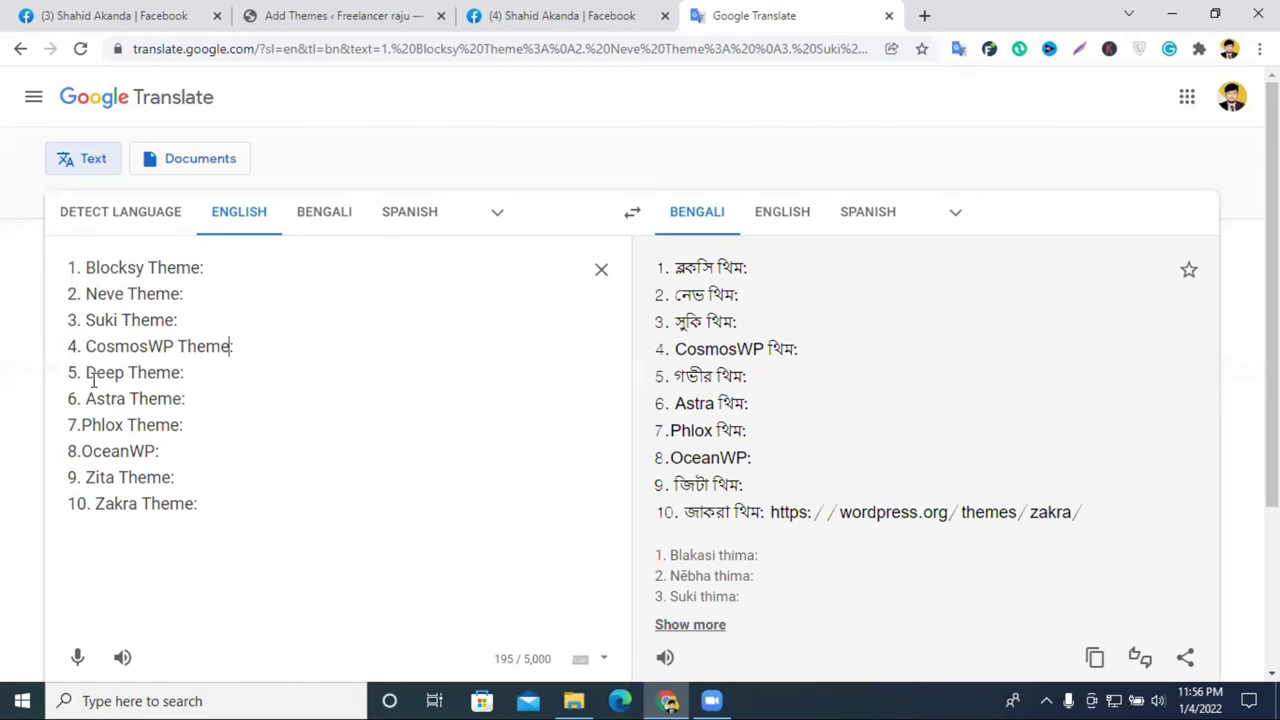
{"action": "left_click", "coordinate": [343, 14]}
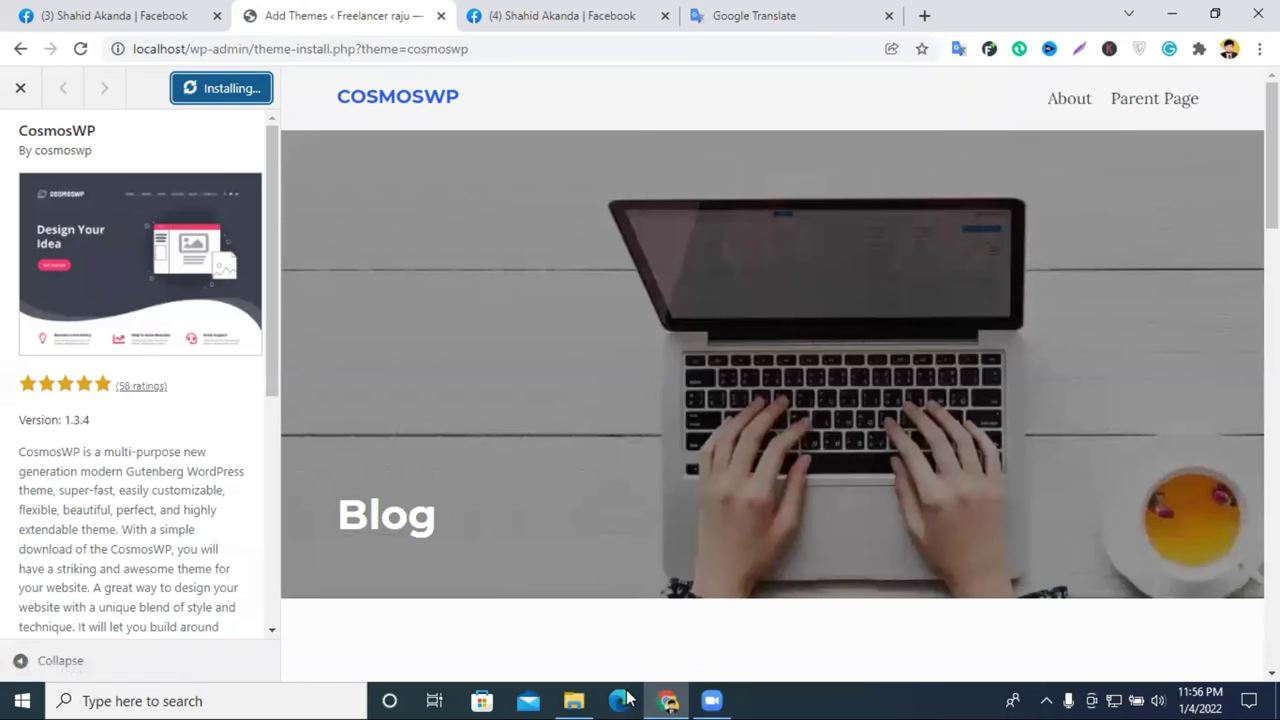
Step: Check the theme list in Google Translate and look over the CosmosWP blog preview while the theme installs
{"action": "key", "text": "ctrl+4"}
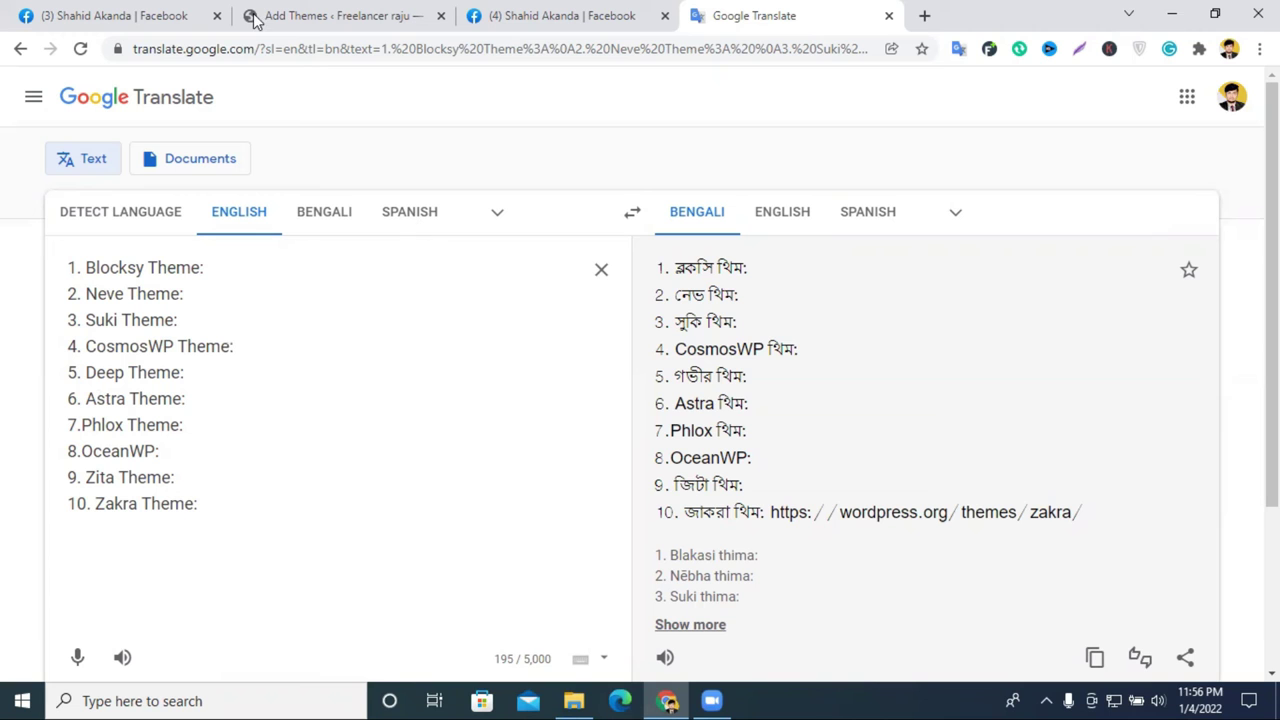
{"action": "key", "text": "ctrl+2"}
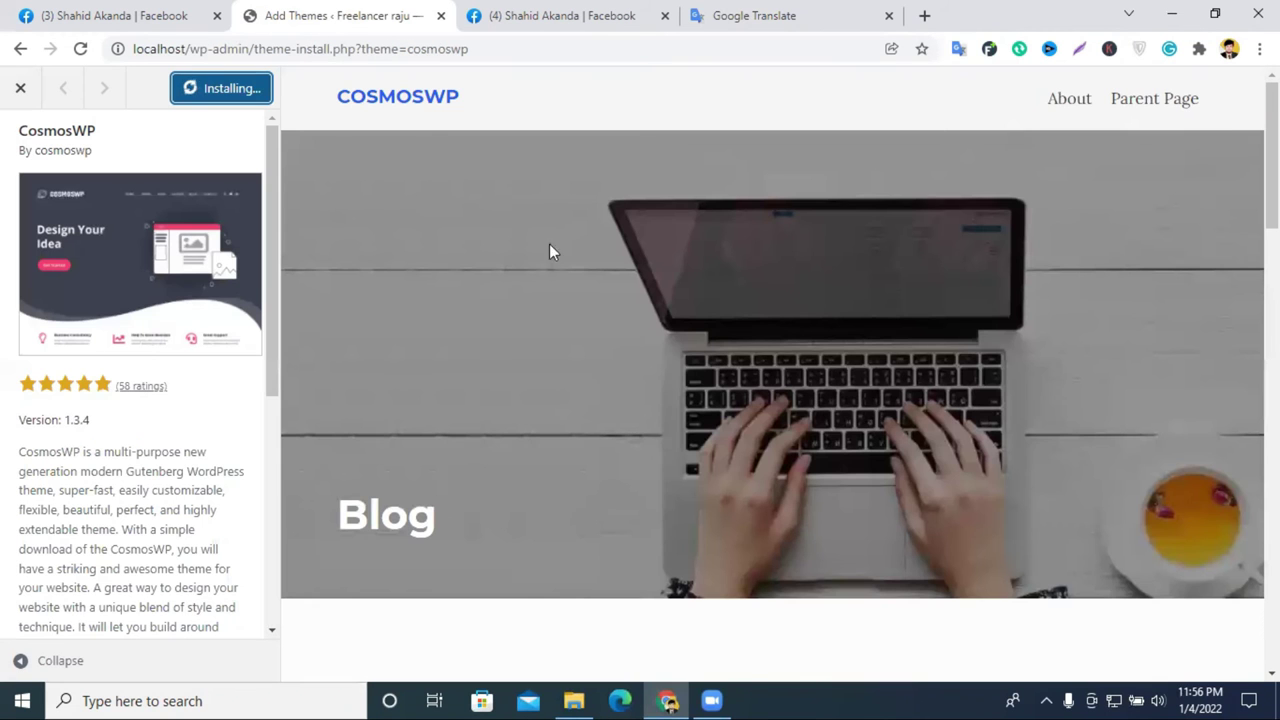
{"action": "left_click", "coordinate": [786, 11]}
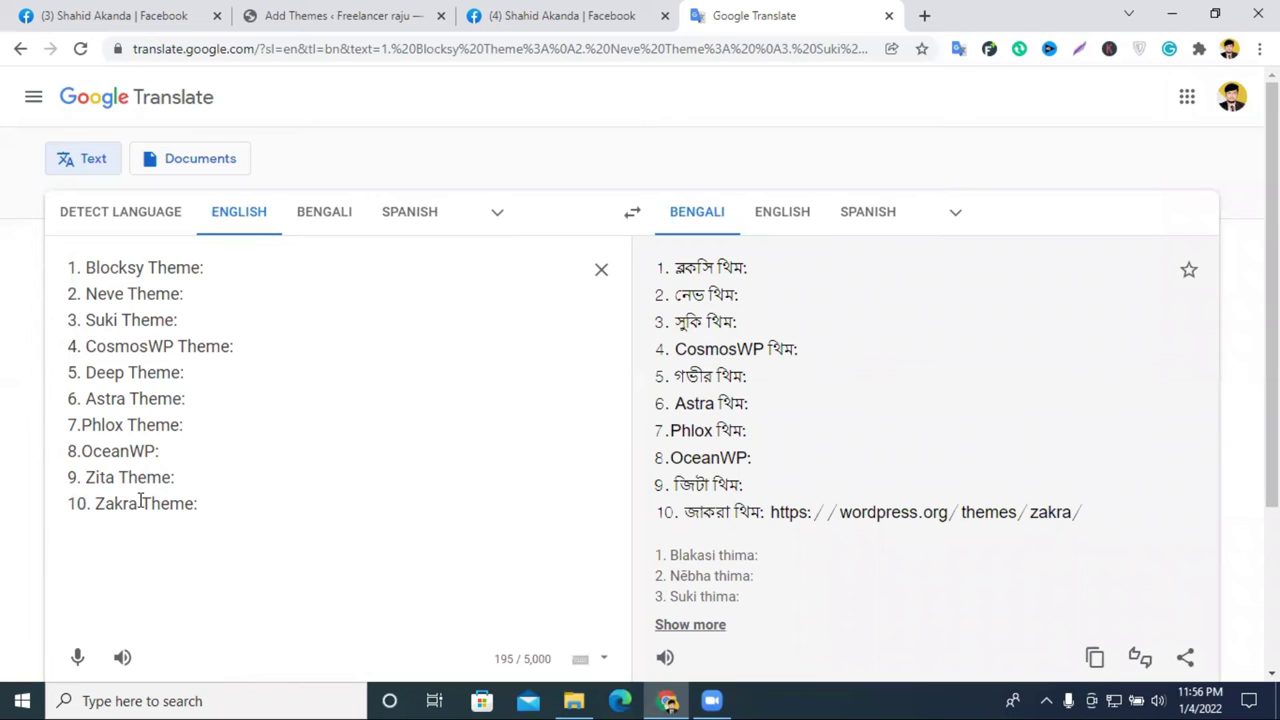
{"action": "left_click", "coordinate": [357, 8]}
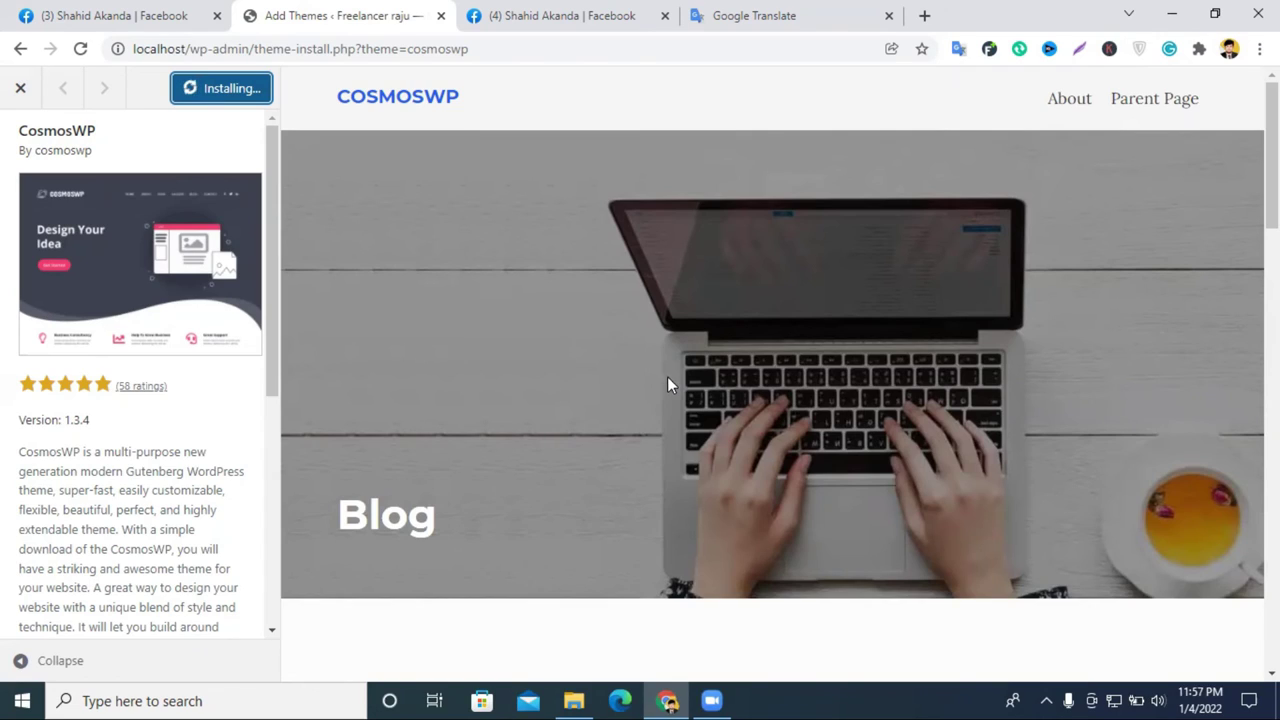
{"action": "scroll", "coordinate": [668, 382], "scroll_direction": "down", "scroll_amount": 15}
{"action": "scroll", "coordinate": [678, 396], "scroll_direction": "down", "scroll_amount": 3}
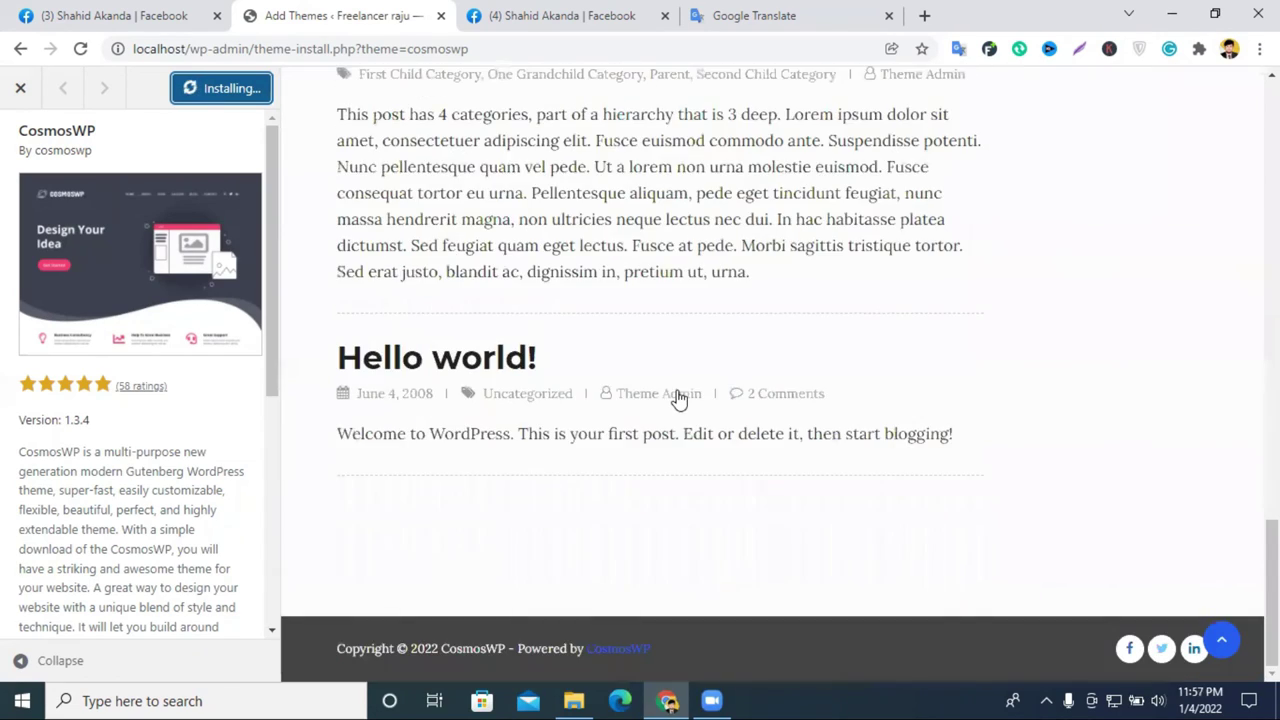
{"action": "scroll", "coordinate": [680, 400], "scroll_direction": "up", "scroll_amount": 15}
{"action": "scroll", "coordinate": [680, 398], "scroll_direction": "up", "scroll_amount": 4}
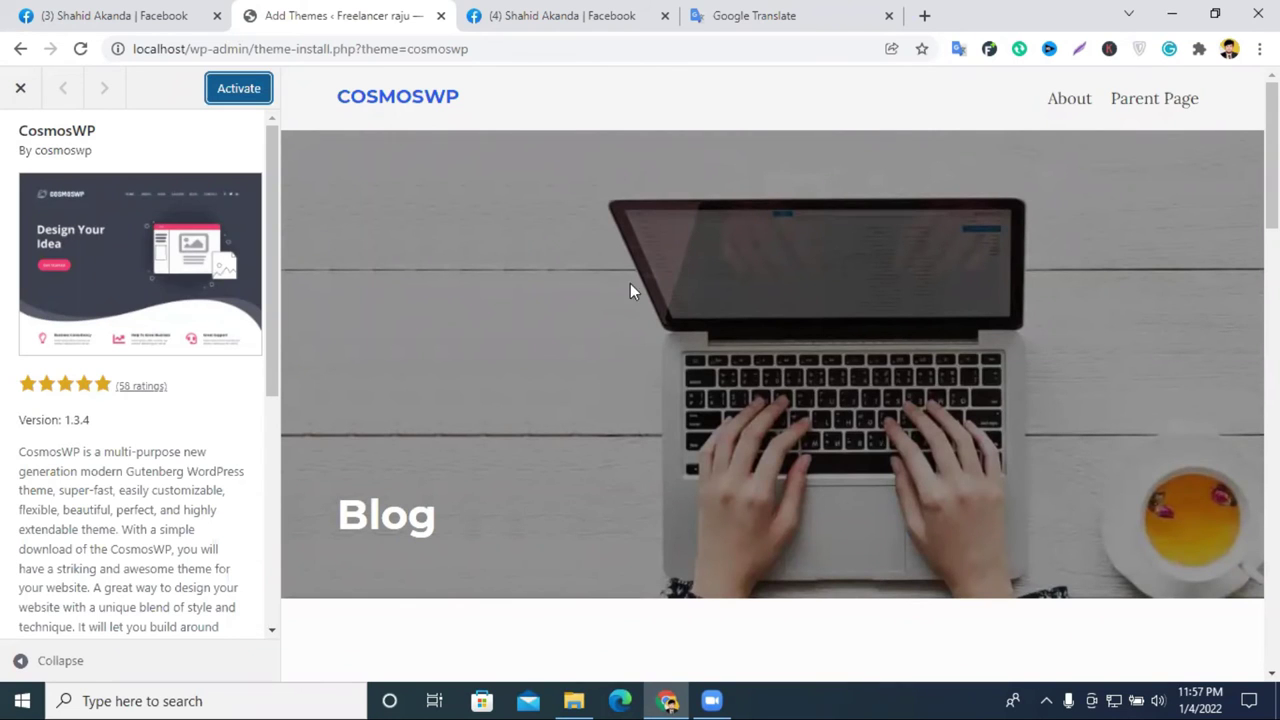
Step: Activate the CosmosWP theme and get started with it from its welcome notice, installing the Advanced Import plugin
{"action": "left_click", "coordinate": [242, 90]}
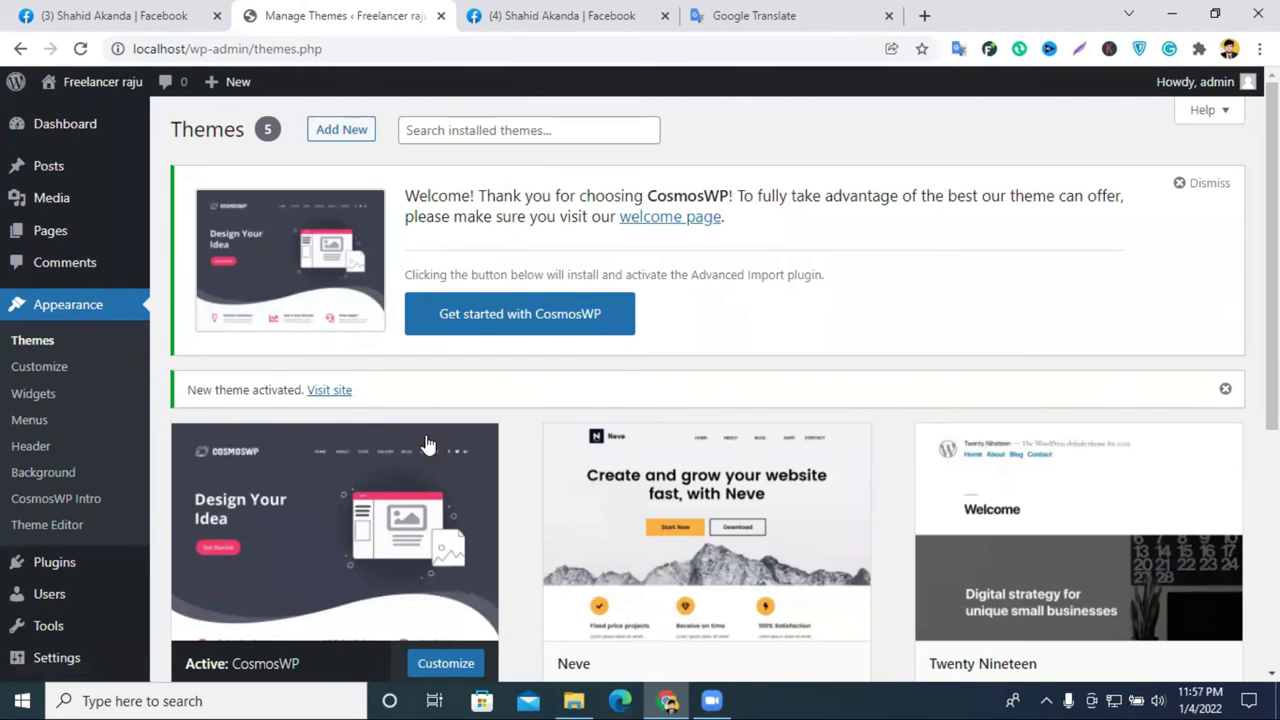
{"action": "left_click", "coordinate": [391, 466]}
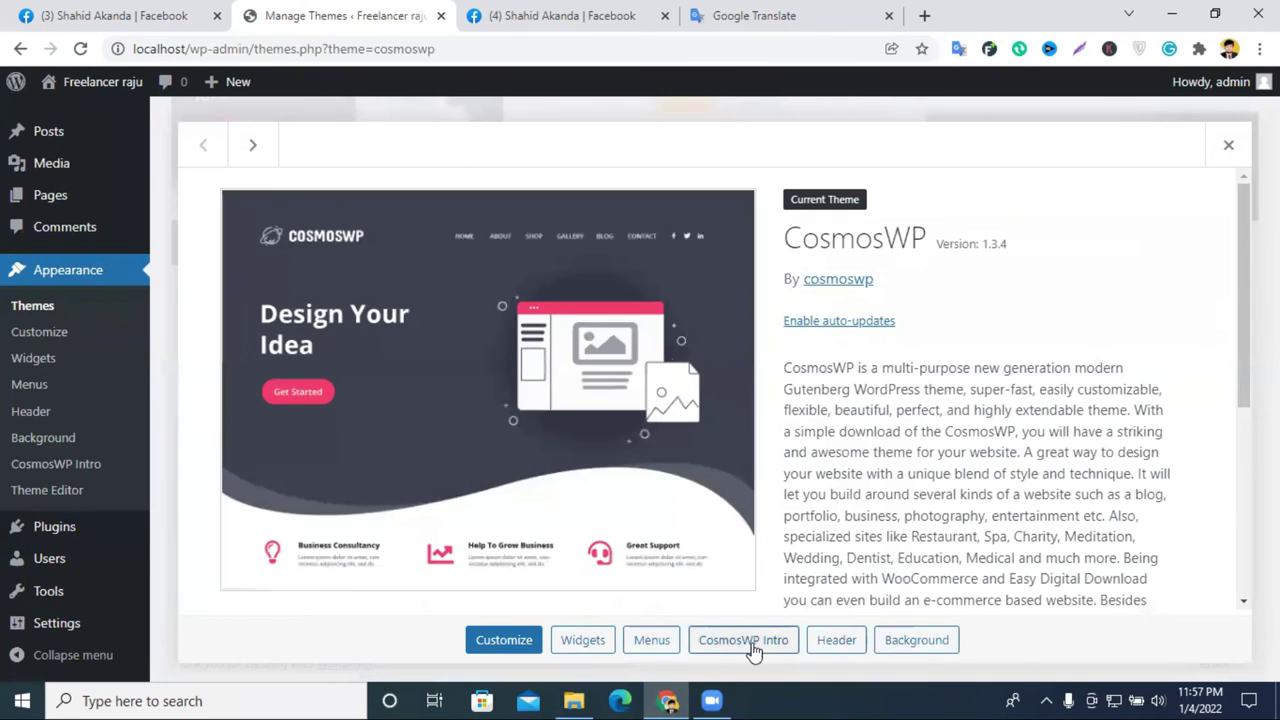
{"action": "left_click", "coordinate": [1227, 145]}
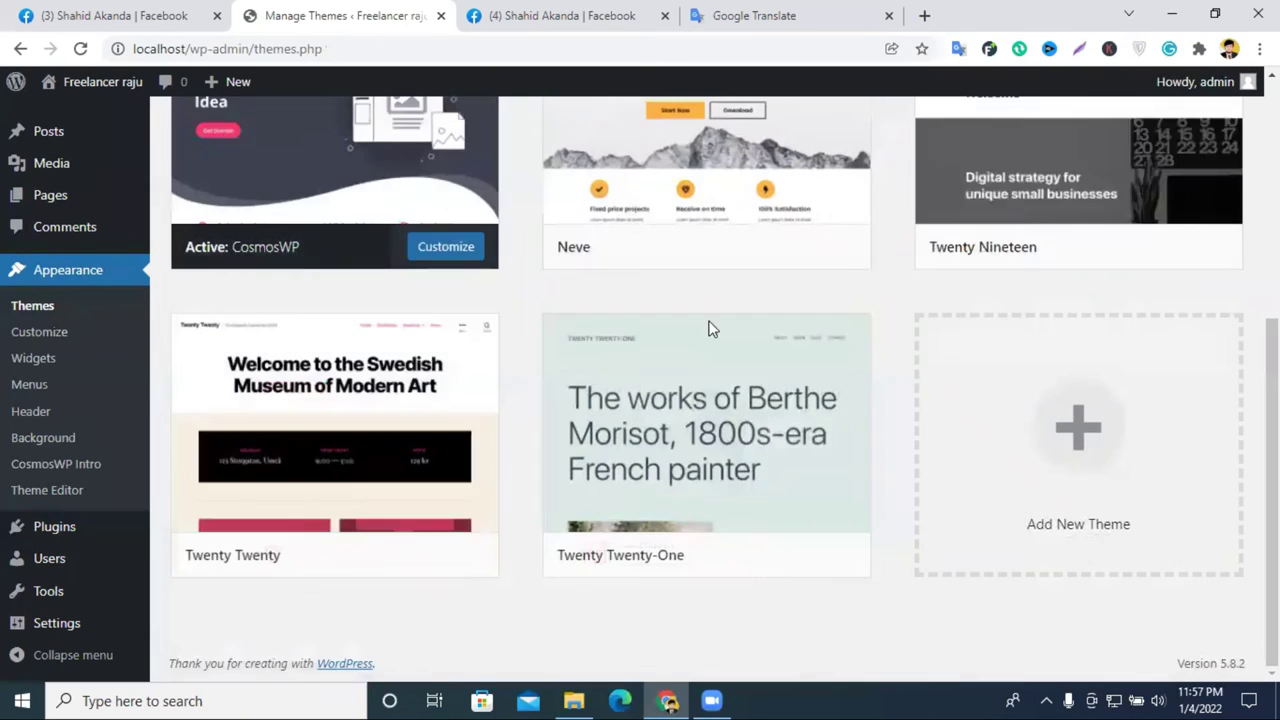
{"action": "scroll", "coordinate": [454, 286], "scroll_direction": "up", "scroll_amount": 4}
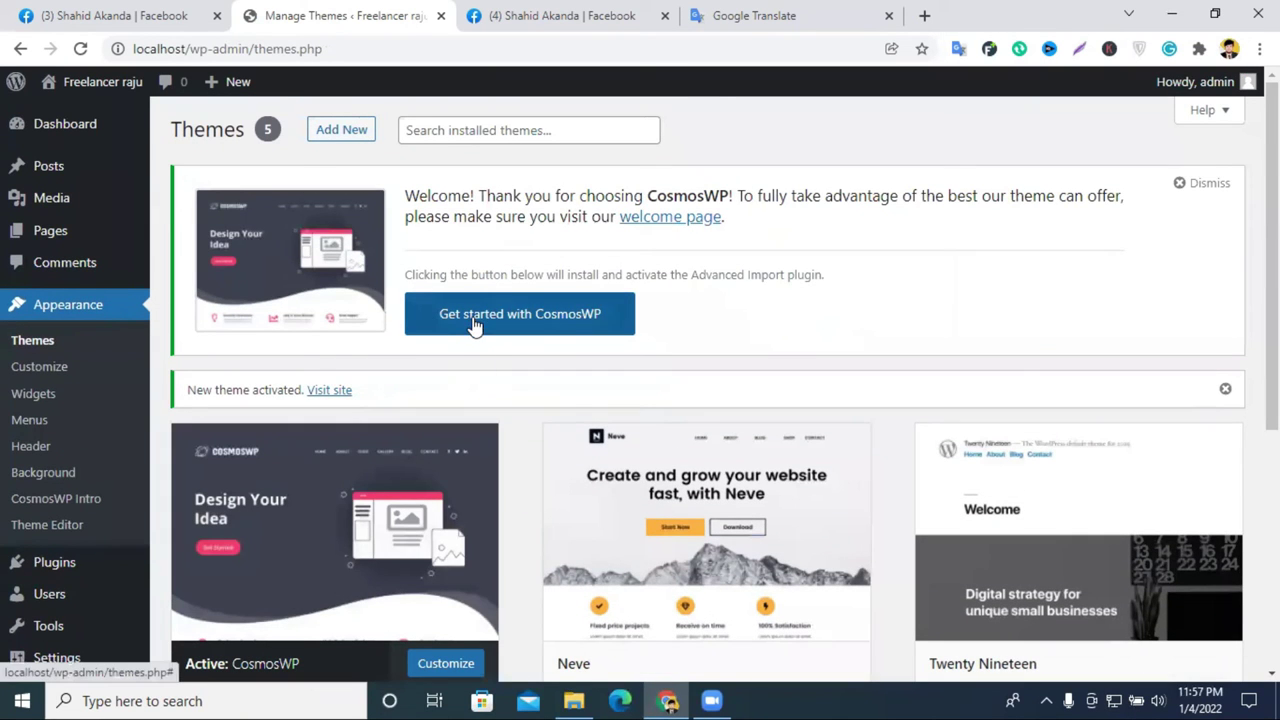
{"action": "left_click", "coordinate": [538, 324]}
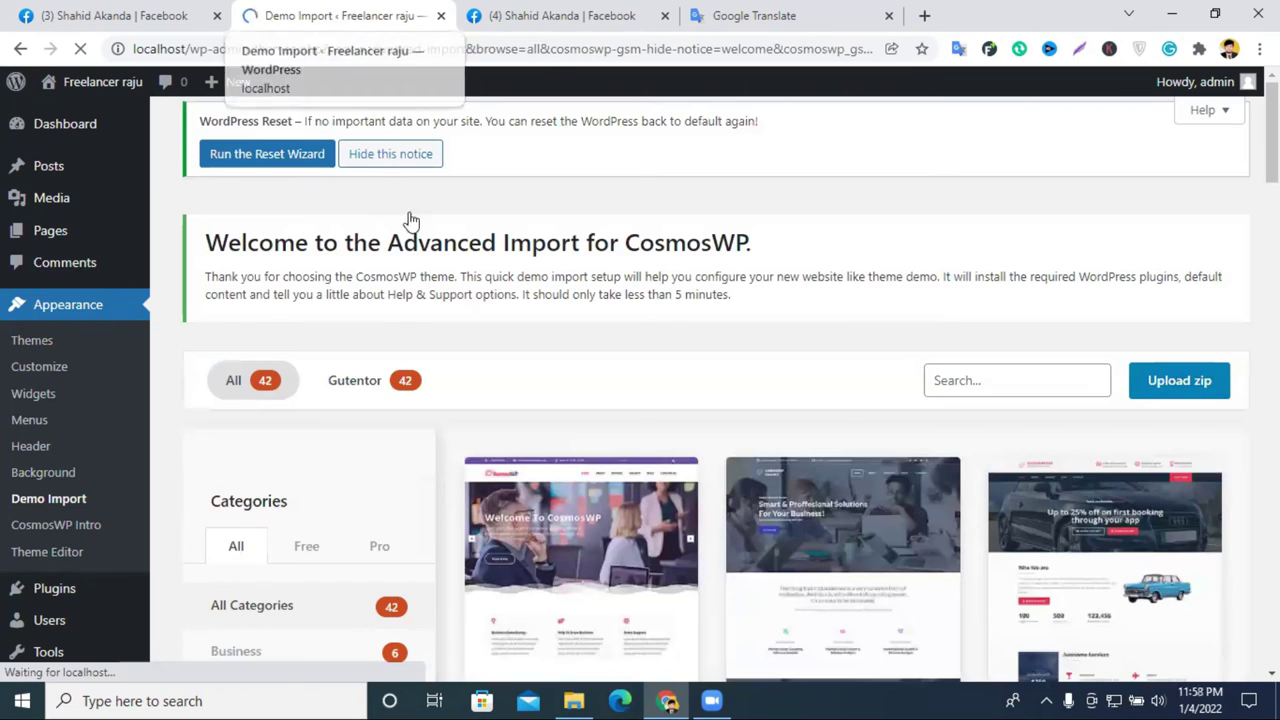
Step: Browse the CosmosWP demo import library from the Business 1 demo down to the Restaurant 1 demos
{"action": "scroll", "coordinate": [866, 384], "scroll_direction": "down", "scroll_amount": 2}
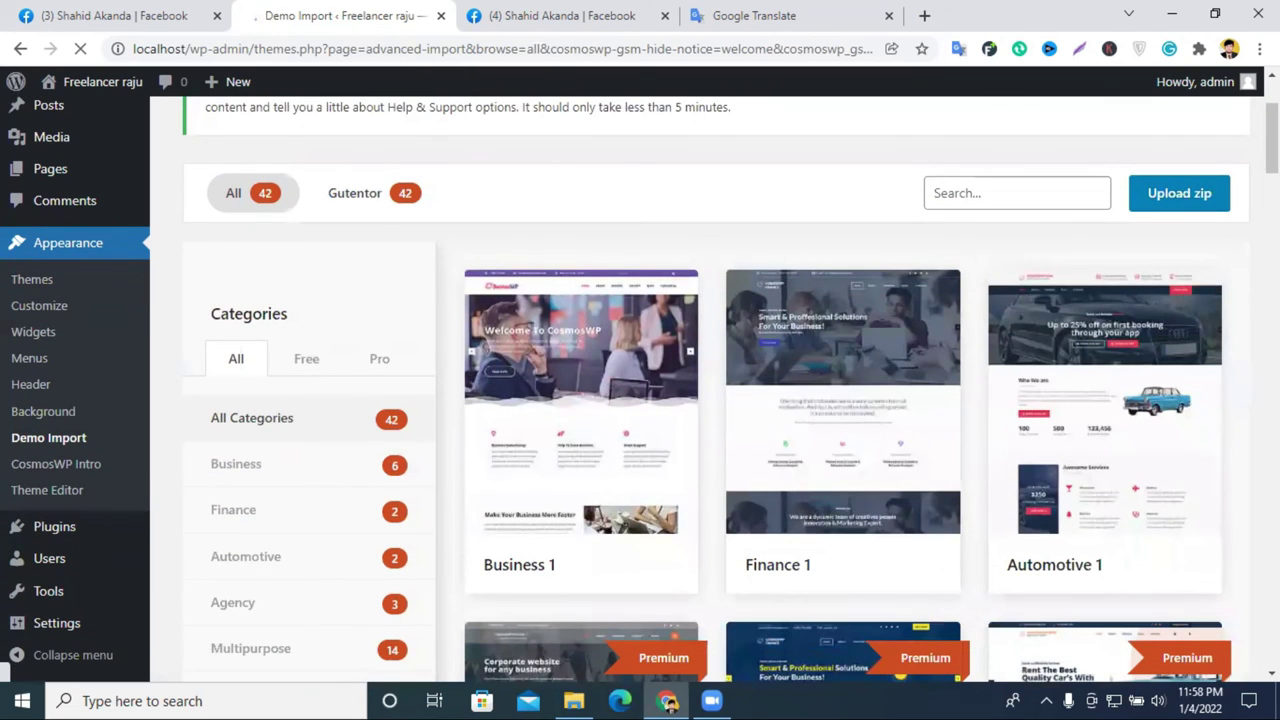
{"action": "scroll", "coordinate": [715, 390], "scroll_direction": "down", "scroll_amount": 4}
{"action": "scroll", "coordinate": [715, 390], "scroll_direction": "down", "scroll_amount": 7}
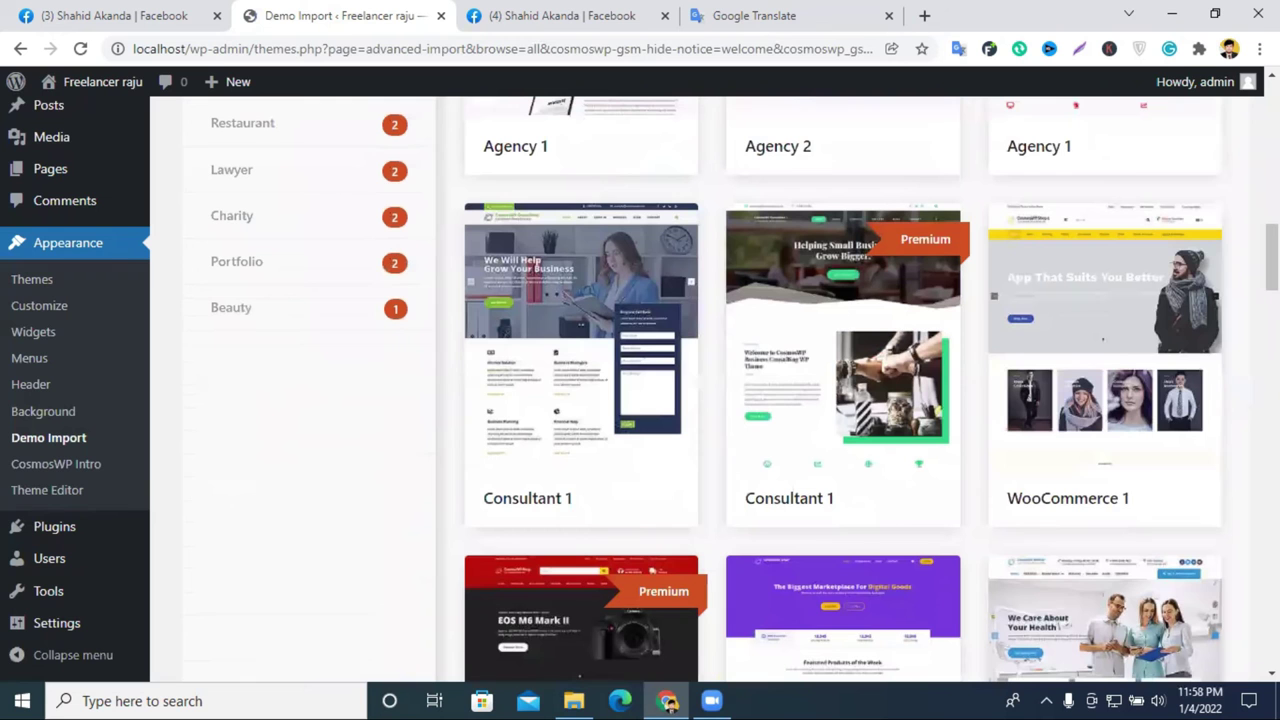
{"action": "scroll", "coordinate": [1152, 425], "scroll_direction": "down", "scroll_amount": 4}
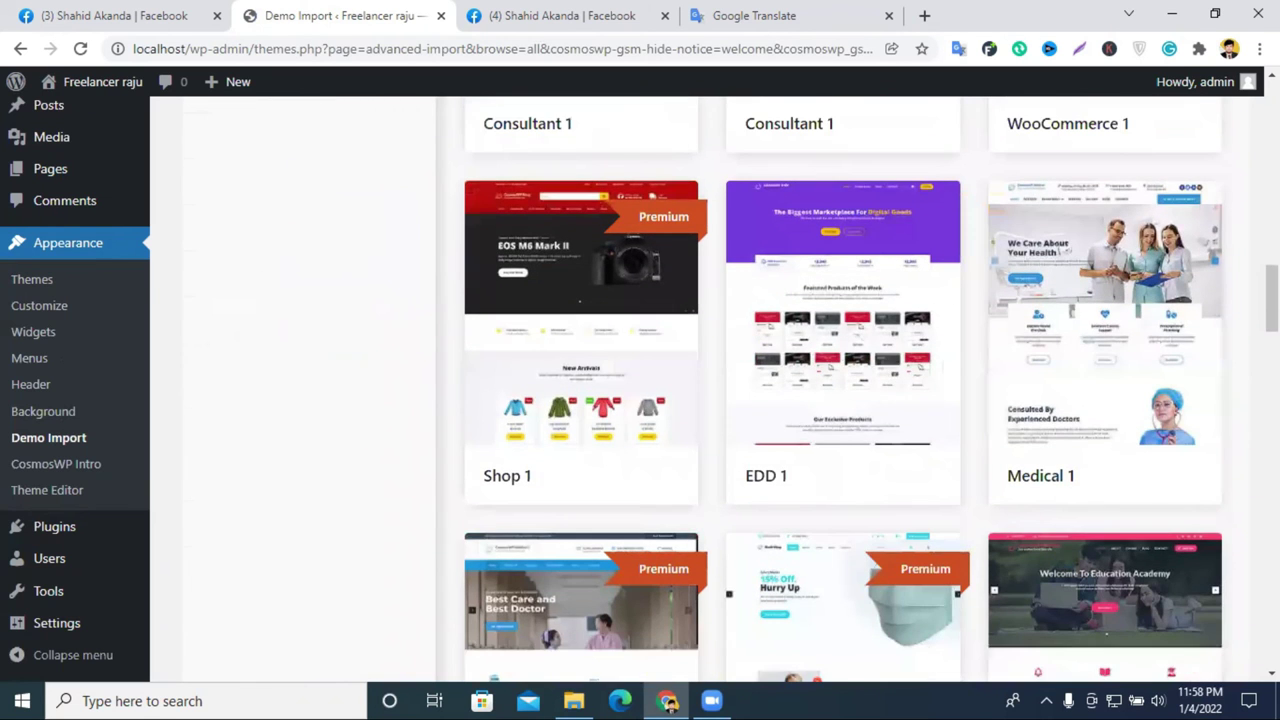
{"action": "scroll", "coordinate": [843, 390], "scroll_direction": "down", "scroll_amount": 10}
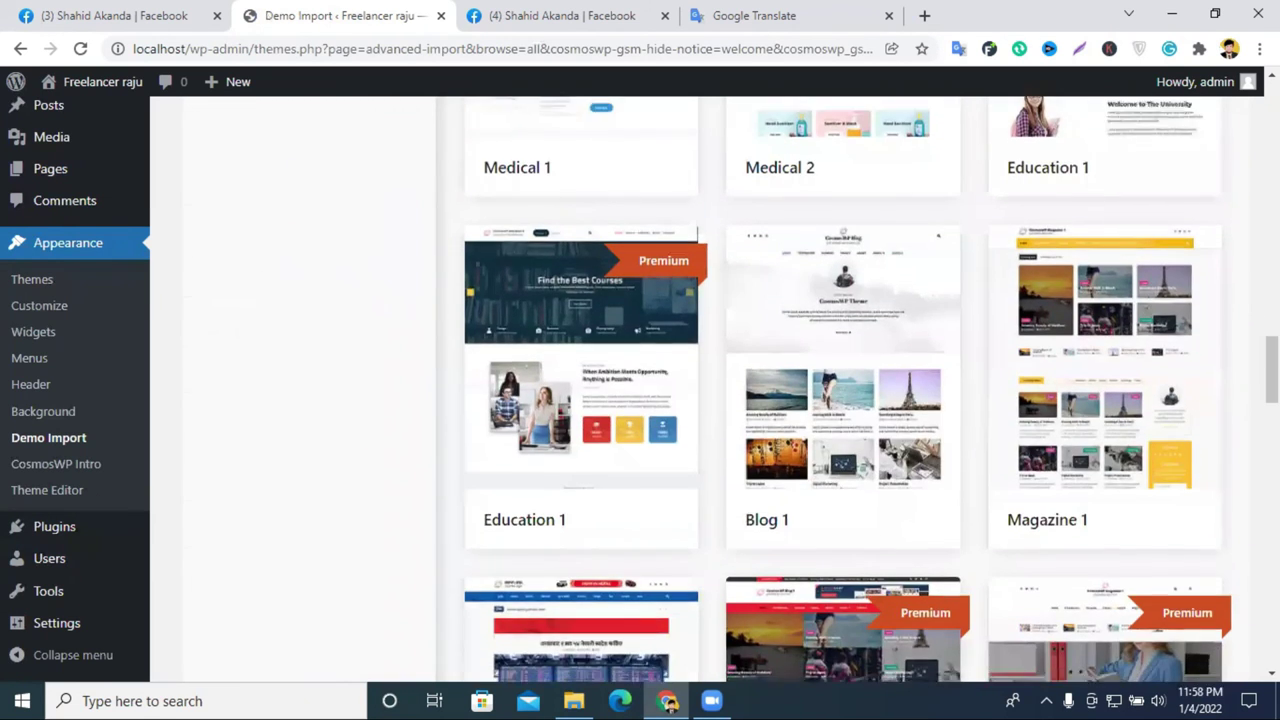
{"action": "scroll", "coordinate": [1143, 401], "scroll_direction": "down", "scroll_amount": 12}
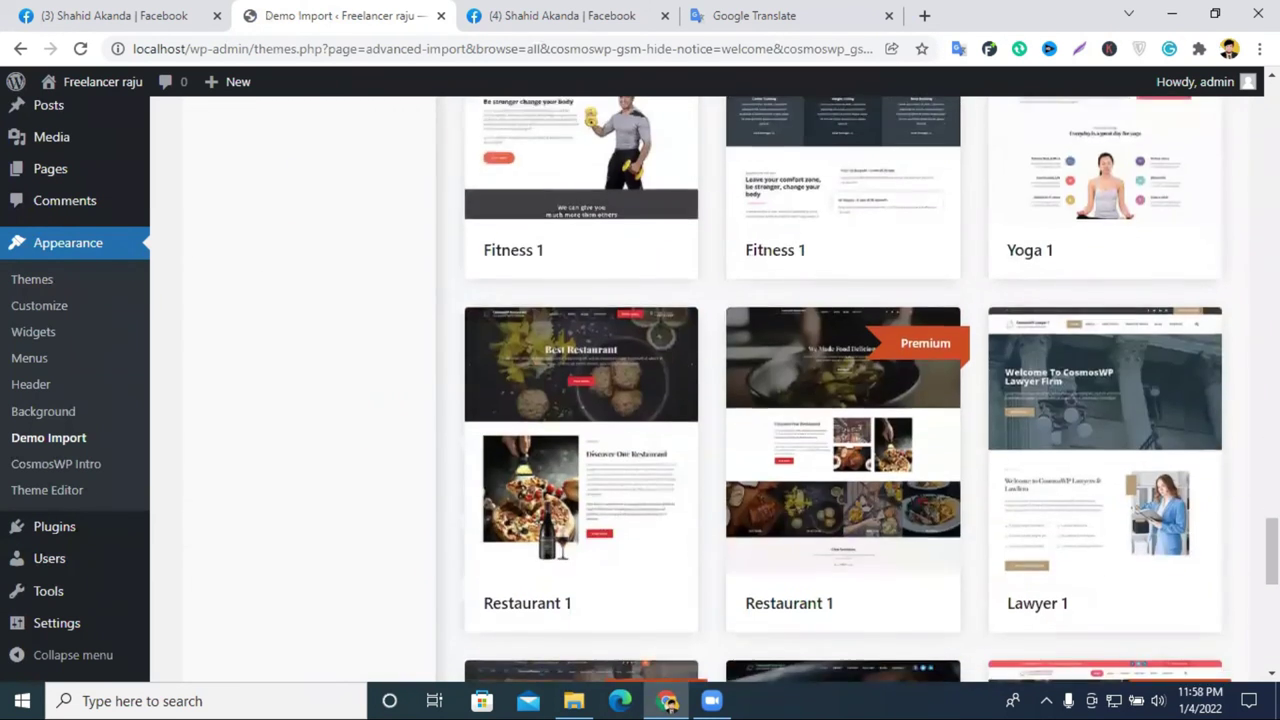
Step: Preview the free Restaurant 1 demo in a new tab, look through its homepage and close the preview
{"action": "mouse_move", "coordinate": [579, 399]}
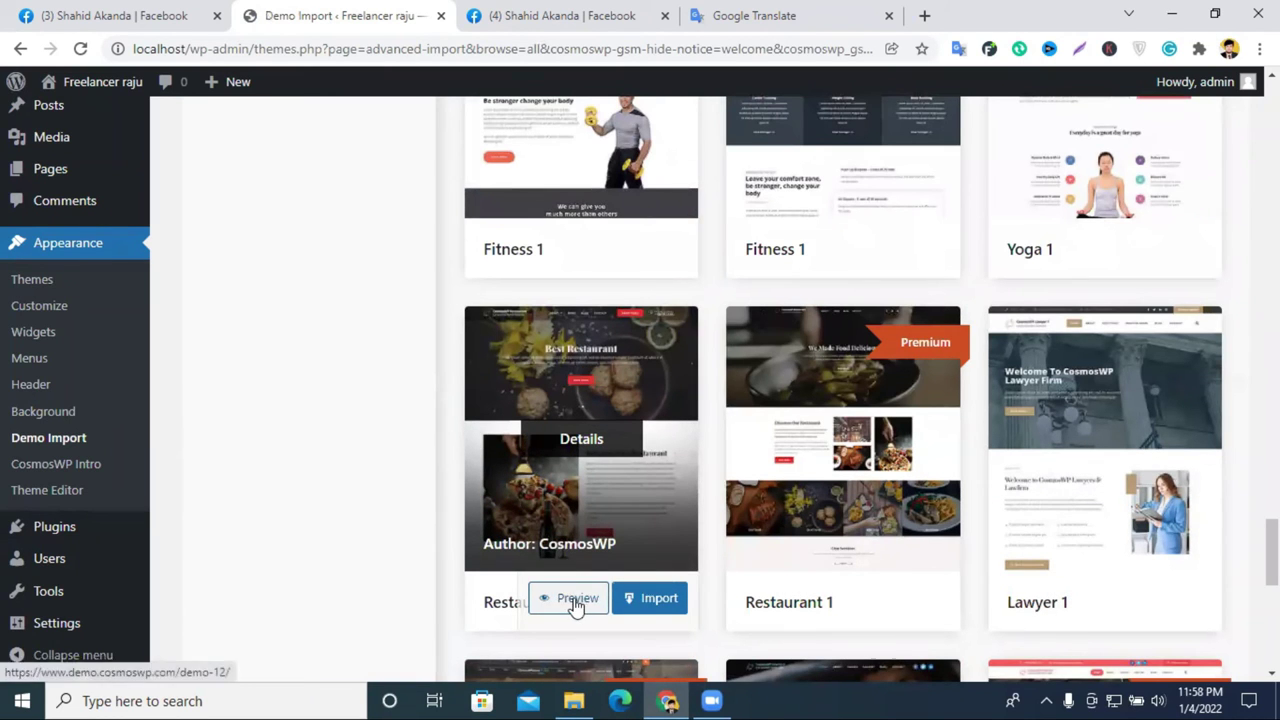
{"action": "right_click", "coordinate": [588, 441]}
{"action": "left_click", "coordinate": [606, 451]}
{"action": "left_click", "coordinate": [521, 13]}
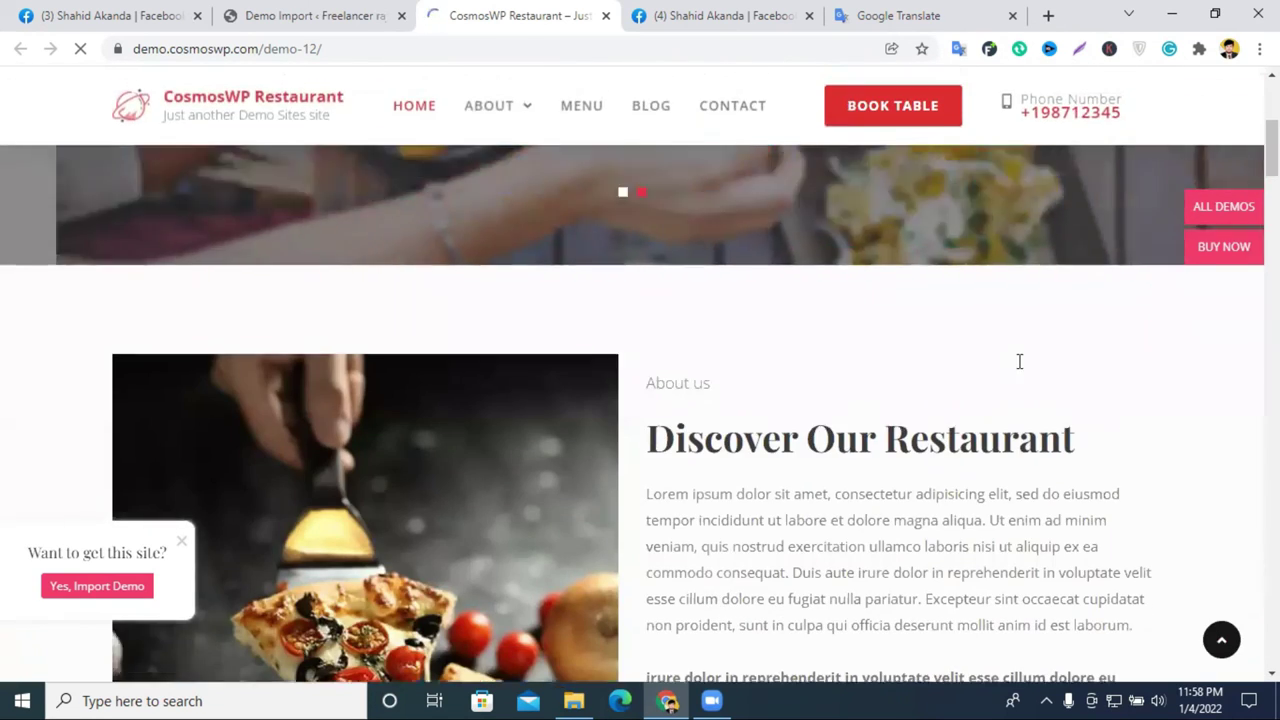
{"action": "scroll", "coordinate": [1018, 360], "scroll_direction": "down", "scroll_amount": 20}
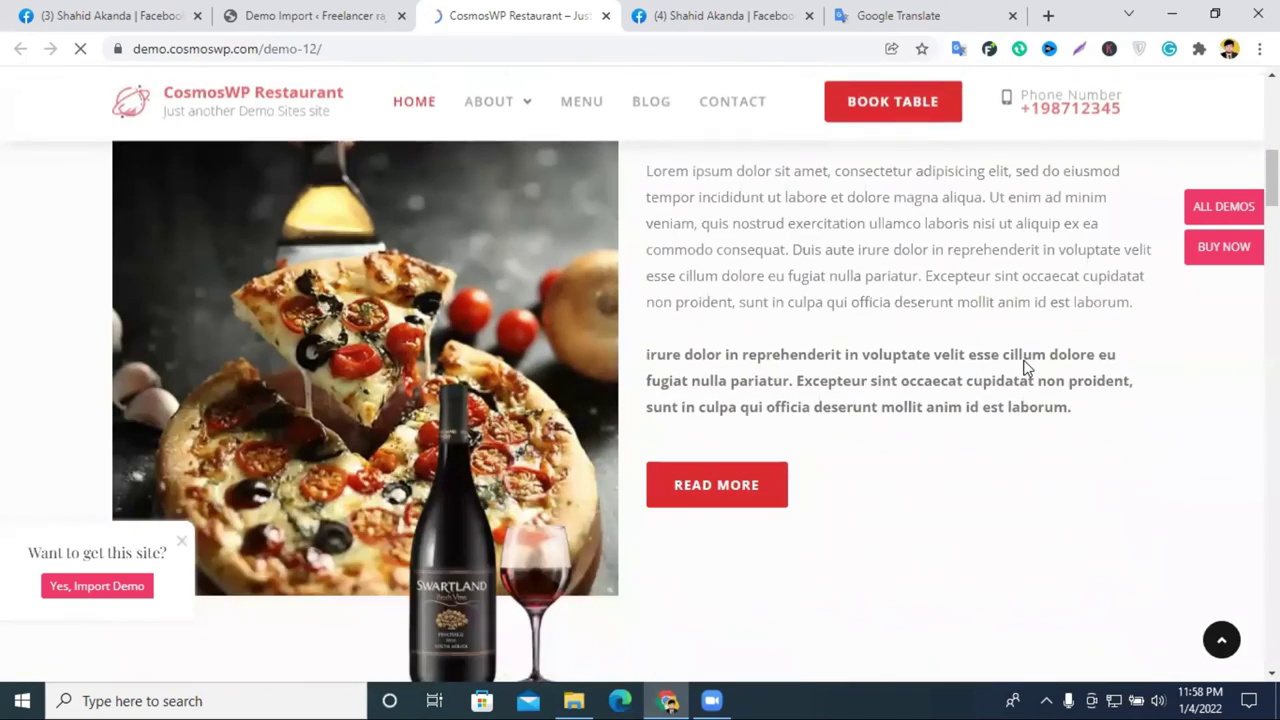
{"action": "scroll", "coordinate": [1025, 361], "scroll_direction": "down", "scroll_amount": 20}
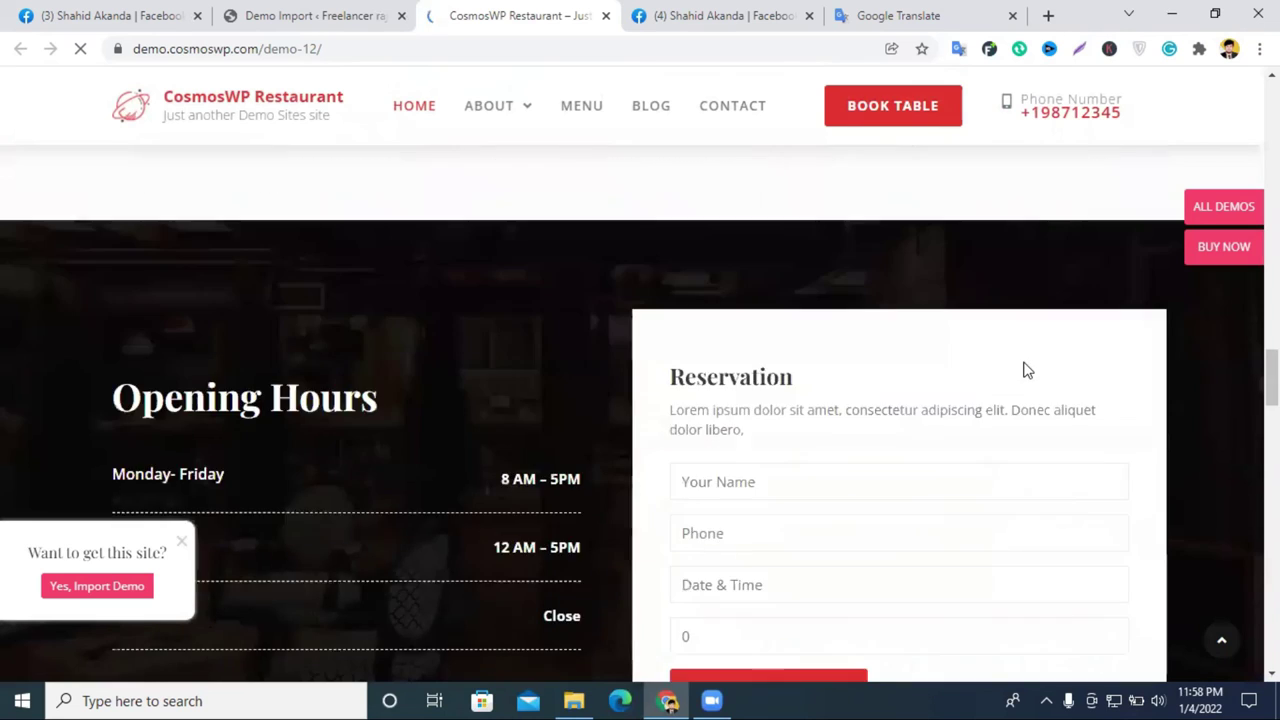
{"action": "scroll", "coordinate": [1029, 358], "scroll_direction": "down", "scroll_amount": 15}
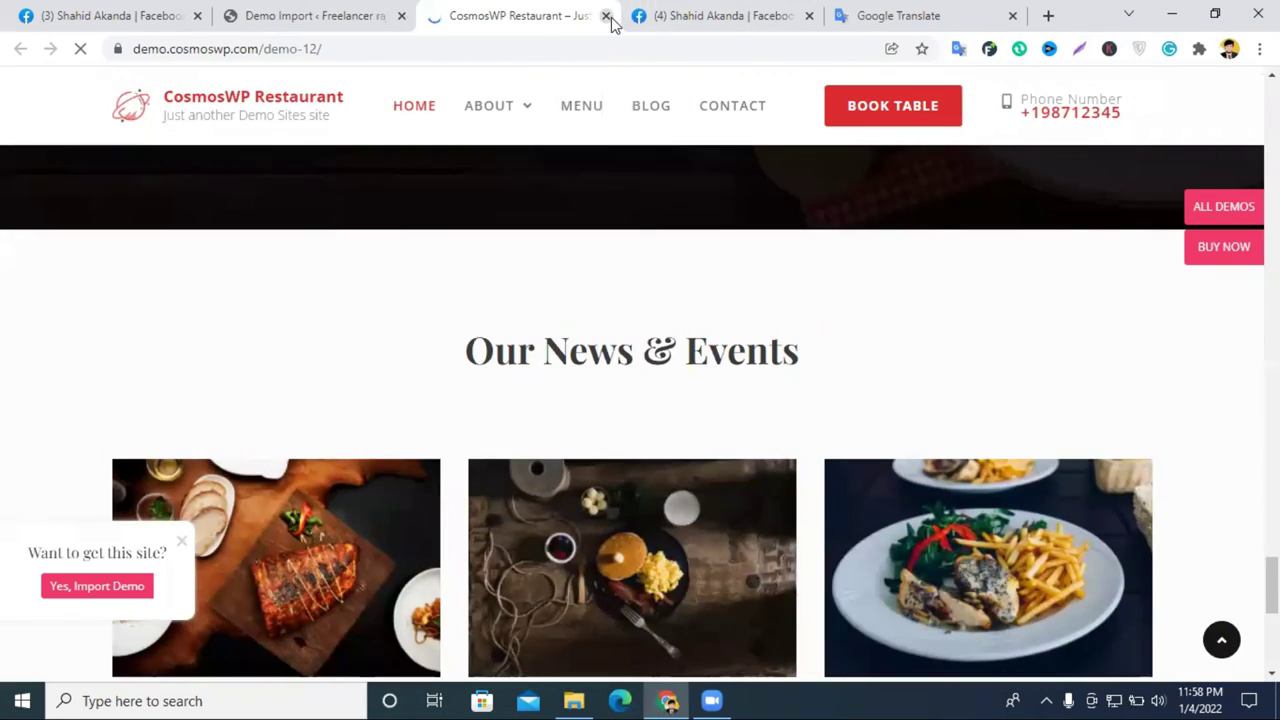
{"action": "left_click", "coordinate": [605, 16]}
Step: Browse more of the demo library and open the premium Blog 1 demo's preview in a new tab
{"action": "scroll", "coordinate": [1156, 425], "scroll_direction": "down", "scroll_amount": 3}
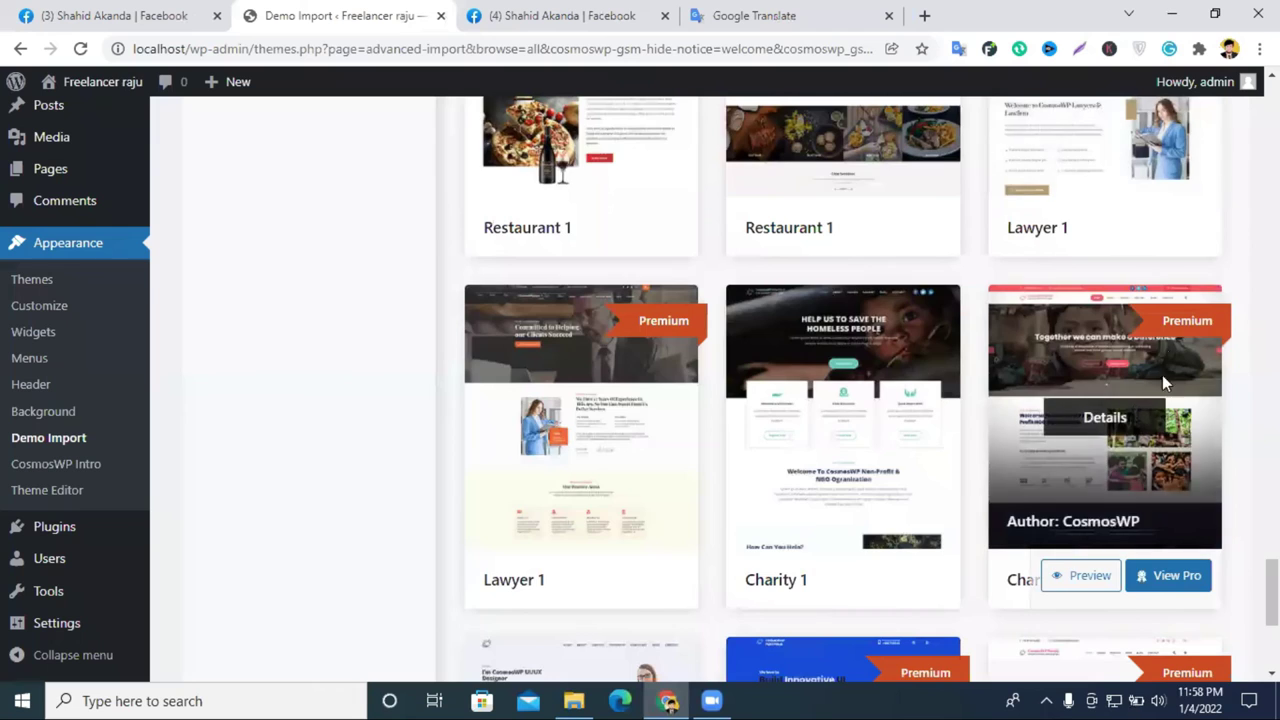
{"action": "scroll", "coordinate": [1162, 375], "scroll_direction": "down", "scroll_amount": 3}
{"action": "scroll", "coordinate": [1100, 308], "scroll_direction": "up", "scroll_amount": 10}
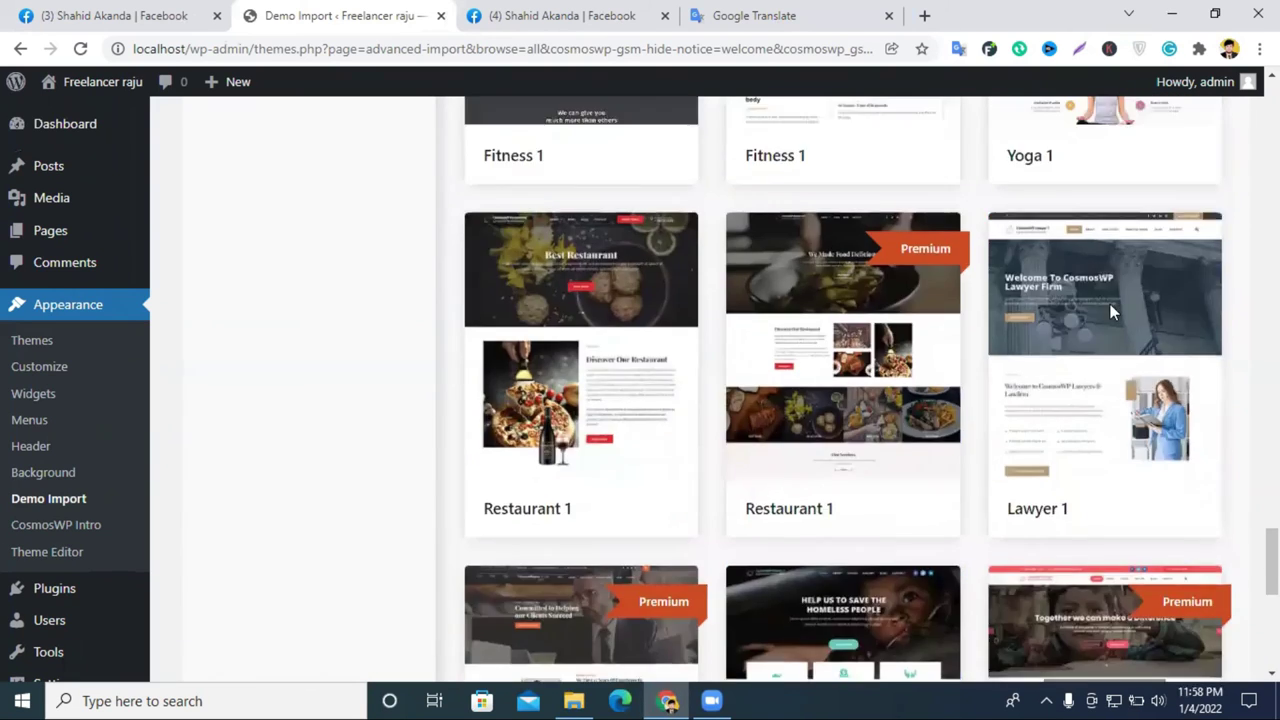
{"action": "scroll", "coordinate": [1110, 316], "scroll_direction": "up", "scroll_amount": 3}
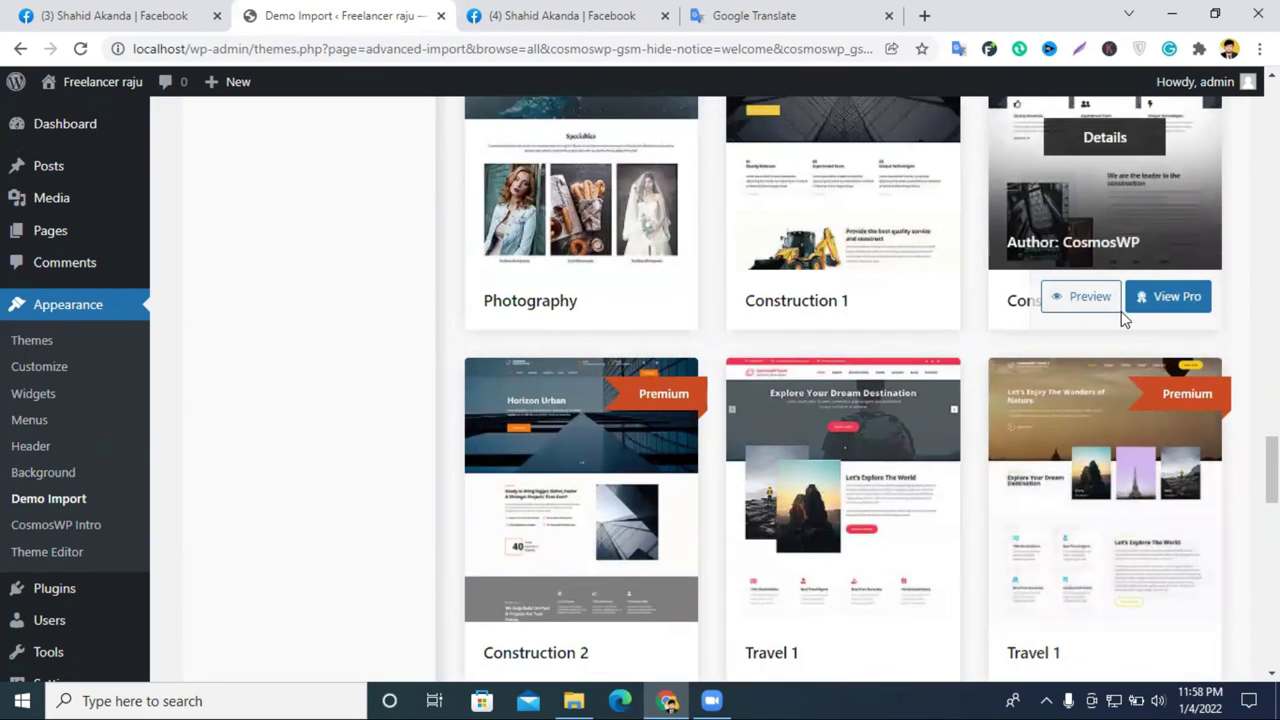
{"action": "scroll", "coordinate": [1121, 316], "scroll_direction": "up", "scroll_amount": 3}
{"action": "scroll", "coordinate": [1121, 311], "scroll_direction": "up", "scroll_amount": 5}
{"action": "scroll", "coordinate": [1121, 311], "scroll_direction": "down", "scroll_amount": 5}
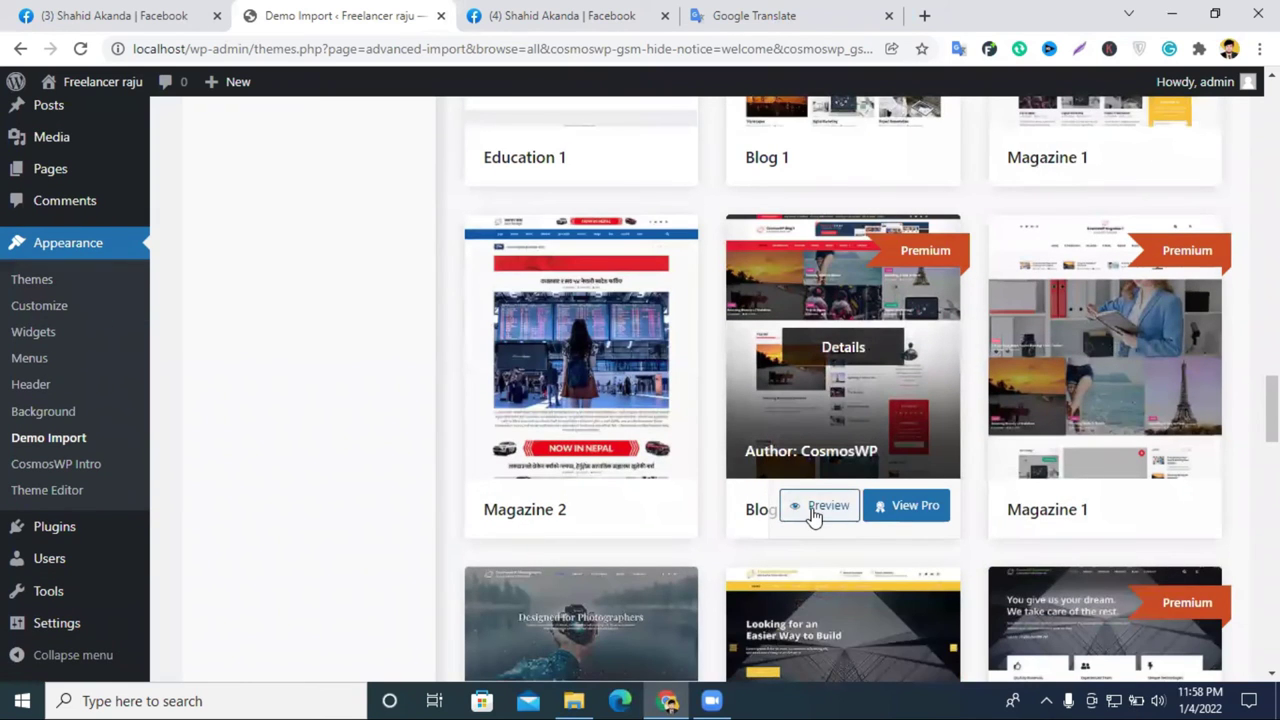
{"action": "right_click", "coordinate": [814, 511]}
{"action": "left_click", "coordinate": [886, 524]}
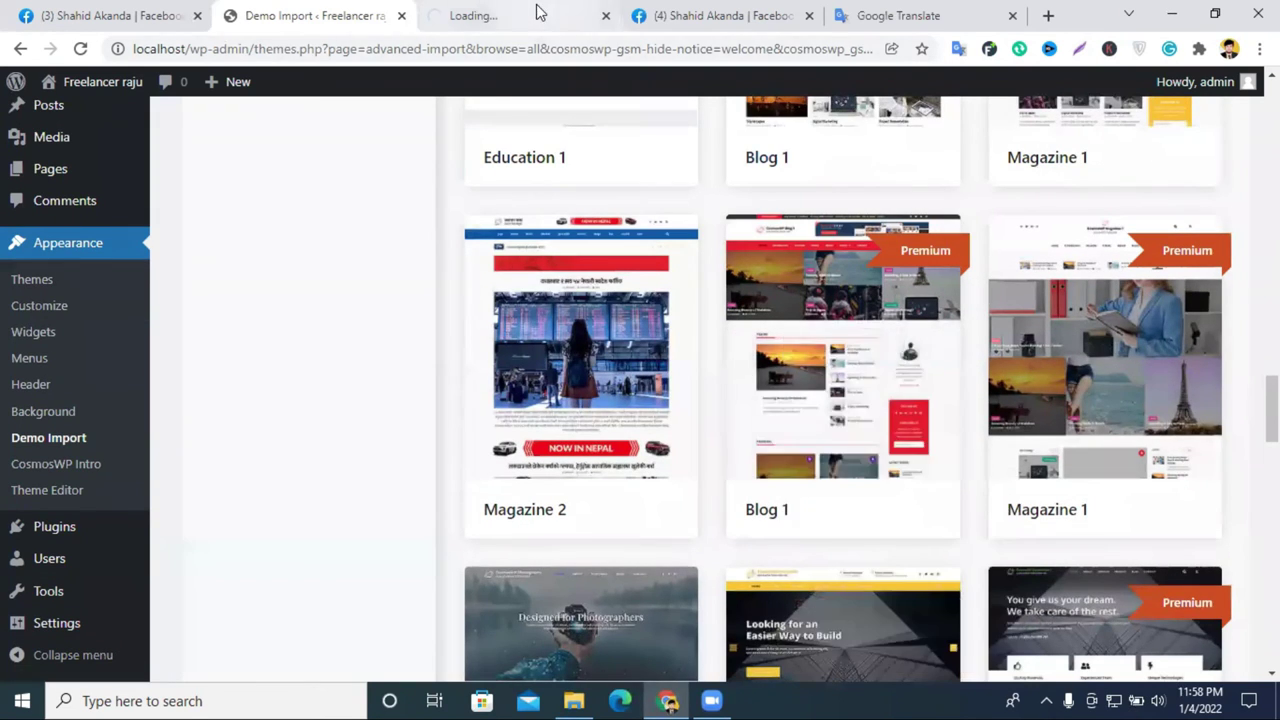
{"action": "left_click", "coordinate": [534, 14]}
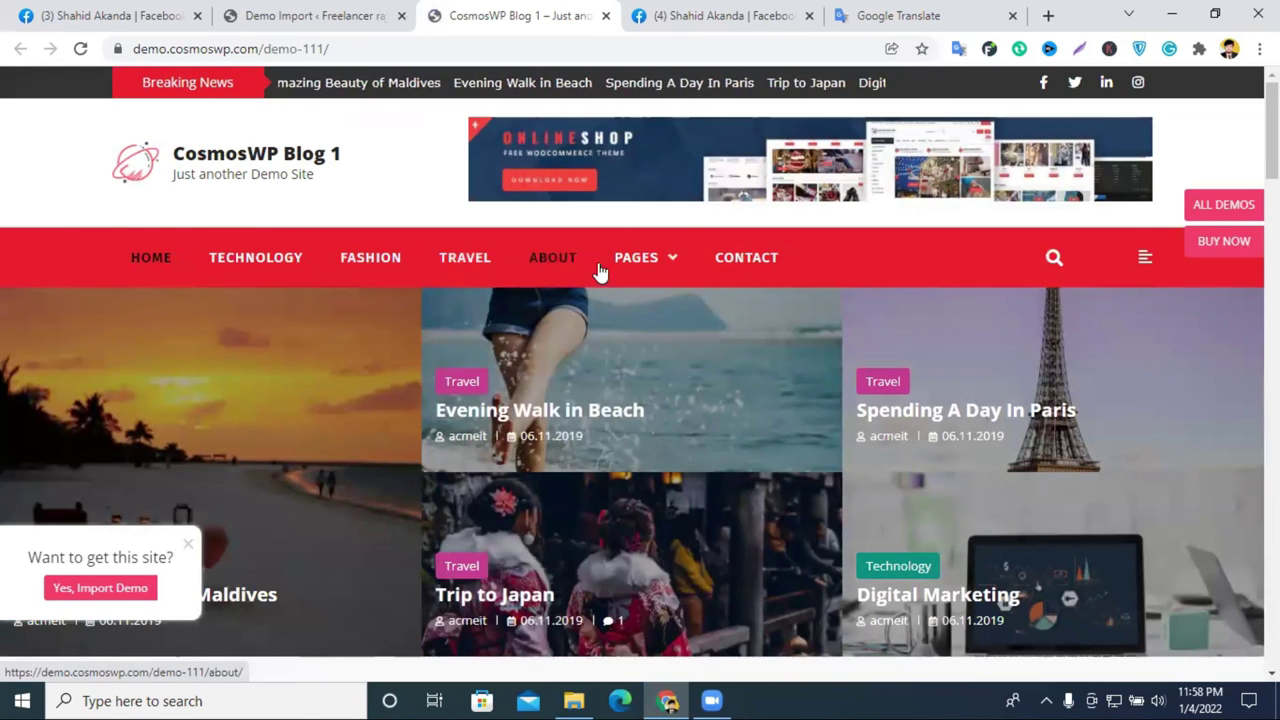
Step: Examine the Blog 1 demo homepage from its header and featured posts down to the footer
{"action": "scroll", "coordinate": [804, 259], "scroll_direction": "down", "scroll_amount": 8}
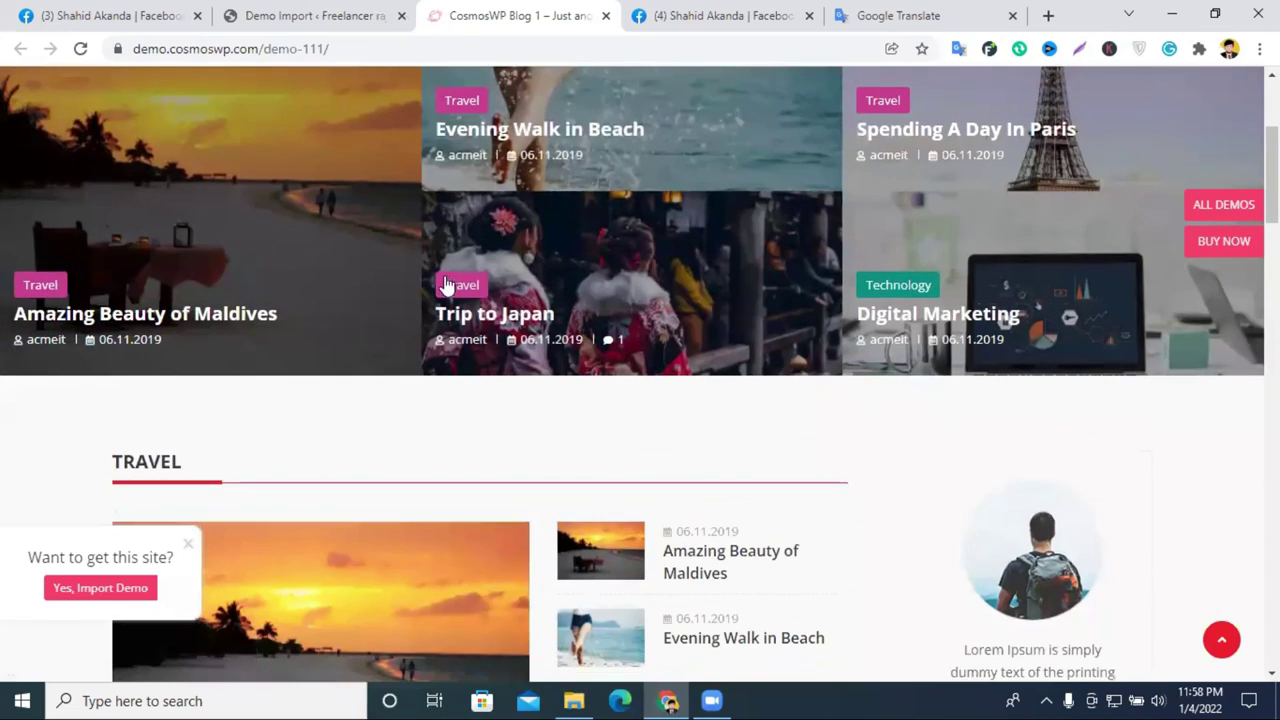
{"action": "scroll", "coordinate": [952, 298], "scroll_direction": "up", "scroll_amount": 6}
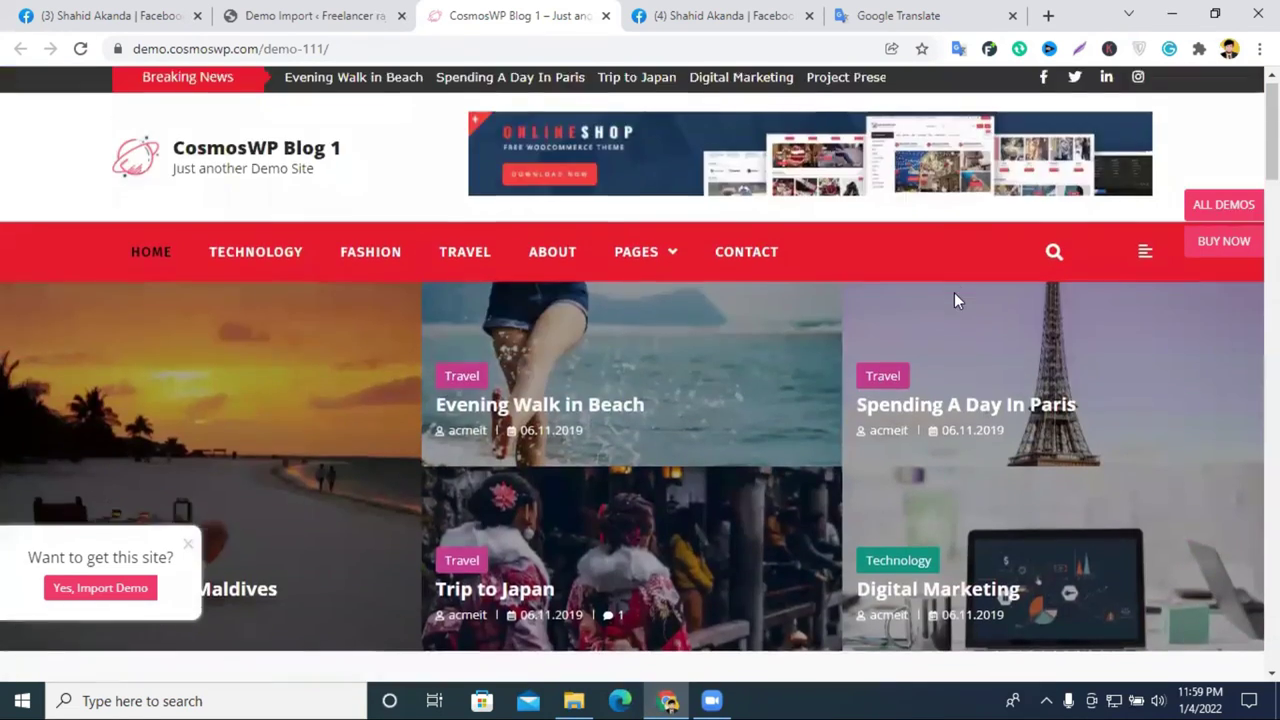
{"action": "scroll", "coordinate": [958, 295], "scroll_direction": "down", "scroll_amount": 3}
{"action": "scroll", "coordinate": [1000, 288], "scroll_direction": "up", "scroll_amount": 2}
{"action": "scroll", "coordinate": [1023, 283], "scroll_direction": "up", "scroll_amount": 2}
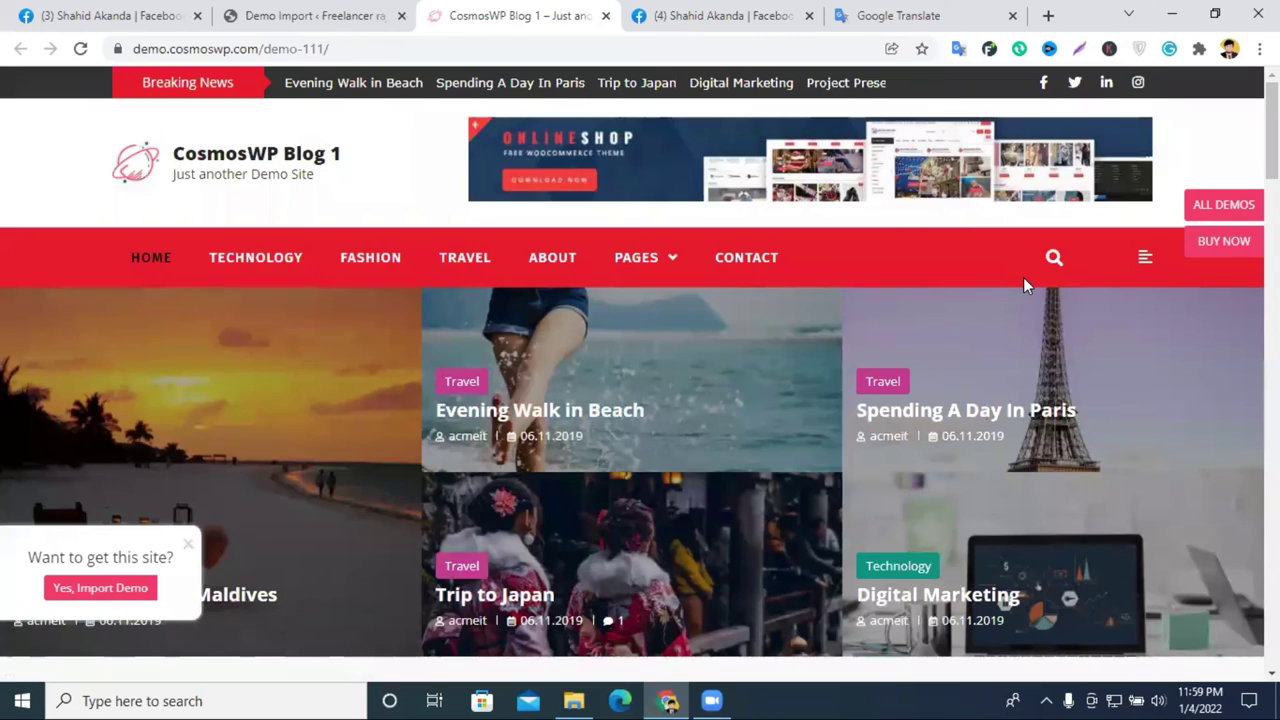
{"action": "scroll", "coordinate": [1023, 277], "scroll_direction": "down", "scroll_amount": 3}
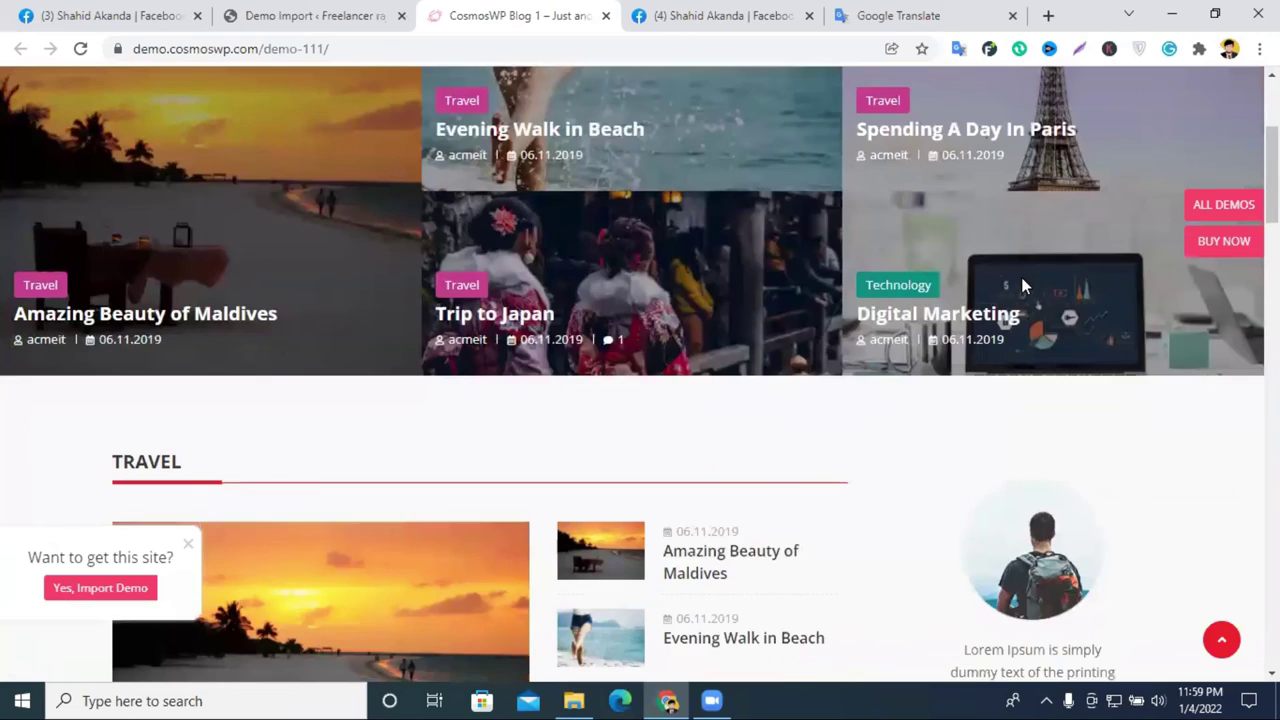
{"action": "scroll", "coordinate": [1023, 277], "scroll_direction": "down", "scroll_amount": 6}
{"action": "scroll", "coordinate": [808, 307], "scroll_direction": "down", "scroll_amount": 10}
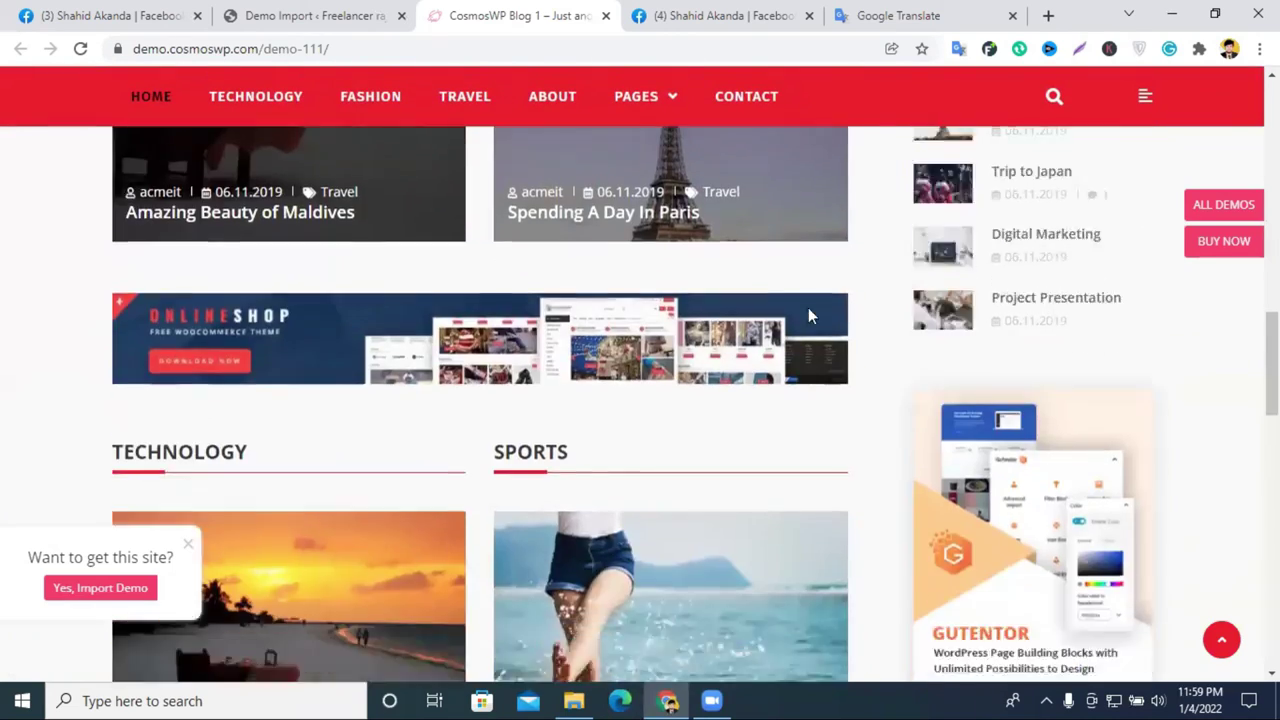
{"action": "scroll", "coordinate": [810, 313], "scroll_direction": "down", "scroll_amount": 5}
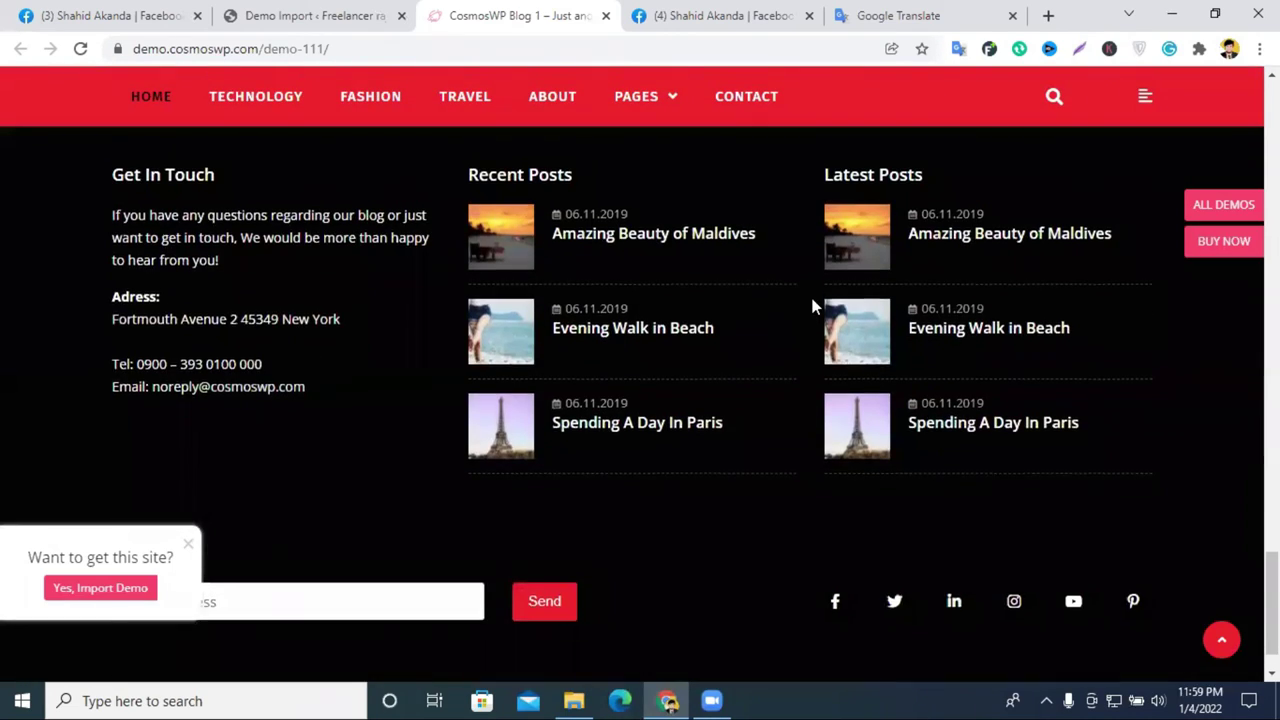
{"action": "scroll", "coordinate": [814, 303], "scroll_direction": "up", "scroll_amount": 10}
{"action": "scroll", "coordinate": [804, 262], "scroll_direction": "down", "scroll_amount": 5}
Step: Open the free Magazine 2 demo's preview in a new tab and close the Blog 1 preview
{"action": "left_click", "coordinate": [300, 15]}
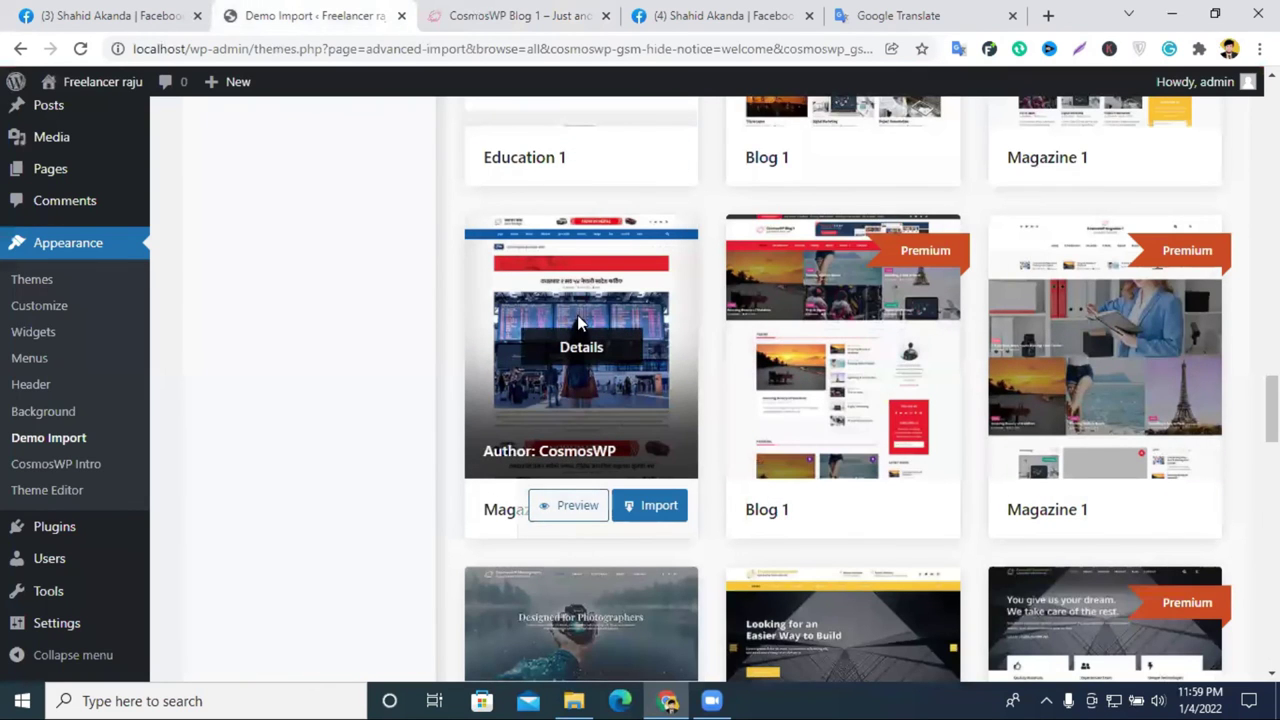
{"action": "right_click", "coordinate": [550, 510]}
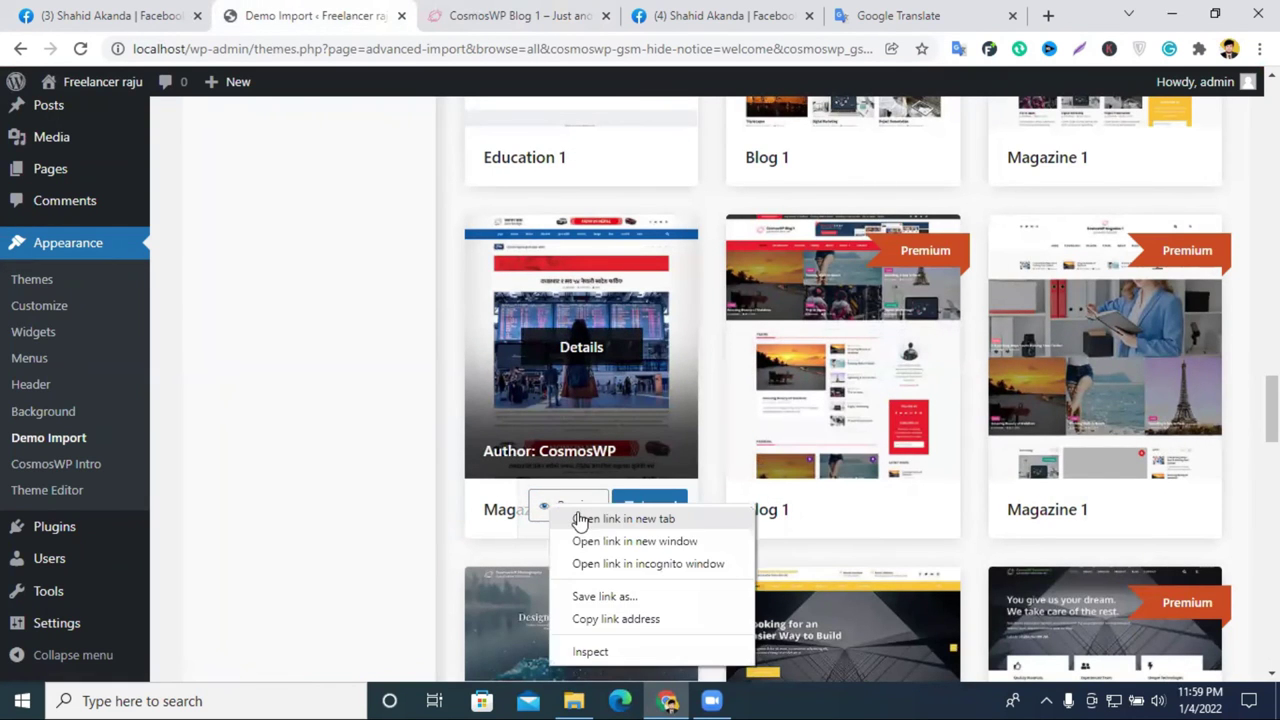
{"action": "left_click", "coordinate": [600, 517]}
{"action": "left_click", "coordinate": [575, 12]}
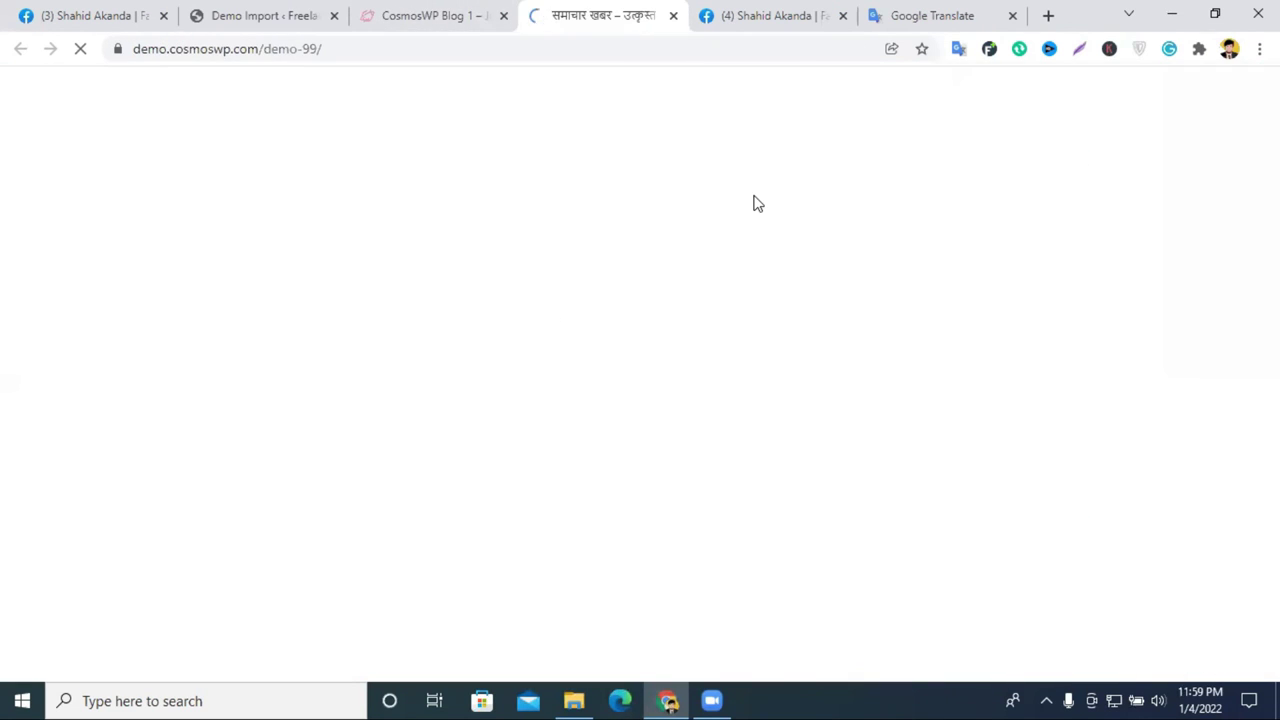
{"action": "left_click", "coordinate": [503, 16]}
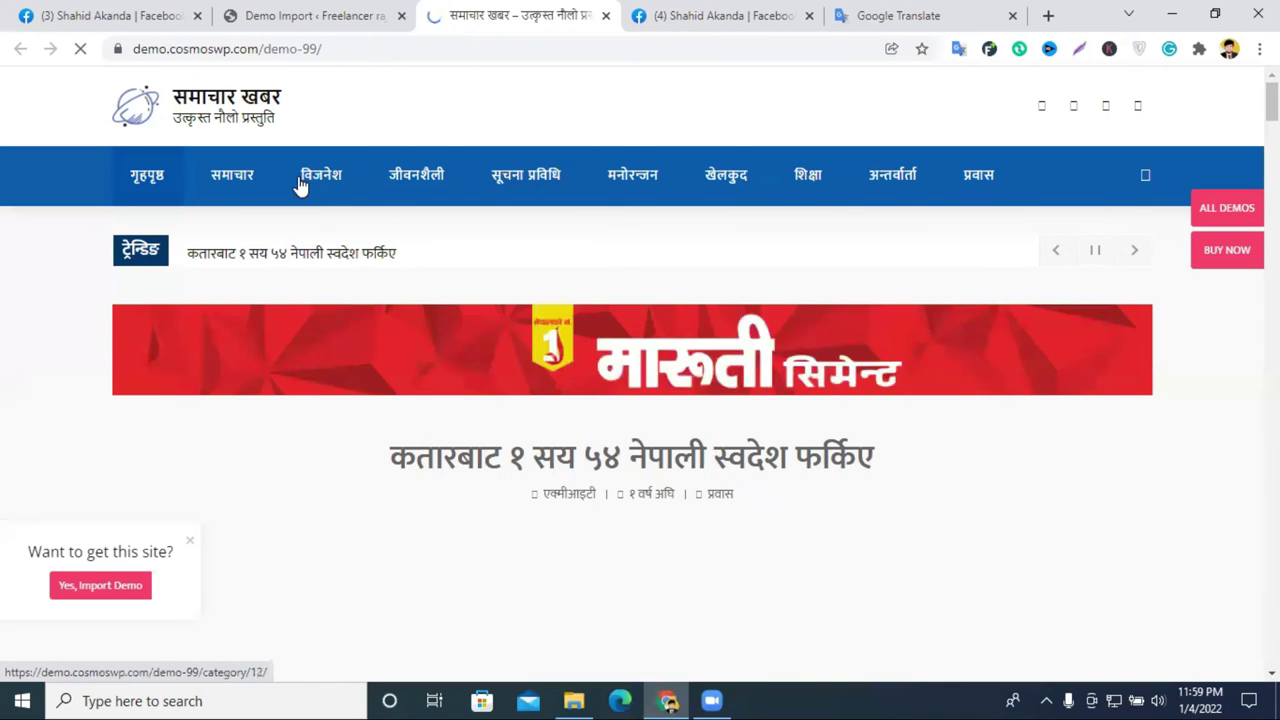
Step: Look through the Magazine 2 demo's homepage, from its header and banner to the lead news story
{"action": "scroll", "coordinate": [1083, 366], "scroll_direction": "down", "scroll_amount": 1}
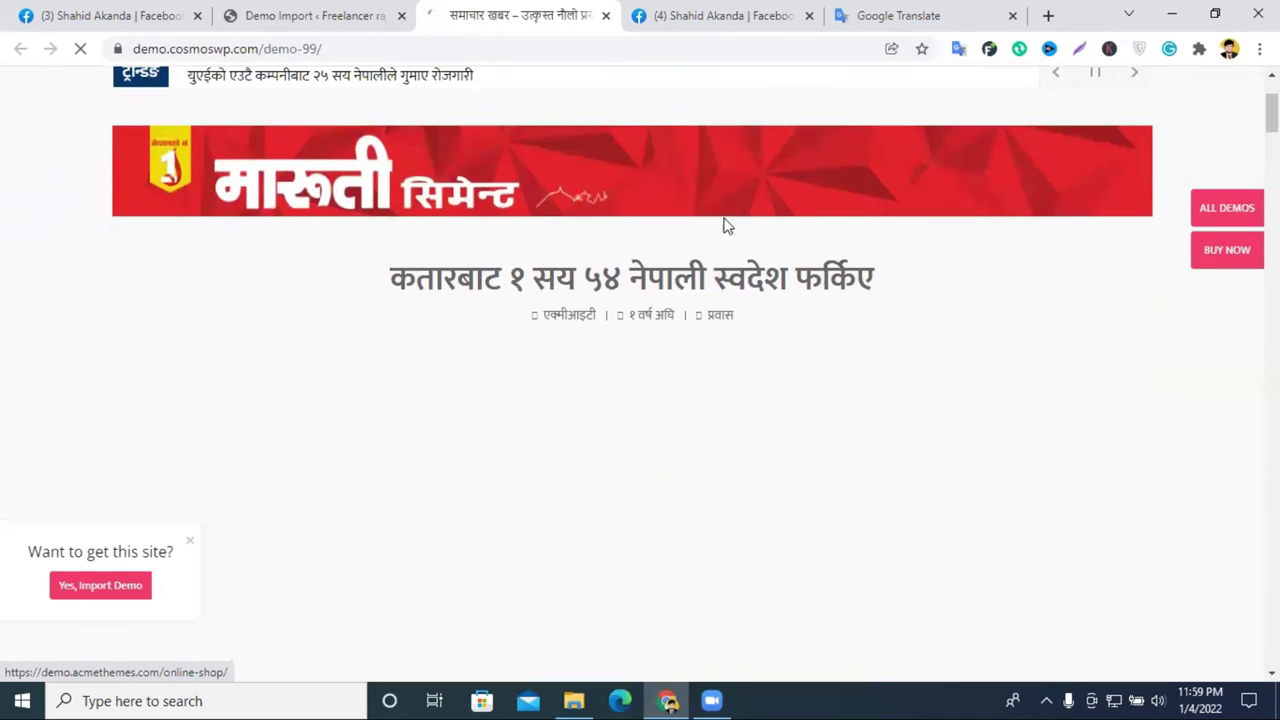
{"action": "scroll", "coordinate": [458, 262], "scroll_direction": "up", "scroll_amount": 1}
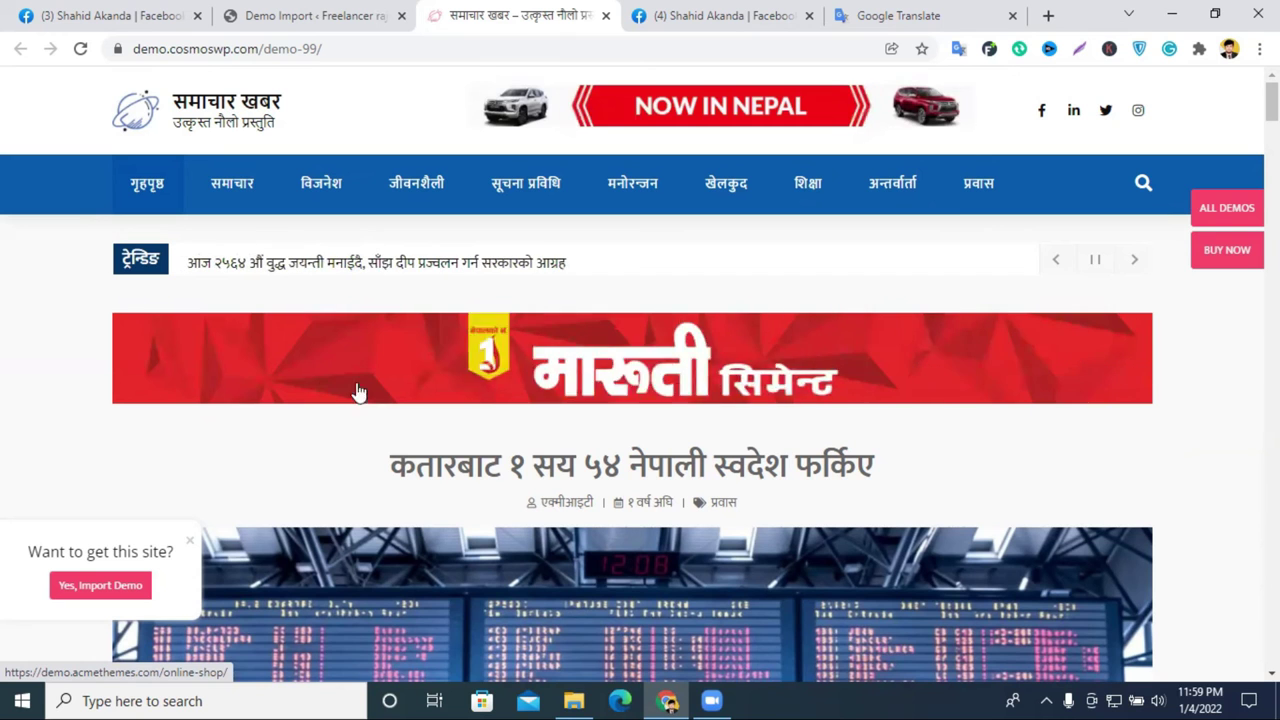
{"action": "scroll", "coordinate": [612, 375], "scroll_direction": "down", "scroll_amount": 10}
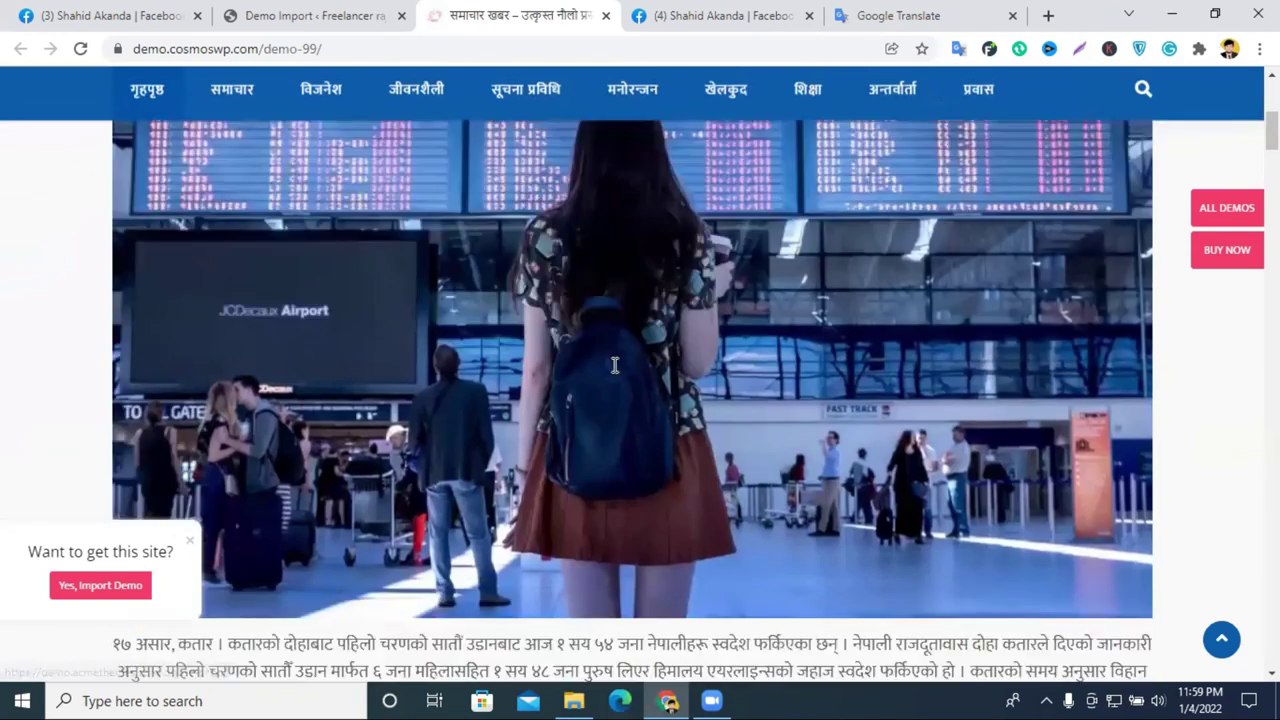